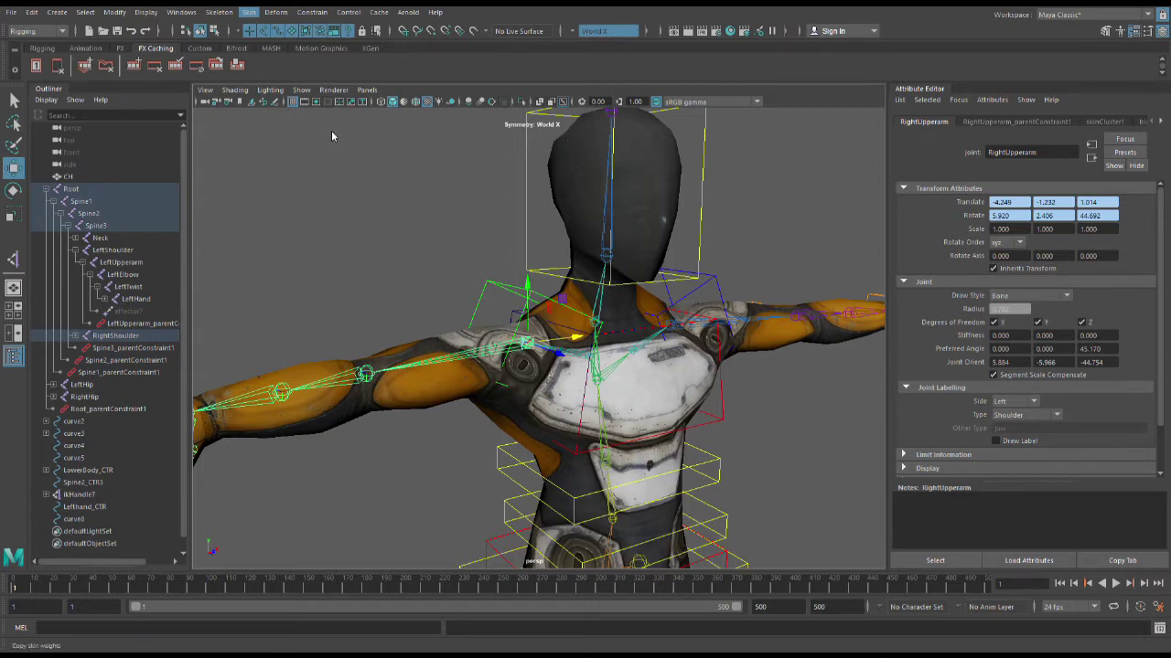
Create an IK handle from the RightUpperarm joint to the RightTwist joint in the middle of the right forearm.
left_click(221, 12)
left_click(263, 75)
mouse_move(249, 12)
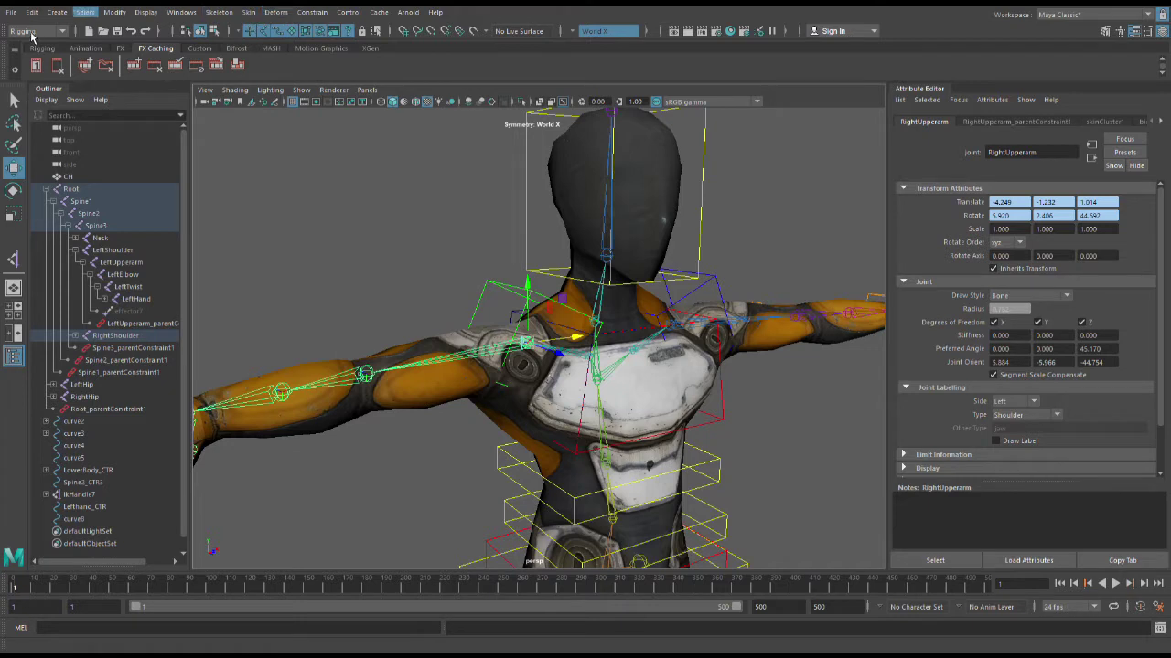
left_click(220, 13)
left_click(335, 162)
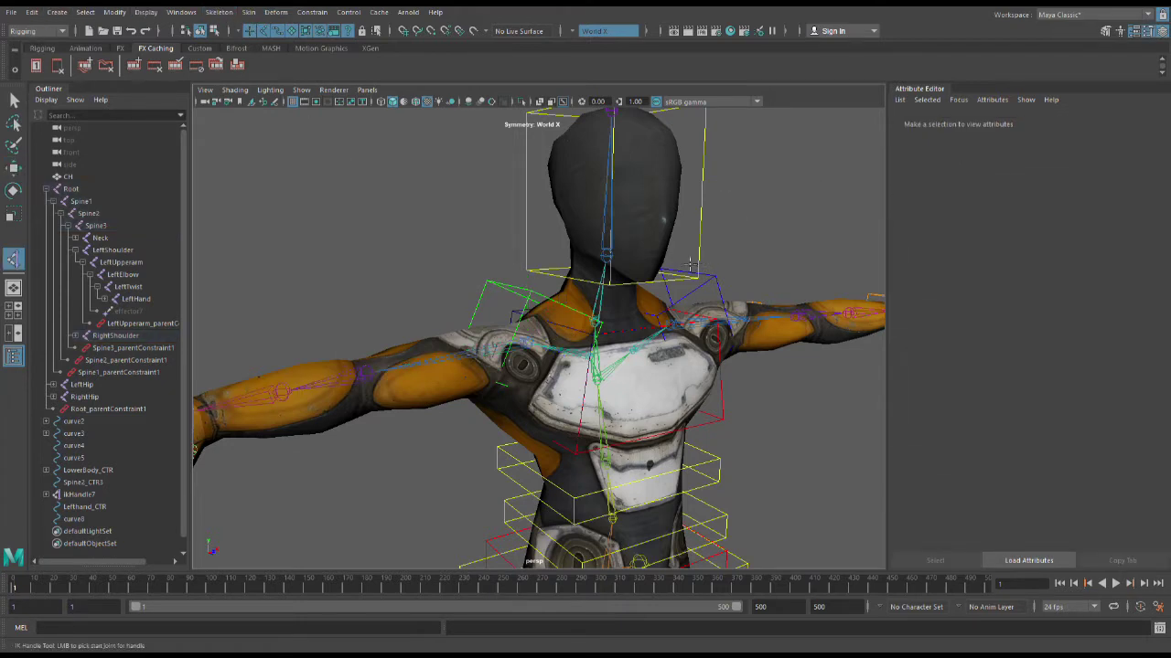
scroll(514, 370, "up", 8)
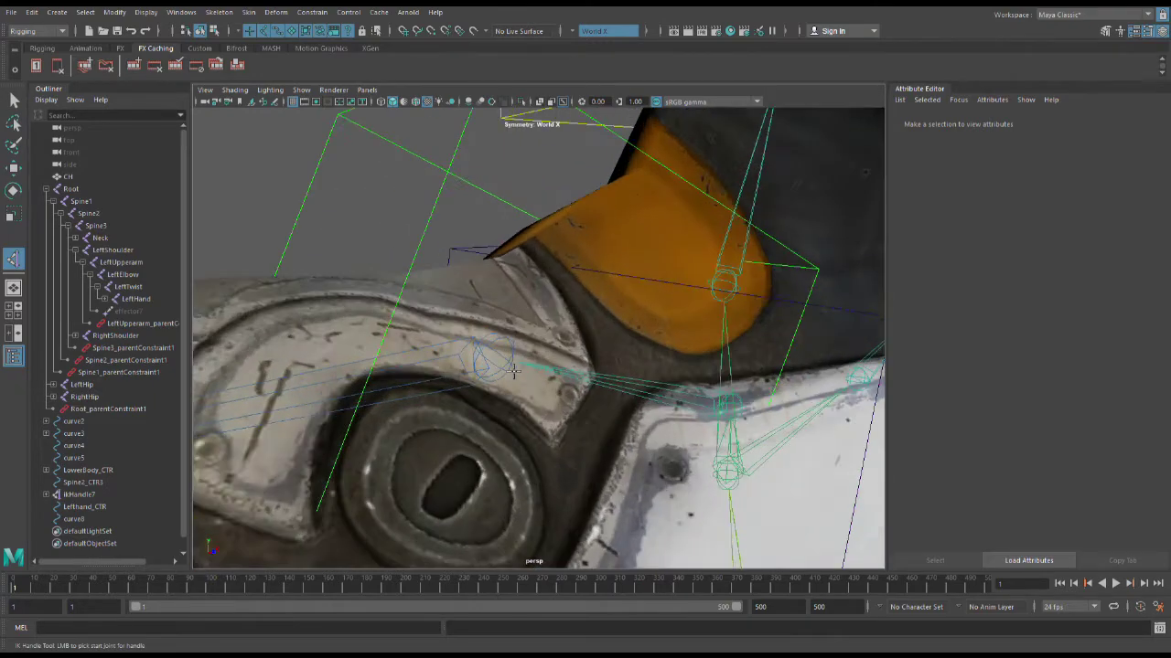
left_click(505, 369)
scroll(504, 369, "down", 8)
scroll(457, 375, "up", 2)
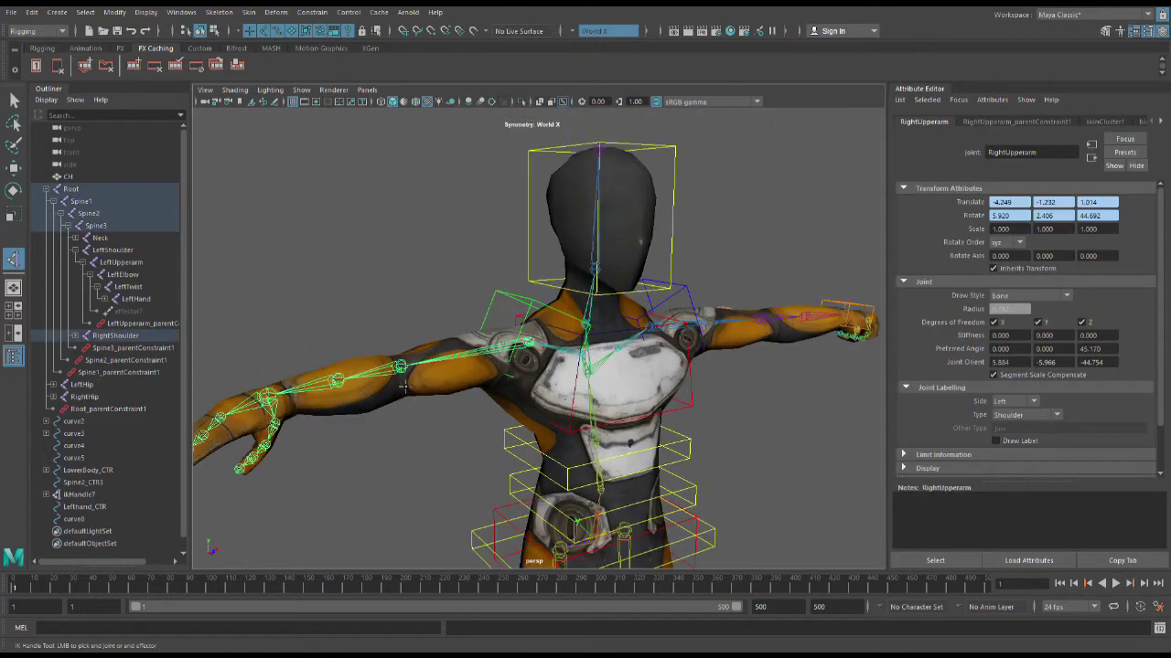
middle_click_drag(428, 380, 492, 334, "alt")
scroll(407, 326, "up", 5)
left_click(322, 310)
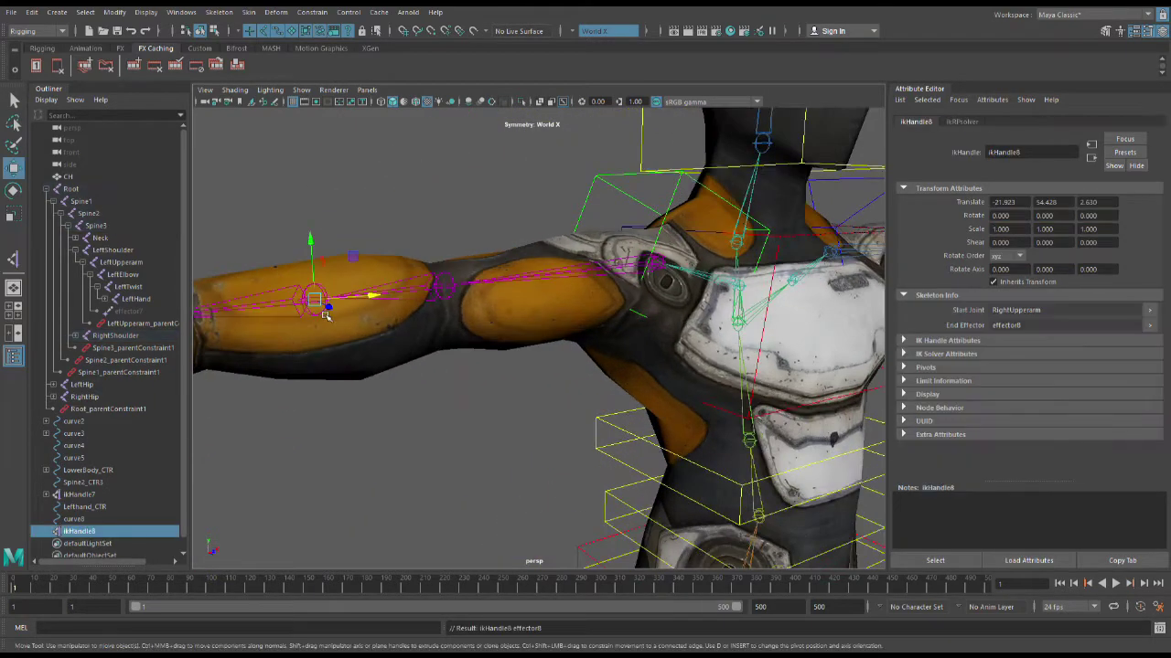
Inspect the right arm's IK handle placement and compare it with the left arm's IK handle and end effector.
scroll(366, 320, "down", 8)
scroll(411, 311, "up", 6)
left_click_drag(411, 289, 366, 365, "alt")
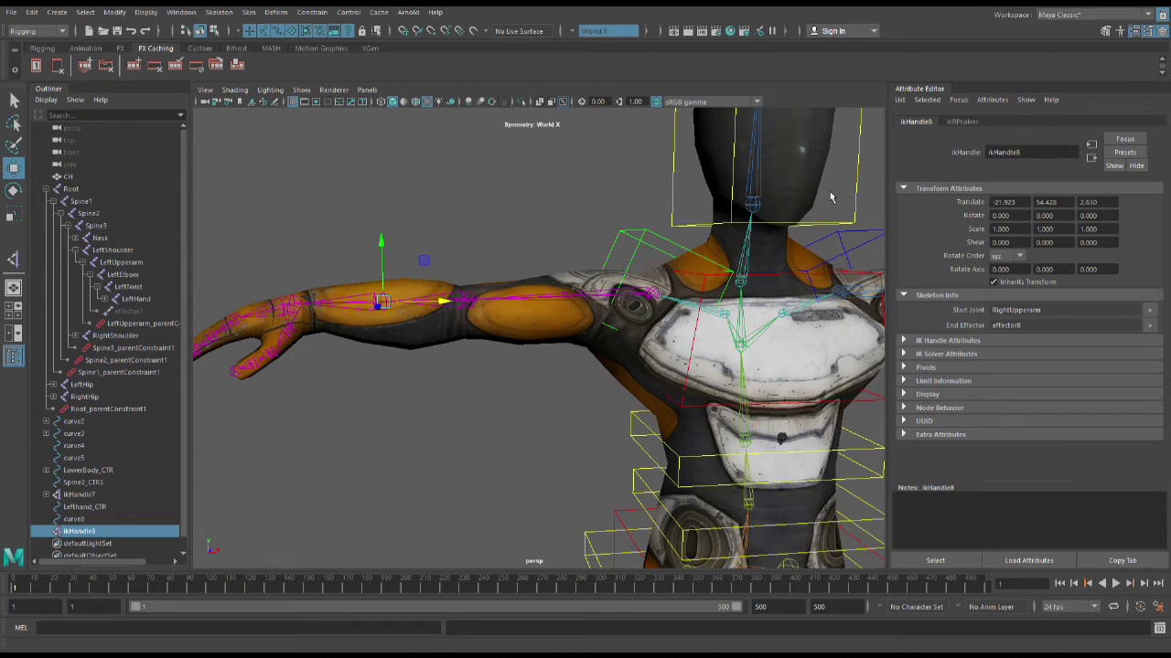
key("ctrl+z")
scroll(391, 311, "up", 4)
middle_click_drag(316, 308, 500, 385, "alt")
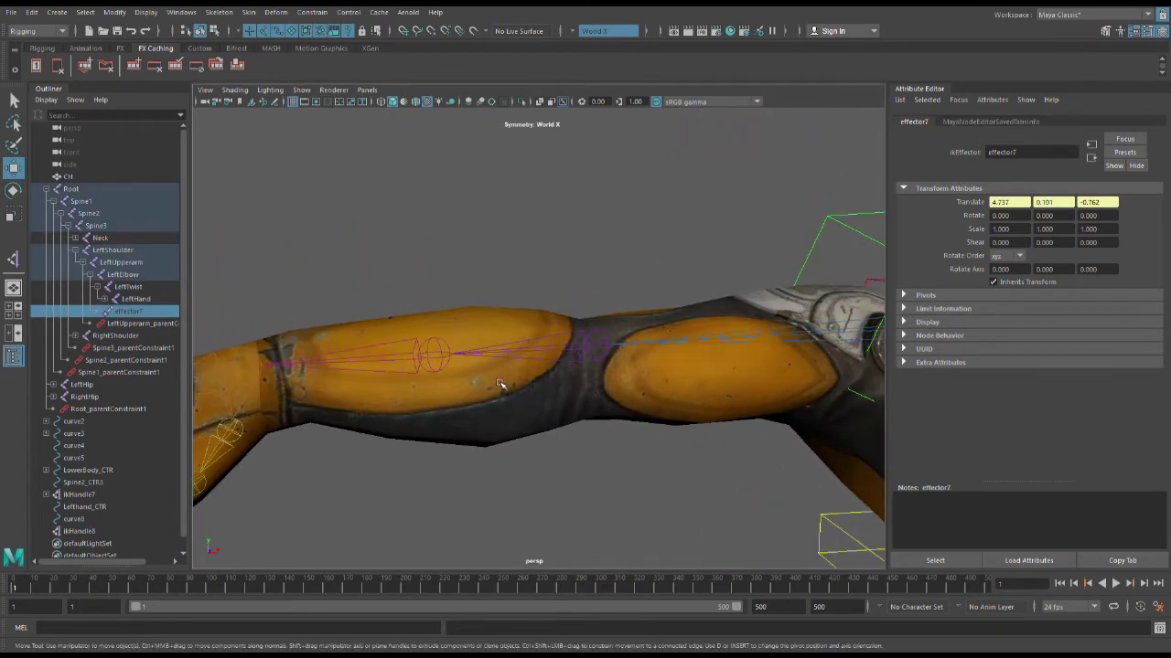
scroll(497, 363, "down", 5)
scroll(512, 338, "up", 4)
scroll(553, 350, "up", 3)
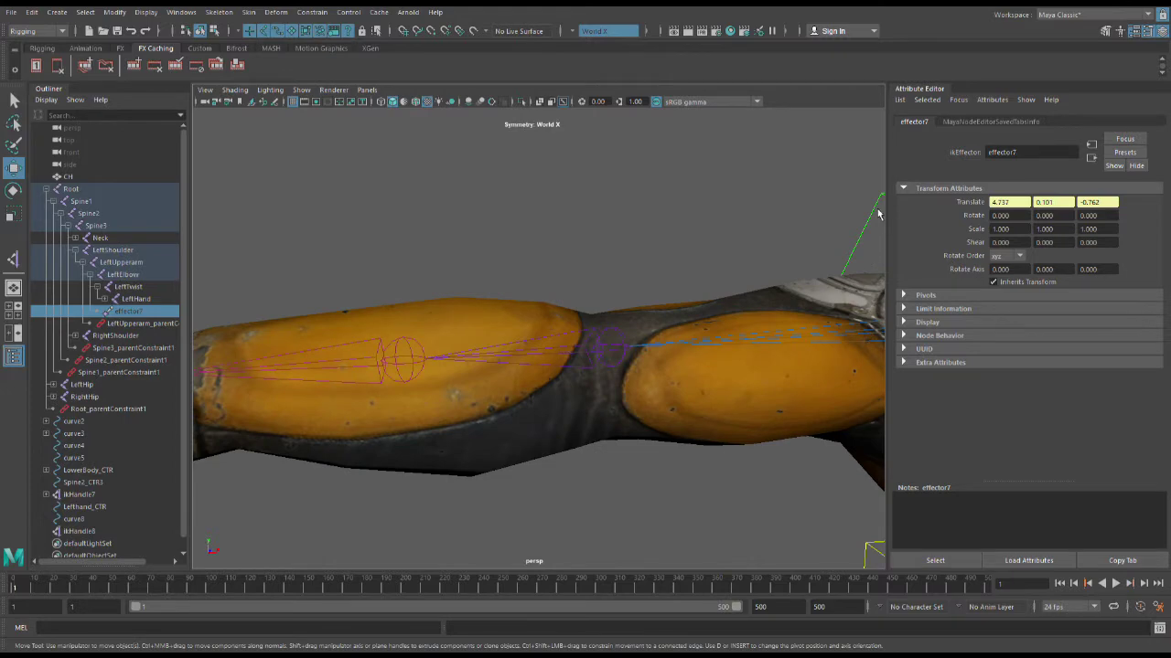
scroll(555, 336, "down", 3)
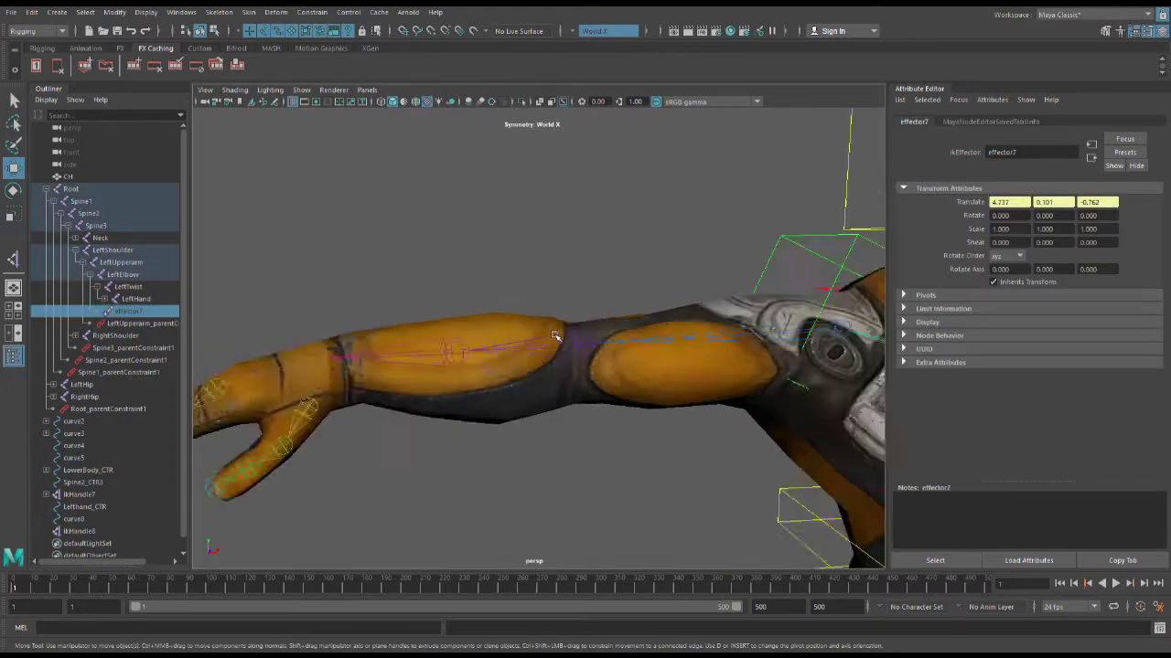
scroll(555, 337, "down", 8)
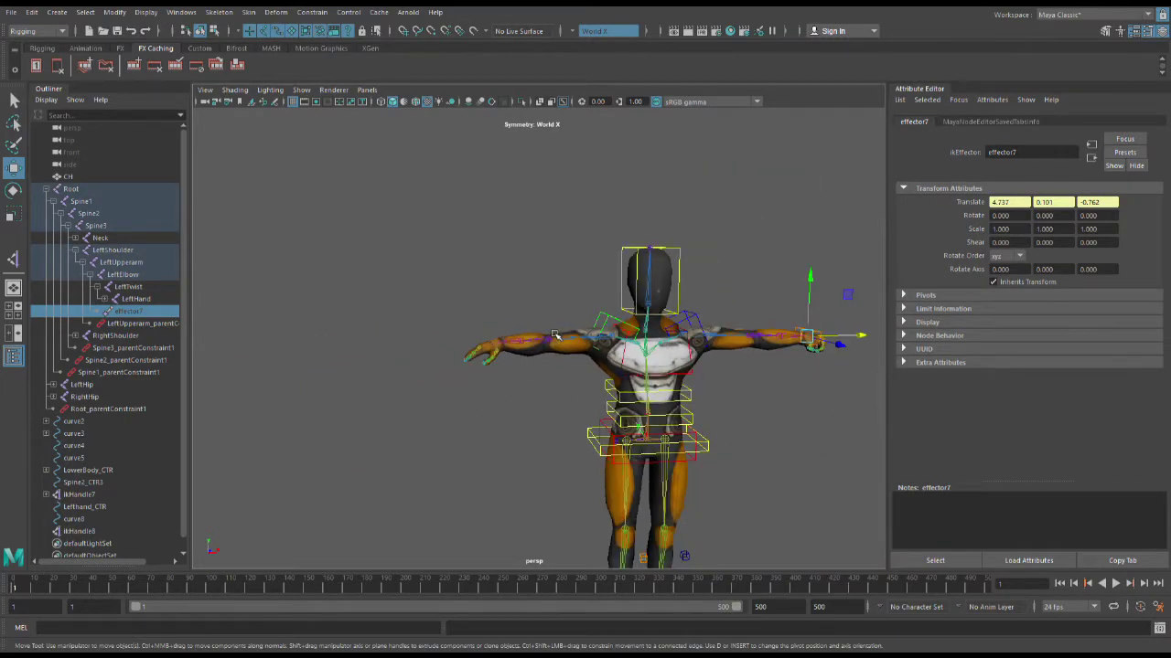
scroll(554, 338, "up", 2)
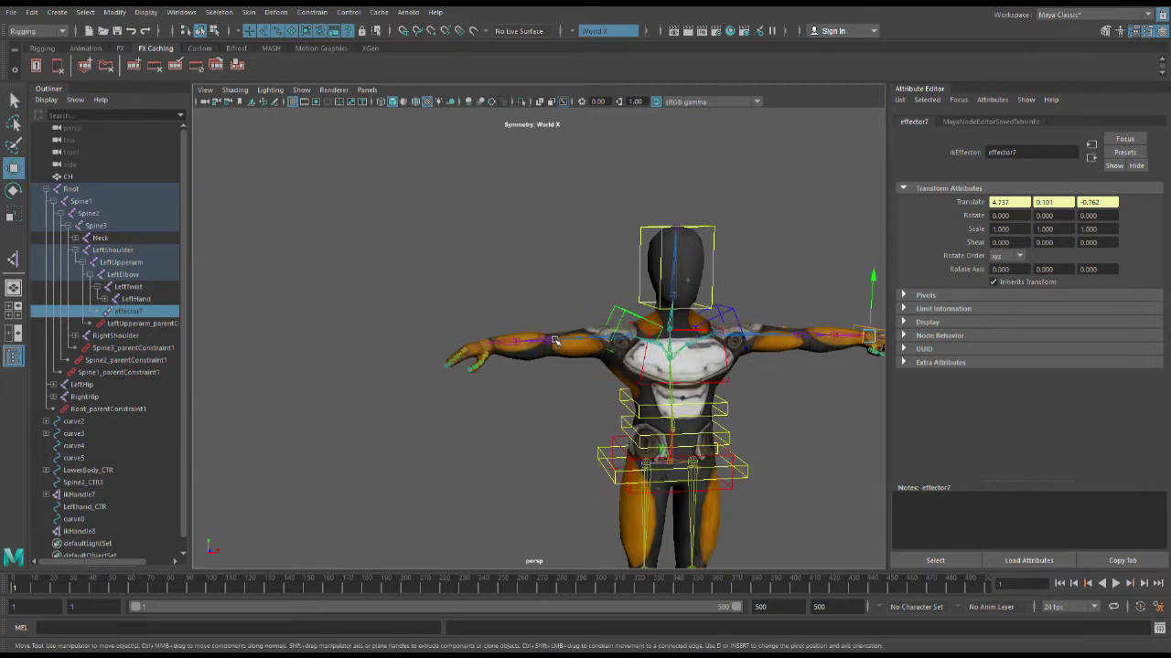
middle_click_drag(557, 342, 459, 324, "alt")
key("ctrl+z")
key("ctrl+z")
key("ctrl+z")
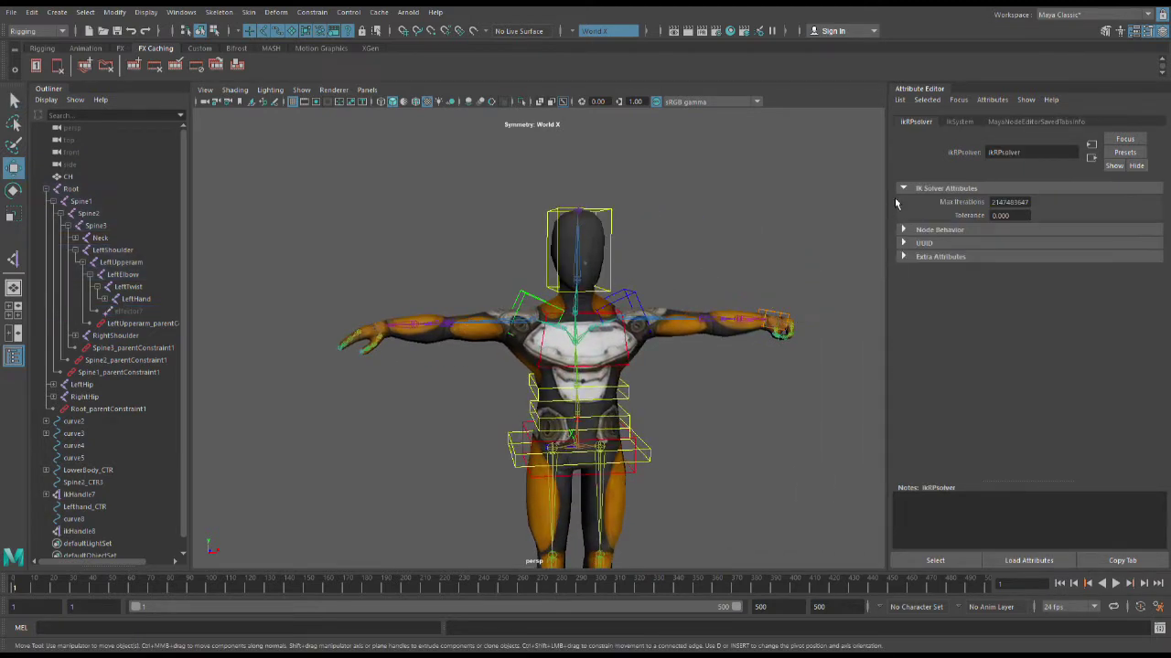
scroll(522, 343, "up", 4)
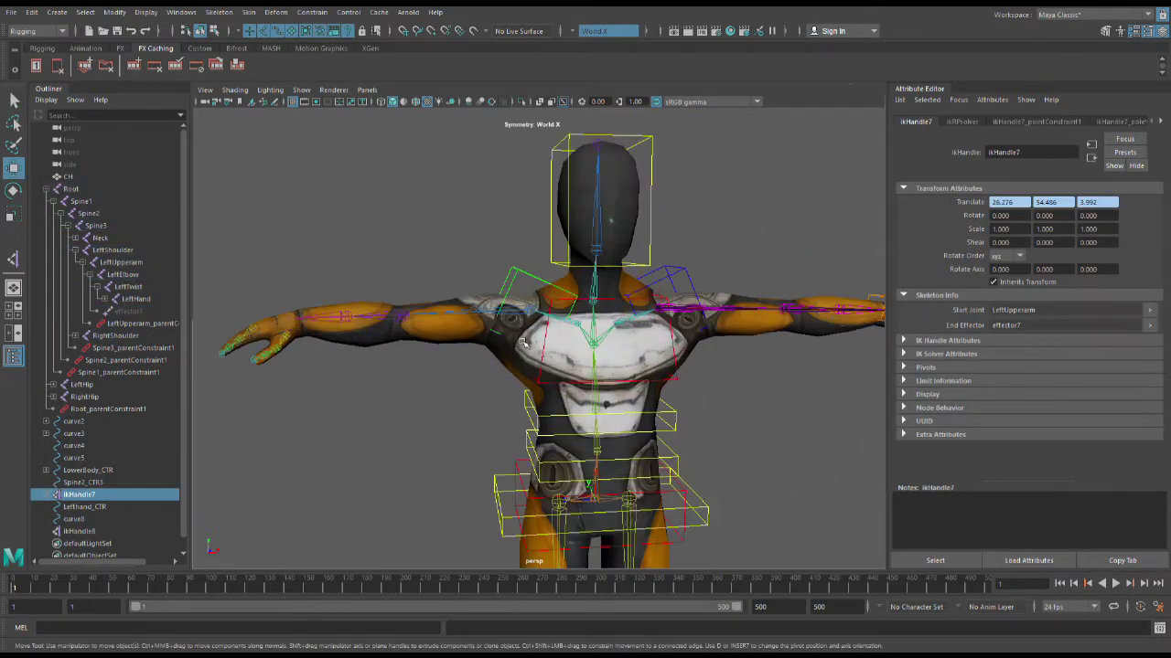
left_click(446, 366)
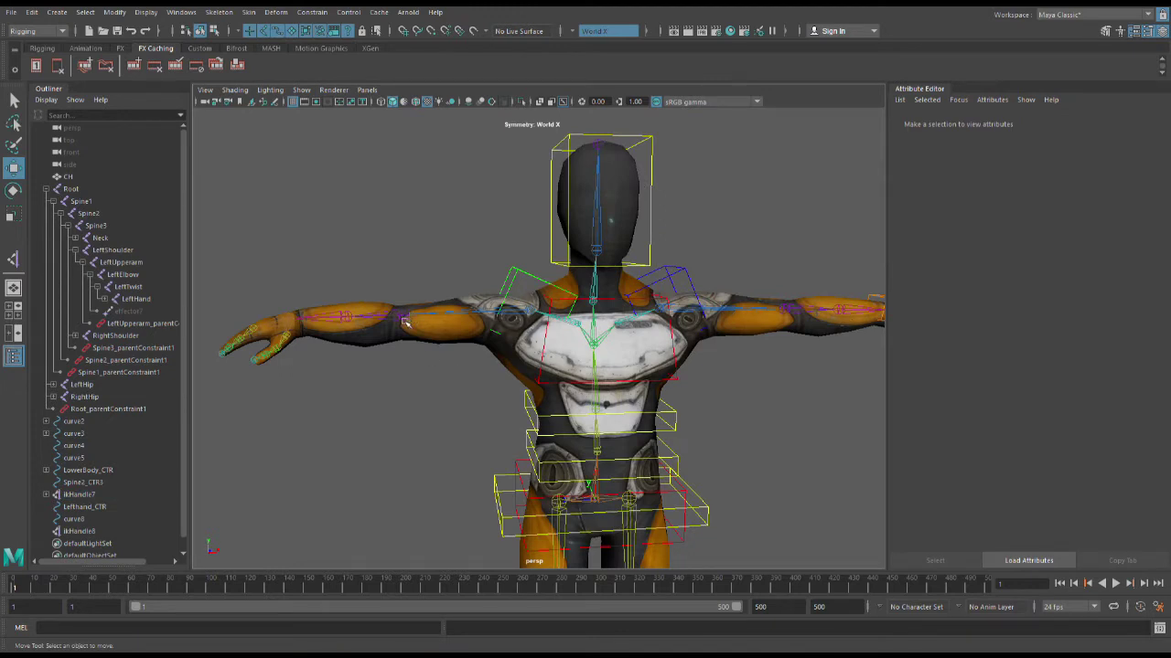
key("ctrl+z")
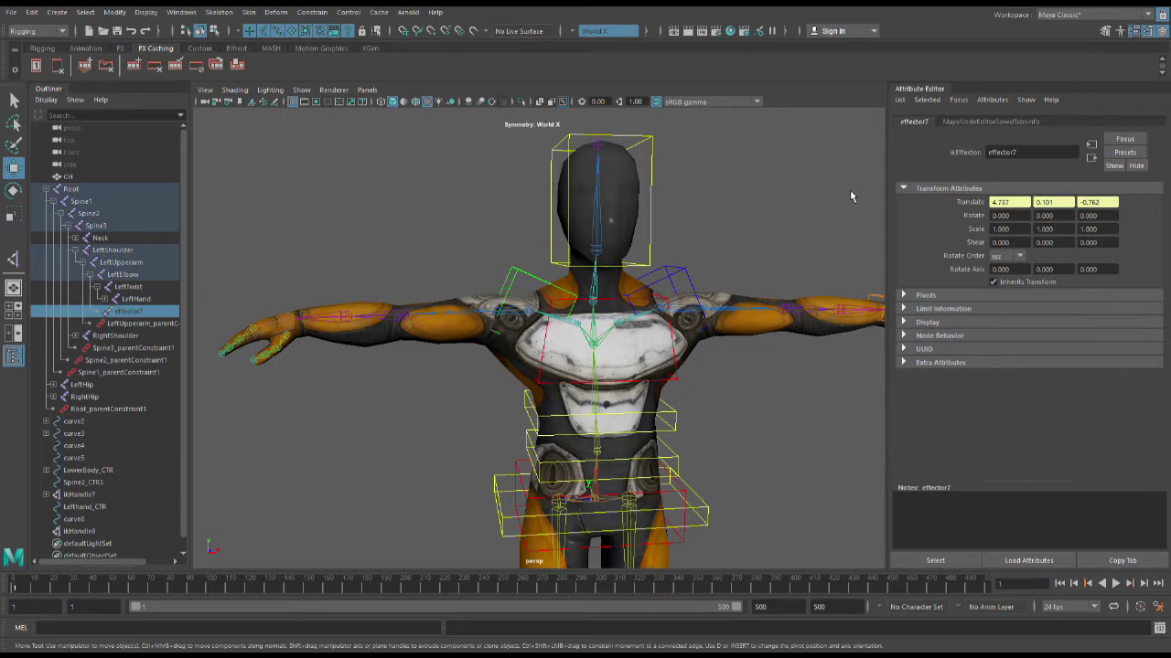
scroll(336, 341, "up", 5)
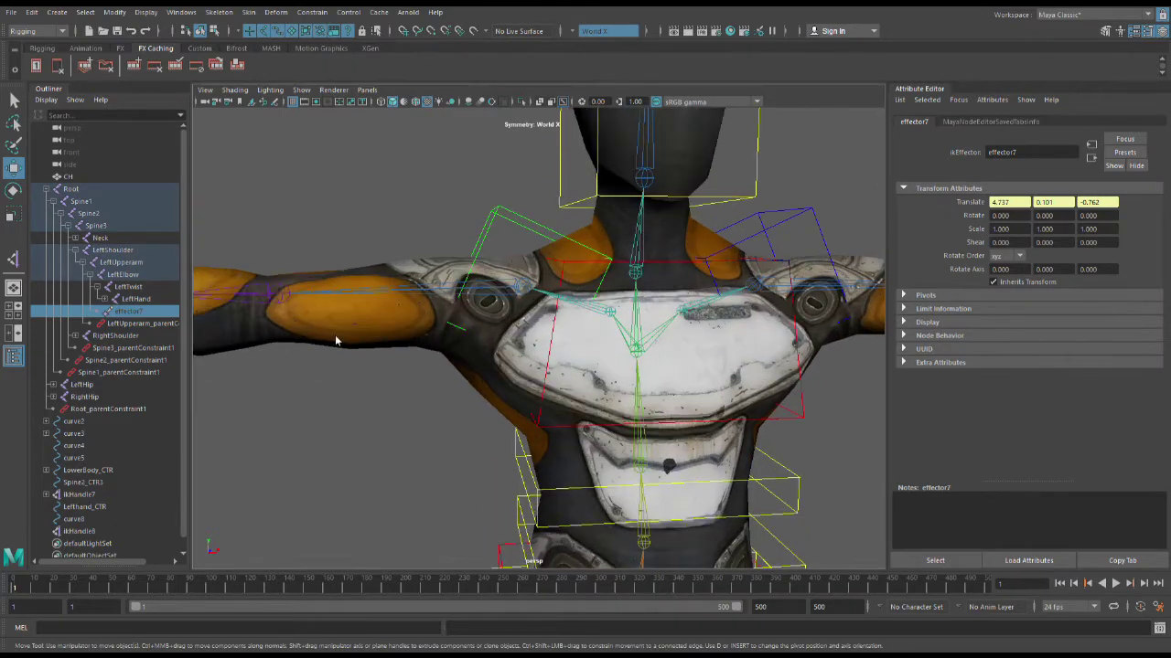
Examine the right arm's joint chain in the front view and from above in the perspective view.
key("space")
key("space")
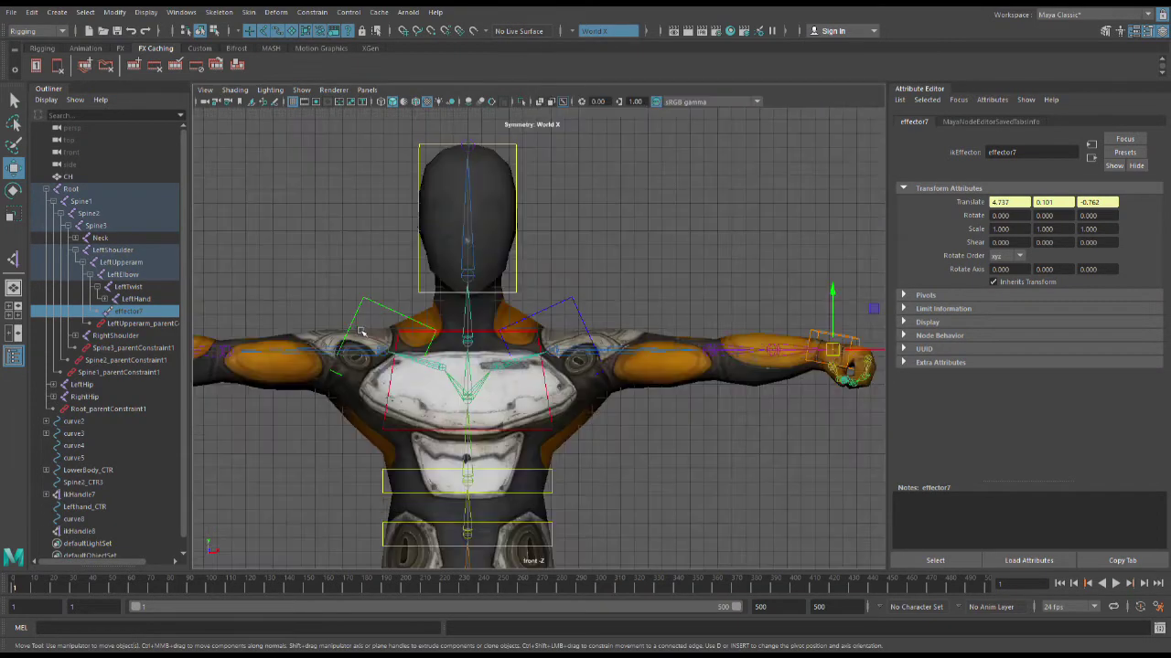
middle_click_drag(335, 360, 571, 402, "alt")
scroll(571, 402, "up", 1)
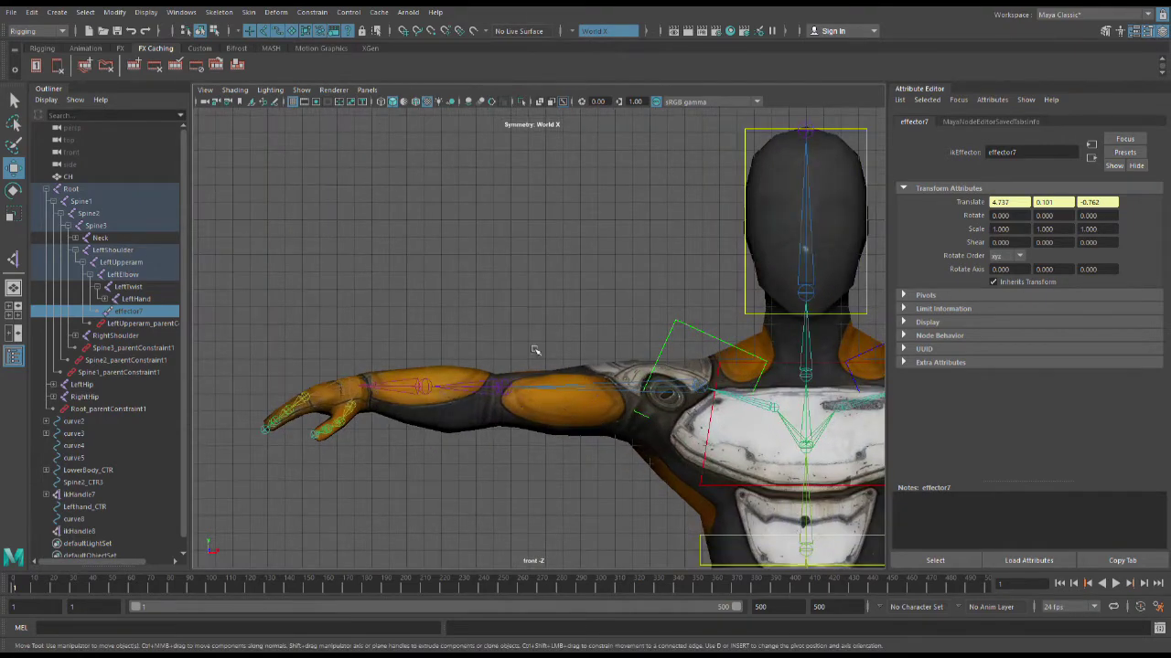
key("space")
key("space")
scroll(557, 292, "down", 7)
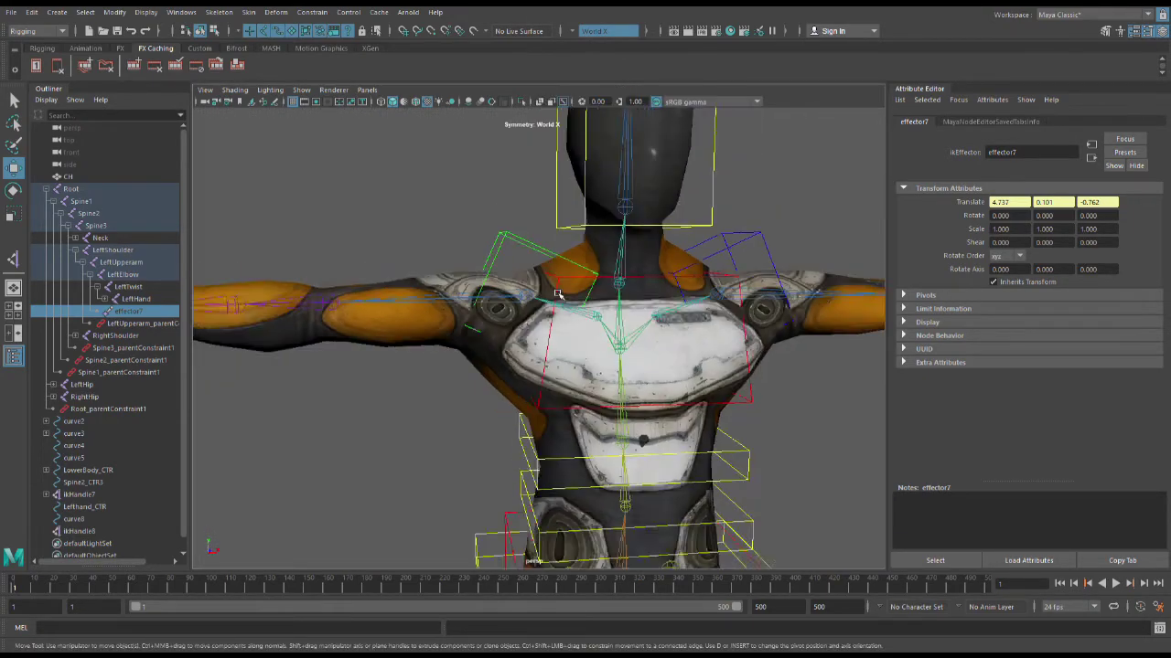
left_click_drag(476, 357, 530, 418, "alt")
middle_click_drag(530, 417, 501, 433, "alt")
scroll(566, 333, "up", 5)
left_click_drag(501, 432, 469, 431, "alt")
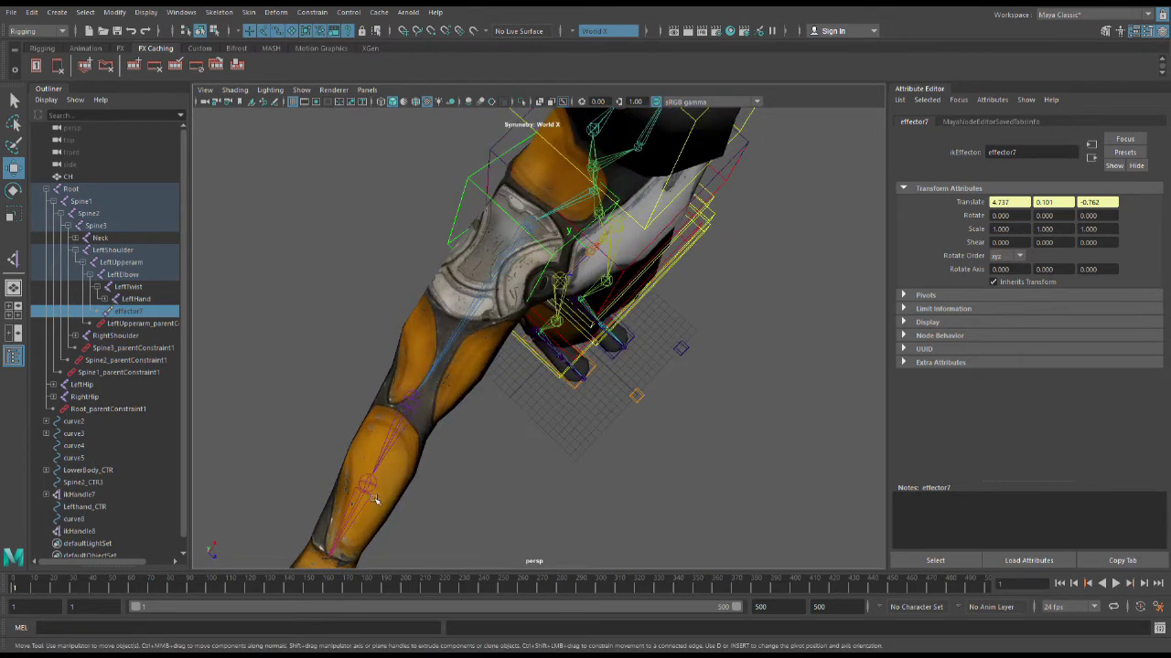
Check the attributes of the RightUpperarm joint, the right arm's IK handle, the left arm's effector and the LeftUpperarm joint.
left_click(375, 500)
left_click(538, 234)
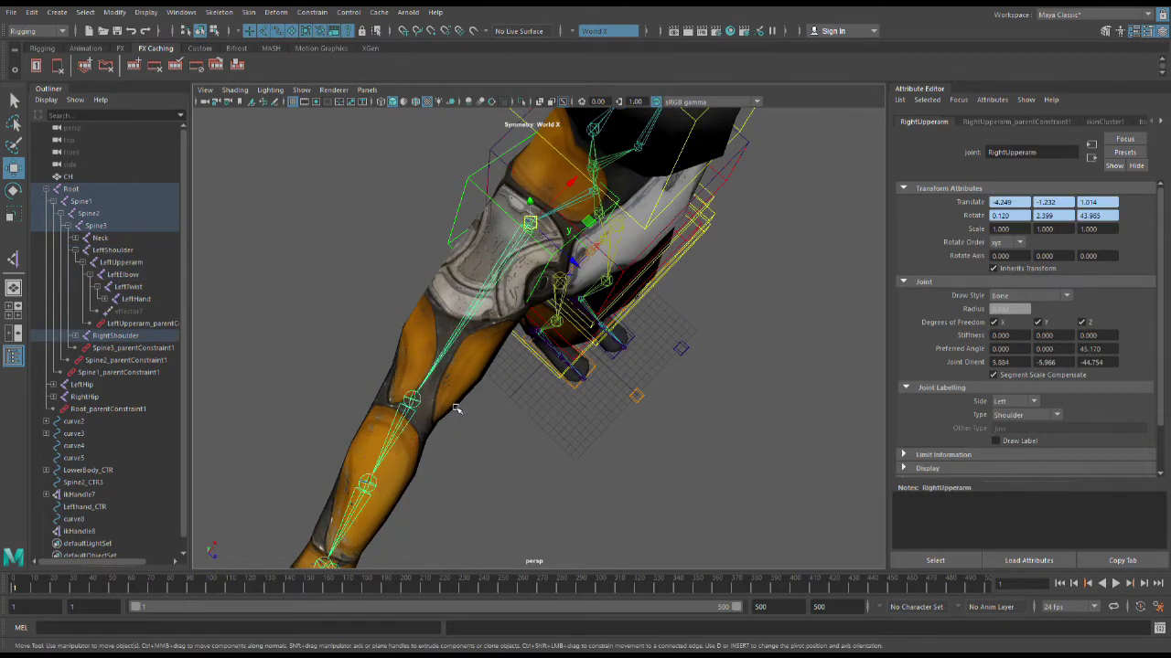
left_click_drag(455, 410, 530, 426, "alt")
left_click(533, 320)
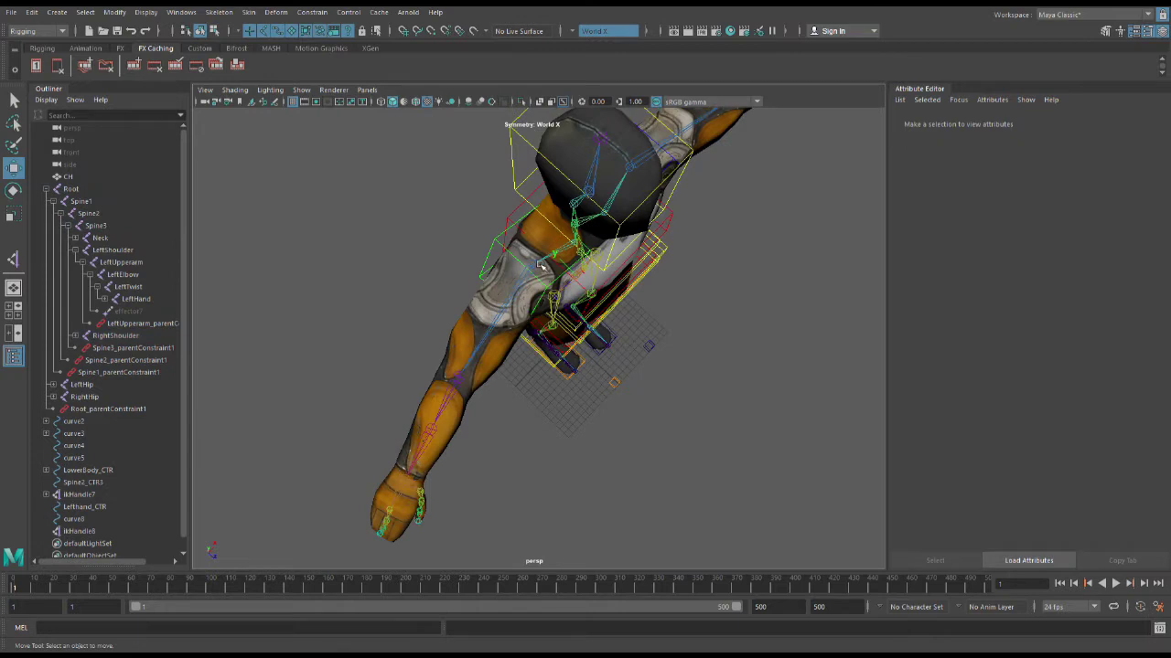
left_click(413, 501)
left_click(440, 437)
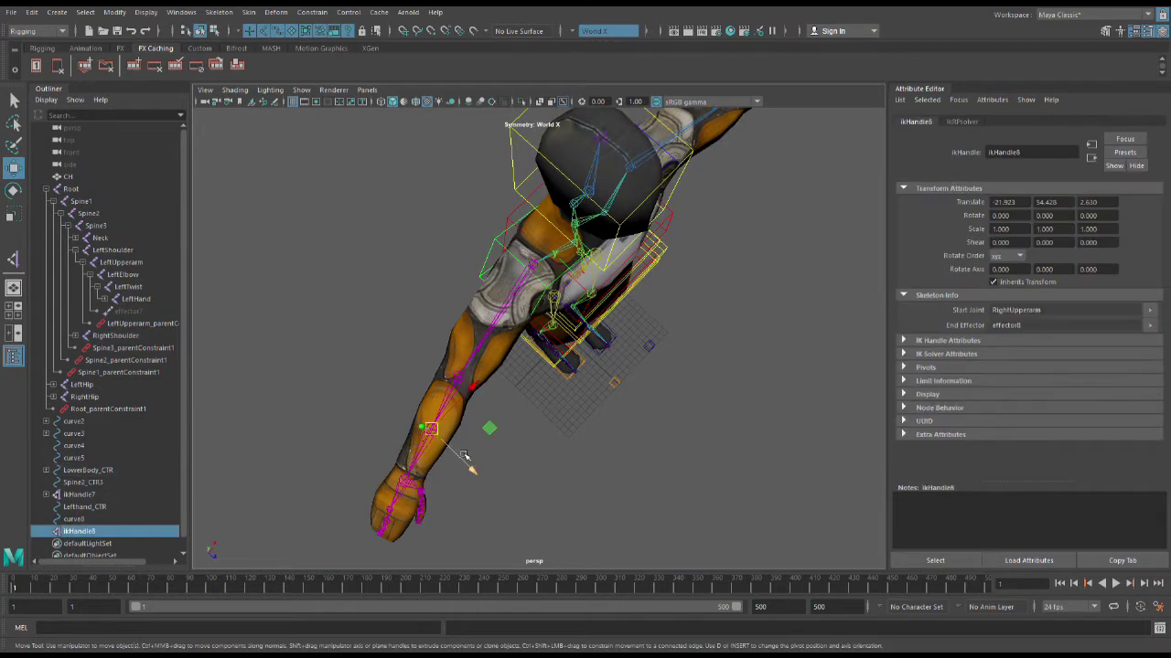
left_click(863, 198)
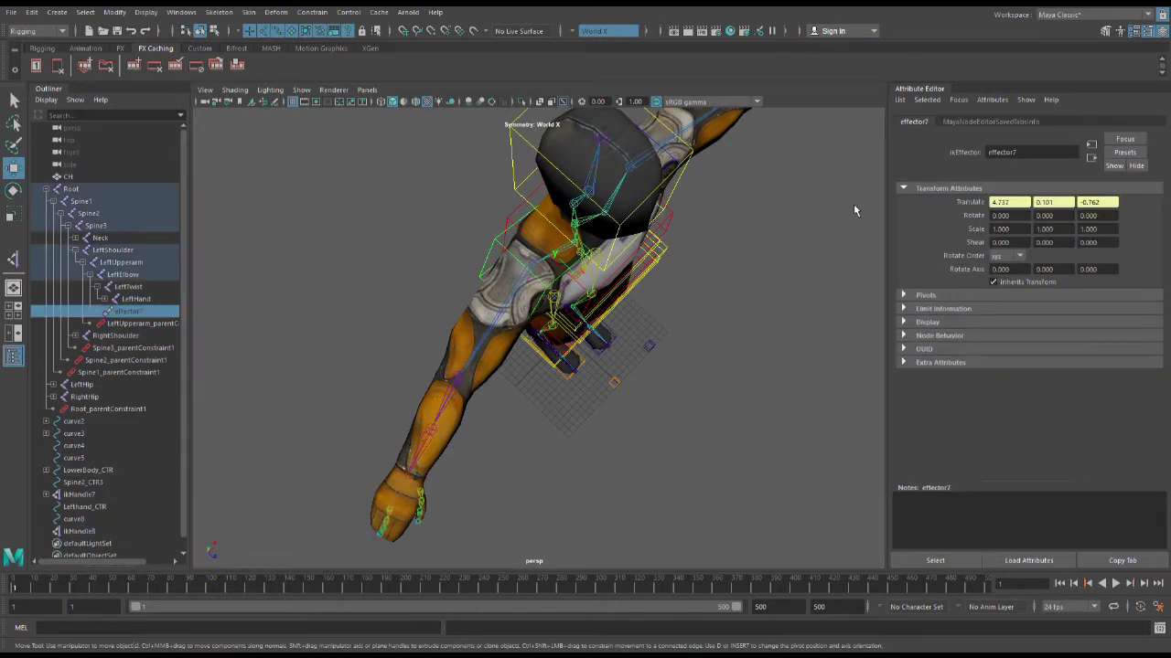
left_click_drag(853, 210, 540, 412, "alt")
scroll(552, 387, "down", 5)
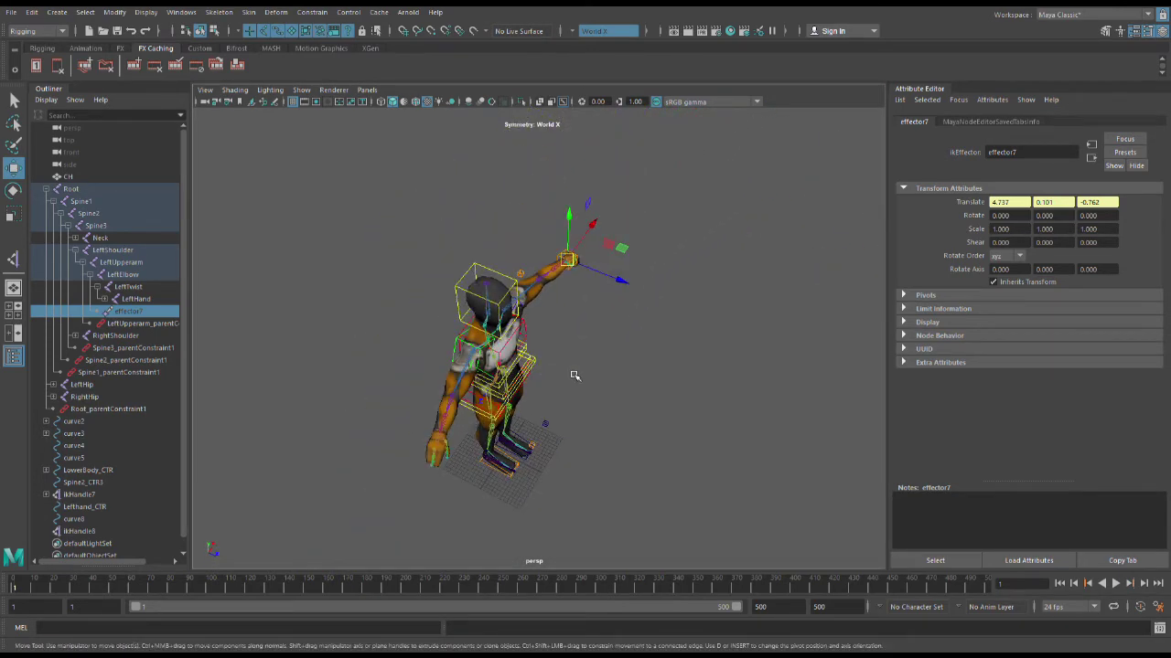
scroll(574, 375, "up", 1)
scroll(574, 381, "up", 3)
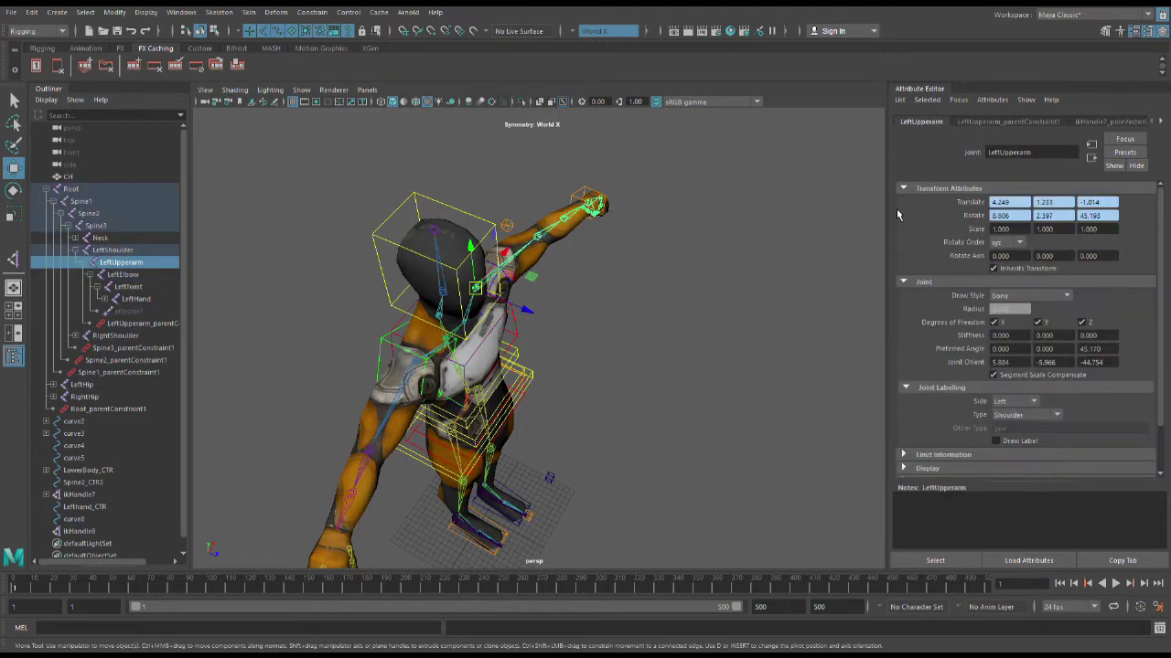
left_click(665, 418)
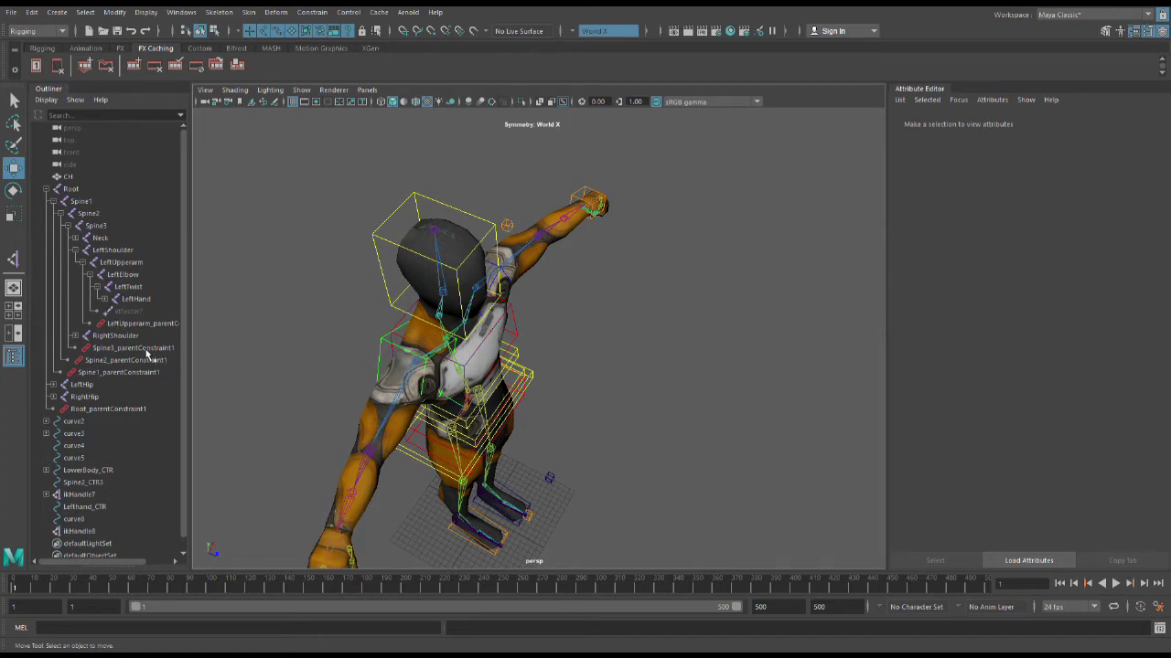
Expand the RightShoulder joint hierarchy down to RightElbow and select the IK effector beneath it.
scroll(146, 354, "down", 1)
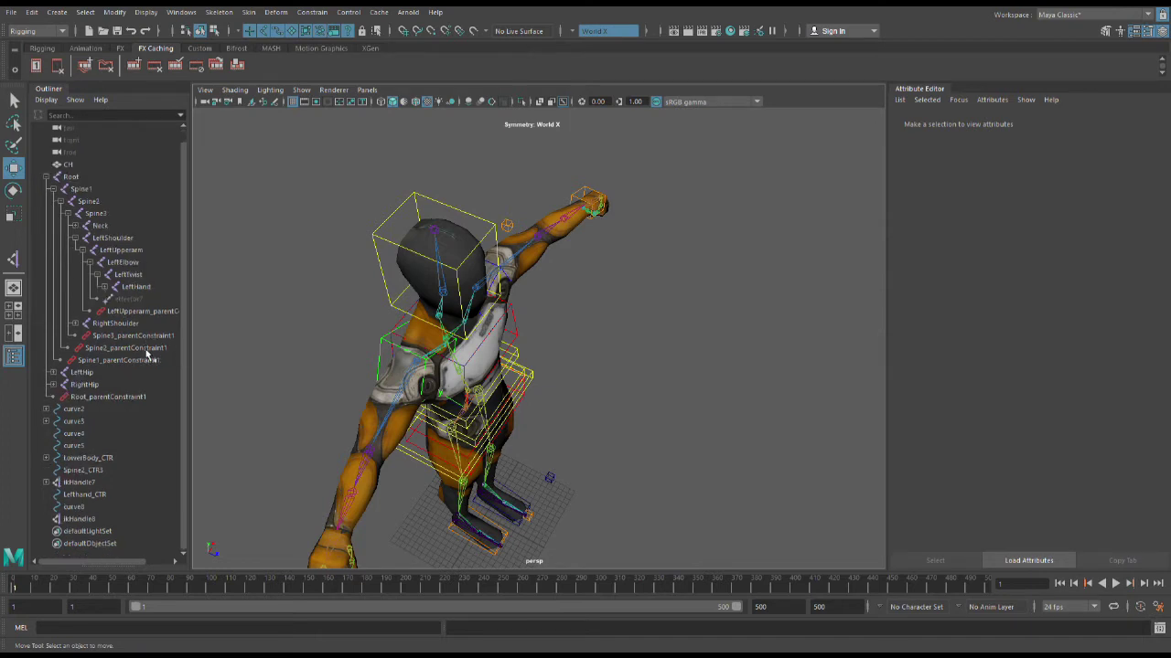
left_click(76, 325)
left_click(84, 337)
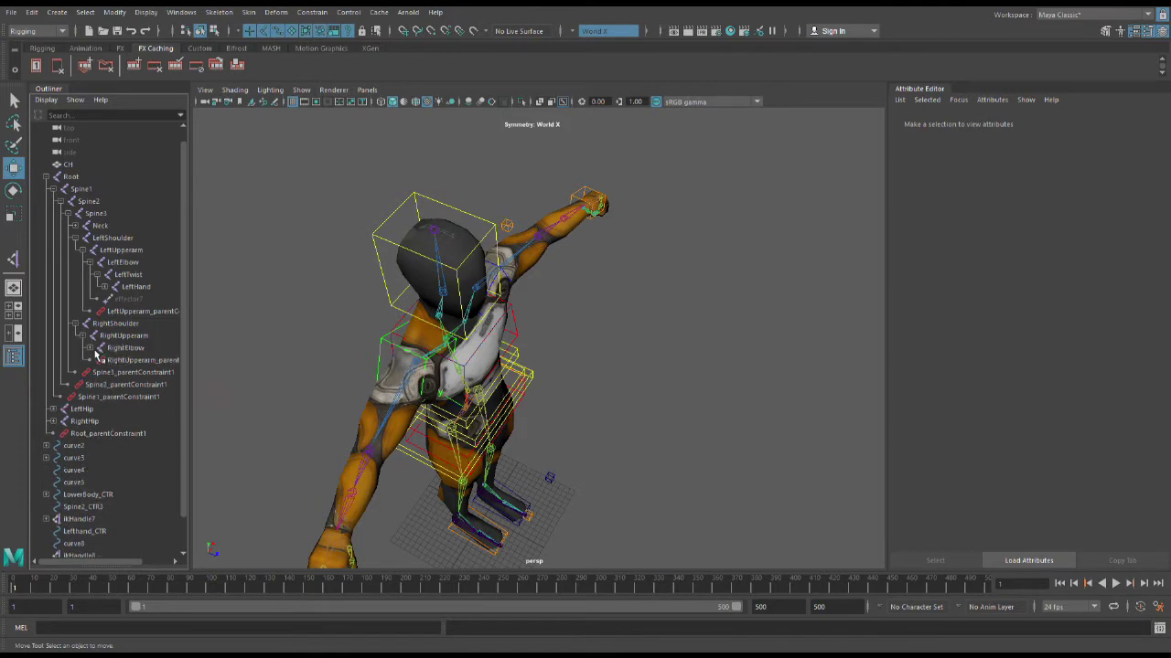
left_click(95, 349)
left_click(133, 375)
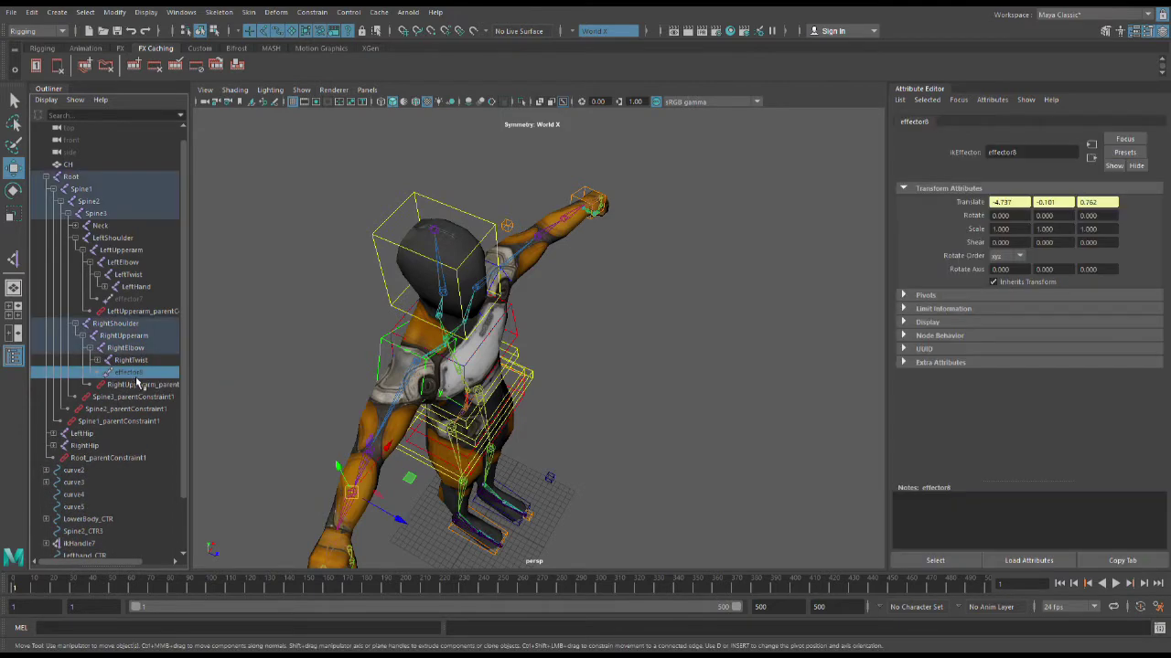
Move the pivot of the right arm's IK effector down the forearm with point snapping, placing it at the right wrist joint.
left_click_drag(396, 449, 489, 395, "alt")
right_click_drag(490, 395, 503, 472, "alt")
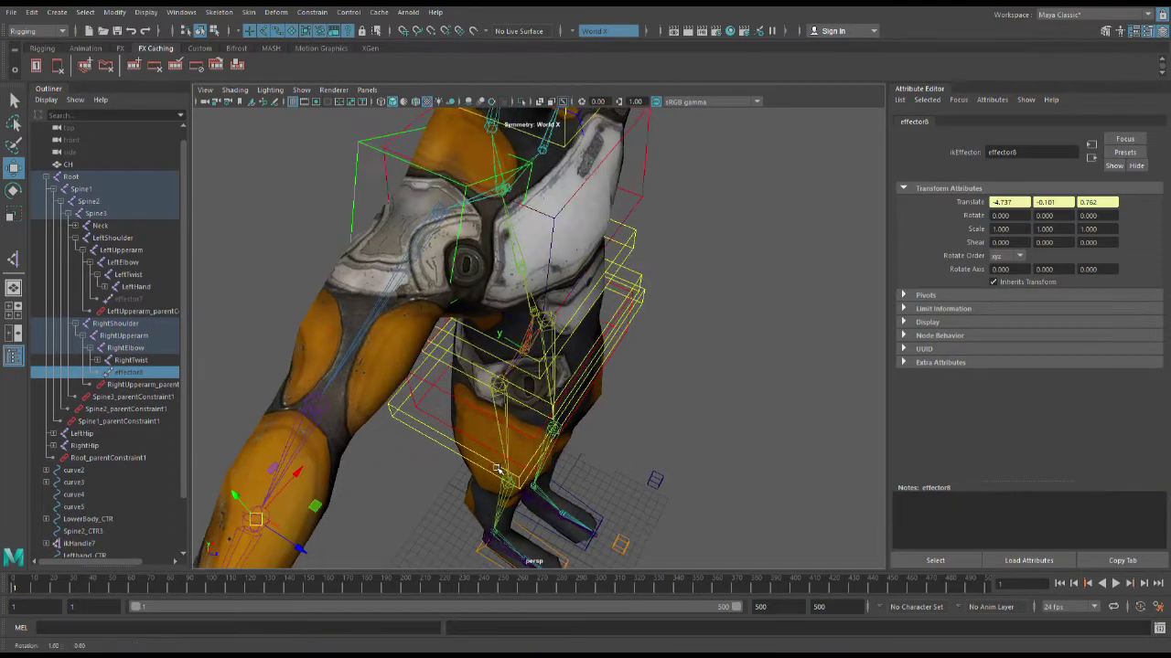
left_click_drag(503, 472, 376, 444, "alt")
scroll(597, 341, "down", 10)
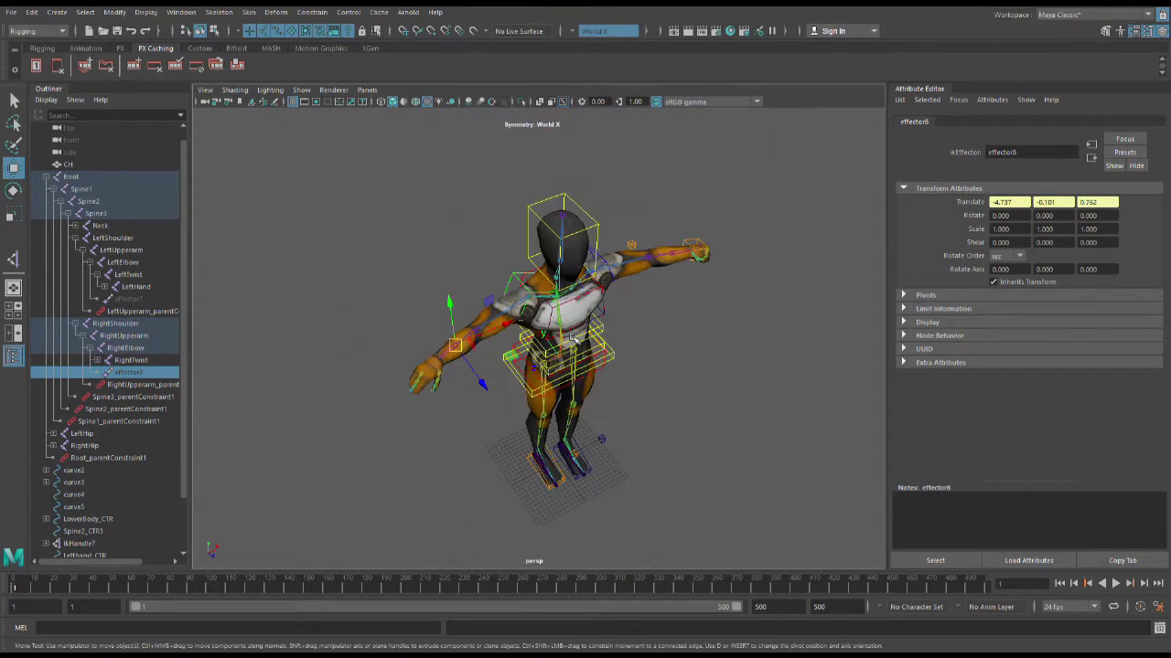
scroll(371, 340, "up", 7)
middle_click_drag(358, 341, 430, 341, "alt")
right_click_drag(428, 340, 454, 345, "alt")
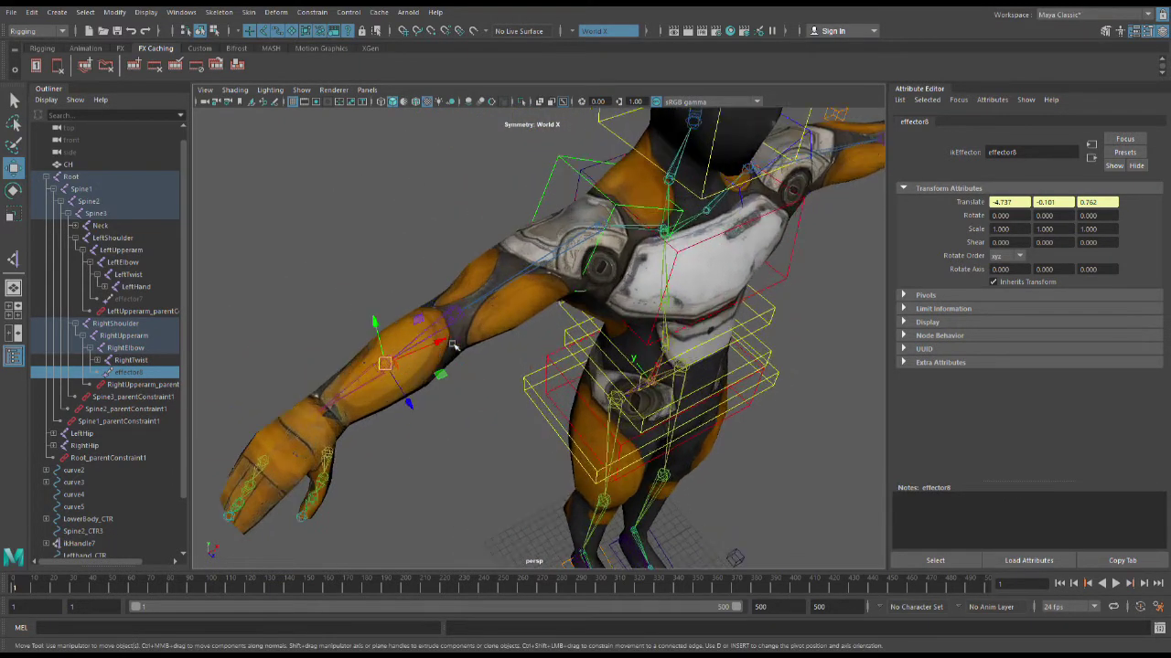
left_click(137, 360)
left_click(151, 374)
right_click_drag(384, 348, 445, 346, "alt")
key("d")
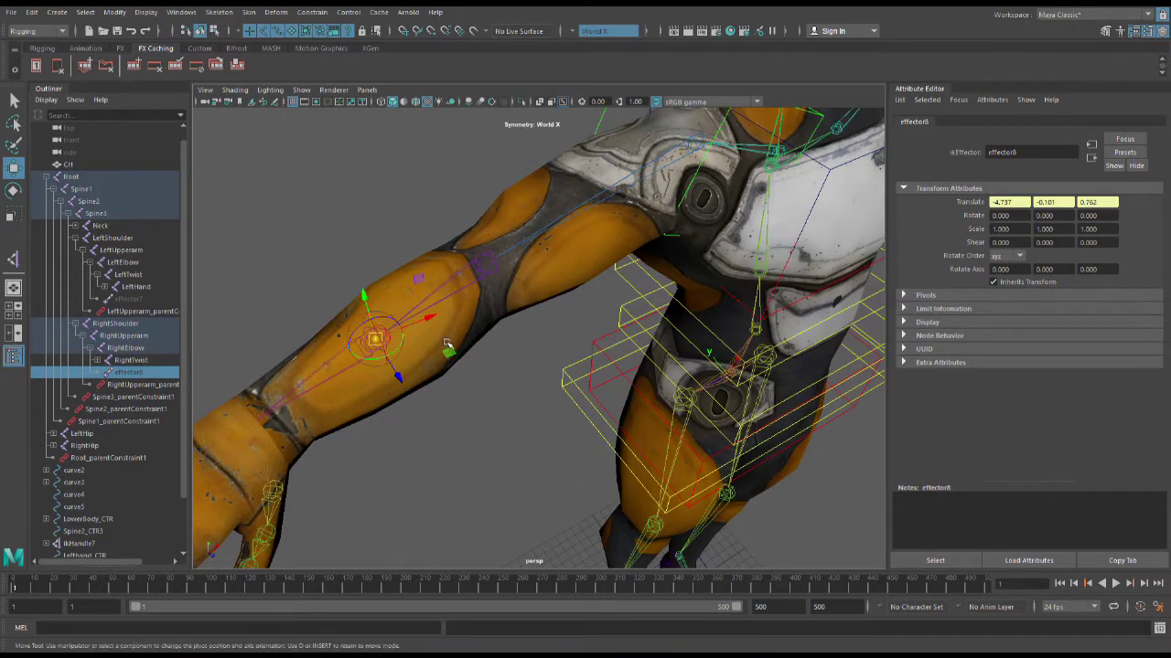
middle_click_drag(445, 346, 524, 331, "alt")
left_click_drag(524, 331, 497, 334, "alt")
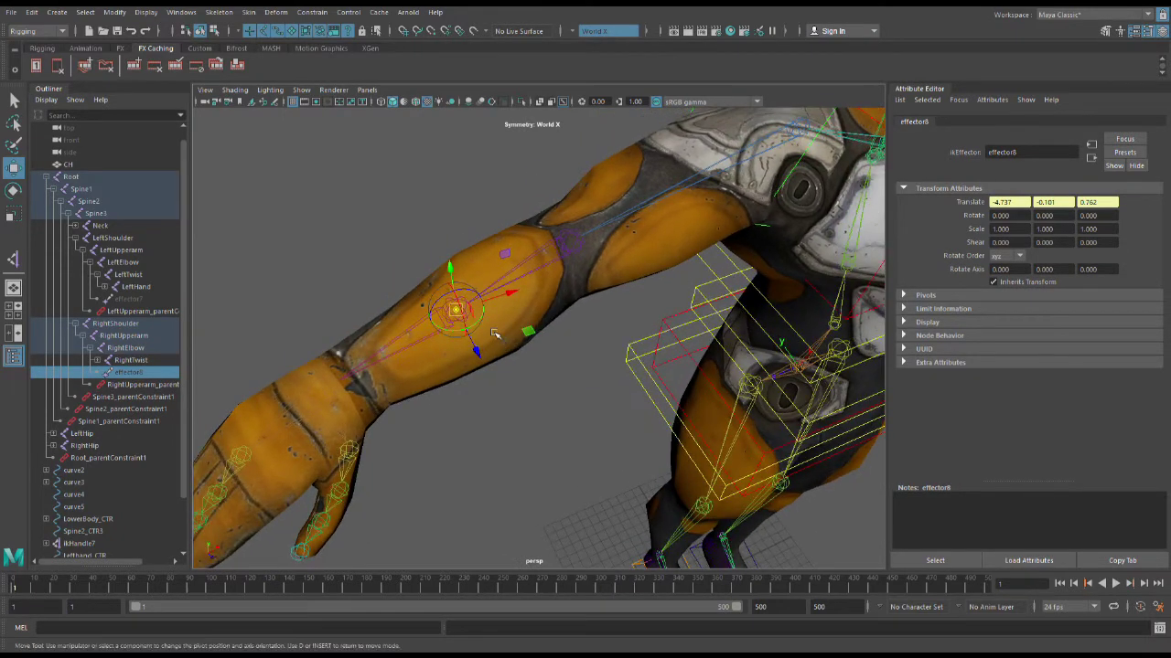
key("v")
scroll(492, 353, "down", 2)
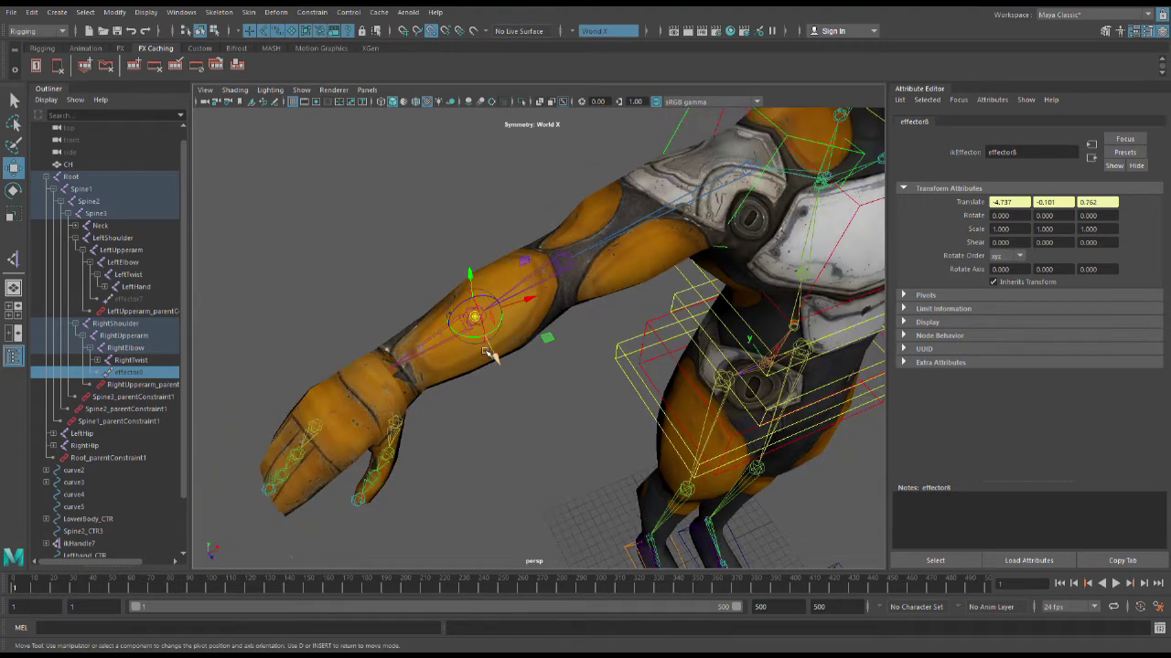
scroll(485, 350, "up", 6)
left_click_drag(375, 336, 563, 300, "alt")
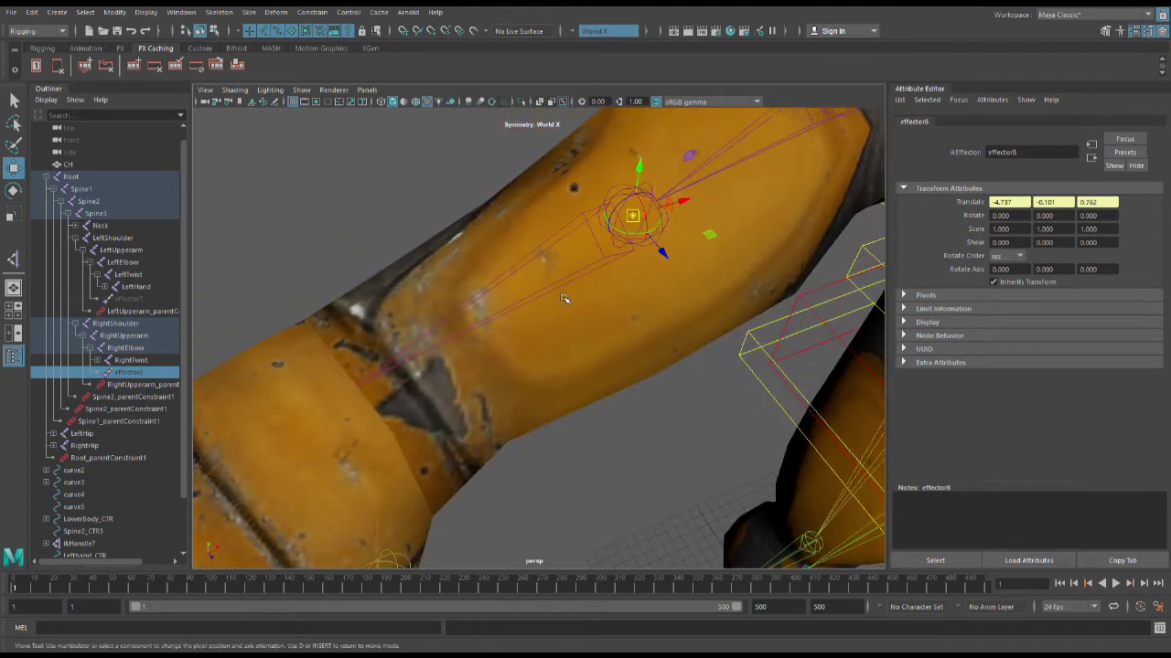
key("v")
left_click_drag(610, 255, 404, 411)
scroll(527, 439, "down", 5)
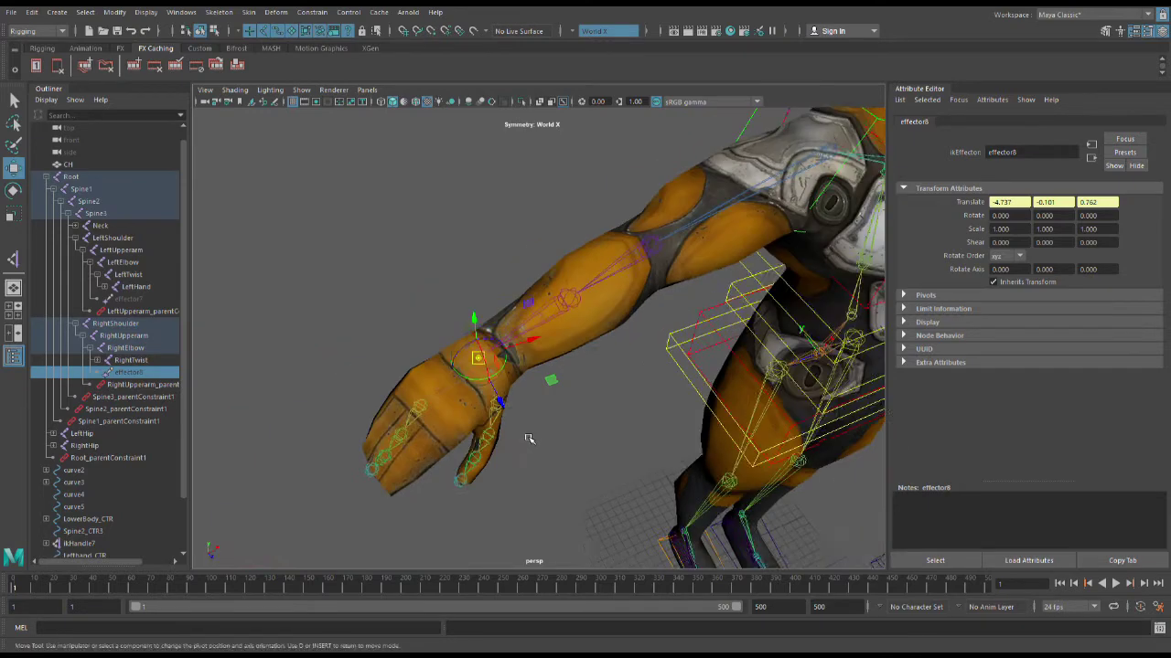
Deselect the effector and inspect the right forearm and wrist joints around its relocated pivot.
left_click_drag(528, 439, 557, 367, "alt")
scroll(557, 366, "down", 5)
scroll(560, 320, "up", 3)
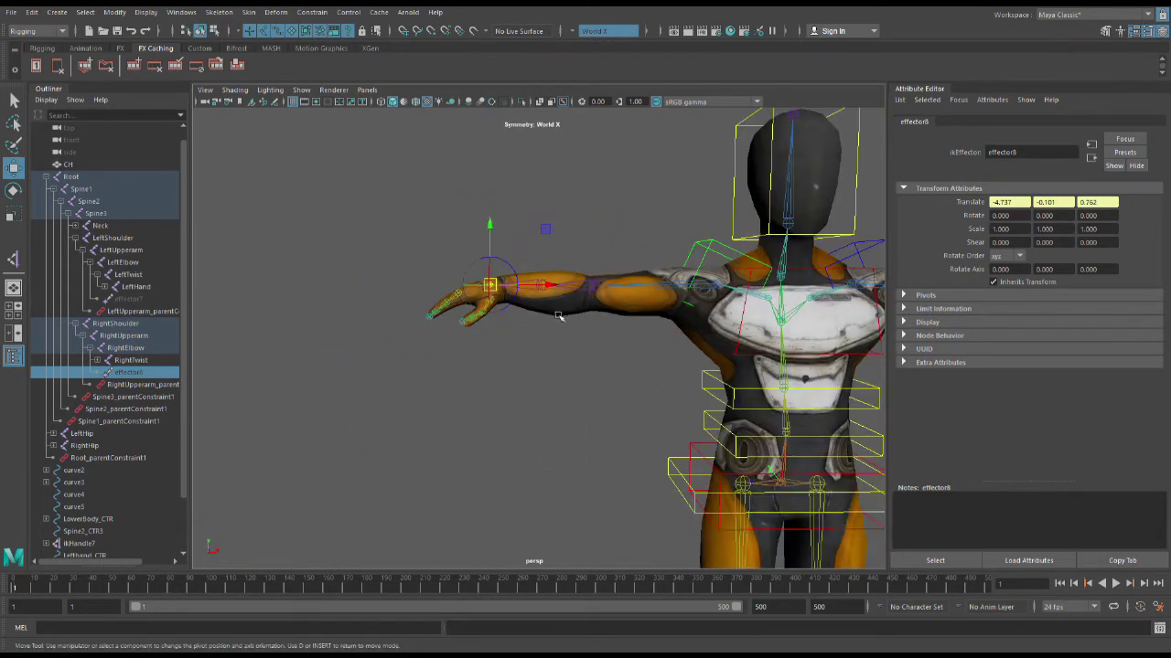
left_click(555, 366)
scroll(505, 284, "up", 5)
left_click_drag(503, 292, 414, 279, "alt")
scroll(449, 331, "up", 5)
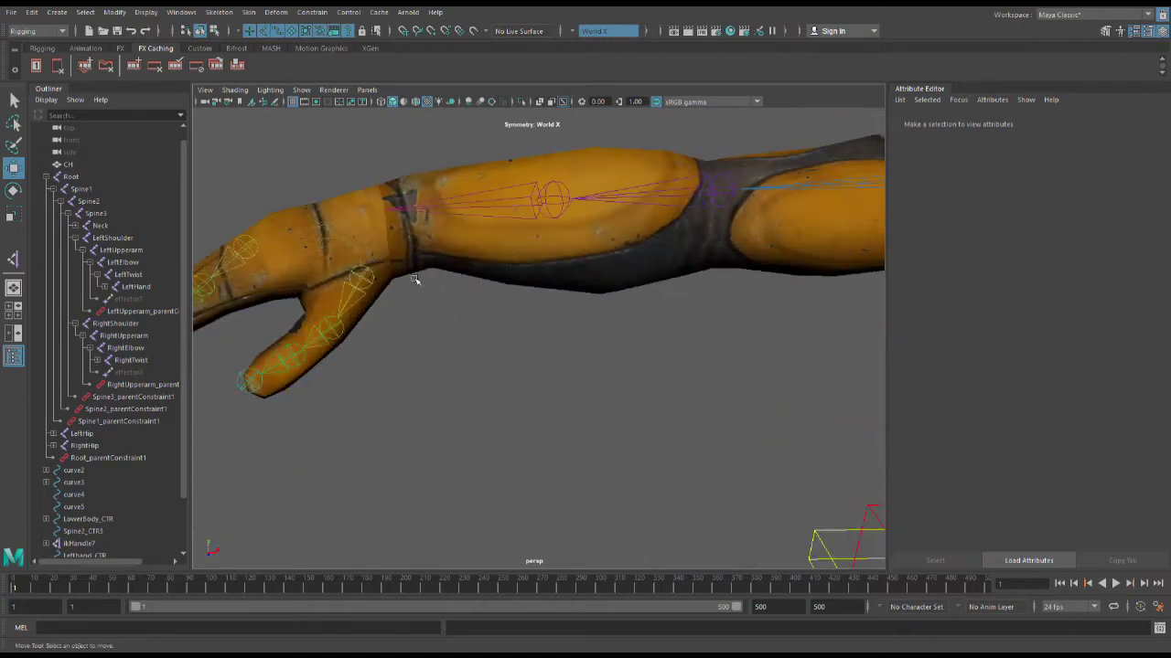
left_click(370, 194)
left_click_drag(371, 194, 567, 227, "alt")
key("ctrl+z")
left_click(647, 343)
scroll(650, 351, "down", 5)
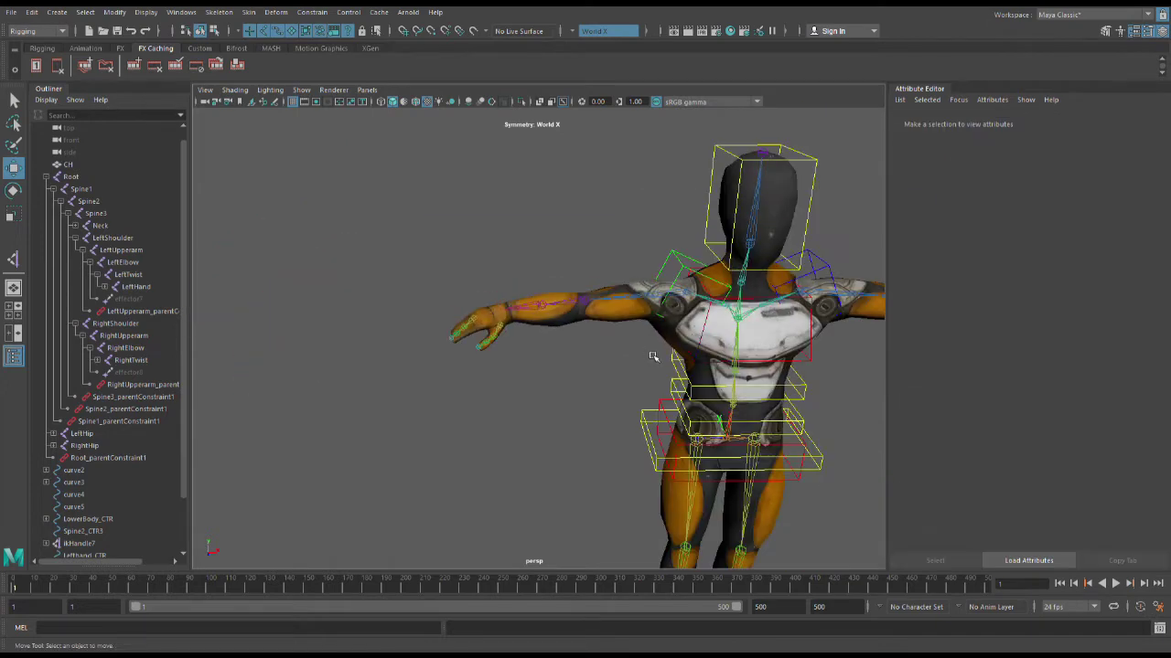
Duplicate the left hand's control curve Lefthand_CTR and move the copy along X by about -52.07 to the right wrist.
scroll(652, 356, "down", 4)
scroll(655, 356, "up", 2)
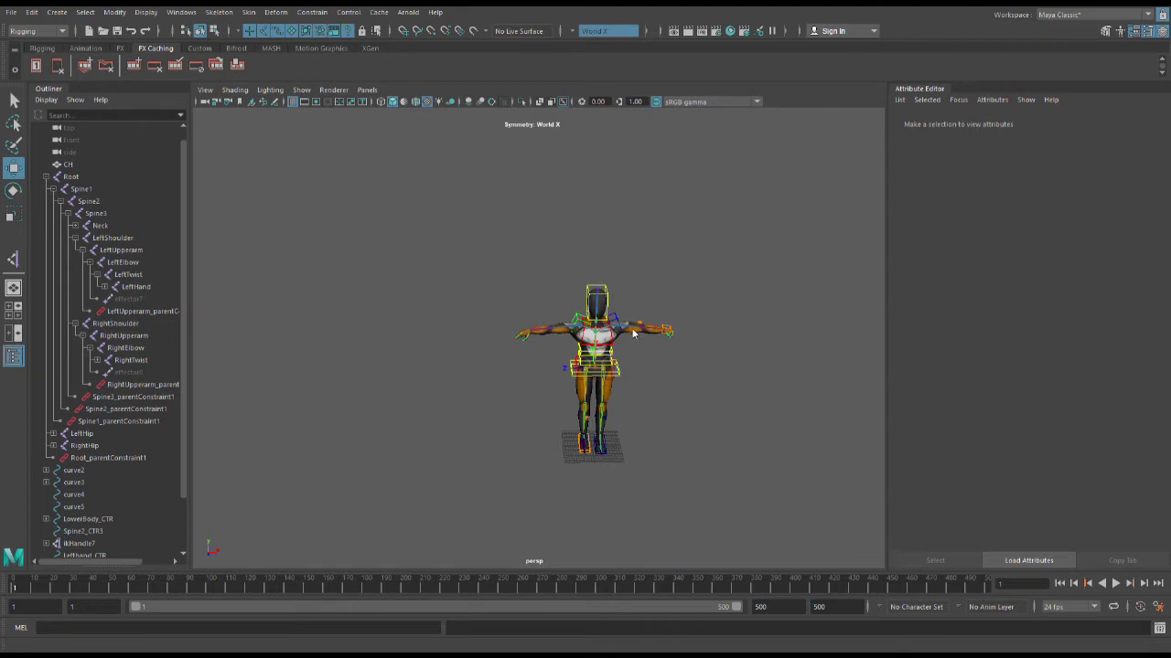
scroll(752, 376, "up", 2)
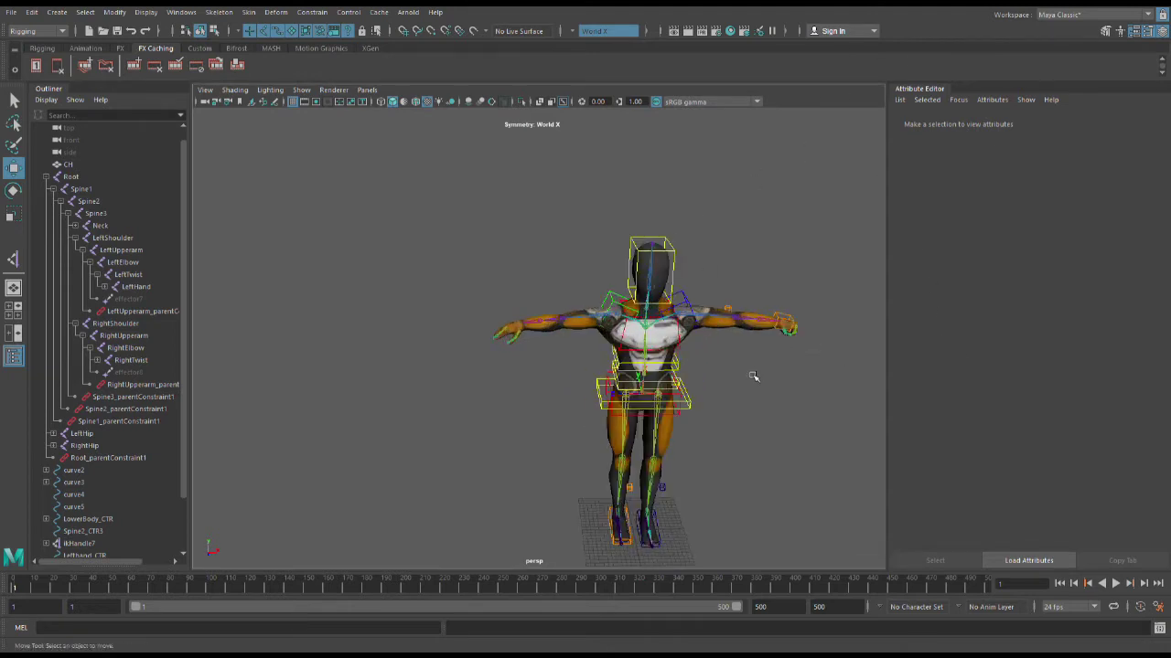
middle_click_drag(752, 376, 572, 360, "alt")
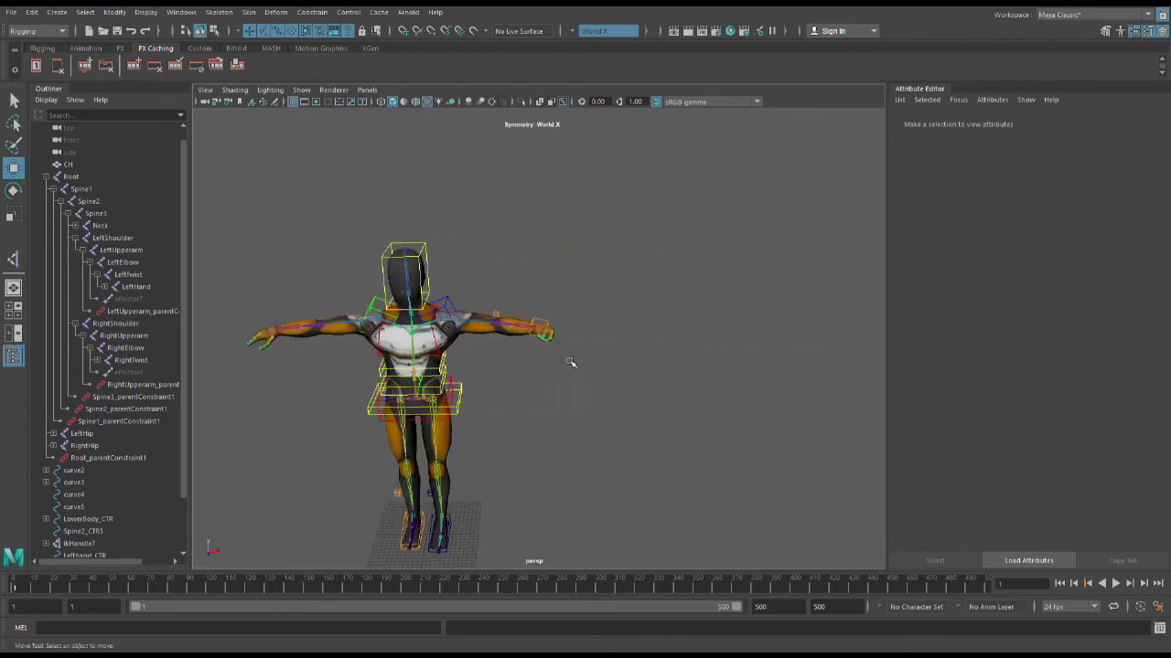
scroll(558, 343, "up", 5)
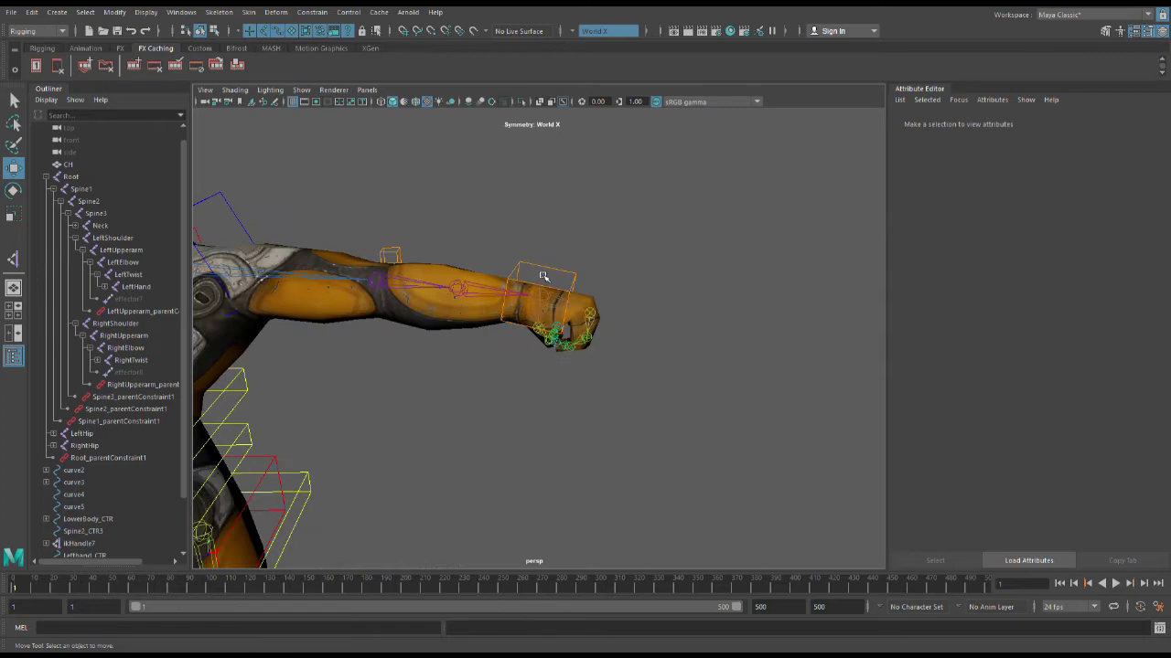
left_click(543, 276)
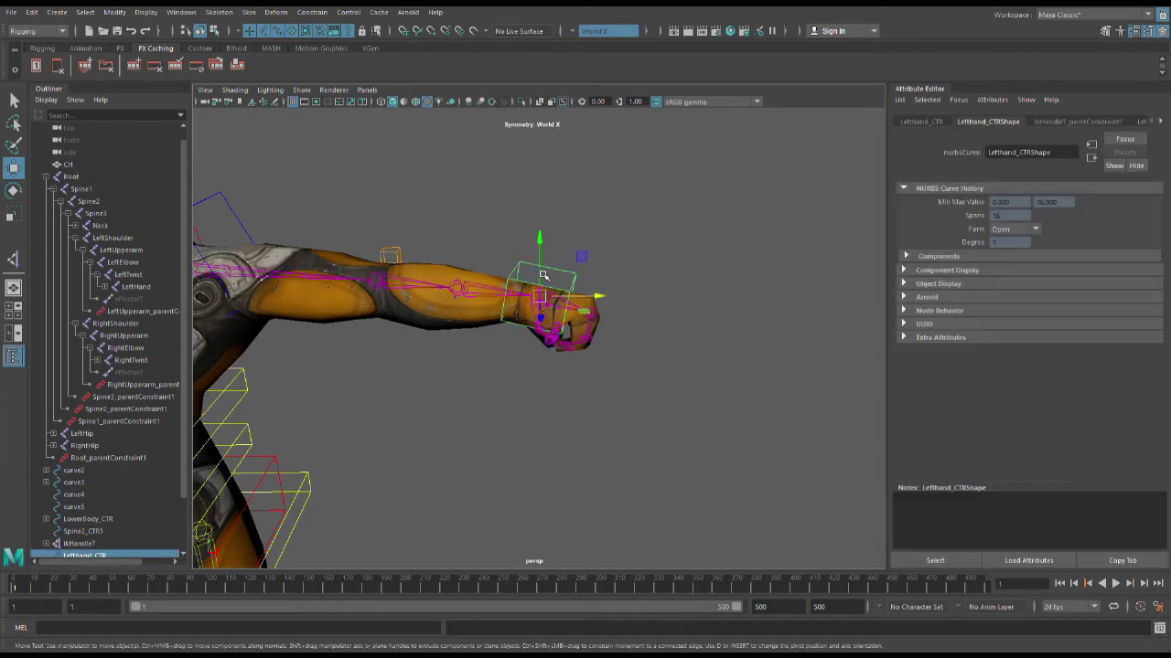
scroll(543, 302, "down", 5)
scroll(746, 392, "down", 2)
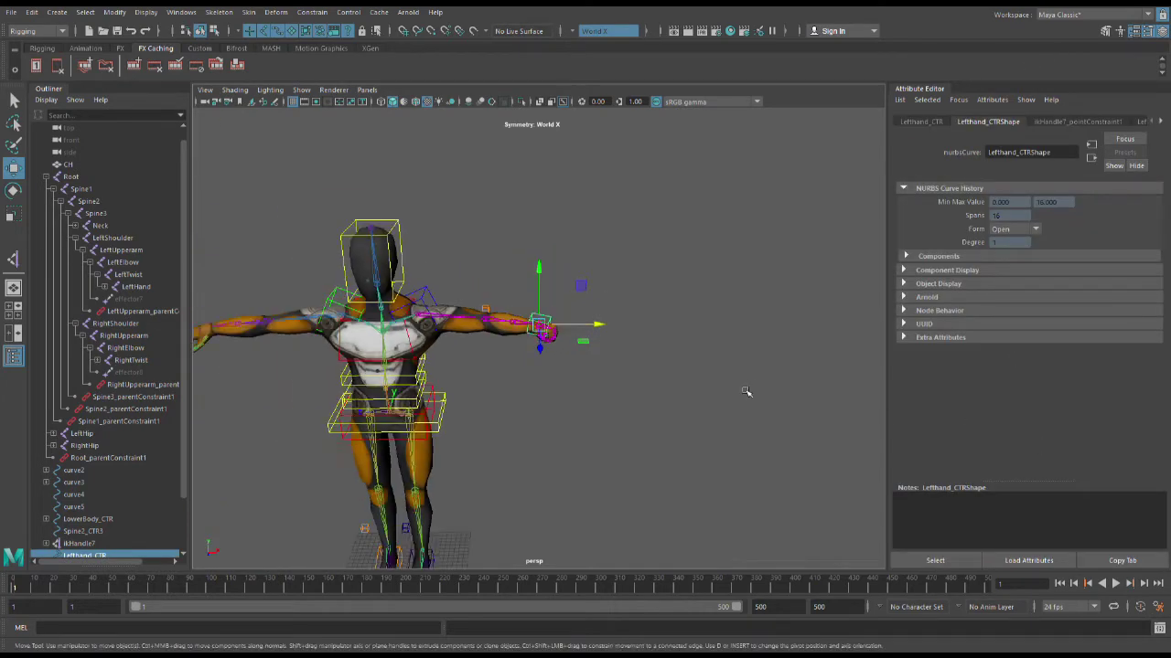
left_click_drag(731, 313, 666, 310, "alt")
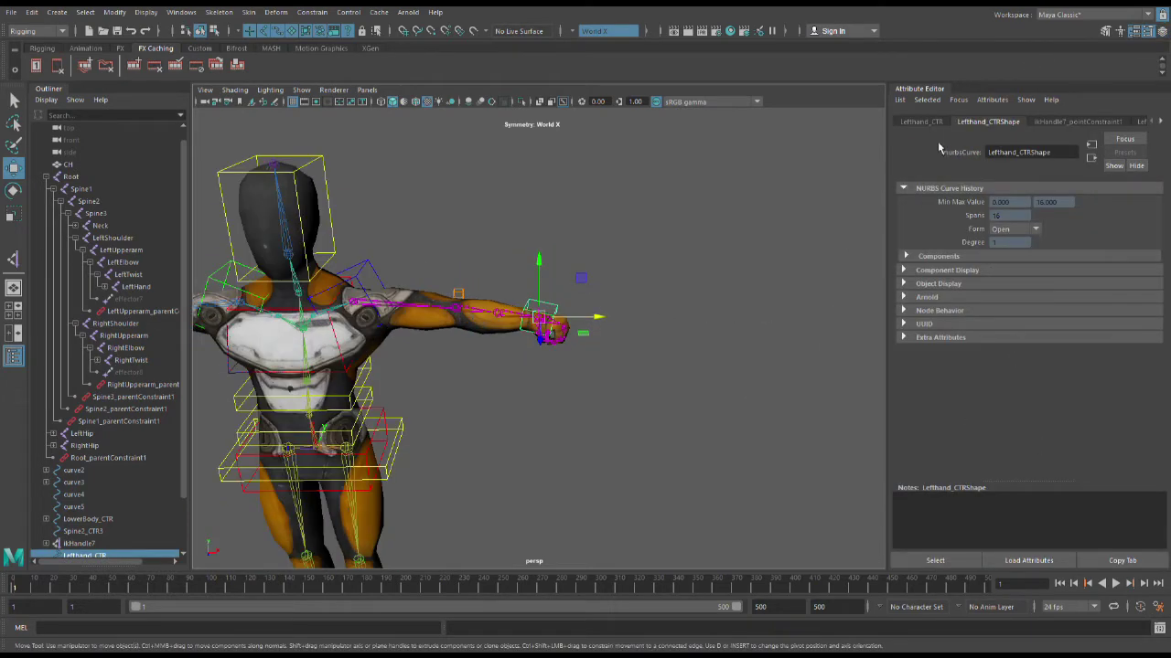
left_click(920, 122)
left_click_drag(739, 193, 703, 261, "alt")
key("ctrl+d")
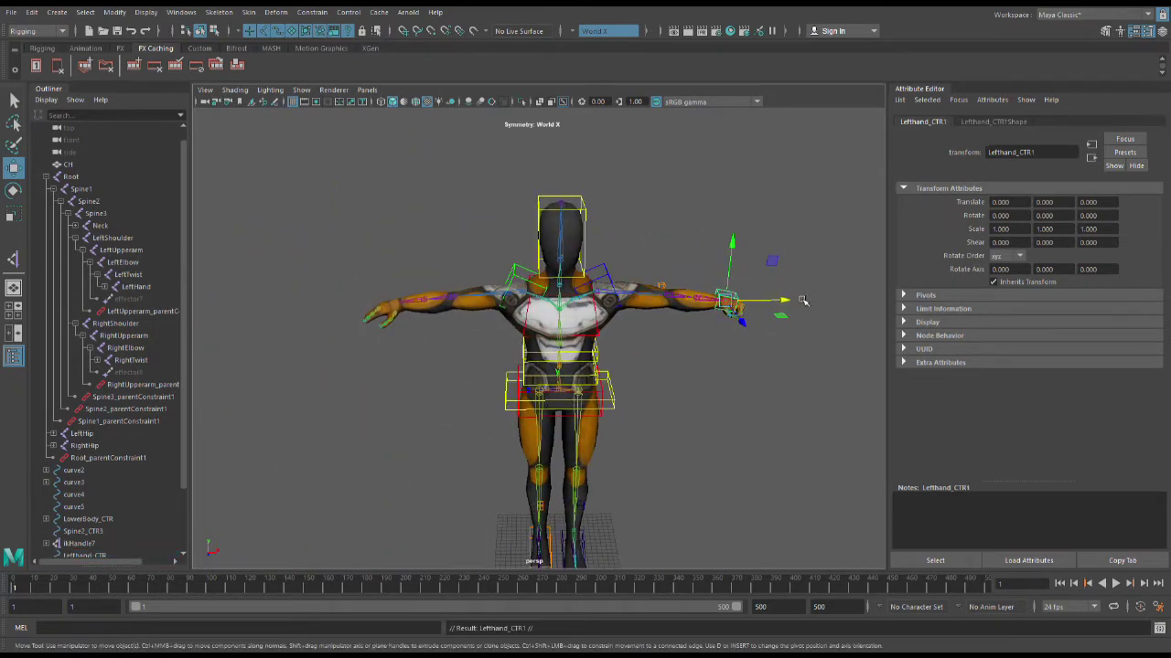
left_click_drag(788, 302, 463, 331)
middle_click_drag(446, 331, 529, 320, "alt")
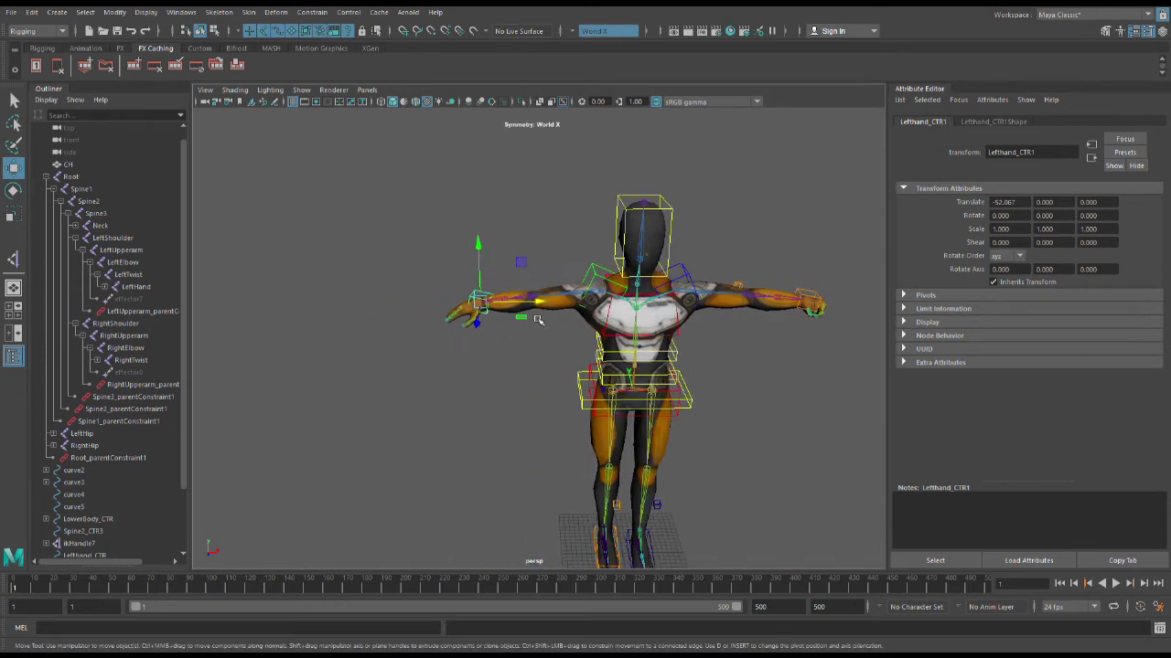
Rotate the duplicated hand control to about -152 degrees in Y, aligning it with the right wrist as seen from above.
scroll(531, 320, "up", 5)
left_click_drag(533, 321, 323, 356, "alt")
scroll(528, 383, "down", 5)
scroll(512, 381, "up", 5)
key("e")
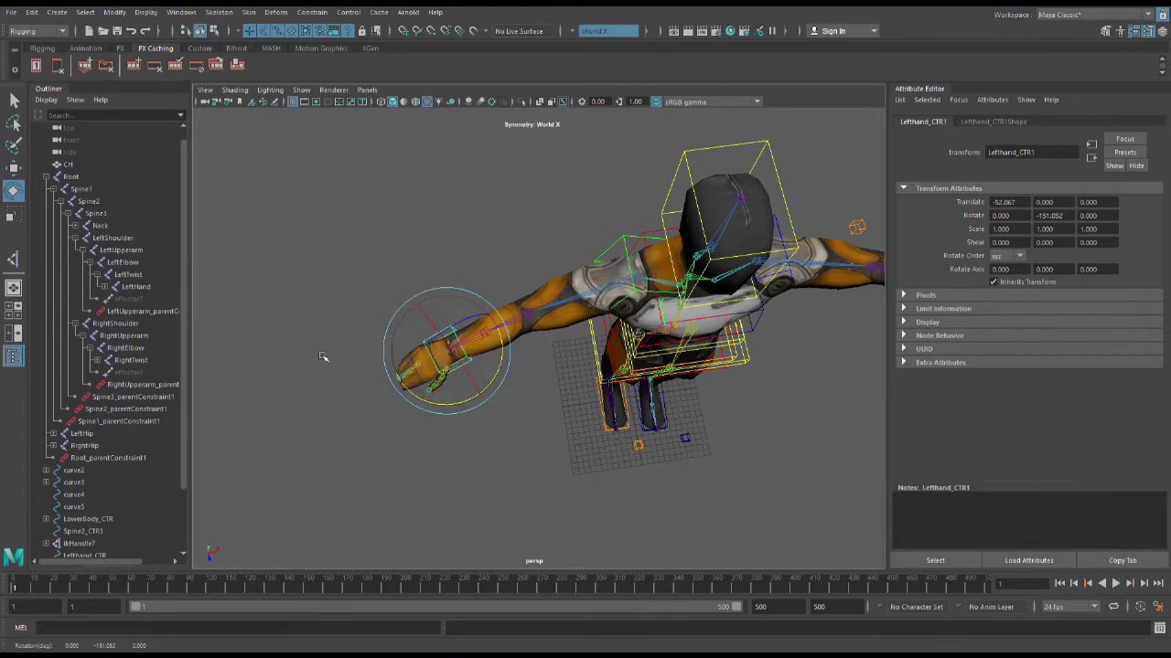
mouse_move(582, 364)
left_mouse_down("alt")
mouse_move(583, 391)
mouse_move(576, 351)
left_mouse_up("alt")
key("space")
scroll(341, 264, "up", 3)
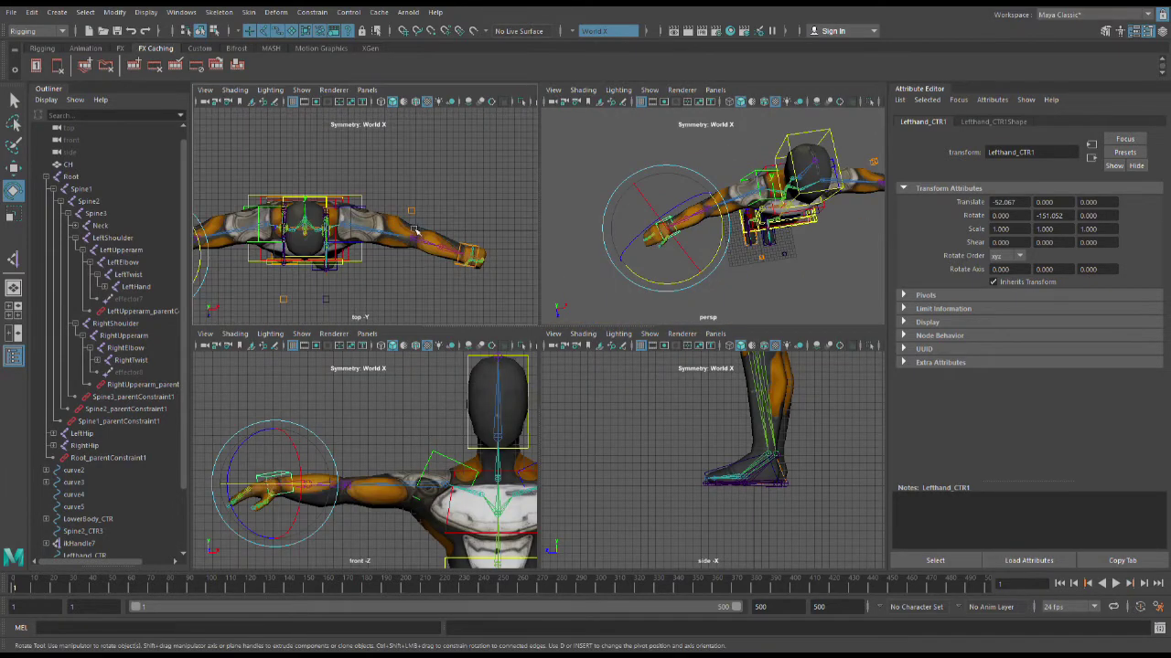
scroll(476, 269, "up", 5)
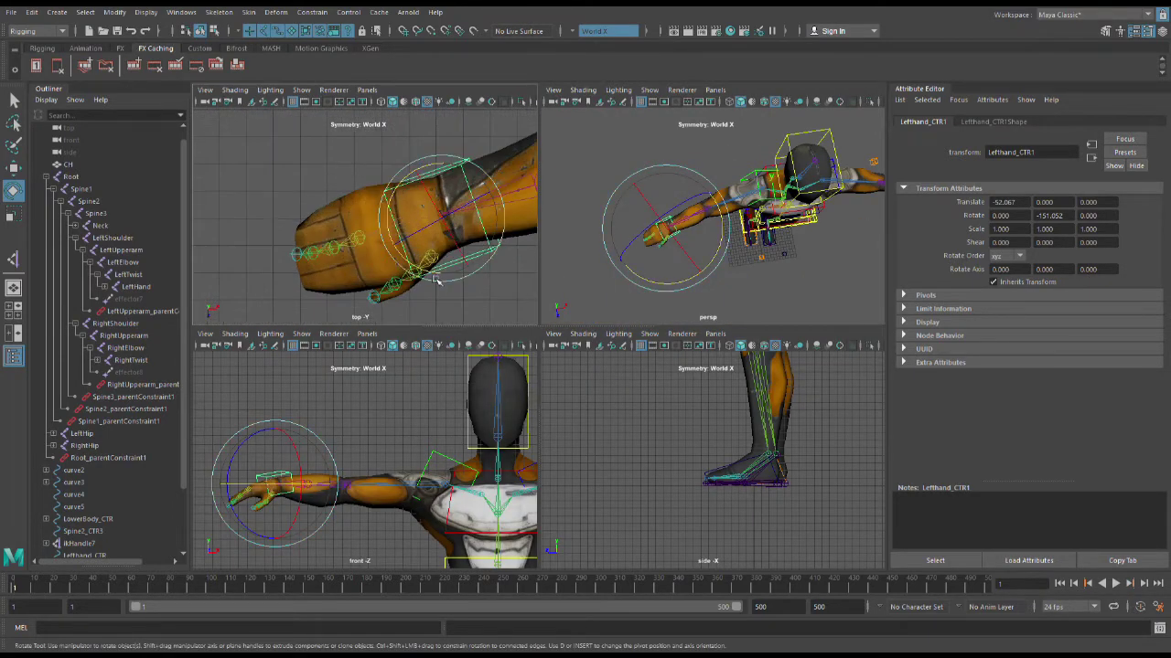
left_click_drag(439, 280, 437, 283)
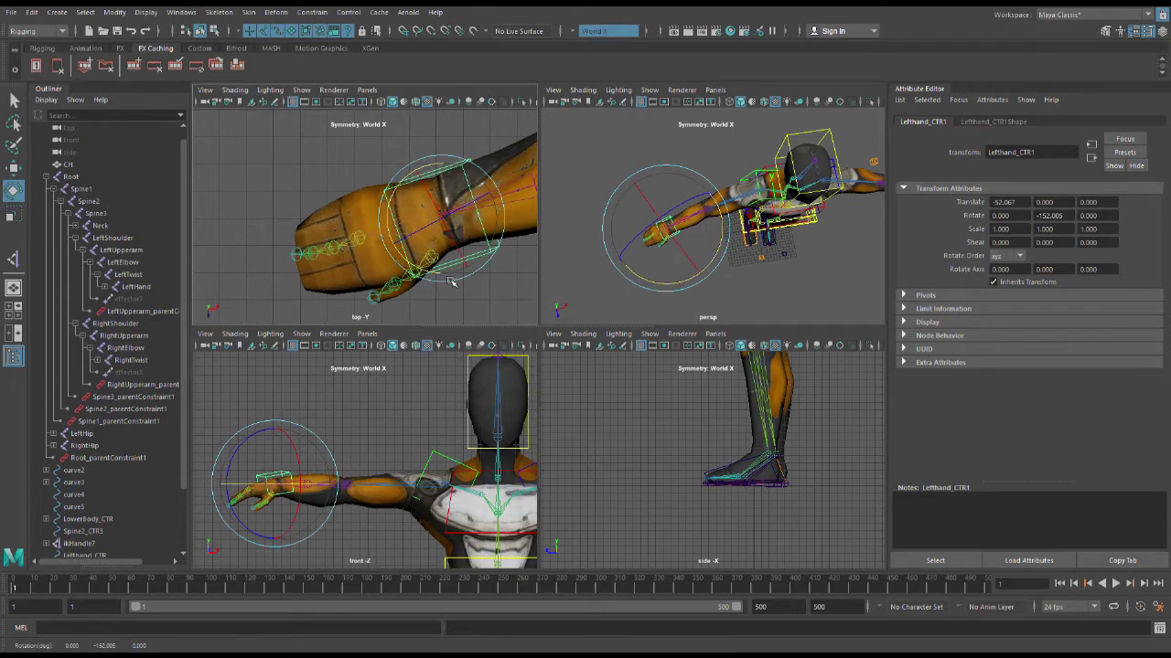
Nudge the duplicated hand control along the arm towards the right hand, to a Translate X of about -52.55.
left_click_drag(734, 240, 689, 290, "alt")
key("space")
left_click_drag(491, 411, 613, 374, "alt")
scroll(539, 279, "up", 5)
key("w")
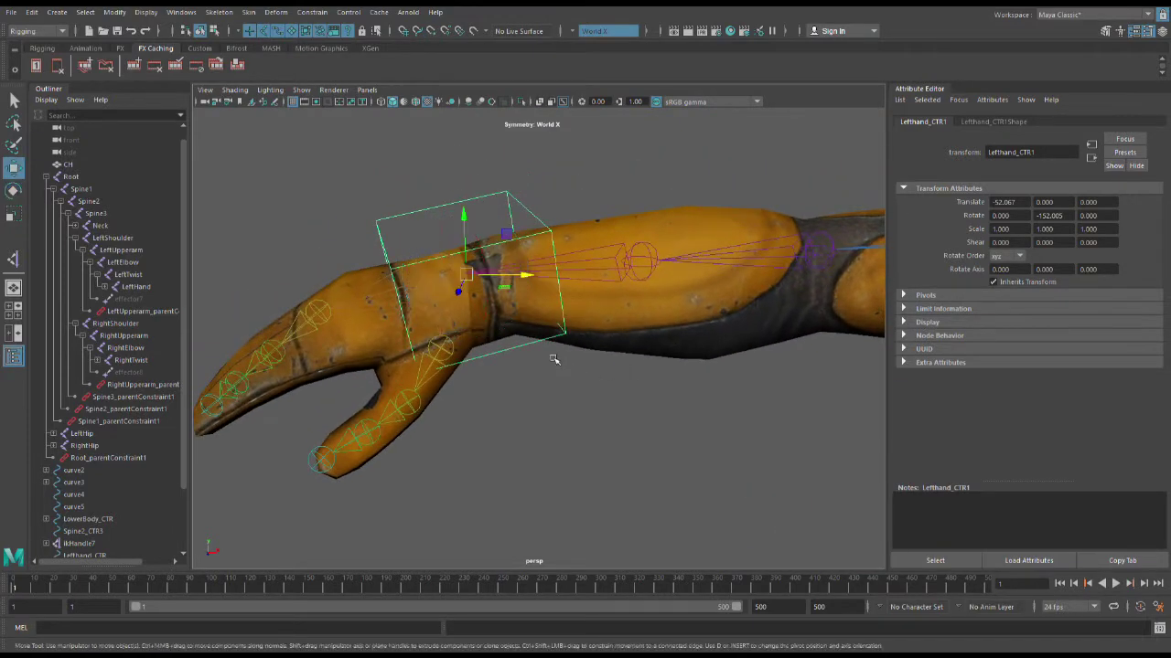
scroll(465, 291, "up", 3)
left_click_drag(429, 256, 401, 259)
Examine the duplicated control's placement around the right wrist from several angles and distances.
left_click_drag(483, 312, 720, 425, "alt")
left_click_drag(710, 410, 739, 440, "alt")
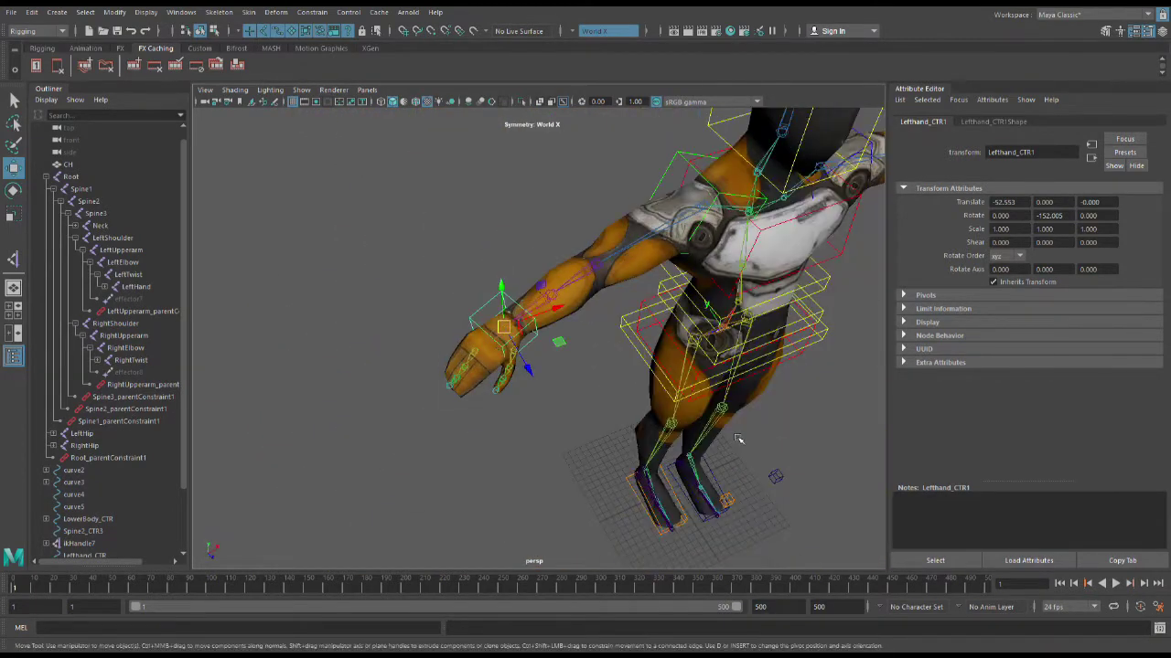
scroll(612, 367, "up", 6)
scroll(614, 368, "down", 5)
scroll(614, 368, "down", 5)
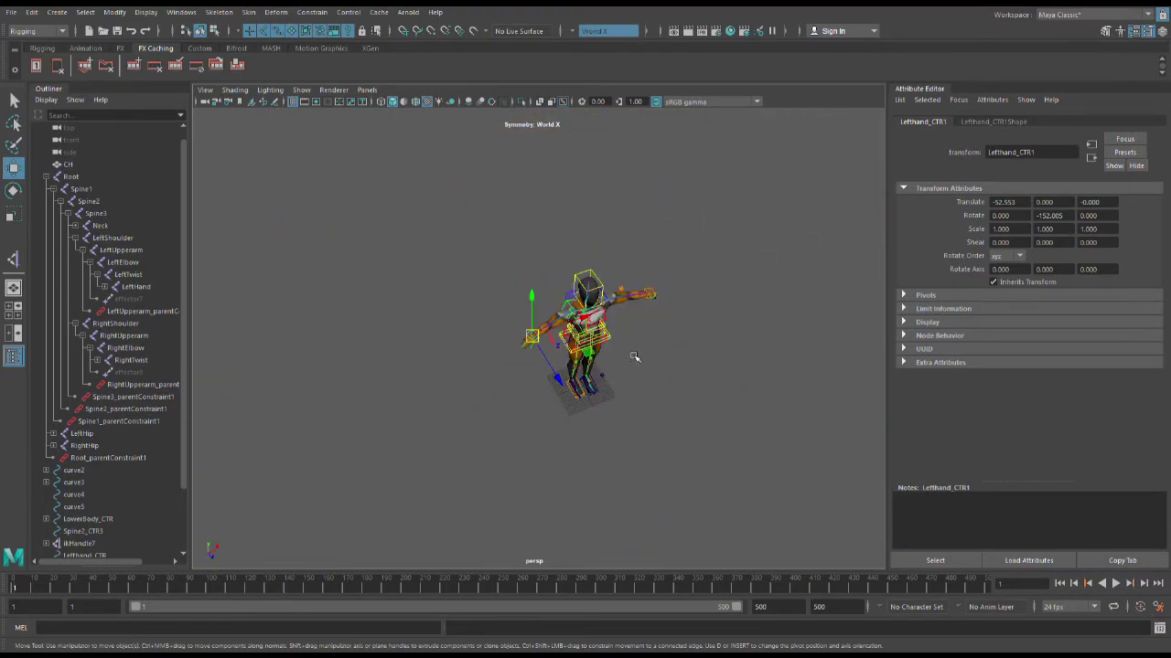
scroll(614, 375, "up", 8)
scroll(614, 388, "down", 4)
scroll(614, 389, "up", 6)
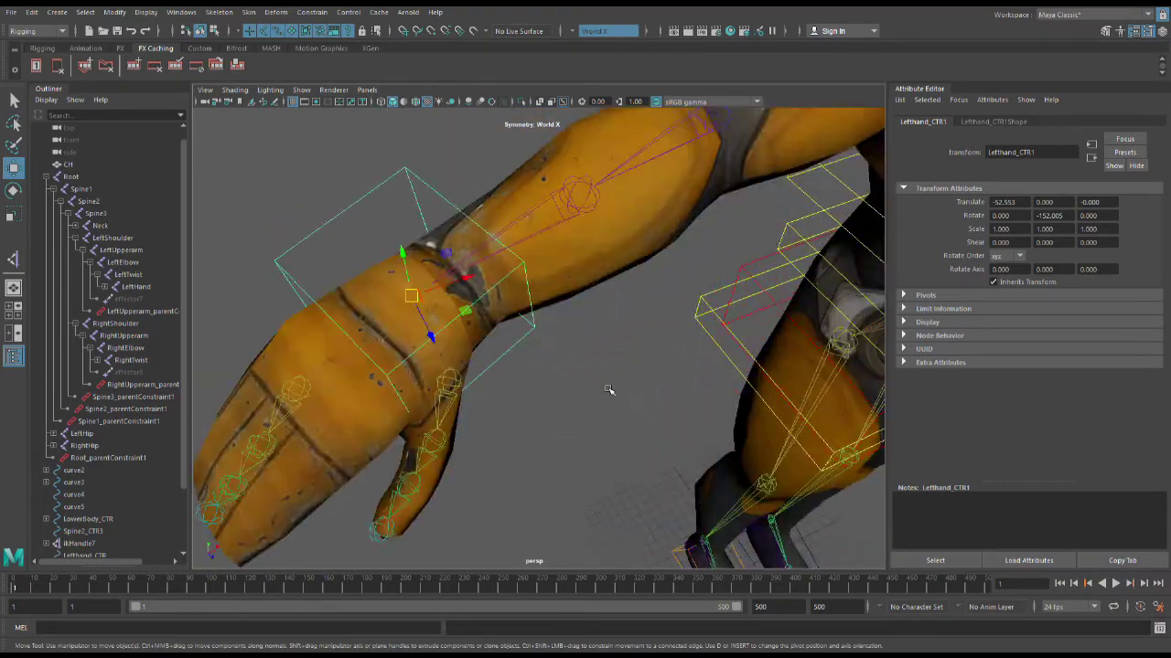
scroll(631, 387, "down", 3)
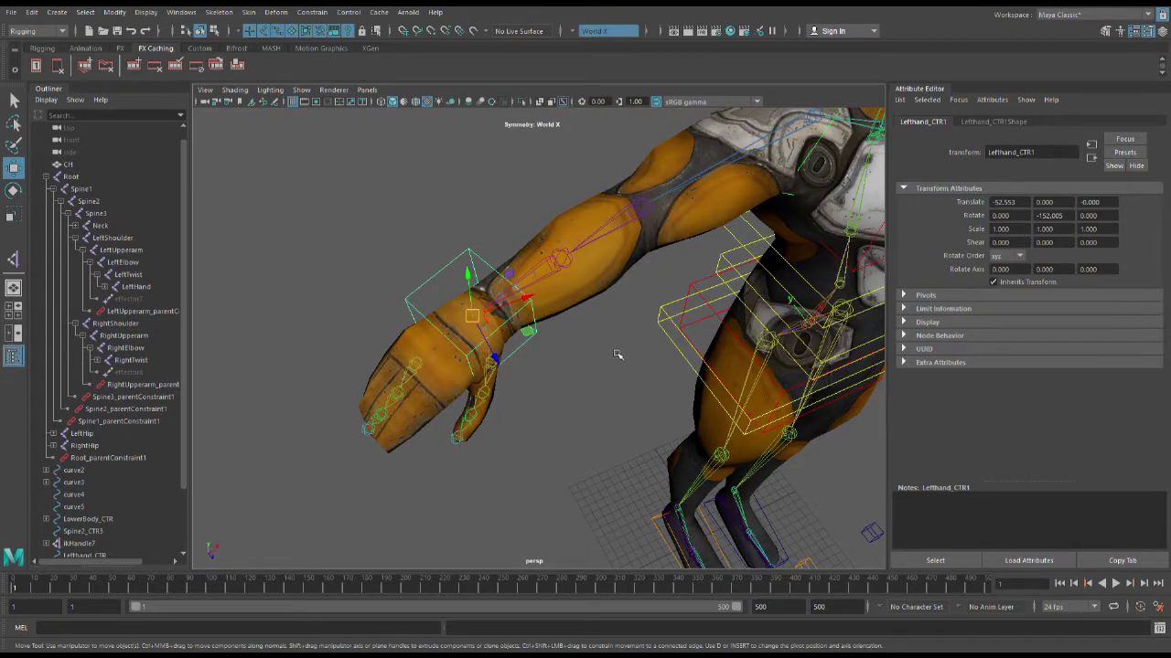
left_click_drag(615, 358, 587, 361, "alt")
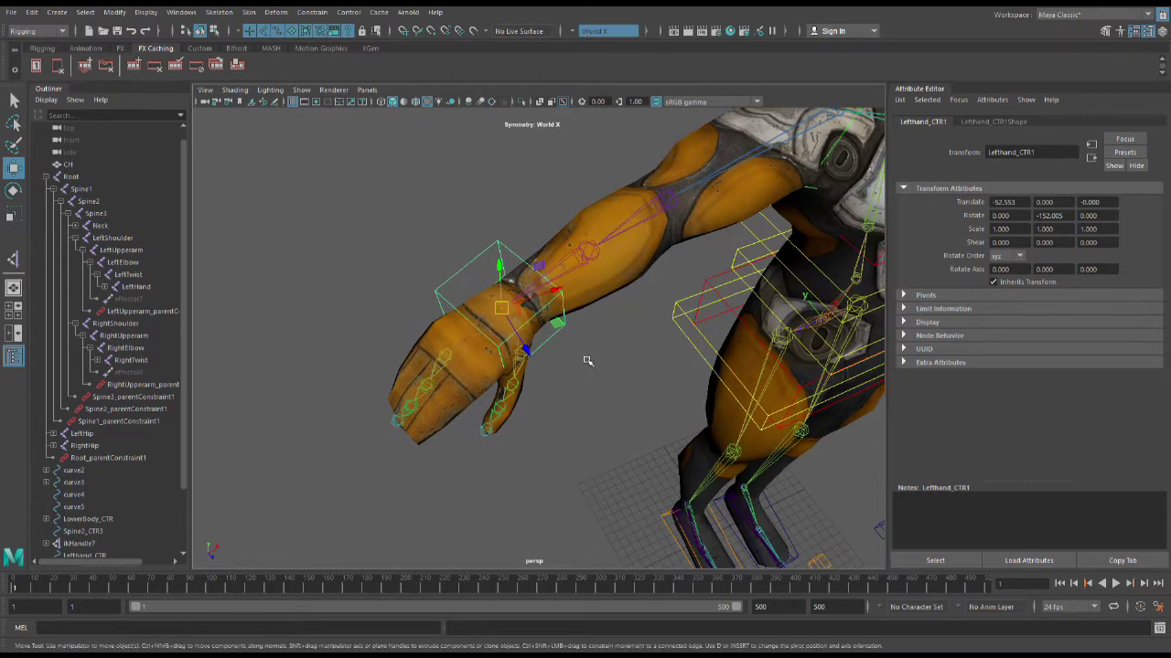
scroll(595, 354, "up", 5)
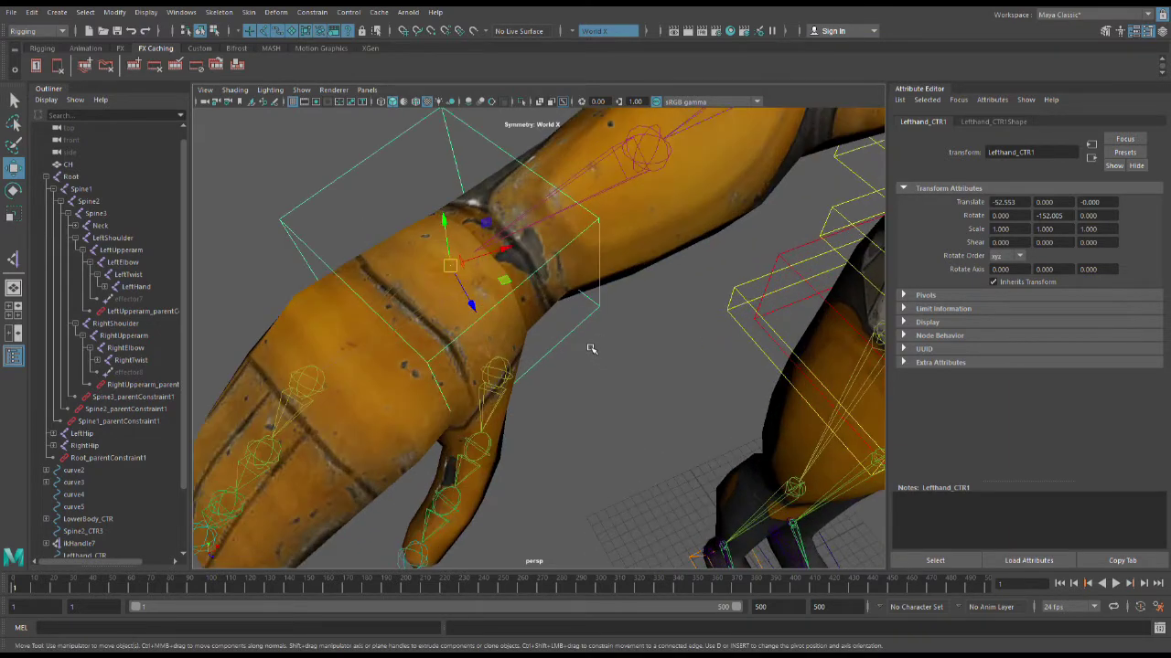
left_click_drag(595, 348, 619, 328, "alt")
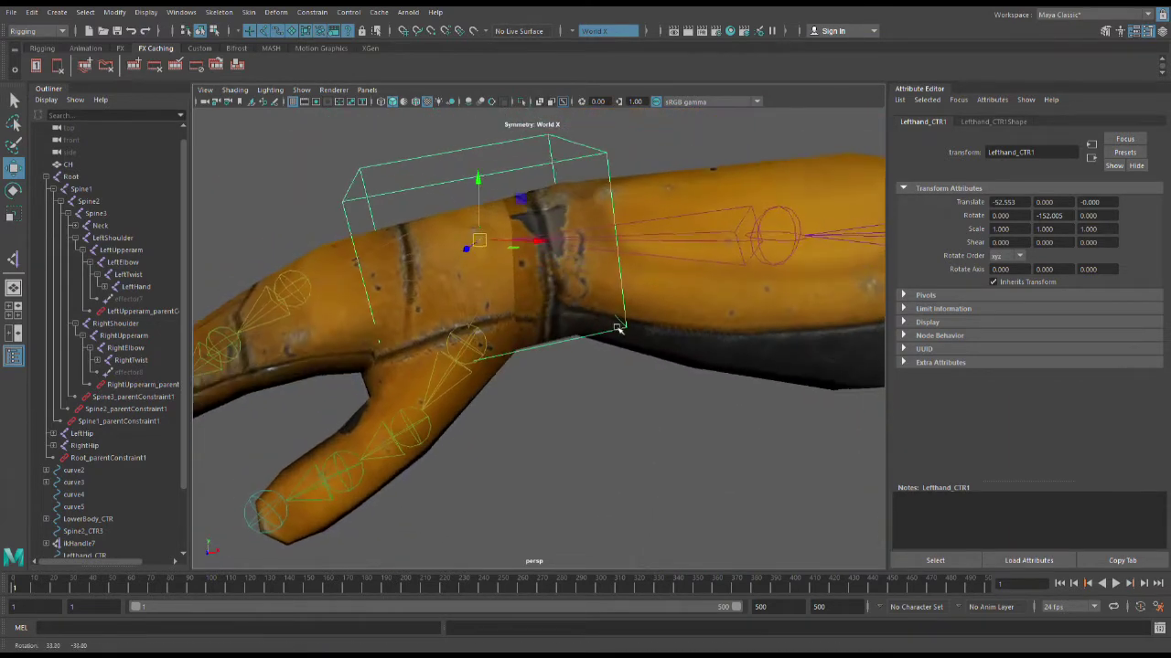
Select the duplicated control curve at the right wrist and add the right arm's IK handle to the selection.
left_click(606, 351)
middle_click_drag(577, 339, 592, 406, "alt")
scroll(491, 250, "up", 4)
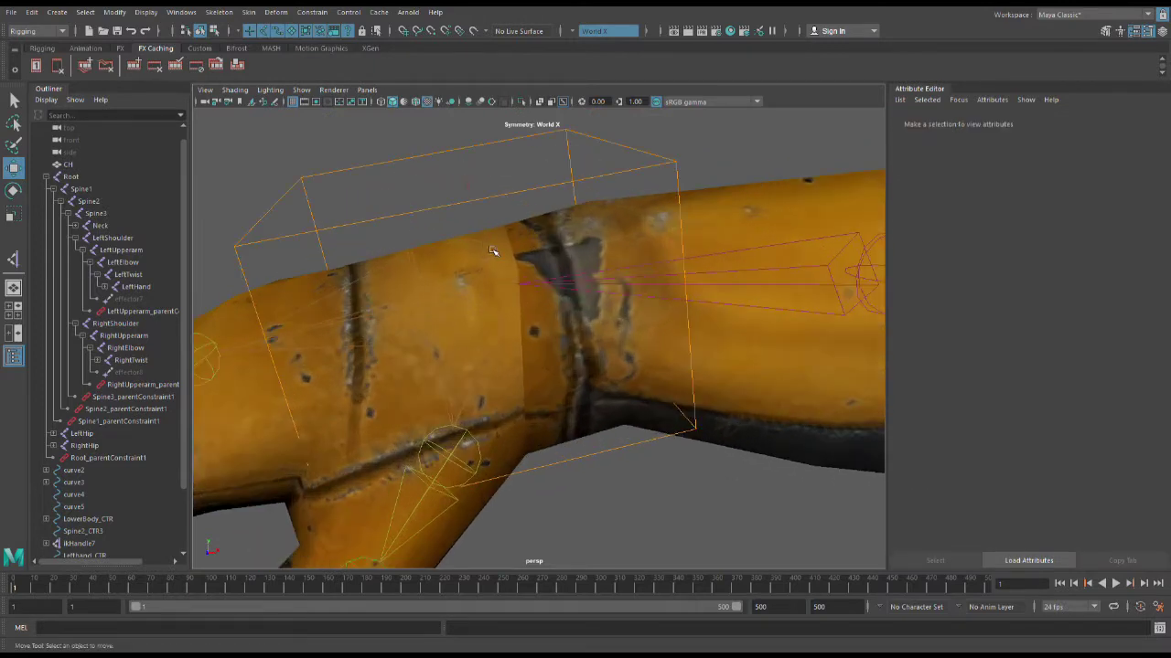
left_click_drag(497, 253, 497, 266, "alt")
left_click(363, 140)
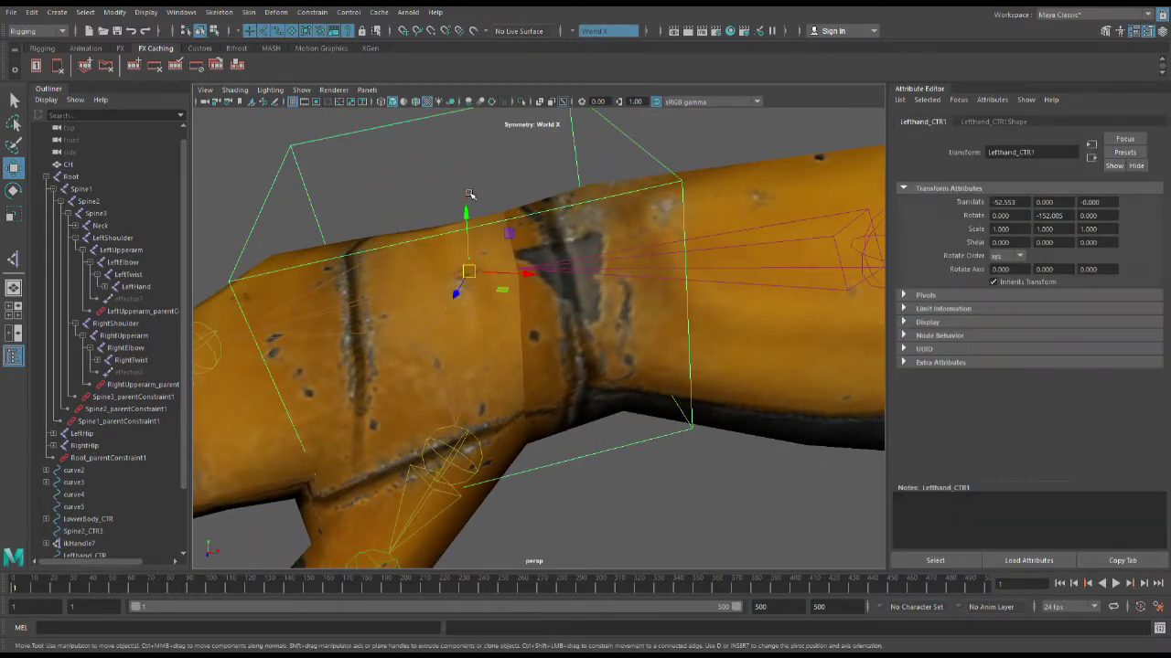
left_click(470, 192, "shift")
scroll(557, 256, "down", 4)
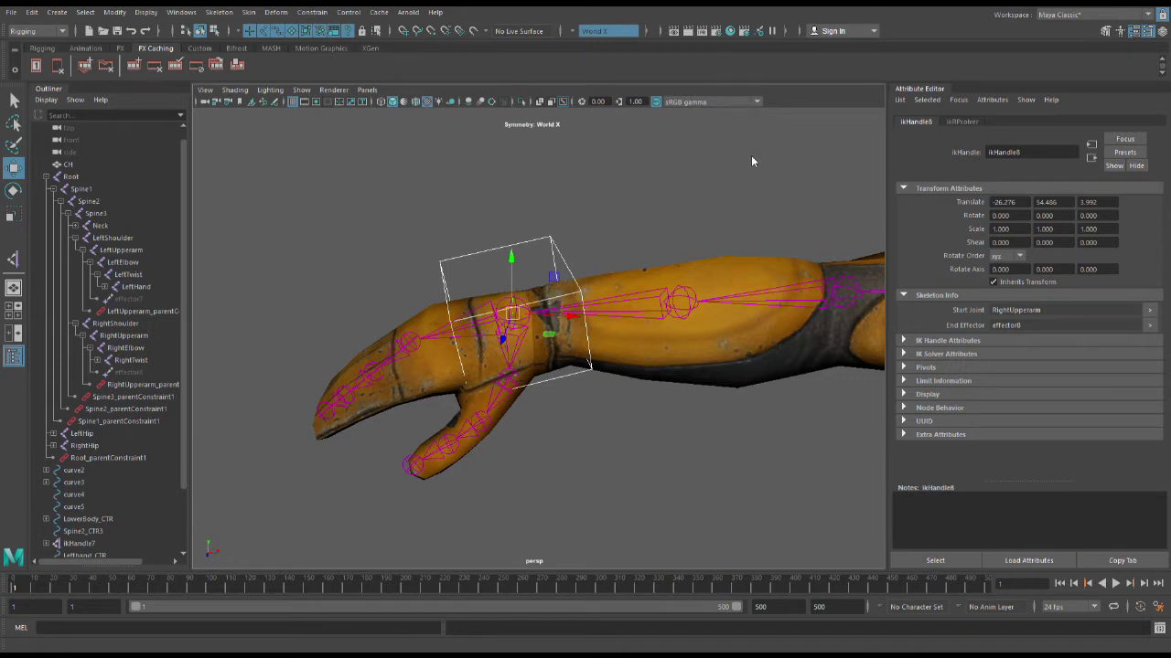
Point-constrain the right arm's IK handle to the duplicated hand control at the right wrist.
left_click(774, 233)
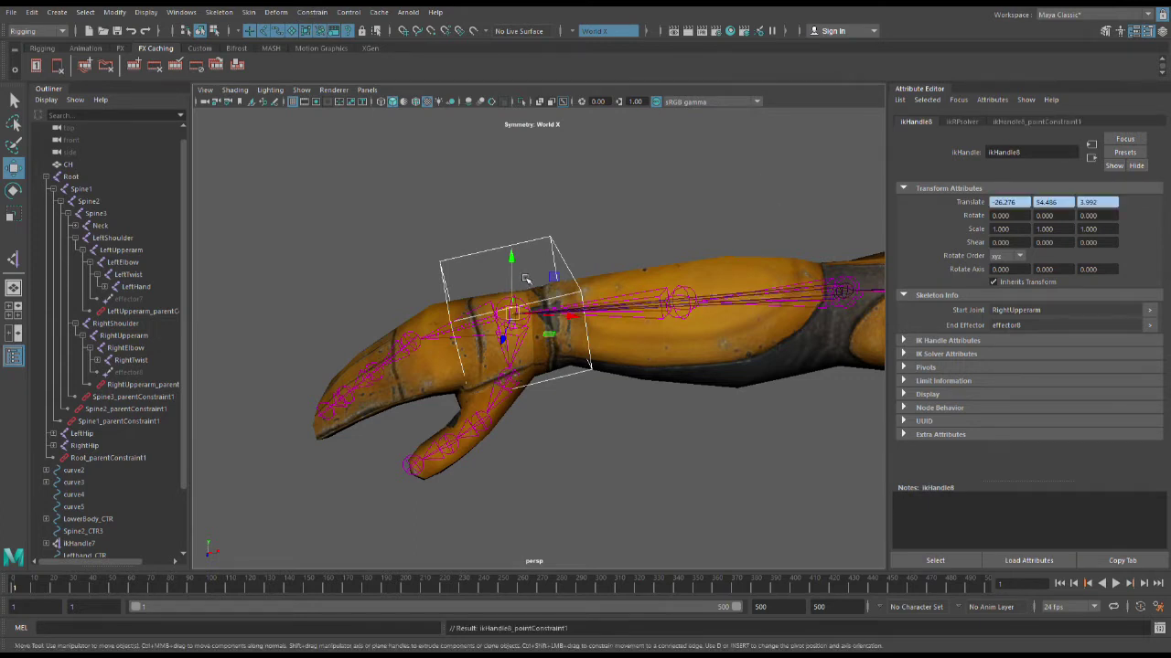
left_click_drag(517, 273, 519, 210)
key("ctrl+z")
Test the point constraint by moving the duplicated hand control upwards, and undo the move.
left_click(566, 252)
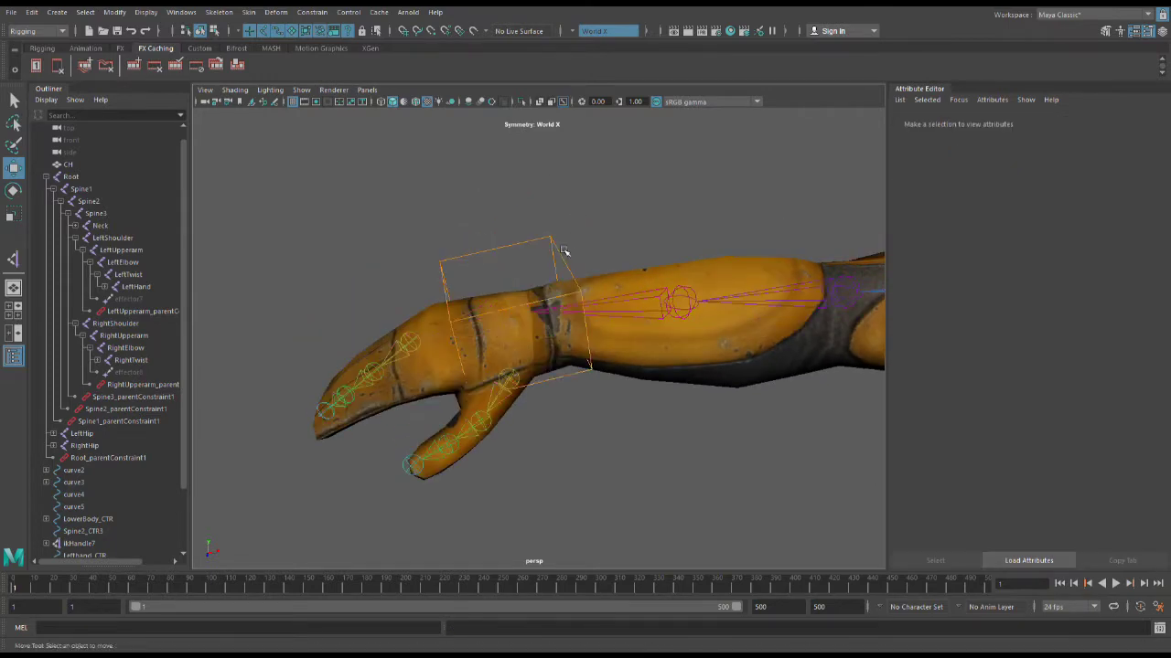
left_click(552, 242)
left_click_drag(518, 252, 522, 175)
key("ctrl+z")
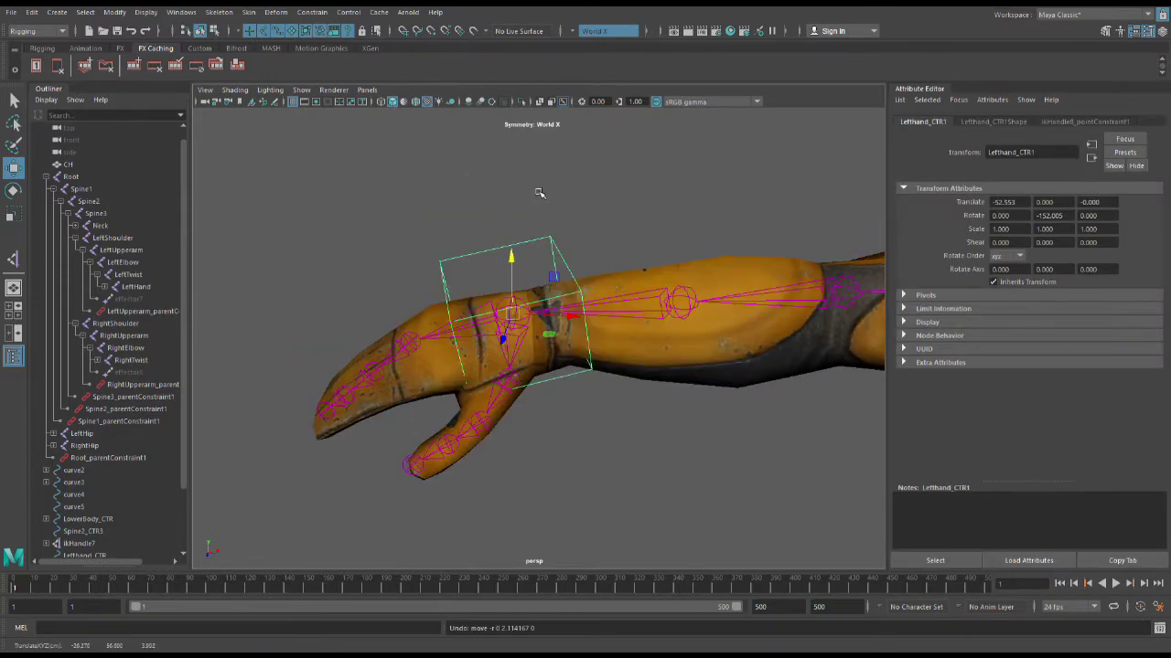
scroll(551, 212, "up", 3)
left_click(614, 215)
scroll(549, 265, "up", 5)
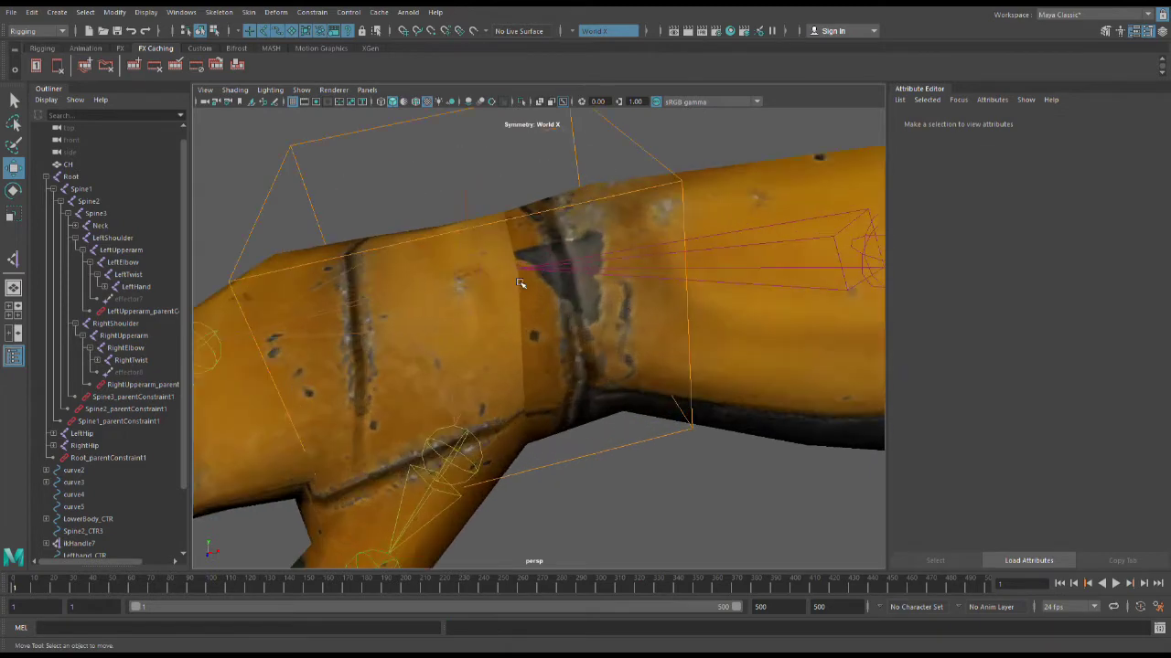
left_click_drag(521, 283, 507, 248, "alt")
left_click(501, 238)
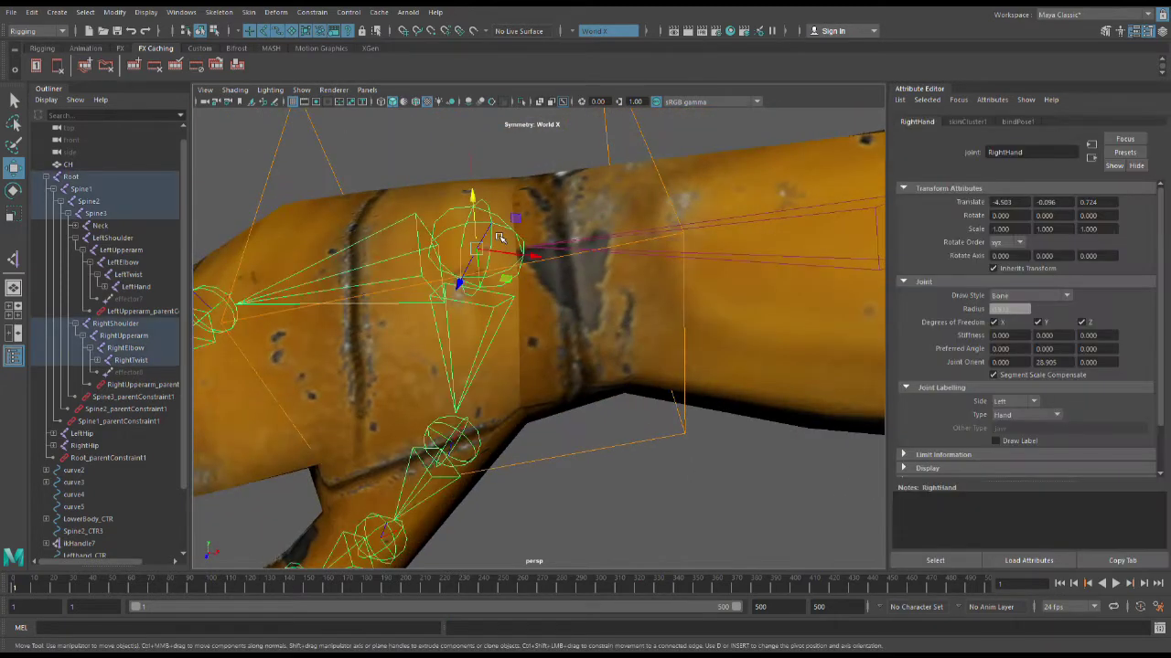
scroll(502, 240, "down", 5)
left_click(618, 239)
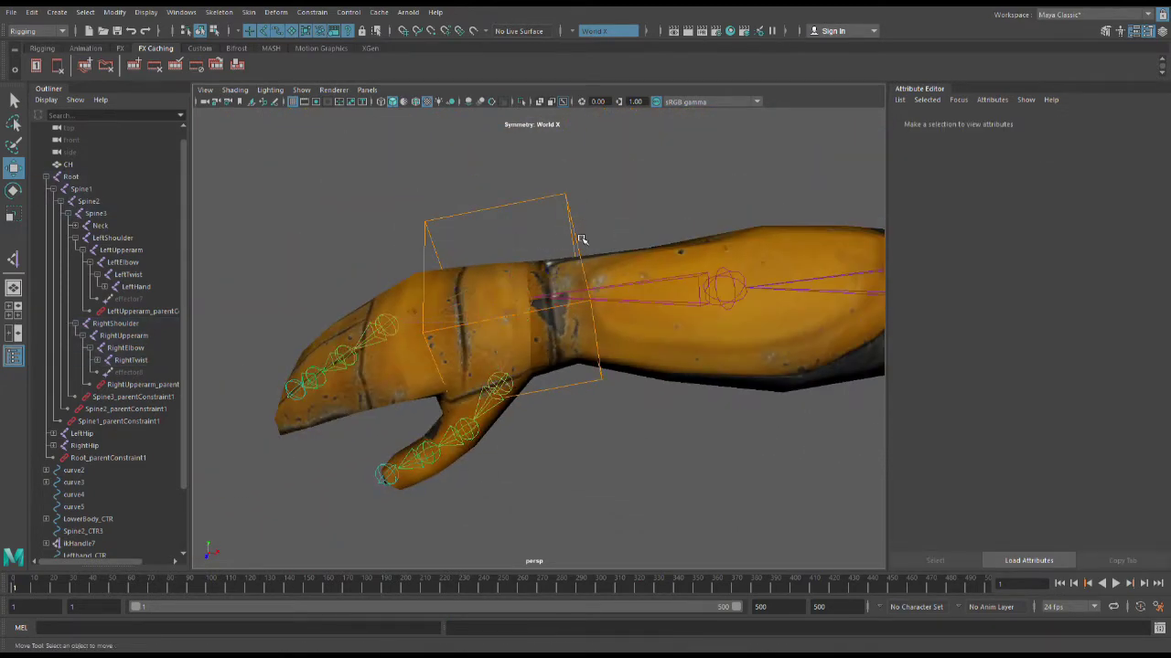
left_click(581, 240)
scroll(537, 300, "up", 3)
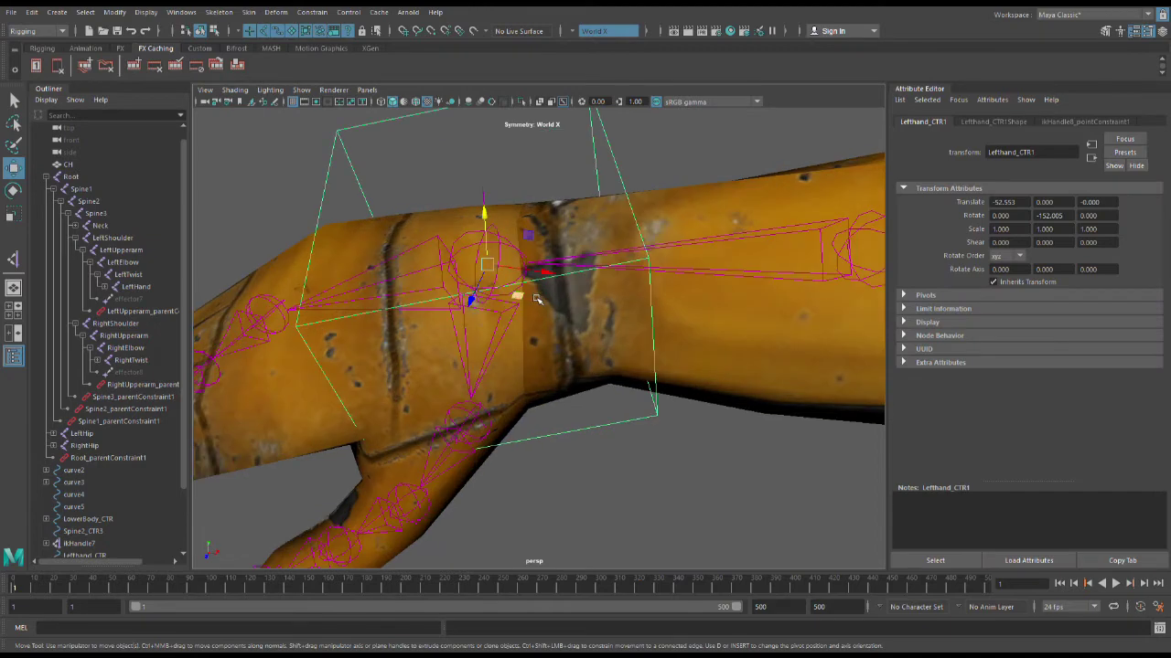
left_click(638, 188)
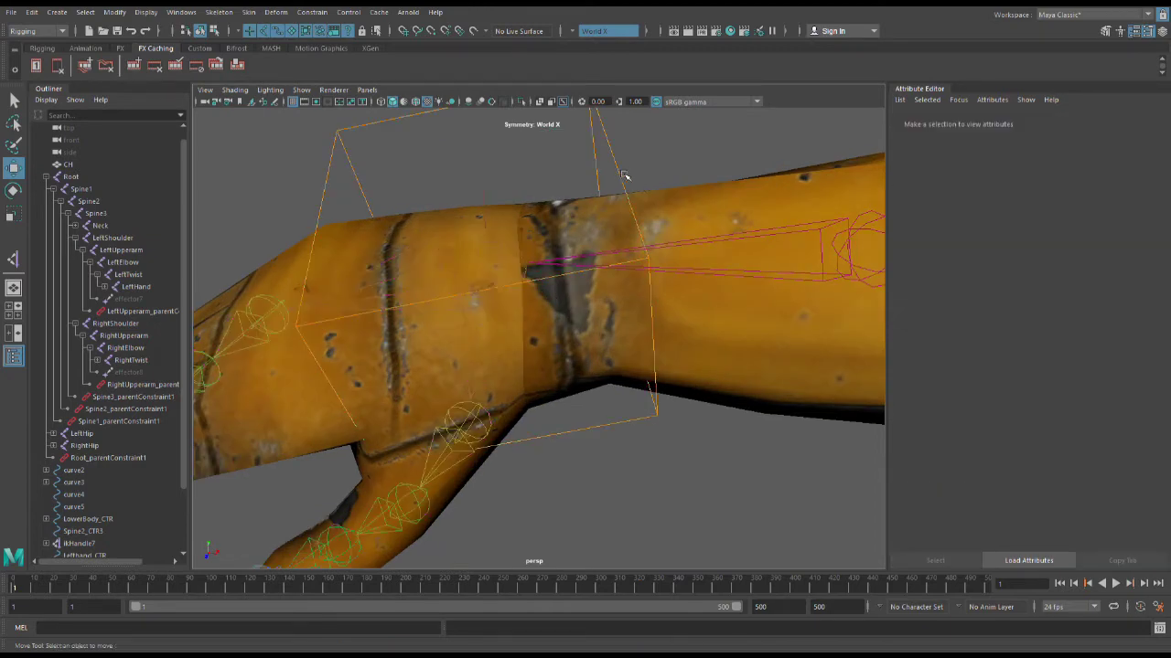
Orient-constrain the RightHand joint to the duplicated hand control at the right wrist.
left_click(625, 176)
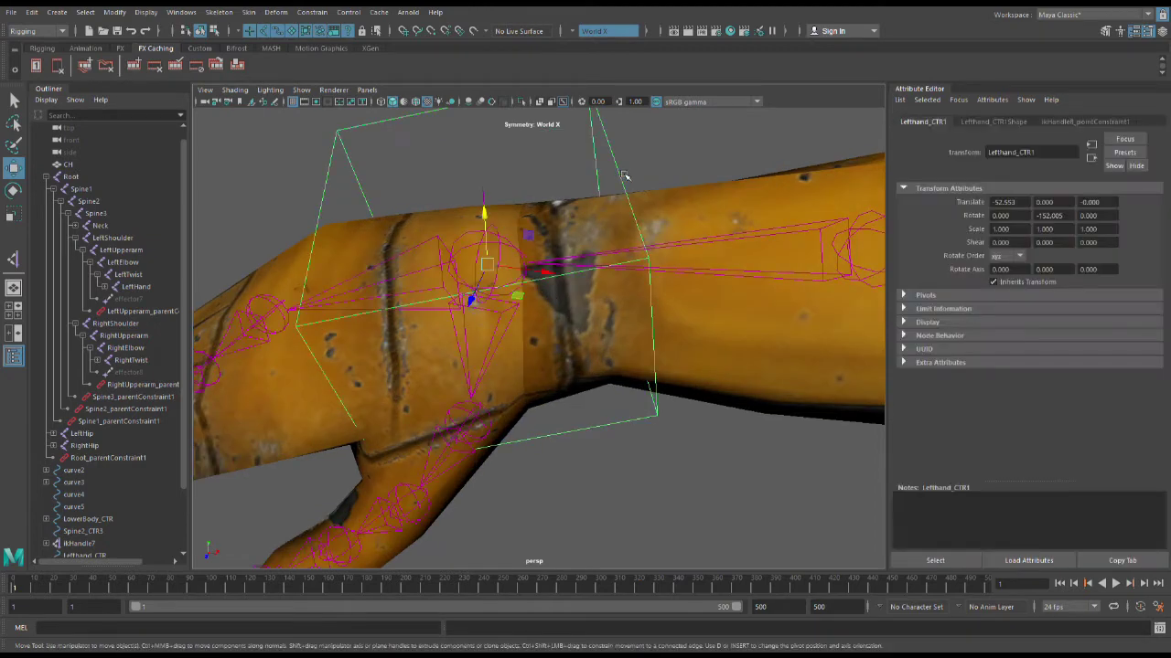
left_click(466, 250)
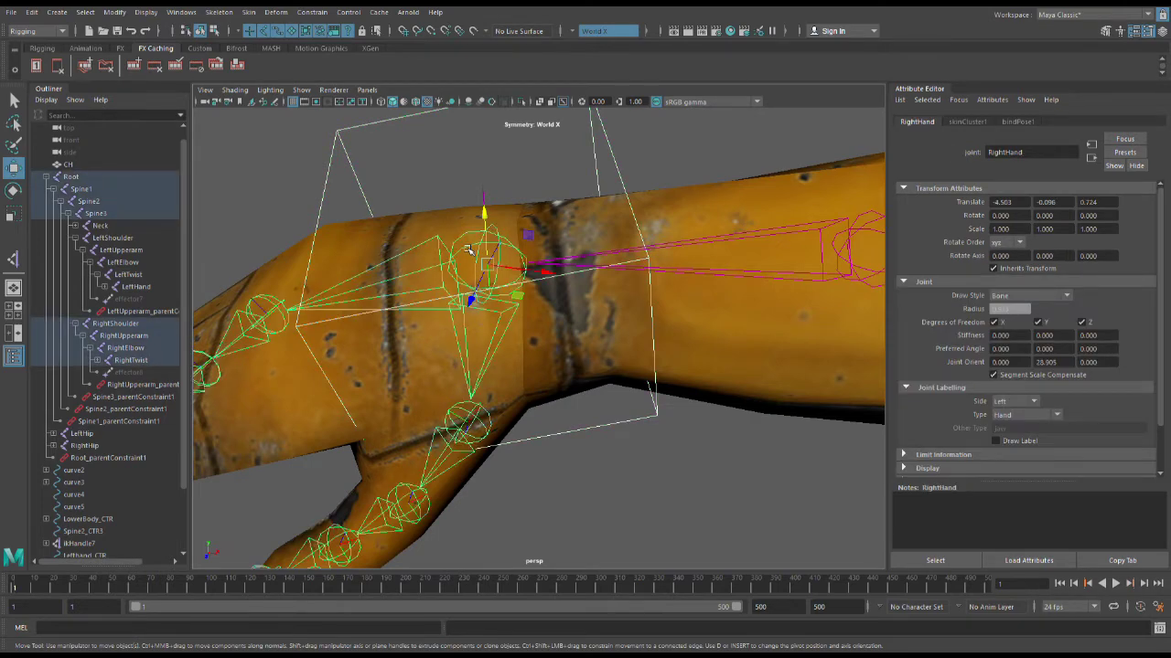
scroll(467, 250, "down", 5)
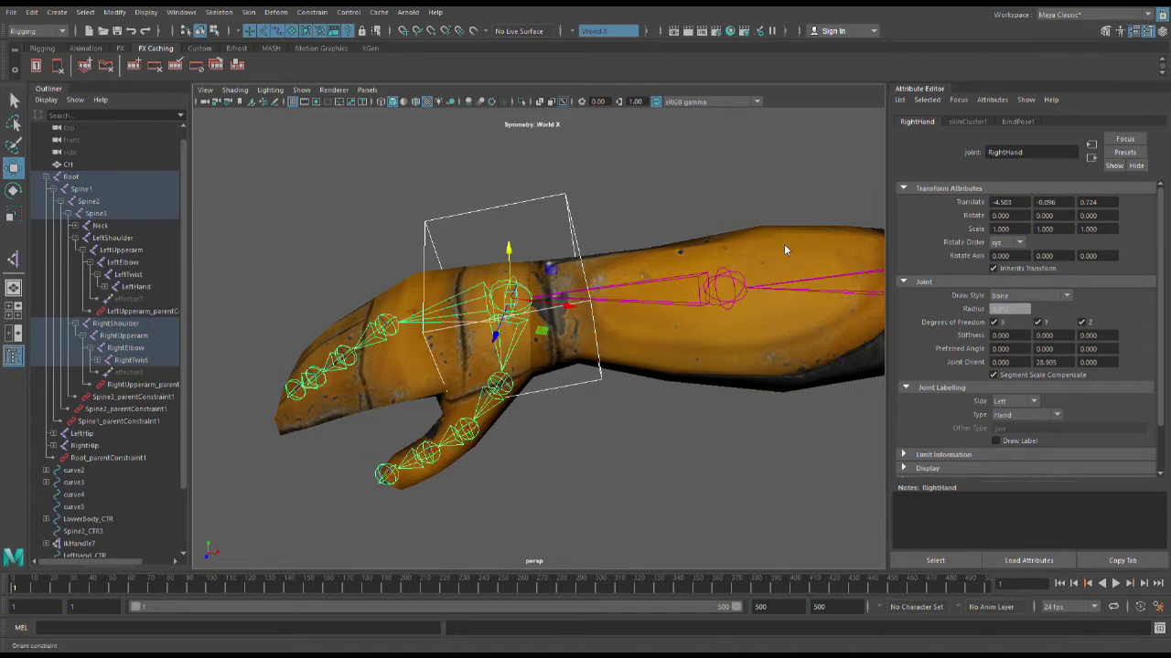
left_click(784, 244)
Test the orient constraint by rotating the duplicated hand control around the right wrist, and undo the rotation.
left_click(604, 228)
left_click(576, 235)
key("e")
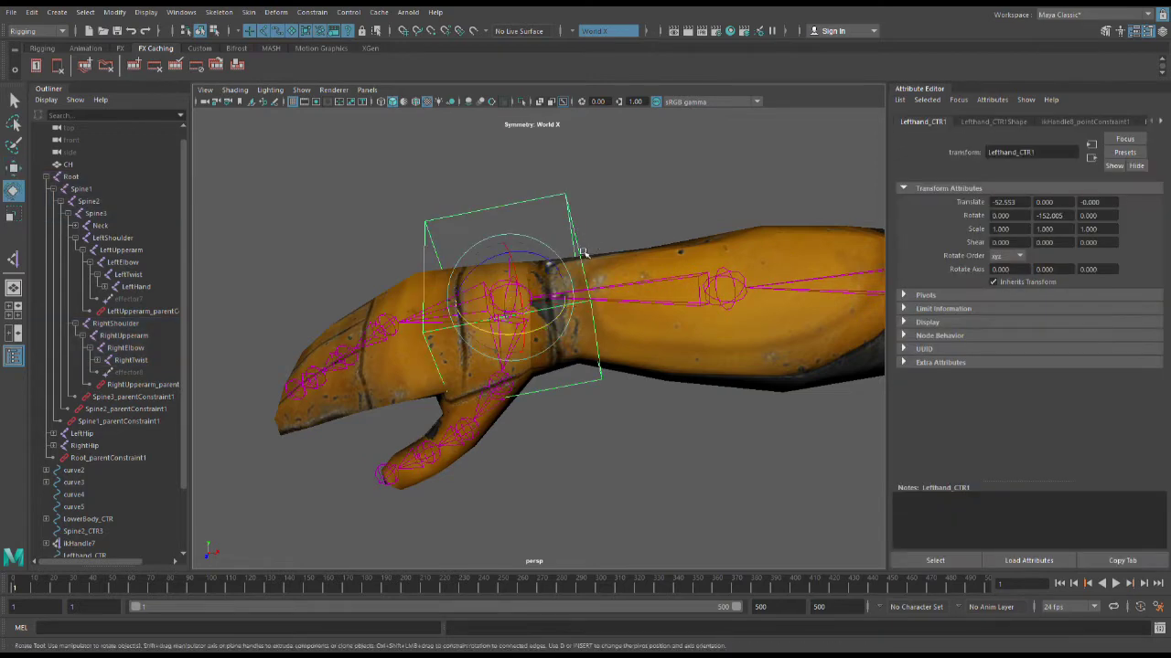
left_click_drag(501, 277, 445, 313)
key("ctrl+z")
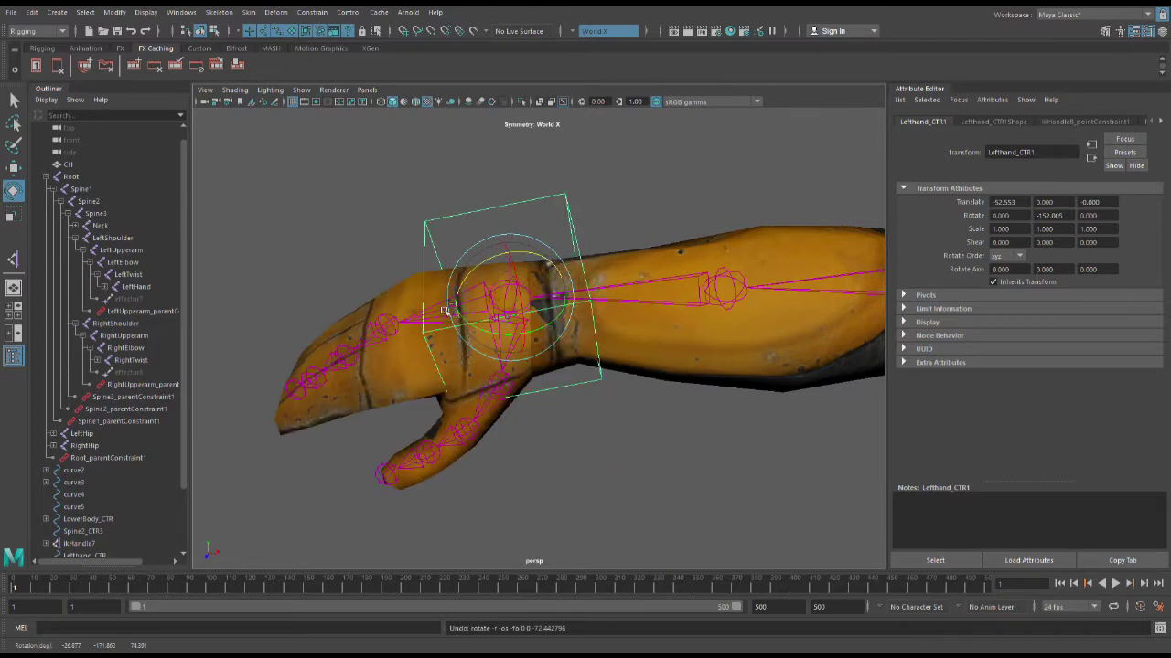
Examine the right arm's rig and hand control, close up and together with the whole character.
left_click(656, 225)
scroll(650, 235, "down", 7)
scroll(647, 238, "down", 7)
left_click_drag(551, 308, 628, 278, "alt")
scroll(629, 278, "up", 10)
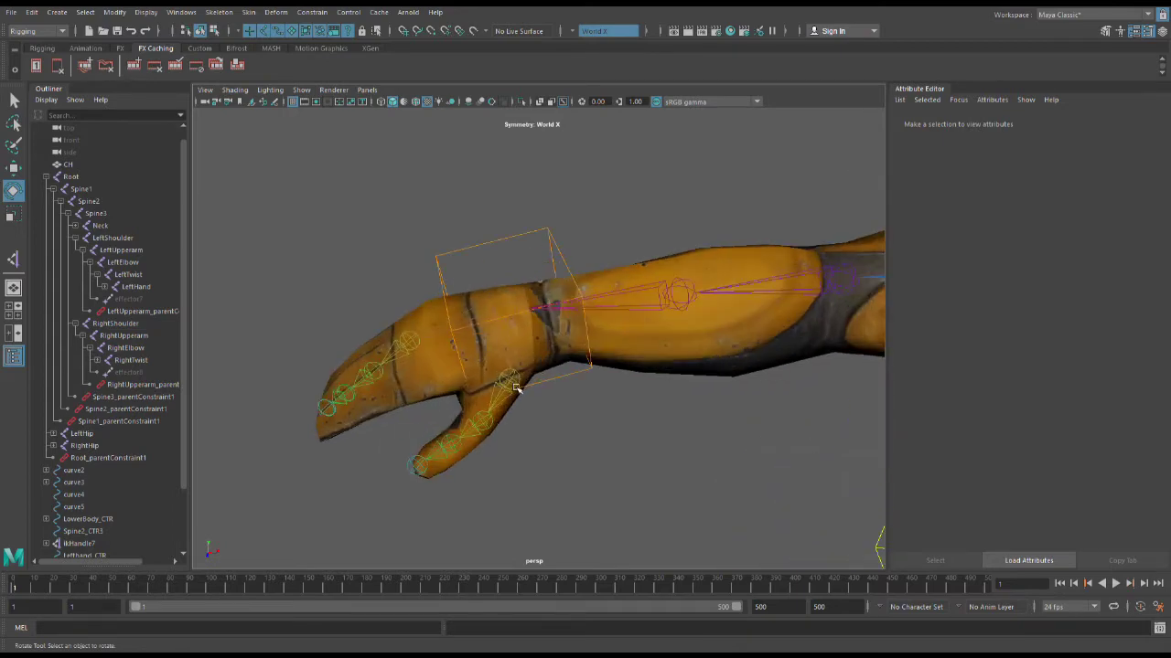
scroll(521, 386, "up", 3)
scroll(528, 379, "down", 7)
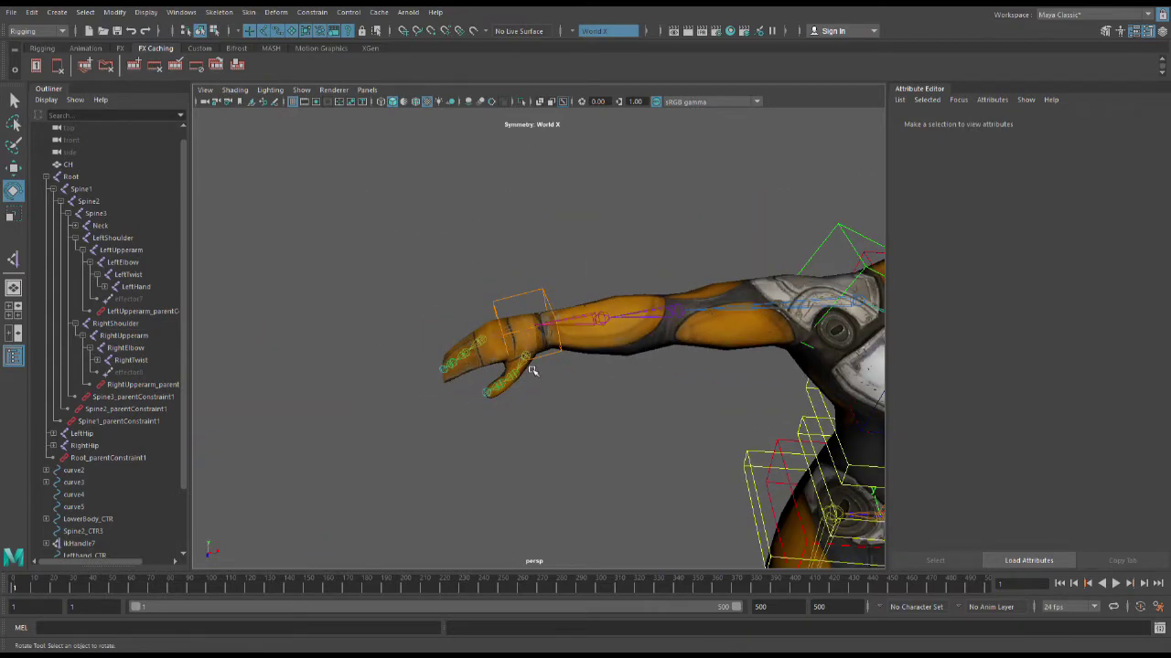
scroll(533, 370, "down", 6)
scroll(570, 356, "up", 7)
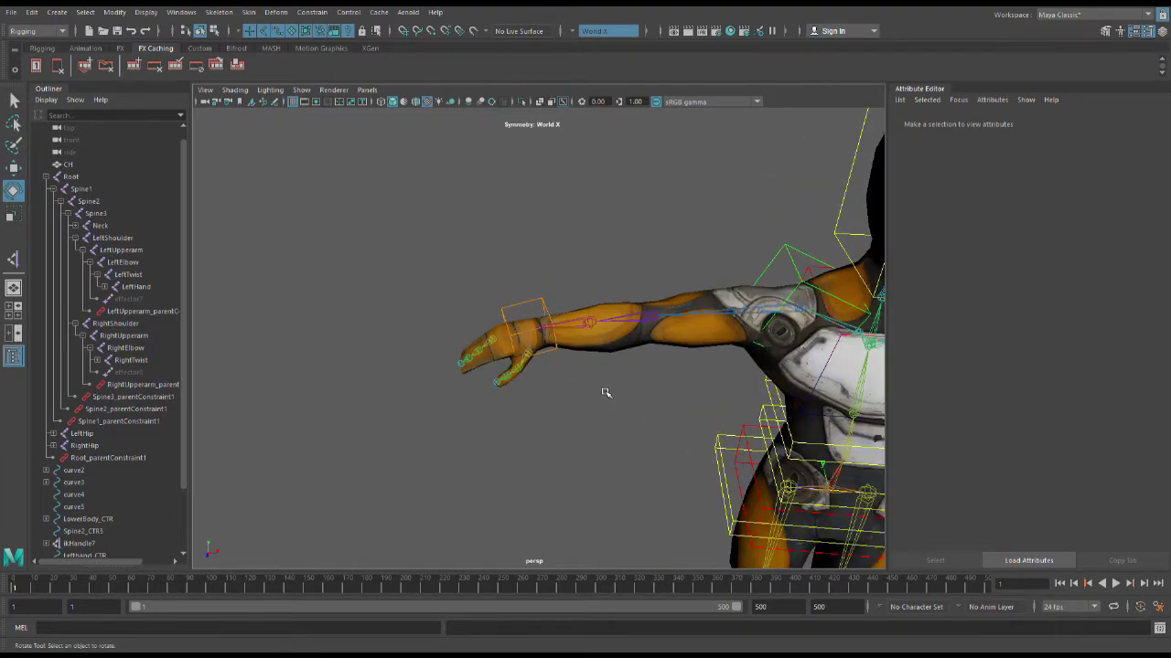
left_click_drag(605, 392, 681, 402, "alt")
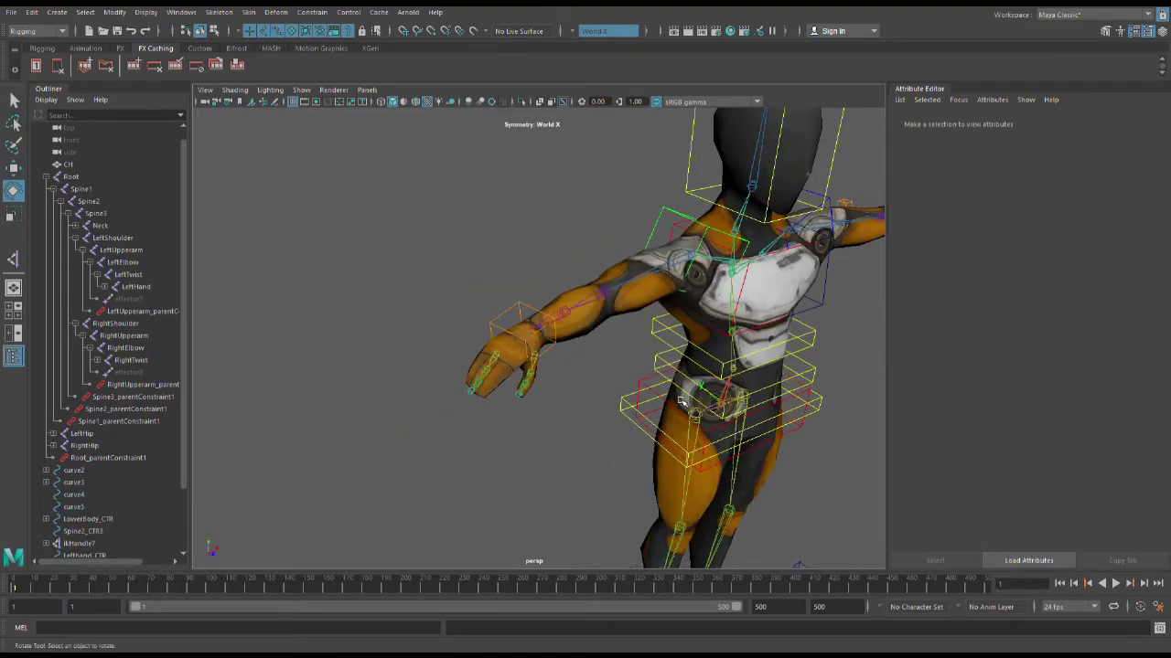
scroll(538, 364, "up", 7)
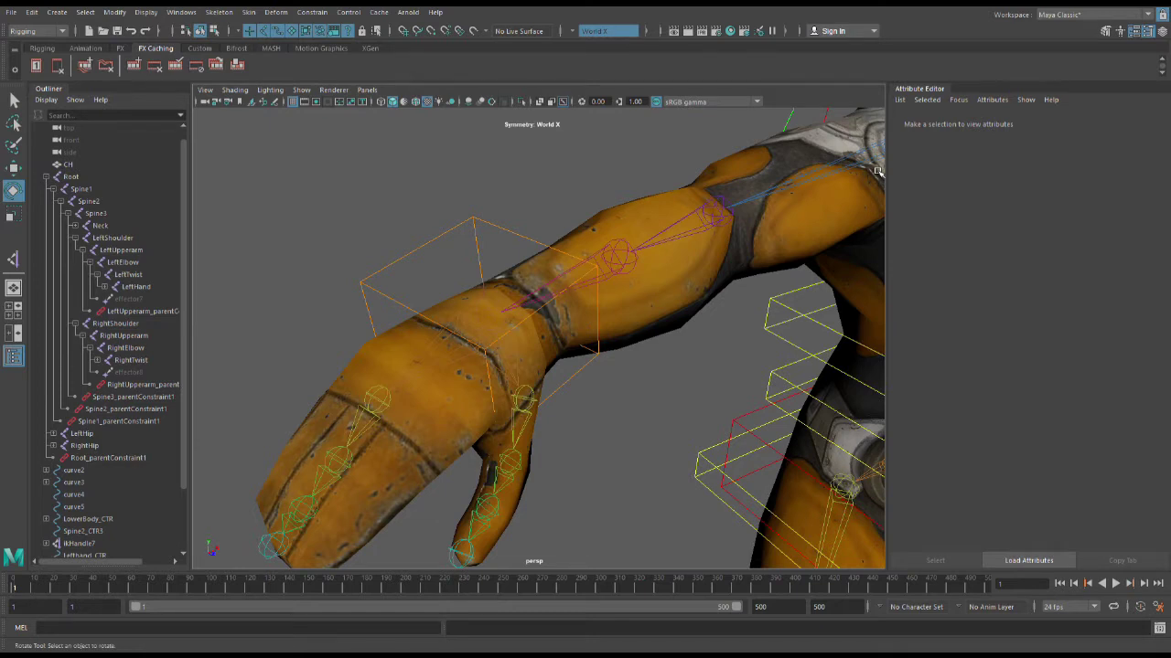
scroll(337, 470, "down", 8)
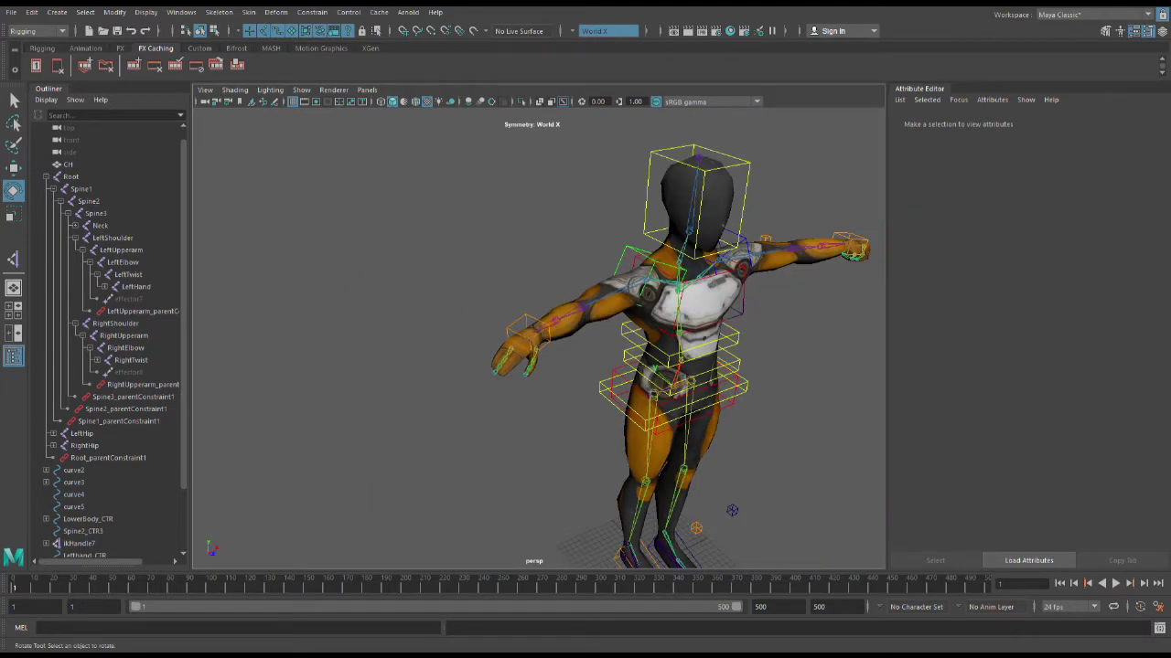
scroll(558, 329, "up", 5)
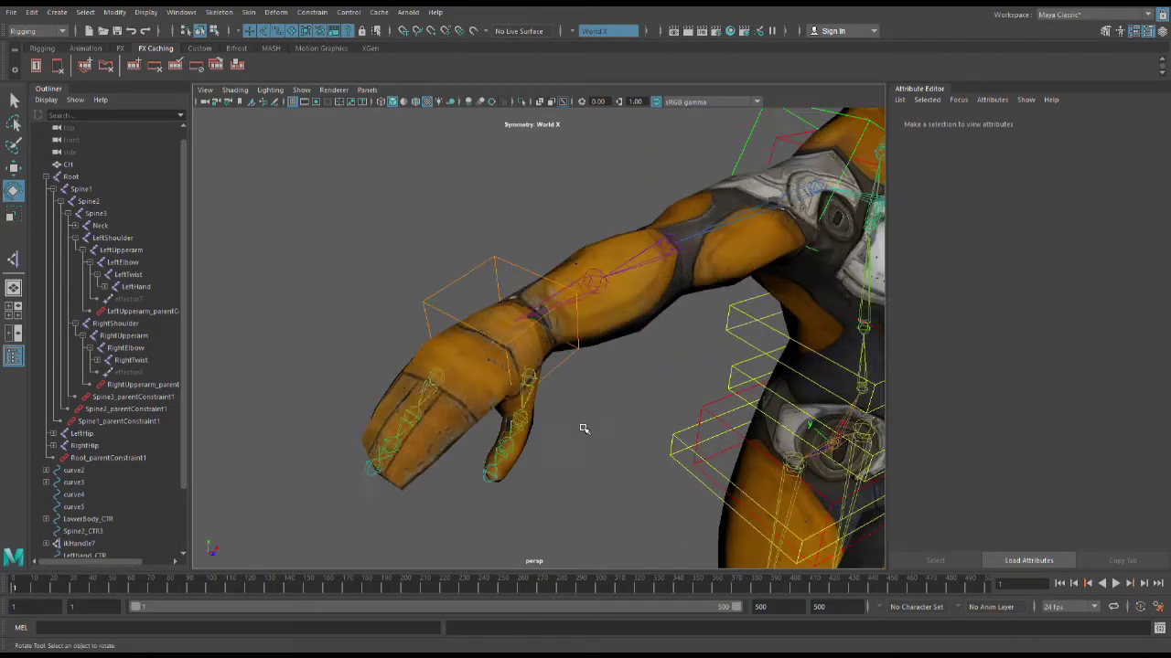
scroll(584, 429, "down", 3)
scroll(719, 265, "down", 6)
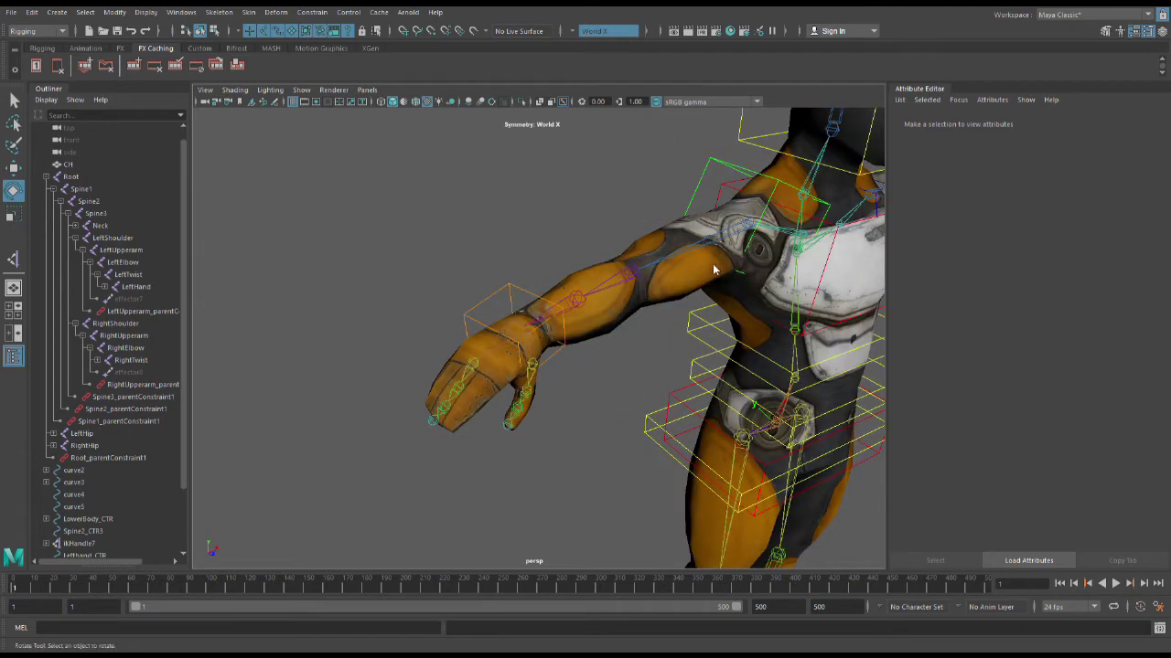
Examine the left forearm and the hand control around the left wrist from several distances and angles.
scroll(558, 388, "up", 5)
scroll(558, 388, "up", 5)
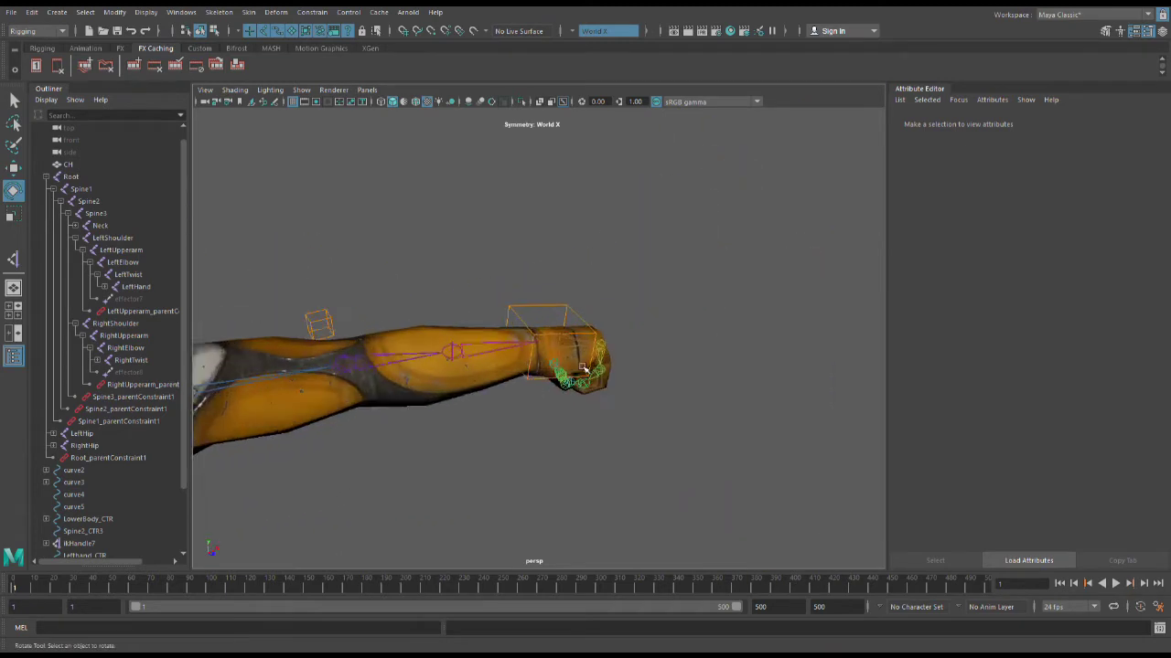
scroll(640, 400, "down", 2)
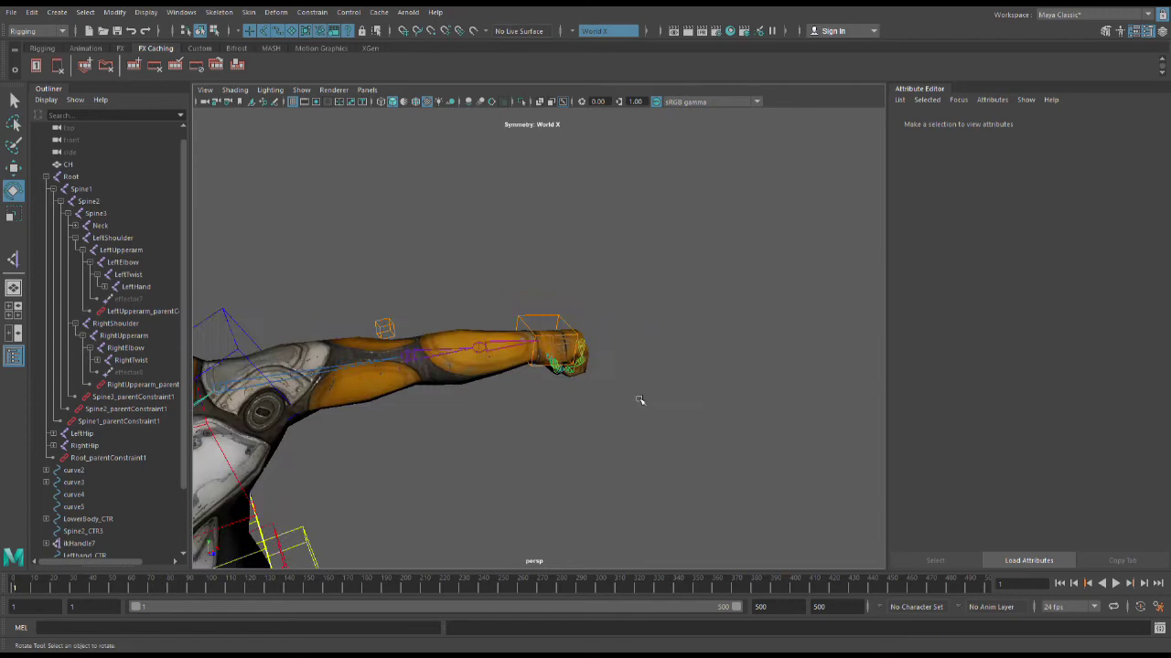
scroll(645, 398, "down", 4)
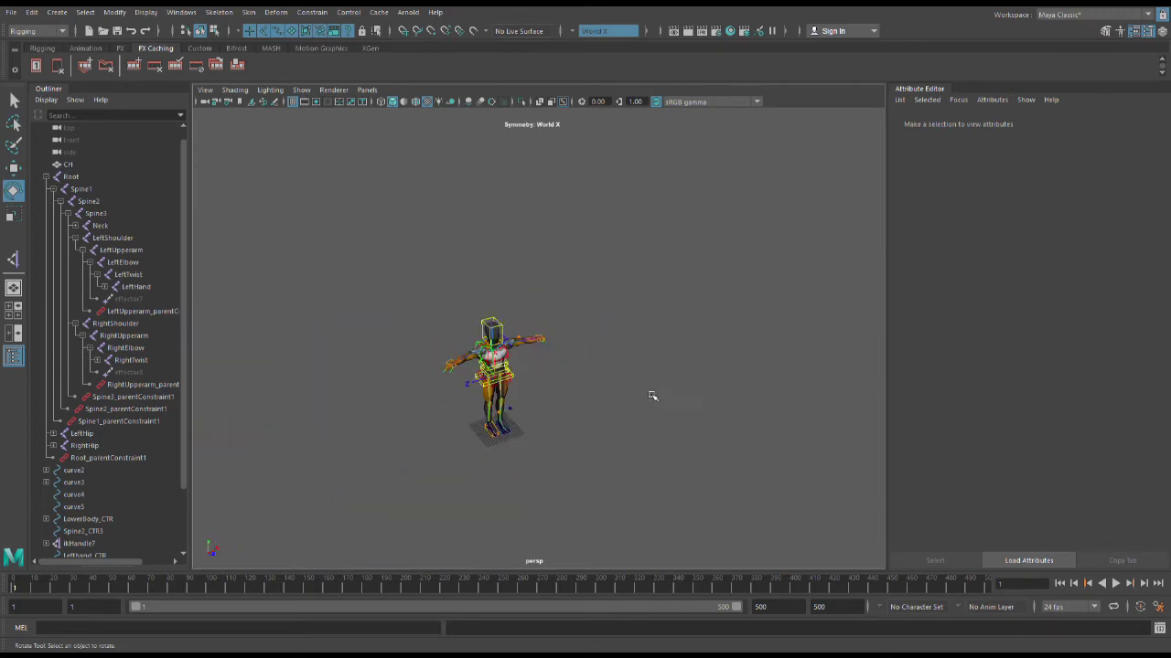
left_click_drag(653, 394, 624, 382, "alt")
scroll(640, 397, "up", 8)
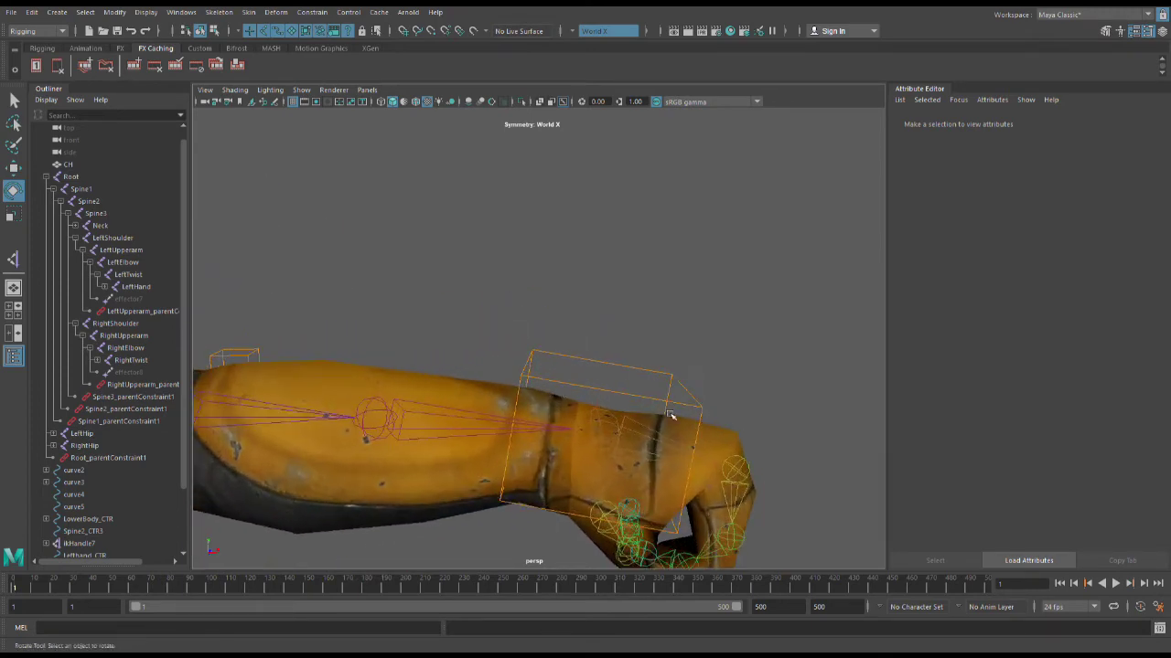
scroll(667, 418, "up", 1)
scroll(648, 444, "down", 2)
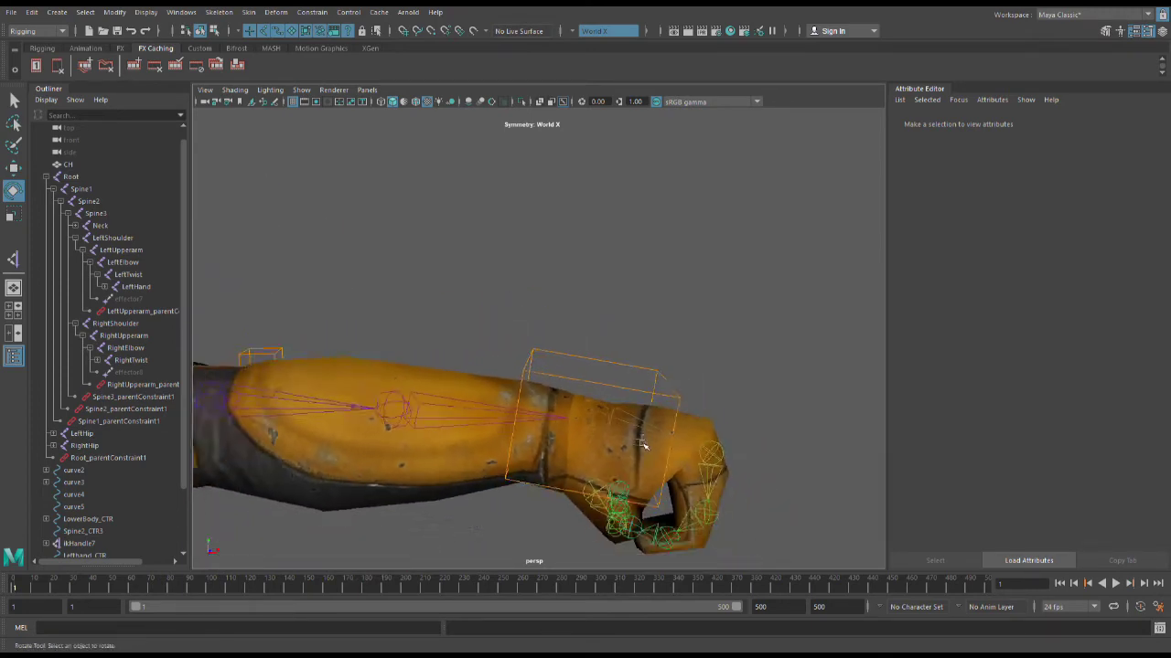
scroll(638, 444, "up", 2)
Inspect the transform attributes of the LeftHand joint and of the Lefthand_CTR control at the left wrist.
left_click(632, 442)
scroll(675, 373, "down", 3)
scroll(681, 373, "down", 3)
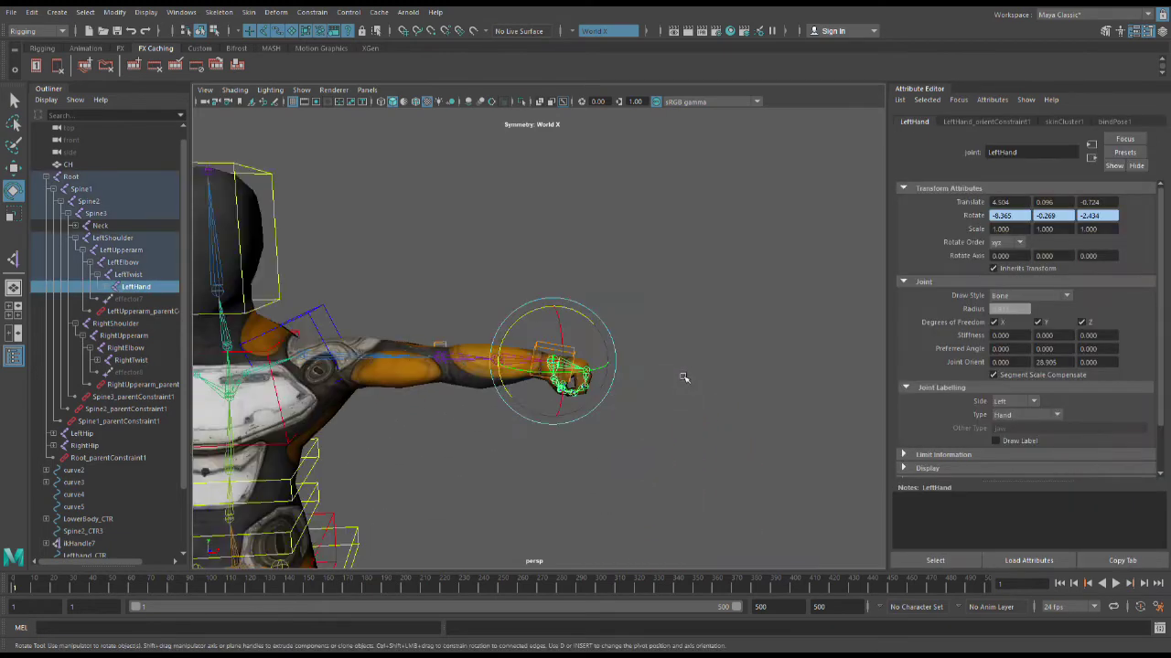
scroll(685, 375, "up", 3)
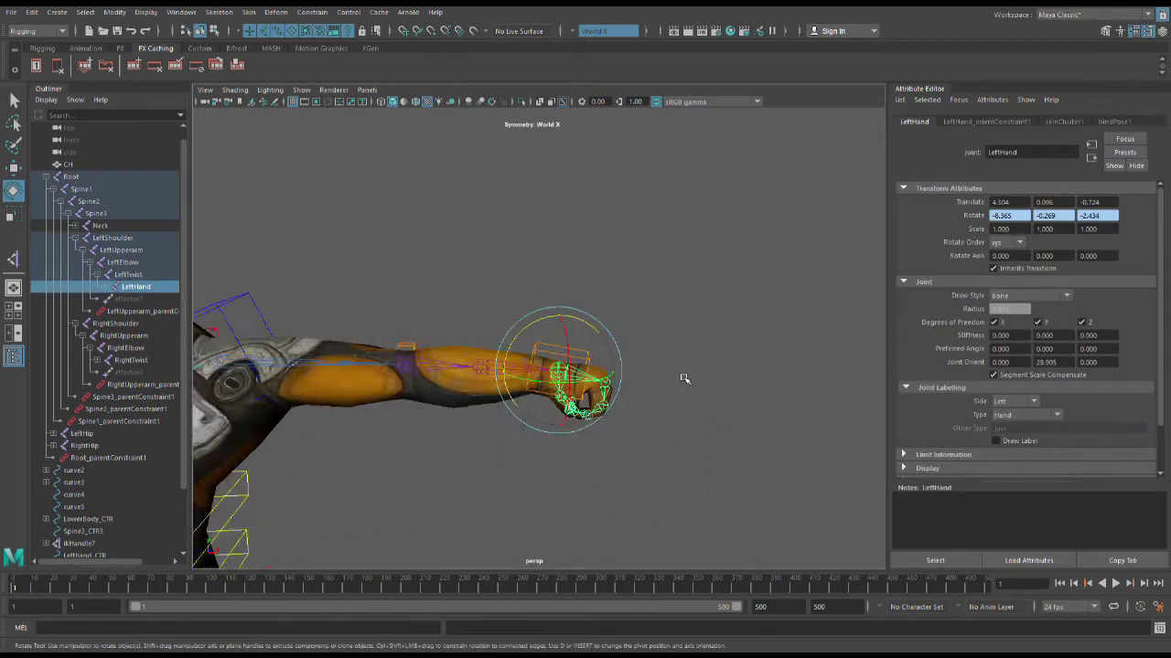
left_click(776, 375)
left_click(613, 389)
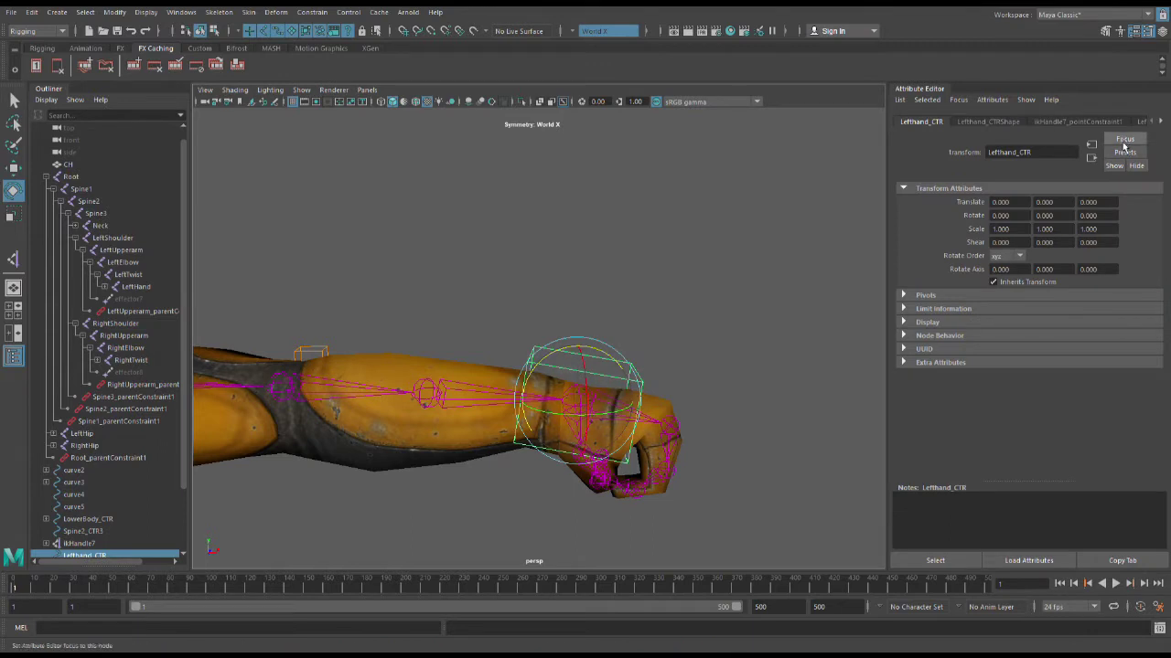
left_click_drag(770, 283, 696, 284, "alt")
right_click_drag(696, 285, 722, 302, "alt")
left_click(713, 329)
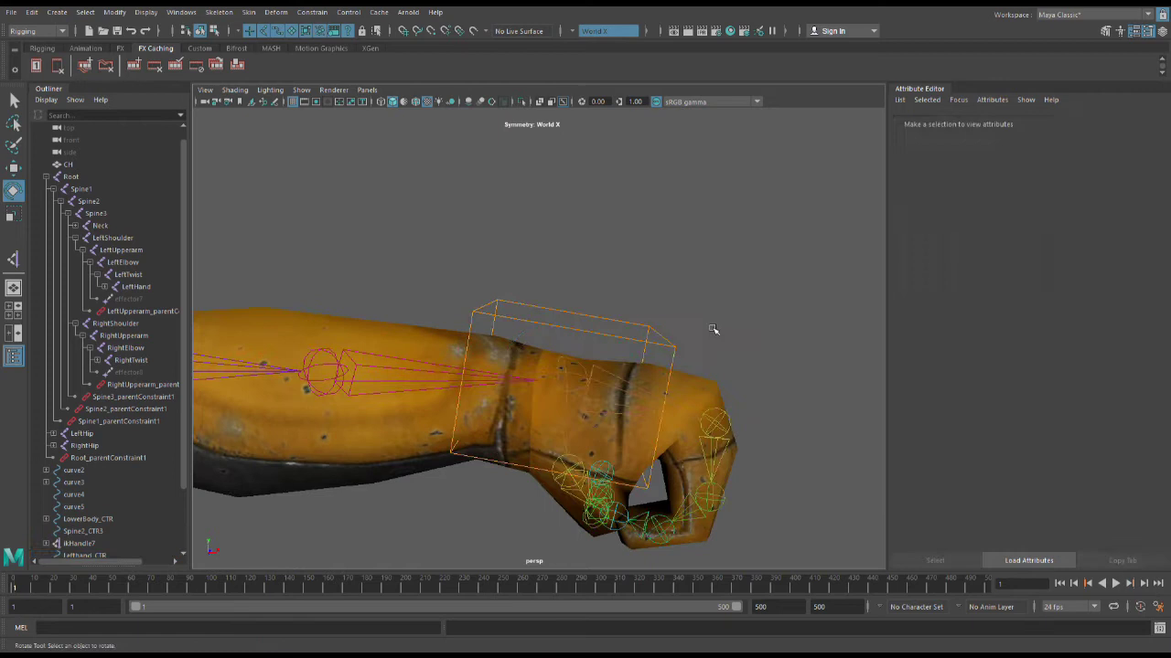
left_click(675, 354)
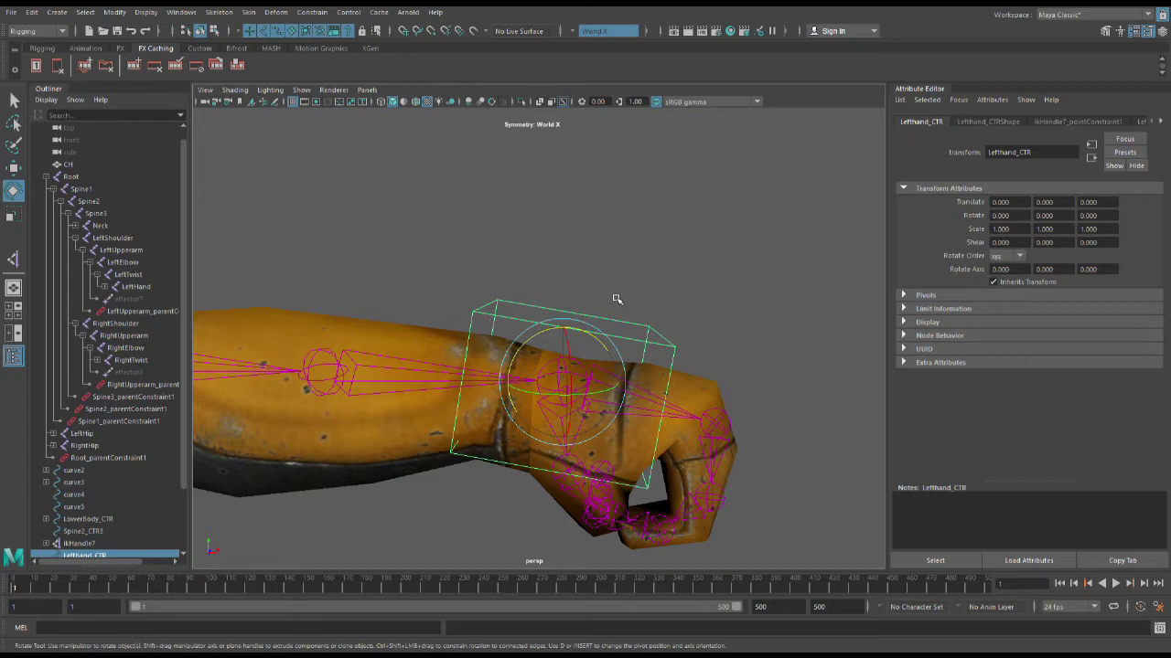
Reselect the Lefthand_CTR control and examine it both close up and against the whole character.
left_click(670, 201)
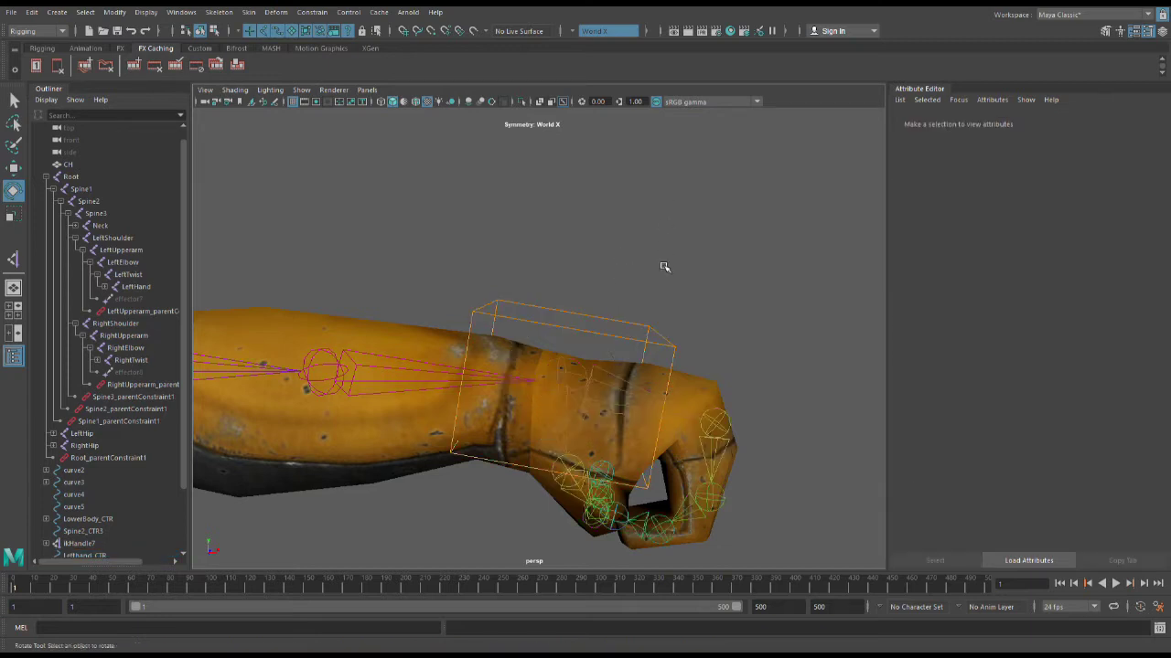
scroll(675, 345, "up", 1)
left_click(681, 342)
scroll(609, 339, "down", 3)
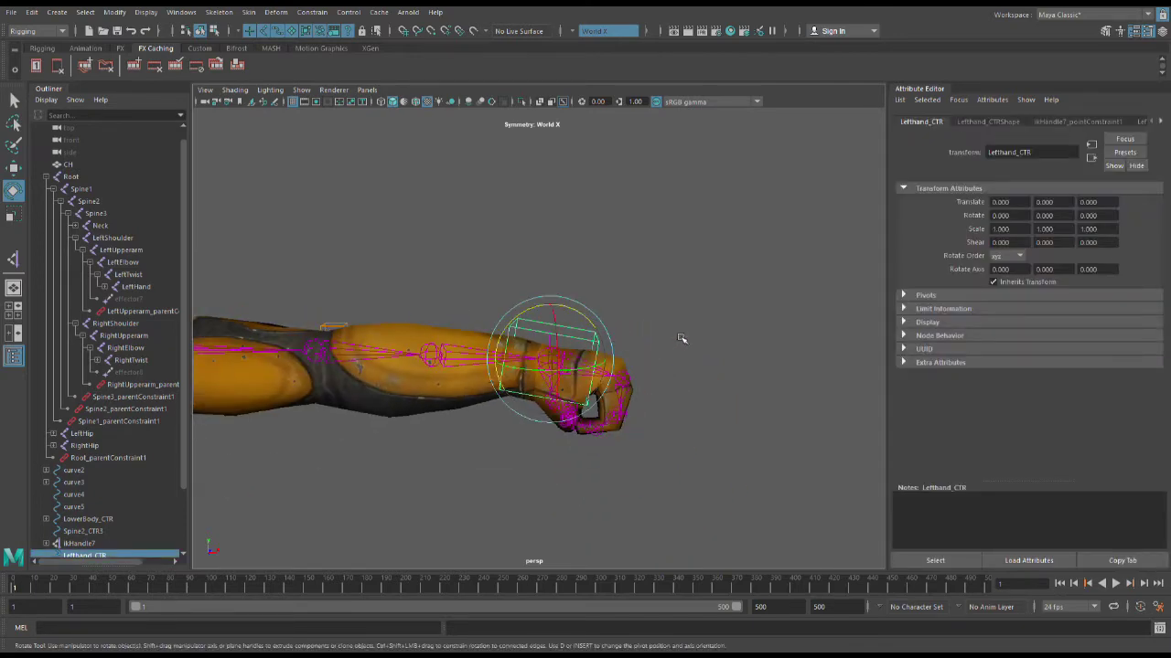
scroll(701, 354, "up", 2)
scroll(701, 354, "down", 3)
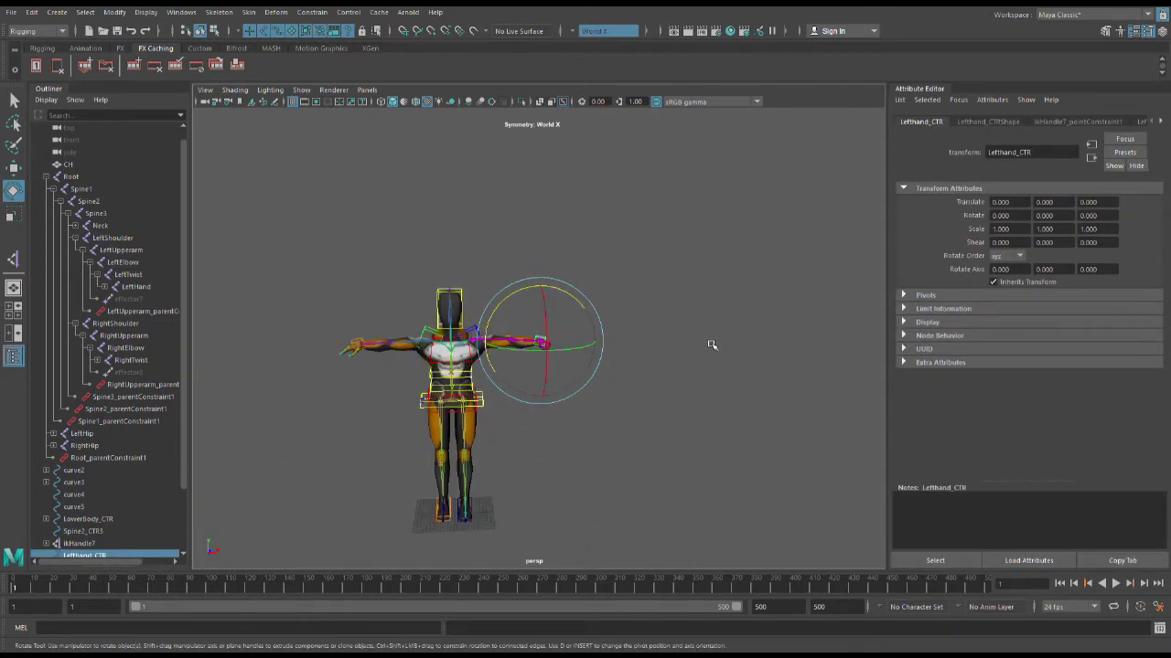
scroll(711, 344, "up", 3)
scroll(711, 348, "down", 3)
scroll(711, 351, "up", 4)
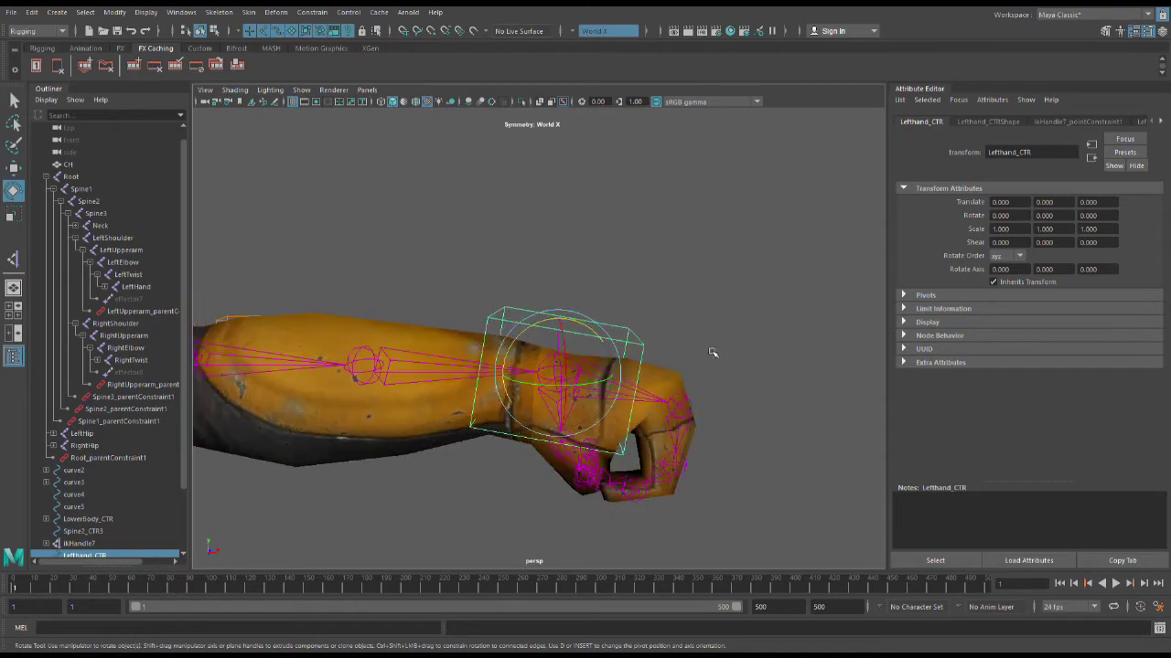
scroll(710, 351, "down", 2)
scroll(712, 352, "up", 1)
scroll(712, 349, "up", 3)
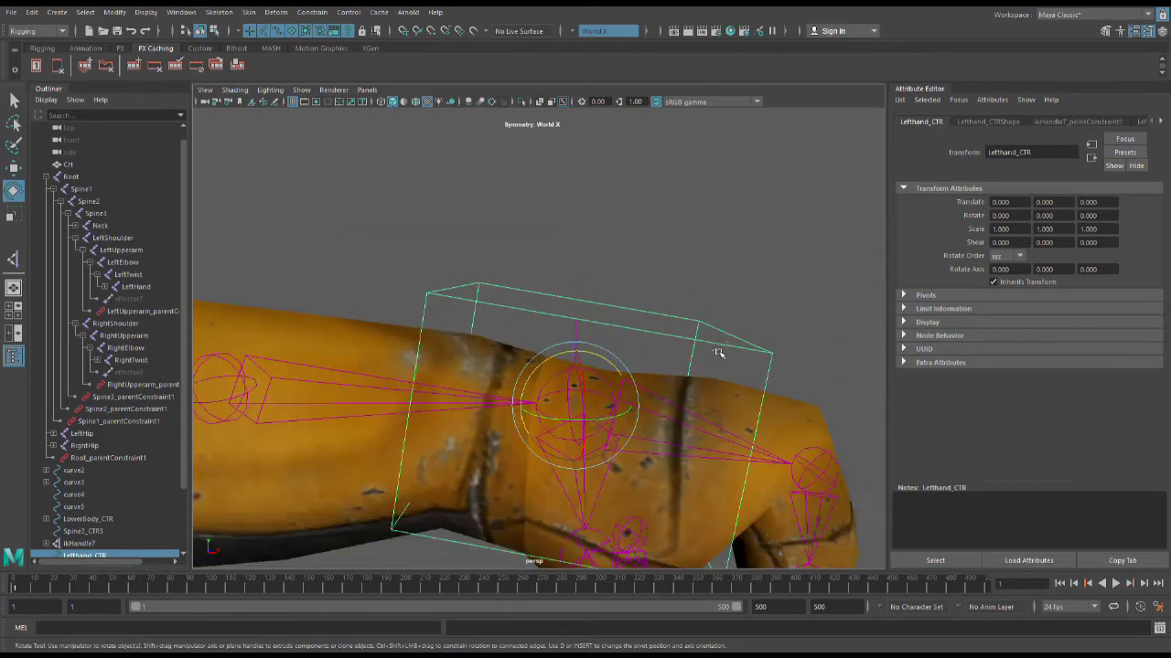
scroll(721, 346, "down", 4)
scroll(727, 353, "up", 3)
scroll(732, 356, "down", 4)
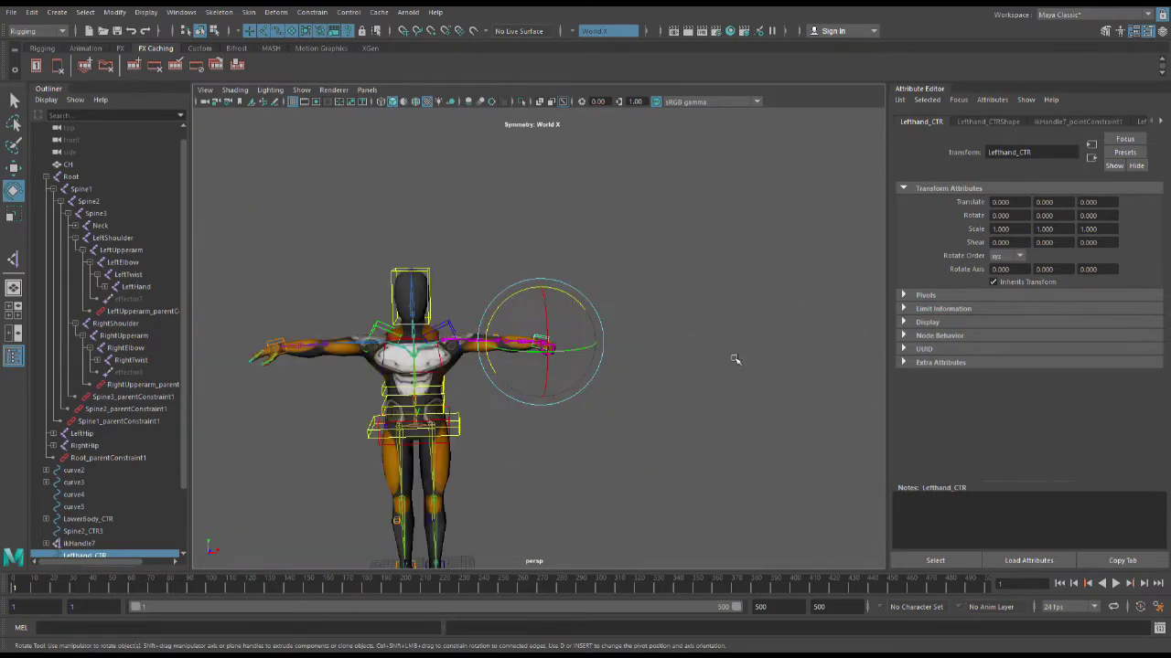
scroll(732, 360, "up", 6)
scroll(722, 391, "down", 6)
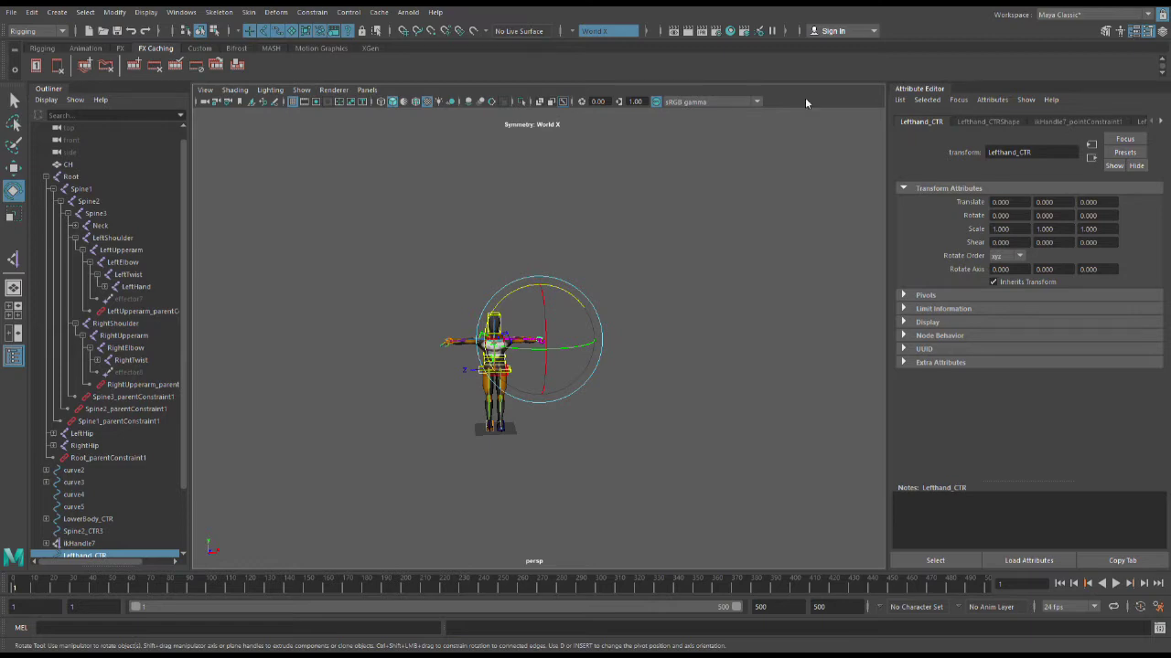
Check the transform attributes of the Lefthand_CTR control at the left wrist.
scroll(665, 313, "up", 8)
left_click(683, 360)
left_click(607, 351)
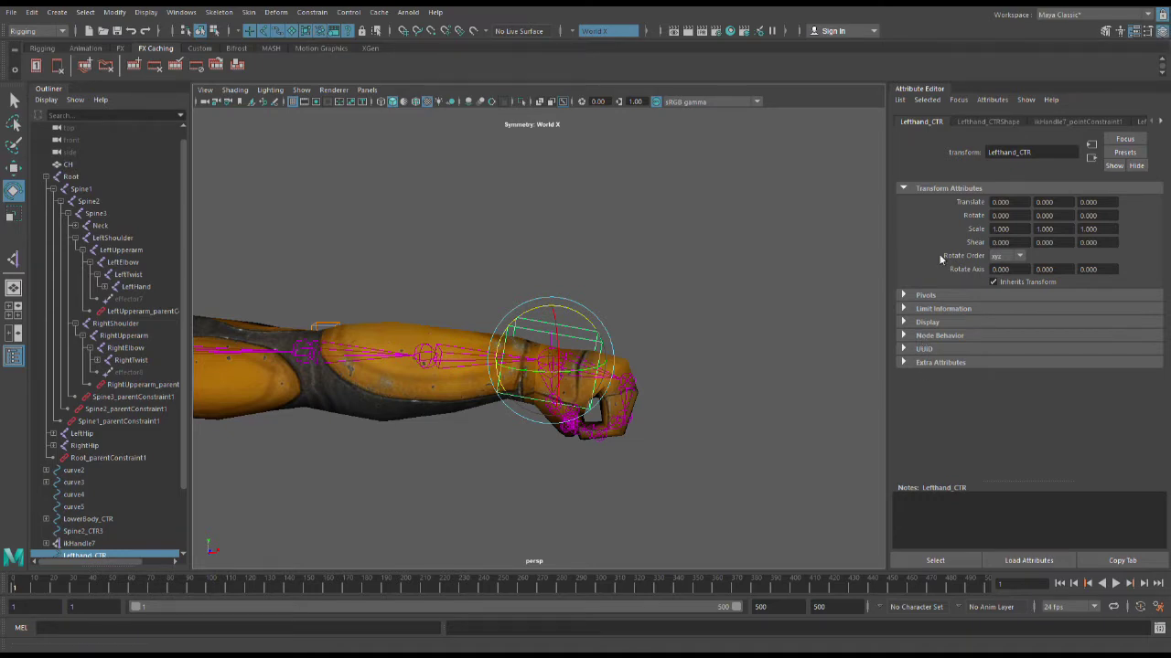
scroll(804, 331, "down", 2)
scroll(804, 331, "down", 5)
scroll(807, 331, "up", 9)
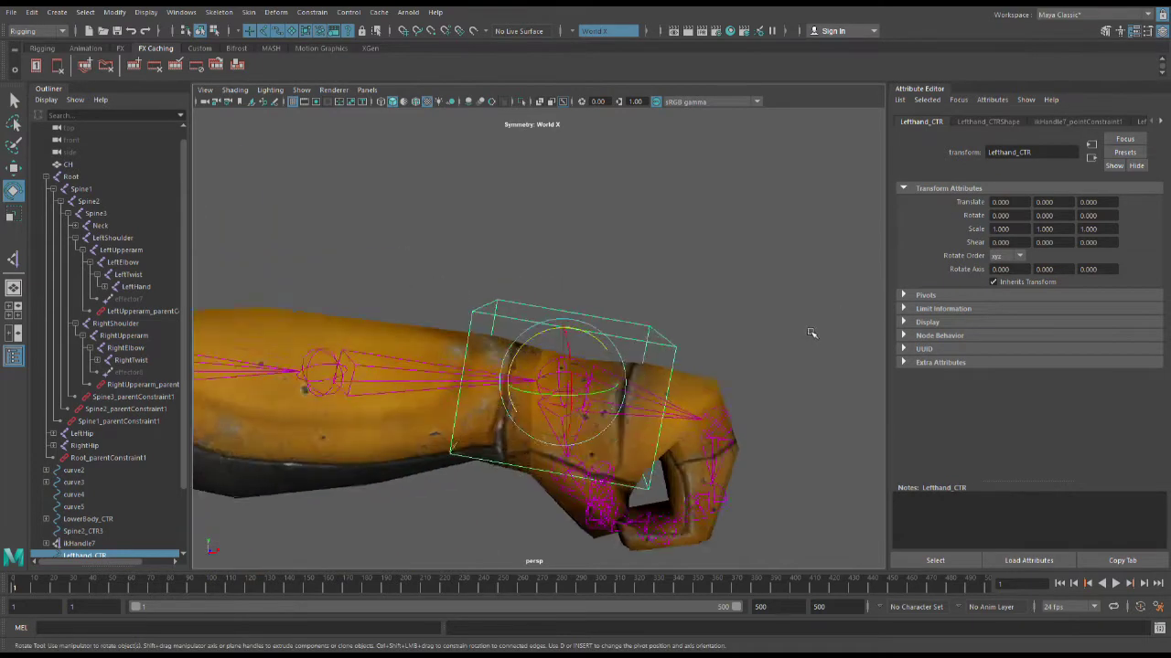
scroll(817, 337, "down", 13)
scroll(816, 339, "up", 12)
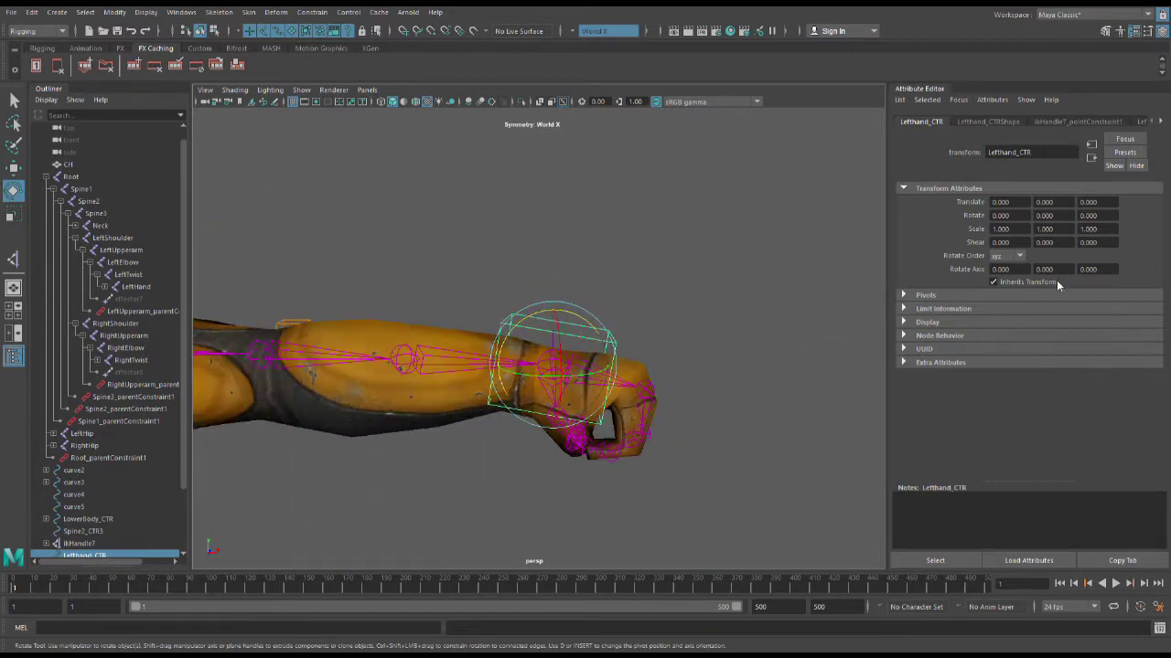
key("ctrl+z")
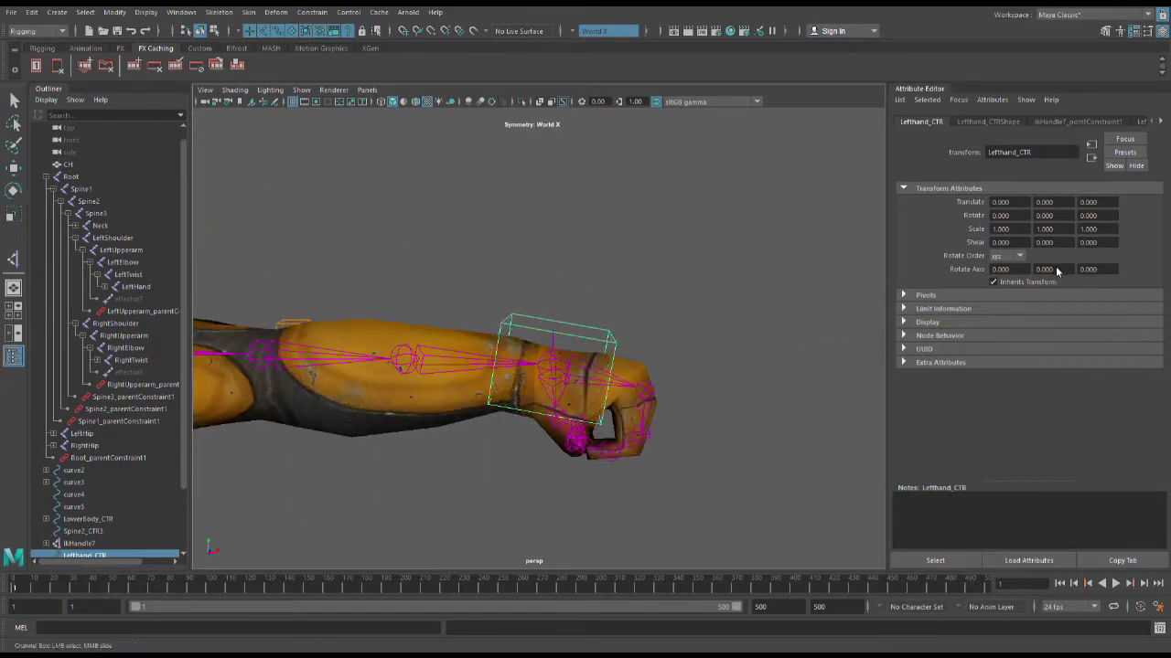
key("ctrl+z")
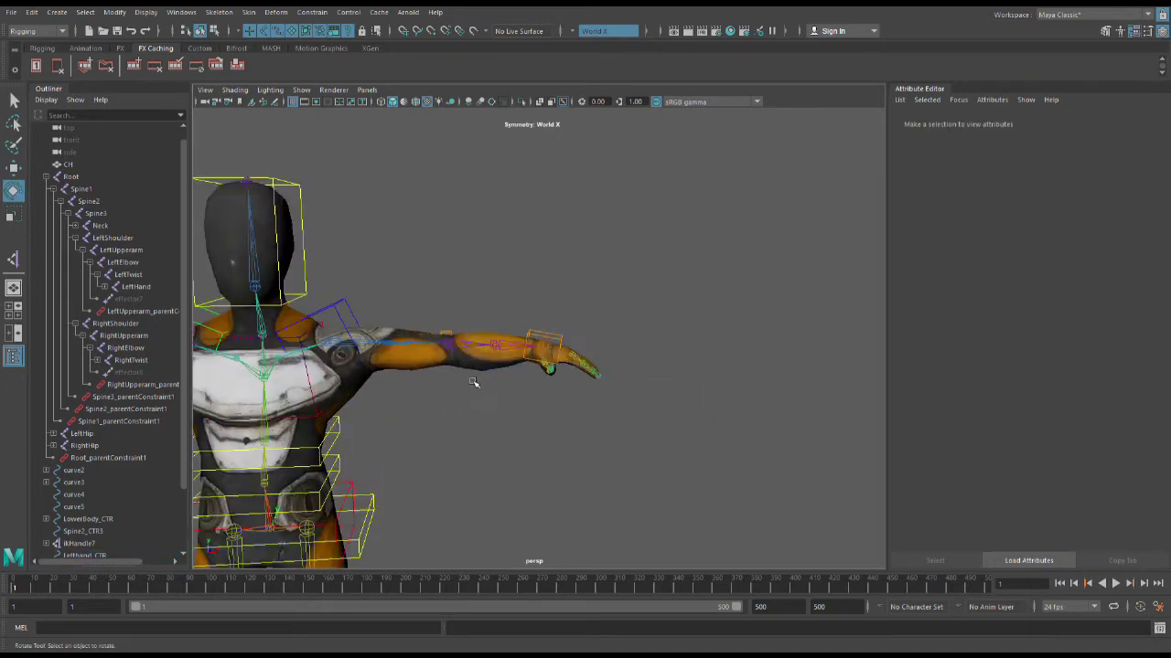
Select the duplicated hand control around the character's right wrist.
left_click_drag(472, 384, 439, 427, "alt")
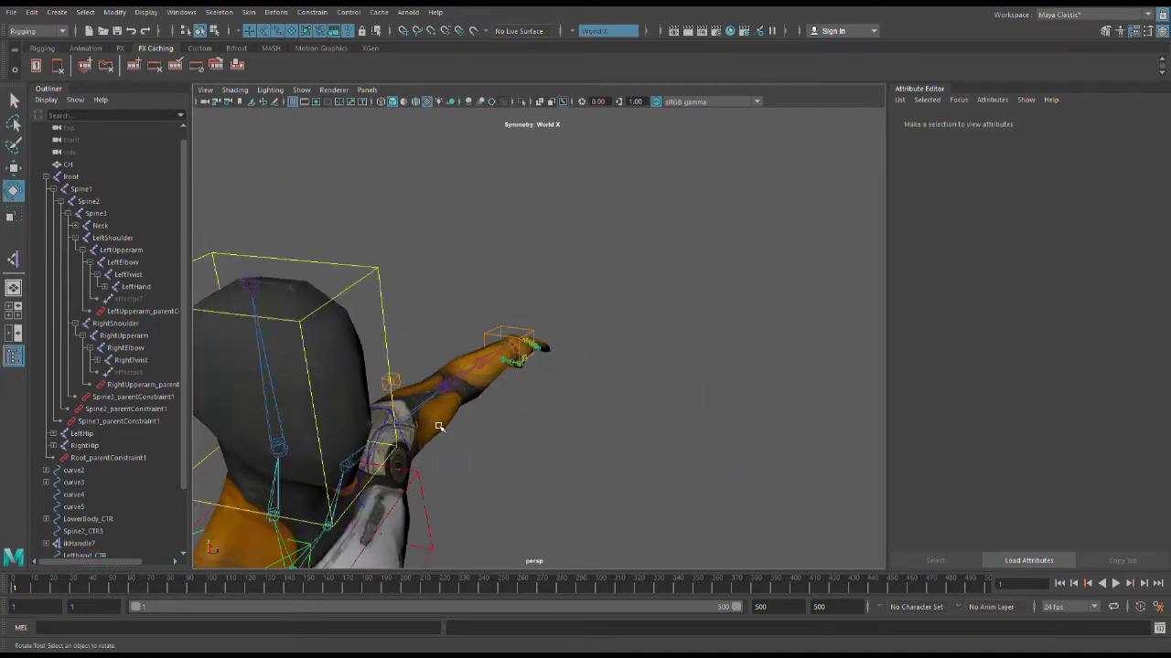
middle_click_drag(439, 427, 655, 253, "alt")
scroll(686, 287, "down", 10)
left_click_drag(695, 352, 512, 394, "alt")
scroll(397, 421, "up", 10)
left_click_drag(397, 422, 485, 403, "alt")
middle_click_drag(484, 402, 557, 355, "alt")
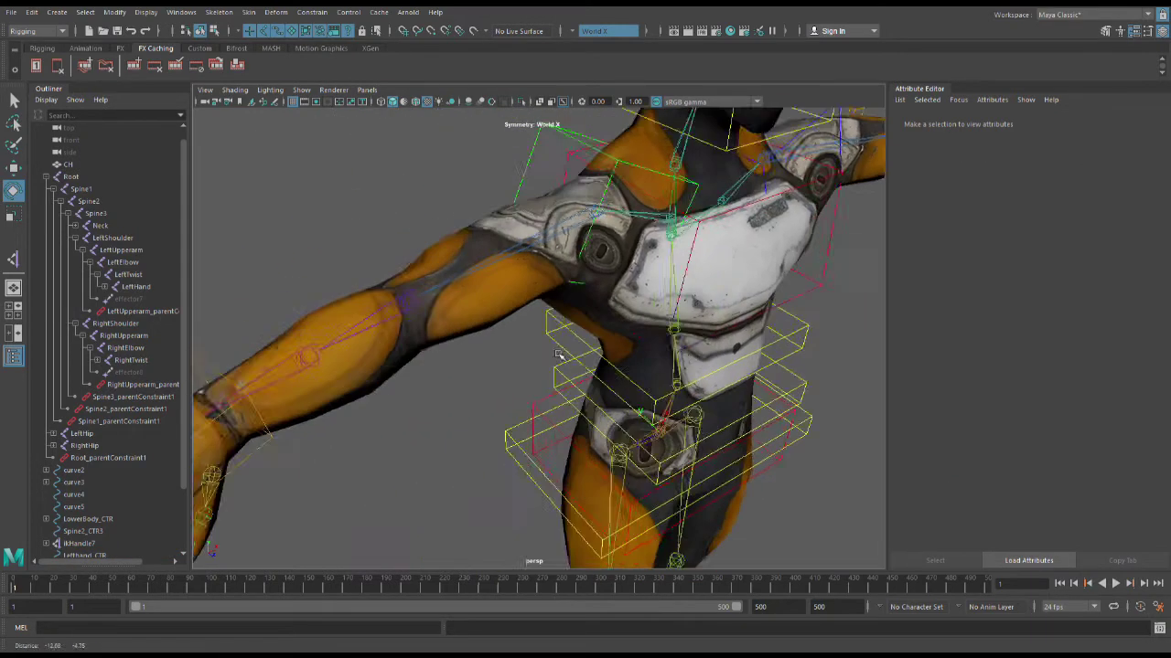
key("a")
scroll(417, 386, "up", 5)
left_click(431, 384)
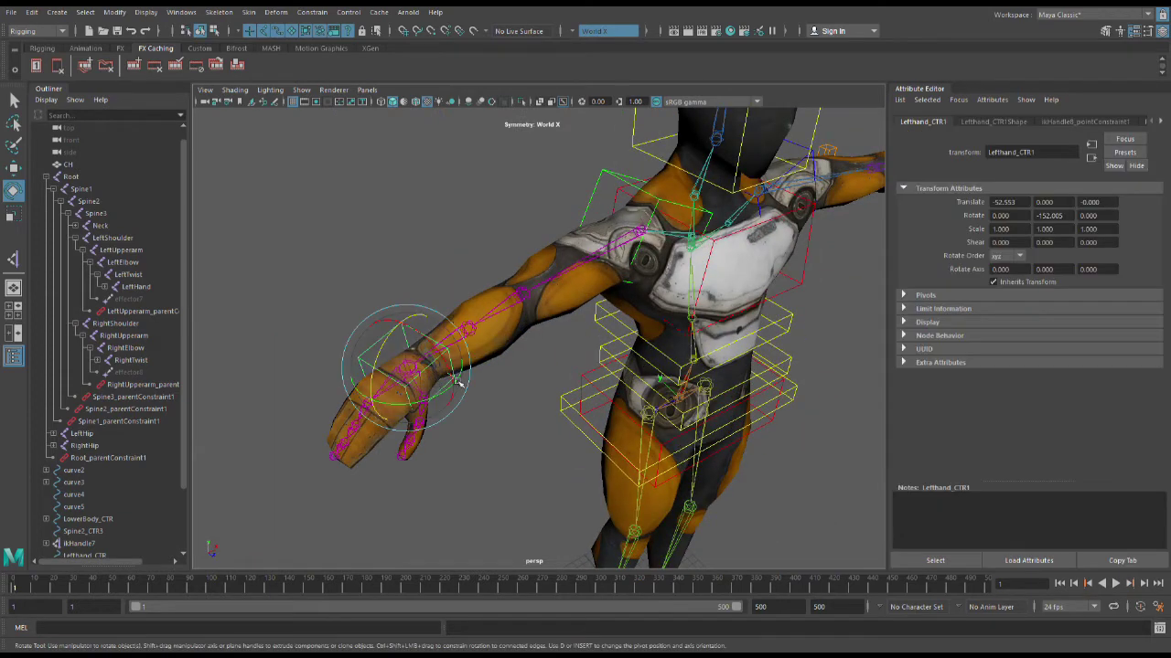
Inspect the transform attributes of the Lefthand_CTR1 control and examine how it sits on the right hand.
scroll(549, 382, "down", 5)
scroll(631, 383, "up", 10)
scroll(494, 422, "down", 6)
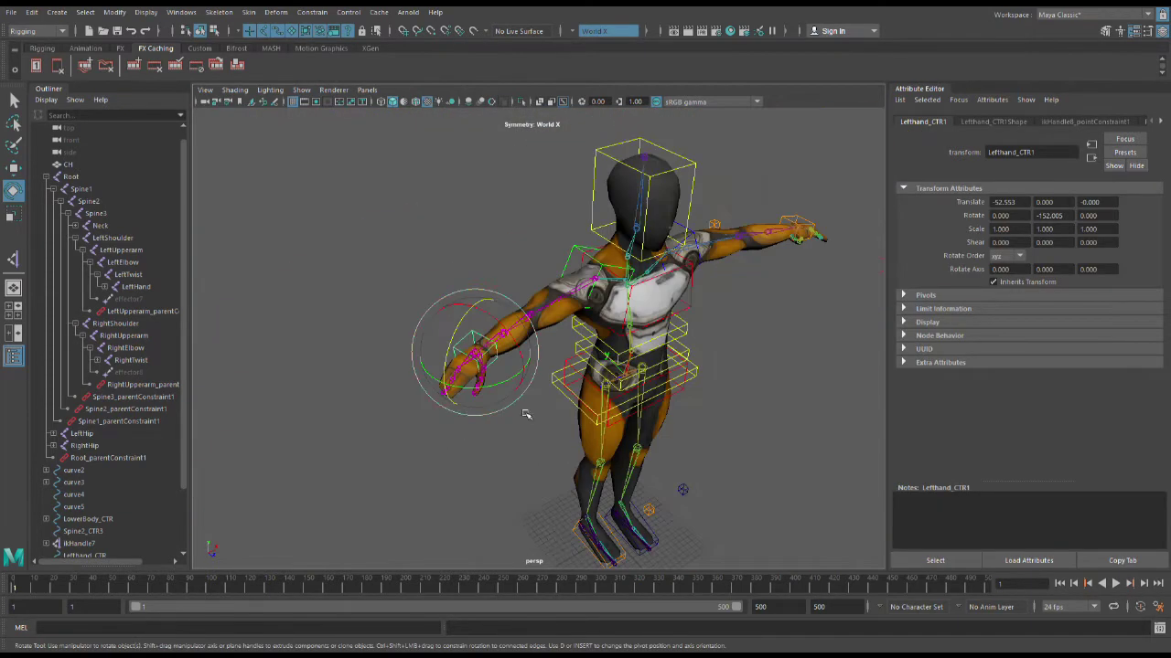
middle_click_drag(688, 393, 610, 434, "alt")
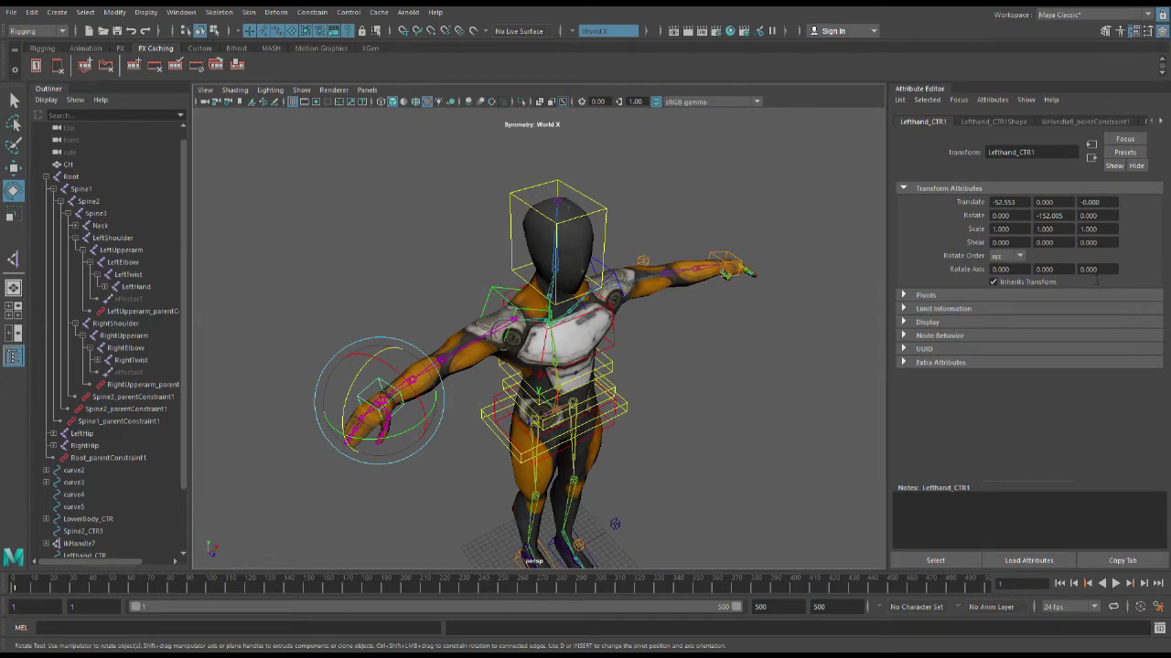
scroll(673, 316, "up", 5)
middle_click_drag(475, 425, 606, 368, "alt")
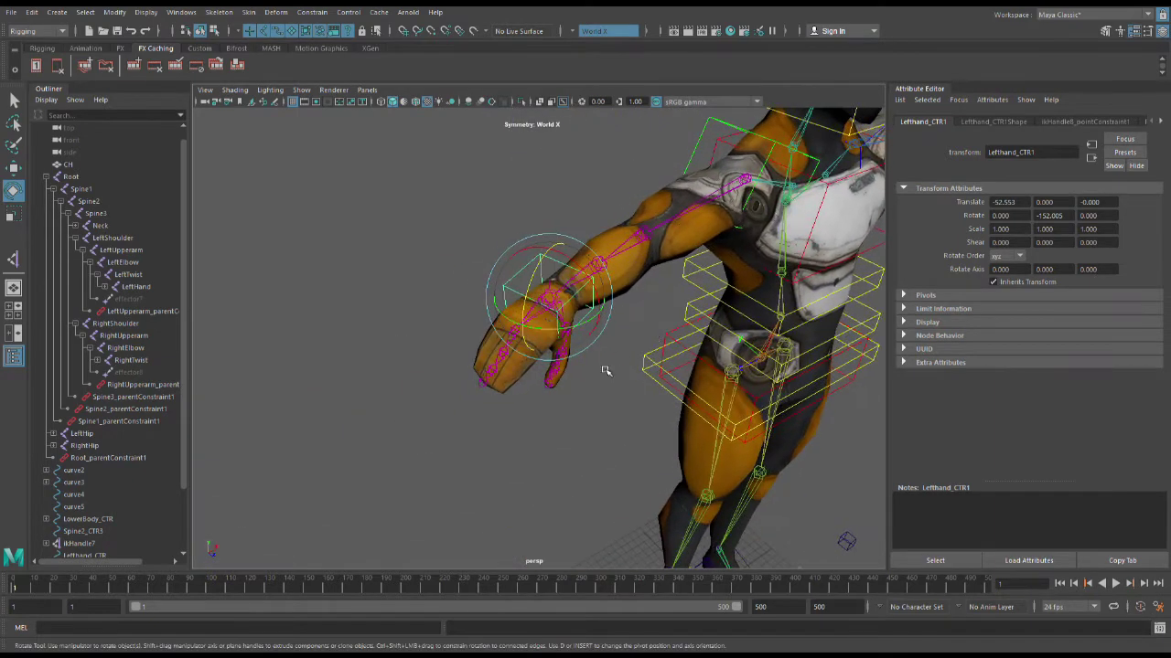
scroll(596, 376, "up", 3)
scroll(658, 348, "up", 5)
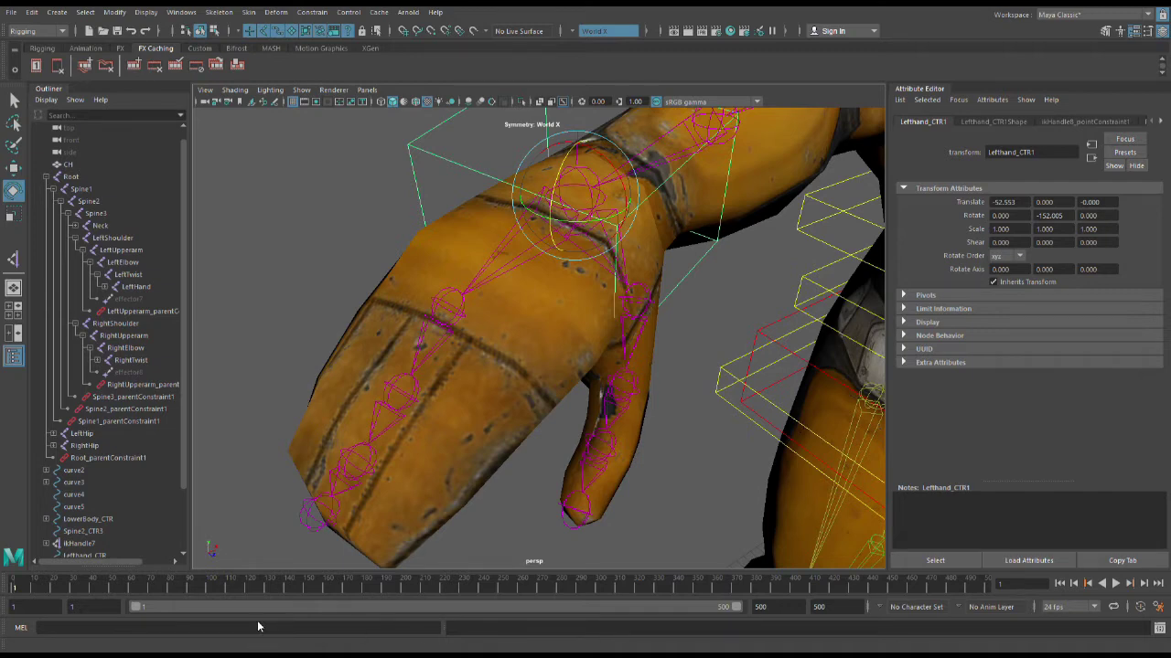
Clear the selection, reselect the Lefthand_CTR1 control at the right wrist and frame it in the view.
key("a")
scroll(669, 407, "up", 5)
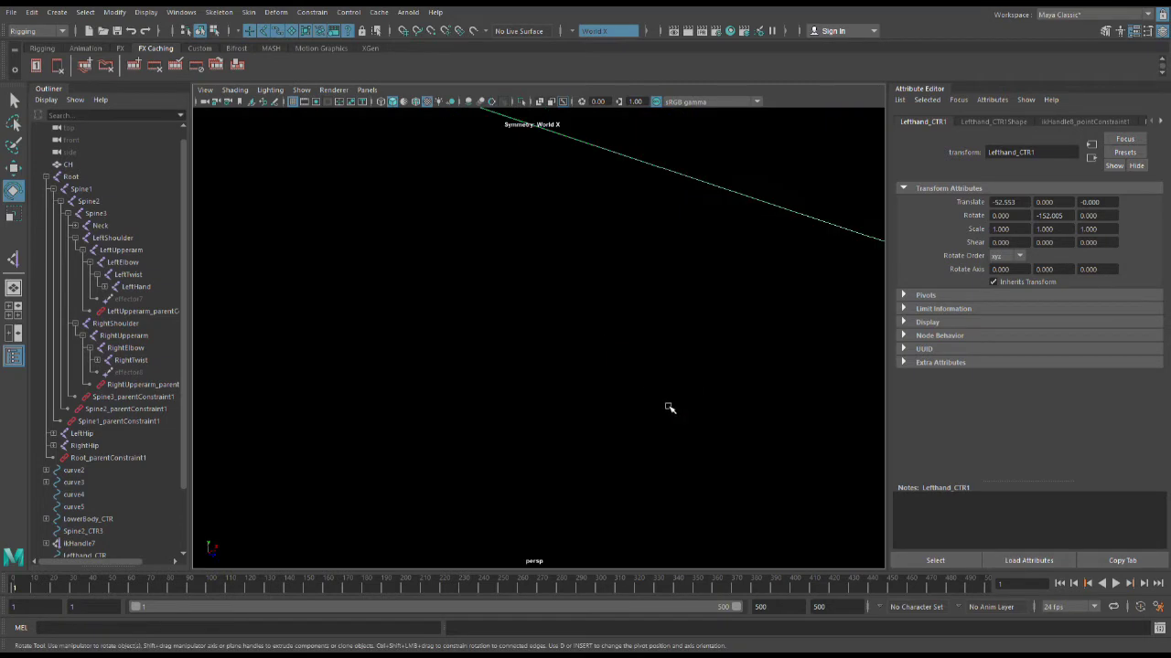
scroll(668, 408, "down", 5)
left_click_drag(668, 408, 542, 339, "alt")
left_click(542, 339)
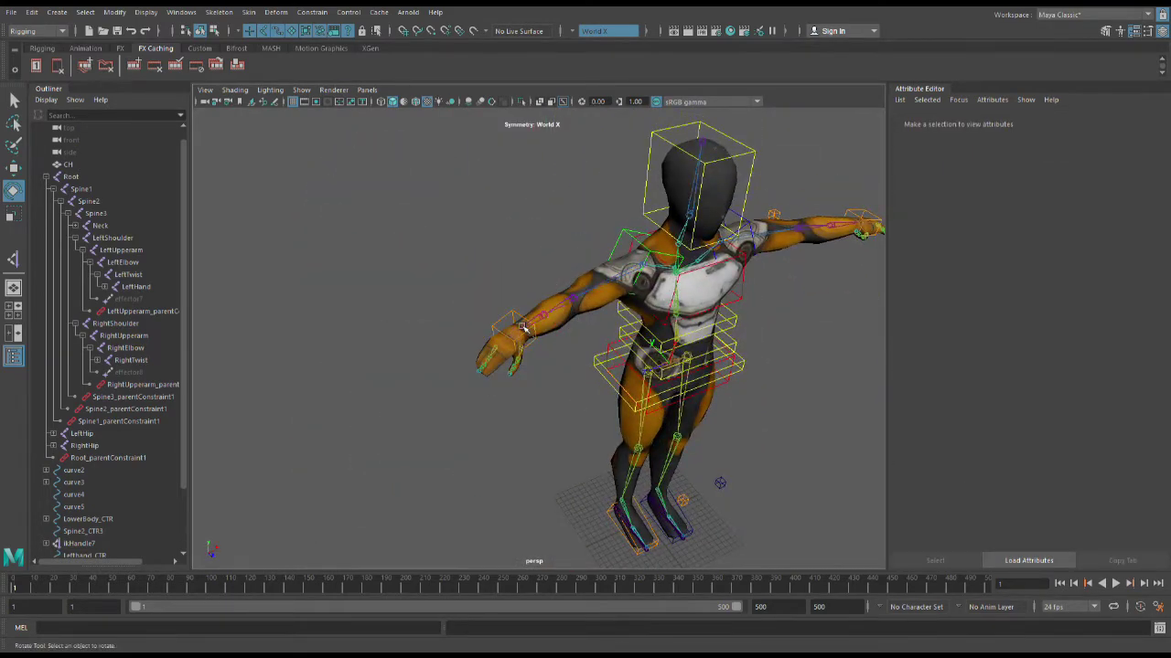
left_click(521, 328)
key("f")
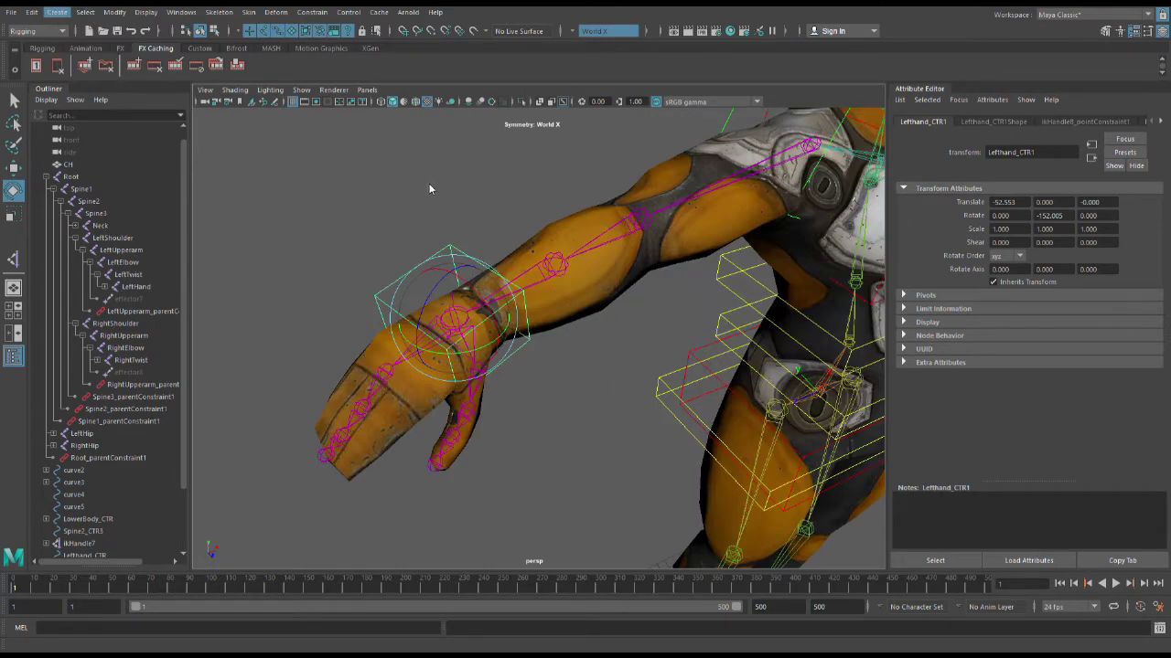
Try deleting the Lefthand_CTR1 control from the right wrist, examine the bare arm, and undo the deletion.
left_click(500, 217)
left_click(472, 263)
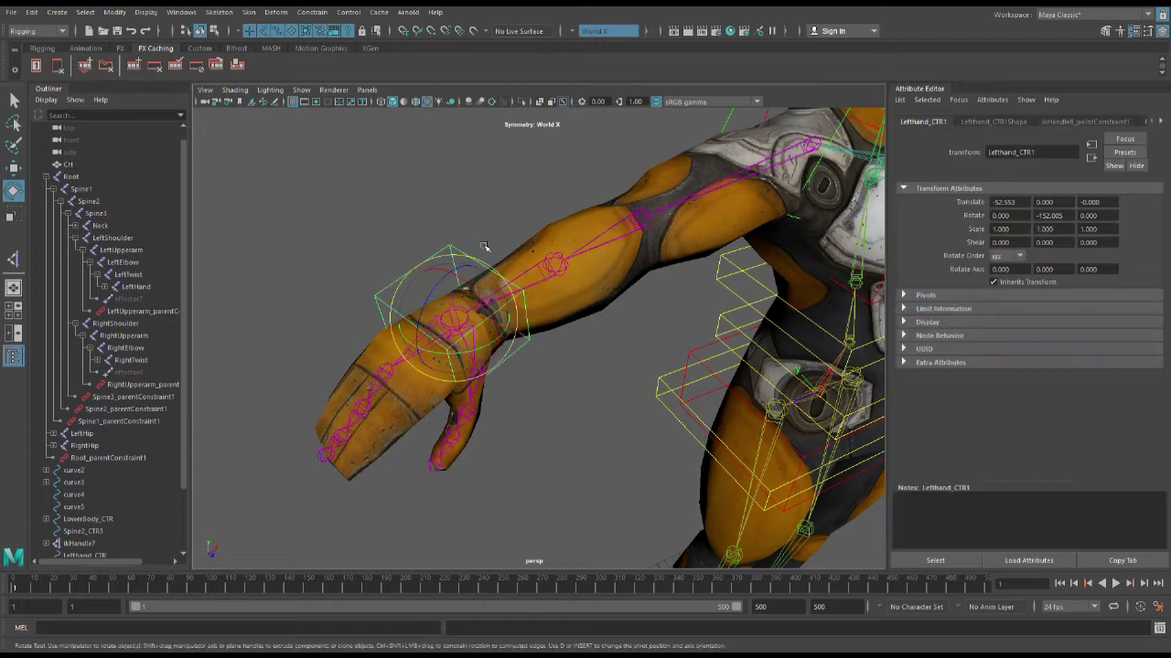
left_click(485, 249)
left_click(465, 261)
left_click(460, 258)
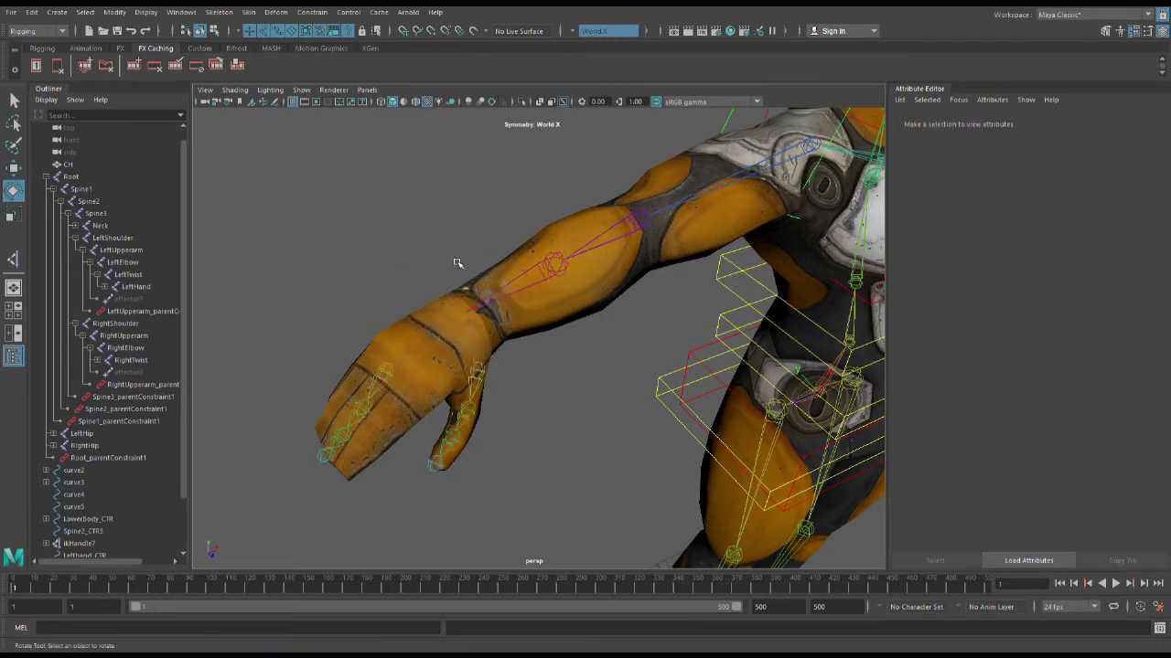
scroll(457, 261, "up", 4)
scroll(461, 278, "down", 7)
scroll(488, 310, "up", 7)
scroll(494, 326, "down", 5)
key("ctrl+z")
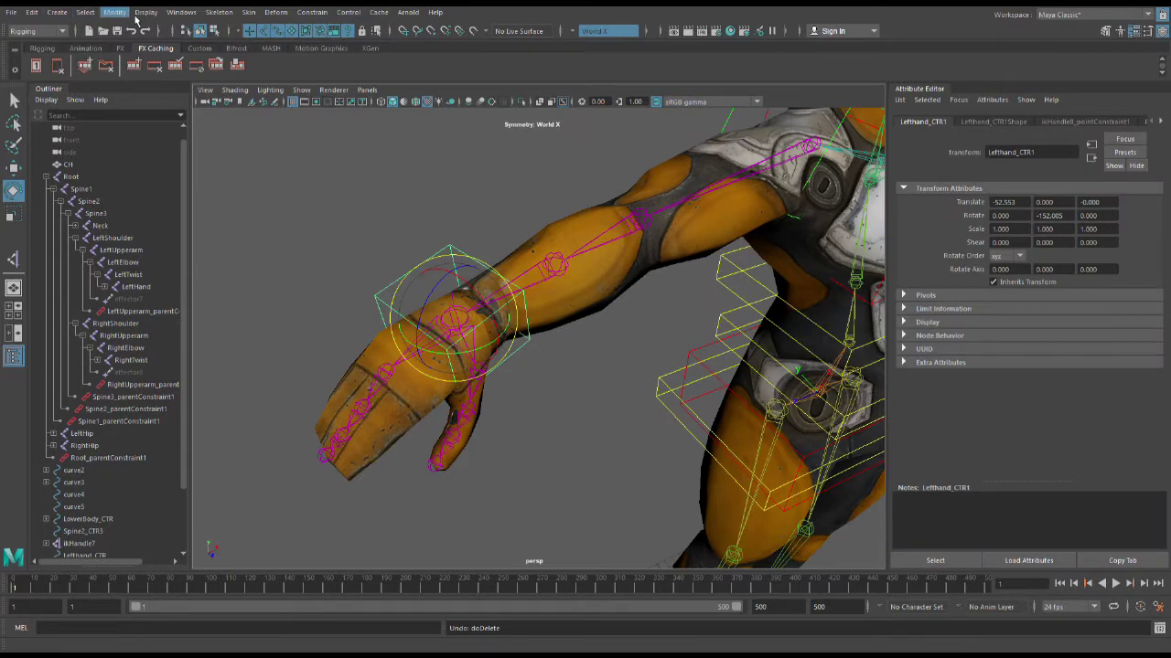
Try freezing the transformations of the Lefthand_CTR1 control, examine the right hand, and undo the freeze.
left_click(134, 65)
scroll(549, 235, "down", 5)
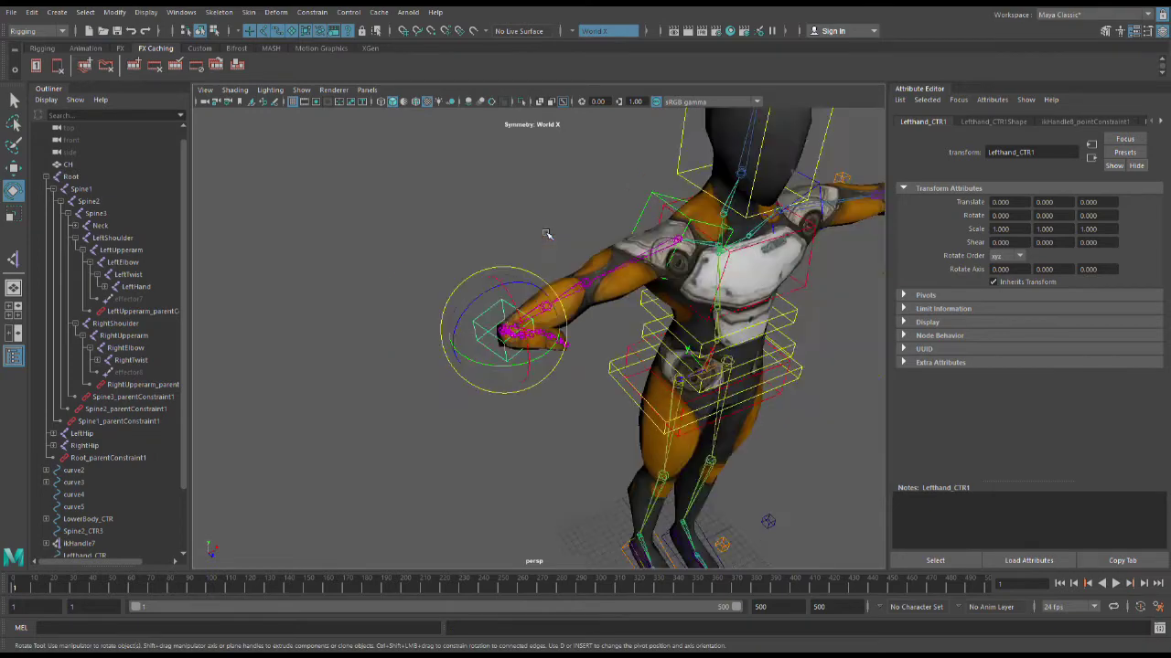
scroll(548, 235, "up", 5)
scroll(549, 235, "down", 6)
scroll(549, 235, "up", 6)
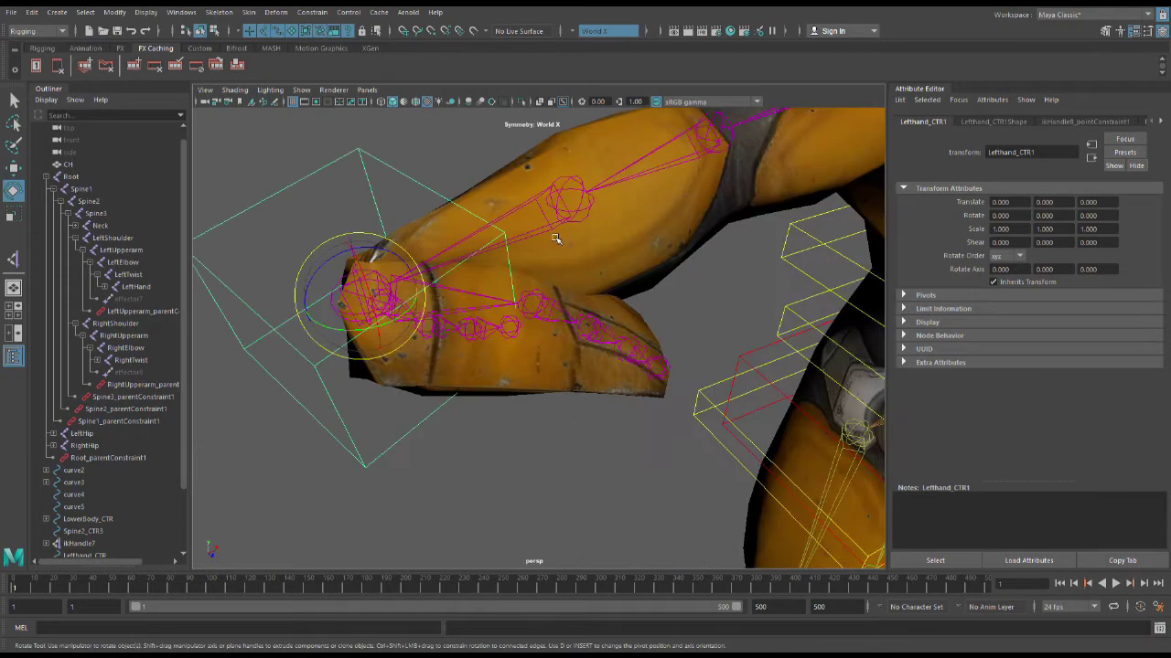
scroll(559, 237, "down", 6)
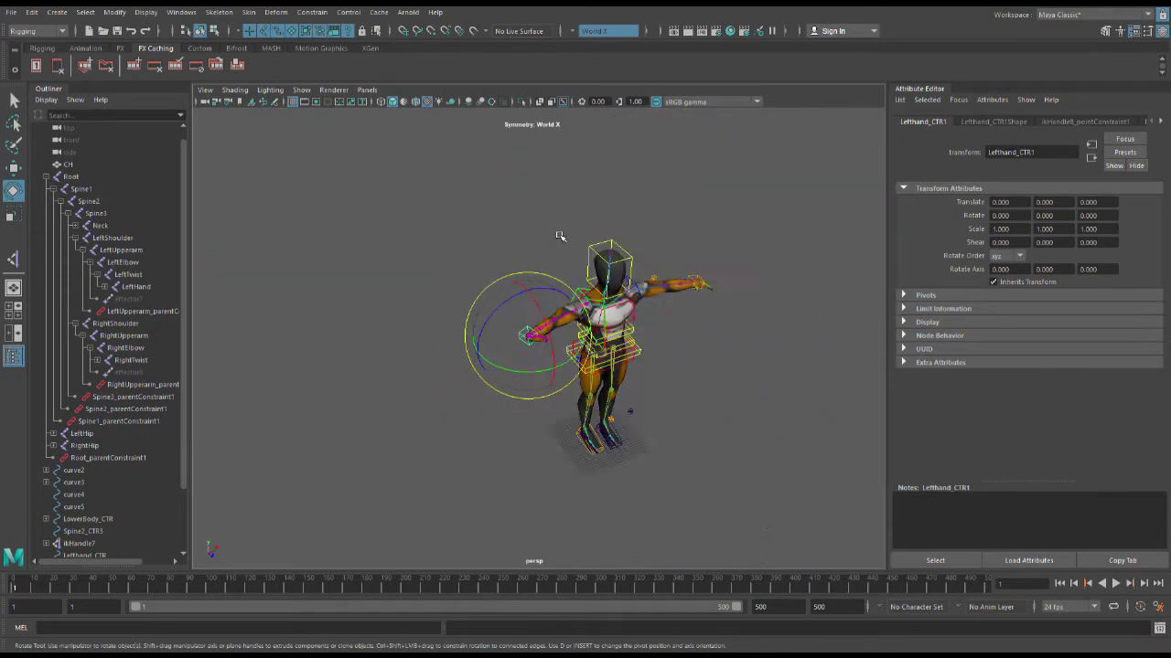
scroll(571, 252, "up", 6)
key("ctrl+z")
scroll(571, 272, "down", 4)
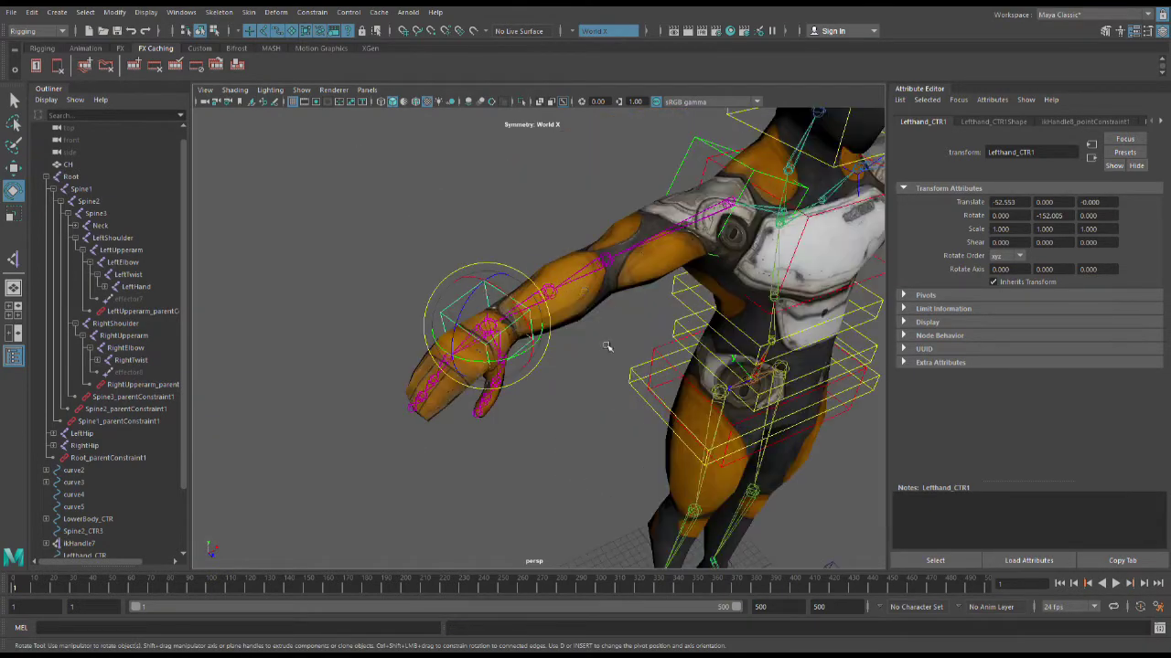
Examine the right forearm and its wrist control close up and against the whole character.
scroll(611, 351, "up", 7)
scroll(479, 313, "down", 3)
middle_click_drag(478, 313, 592, 375, "alt")
scroll(604, 366, "down", 8)
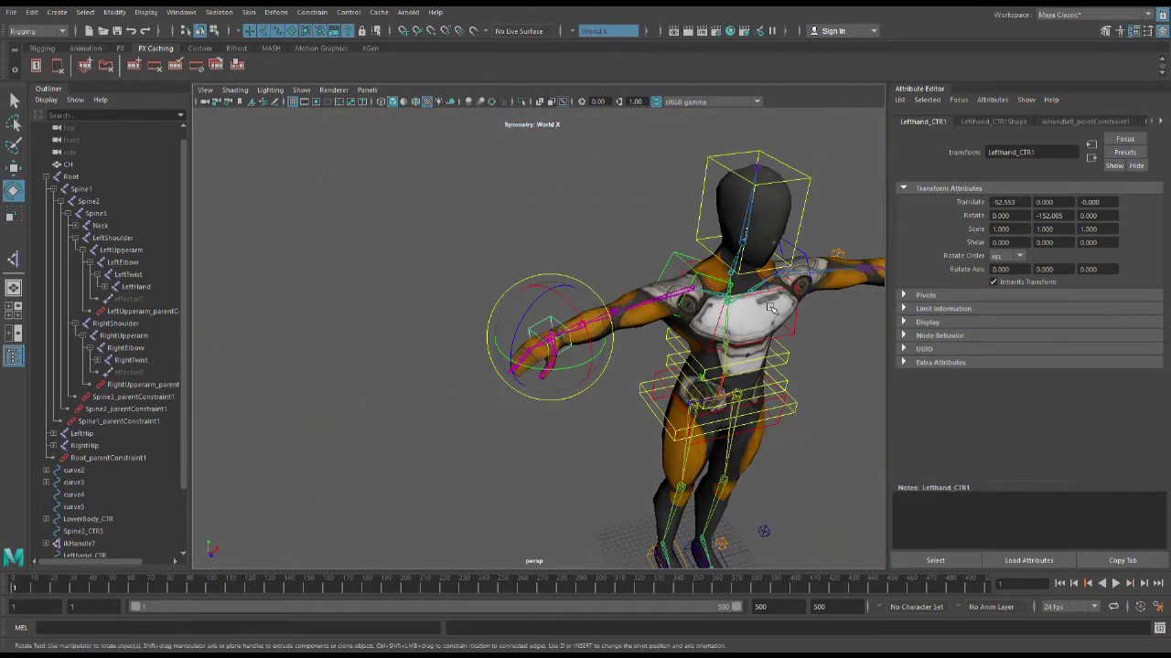
scroll(771, 308, "up", 2)
scroll(731, 313, "down", 2)
mouse_move(732, 313)
left_mouse_down("alt")
mouse_move(713, 298)
mouse_move(718, 314)
left_mouse_up("alt")
scroll(601, 342, "up", 4)
left_click(427, 246)
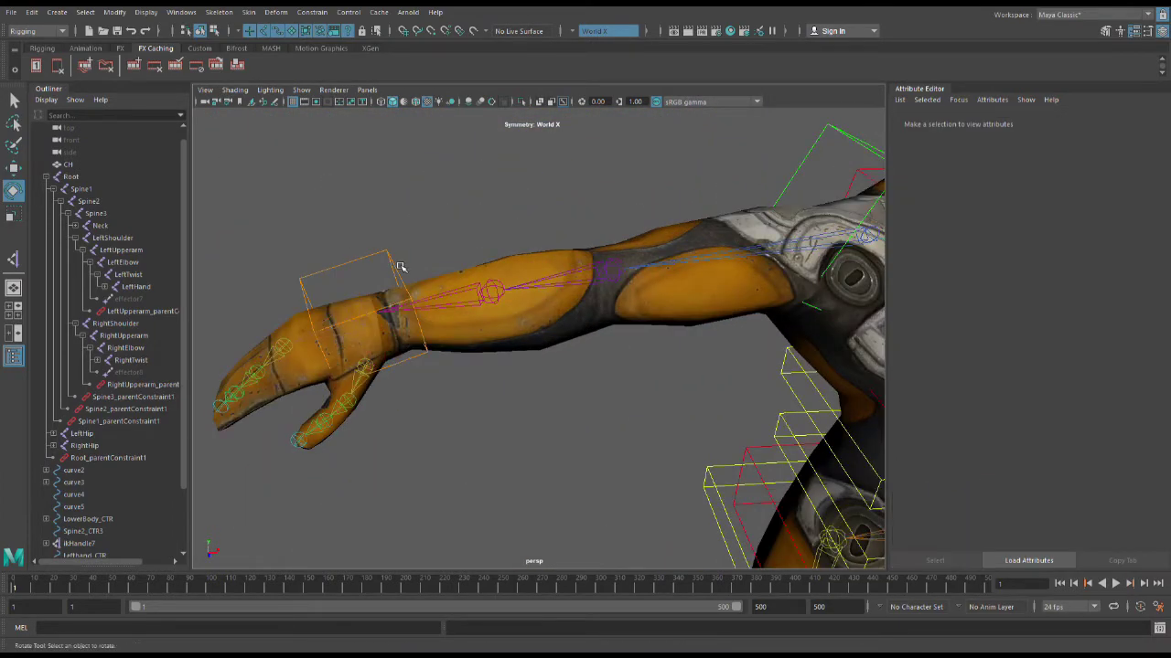
left_click(401, 265)
scroll(520, 255, "down", 5)
Undo the recent selection changes made around the right hand control.
key("ctrl+z")
key("ctrl+z")
key("ctrl+z")
key("ctrl+z")
key("ctrl+z")
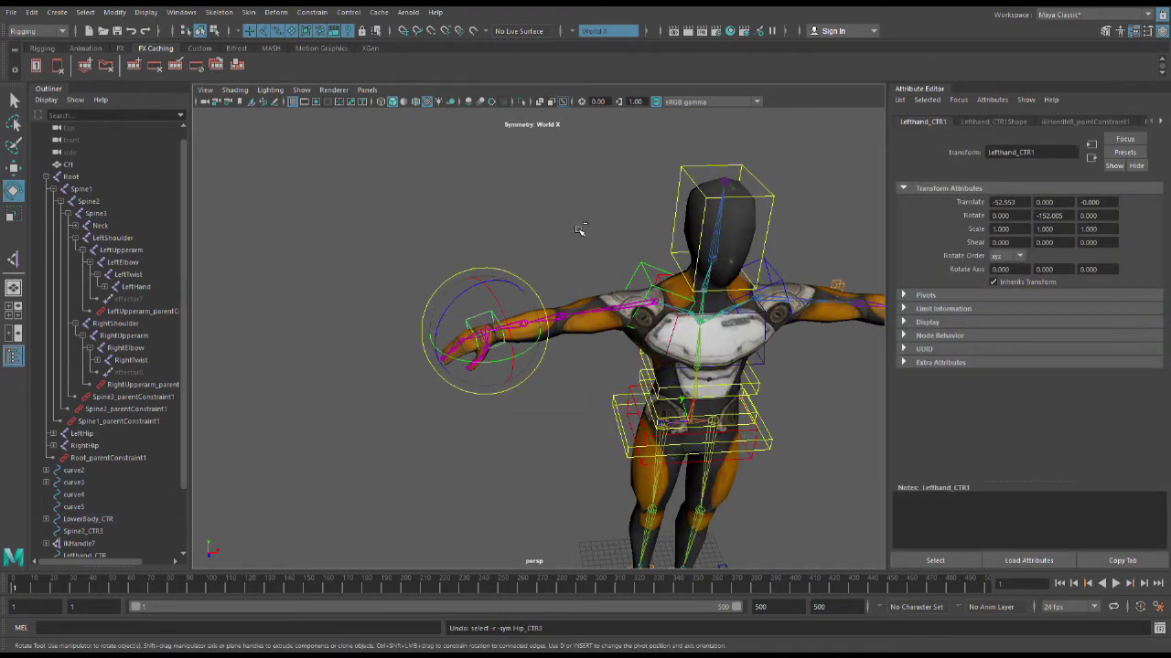
key("ctrl+z")
key("ctrl+z")
key("ctrl+z")
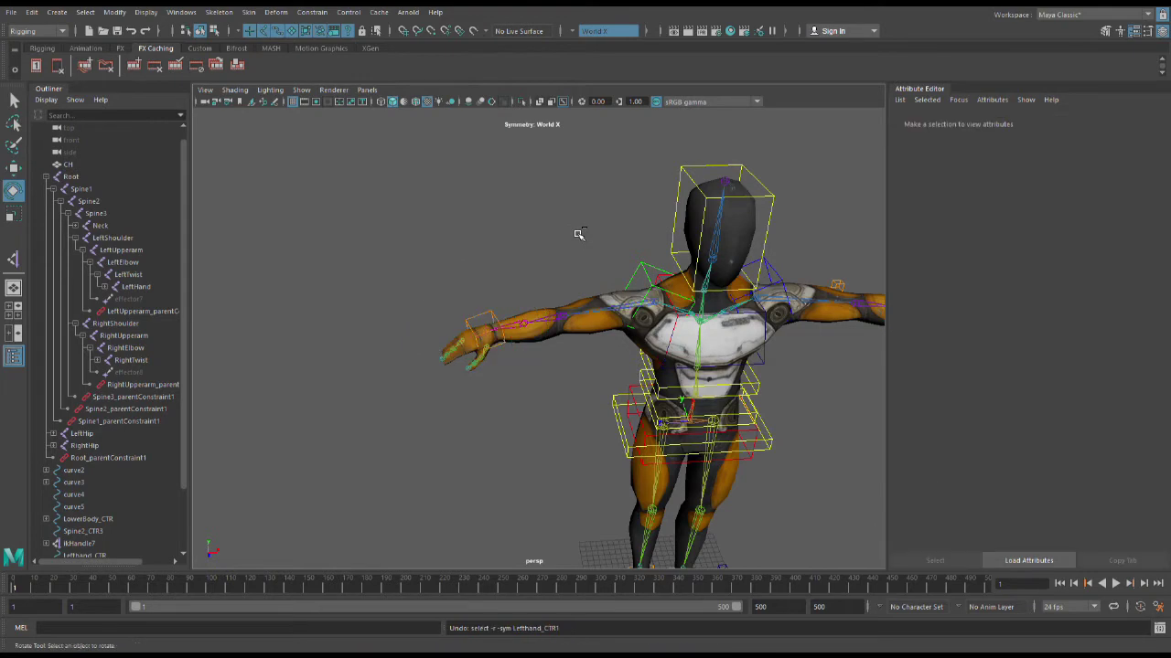
Test the Lefthand_CTR1 control by moving it up about 3.7 units and rotating it, undoing both changes.
scroll(515, 324, "up", 6)
left_click(402, 282)
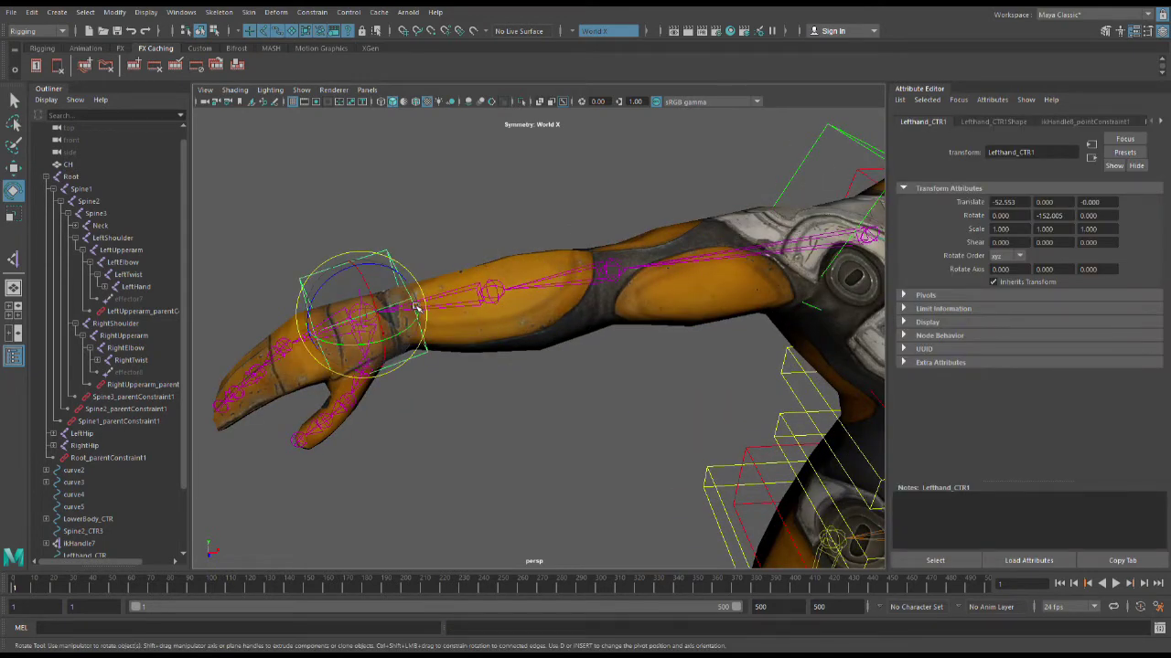
key("w")
middle_click_drag(416, 311, 426, 252)
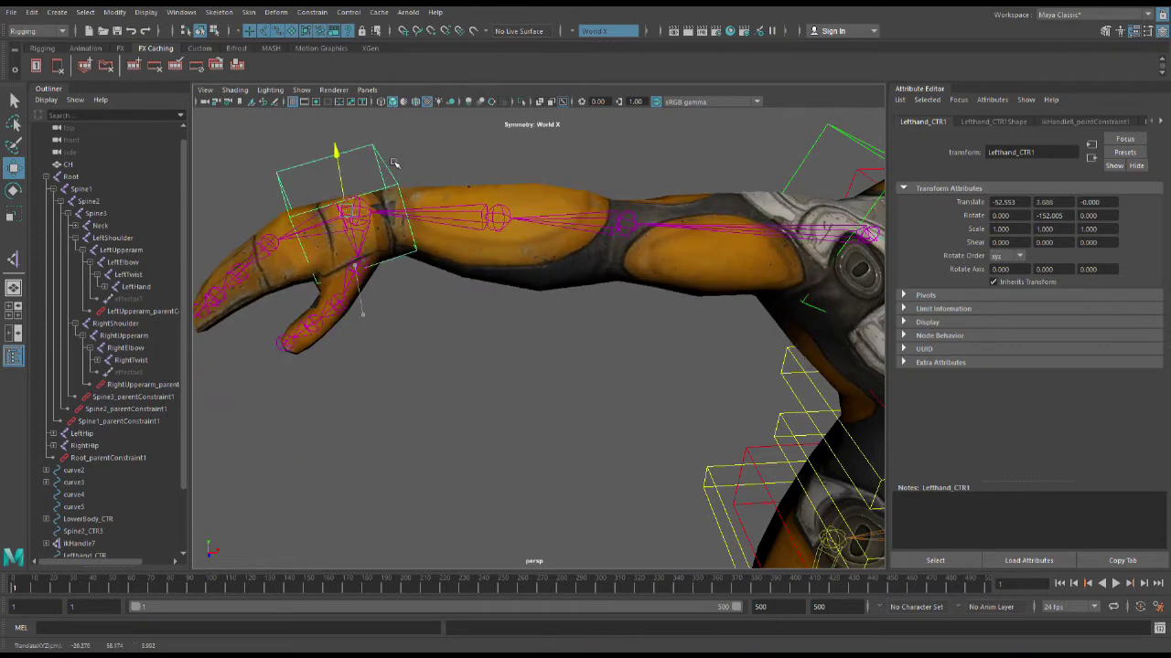
key("ctrl+z")
key("e")
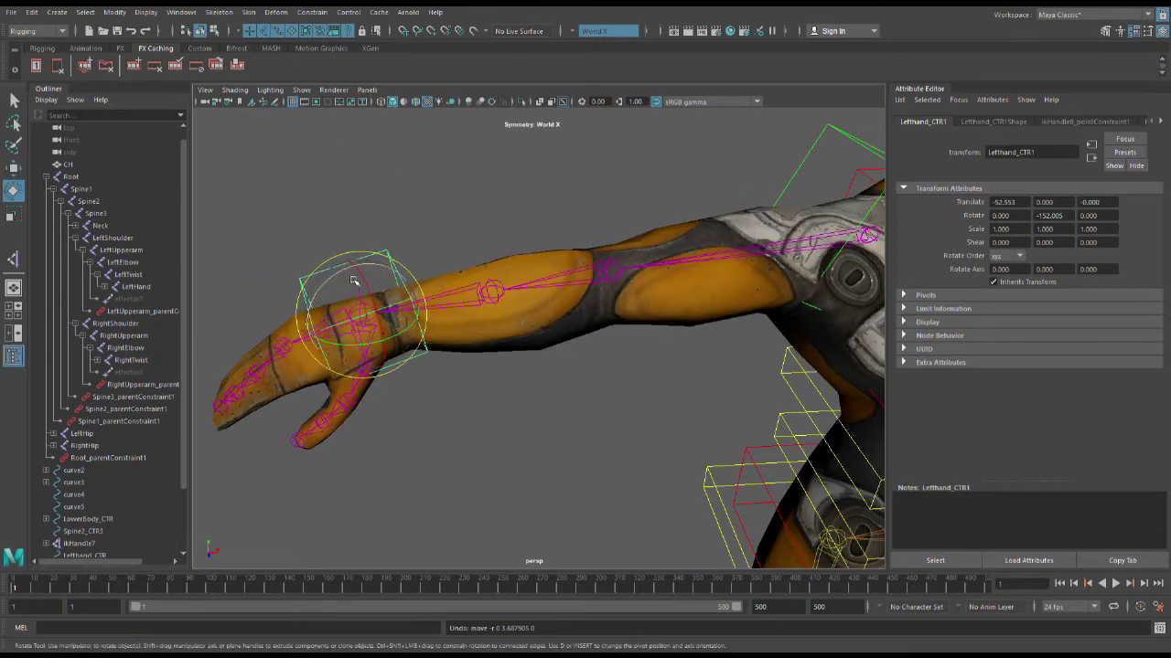
left_click_drag(356, 274, 336, 311)
key("ctrl+z")
key("ctrl+z")
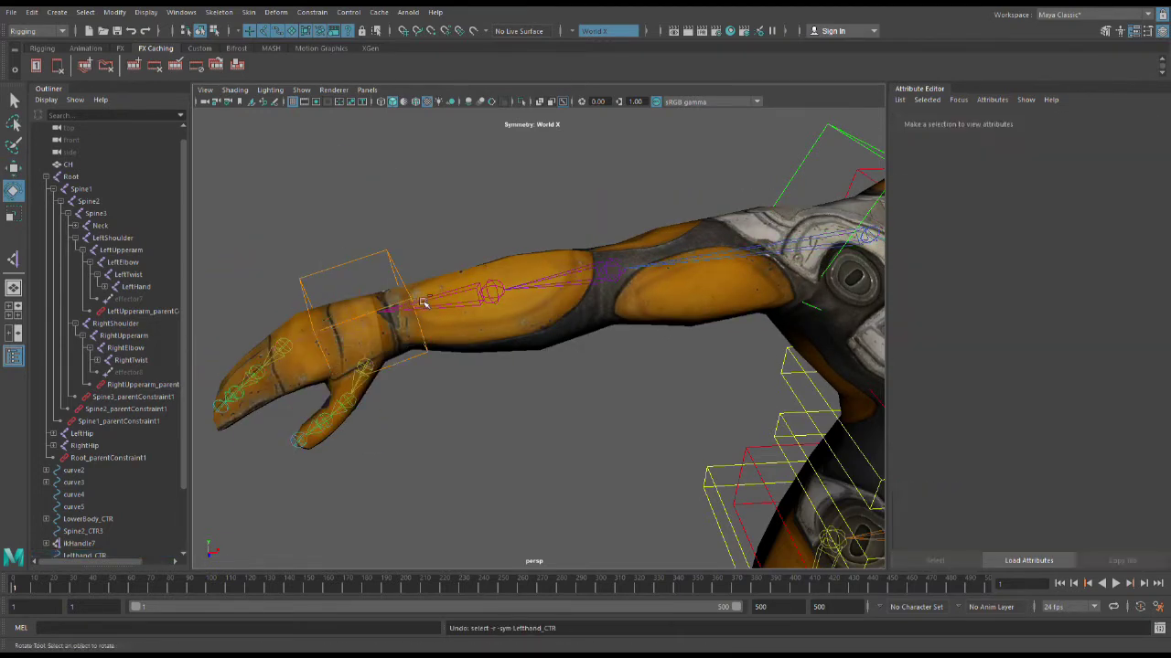
Undo the changes to the Lefthand_CTR1 control back to before its point constraint and its snapping onto the wrist.
key("ctrl+z")
key("ctrl+z")
key("ctrl+z")
key("ctrl+z")
key("ctrl+z")
key("ctrl+z")
key("ctrl+z")
key("ctrl+z")
key("ctrl+z")
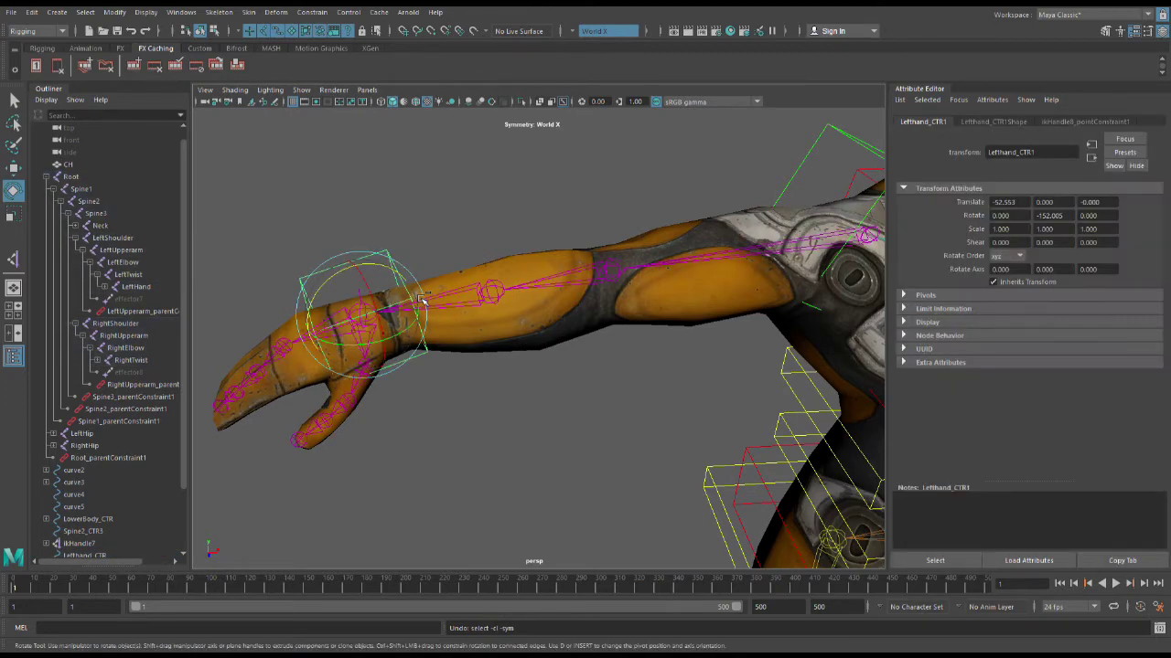
key("ctrl+z")
key("ctrl+z")
key("ctrl+z")
key("ctrl+z")
key("ctrl+z")
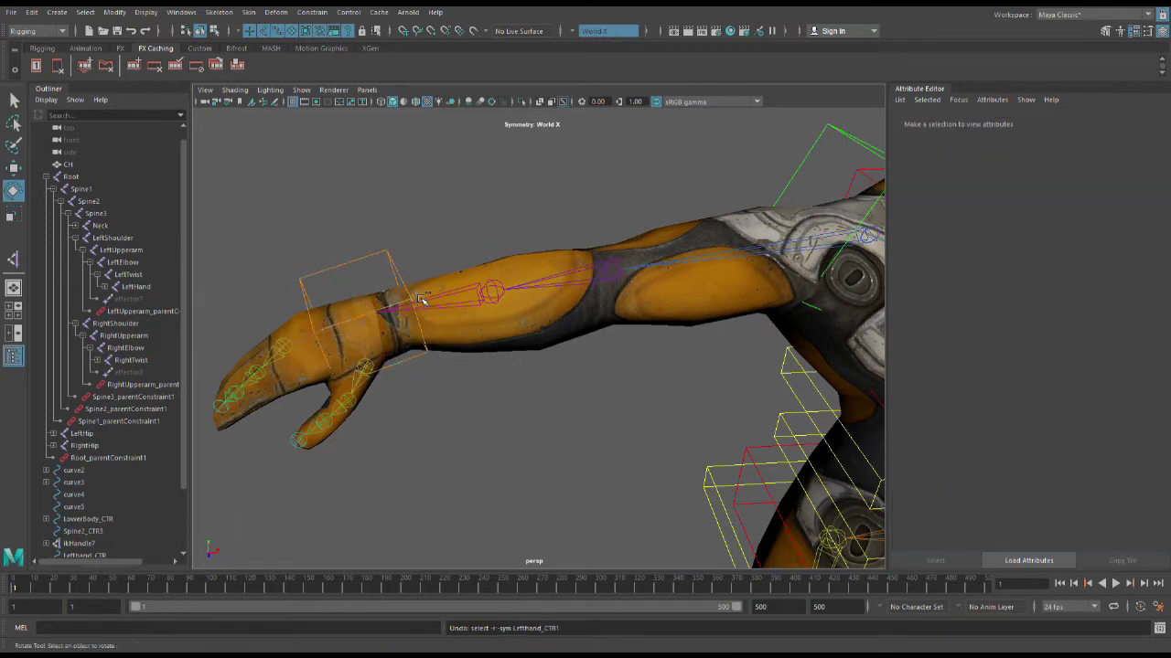
key("ctrl+z")
key("ctrl+z")
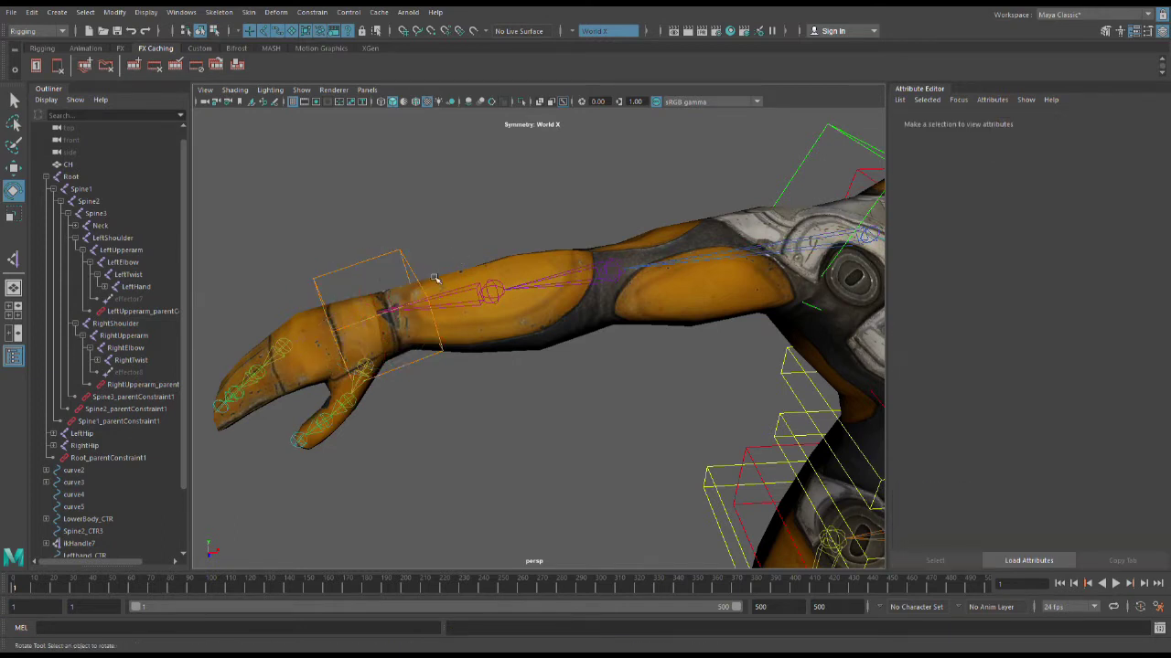
Try to move the Lefthand_CTR1 control freely around the right wrist, and undo the attempt.
left_click(420, 274)
key("w")
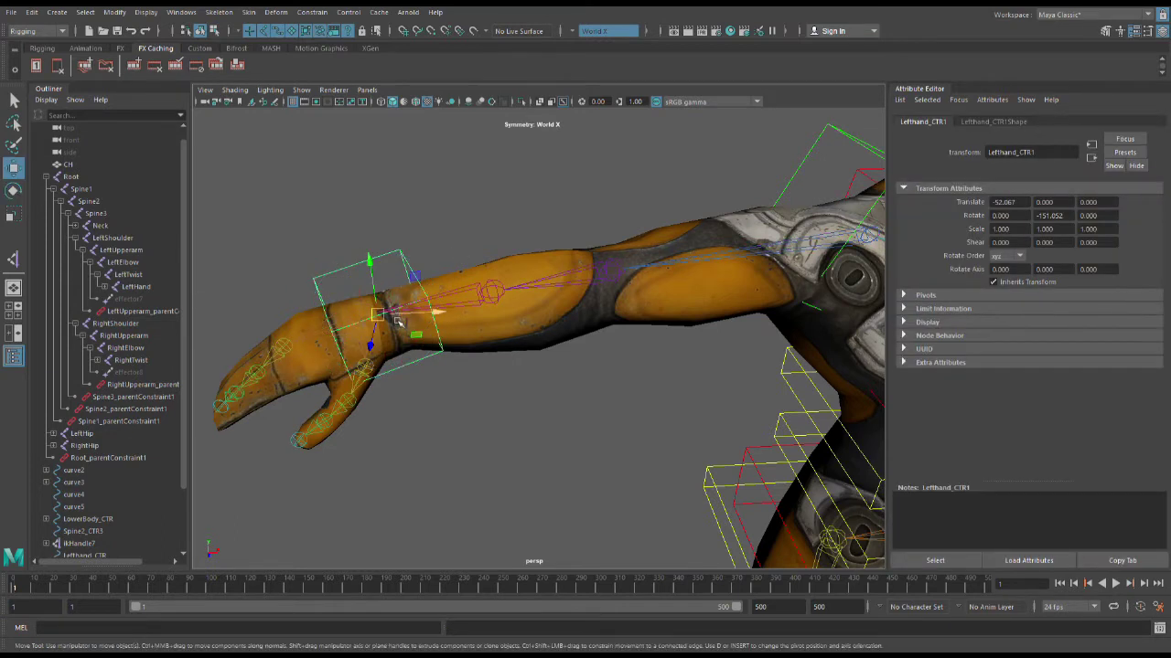
left_click_drag(396, 322, 375, 278)
key("ctrl+z")
key("ctrl+z")
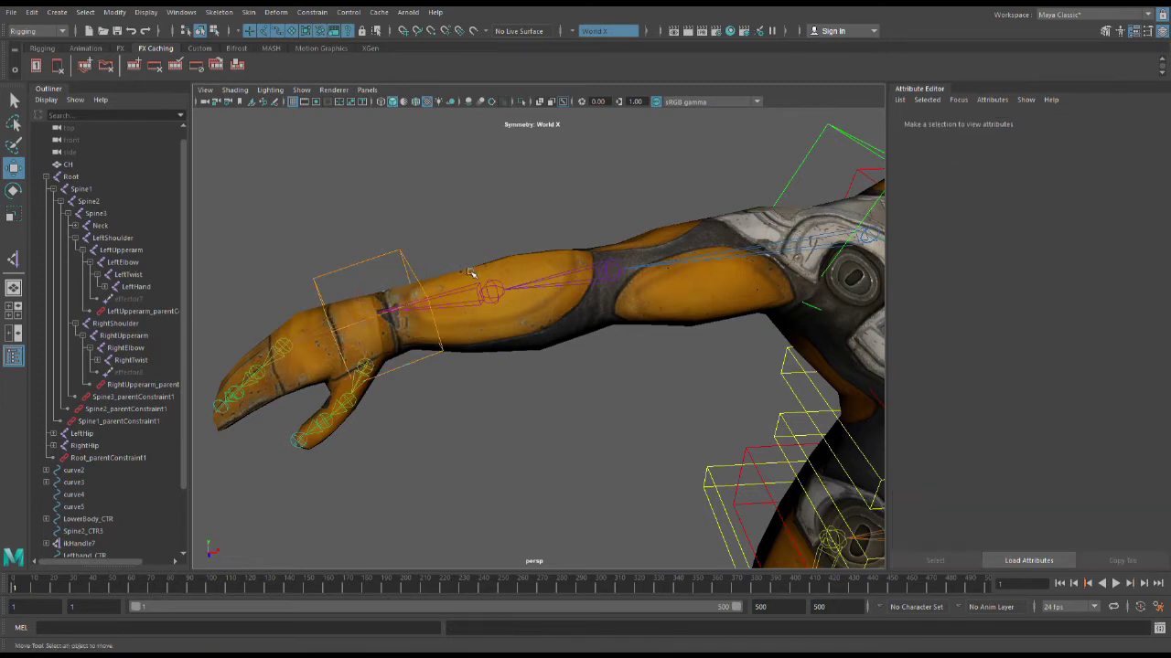
Examine the right forearm, hand and wrist control close up and from several angles.
scroll(397, 316, "up", 8)
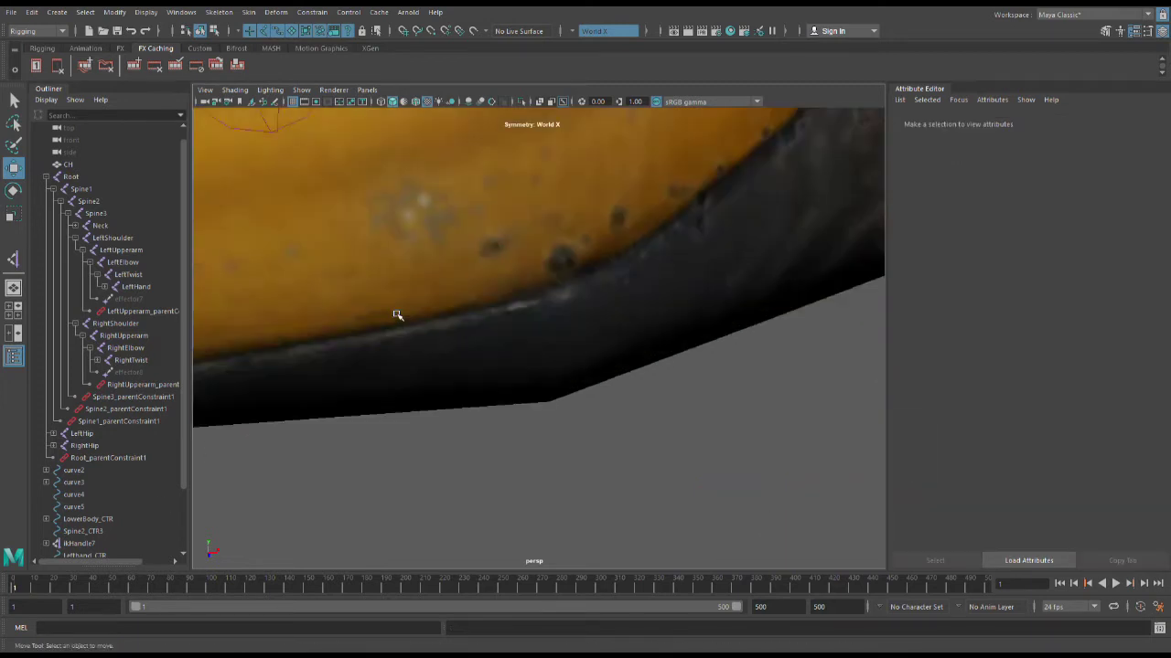
middle_click_drag(371, 326, 647, 414, "alt")
scroll(590, 379, "down", 2)
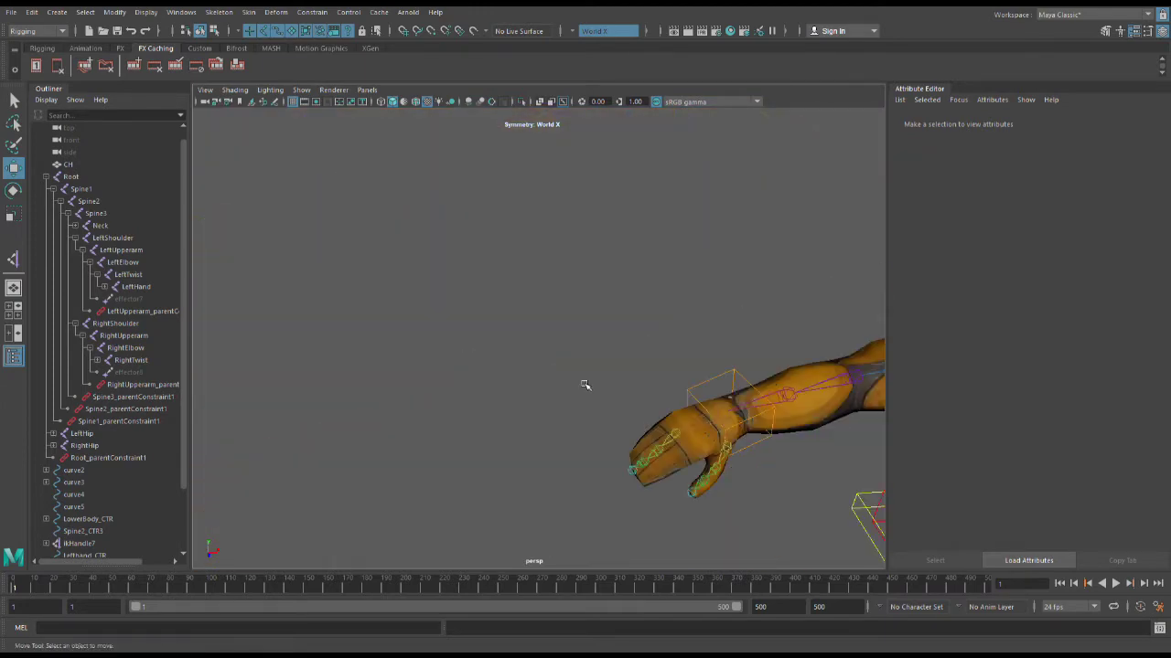
scroll(587, 385, "up", 1)
middle_click_drag(748, 430, 502, 358, "alt")
left_click_drag(502, 357, 588, 418, "alt")
scroll(585, 419, "up", 3)
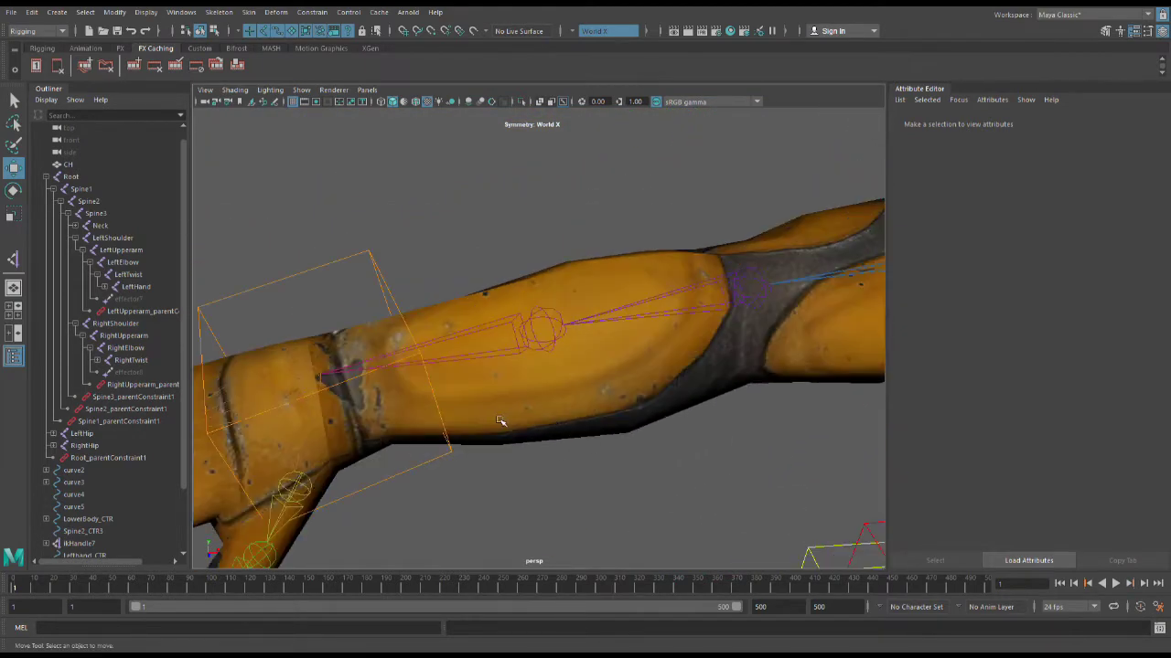
middle_click_drag(503, 421, 595, 365, "alt")
left_click_drag(508, 391, 509, 416, "alt")
scroll(708, 167, "down", 3)
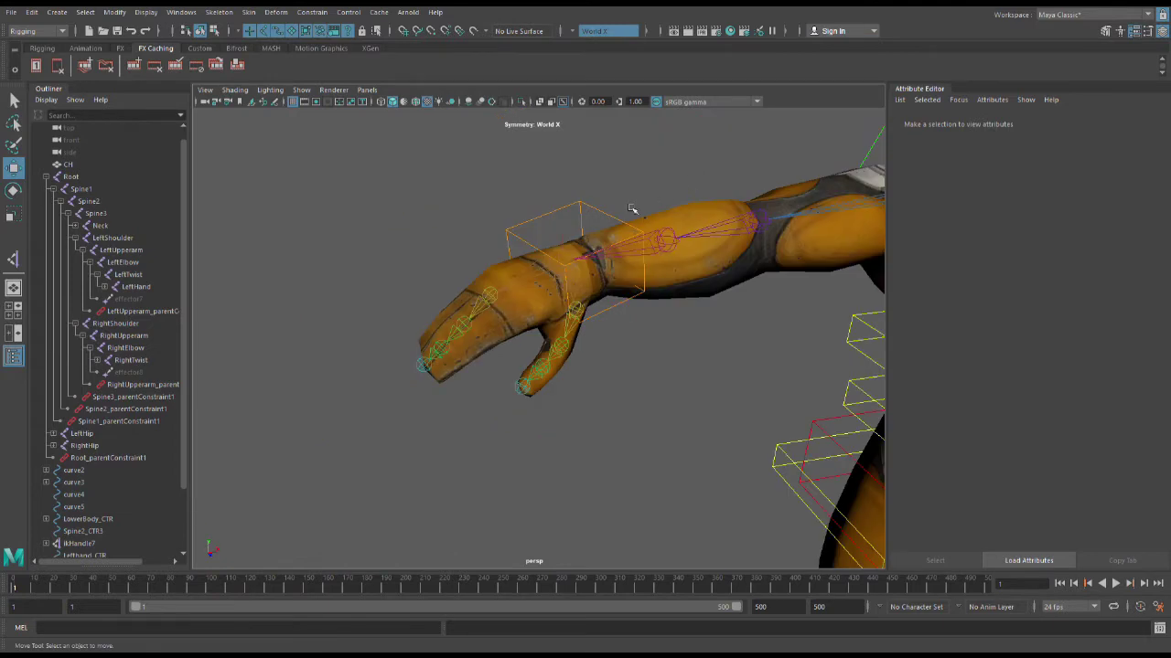
Snap the Lefthand_CTR1 control onto the right wrist joint, at translate X -52.553.
left_click(592, 216)
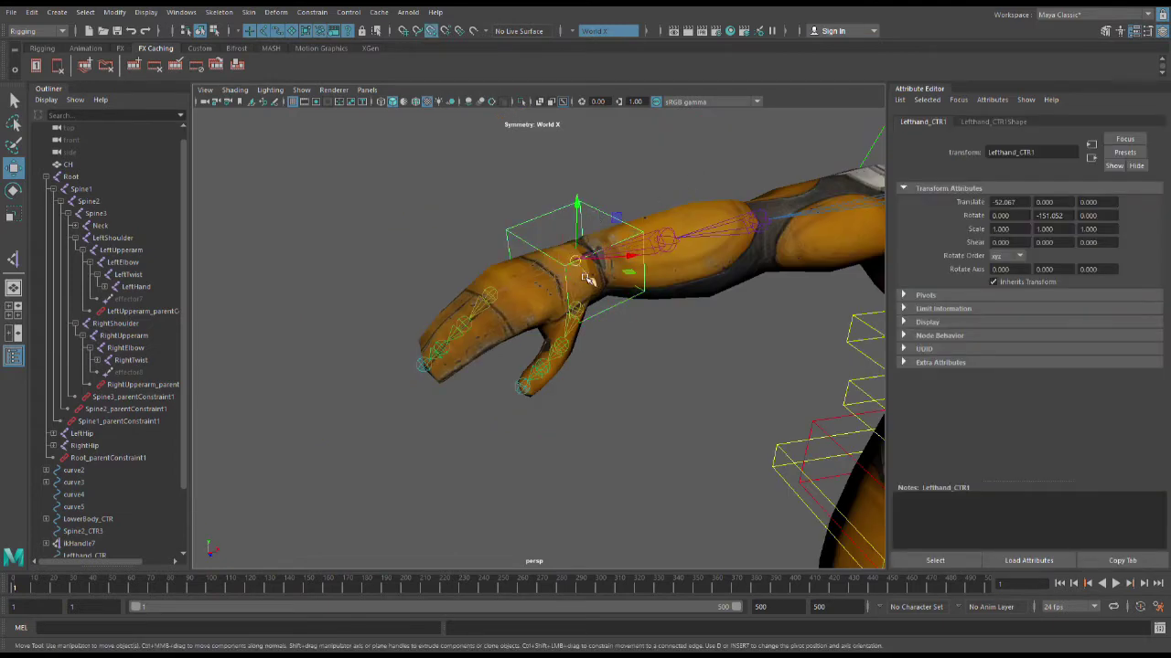
left_click_drag(588, 274, 665, 261)
key("ctrl+z")
scroll(694, 241, "up", 3)
key("f")
scroll(583, 369, "up", 2)
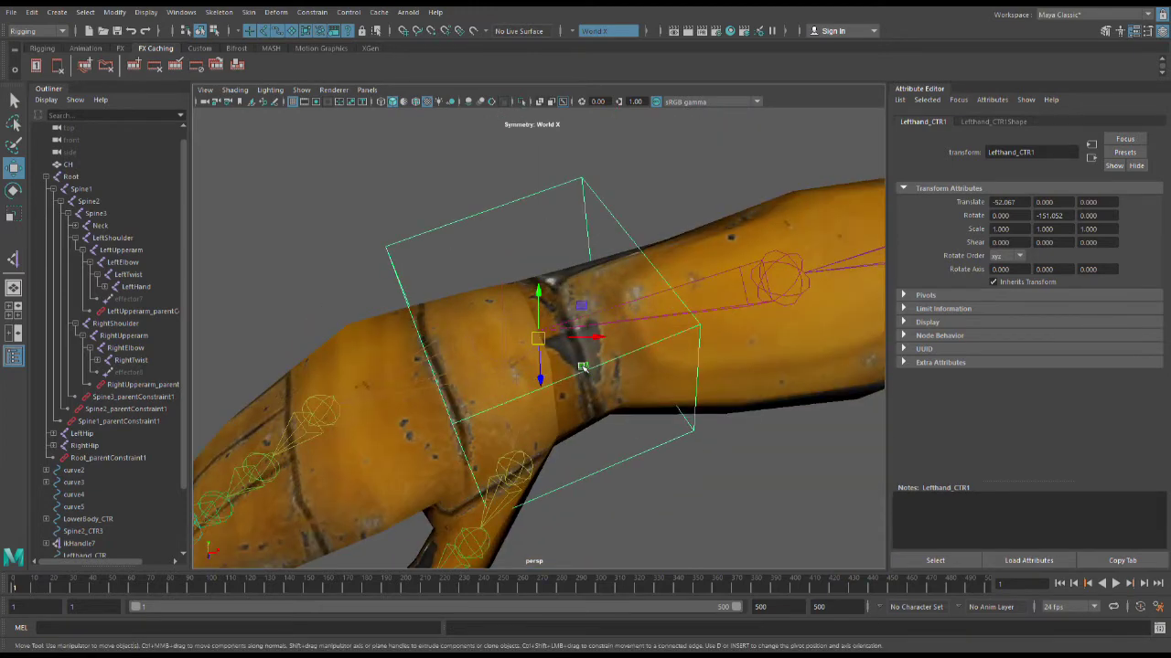
key("v")
mouse_move(537, 344)
left_mouse_down()
mouse_move(505, 377)
mouse_move(519, 349)
left_mouse_up()
scroll(715, 353, "down", 4)
scroll(715, 353, "up", 2)
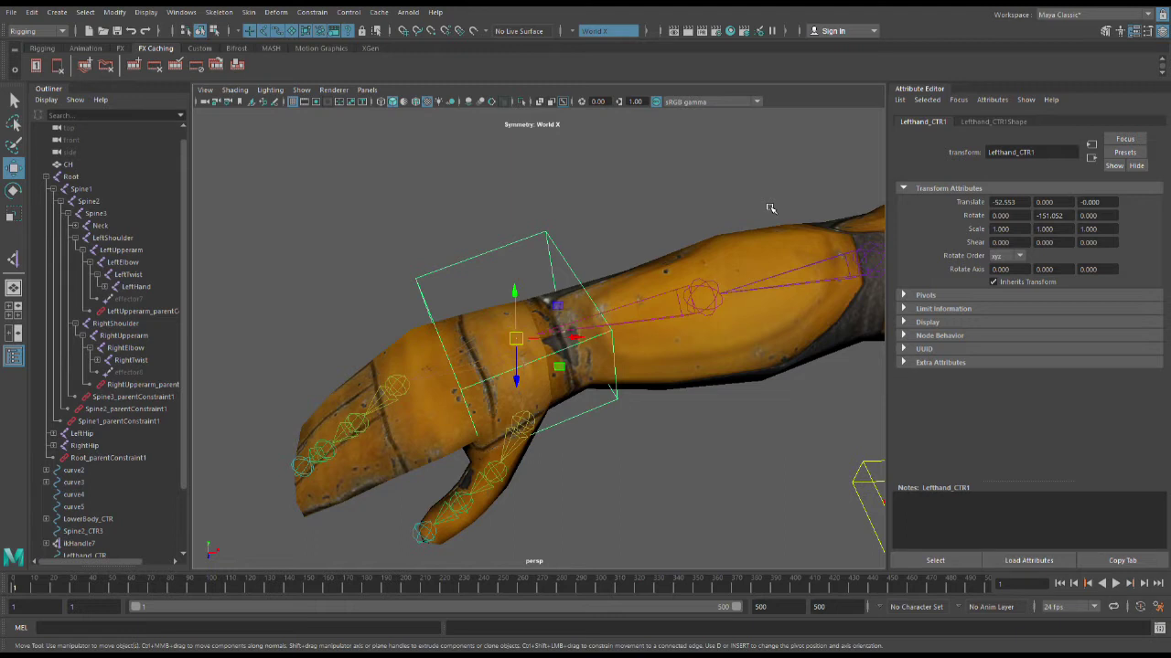
Freeze the transformations of the Lefthand_CTR1 control and reselect it to check its translate and rotate values.
scroll(676, 361, "down", 9)
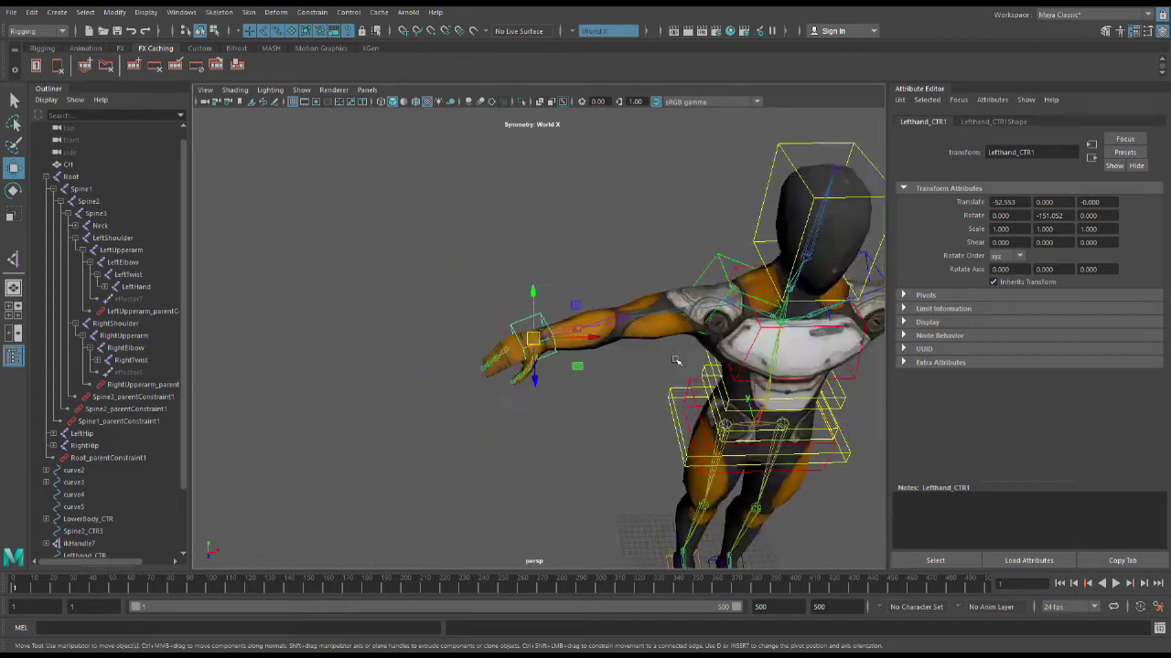
scroll(672, 360, "up", 10)
scroll(610, 358, "down", 10)
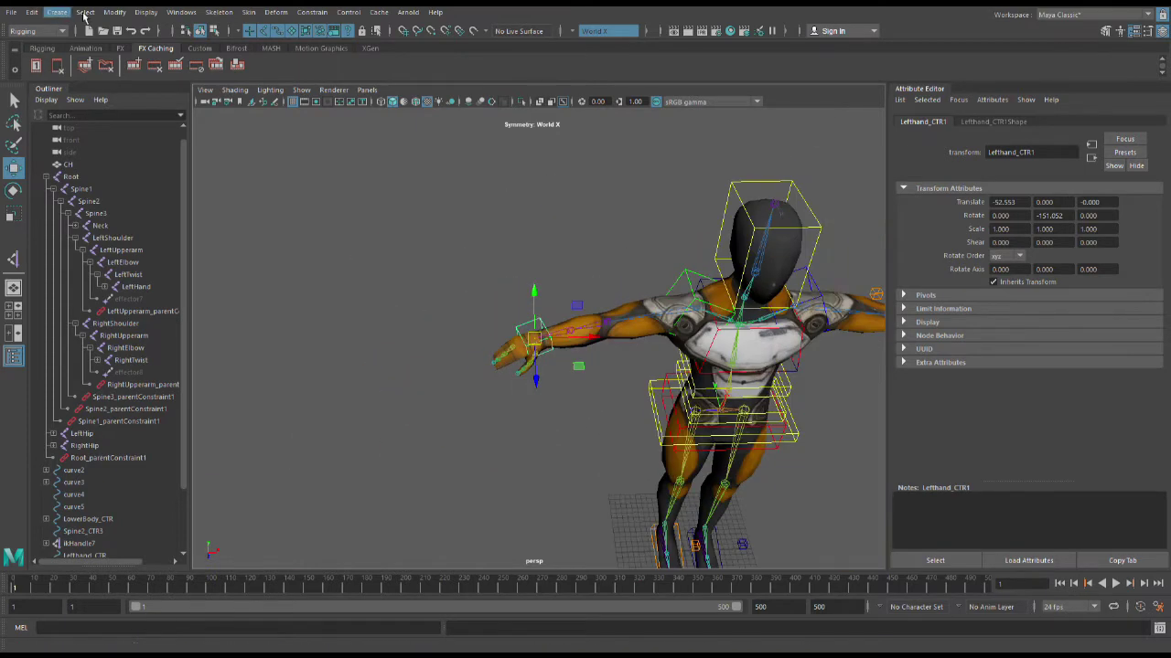
left_click(614, 255)
scroll(544, 343, "up", 5)
scroll(557, 363, "down", 3)
scroll(557, 363, "up", 4)
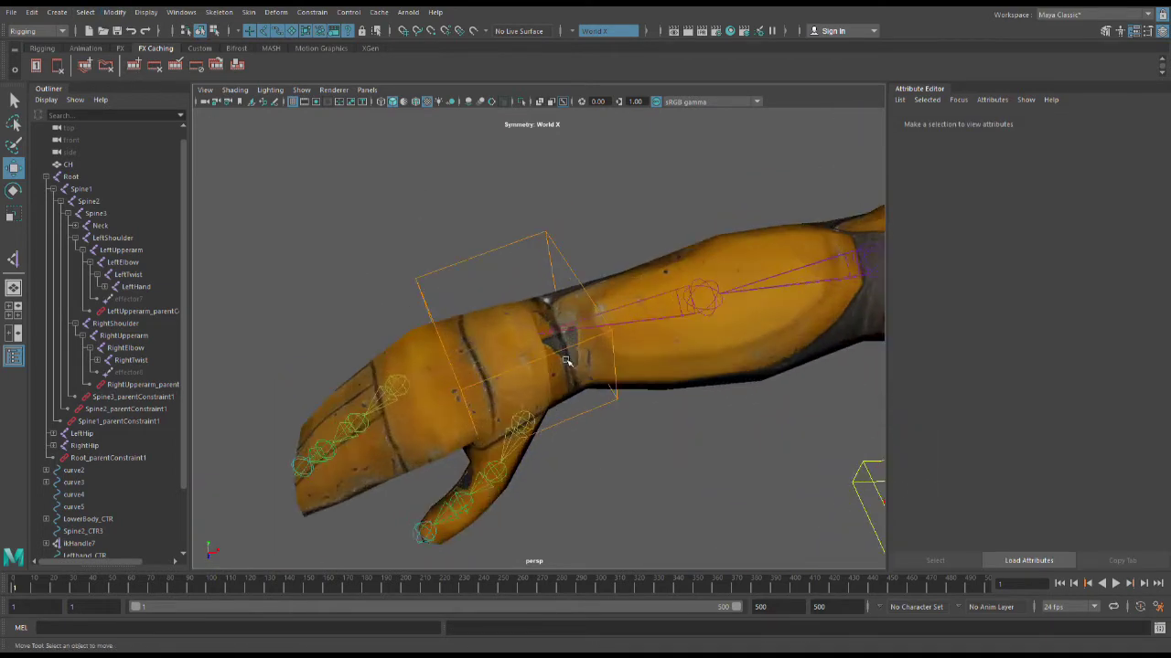
left_click(590, 289)
scroll(625, 299, "up", 3)
scroll(624, 299, "down", 4)
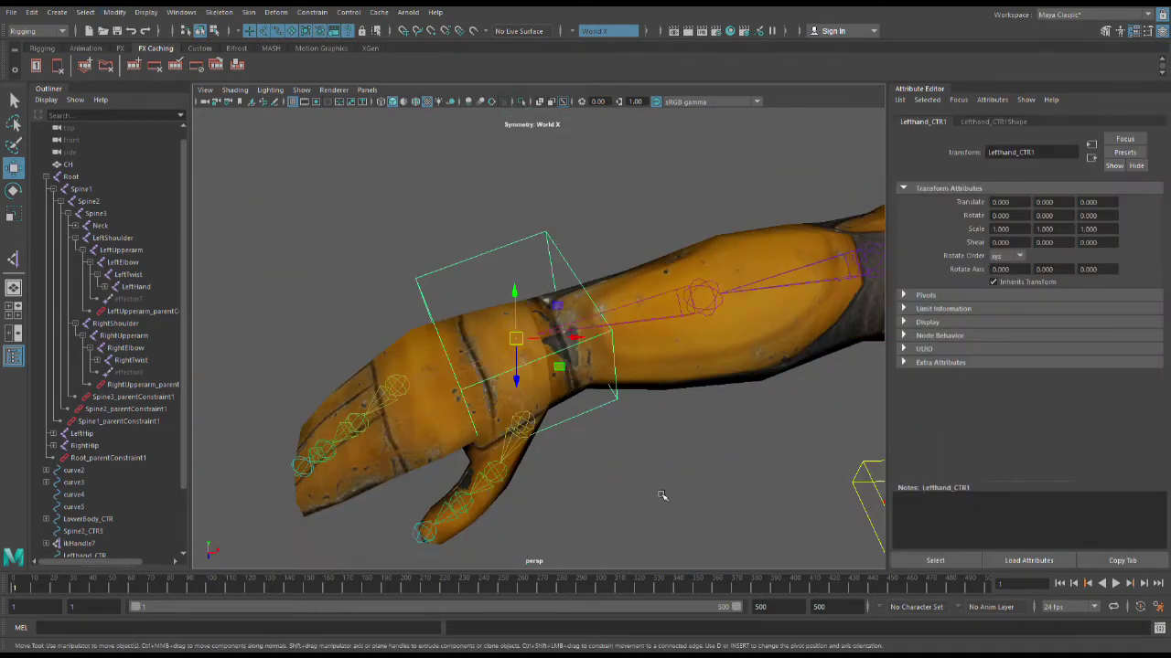
Test the right arm's IK handle by moving it upward from the wrist, and undo the move.
left_click(659, 497)
scroll(631, 471, "up", 5)
left_click(506, 278)
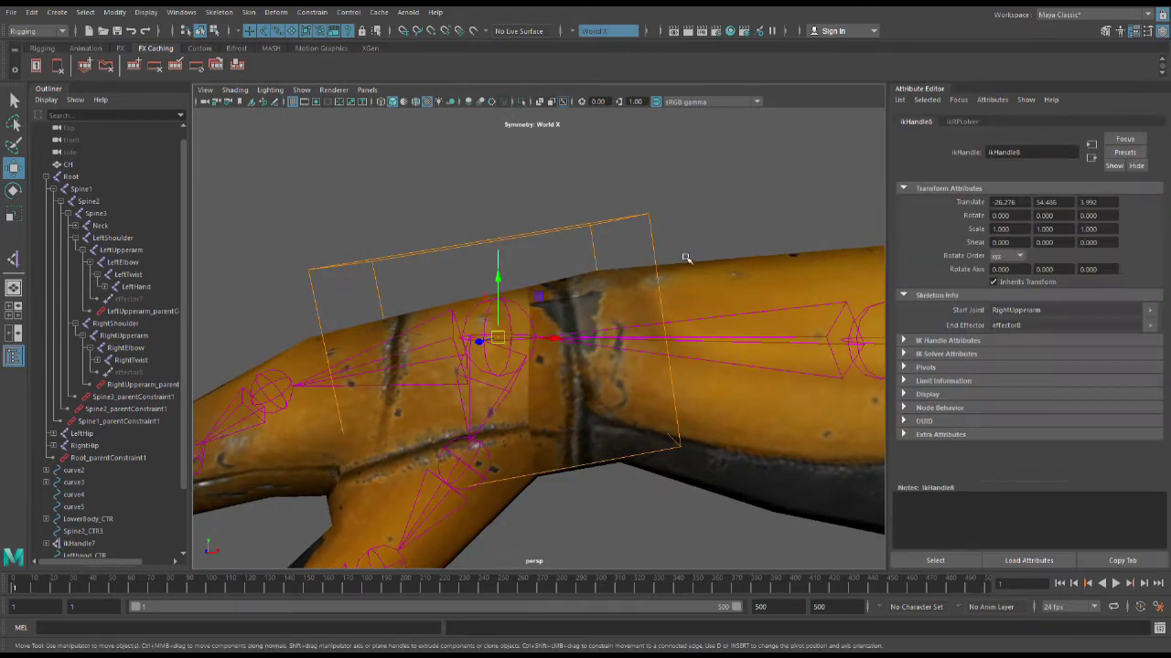
scroll(686, 258, "up", 2)
left_click_drag(489, 281, 521, 194)
key("ctrl+z")
scroll(647, 225, "down", 4)
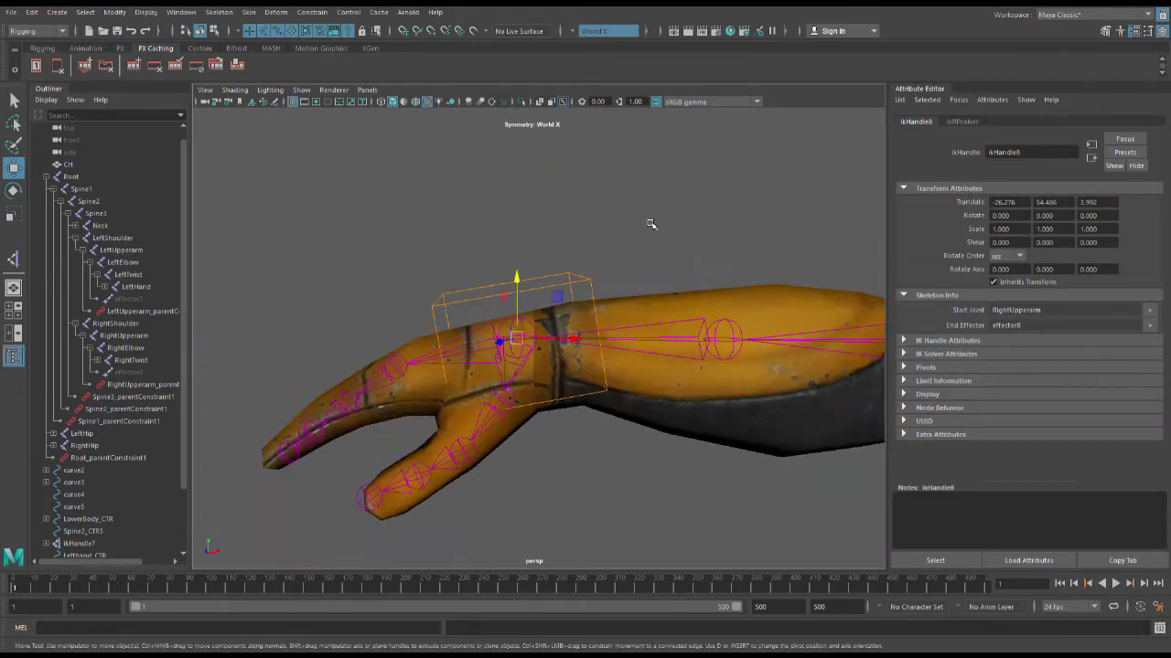
left_click(650, 225)
Point-constrain the right arm's IK handle to the Lefthand_CTR1 control.
scroll(638, 290, "up", 4)
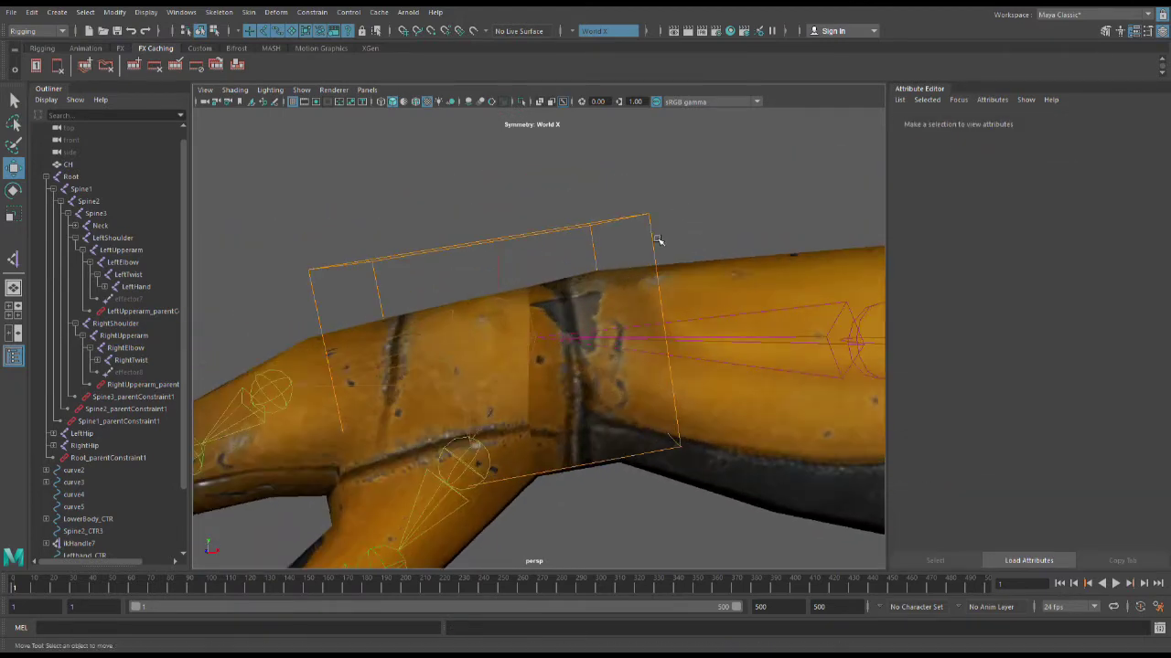
left_click(507, 275)
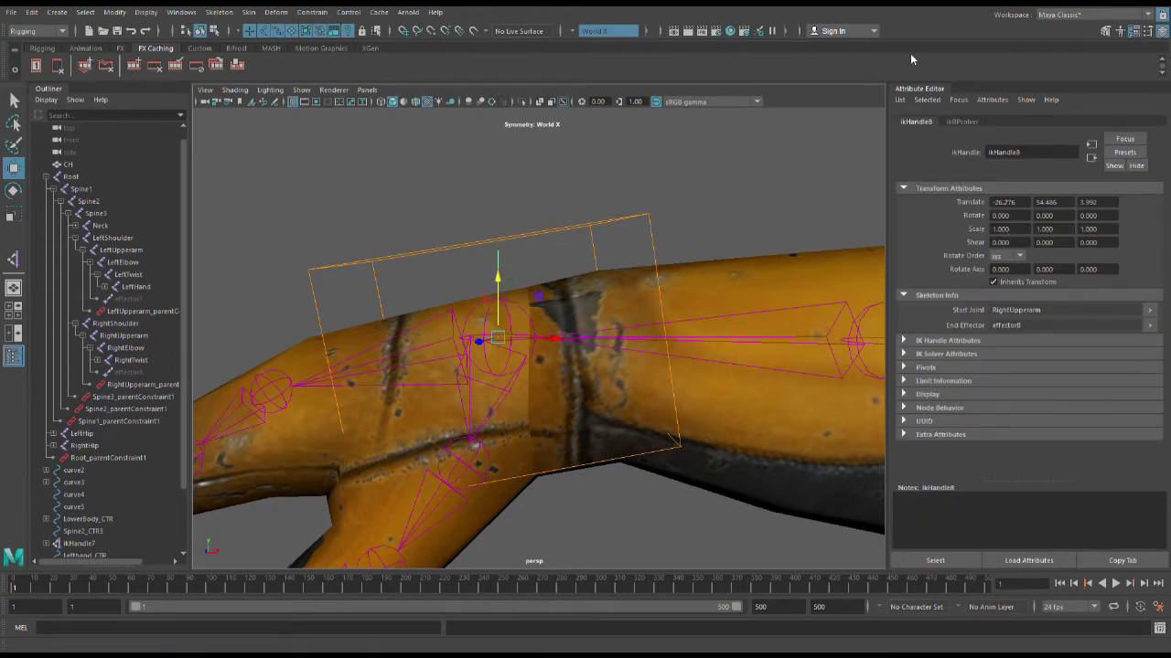
left_click(722, 217)
left_click(660, 240)
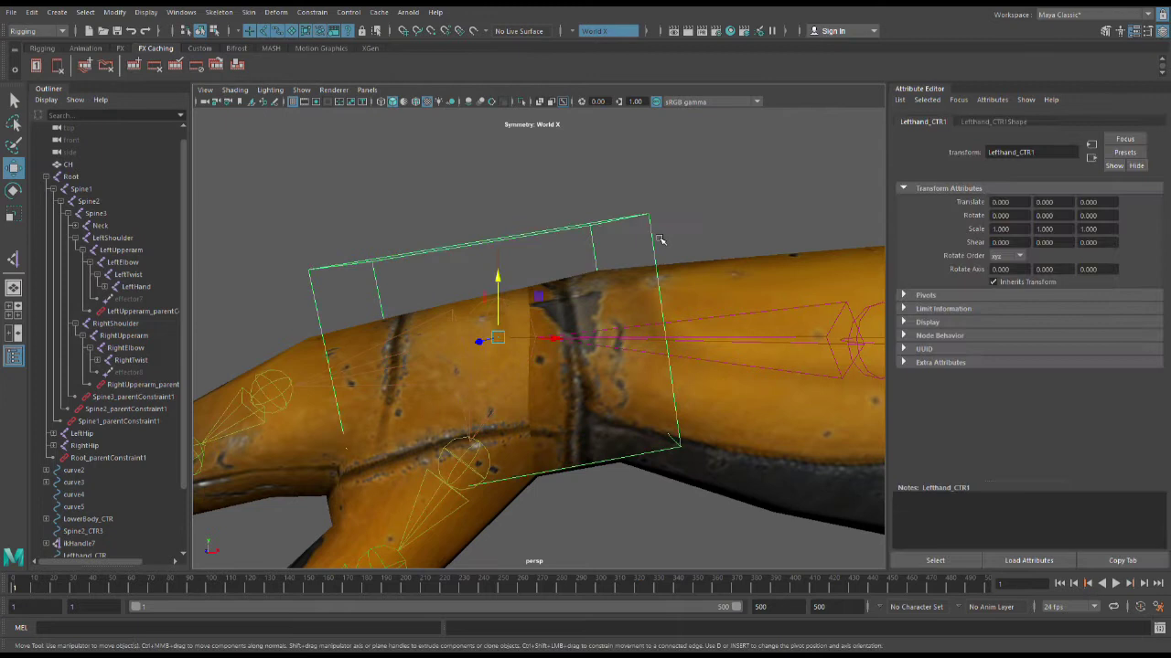
left_click(510, 267)
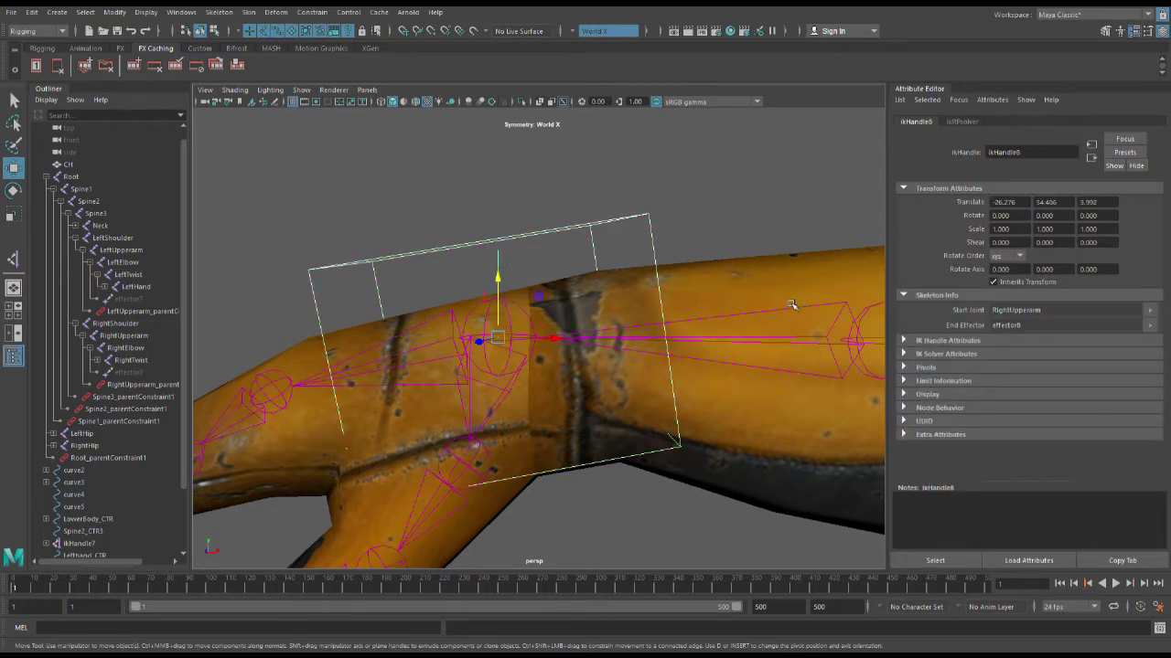
left_click(1069, 93)
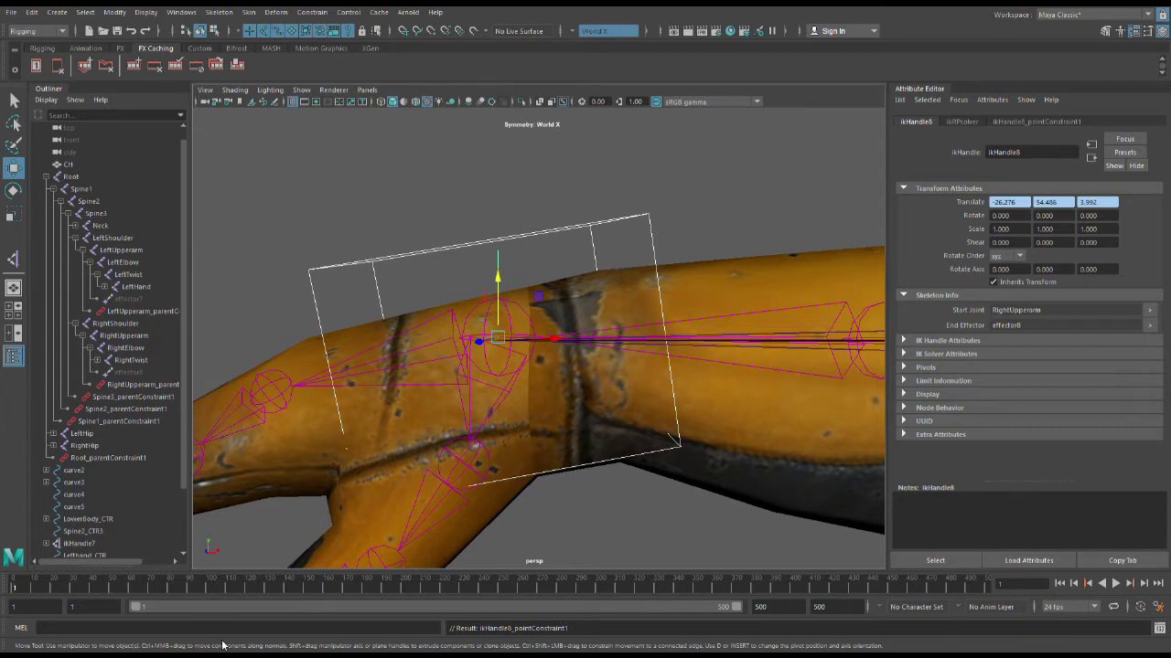
Test the constrained IK handle by moving it up about 1.9 units, and undo the move.
scroll(599, 330, "up", 2)
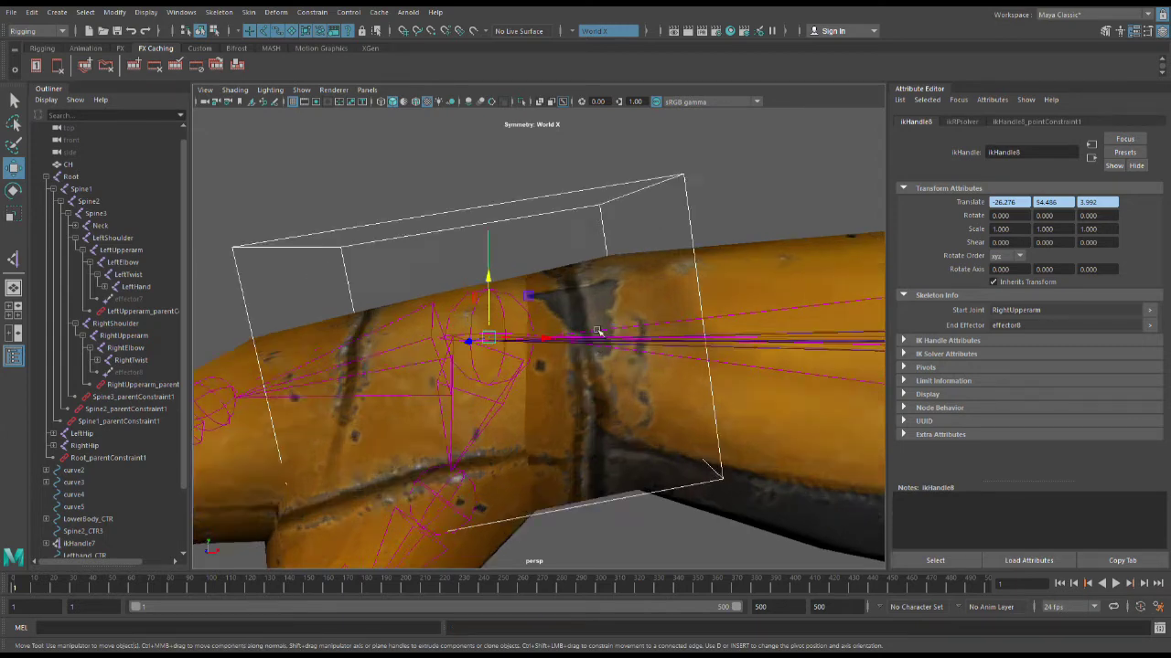
scroll(600, 329, "down", 6)
scroll(596, 342, "up", 2)
left_click_drag(524, 296, 525, 227)
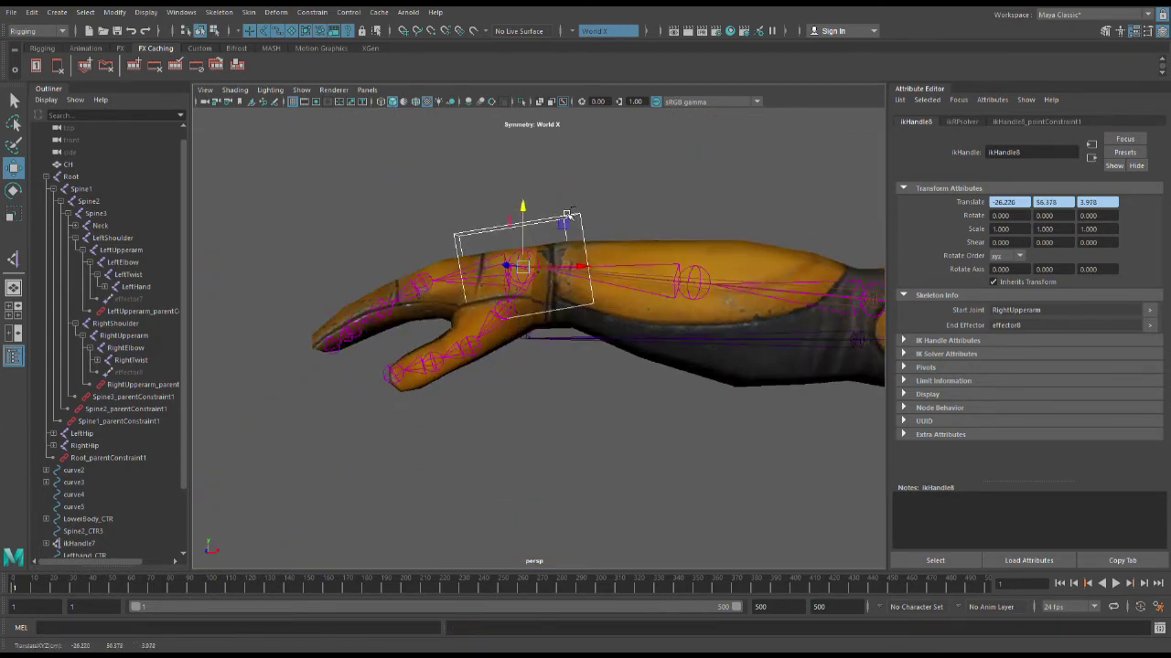
key("ctrl+z")
Test whether Lefthand_CTR1 drives the right arm by moving it up about 3.5 units, and undo the move.
left_click(628, 294)
left_click(583, 300)
left_click_drag(521, 279, 553, 154)
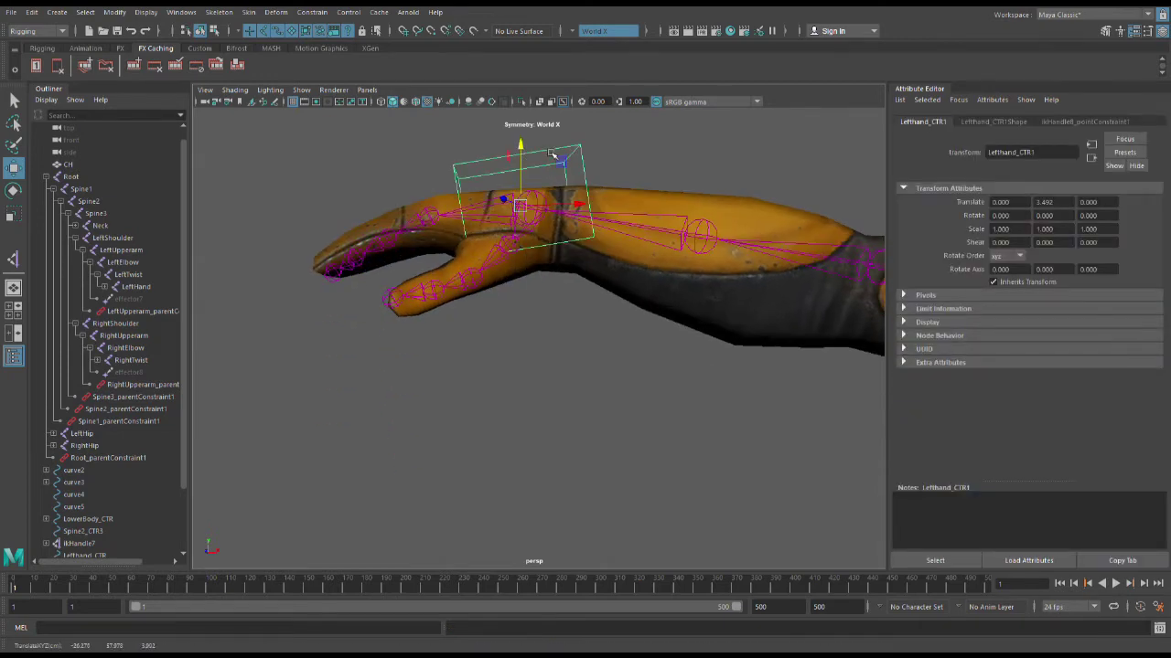
key("ctrl+z")
left_click(633, 236)
Test-rotate the Lefthand_CTR1 control about 27.9 degrees around Z at the right wrist, and undo the rotation.
scroll(621, 282, "down", 5)
scroll(619, 285, "up", 3)
left_click_drag(616, 292, 598, 379, "alt")
scroll(546, 336, "up", 5)
scroll(546, 336, "up", 4)
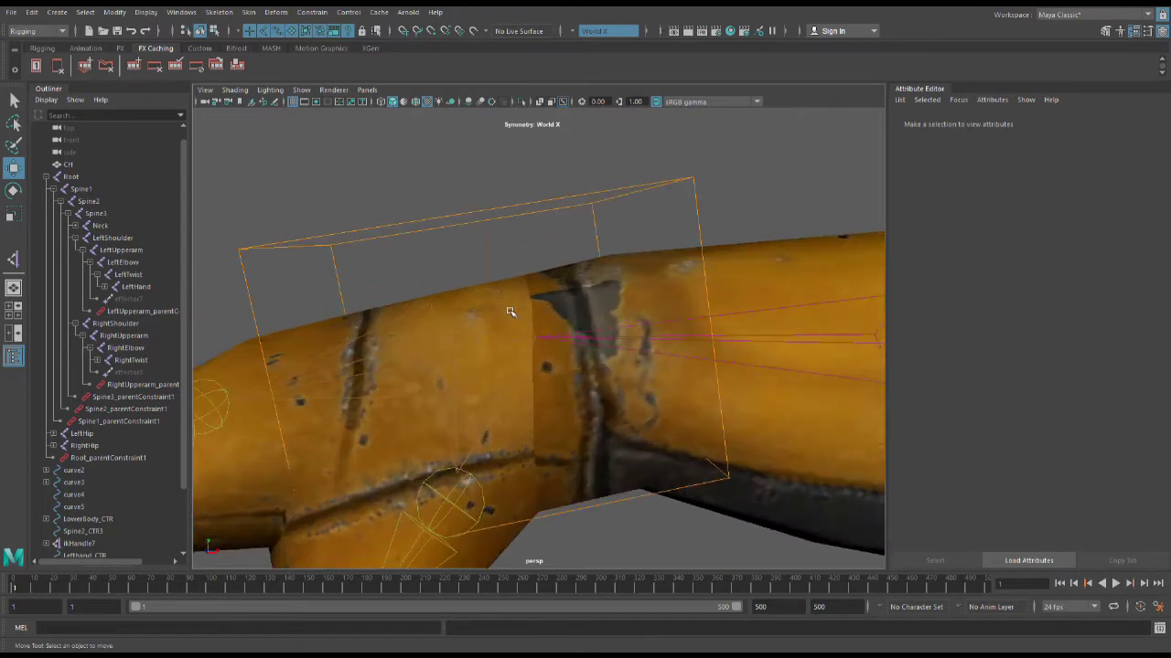
left_click(553, 212)
key("e")
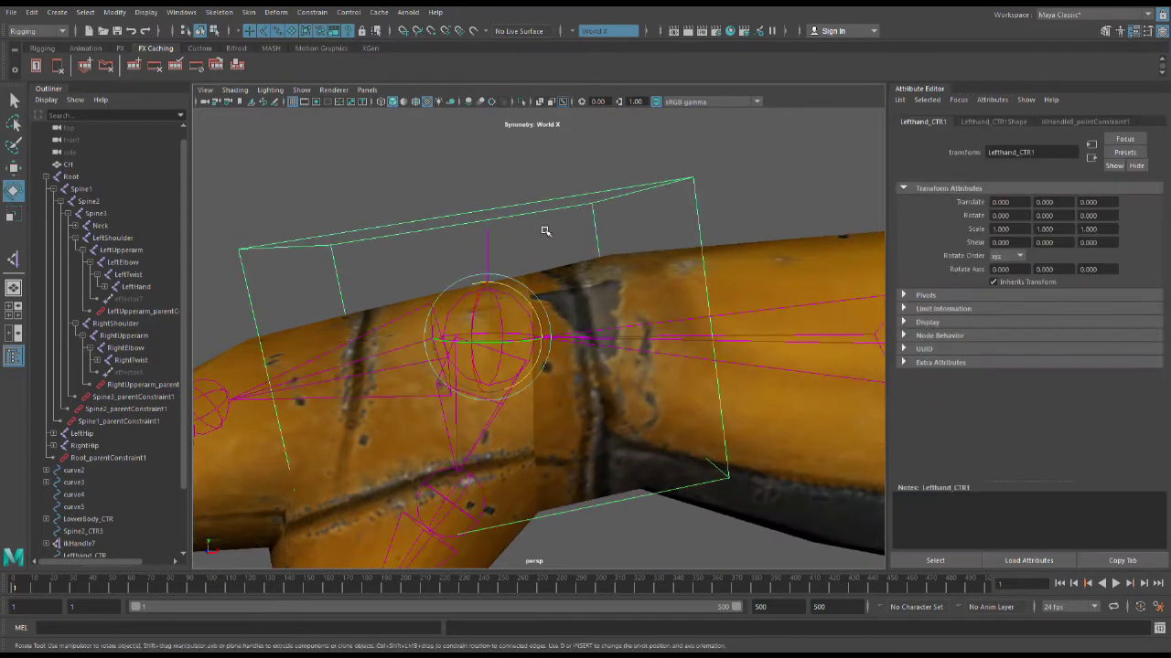
left_click_drag(503, 293, 466, 271)
key("ctrl+z")
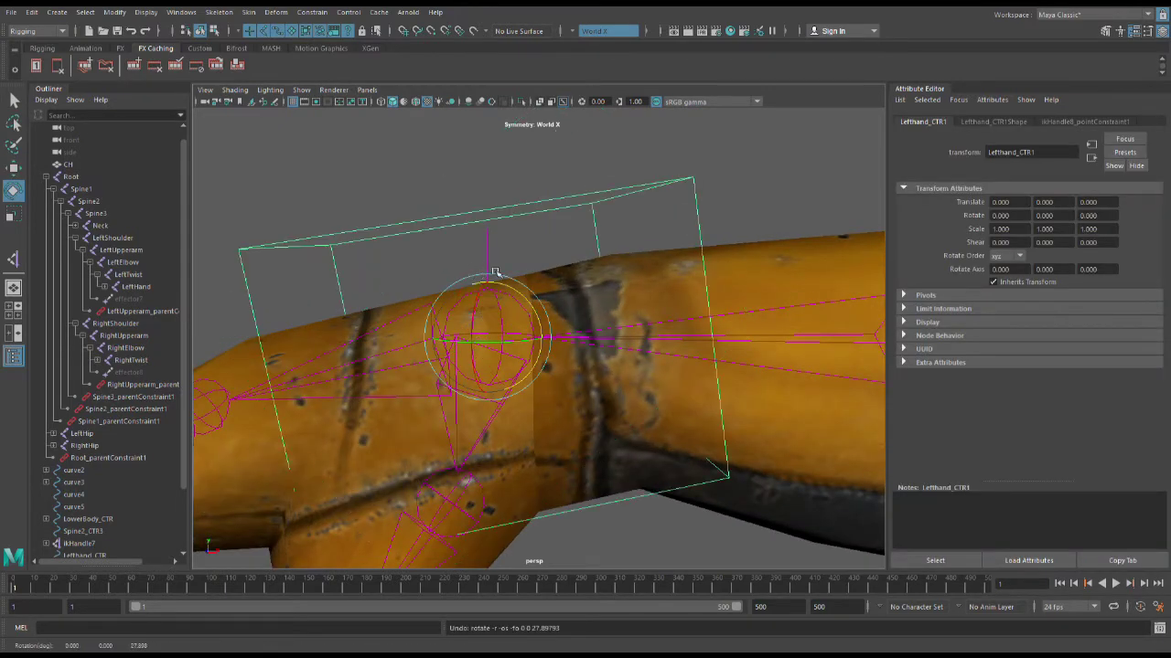
Inspect the right wrist joint close up and leave the Lefthand_CTR1 control around it selected.
scroll(637, 257, "down", 5)
scroll(680, 246, "up", 3)
left_click(679, 251)
scroll(530, 327, "up", 3)
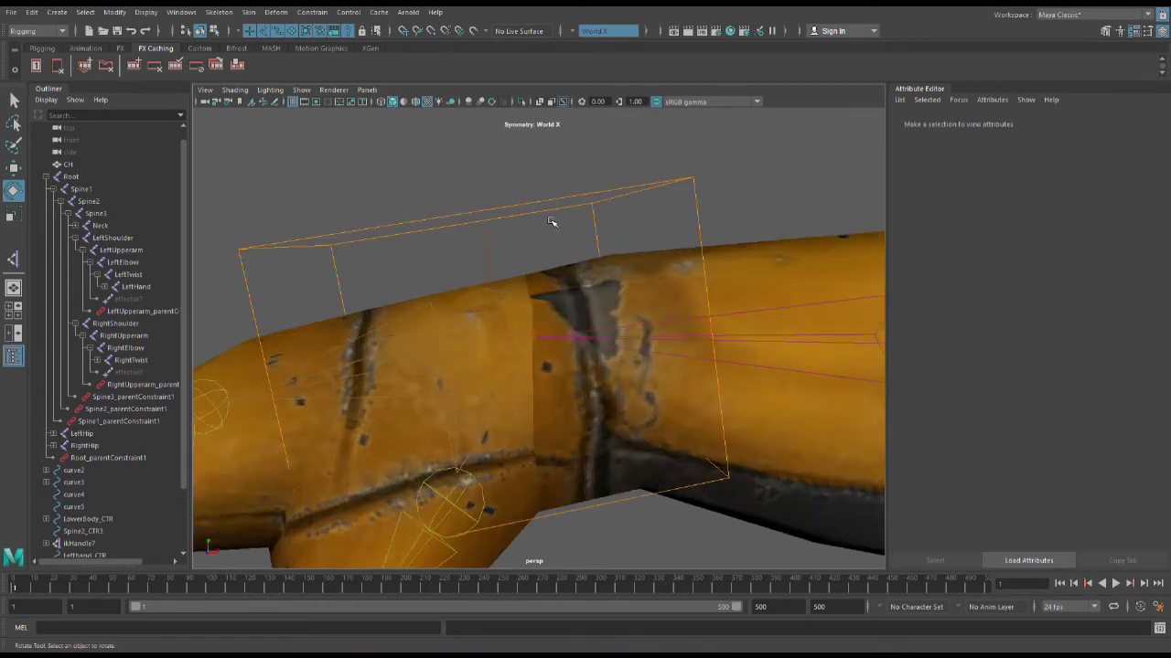
scroll(499, 302, "up", 2)
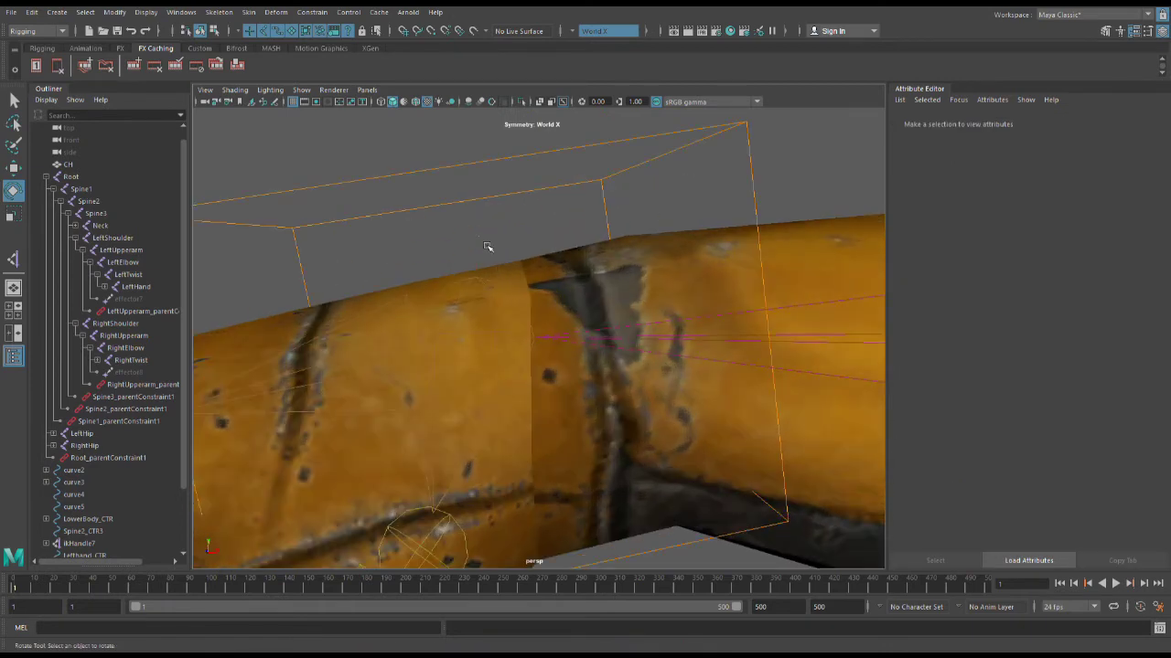
left_click(479, 226)
left_click(534, 163)
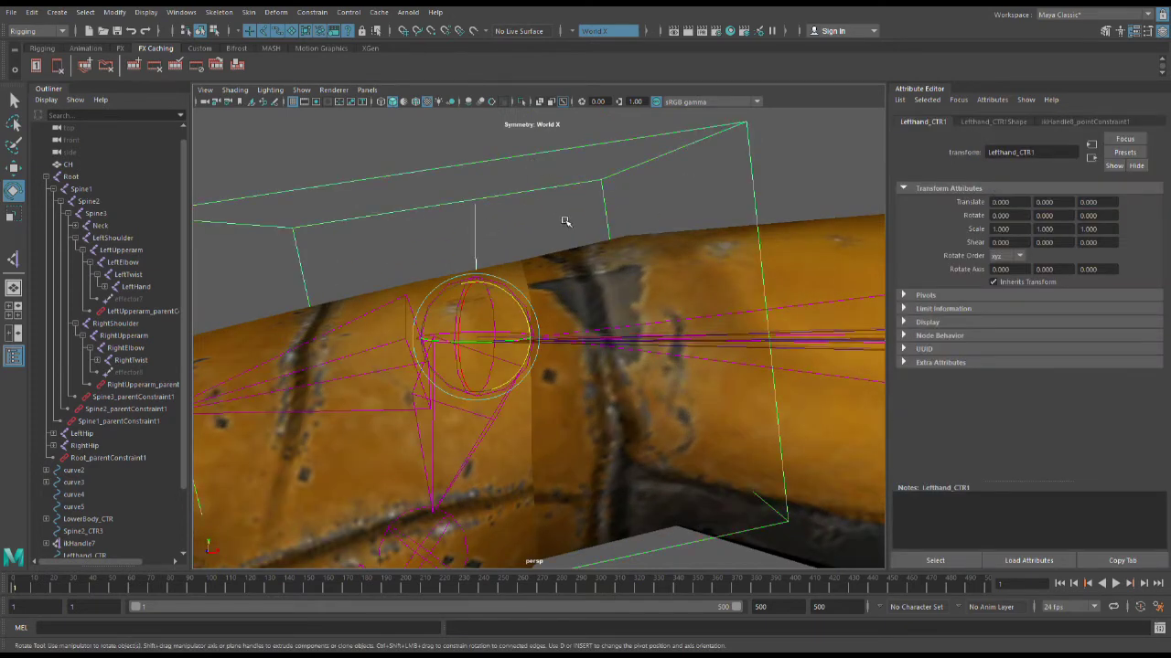
scroll(582, 246, "down", 4)
left_click(618, 255)
left_click(618, 258)
scroll(515, 293, "up", 3)
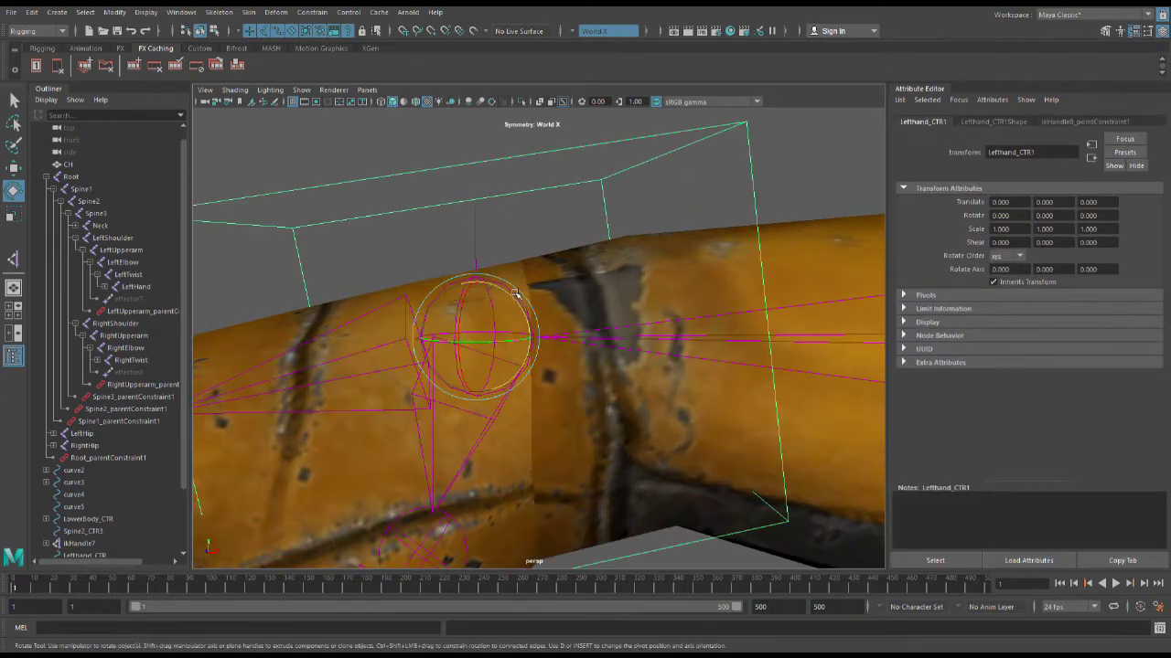
left_click(534, 228)
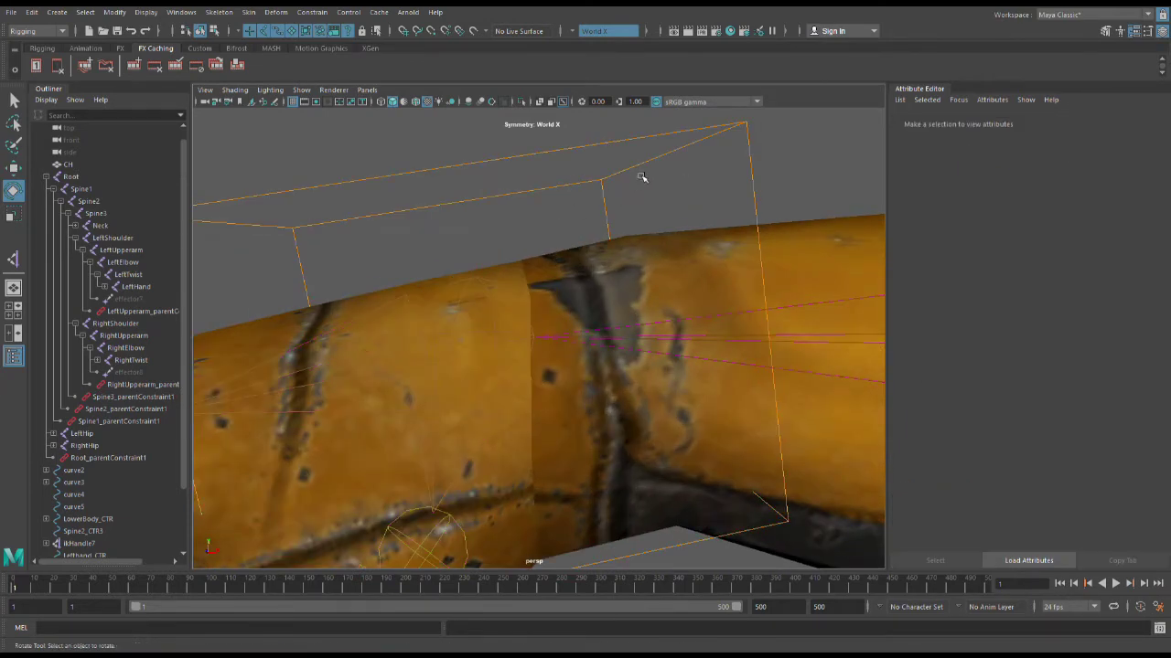
left_click(632, 146)
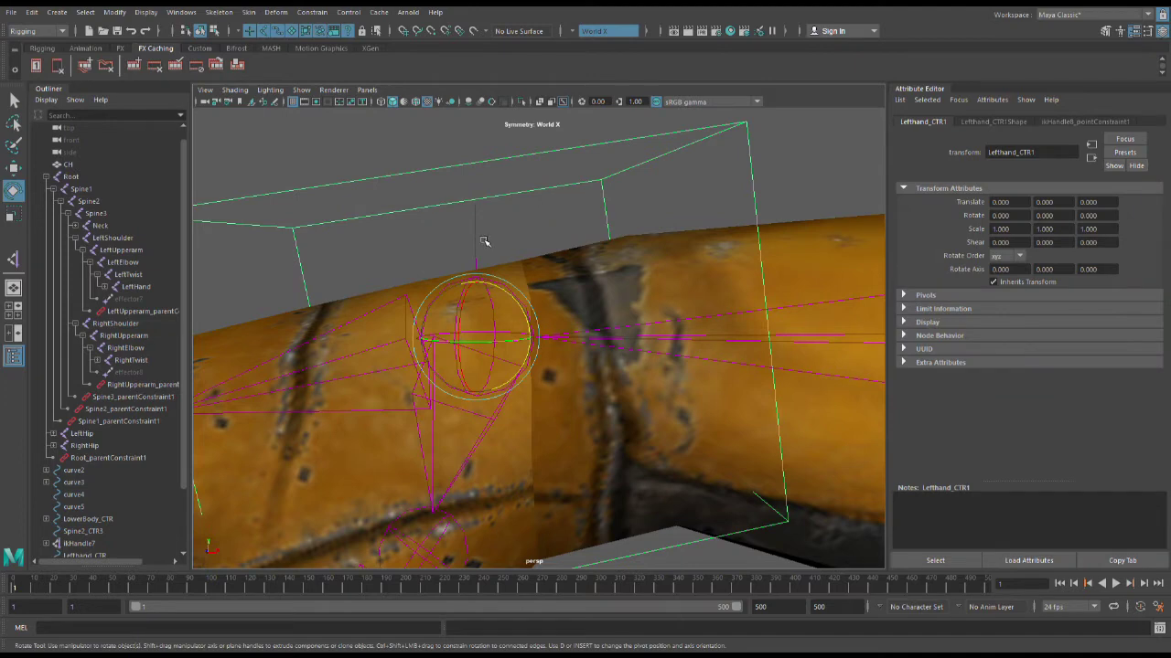
Orient-constrain the right arm's IK handle to the Lefthand_CTR1 control.
left_click(483, 241)
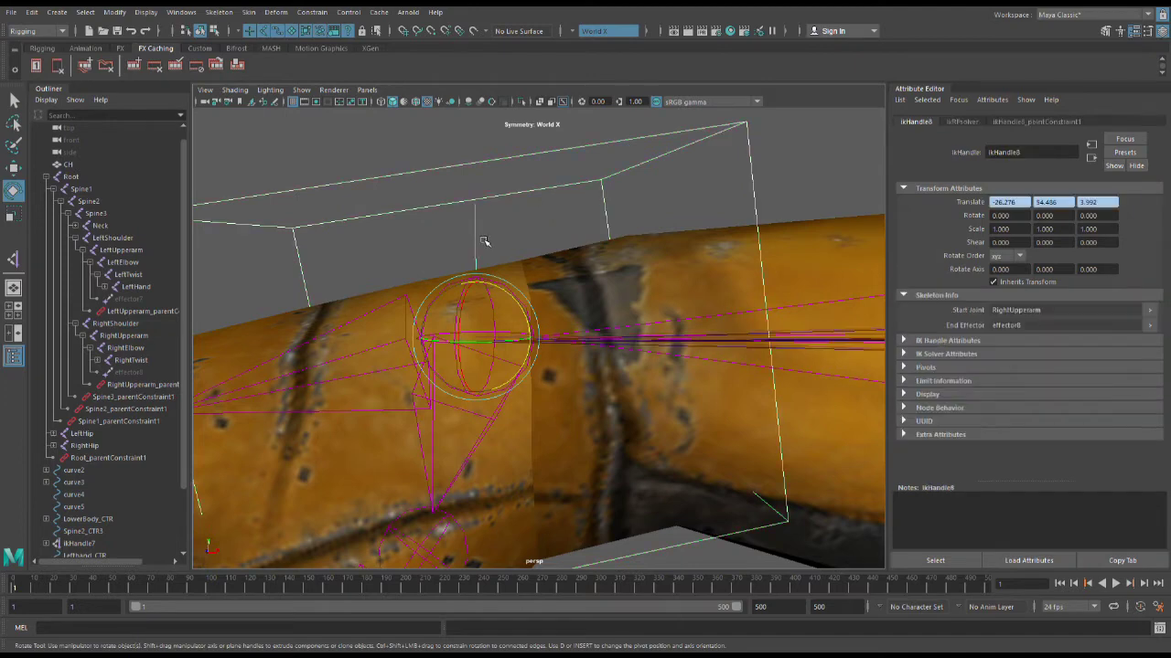
left_click(994, 102)
left_click(594, 158)
Test-rotate the Lefthand_CTR1 control to about -8, -14 and -74 degrees at the right wrist, and undo the rotation.
scroll(595, 159, "down", 5)
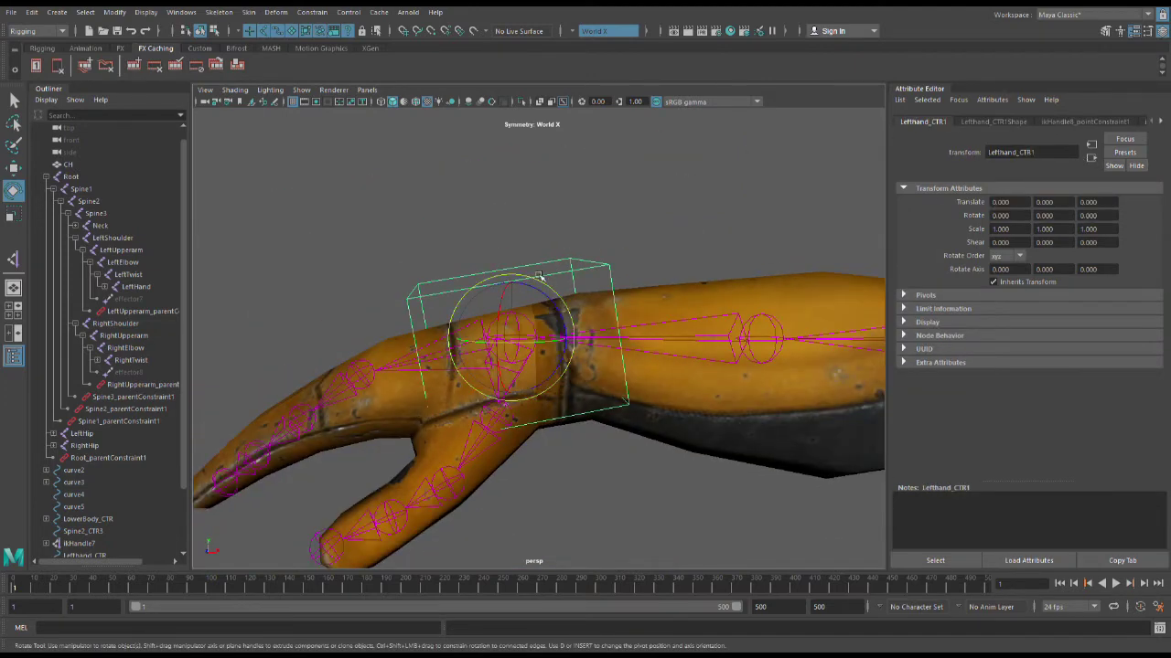
left_click_drag(540, 276, 590, 313)
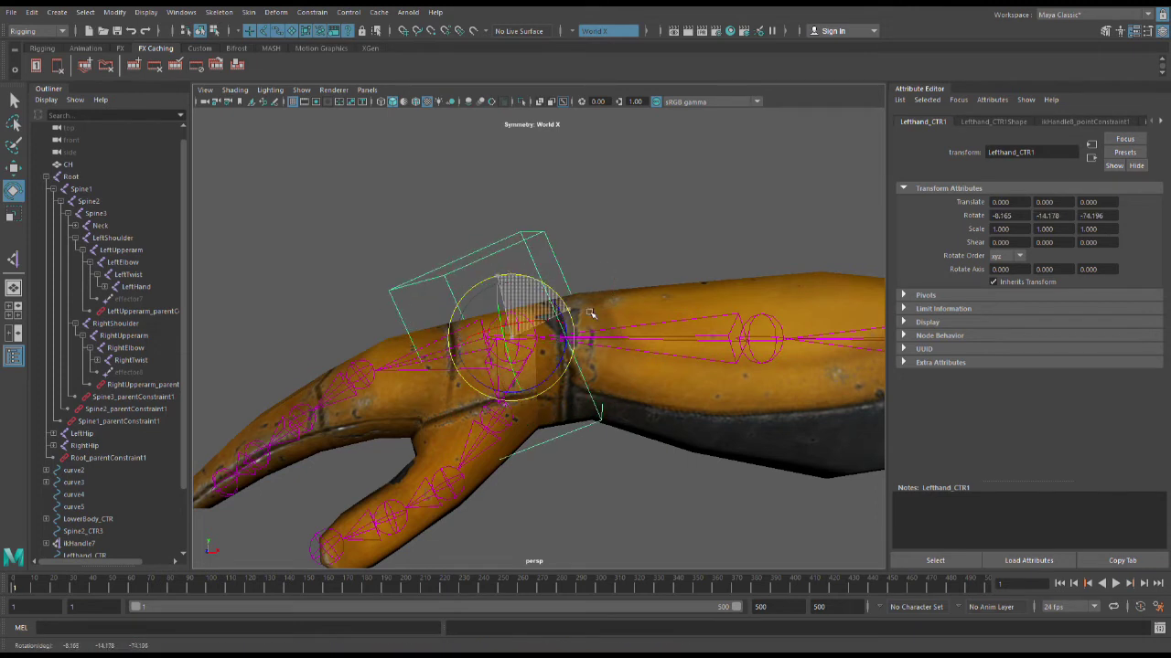
key("ctrl+z")
key("ctrl+z")
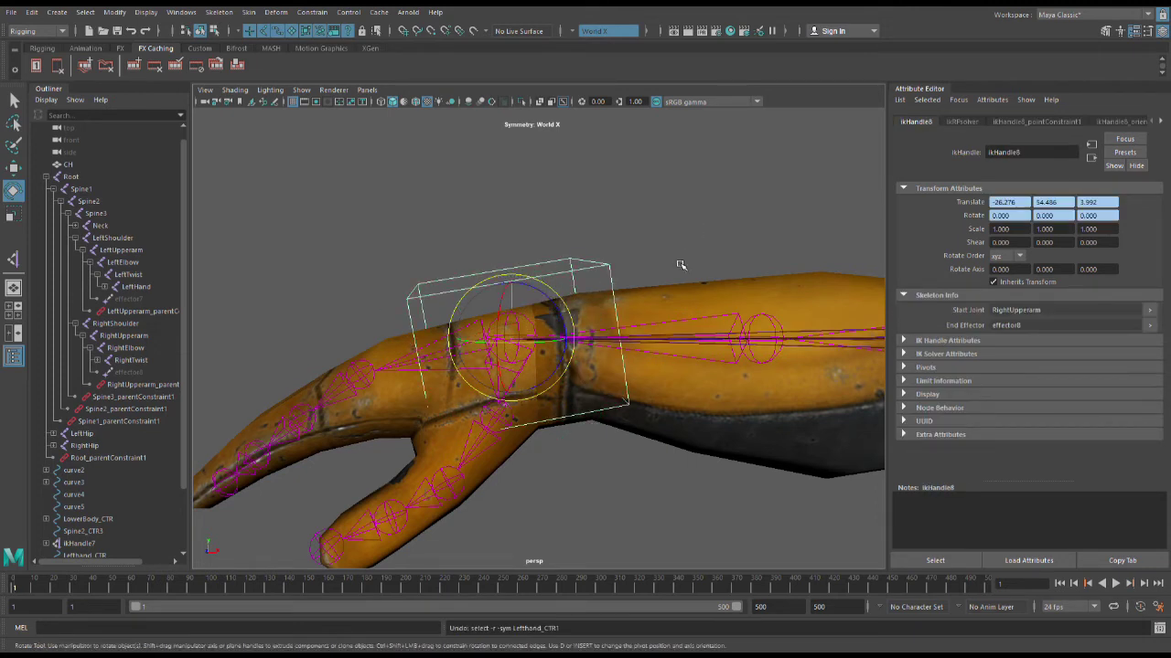
Try another freehand rotation at the right wrist and undo it.
left_click(680, 266)
left_click(528, 331)
left_click_drag(526, 291, 562, 335)
key("ctrl+z")
scroll(553, 311, "up", 2)
left_click(608, 258)
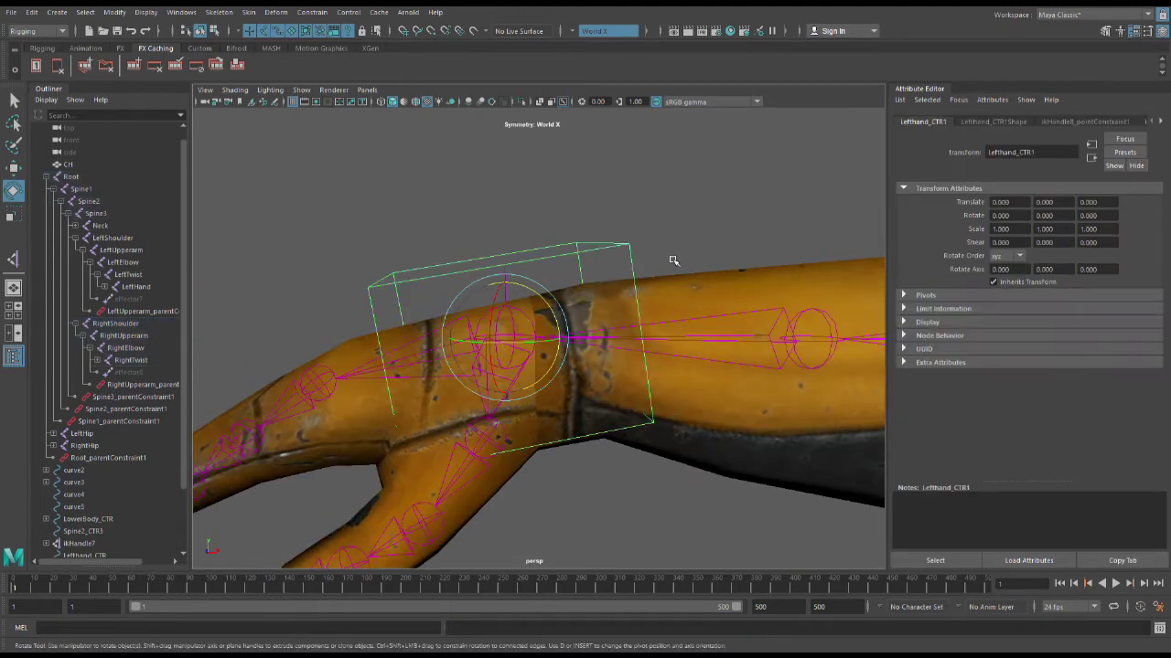
left_click(674, 260)
scroll(539, 298, "up", 3)
left_click(481, 226)
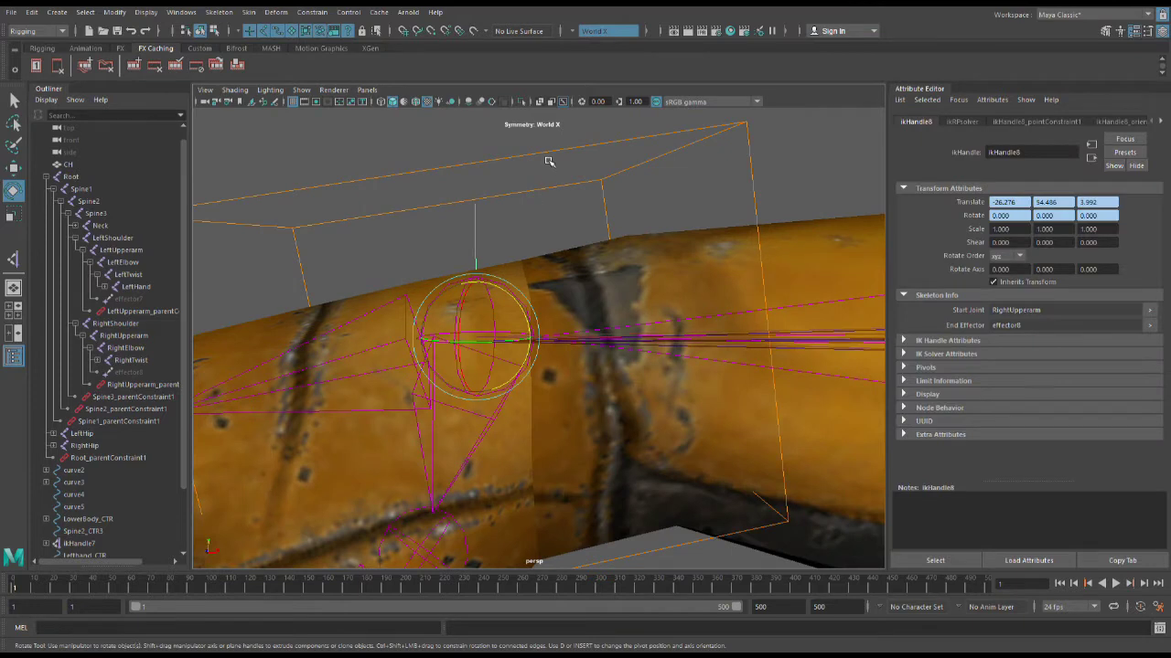
key("ctrl+z")
key("ctrl+z")
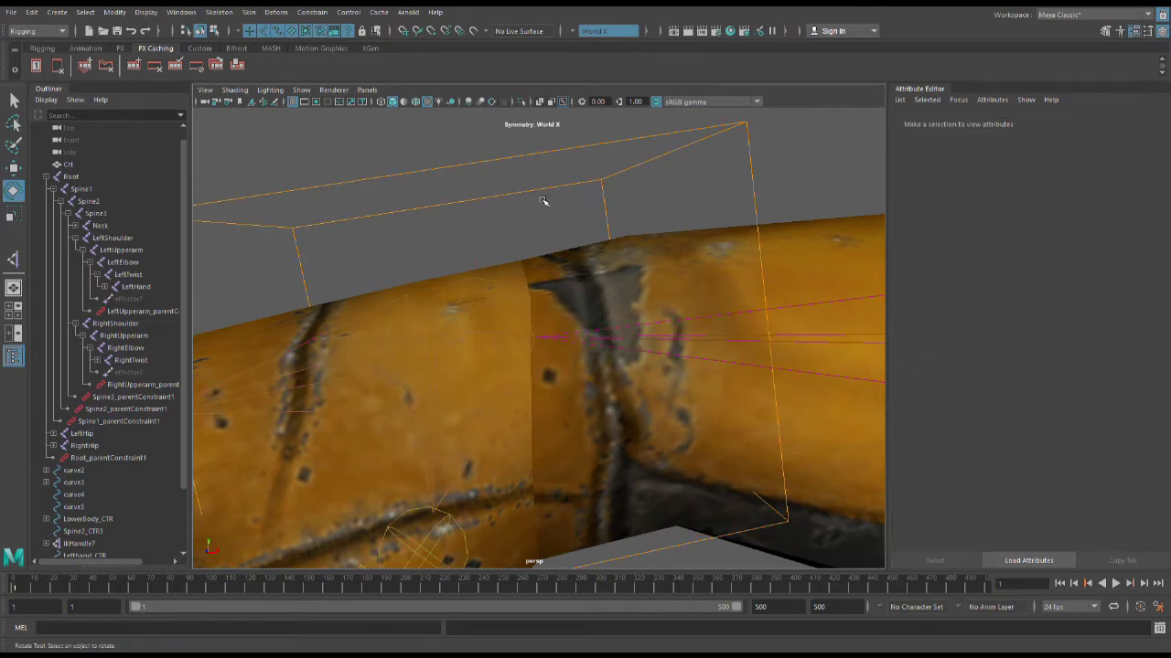
key("ctrl+z")
key("ctrl+z")
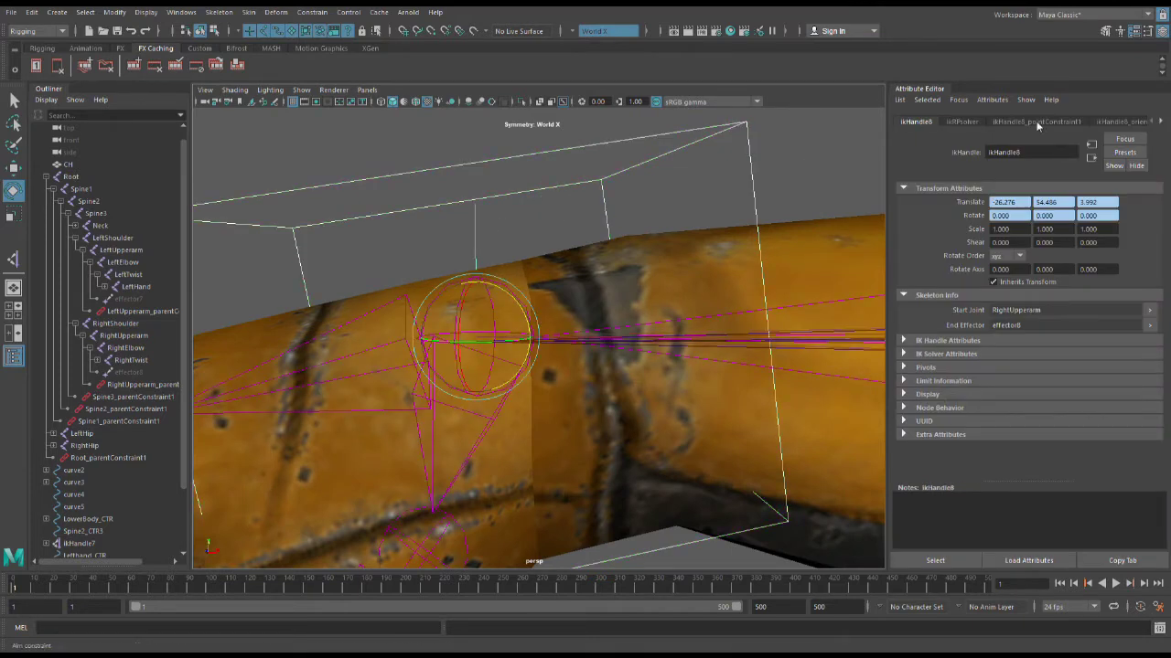
key("ctrl+z")
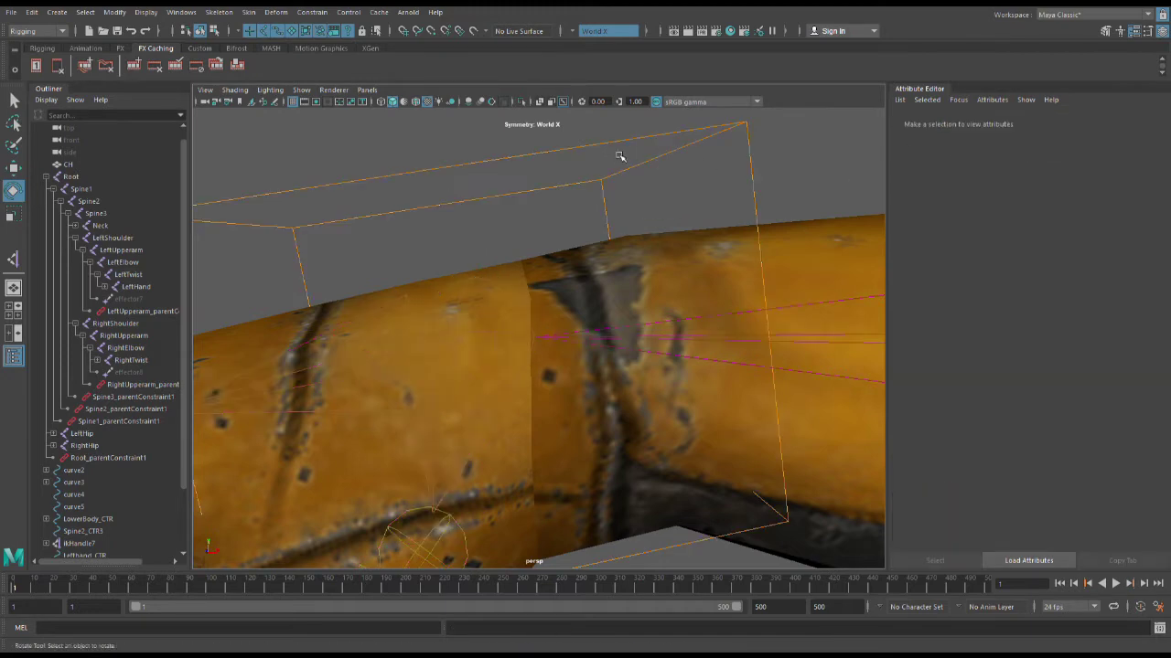
Test-rotate the Lefthand_CTR1 control once more at the right wrist, and undo the rotation and its selection.
key("ctrl+z")
scroll(631, 190, "down", 4)
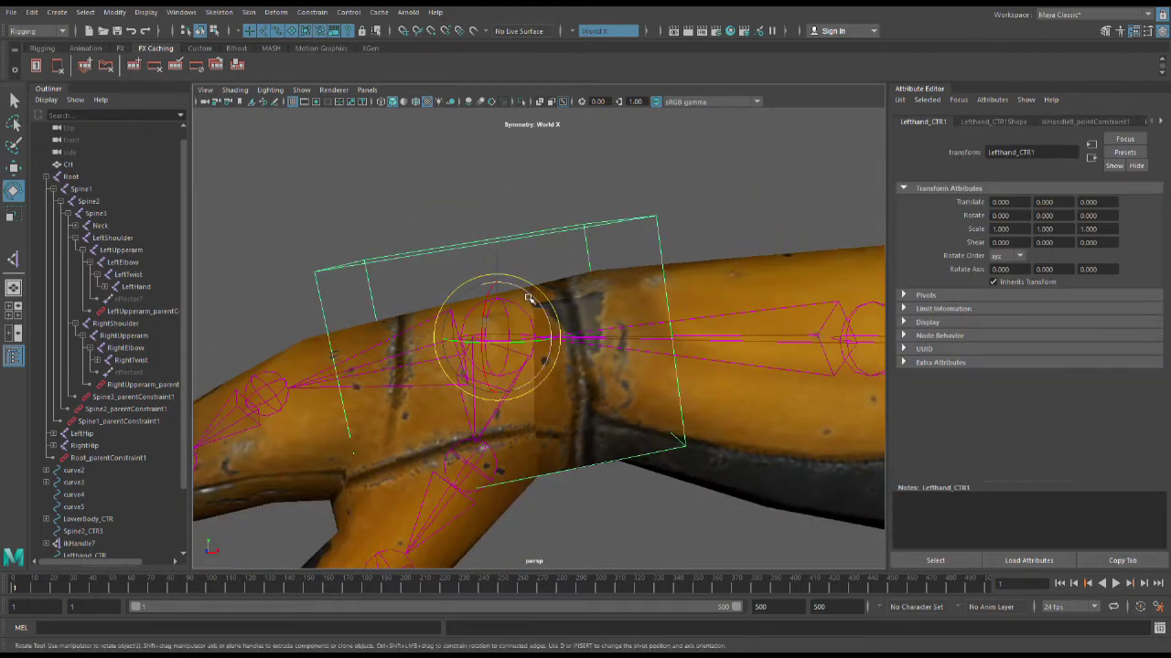
left_click_drag(530, 297, 546, 325)
key("ctrl+z")
key("ctrl+z")
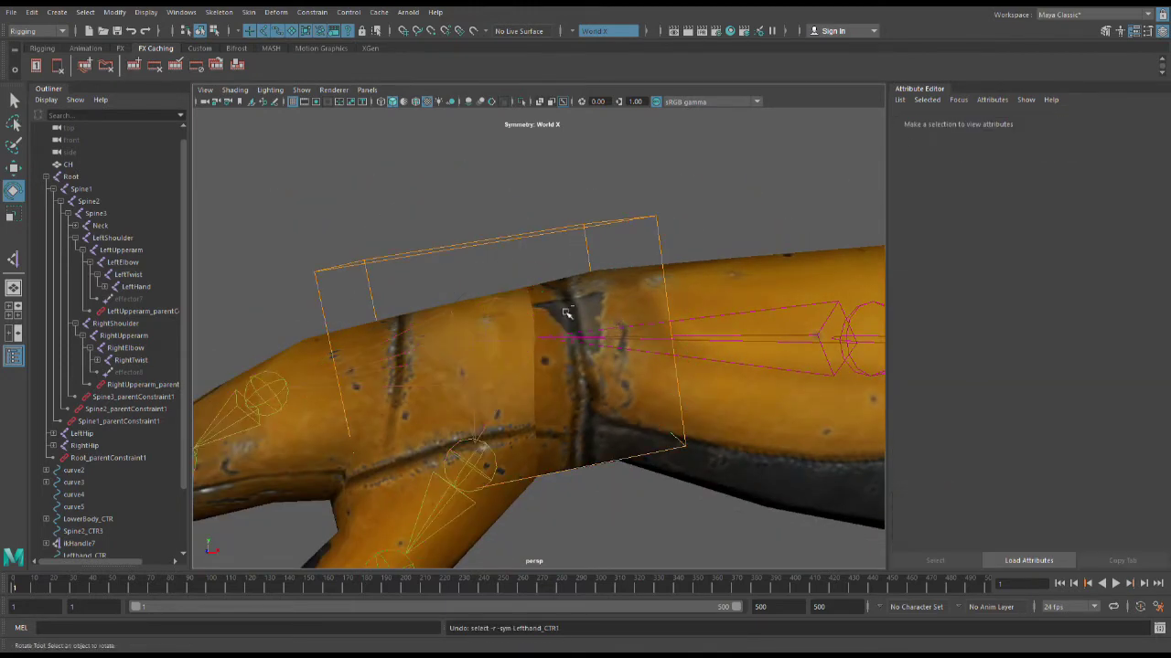
Orient-constrain the Lefthand_CTR1 control to the right arm's IK handle, and test-rotate the control about -45.9 degrees around Z.
left_click(500, 269)
left_click(569, 239, "shift")
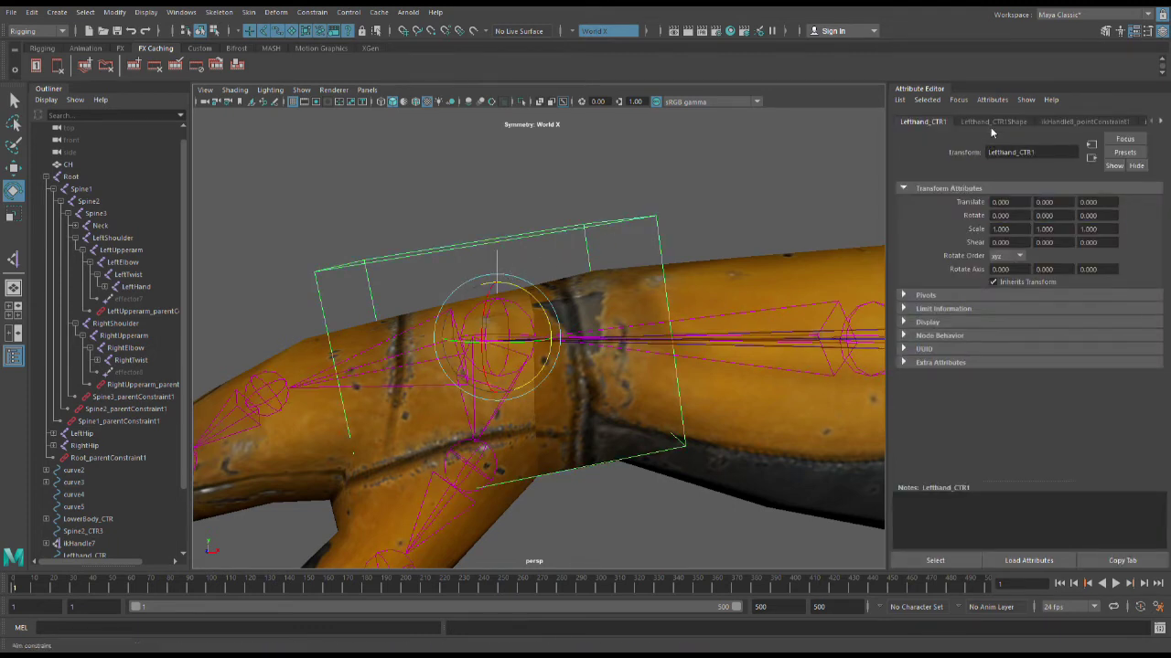
key("ctrl+z")
left_click(624, 231)
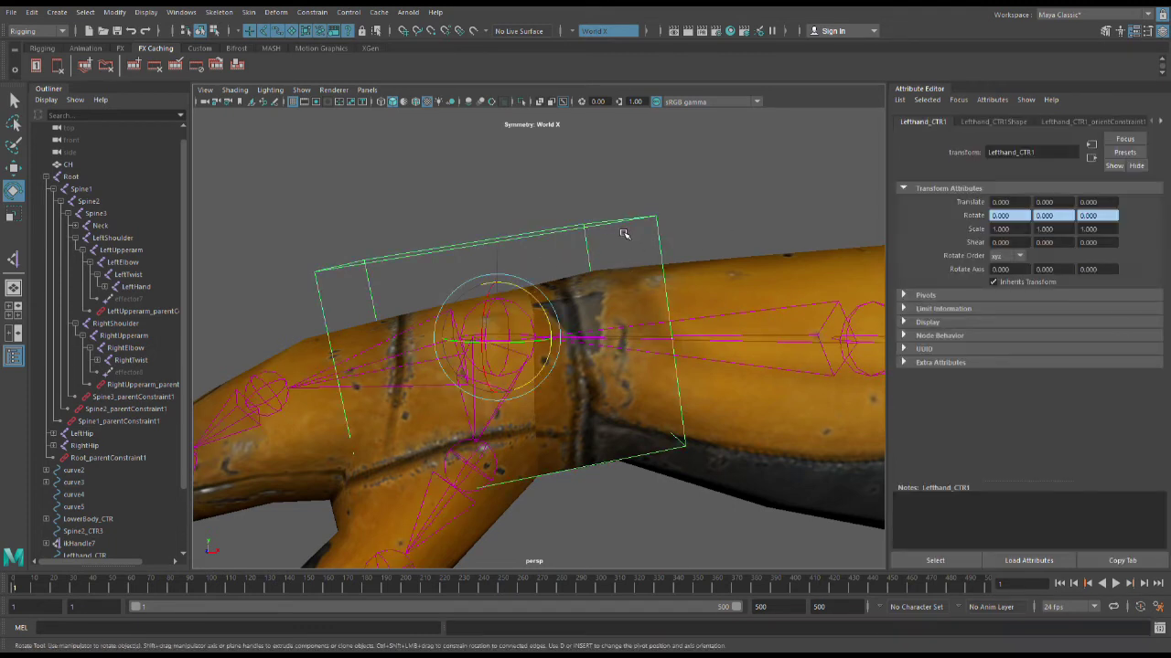
left_click_drag(530, 298, 563, 329)
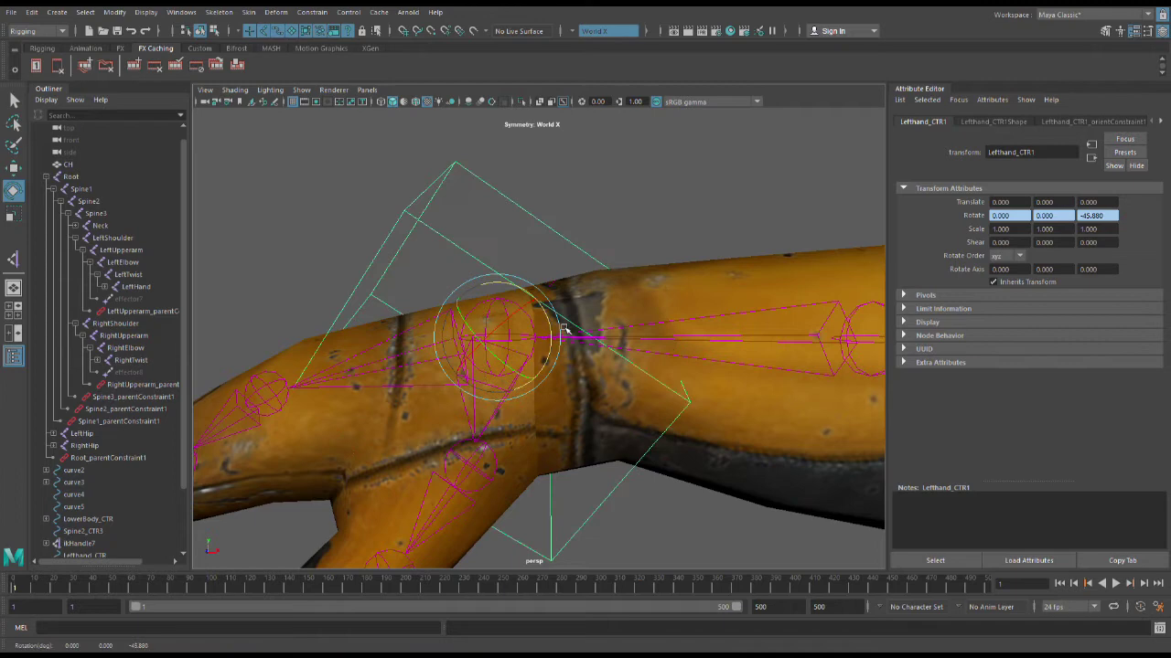
left_click(719, 236)
Test-rotate the RightHand joint about 39 degrees around Z, and undo the rotation.
left_click(511, 312)
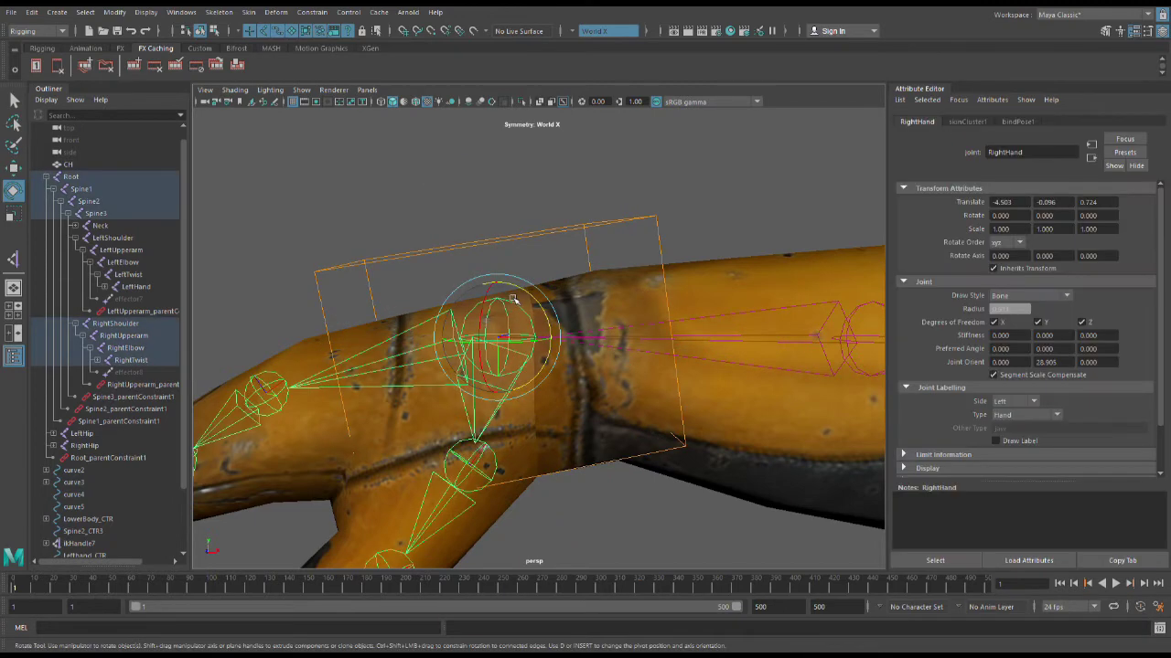
left_click_drag(515, 300, 548, 302)
key("ctrl+z")
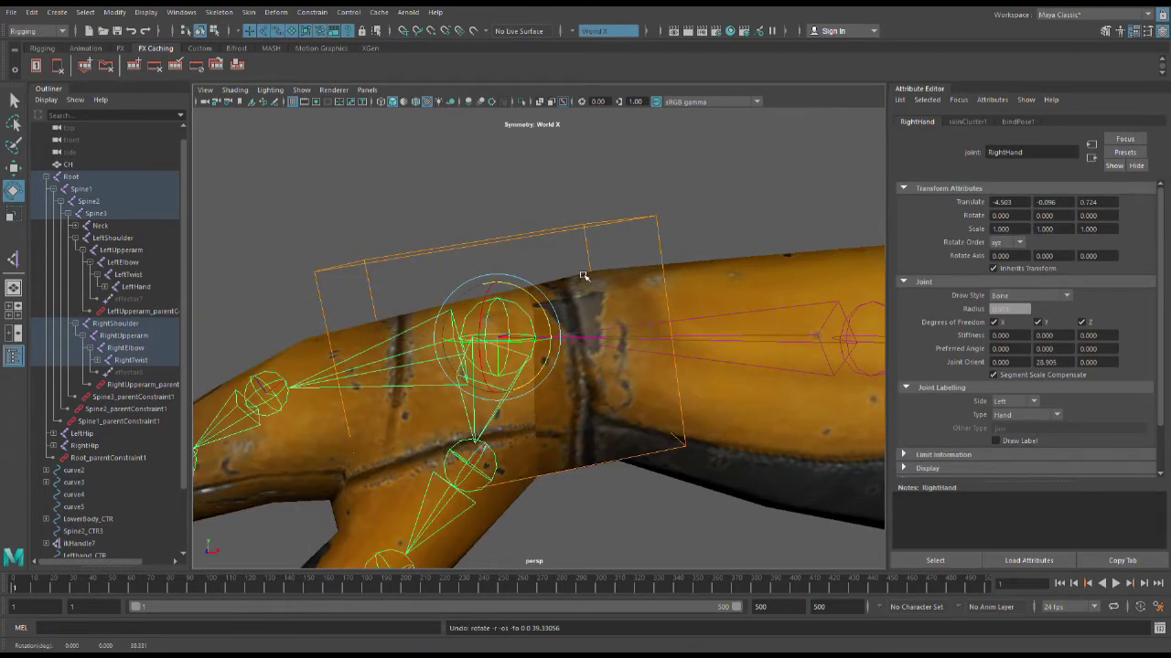
Select the Lefthand_CTR1 control plus the RightHand joint, and orient-constrain the joint to the control.
left_click(583, 267)
left_click(577, 240)
left_click(569, 272)
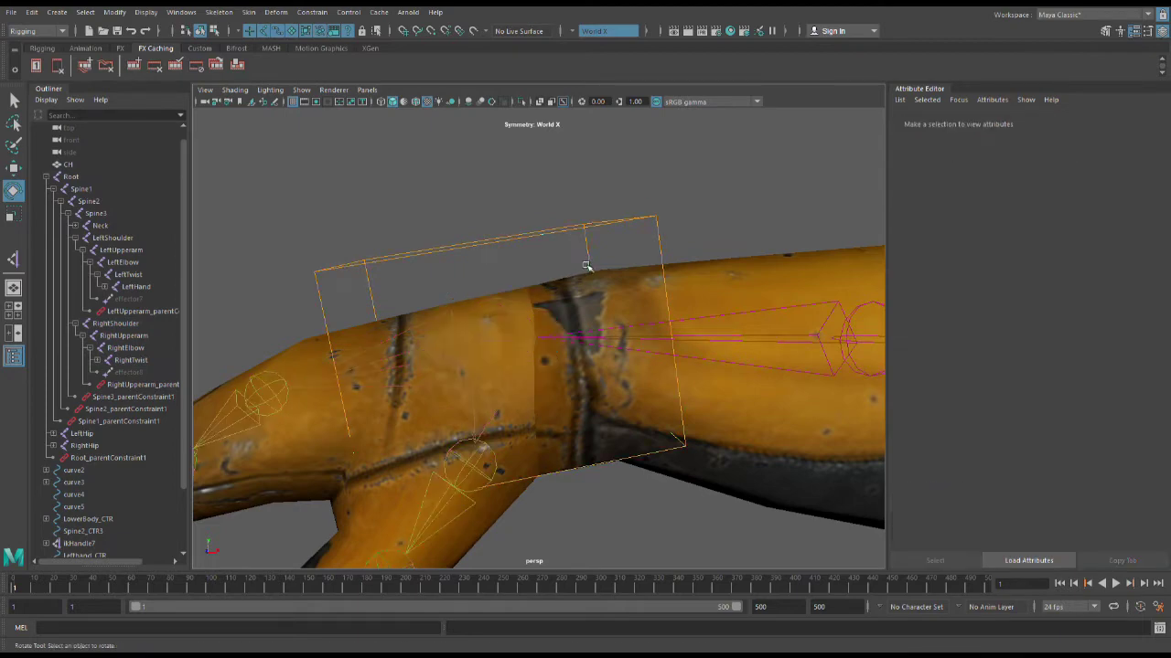
left_click(587, 242)
scroll(501, 340, "up", 5)
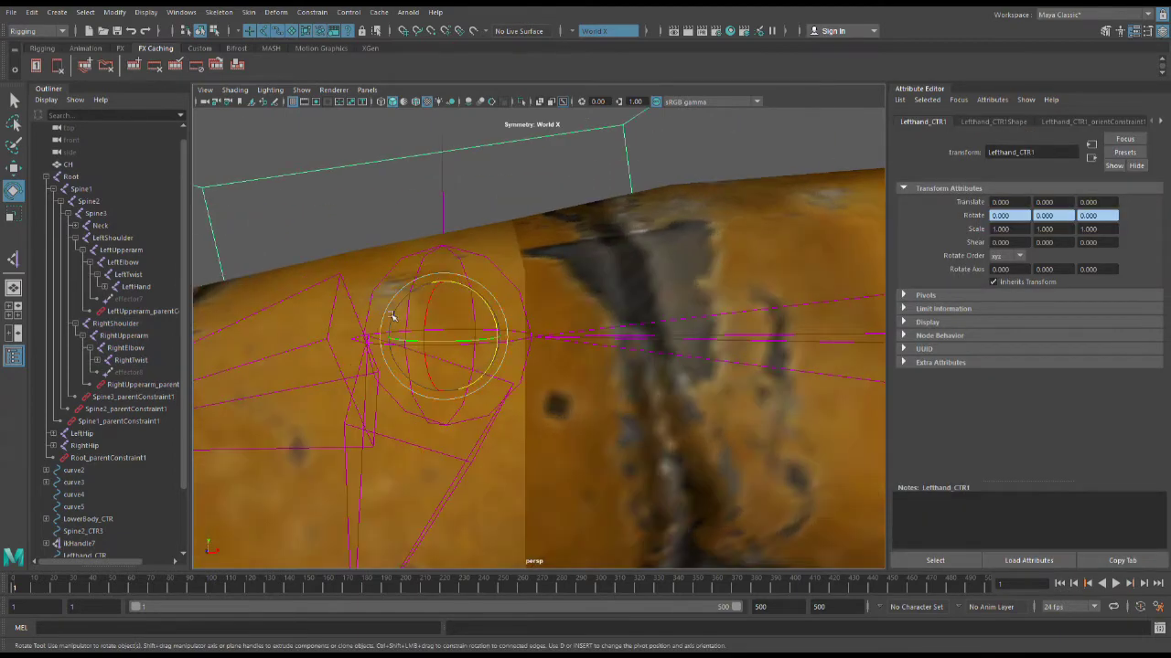
left_click(401, 279)
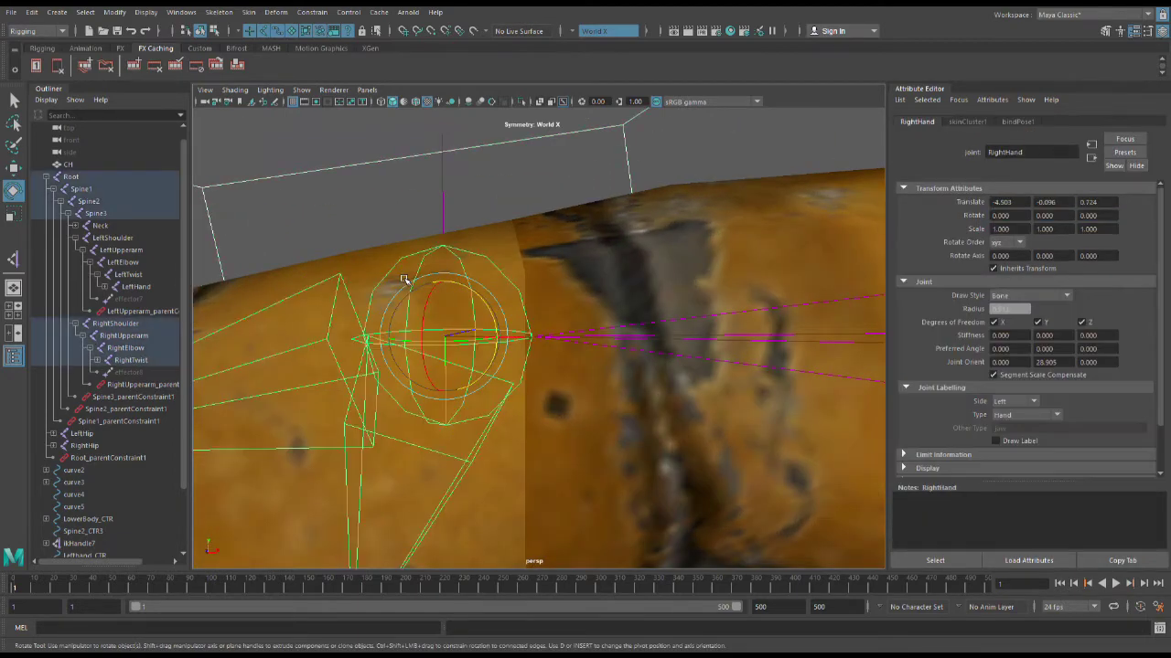
scroll(967, 126, "down", 5)
key("g")
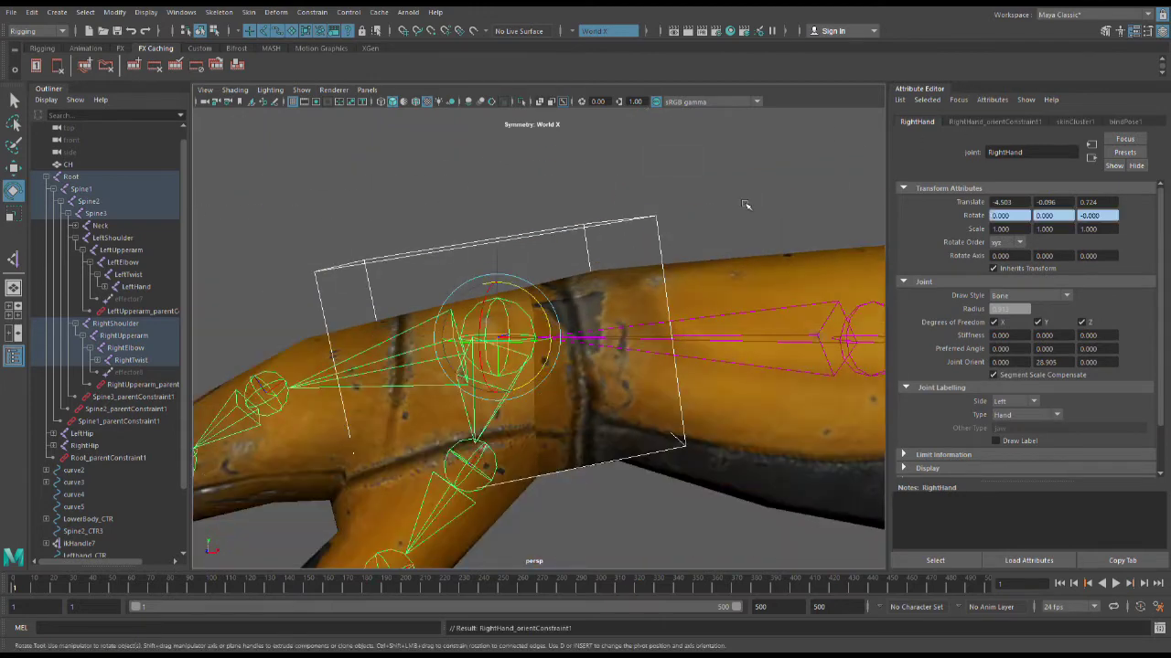
Test whether Lefthand_CTR1 drives the right hand's orientation by rotating it, and undo the rotation.
left_click(577, 236)
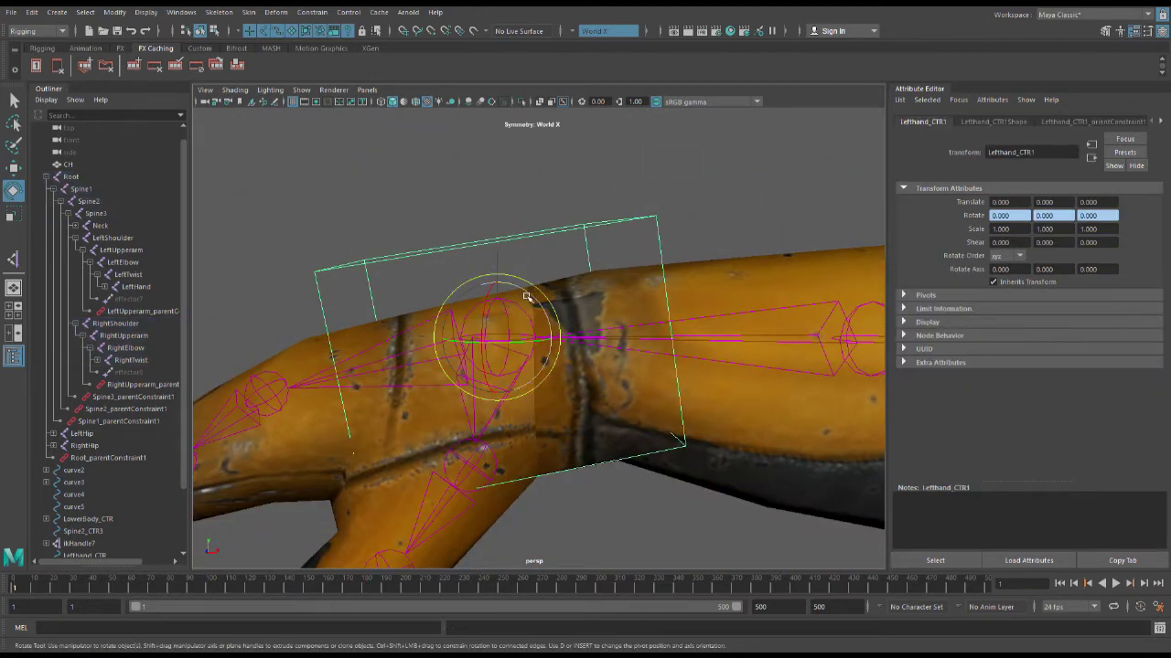
left_click_drag(528, 295, 551, 335)
key("ctrl+z")
Clear the selection and examine the whole character with its arm and body controls from several angles.
left_click(712, 242)
scroll(713, 242, "down", 10)
left_click_drag(712, 242, 530, 239, "alt")
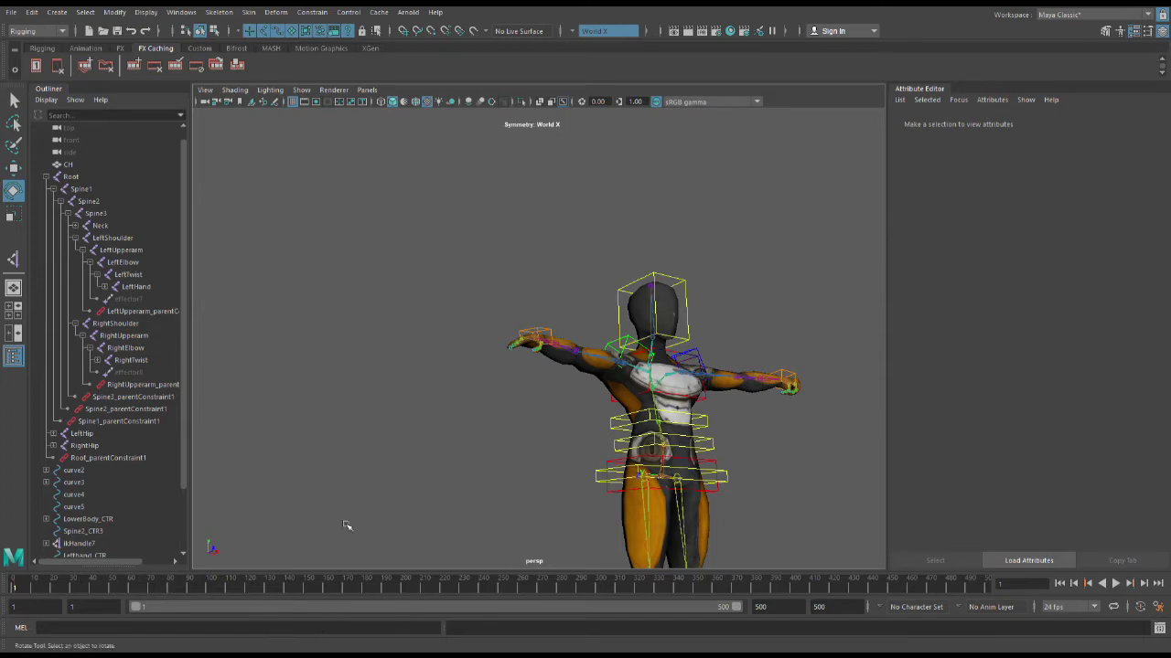
scroll(591, 353, "up", 10)
left_click_drag(591, 353, 656, 437, "alt")
scroll(592, 431, "down", 6)
middle_click_drag(666, 421, 412, 351, "alt")
scroll(669, 424, "down", 5)
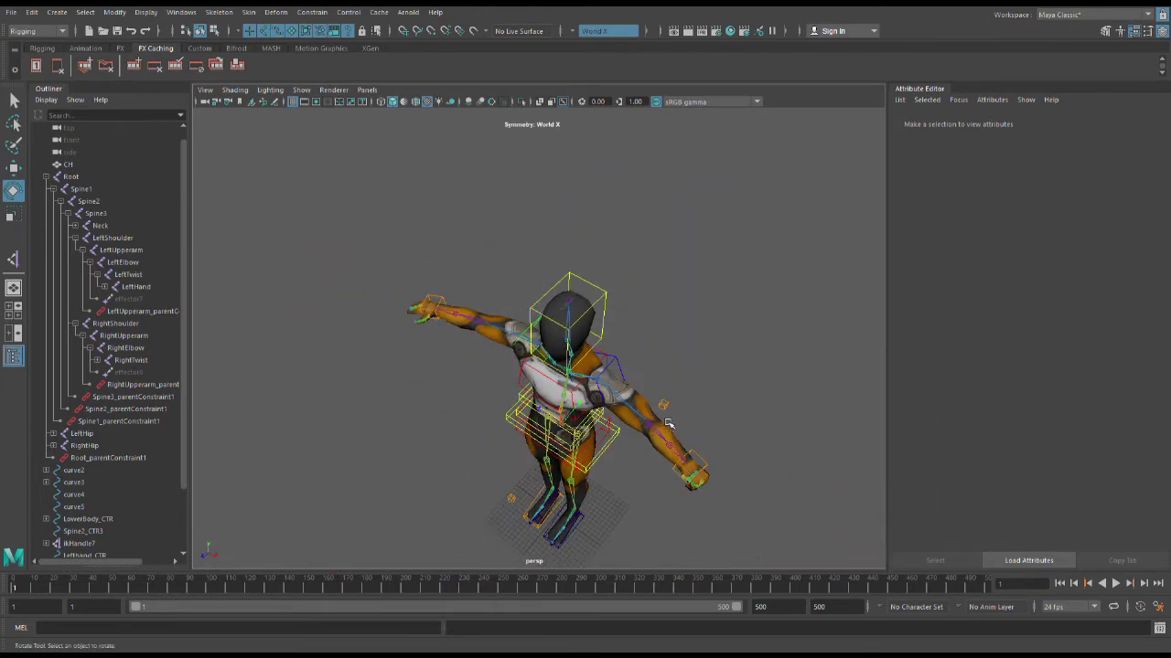
Select the Lefthand_CTR control at the left wrist for rotating and inspect the left arm.
left_click_drag(669, 423, 671, 439, "alt")
scroll(671, 439, "up", 5)
left_click(638, 427)
scroll(637, 427, "up", 4)
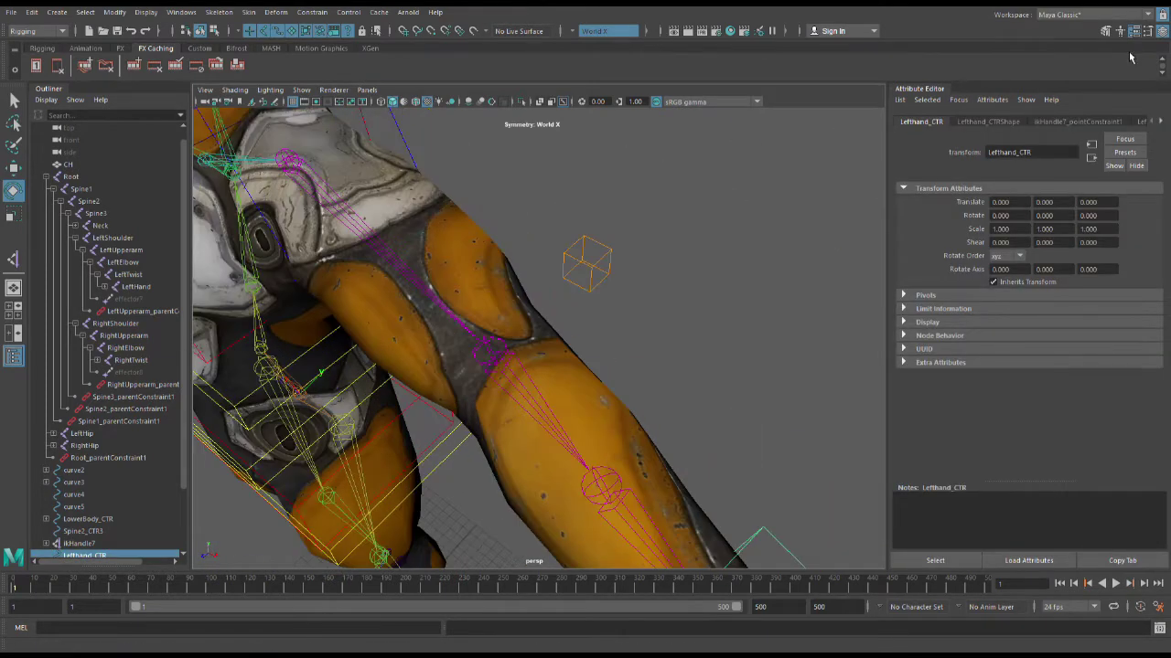
key("e")
scroll(850, 326, "down", 5)
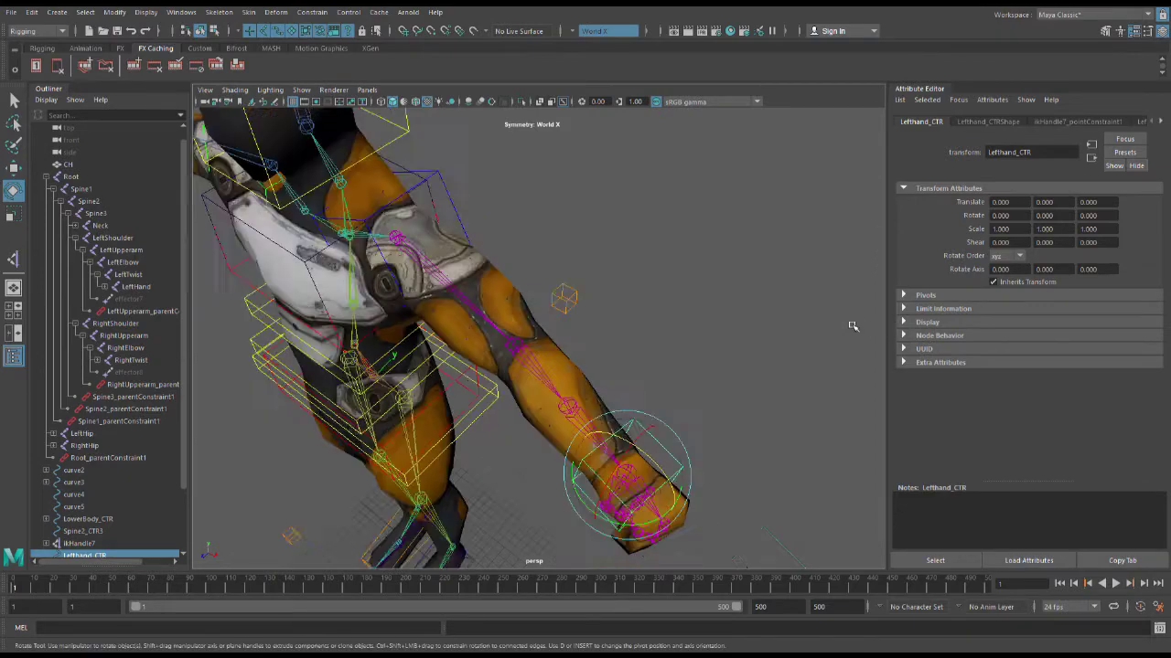
Select the Lefthand_CTR1 control around the right wrist.
left_click_drag(219, 366, 266, 384, "alt")
middle_click_drag(266, 384, 484, 290, "alt")
scroll(502, 295, "up", 4)
scroll(502, 295, "down", 3)
middle_click_drag(590, 292, 588, 356, "alt")
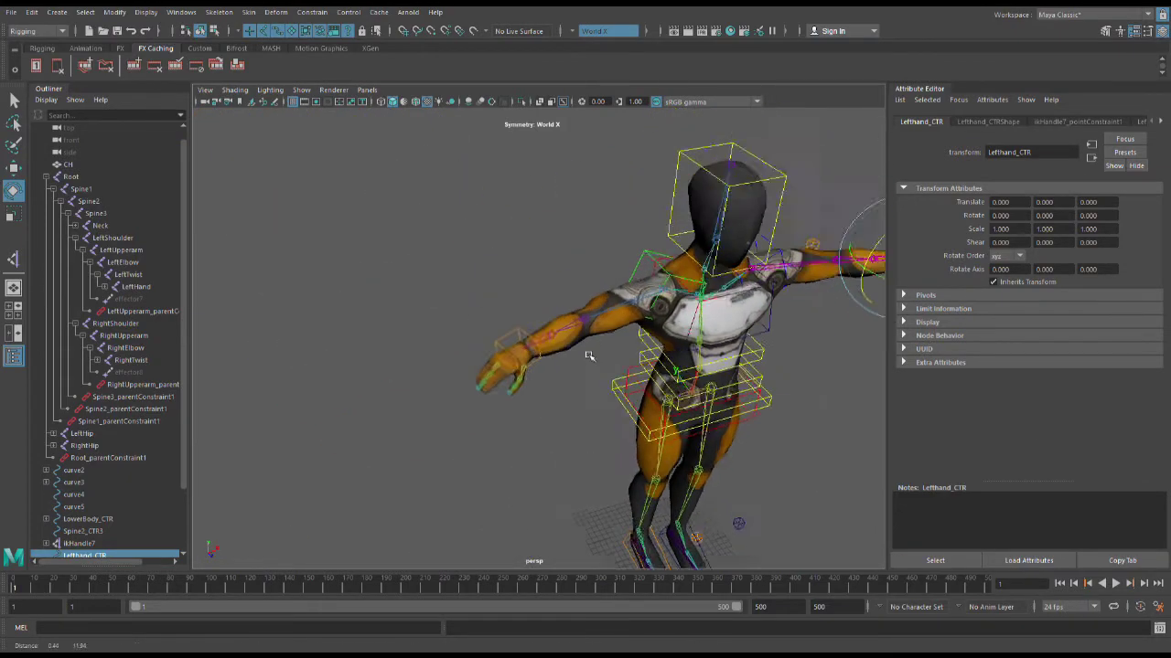
scroll(528, 452, "up", 5)
middle_click_drag(531, 405, 554, 304, "alt")
scroll(556, 303, "up", 3)
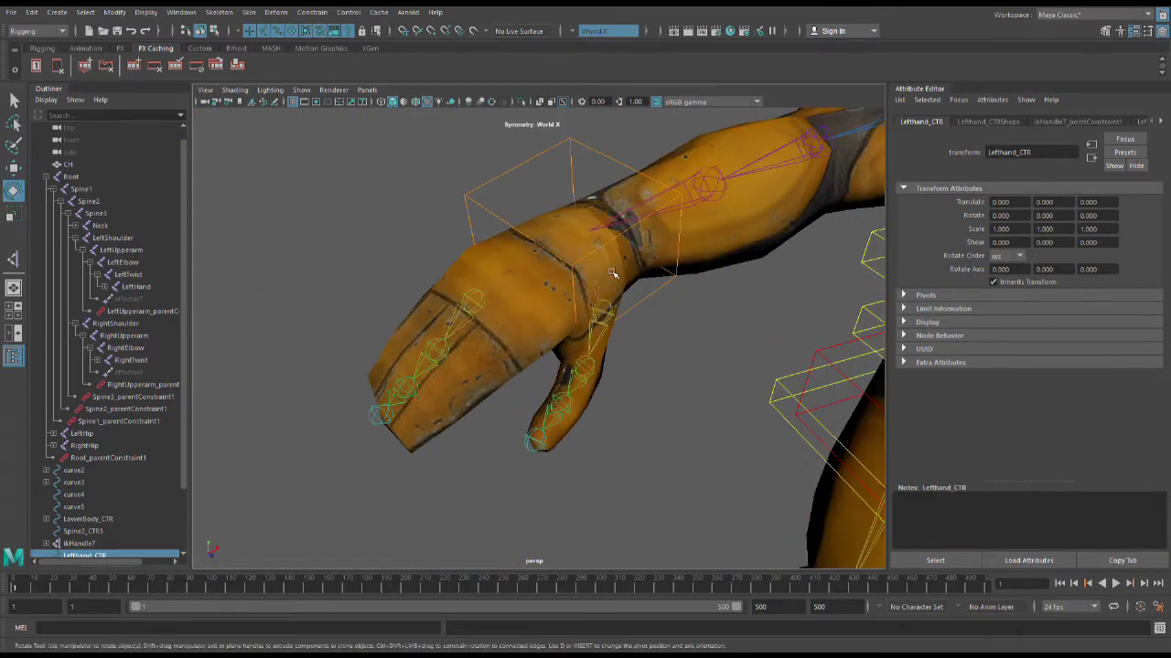
left_click(616, 255)
left_click(657, 287)
scroll(705, 323, "down", 3)
left_click(714, 388)
scroll(682, 341, "up", 5)
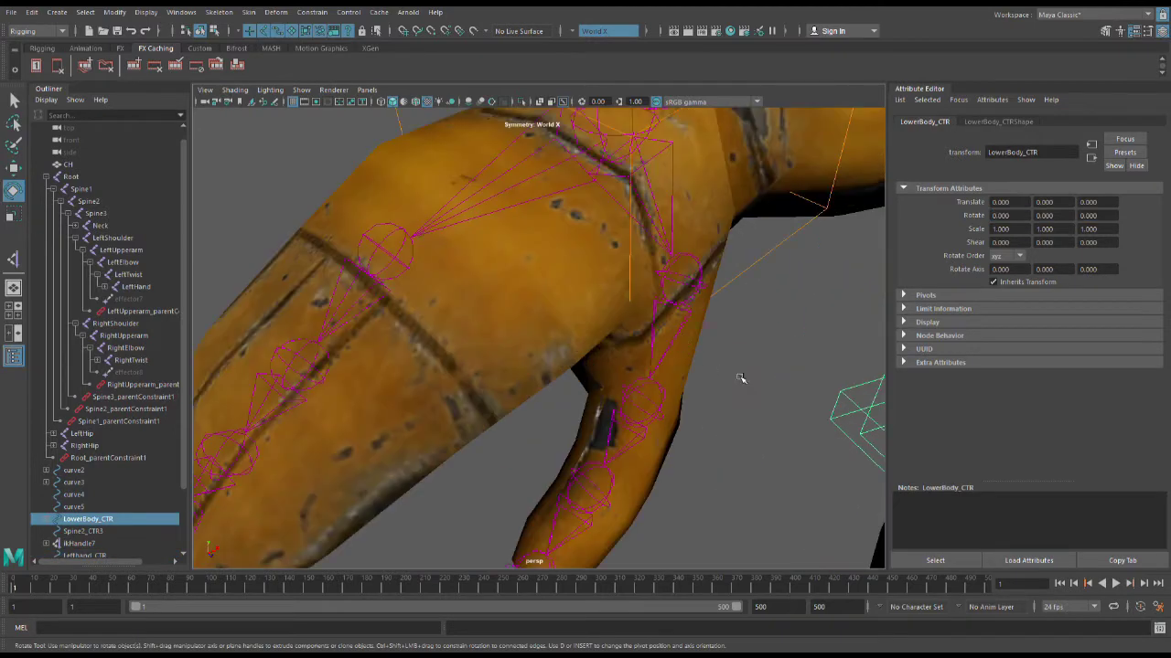
scroll(742, 378, "down", 5)
left_click(544, 235)
left_click(545, 229)
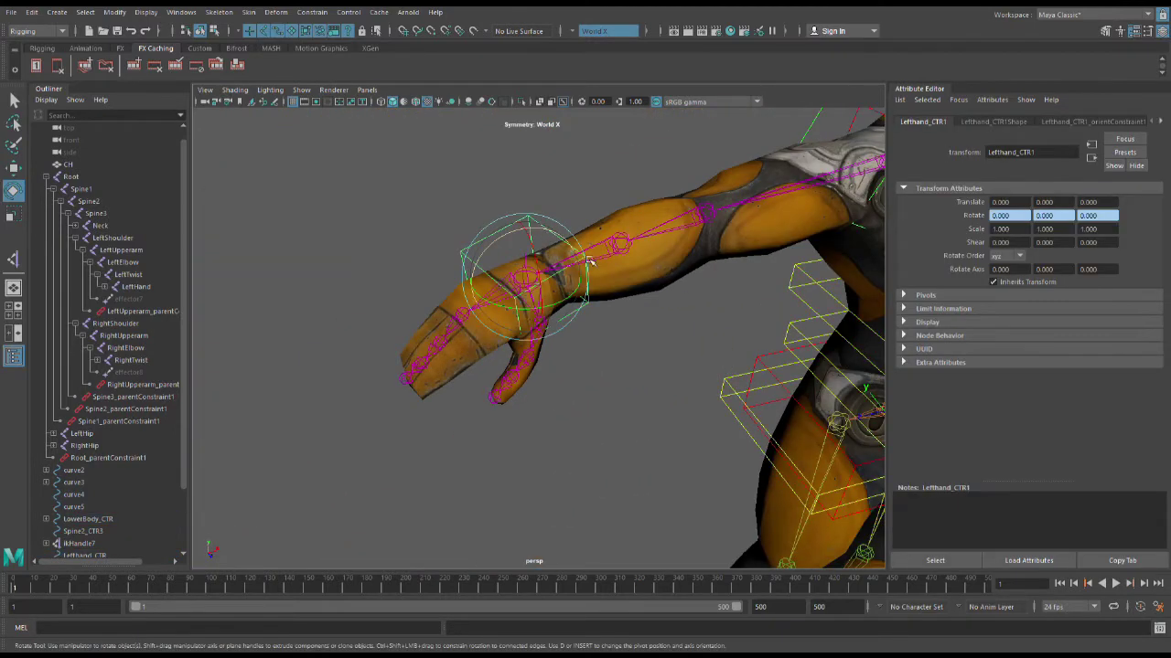
Reselect the Lefthand_CTR1 control at the right wrist and switch to the Animation menu set.
scroll(750, 265, "up", 6)
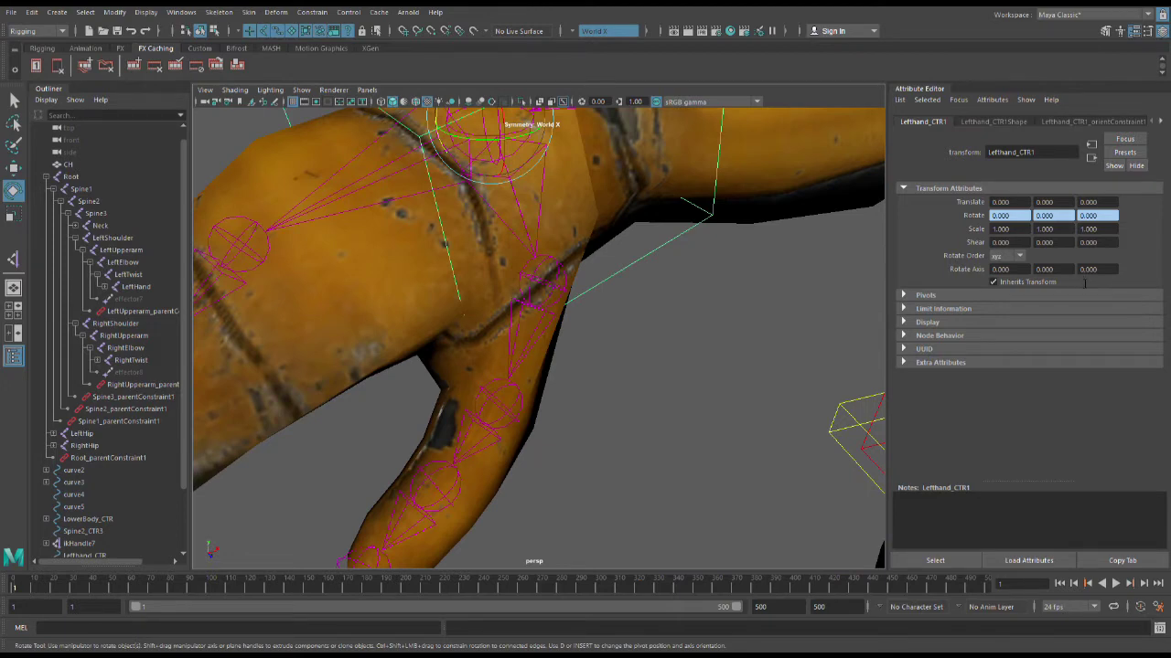
scroll(738, 221, "down", 6)
left_click(567, 201)
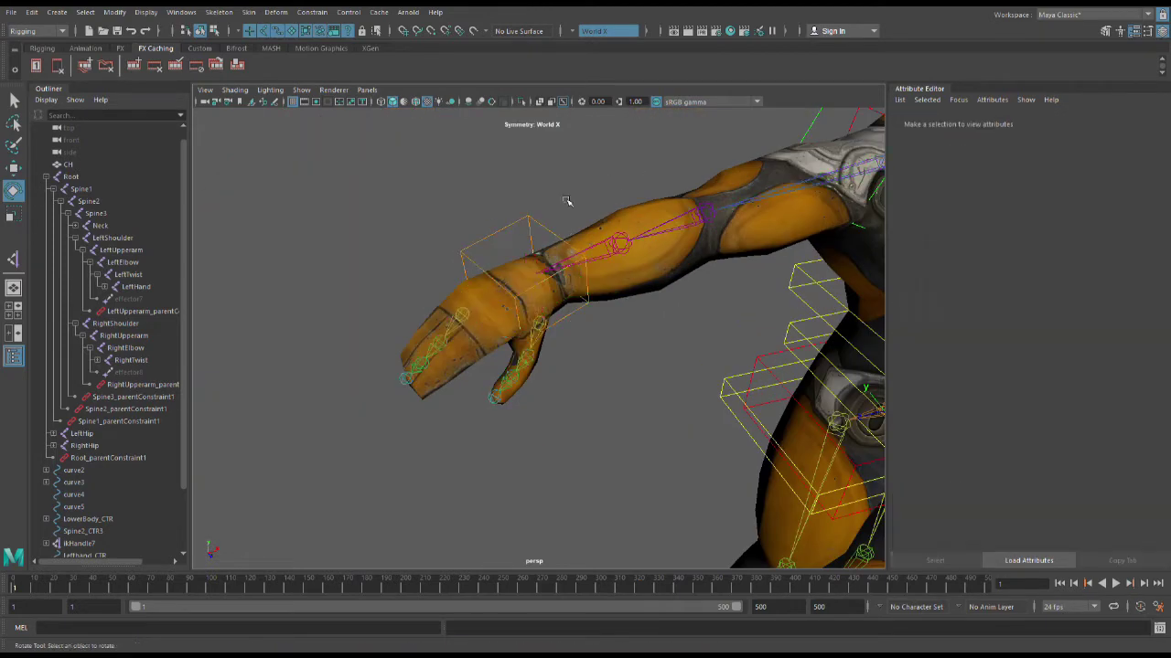
left_click(549, 248)
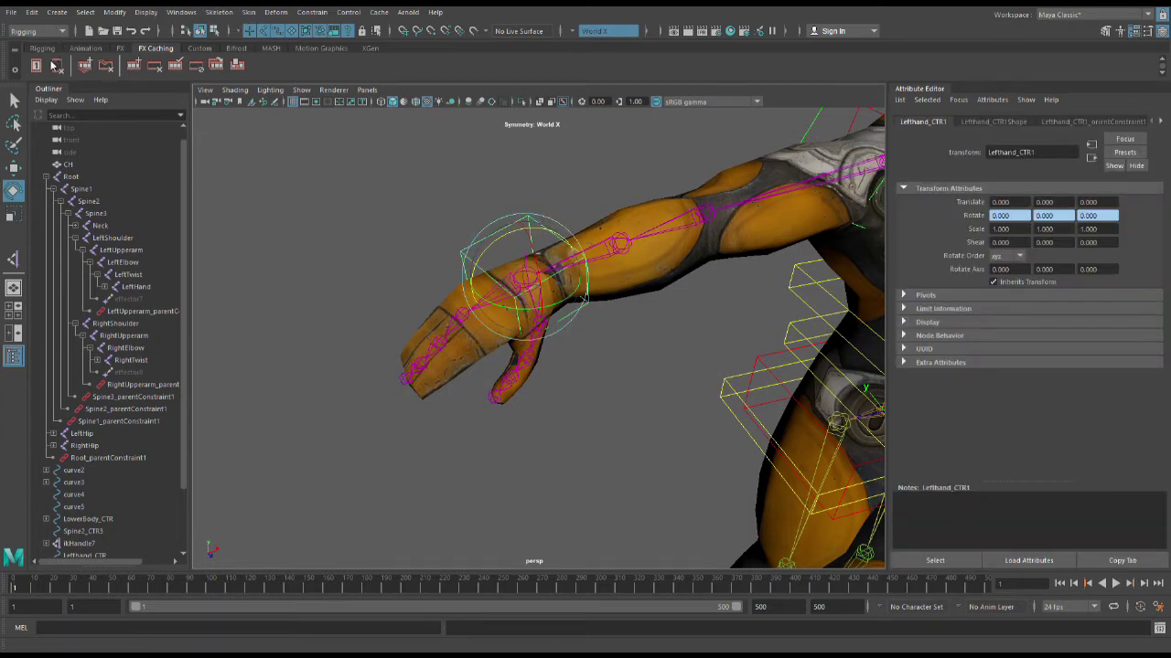
key("F4")
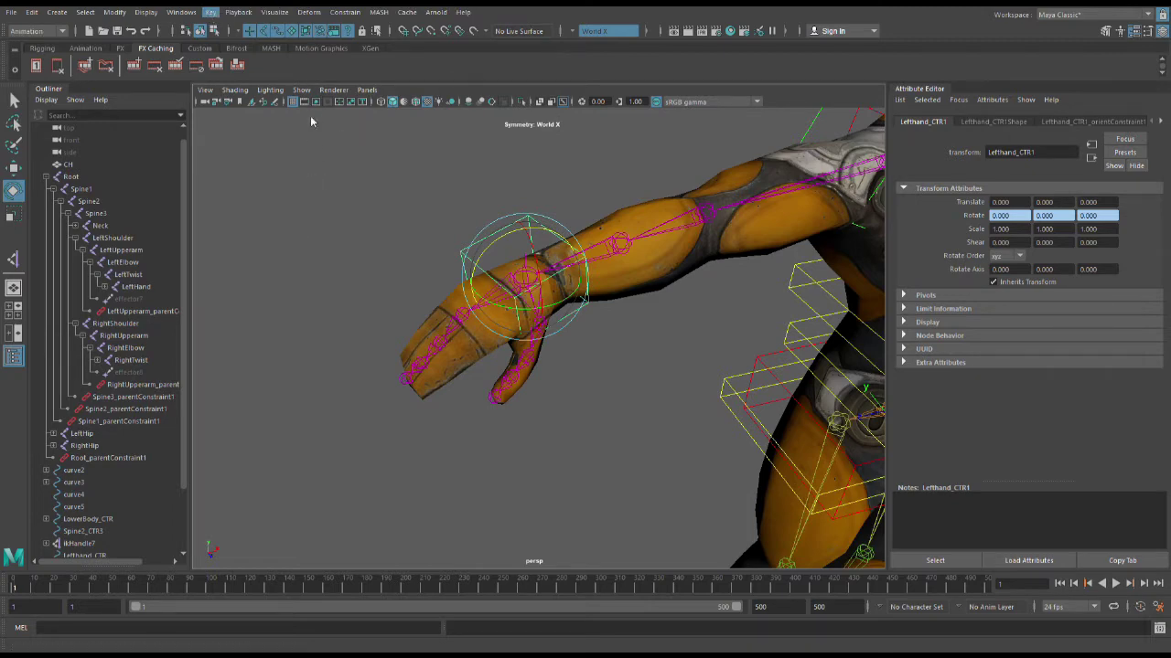
Clear the selection and examine the right hand, its finger and thumb joints and the wrist control.
scroll(567, 221, "up", 4)
scroll(568, 223, "down", 7)
scroll(569, 224, "down", 4)
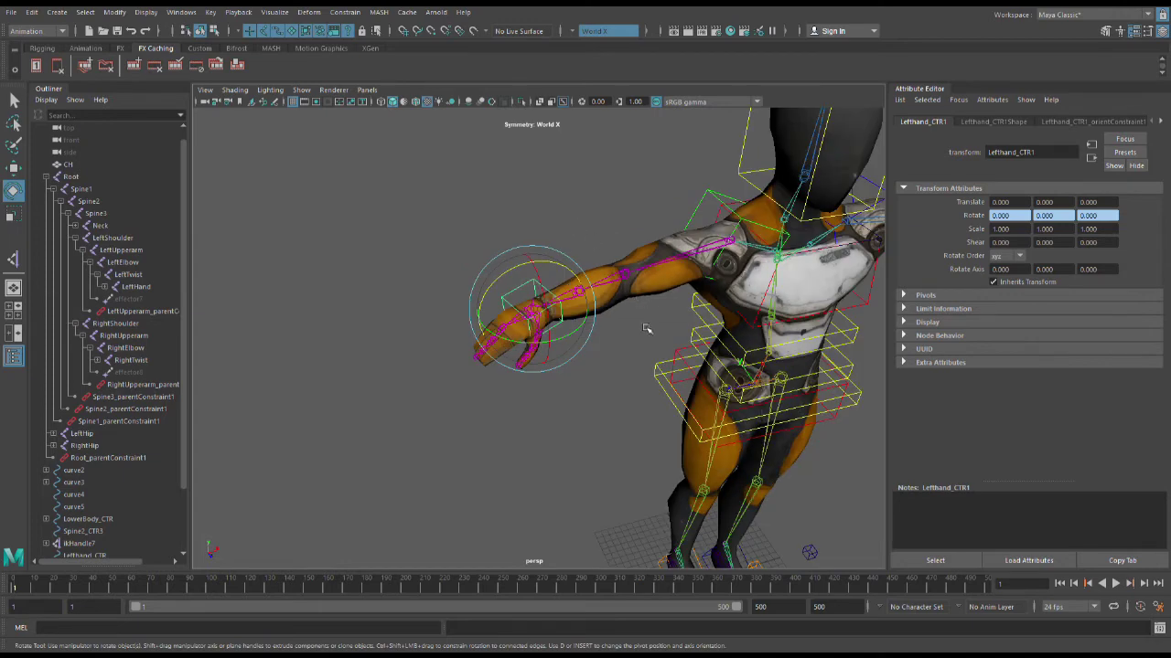
left_click(648, 327)
scroll(537, 278, "up", 8)
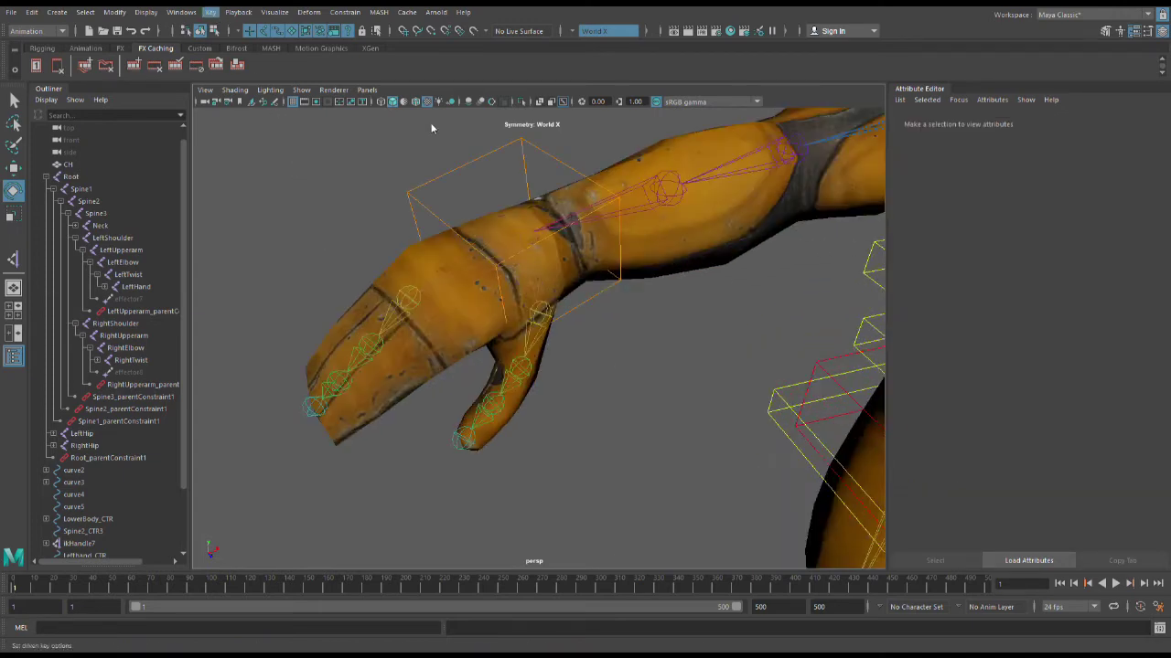
scroll(449, 147, "down", 3)
scroll(484, 156, "up", 3)
left_click(546, 160)
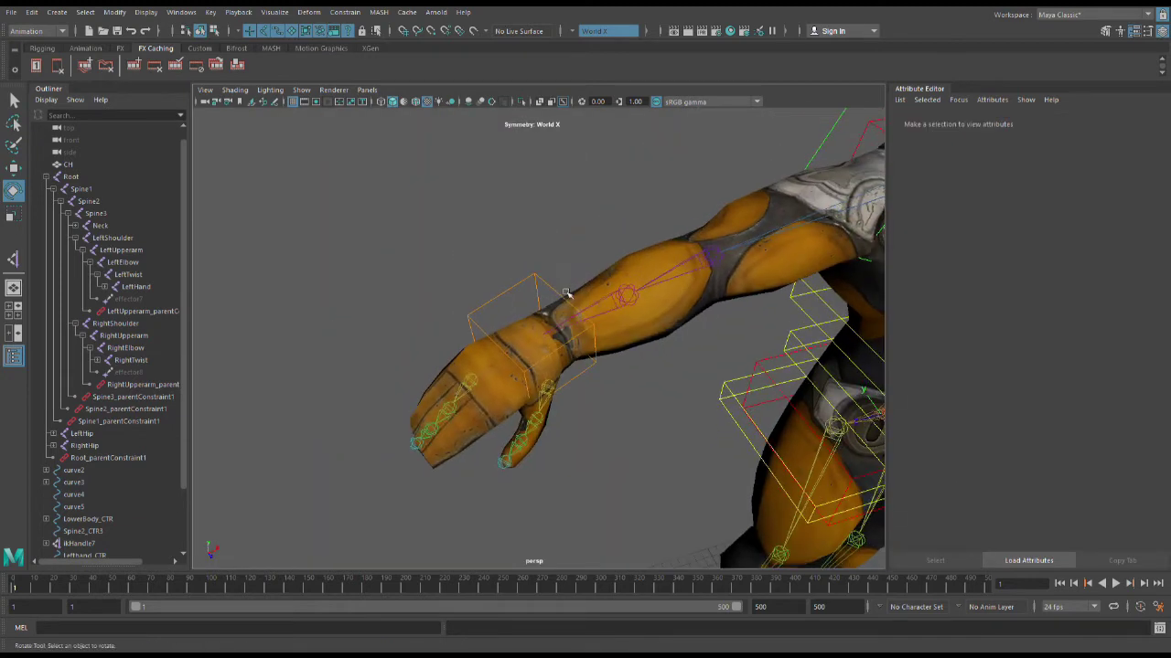
Select the RightHand joint and the RightThumb1 joint in turn, inspect the thumb chain, and clear the selection.
middle_click_drag(566, 294, 575, 253, "alt")
scroll(565, 232, "up", 3)
left_click(553, 182)
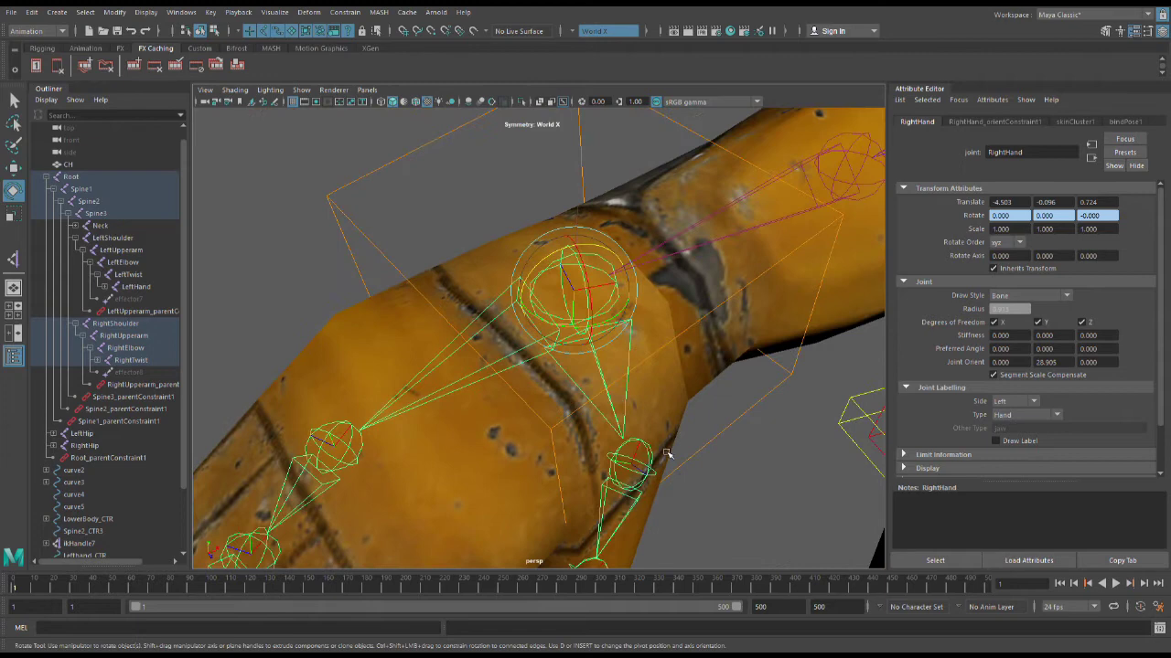
left_click(653, 460)
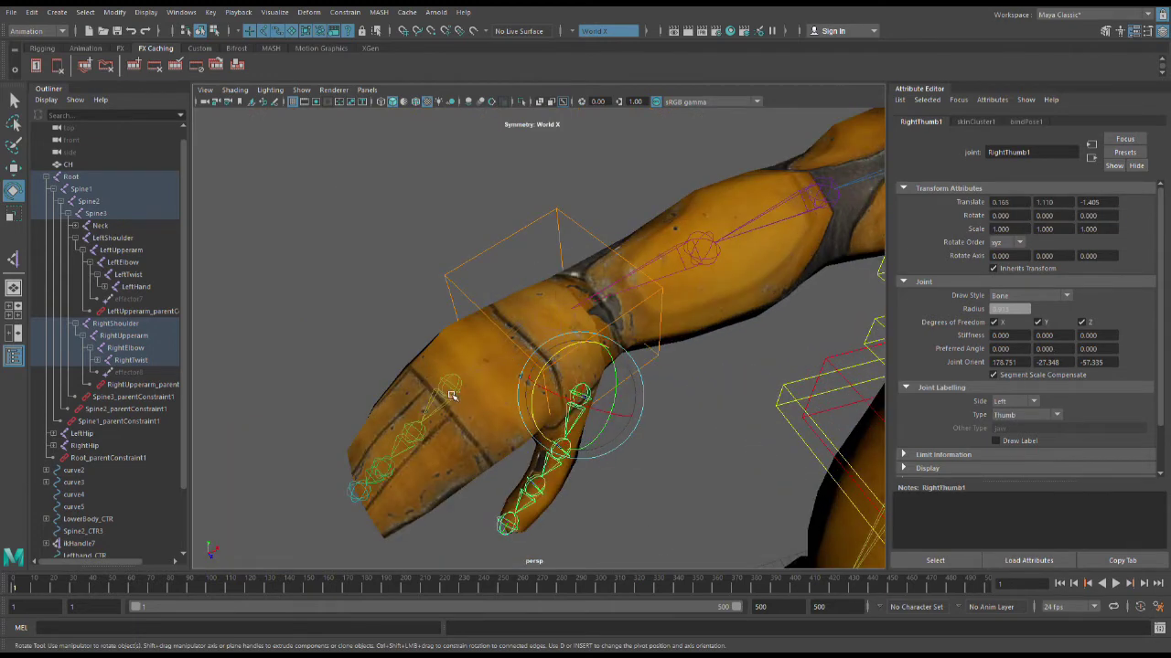
left_click(451, 395)
left_click(582, 396)
right_click_drag(181, 436, 708, 439, "alt")
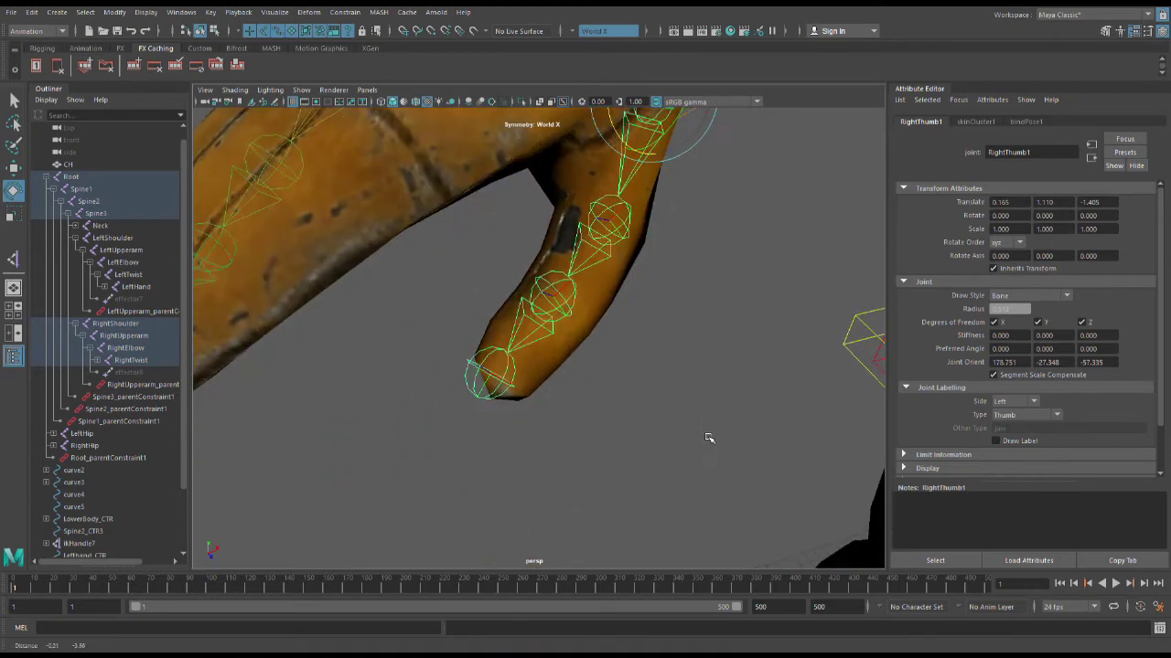
scroll(549, 428, "down", 3)
left_click(661, 433)
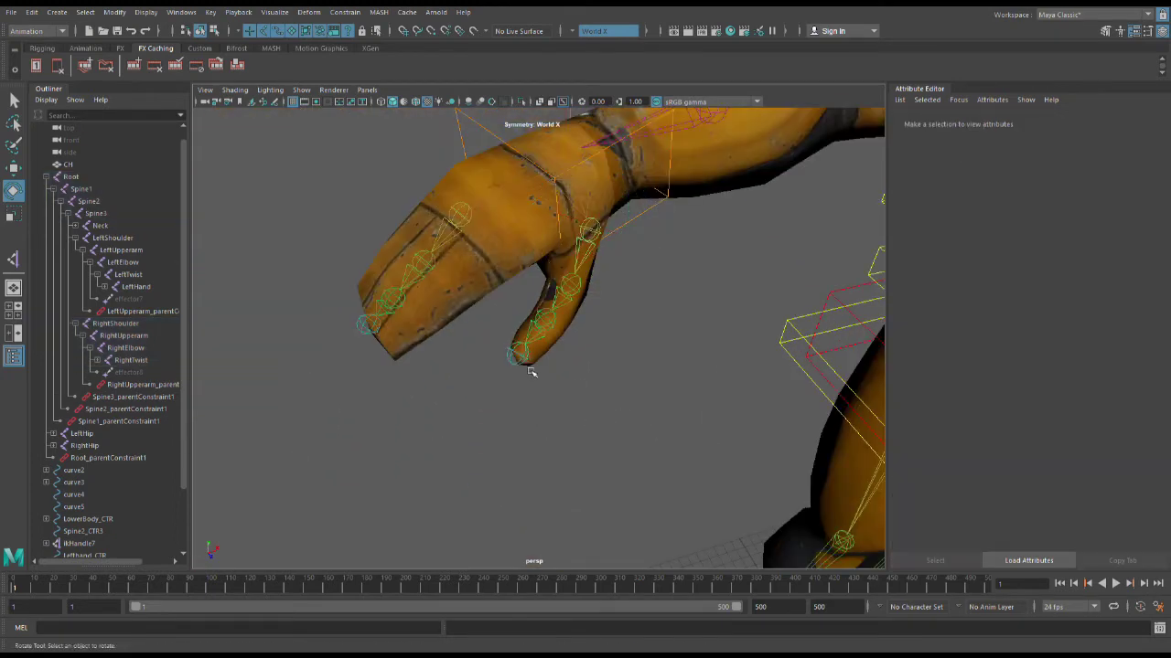
Select the RightThumb3 joint and the RightThumb2 joint of the right thumb one after the other.
left_click(530, 369)
left_click(615, 328)
scroll(614, 328, "up", 3)
left_click(569, 311)
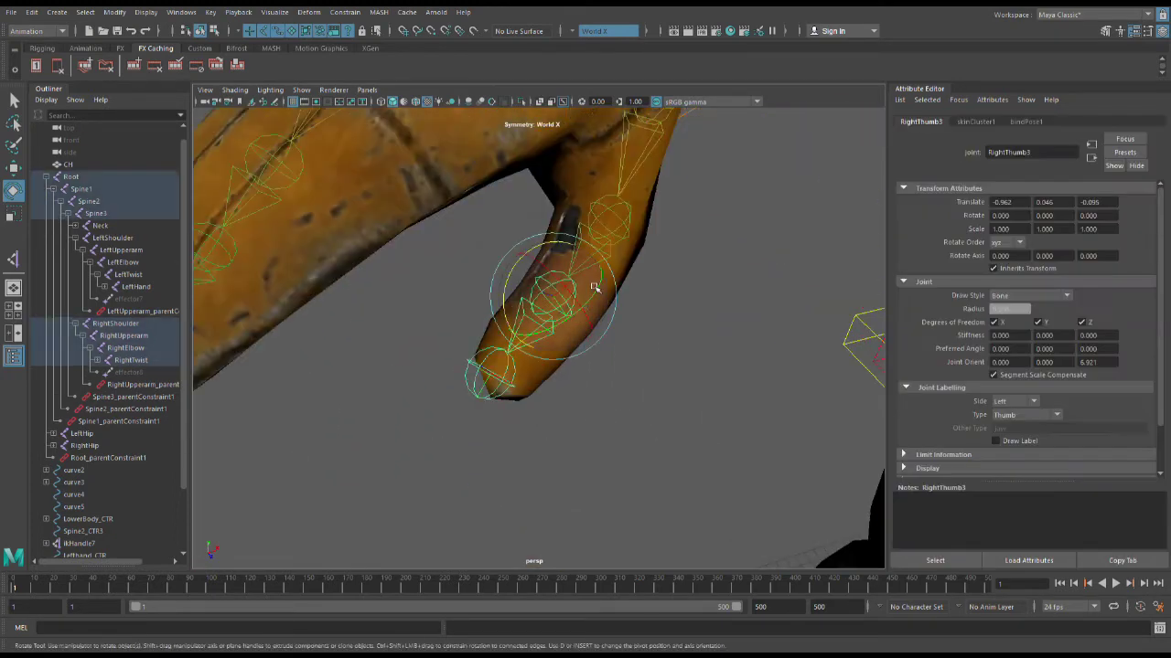
scroll(661, 272, "down", 8)
left_click(732, 331)
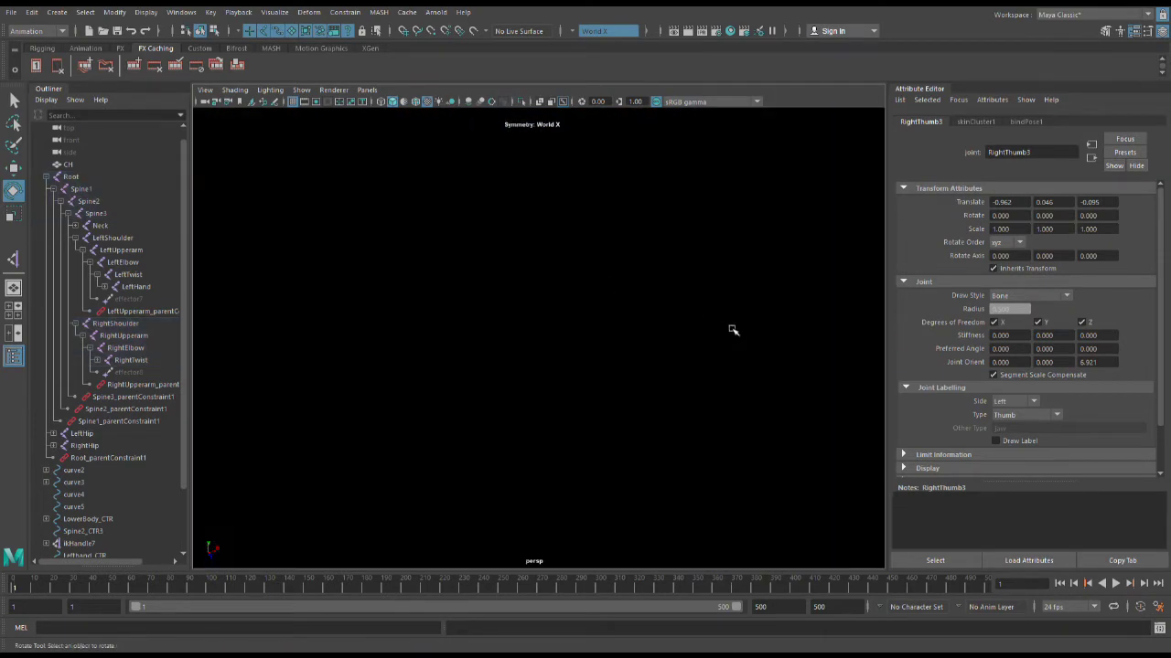
scroll(640, 327, "up", 3)
left_click(572, 311)
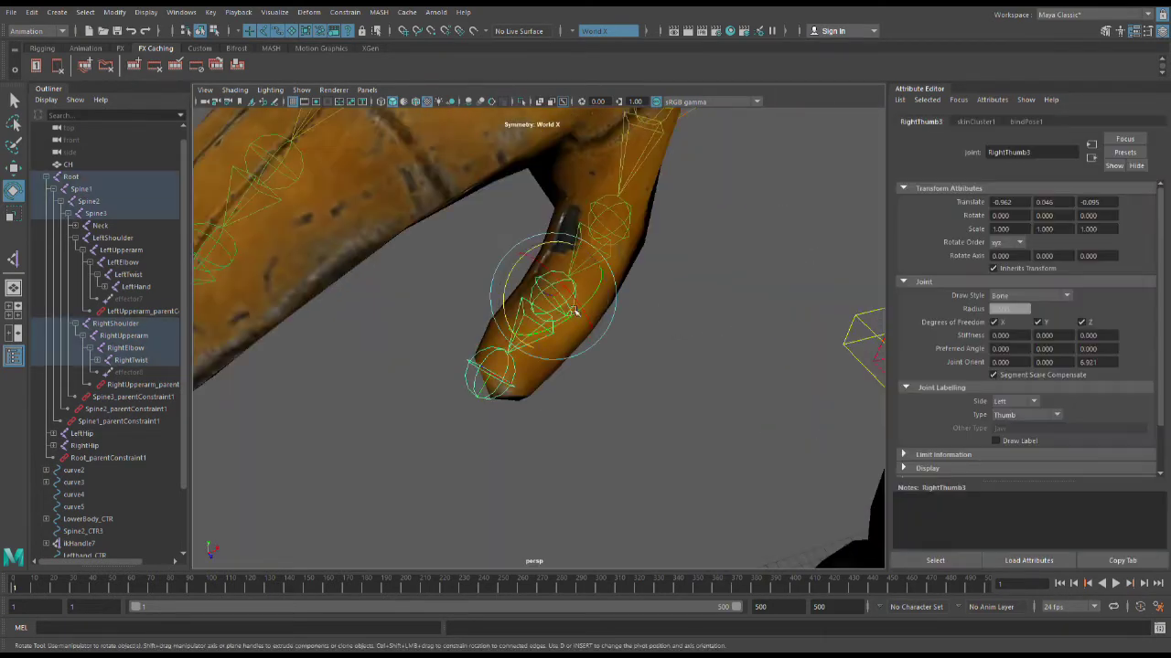
left_click(627, 232)
Select the RightThumb1 joint at the base of the right thumb.
scroll(690, 274, "down", 3)
scroll(695, 284, "up", 5)
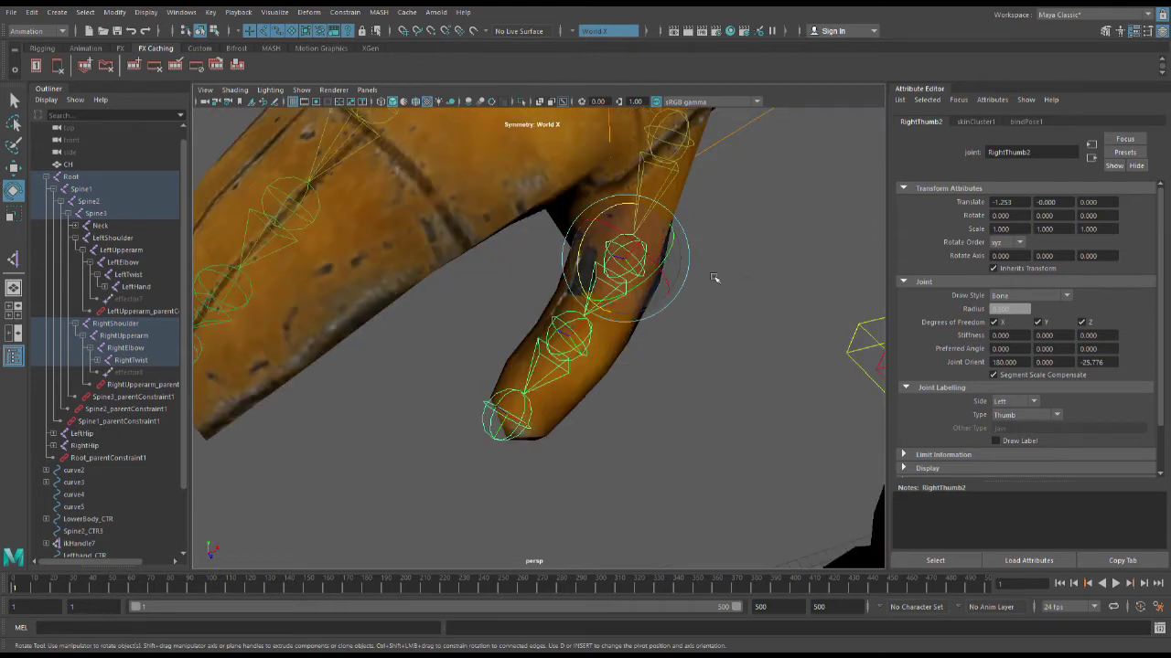
middle_click_drag(714, 278, 740, 290, "alt")
left_click(501, 443)
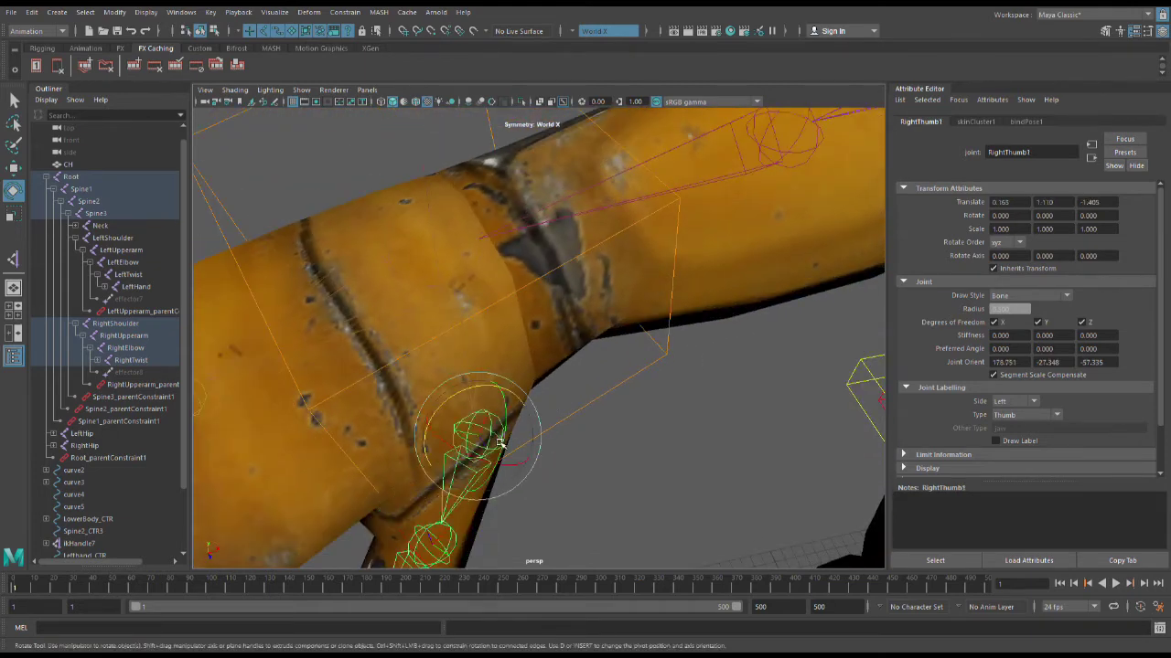
scroll(556, 452, "down", 3)
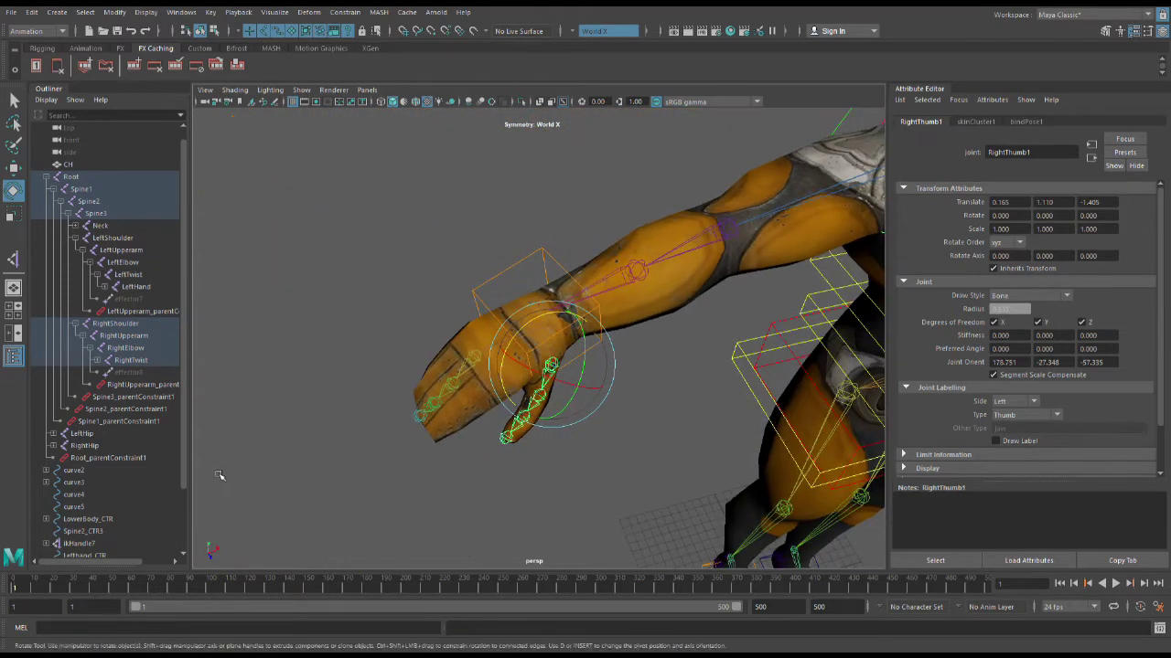
scroll(553, 472, "up", 2)
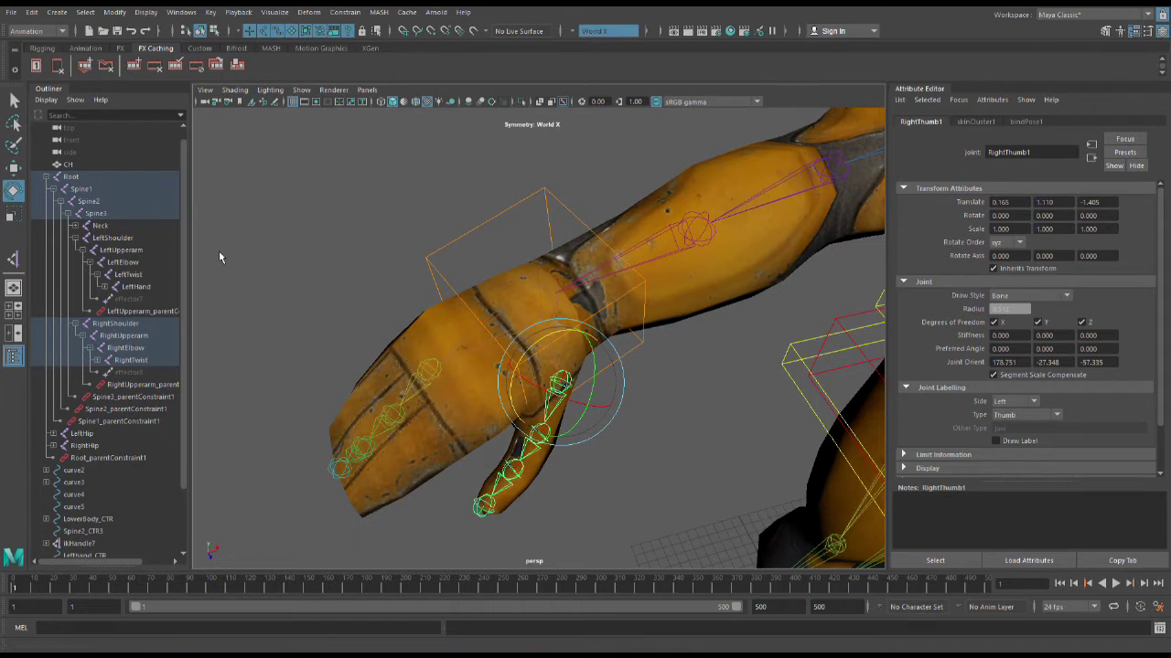
key("Down")
key("Down")
Try rotating the RightThumb1 joint by about -42° on its Y axis, and undo the rotation.
left_click(561, 384)
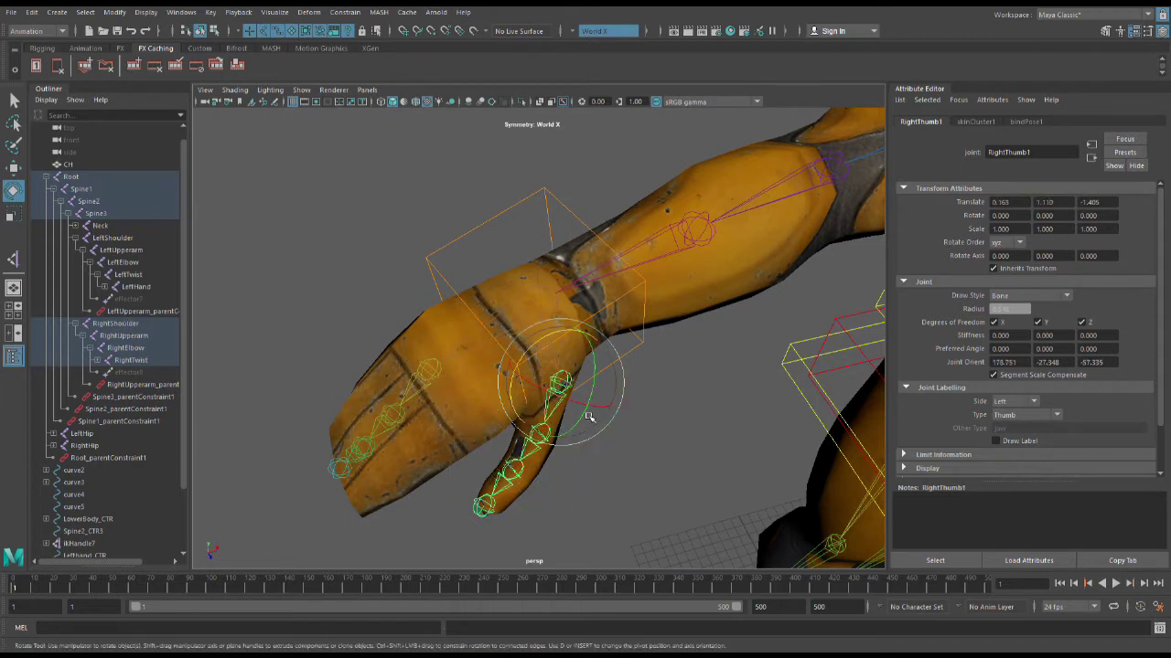
scroll(588, 416, "up", 5)
left_click_drag(622, 448, 645, 462)
key("ctrl+z")
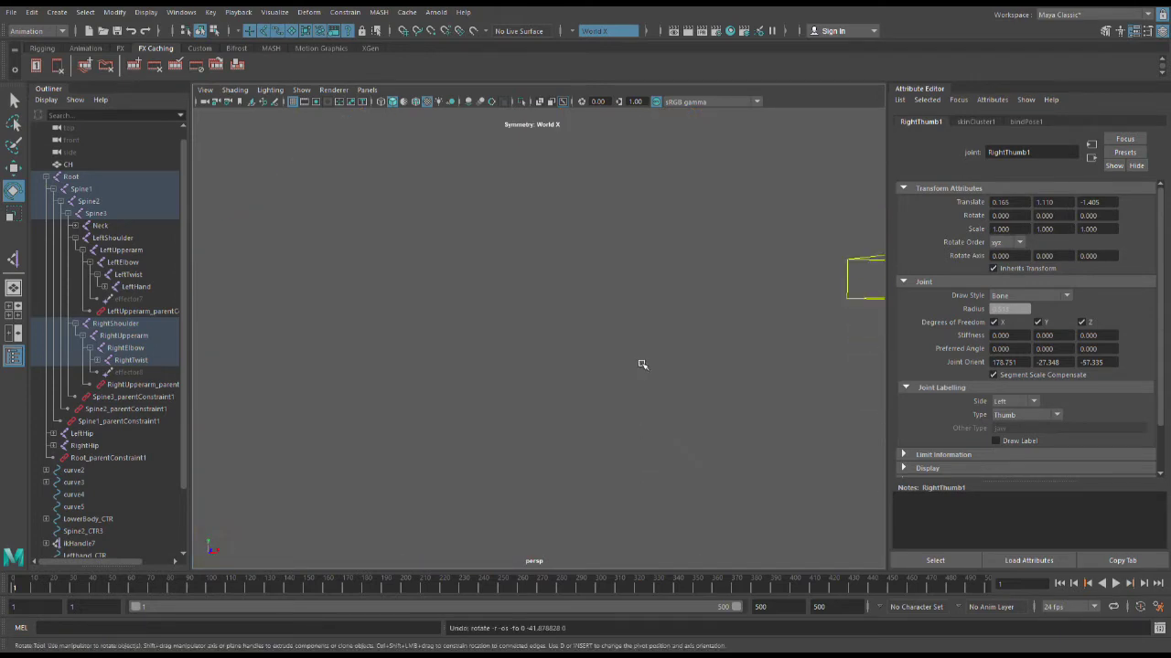
Test rotating the RightThumb1 joint about 111° on X and -24° on Y, undoing each rotation.
middle_click_drag(643, 364, 622, 436, "alt")
scroll(622, 365, "down", 5)
scroll(621, 364, "up", 8)
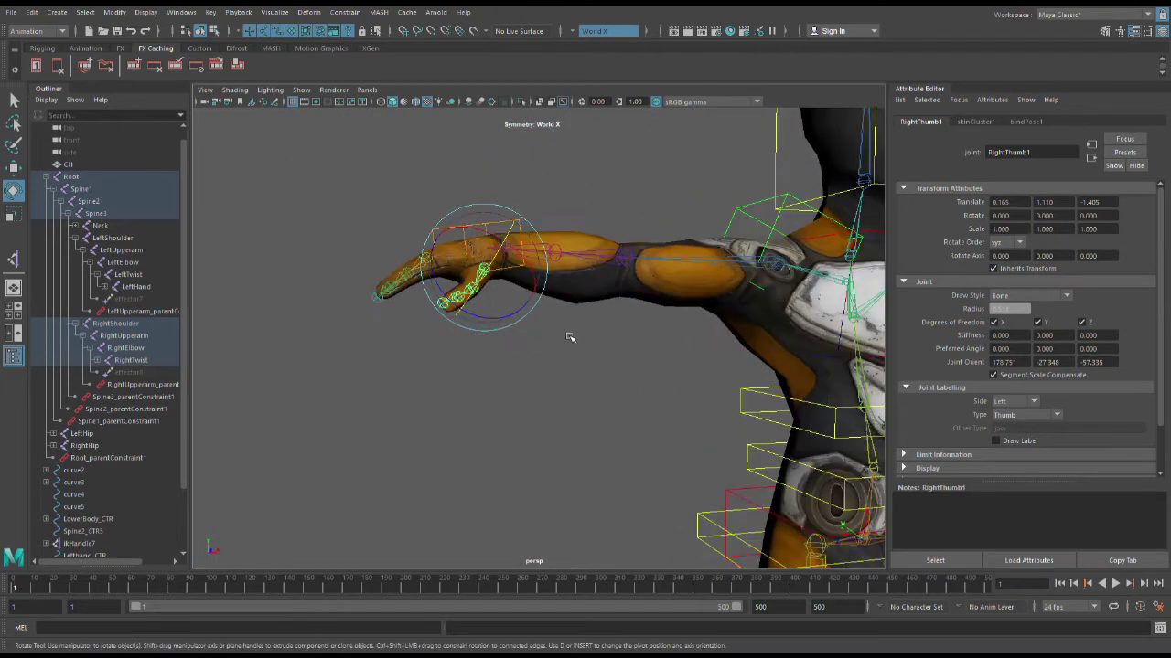
left_click(559, 372)
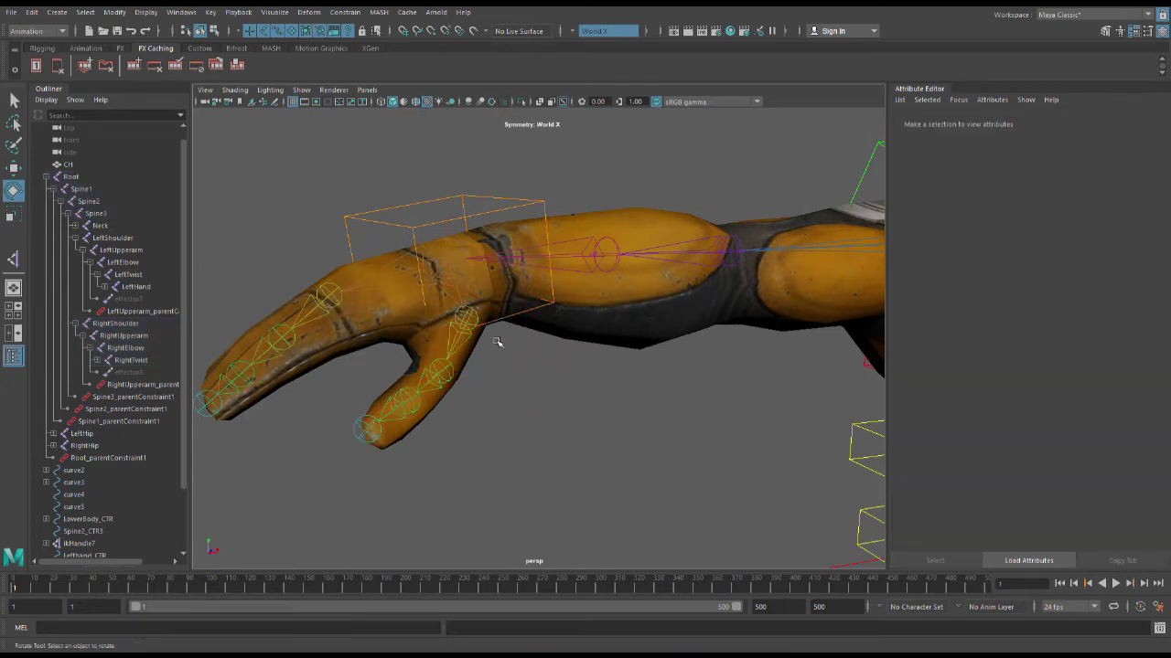
left_click(469, 322)
left_click_drag(489, 304, 474, 385)
key("ctrl+z")
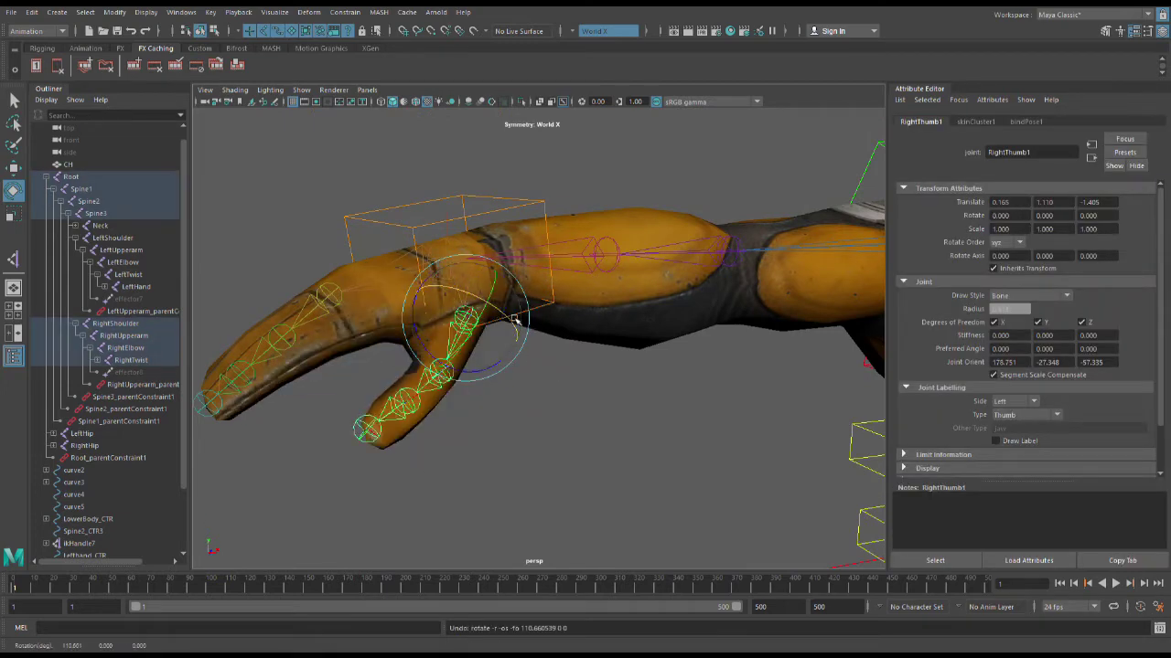
left_click_drag(503, 298, 508, 327)
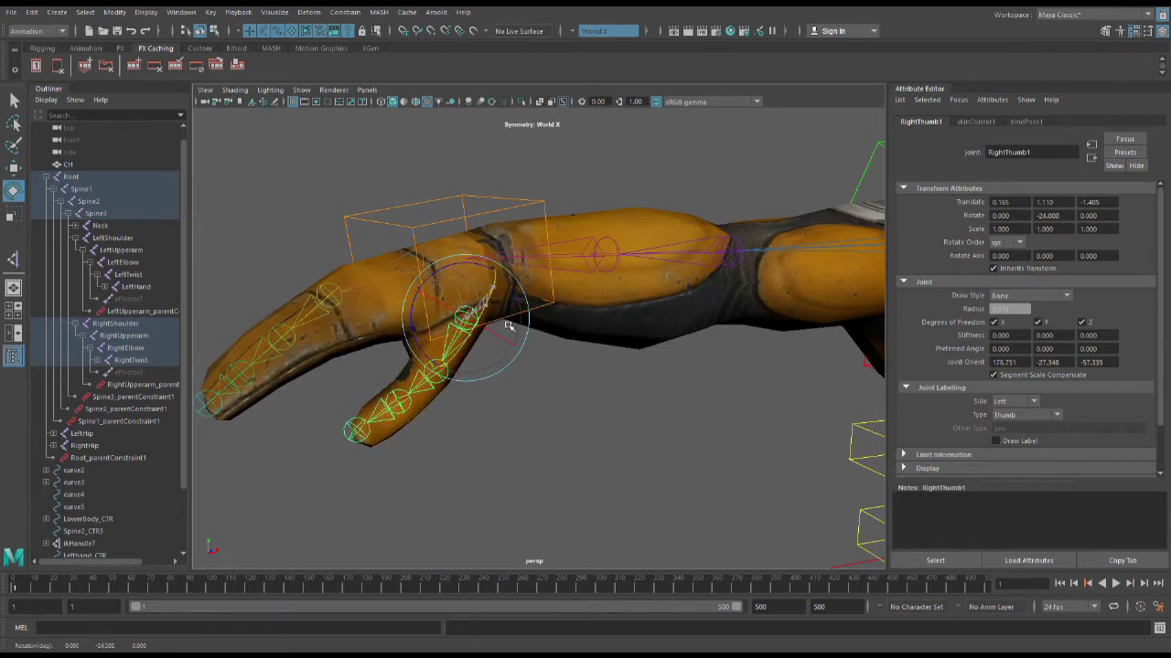
key("ctrl+z")
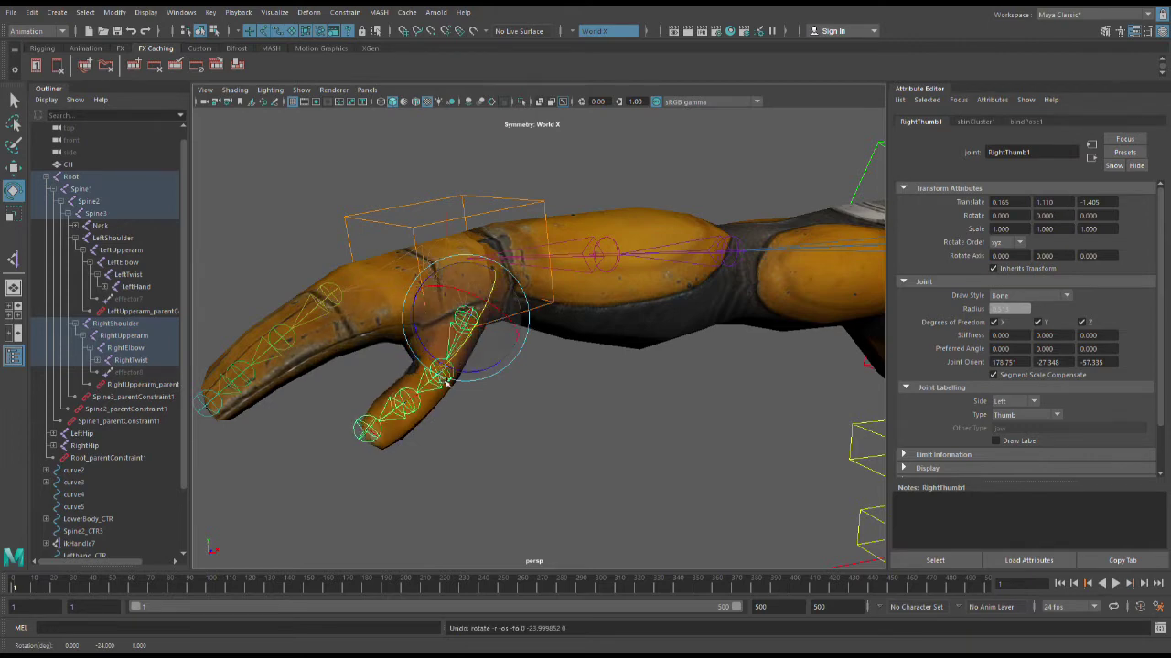
Select the Lefthand_CTR1 control at the right wrist, inspect the hand from the front, and clear the selection.
right_click_drag(548, 426, 476, 419, "alt")
left_click_drag(476, 419, 551, 419, "alt")
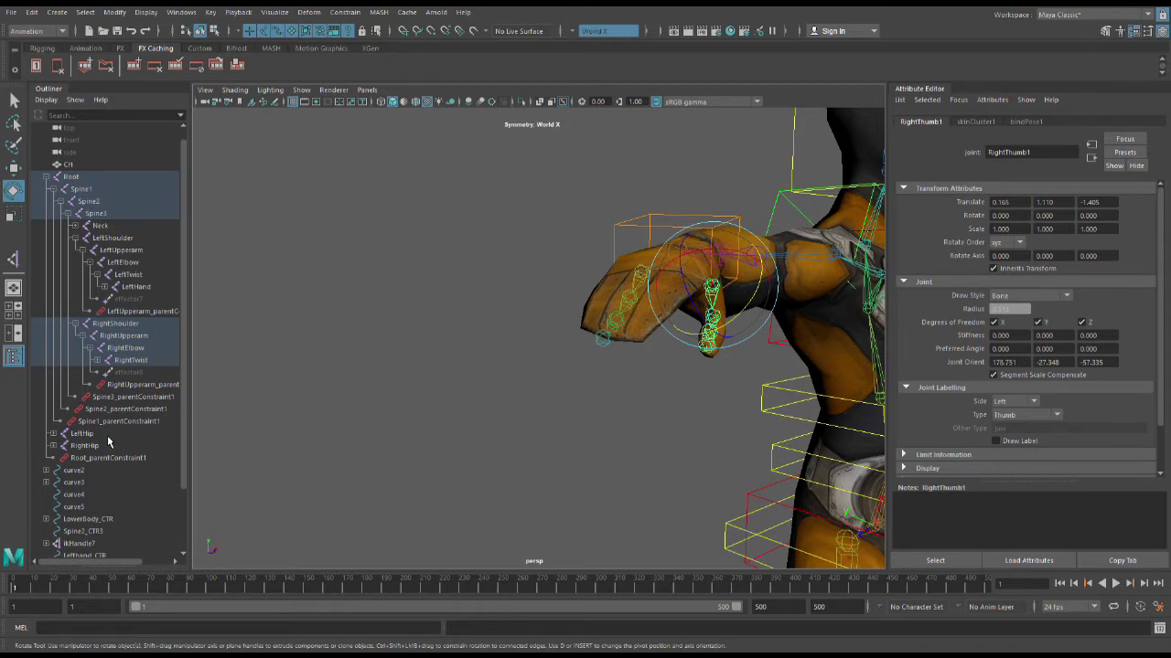
left_click(743, 225)
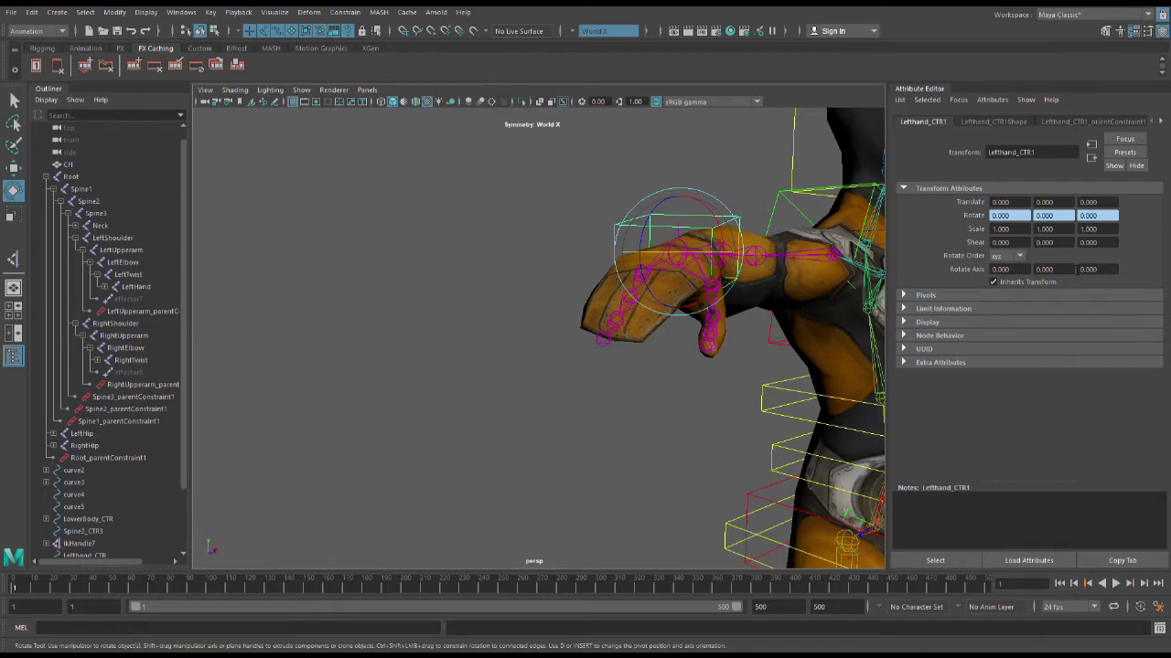
scroll(805, 386, "up", 3)
left_click_drag(802, 386, 792, 390, "alt")
left_click(778, 386)
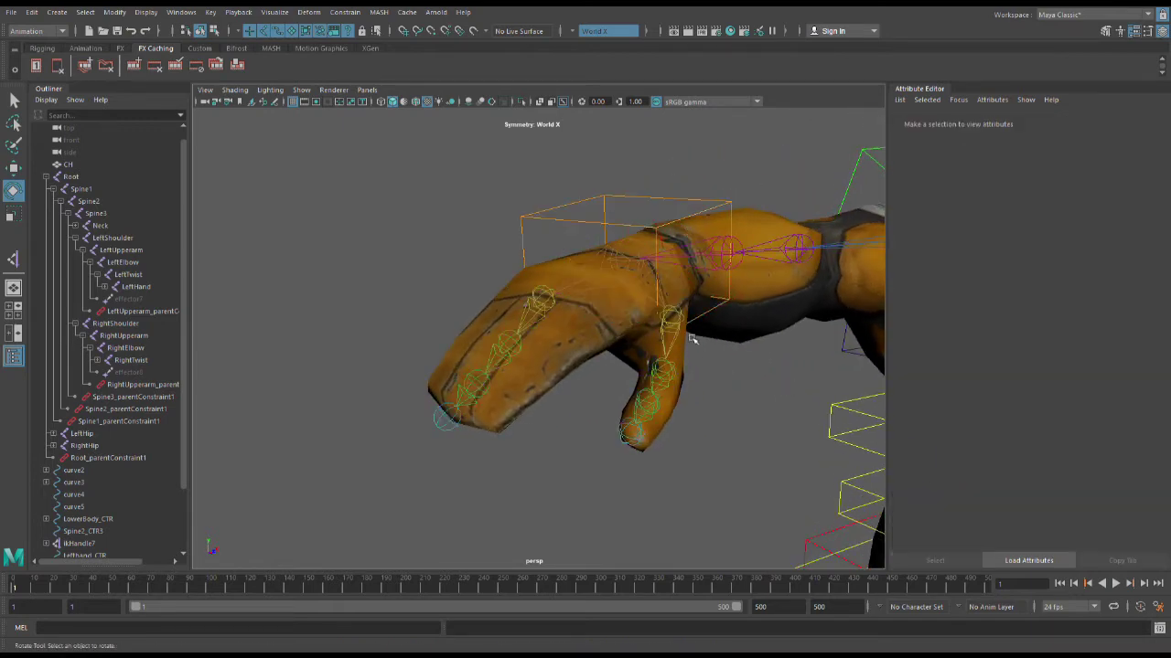
Rotate the RightThumb1 joint inward to about -44.4° on Y, and reselect the Lefthand_CTR1 control.
left_click(684, 329)
left_click_drag(715, 332, 704, 385)
mouse_move(710, 342)
left_mouse_down()
mouse_move(686, 329)
mouse_move(695, 340)
left_mouse_up()
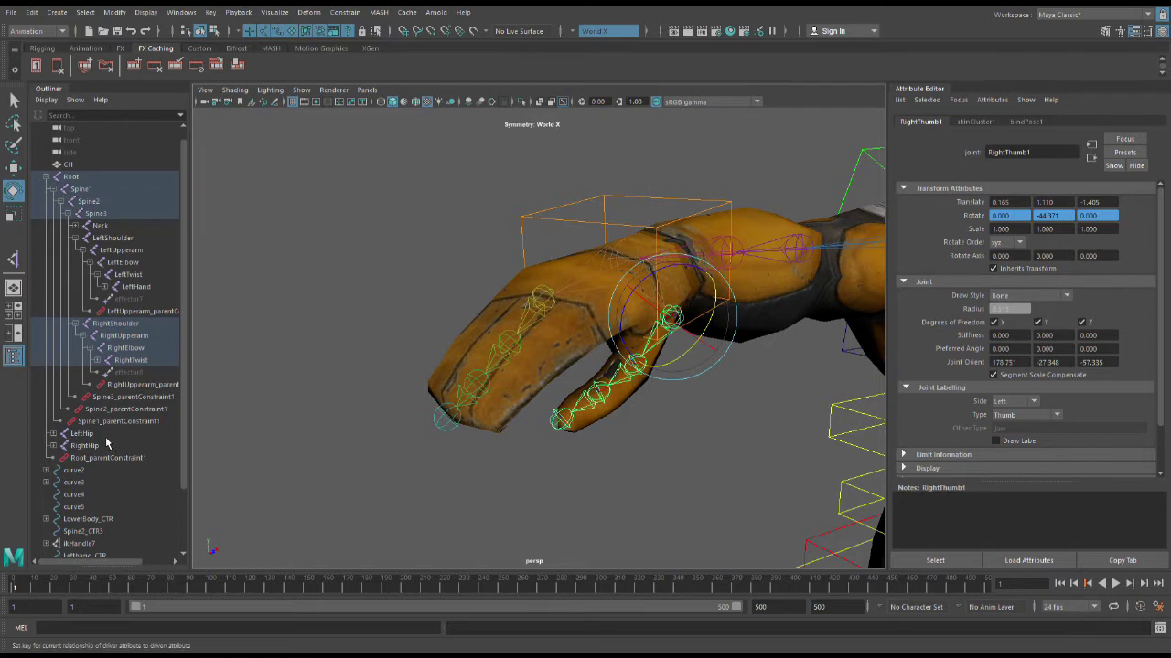
left_click(721, 208)
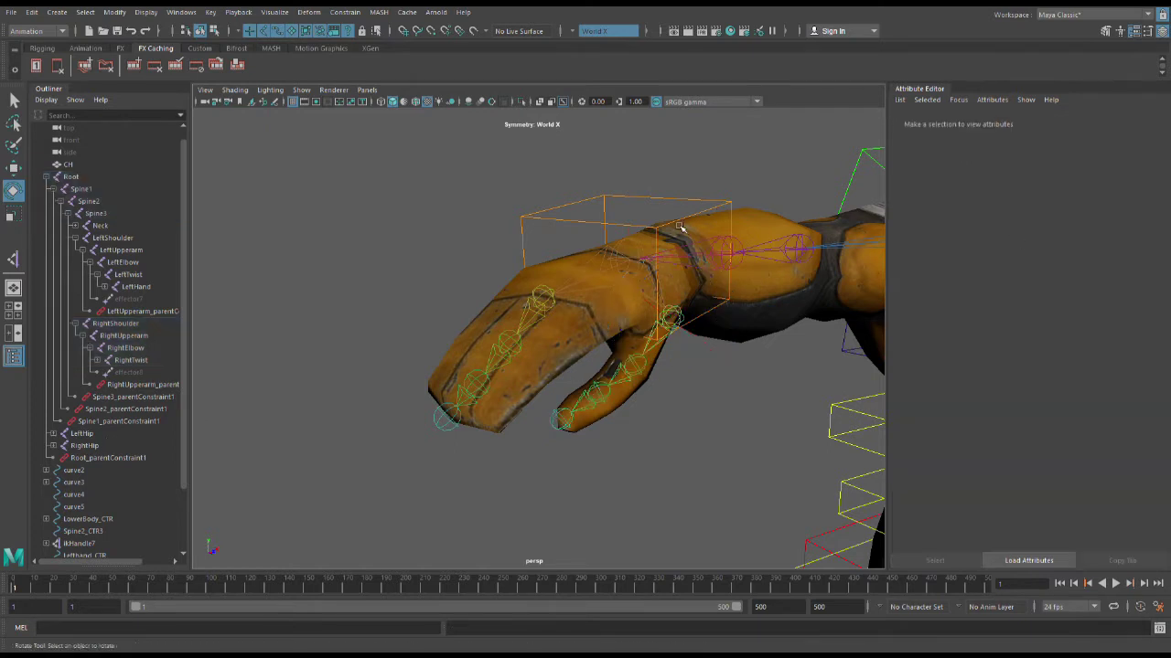
left_click(731, 211)
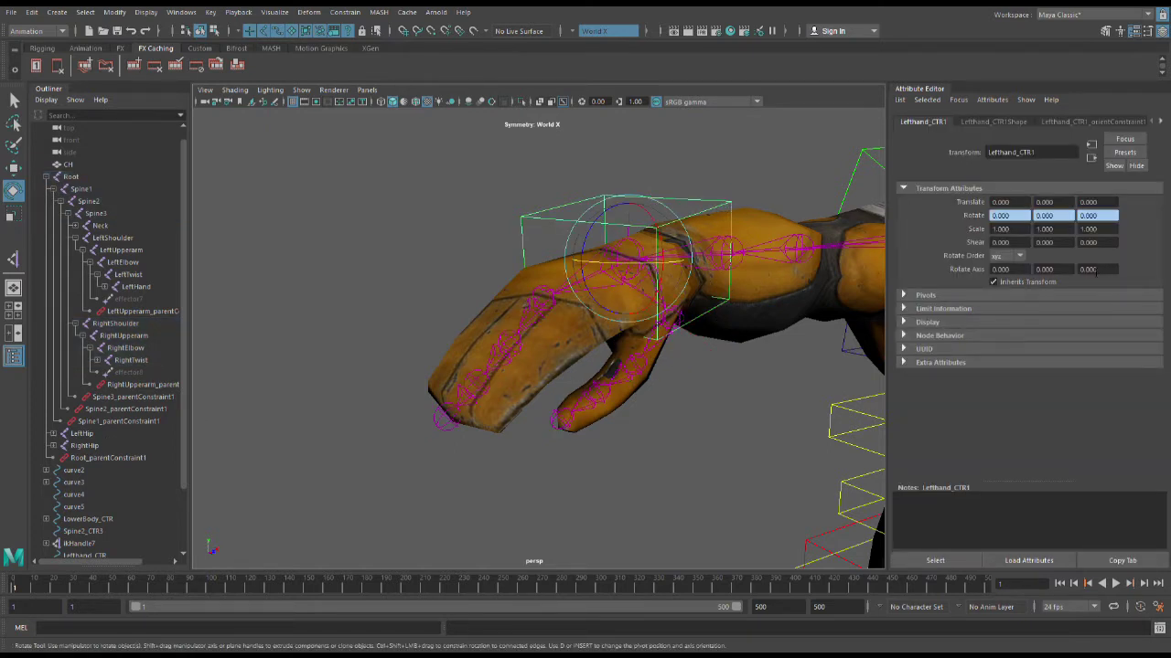
Bend the thumb toward the palm by rotating RightThumb2 inward and RightThumb3 to about 23.6° on Y.
scroll(842, 408, "up", 4)
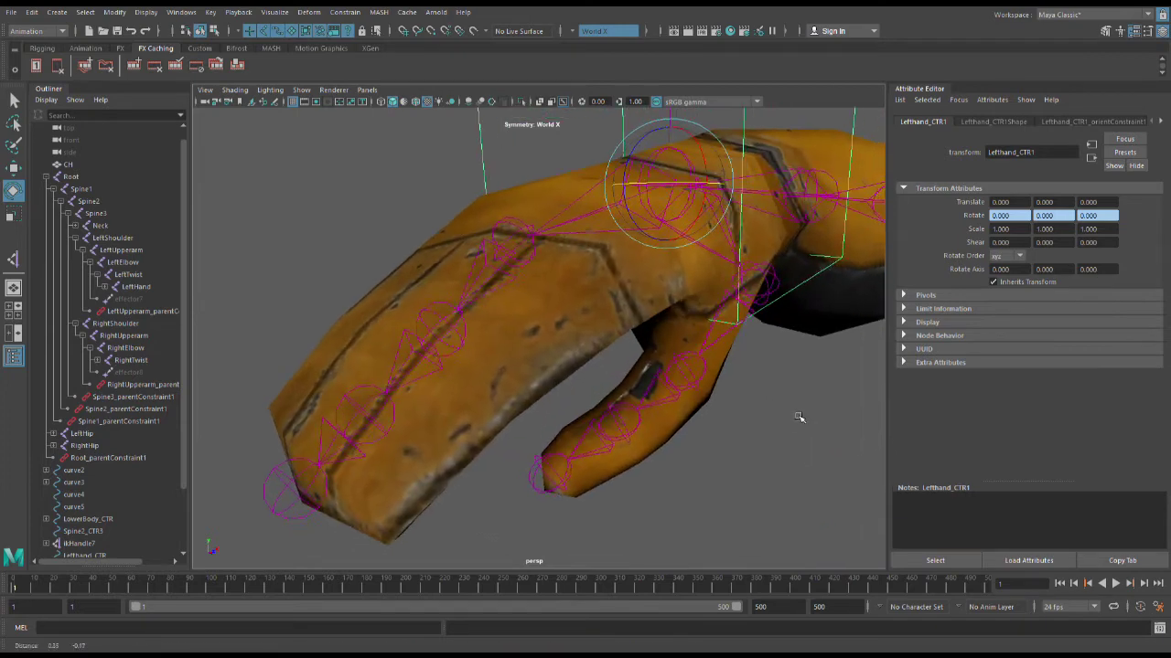
left_click(719, 411)
left_click(710, 390)
left_click_drag(719, 392, 697, 433)
left_click(662, 421)
left_click(627, 403)
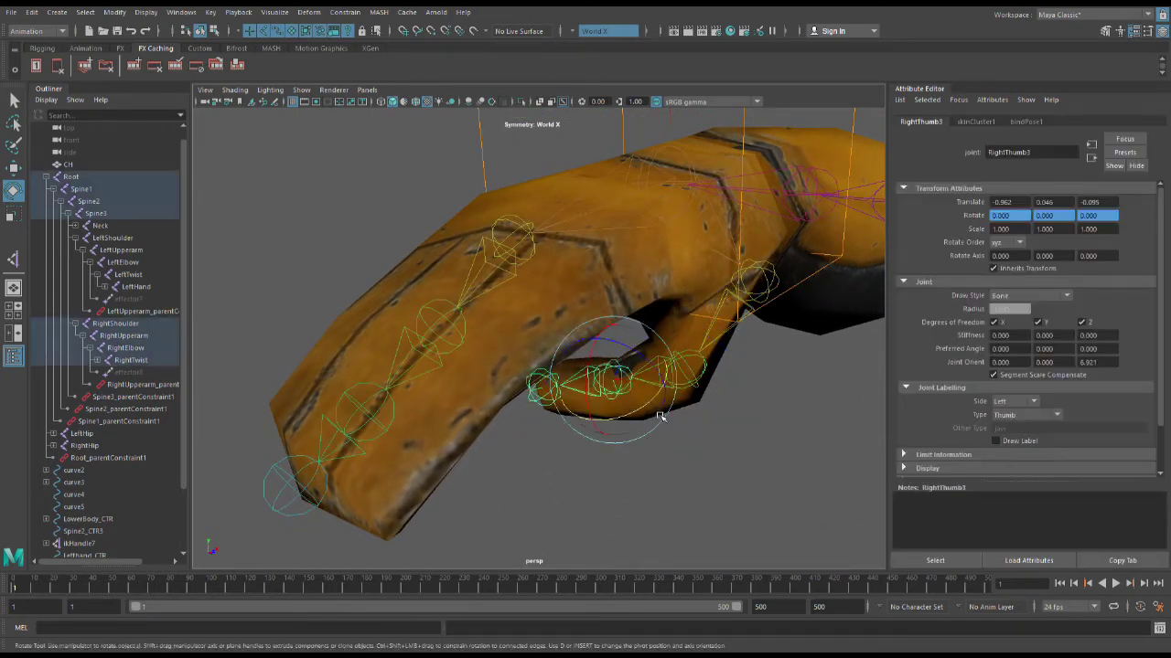
left_click_drag(650, 402, 697, 456)
scroll(724, 451, "down", 5)
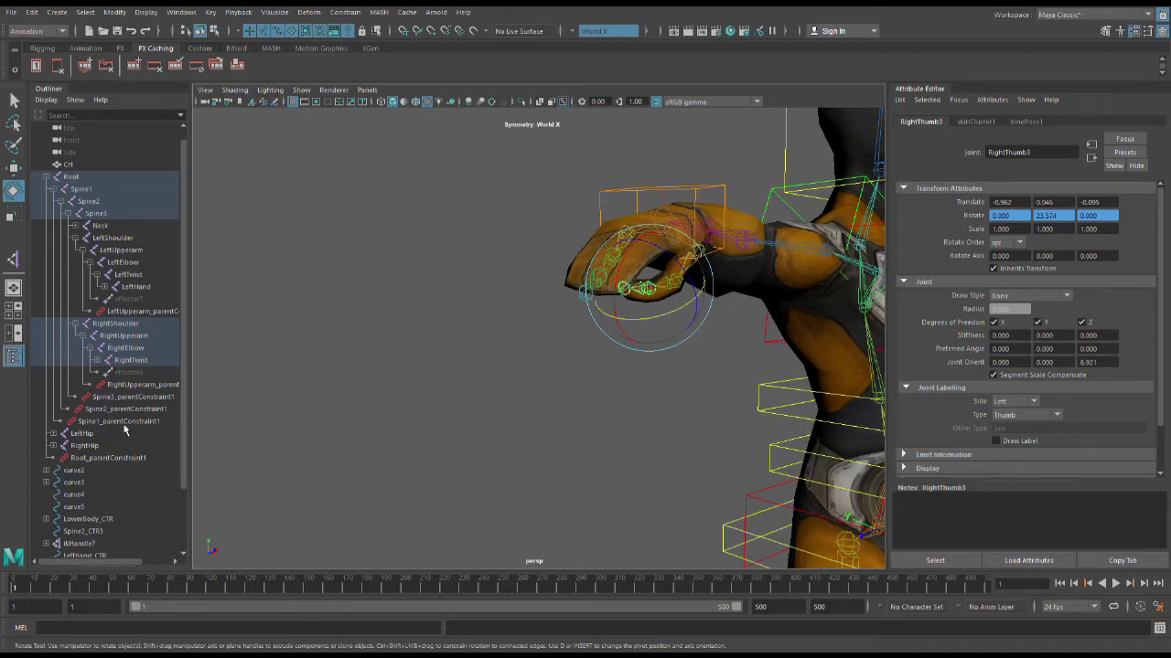
Return the right thumb to its straight pose through the Lefthand_CTR1 control, and clear the selection.
left_click(711, 363)
left_click(707, 200)
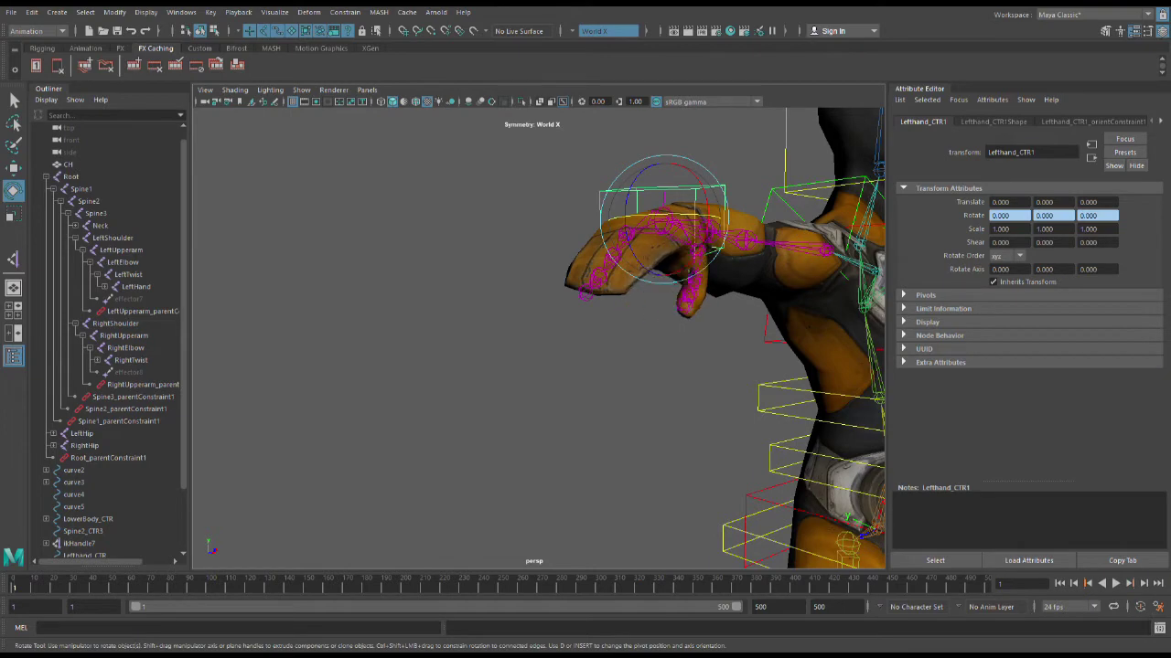
left_click_drag(744, 365, 755, 331, "alt")
scroll(695, 373, "up", 5)
left_click(769, 384)
Try rotating the RightThumb1 joint about 27° on Y, undo it, and briefly reselect the Lefthand_CTR1 control.
left_click(719, 343)
key("ctrl+z")
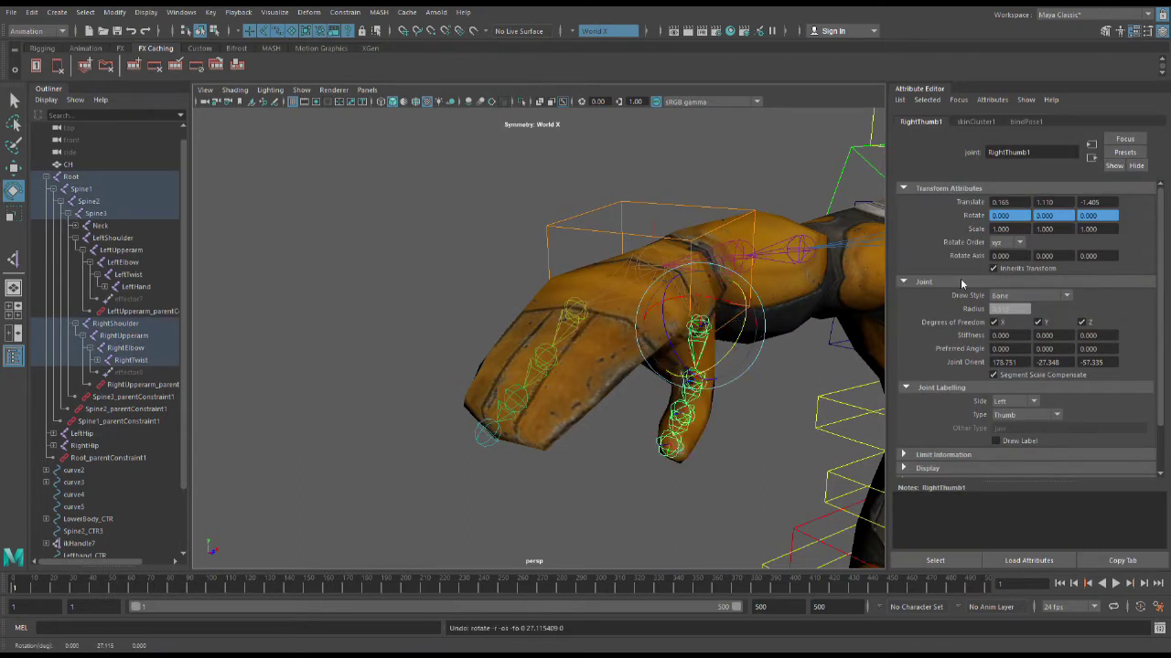
left_click(693, 213)
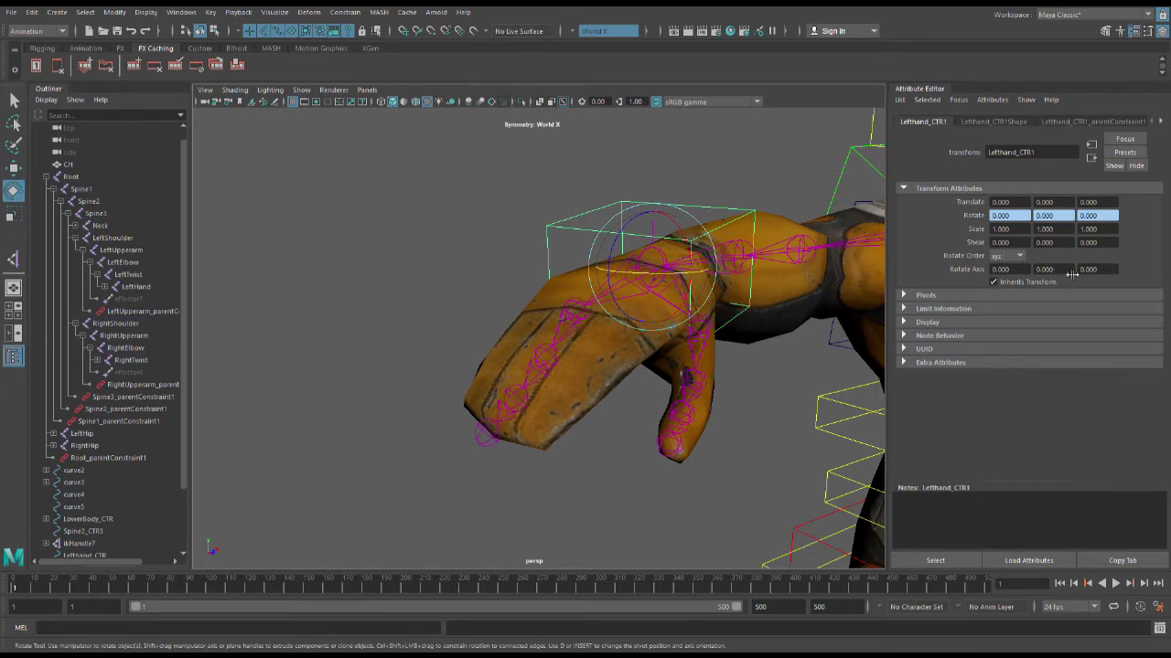
left_click(804, 403)
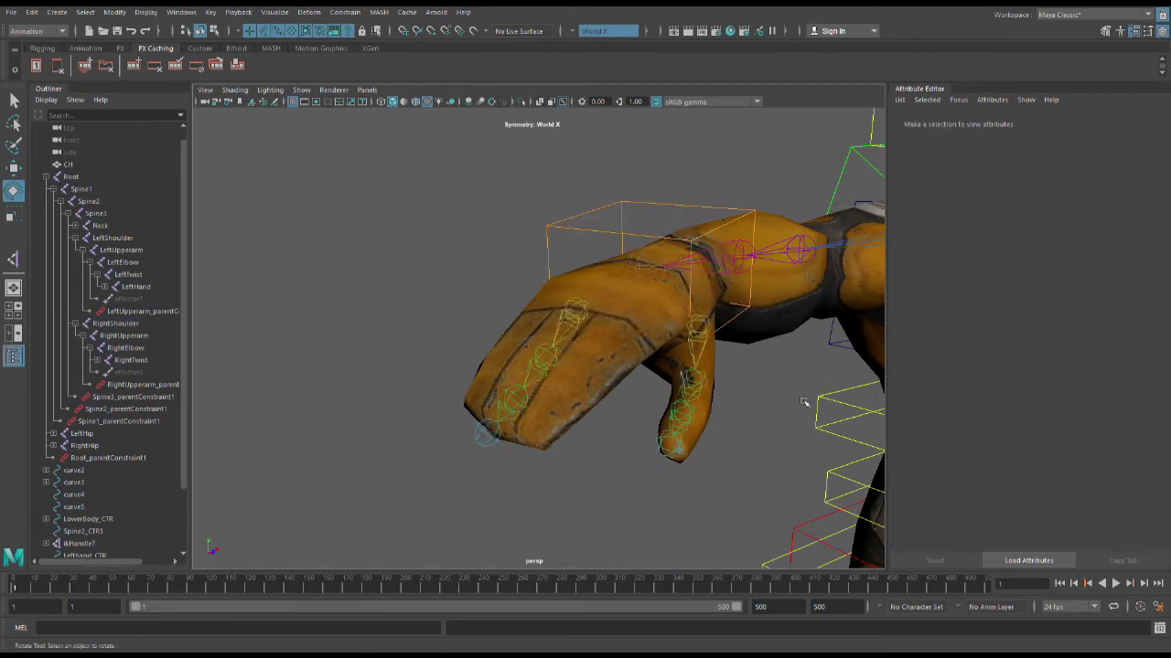
Rotate the RightThumb1 joint outward, away from the fingers, and clear the selection.
left_click(717, 343)
left_click_drag(732, 353, 748, 343)
left_click(778, 417)
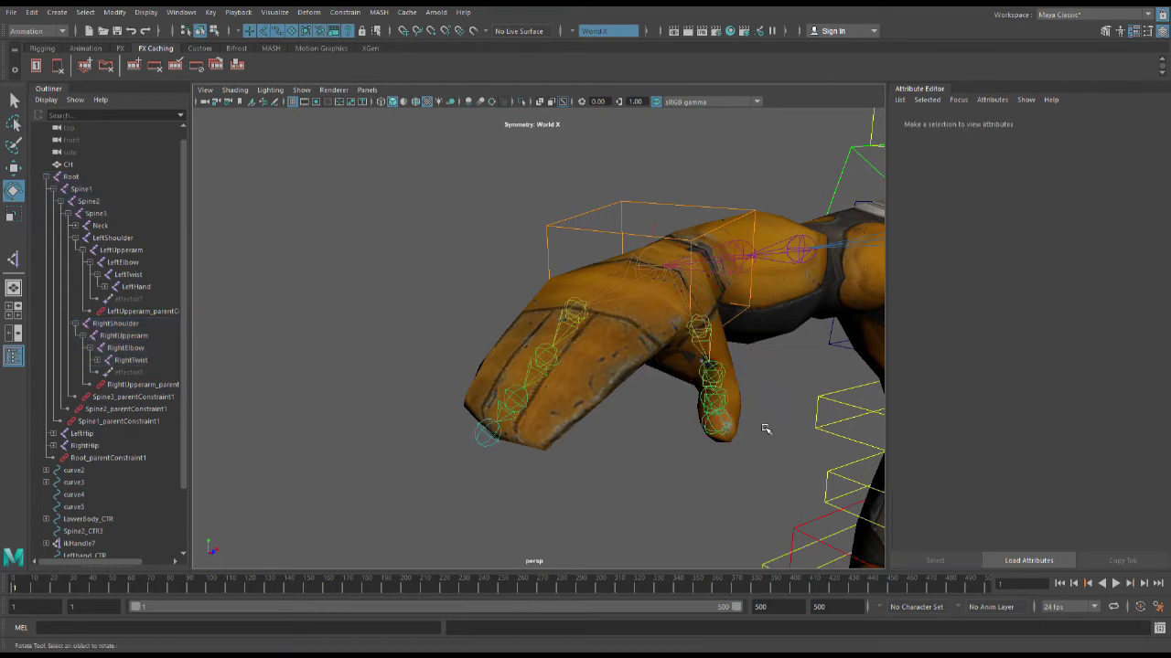
Swing the right thumb tip outward by rotating RightThumb2, and turn RightThumb3 to about -31.8° on Y.
left_click_drag(758, 437, 739, 366, "alt")
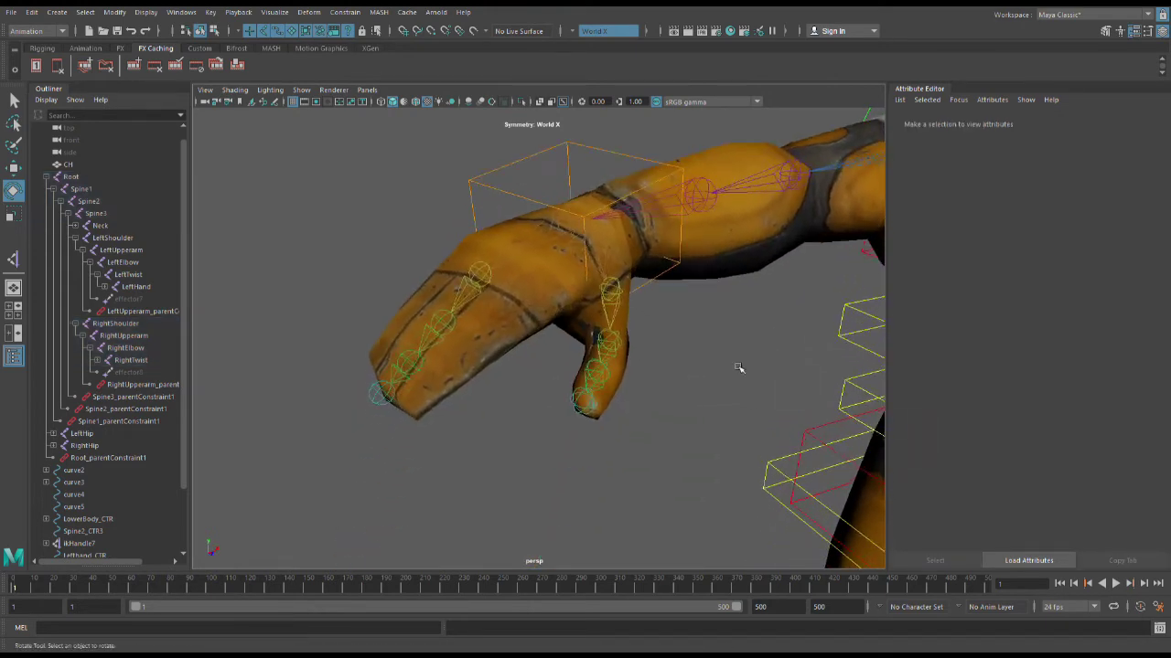
left_click(628, 348)
left_click_drag(638, 361, 647, 345)
left_click(711, 360)
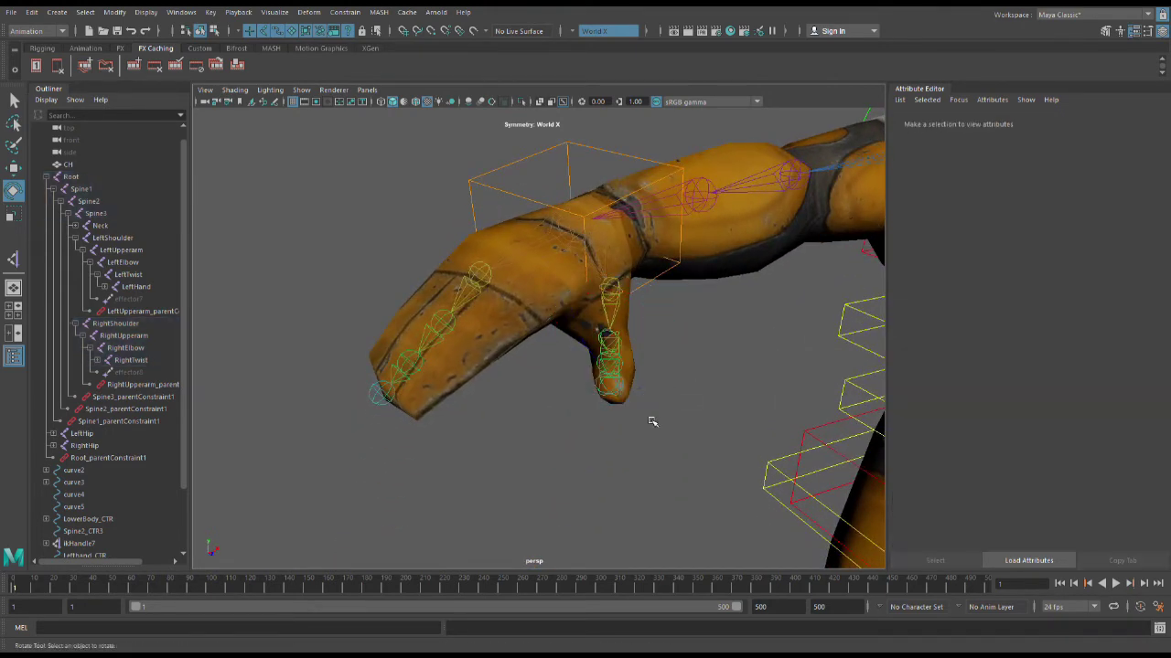
left_click_drag(650, 418, 719, 410, "alt")
left_click(614, 419)
scroll(714, 420, "down", 4)
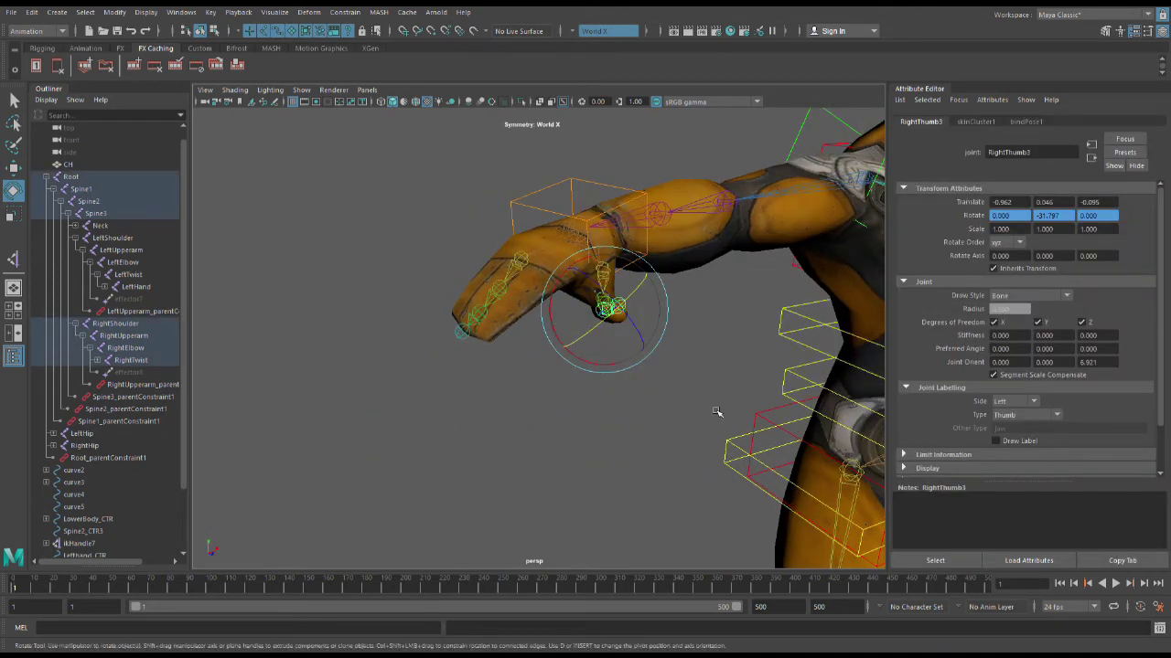
left_click(732, 378)
Rotate the right thumb's base joint farther outward, away from the fingers, and save the scene.
left_click(618, 279)
left_click_drag(618, 279, 644, 276)
scroll(693, 313, "down", 4)
left_click_drag(688, 320, 711, 447, "alt")
left_click(658, 439)
scroll(659, 439, "up", 4)
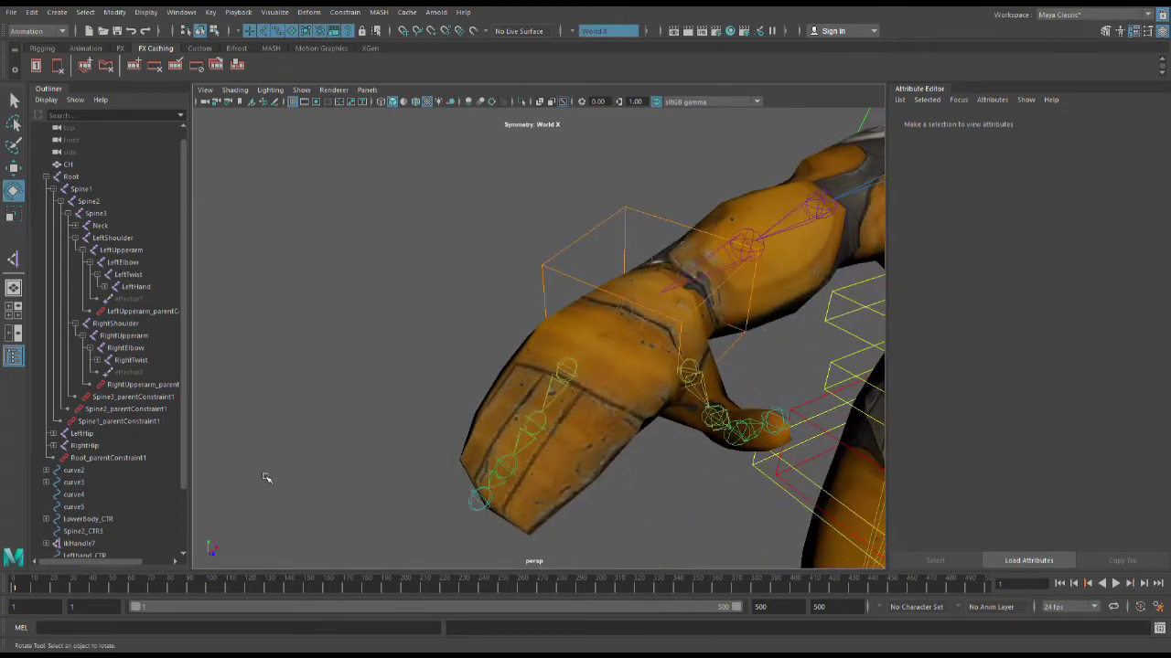
key("ctrl+s")
Bring the right thumb back to its straight pose using the Lefthand_CTR1 wrist control and deselect it.
left_click(702, 315)
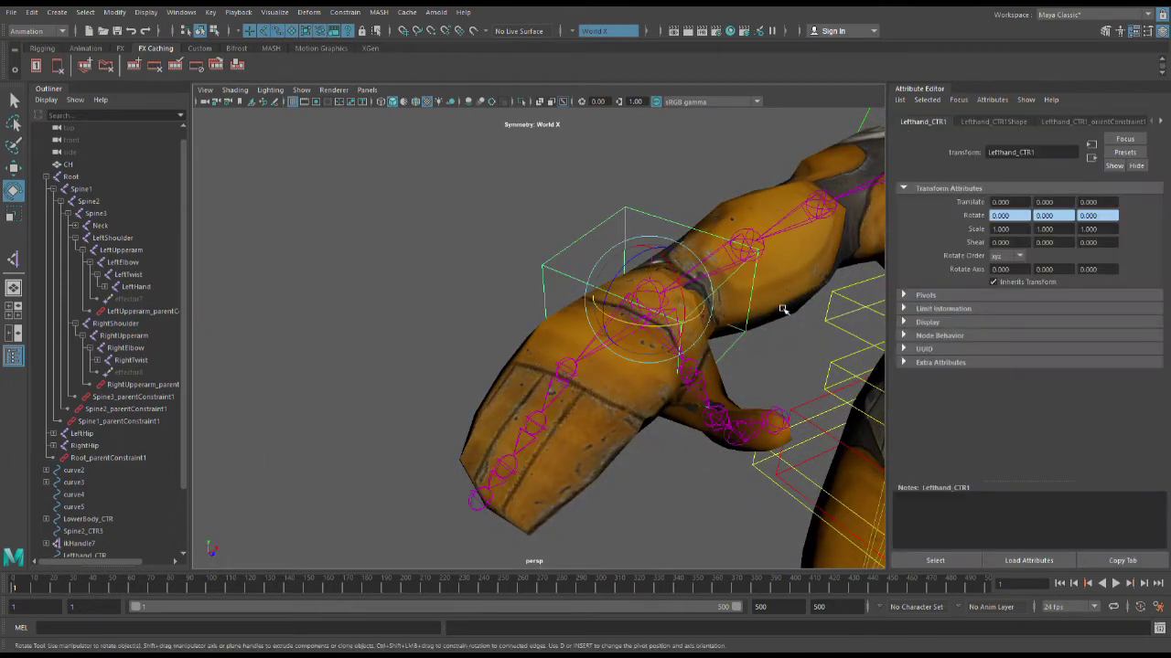
mouse_move(1070, 278)
middle_mouse_down()
mouse_move(823, 278)
mouse_move(1066, 277)
middle_mouse_up()
left_click(758, 406)
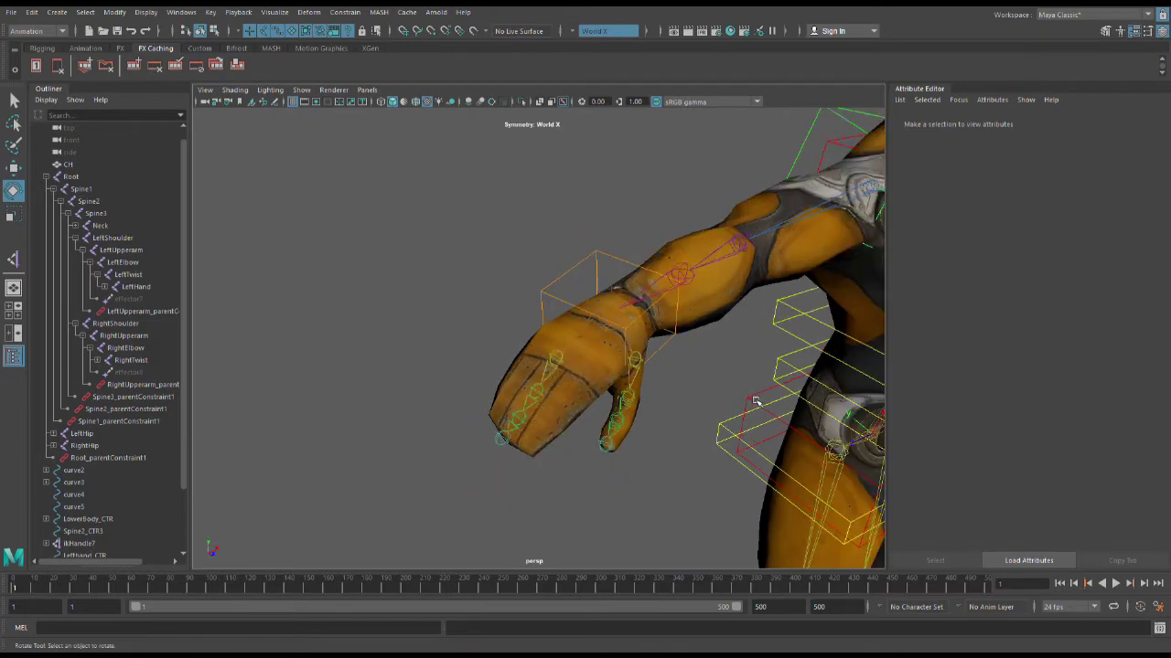
Examine the RightFinger1 joint and the Lefthand_CTR1 control on the right hand from several angles, checking their attributes.
left_click_drag(766, 400, 728, 408, "alt")
left_click(505, 359)
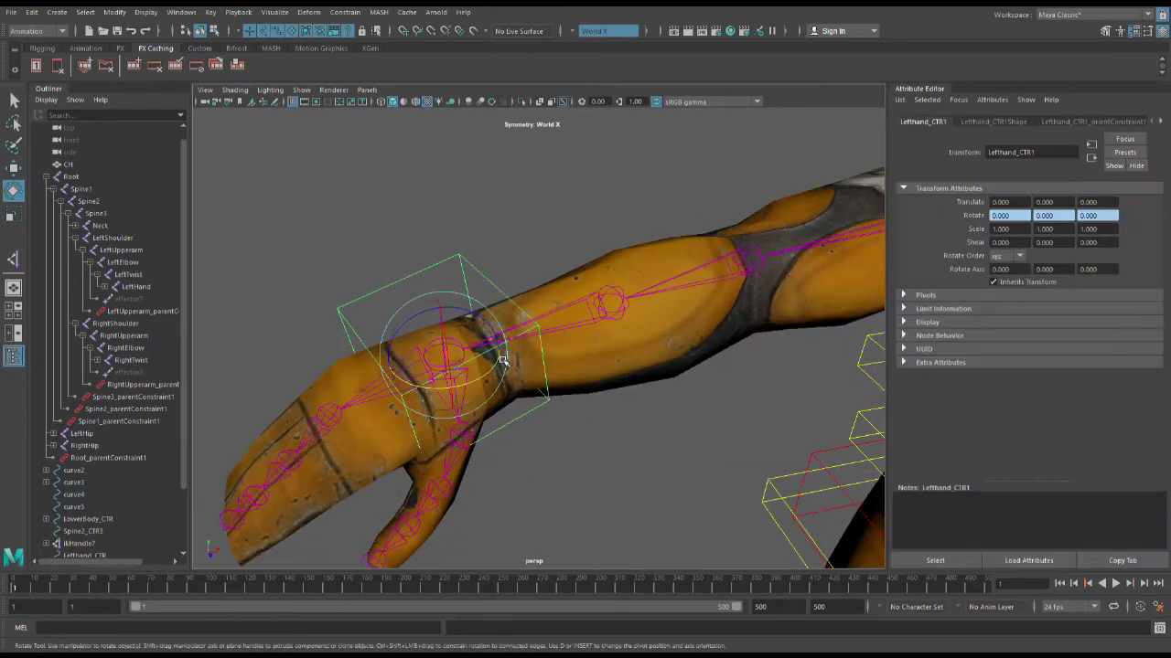
left_click_drag(524, 352, 649, 315, "alt")
scroll(649, 315, "up", 4)
left_click_drag(506, 196, 568, 256, "alt")
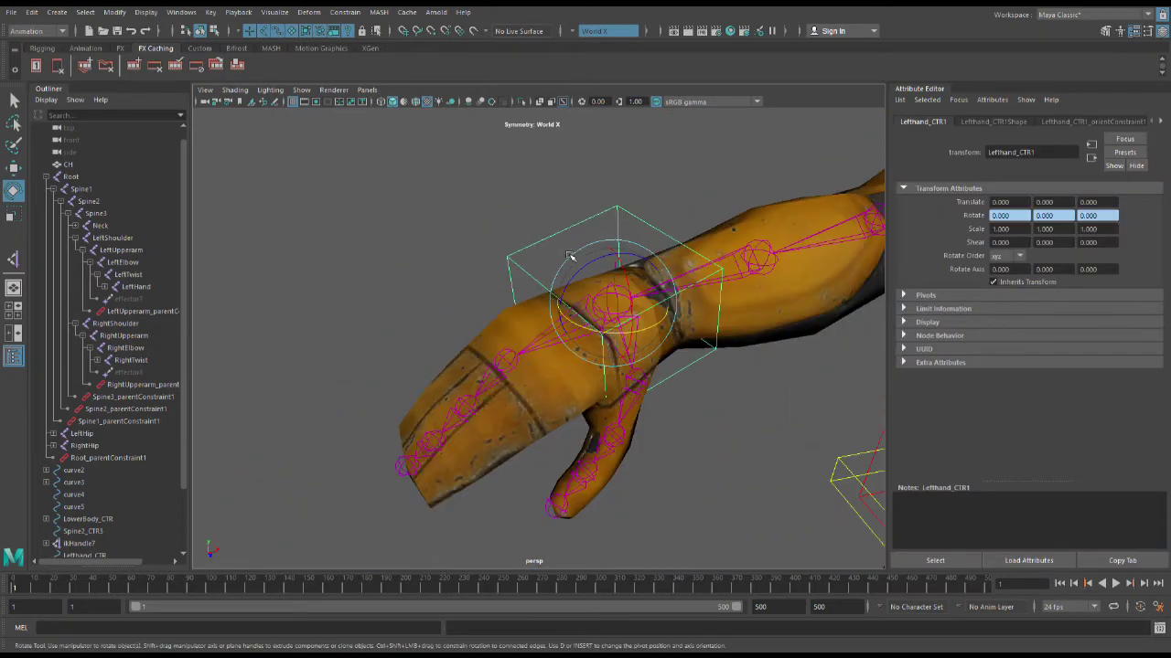
scroll(508, 384, "up", 2)
left_click(493, 394)
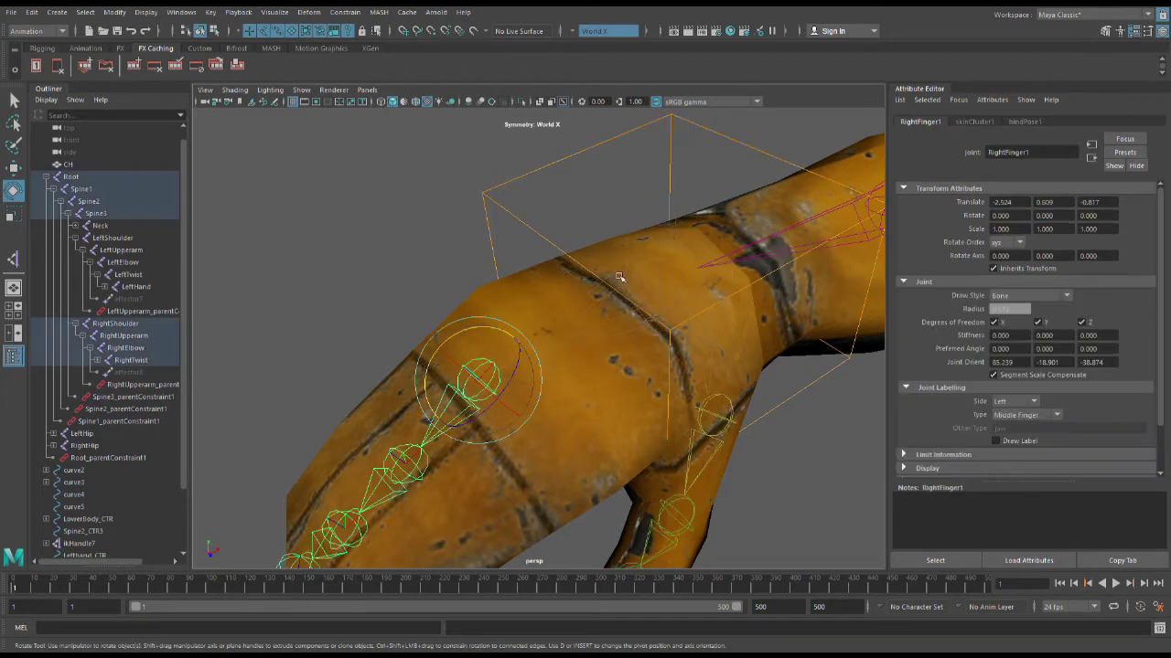
left_click(517, 197)
left_click(512, 189)
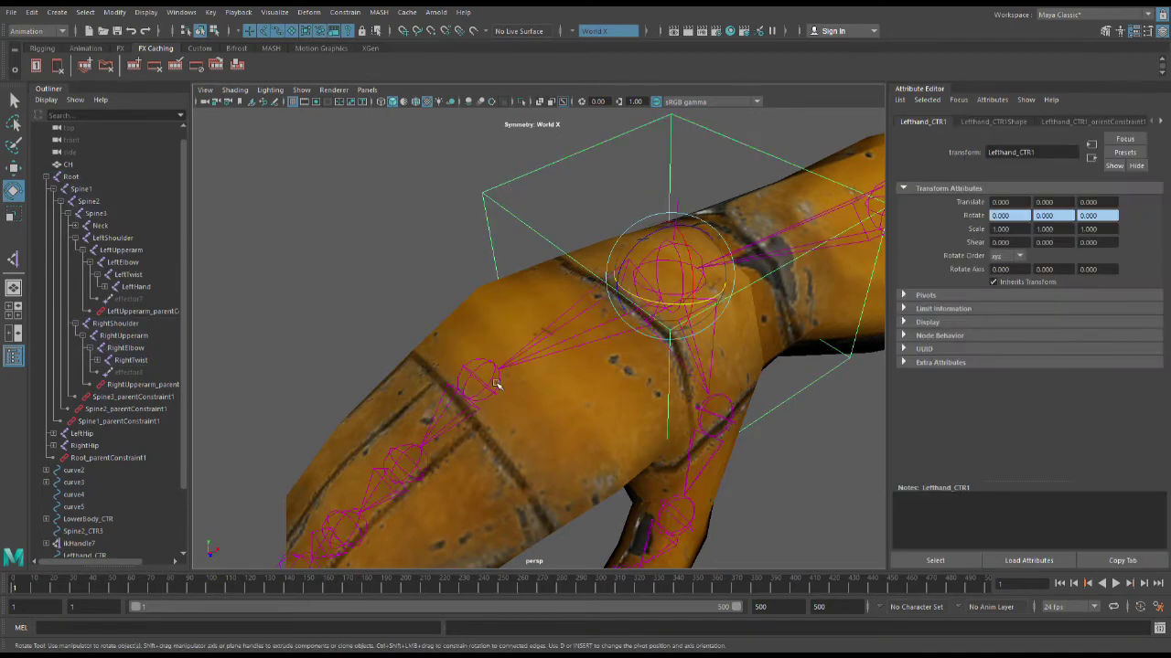
scroll(501, 383, "down", 4)
scroll(501, 383, "down", 1)
left_click_drag(503, 382, 504, 408, "alt")
scroll(547, 404, "up", 4)
scroll(547, 403, "down", 2)
scroll(439, 388, "up", 2)
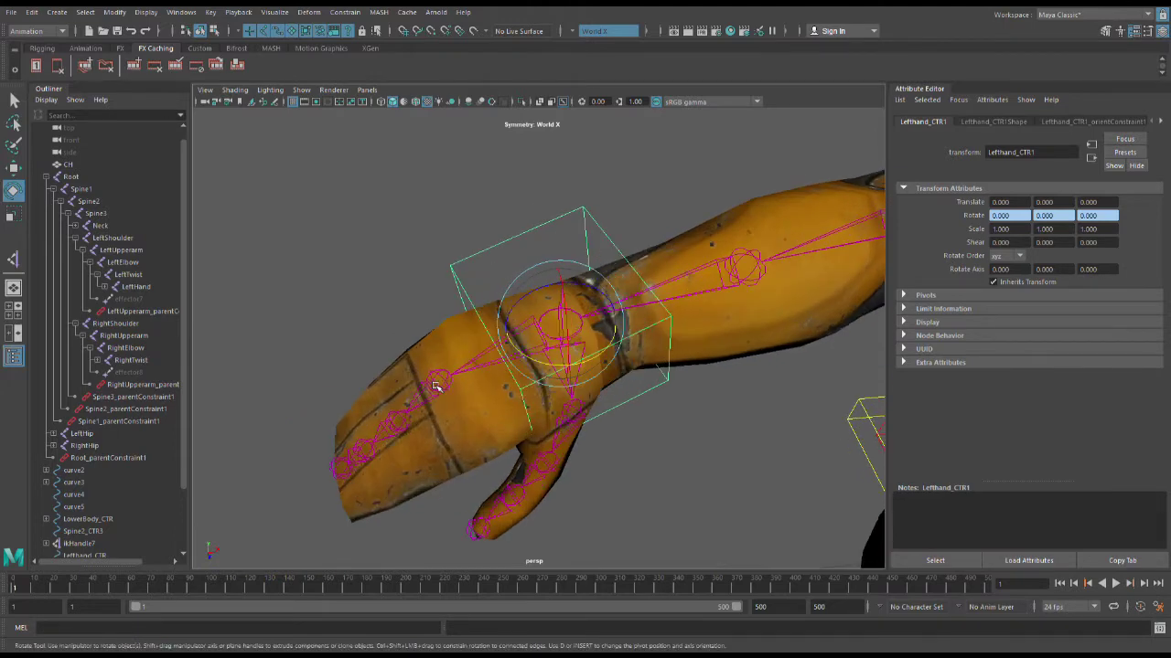
left_click_drag(439, 388, 464, 387, "alt")
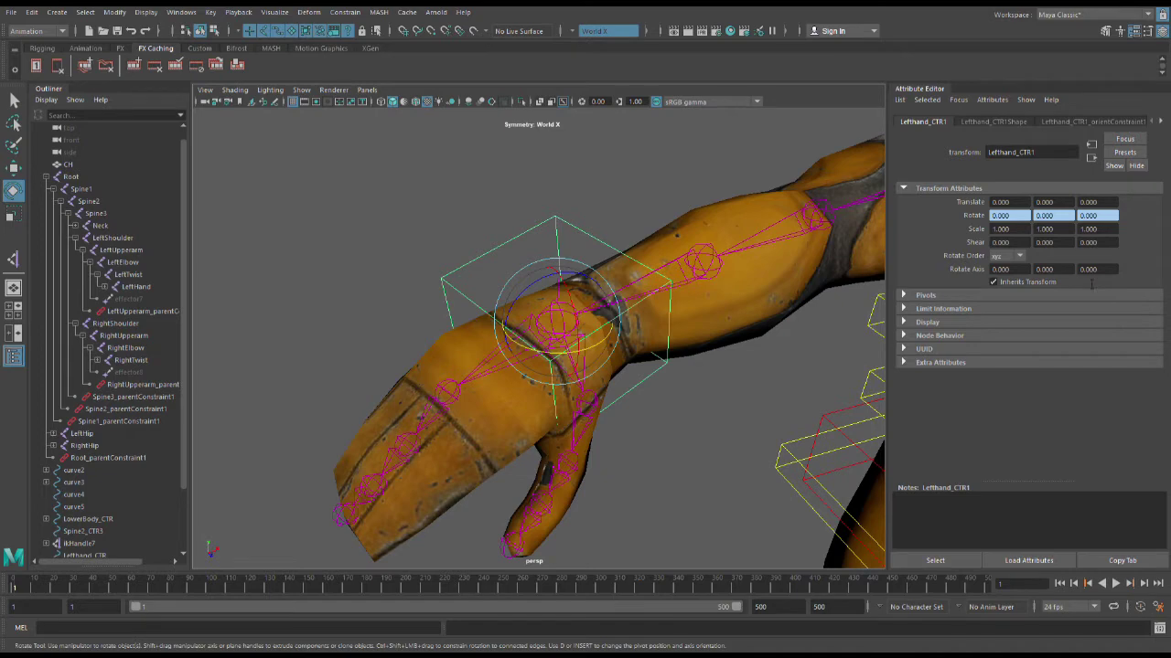
left_click_drag(644, 422, 684, 392, "alt")
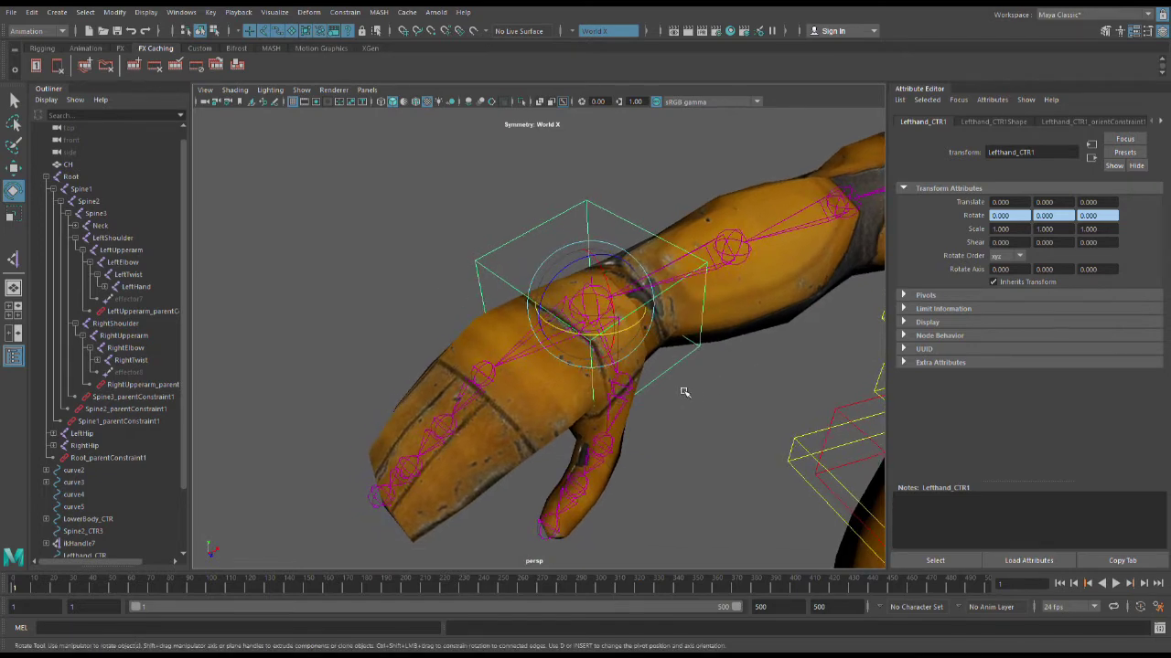
left_click(486, 377)
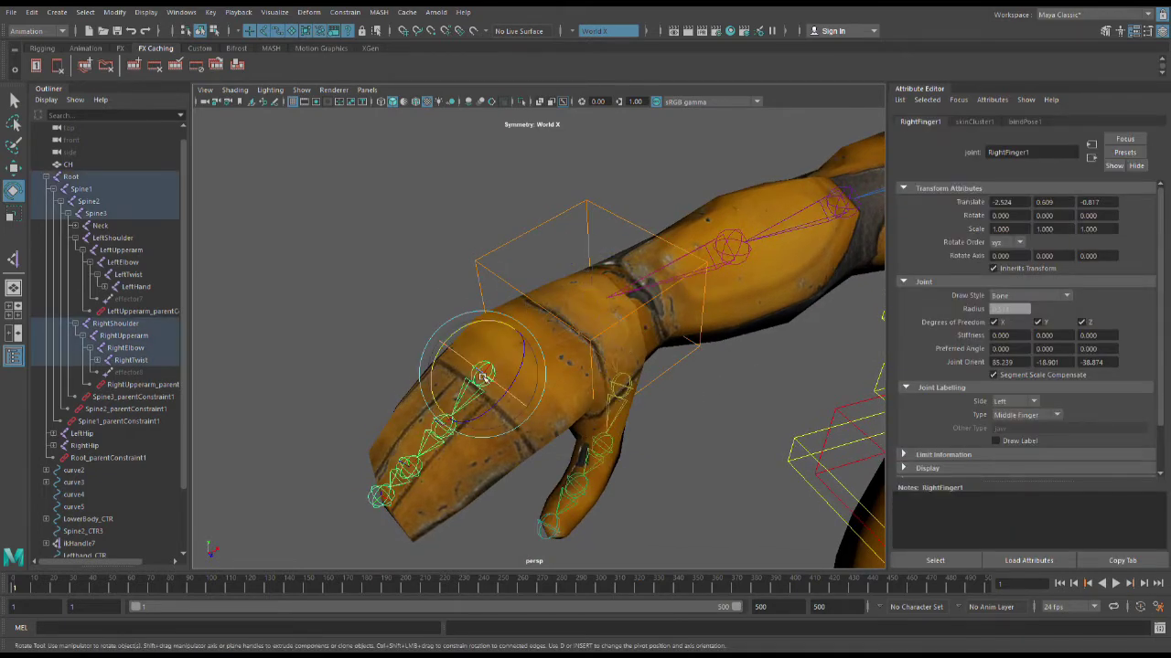
left_click_drag(494, 401, 488, 363, "alt")
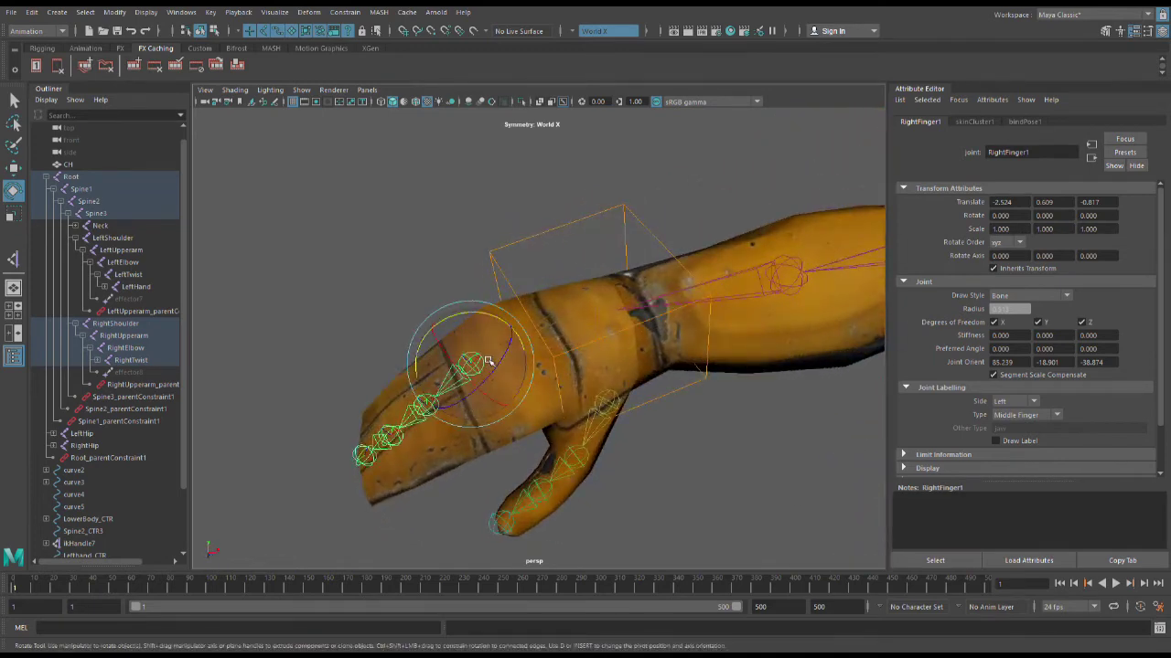
left_click(456, 284)
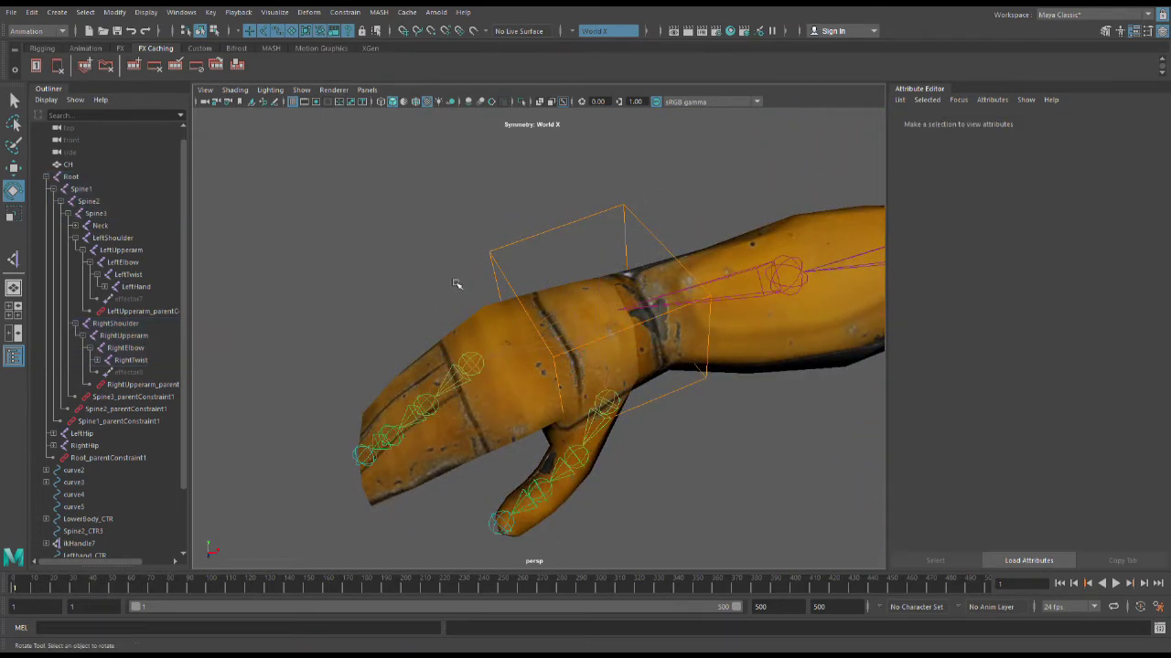
left_click(517, 271)
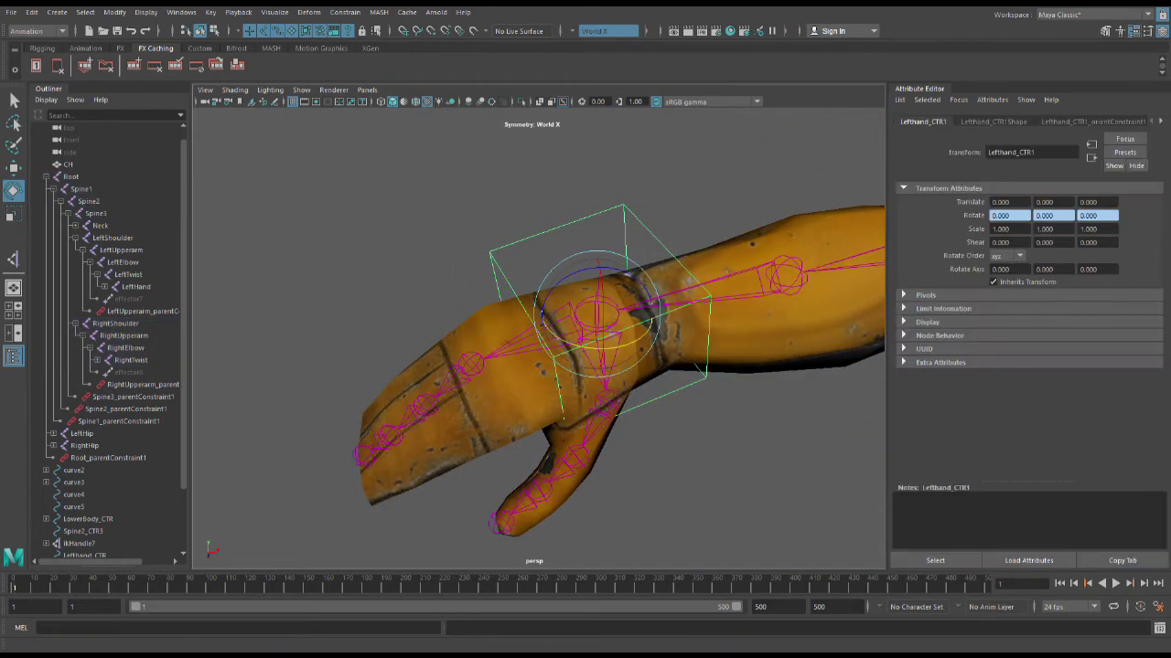
left_click(311, 143)
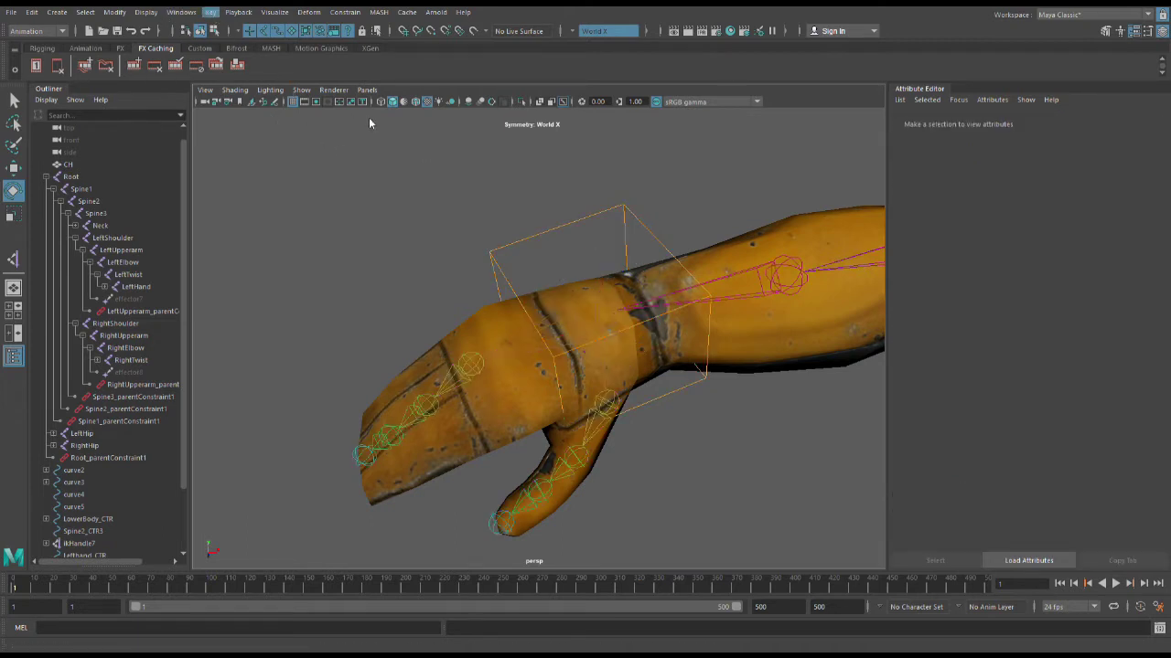
left_click(530, 254)
left_click(430, 274)
scroll(484, 356, "up", 2)
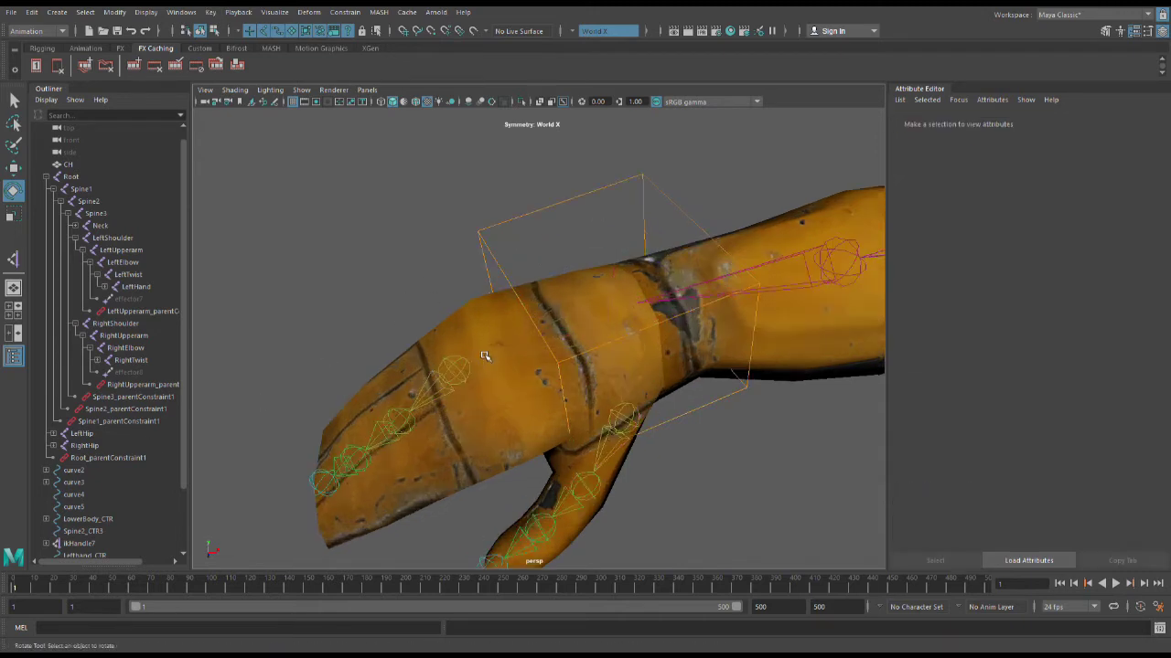
Check the RightFinger1 and RightFinger2 joints, try rotating RightFinger1, and undo the rotation.
left_click(464, 384)
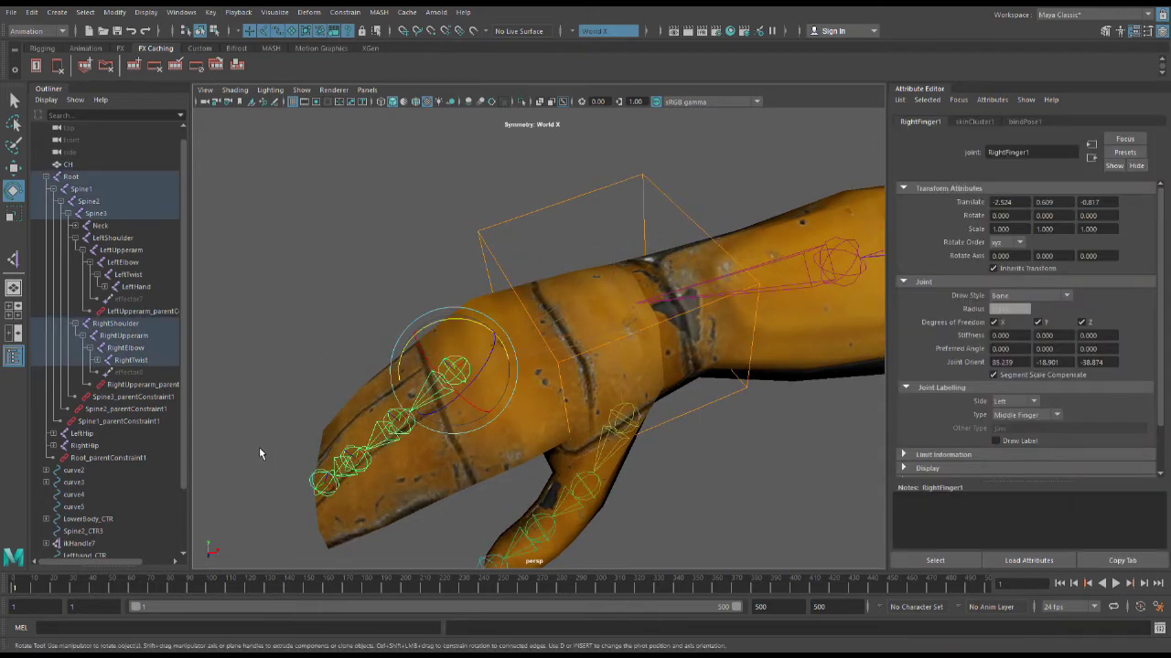
left_click(291, 508)
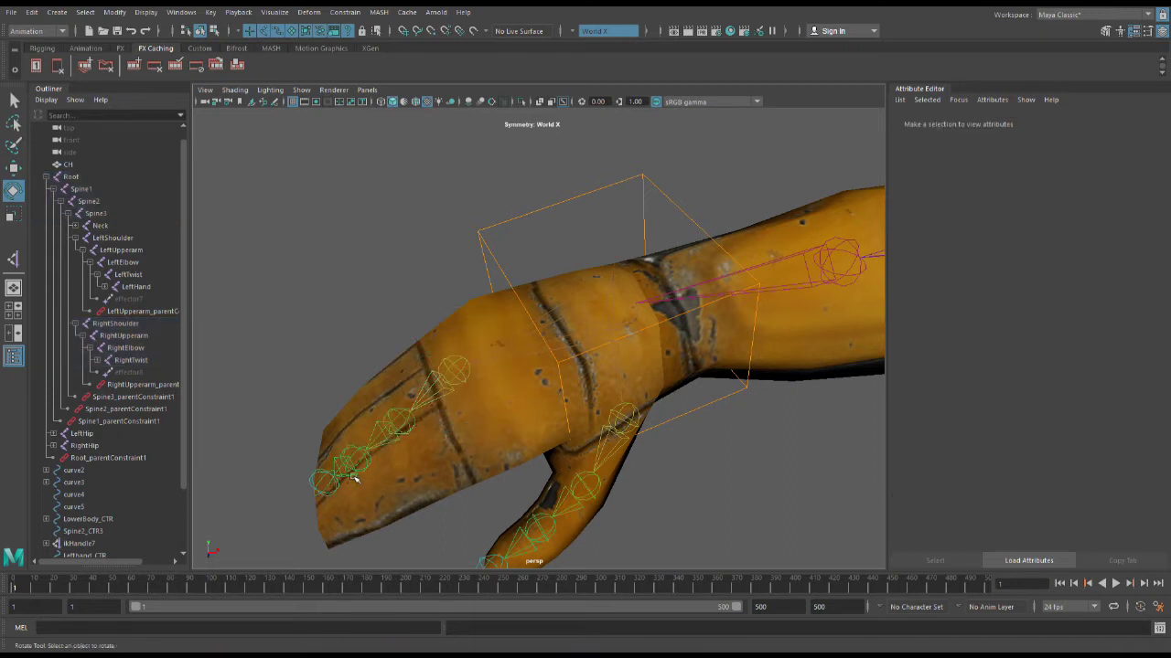
left_click(359, 474)
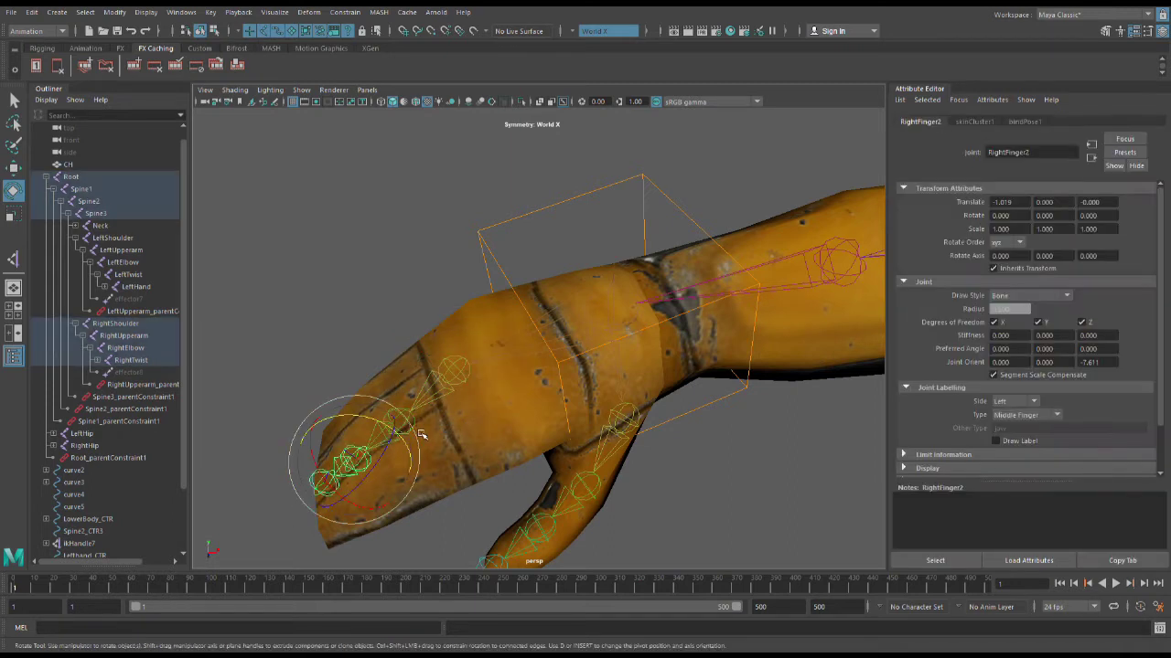
left_click(467, 381)
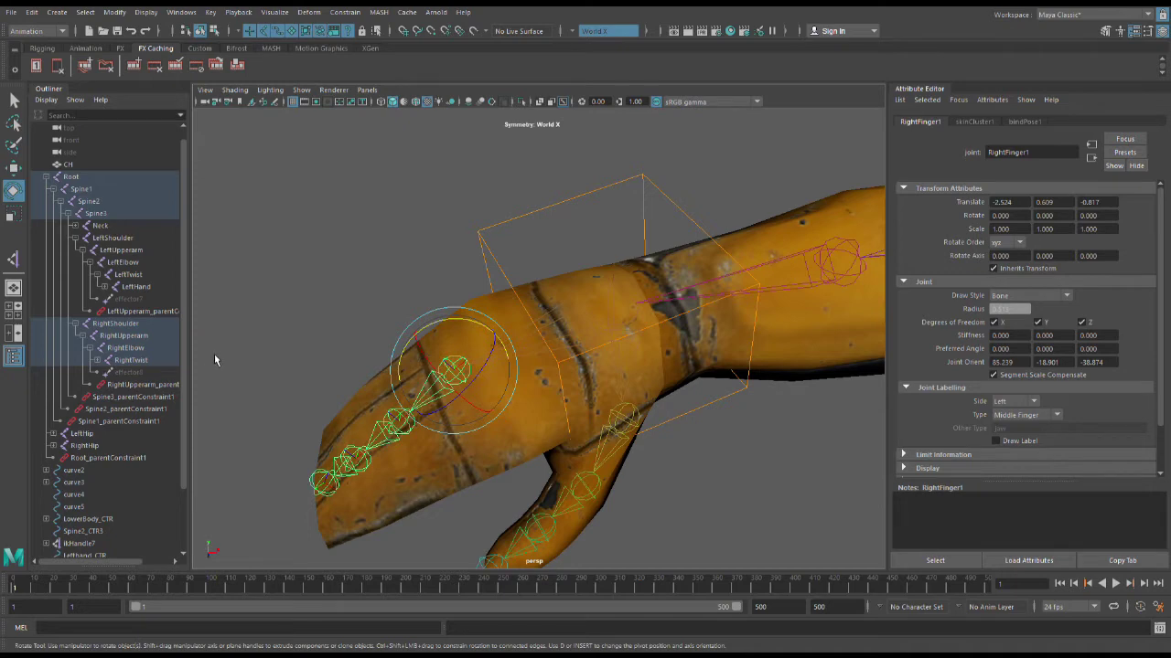
left_click_drag(435, 336, 467, 339)
key("ctrl+z")
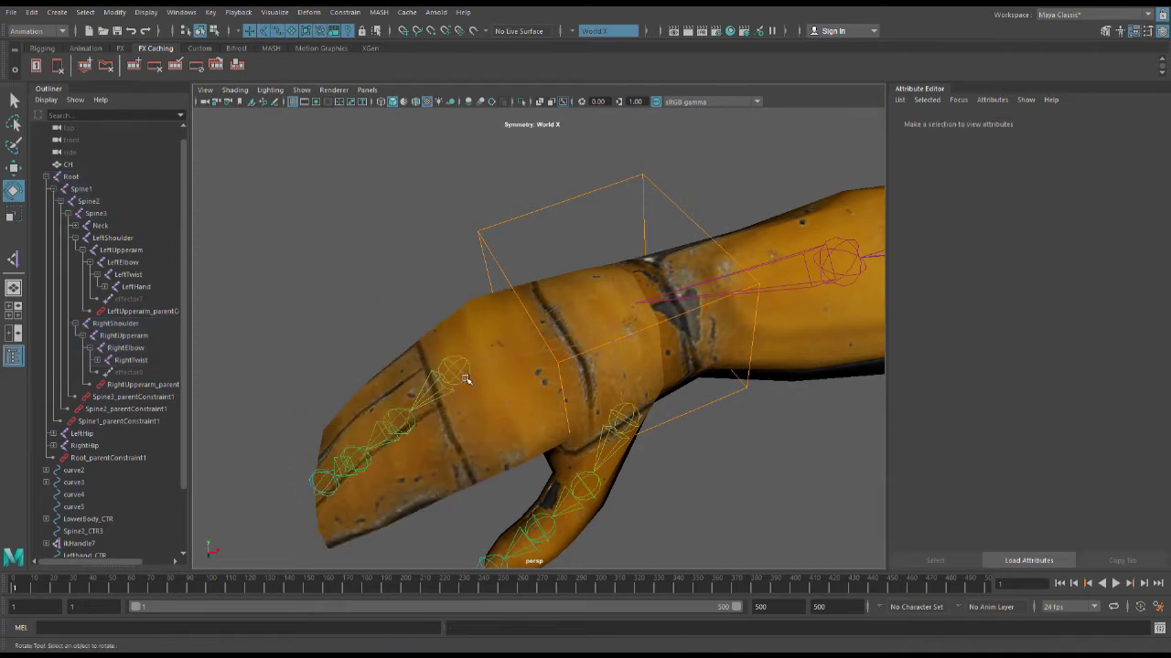
left_click_drag(454, 333, 496, 339)
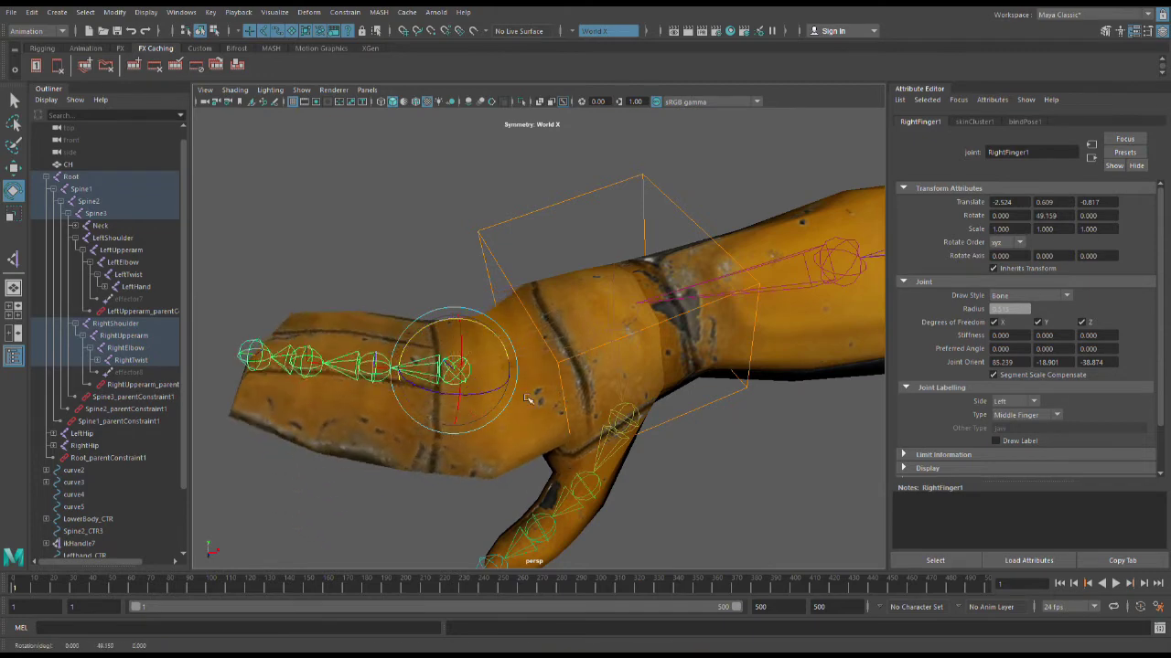
left_click_drag(546, 480, 543, 407, "alt")
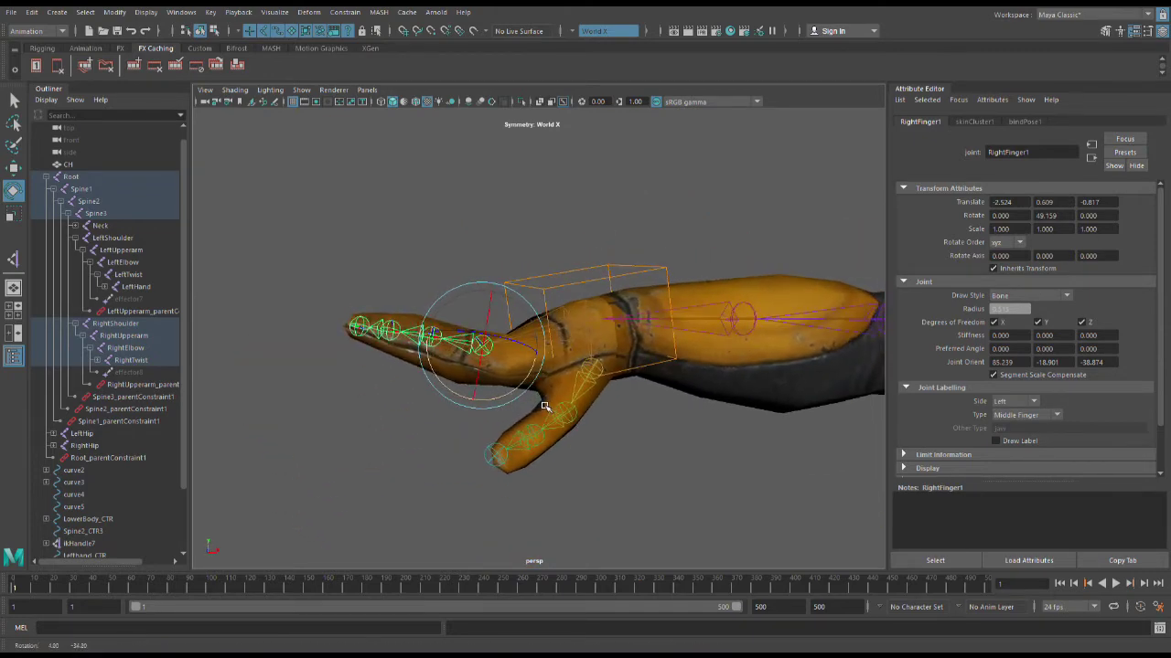
key("ctrl+z")
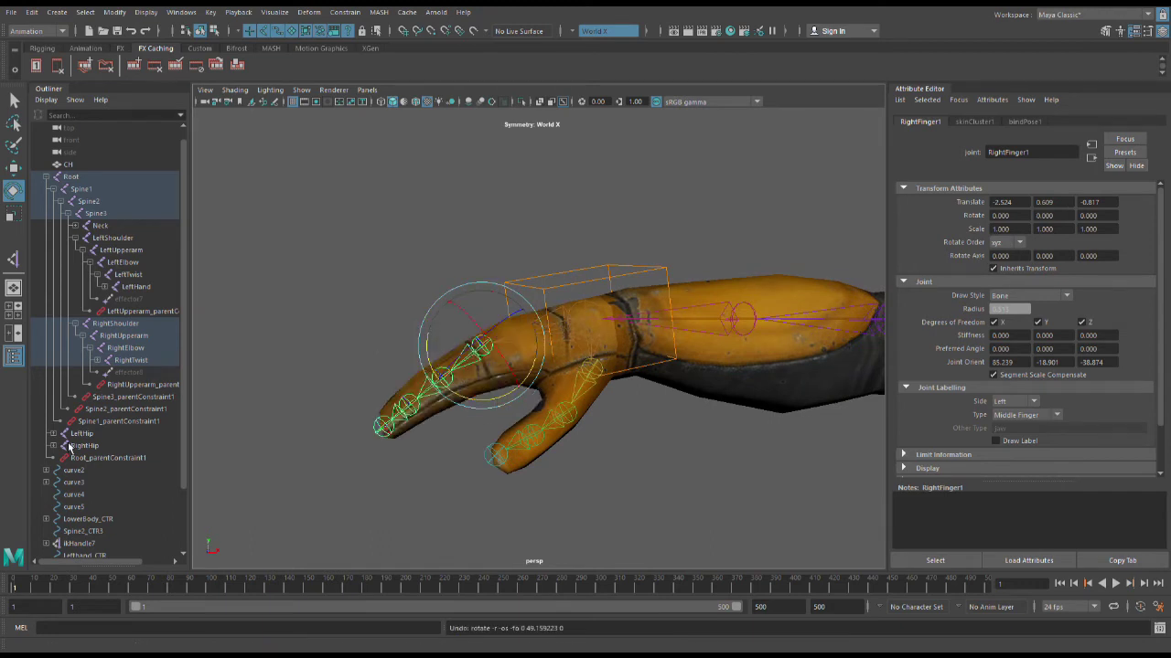
Set a driven key on the RightFinger1 joint at zero rotation and select the Lefthand_CTR1 hand control.
left_click(100, 438)
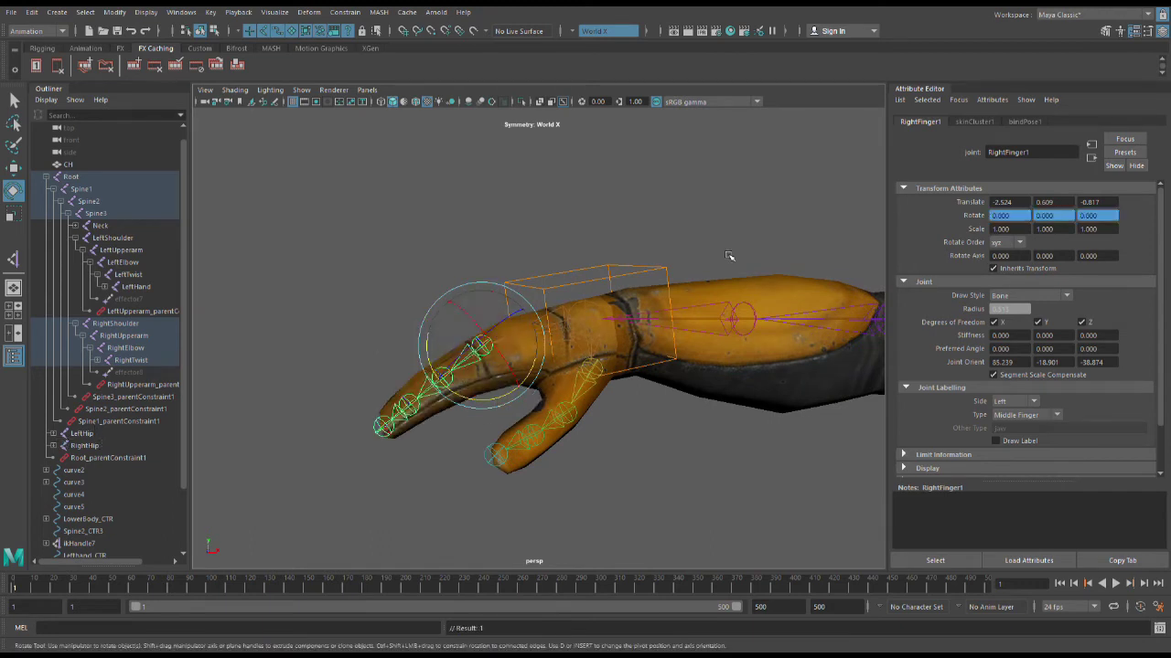
left_click(671, 281)
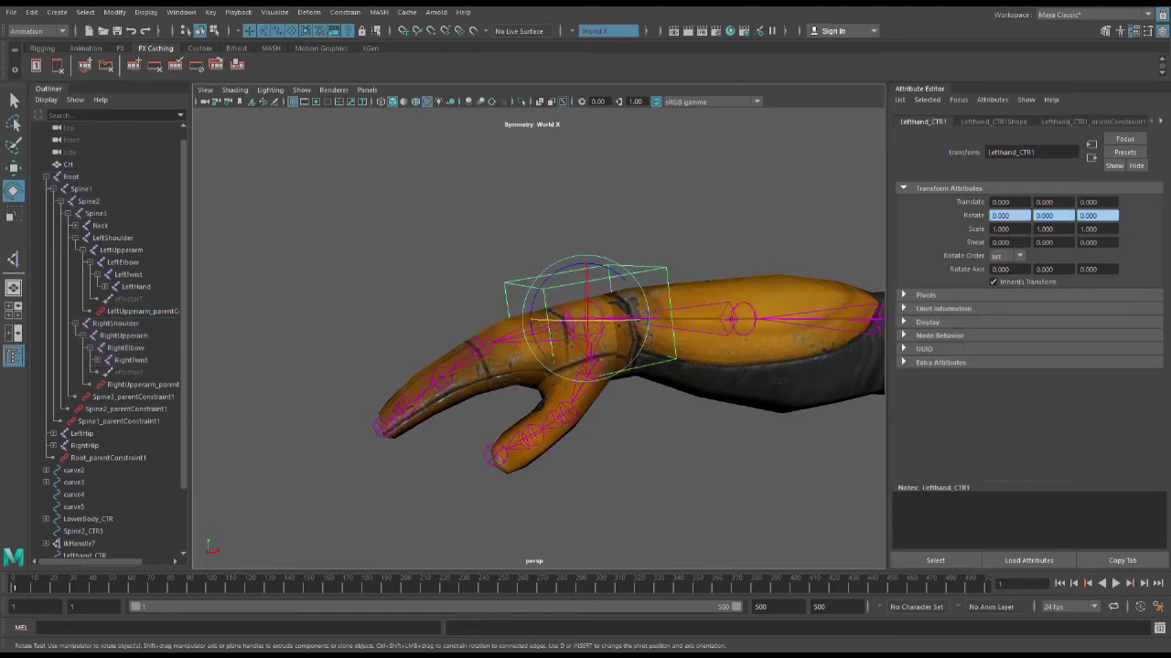
left_click(683, 262)
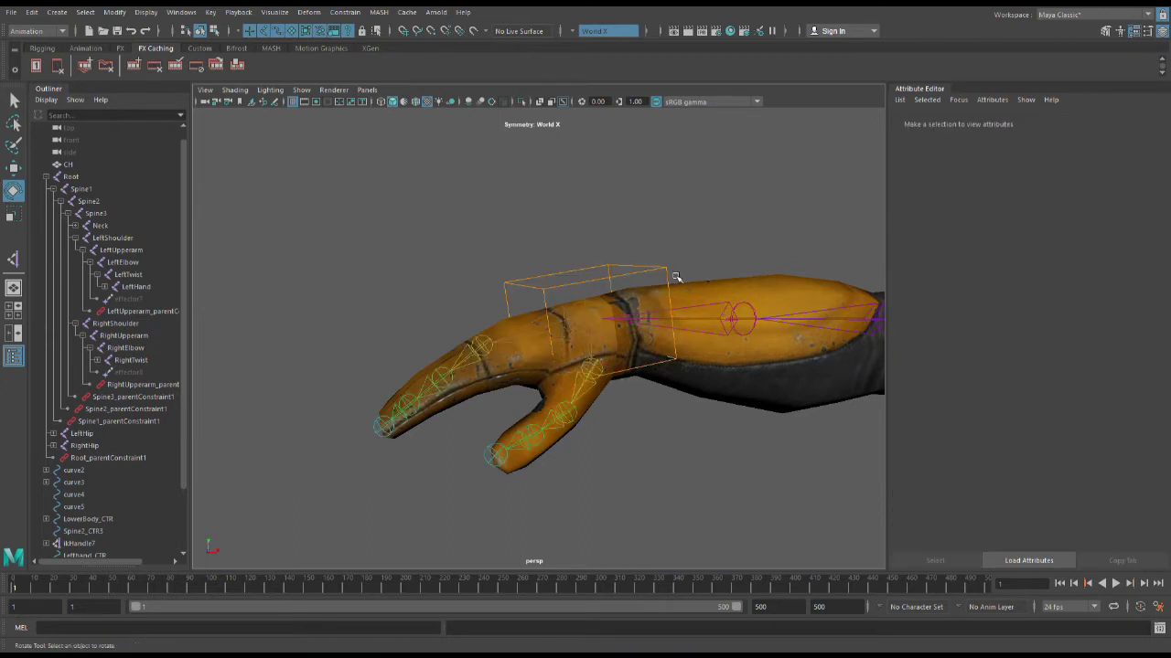
left_click(672, 280)
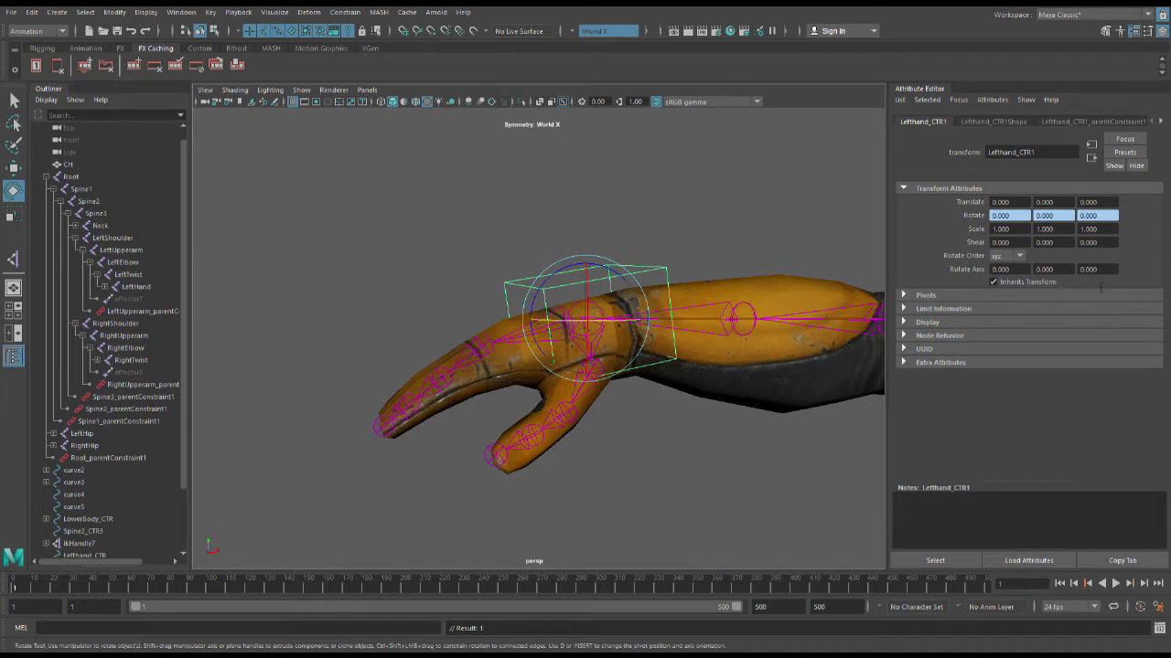
Rotate the RightFinger1 joint to about 40 degrees in Y to straighten the fingers in line with the hand.
left_click(494, 362)
mouse_move(494, 361)
left_mouse_down("alt")
mouse_move(512, 389)
mouse_move(488, 352)
mouse_move(489, 367)
left_mouse_up("alt")
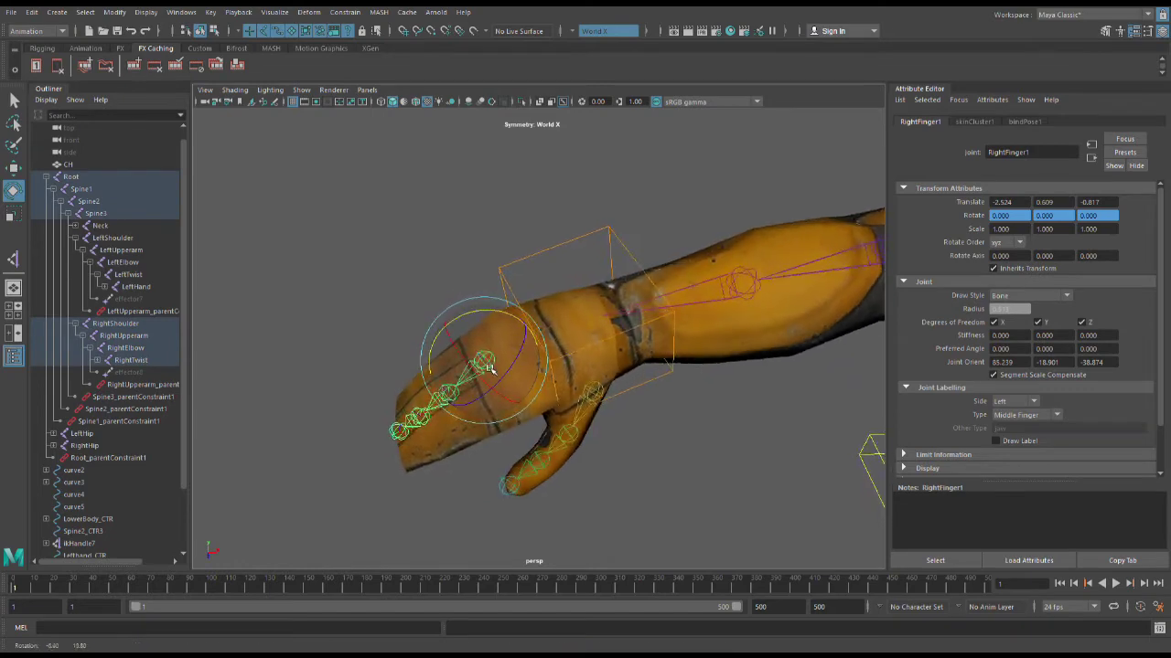
left_click_drag(471, 318, 518, 328)
left_click_drag(560, 382, 461, 303, "alt")
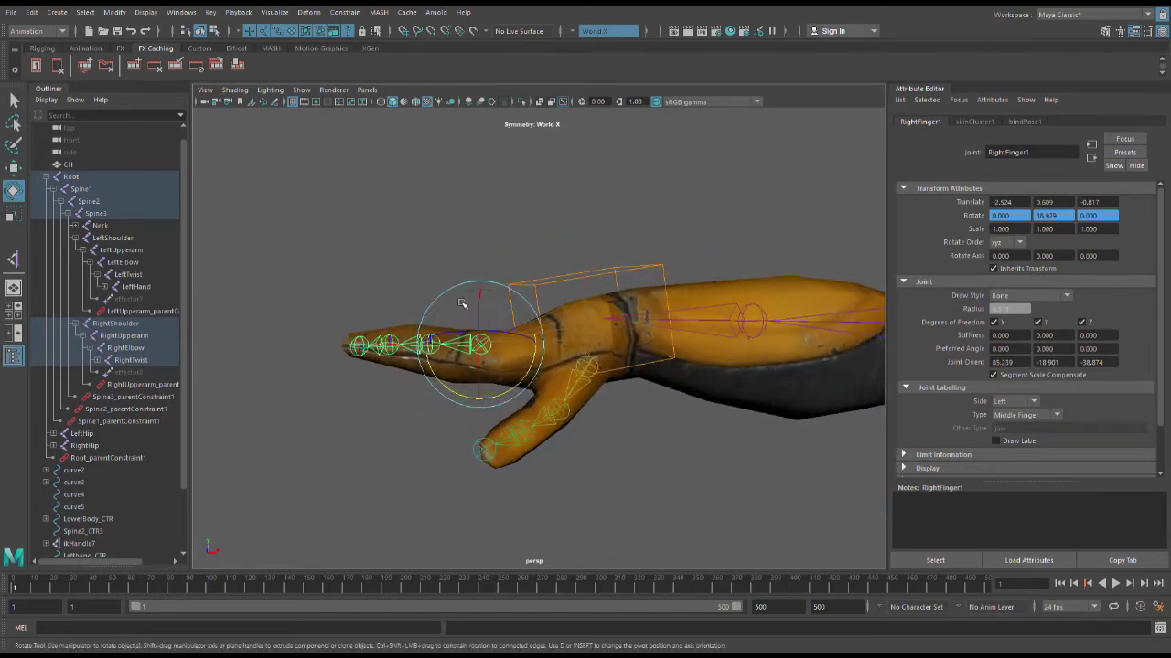
left_click_drag(466, 406, 465, 402)
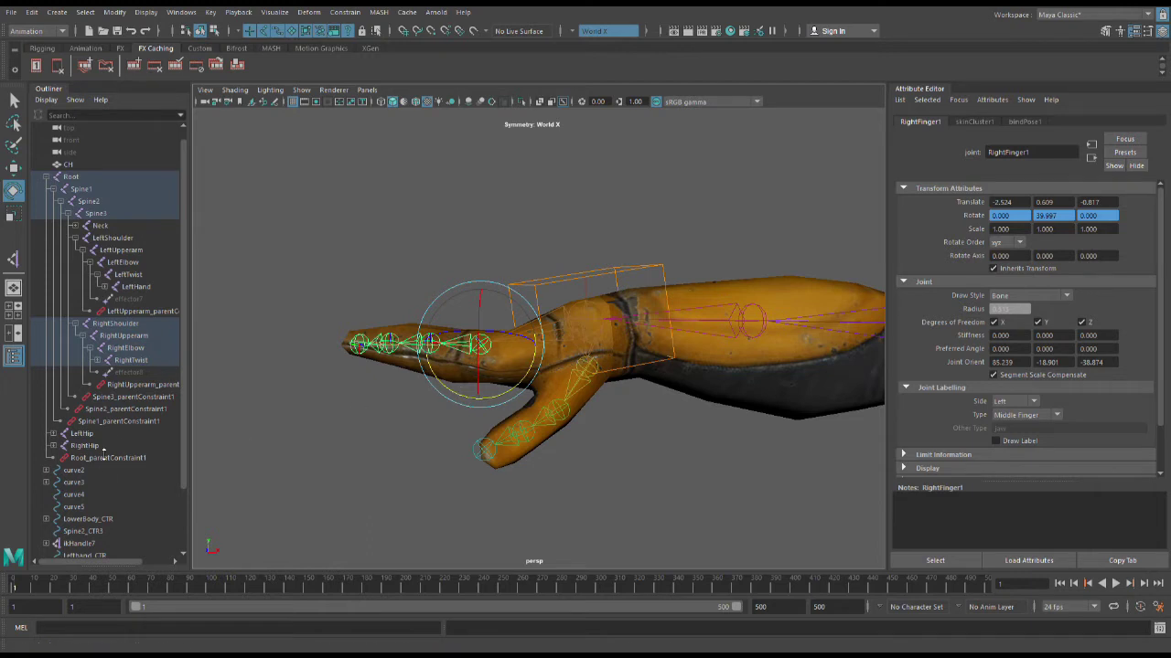
Select the Lefthand_CTR1 hand control and test how the thumb curls and straightens.
left_click(657, 277)
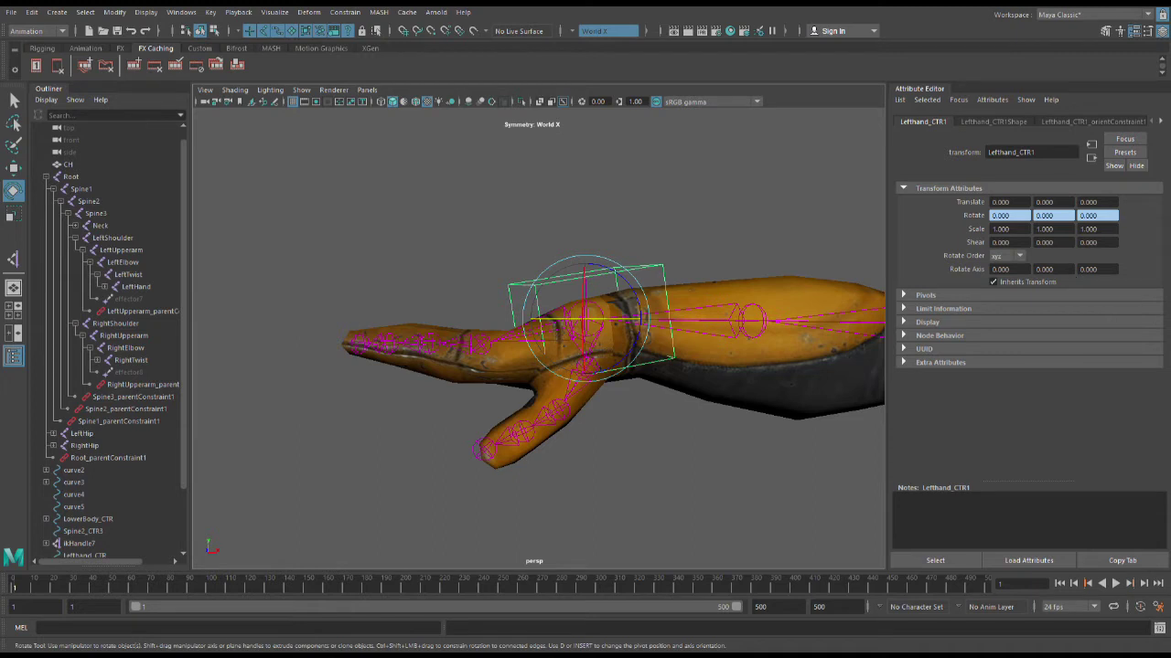
key("ctrl+z")
key("ctrl+z")
key("shift+z")
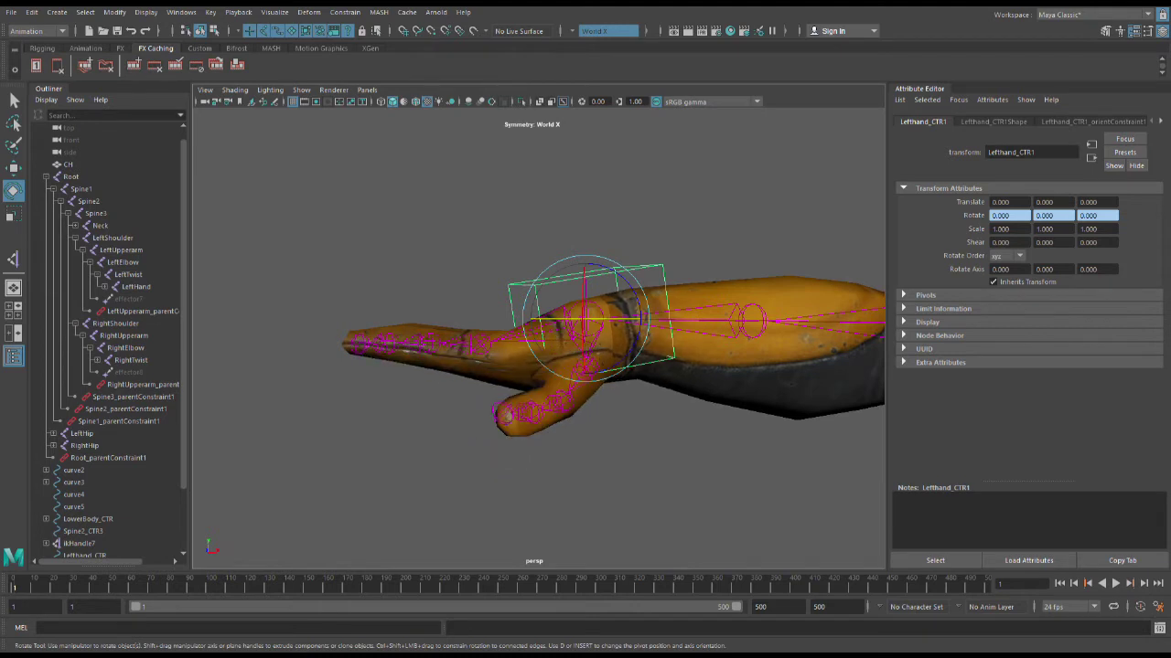
key("shift+z")
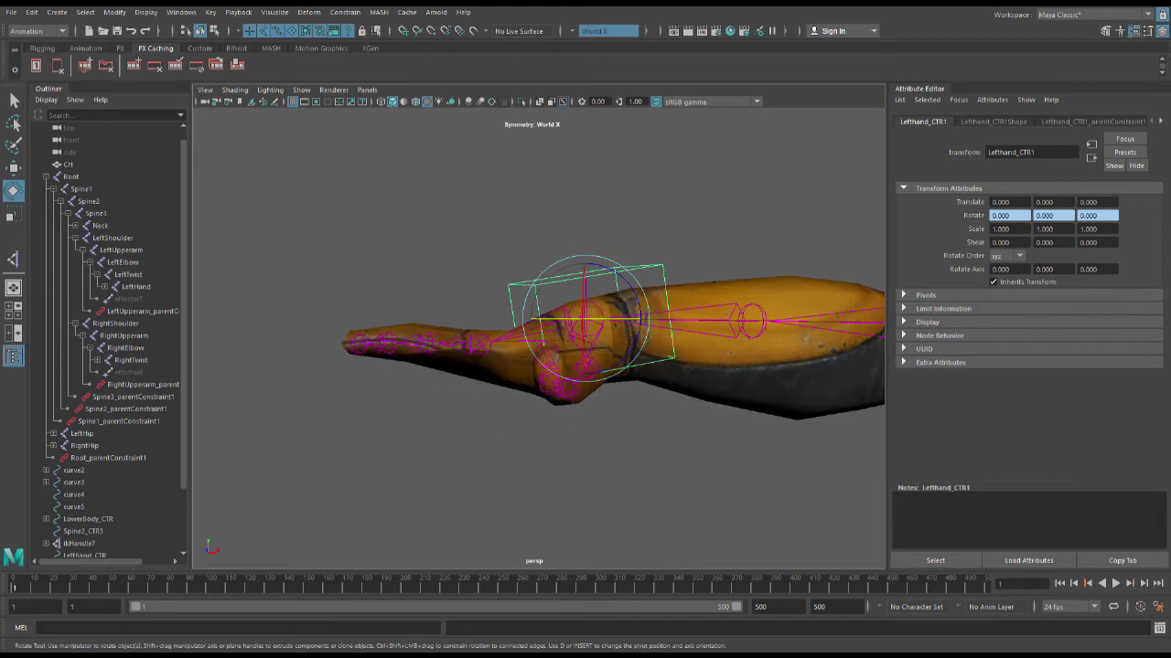
key("ctrl+z")
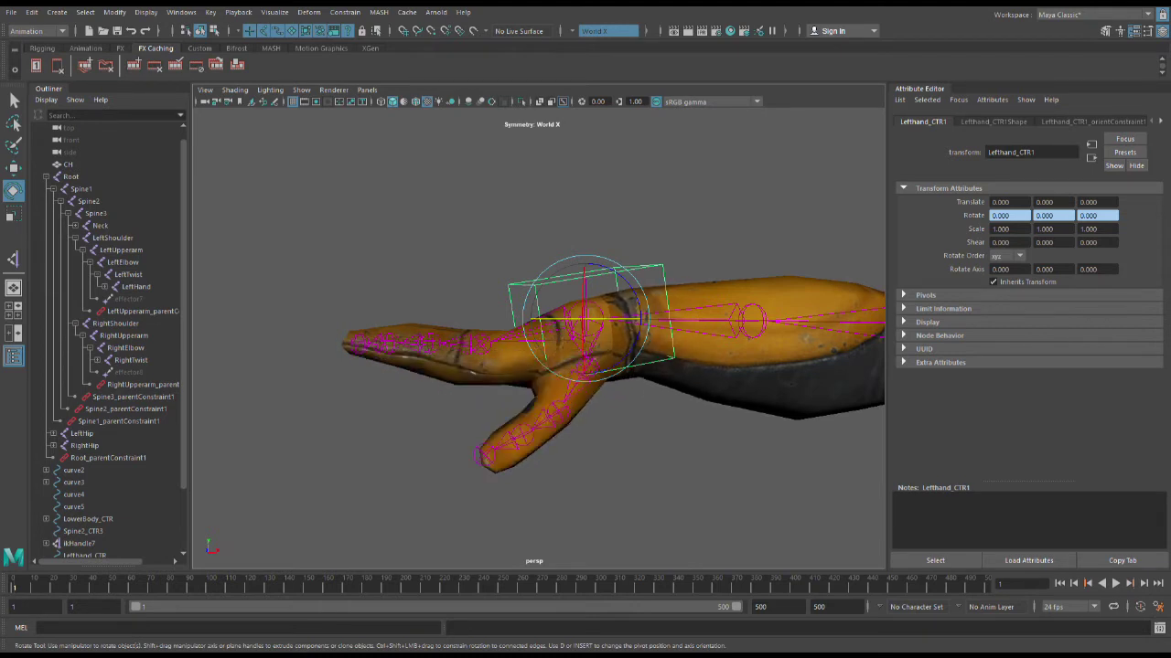
Slide the hand control's thumb channel to curl the thumb partway and try to rename an attribute on Lefthand_CTR1.
left_click(1039, 266)
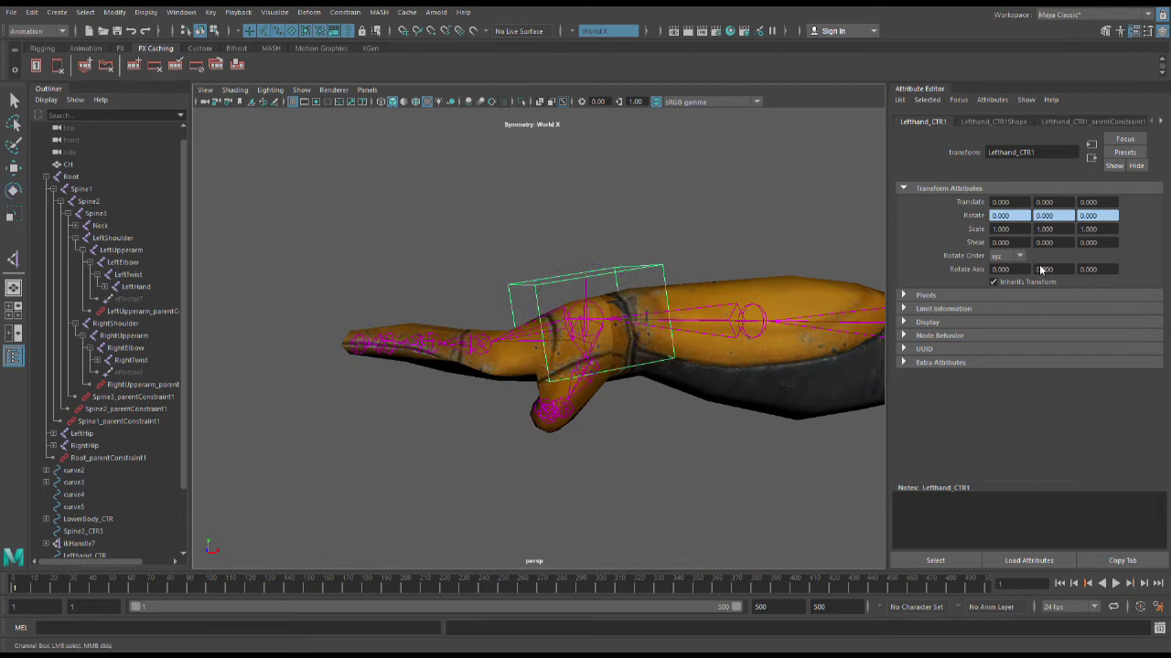
key("z")
key("shift+z")
middle_click_drag(539, 366, 485, 365)
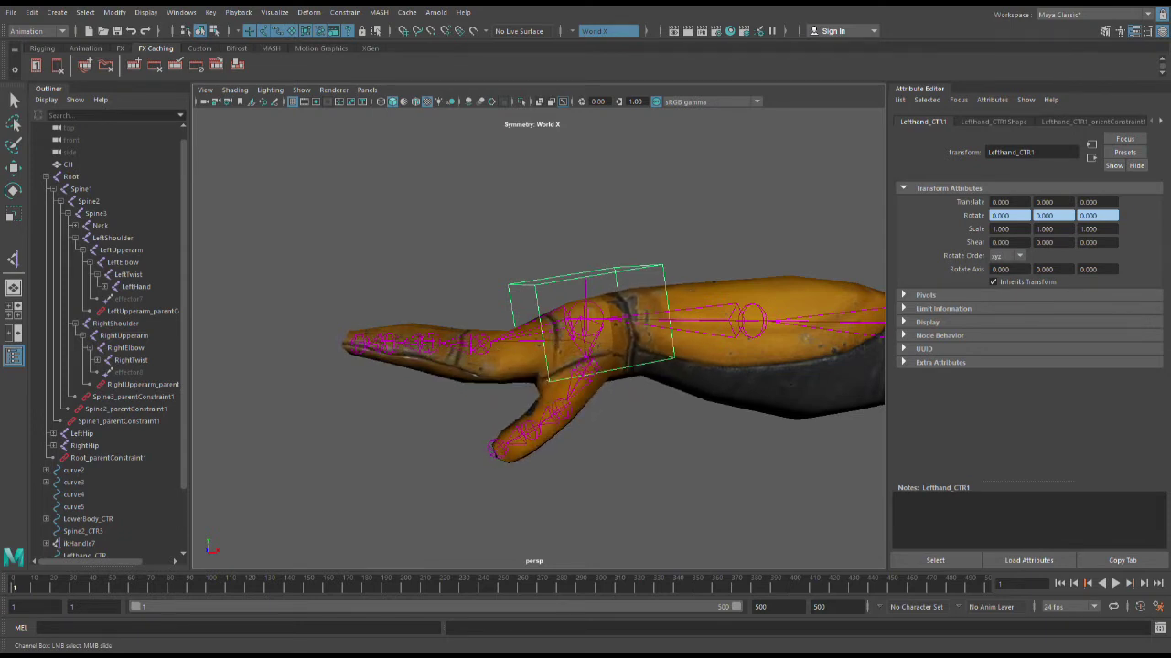
middle_click_drag(1034, 272, 1078, 272)
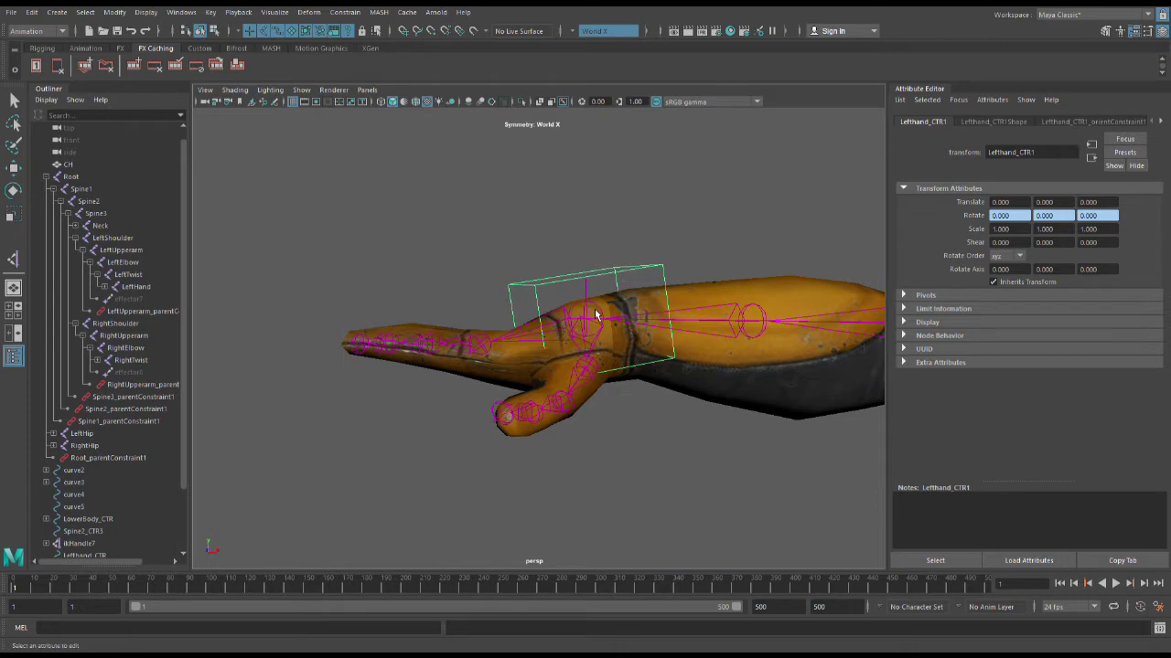
left_click(518, 533)
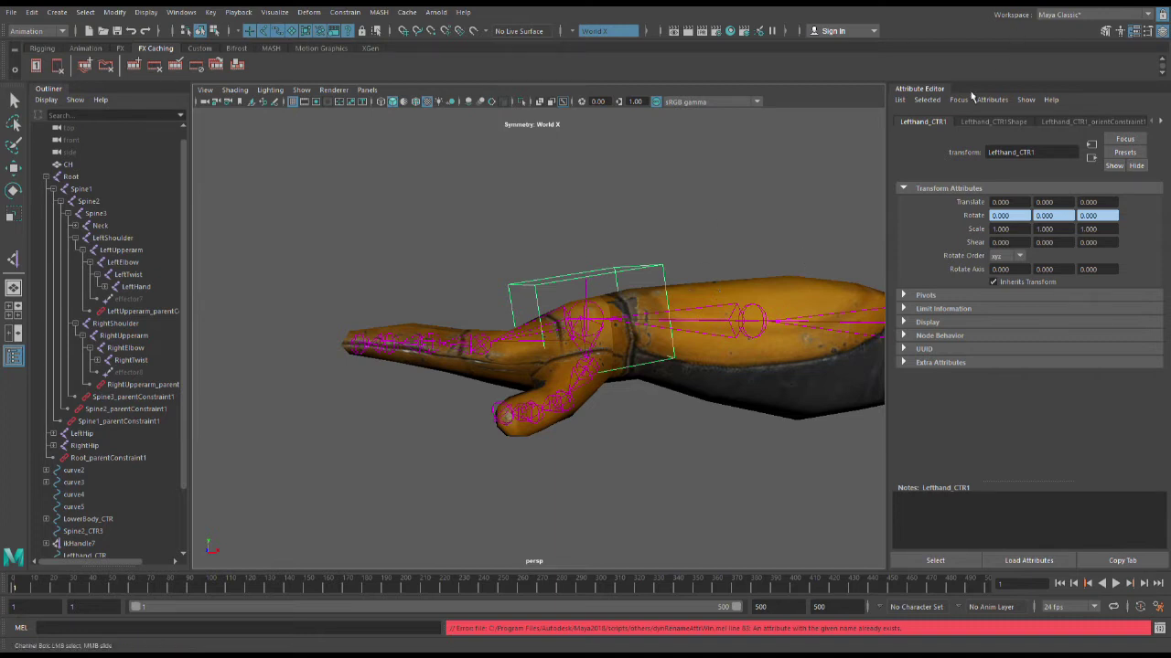
Examine the fingers and thumb around the Lefthand_CTR1 control up close and from several angles.
scroll(502, 324, "down", 4)
scroll(520, 324, "up", 9)
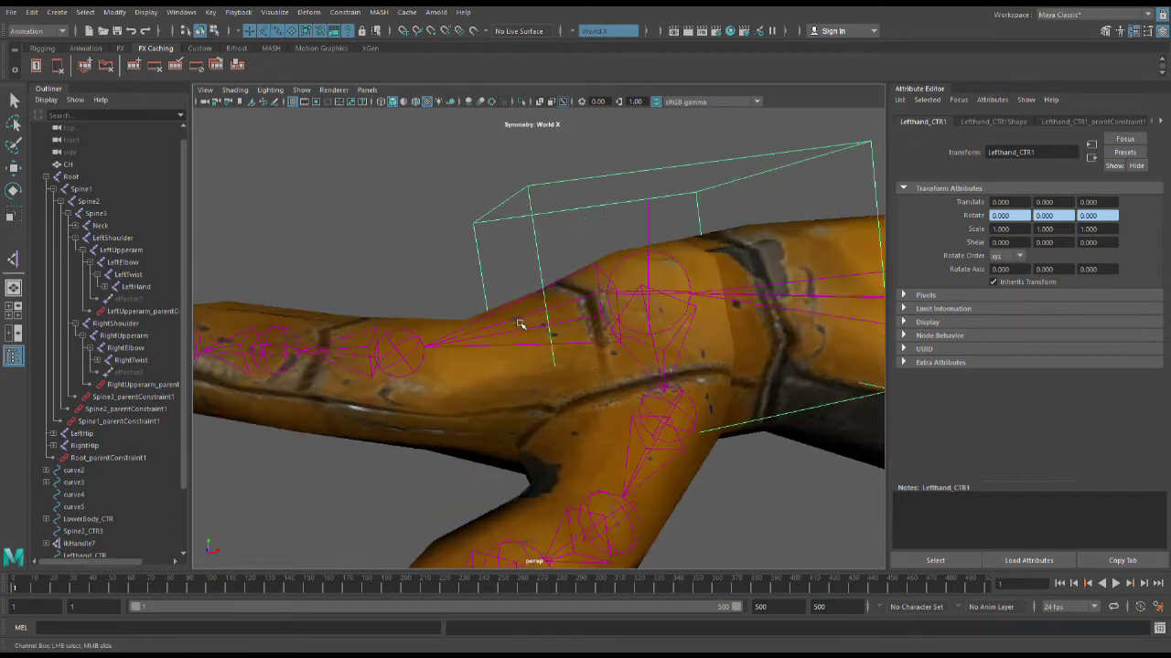
scroll(526, 324, "down", 8)
scroll(510, 317, "up", 4)
left_click_drag(512, 316, 567, 342, "alt")
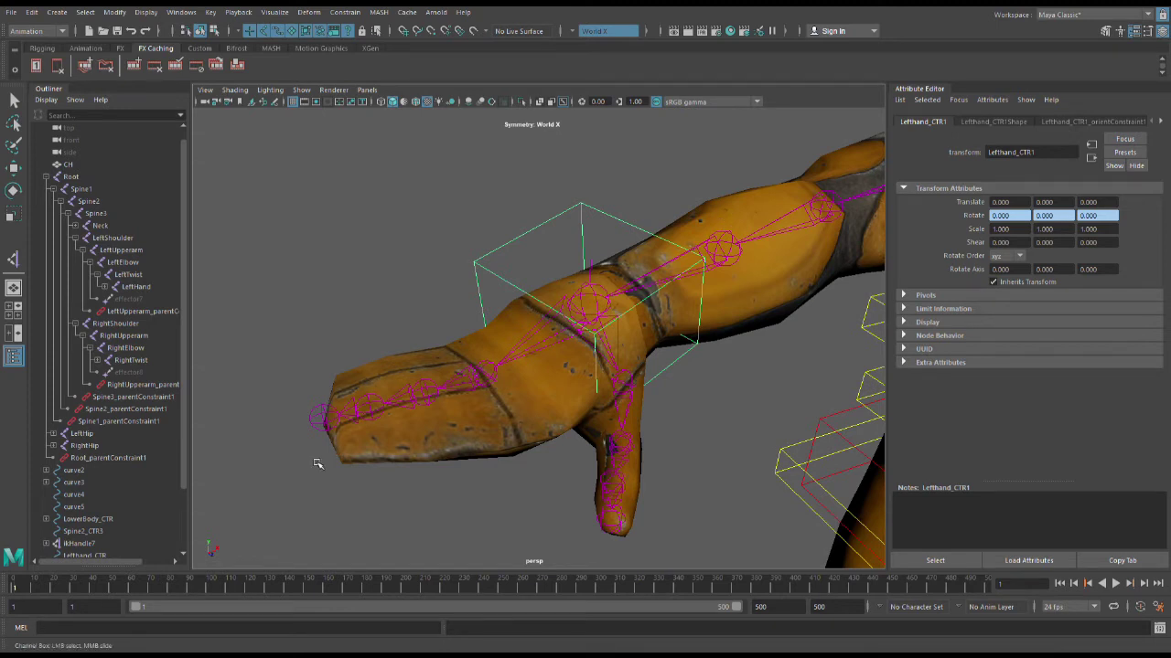
key("e")
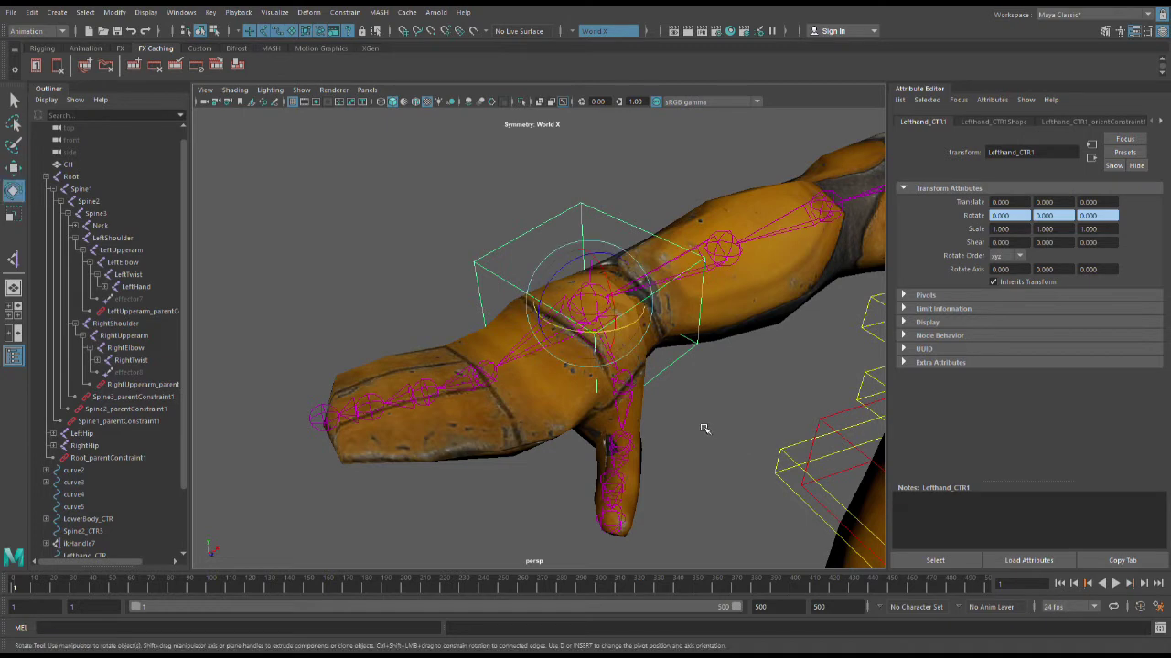
left_click_drag(703, 427, 674, 410, "alt")
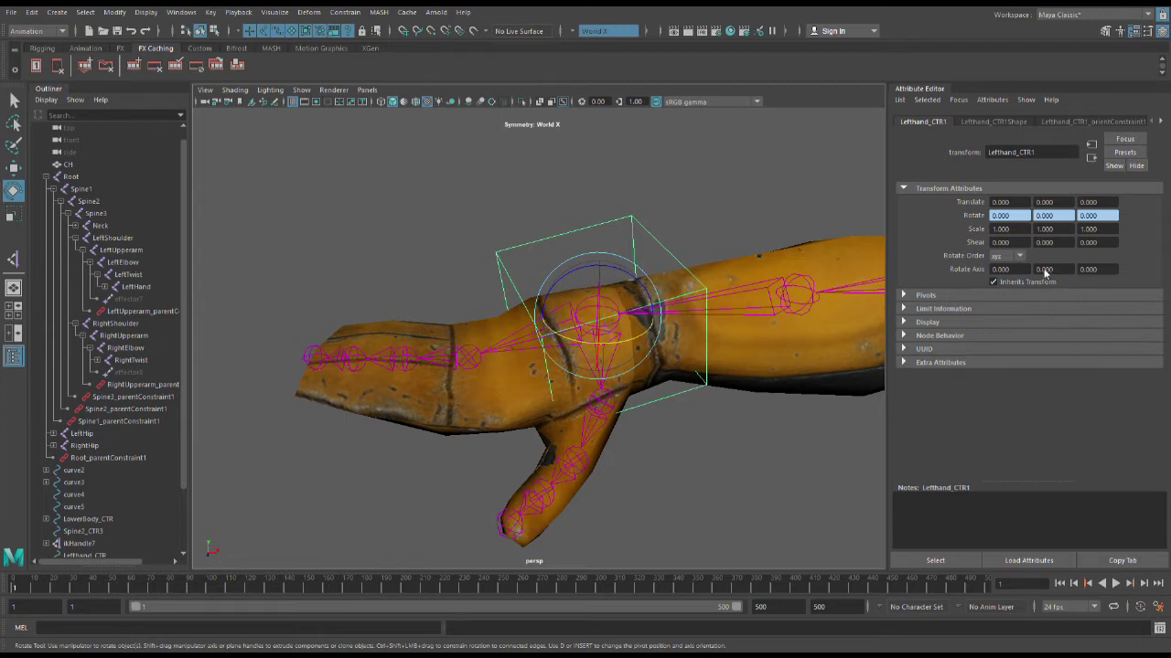
Slide the Lefthand_CTR1 thumb channel to curl the thumb in and try again to rename the control's attribute.
key("q")
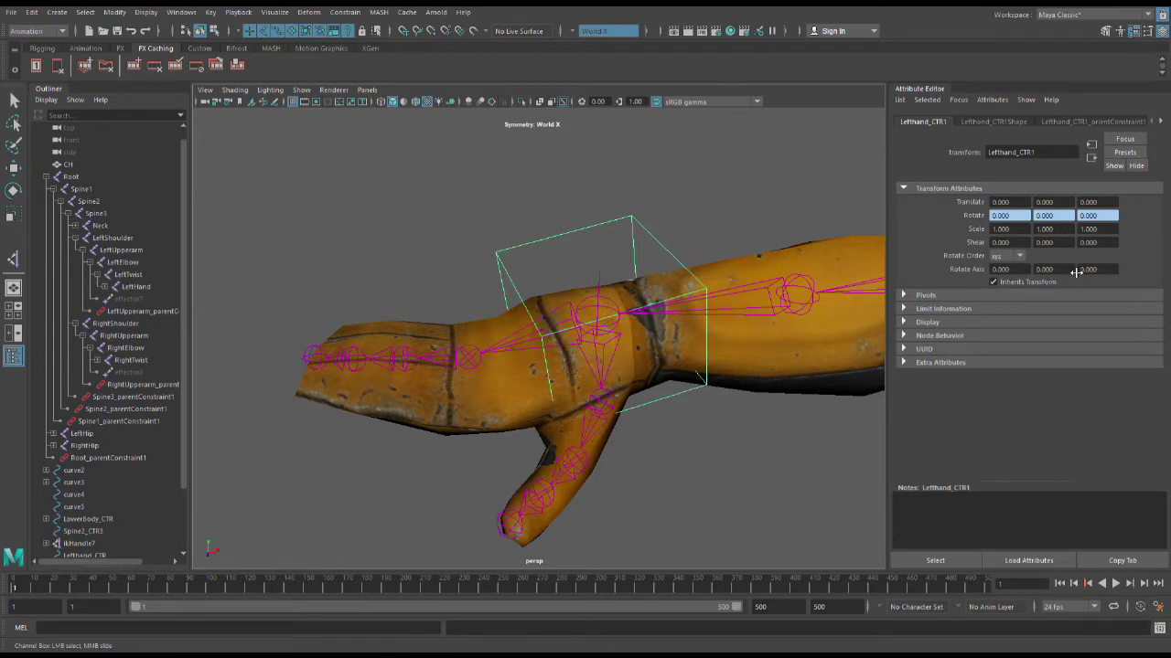
mouse_move(1081, 272)
middle_mouse_down()
mouse_move(1125, 272)
mouse_move(1081, 272)
middle_mouse_up()
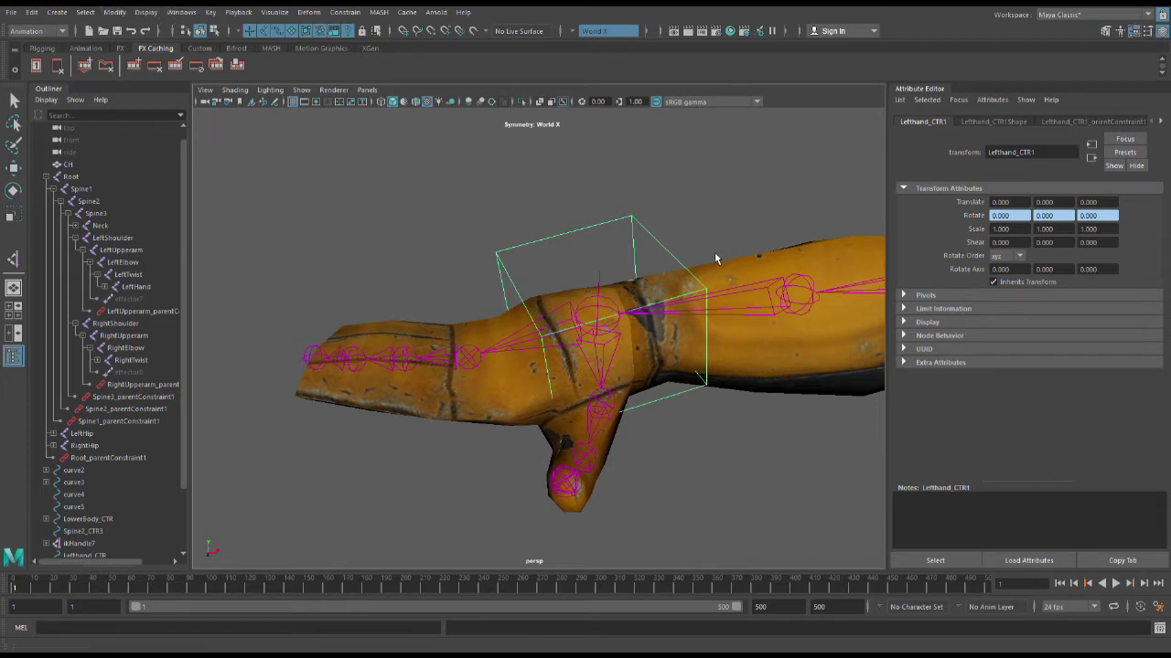
left_click(748, 439)
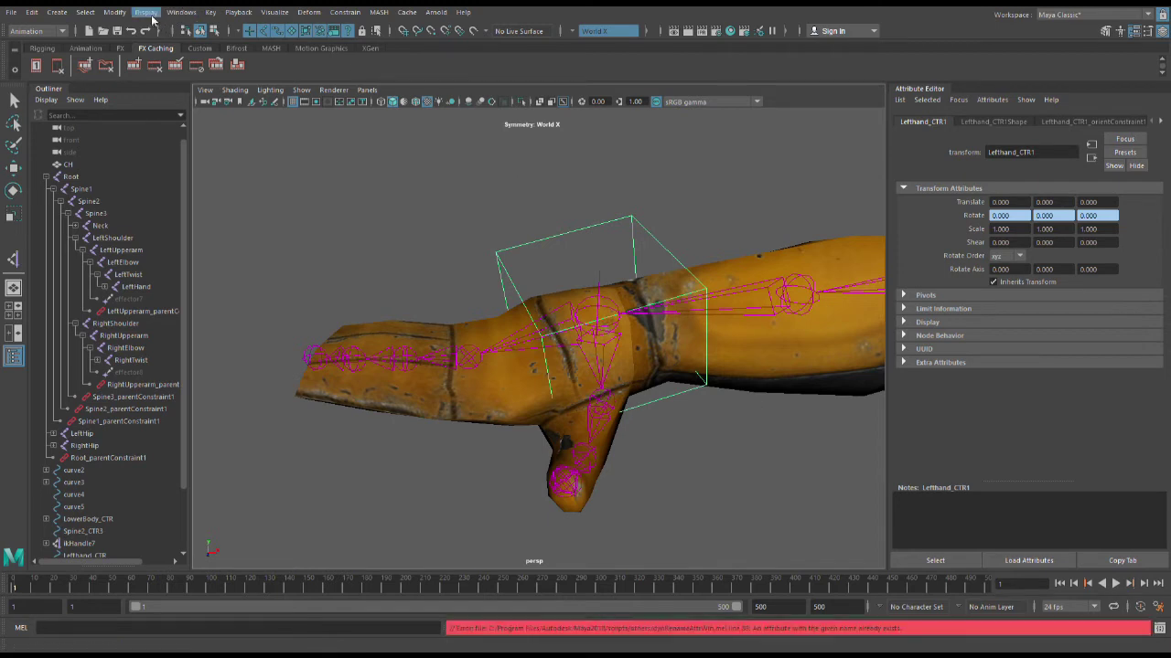
left_click(180, 12)
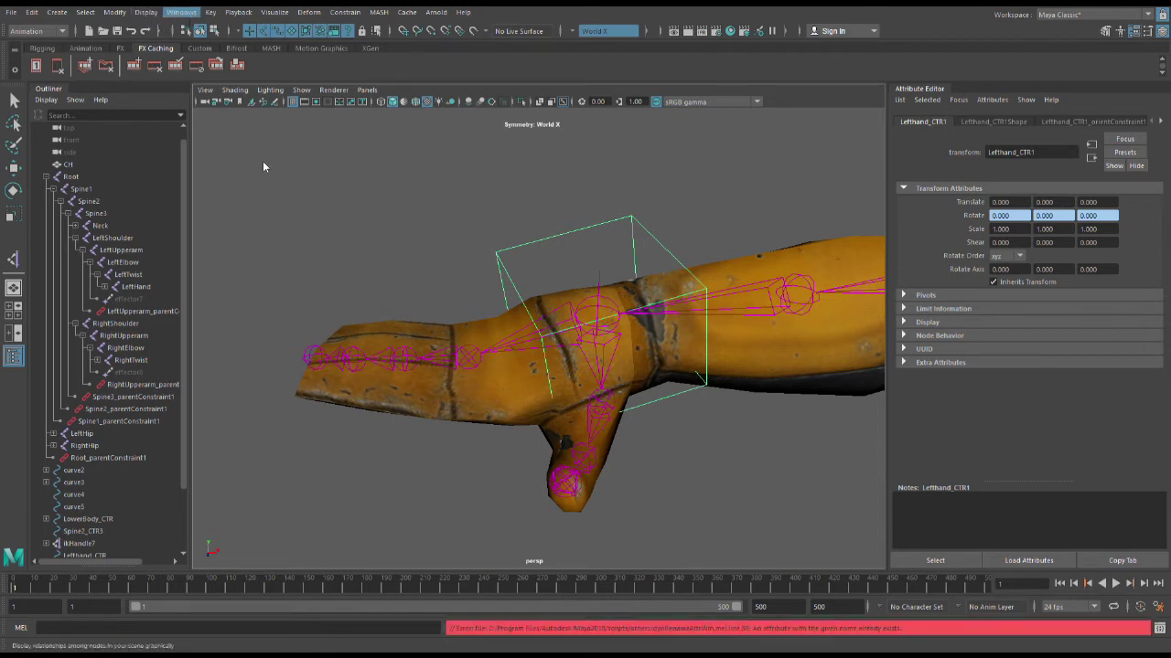
left_click(185, 247)
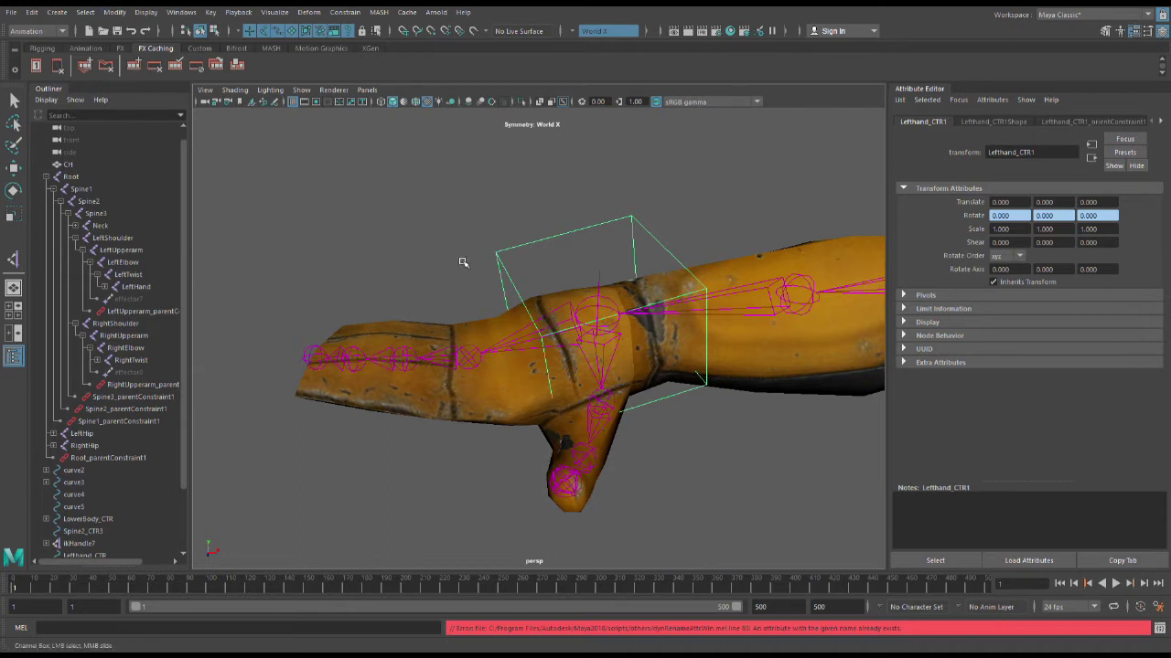
key("e")
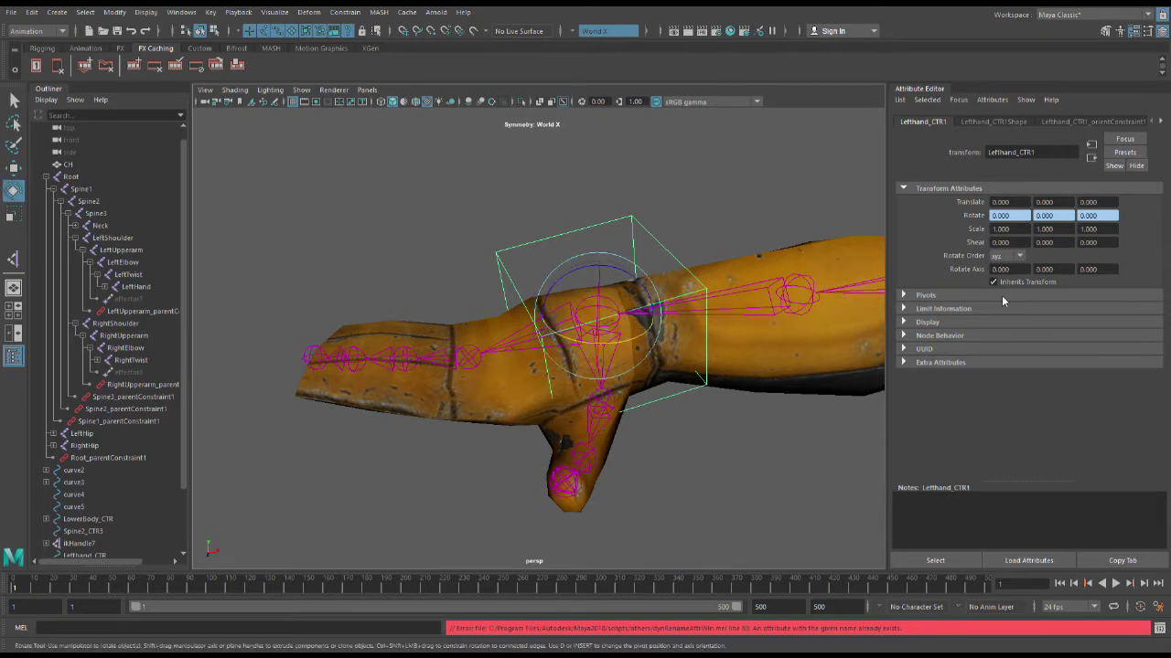
middle_click_drag(1064, 273, 1051, 247)
left_click(344, 265)
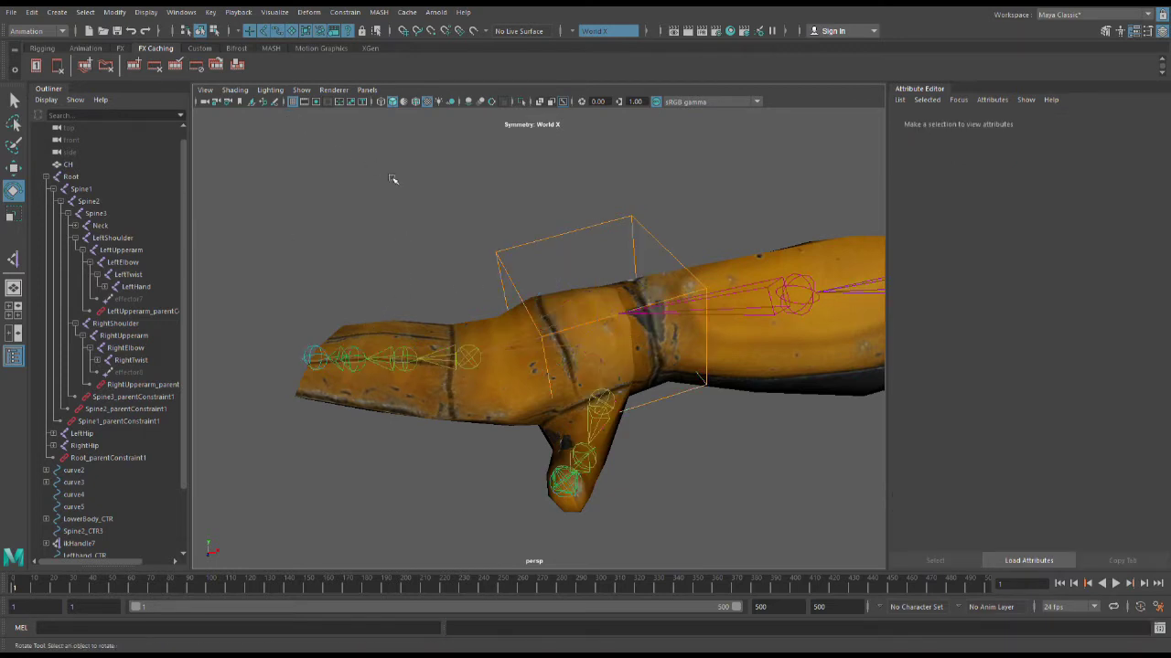
left_click(538, 254)
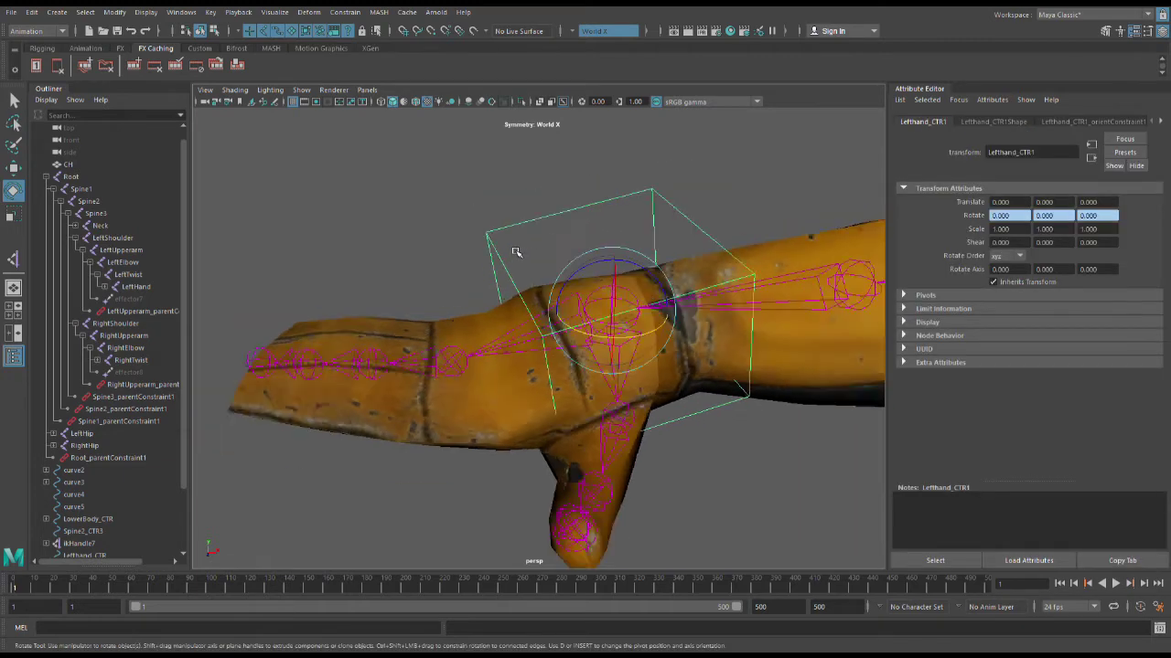
left_click(479, 266)
left_click(510, 271)
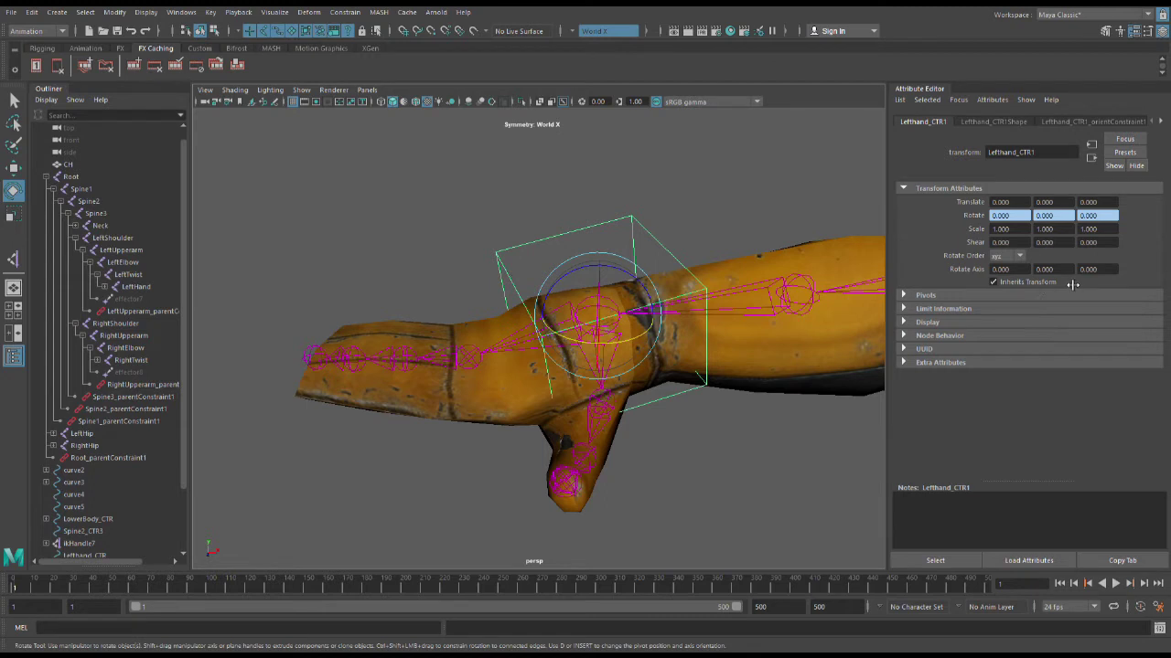
Rotate the RightFinger1 joint to about 3.6 degrees in Y so the fingers bend downward.
left_click(485, 370)
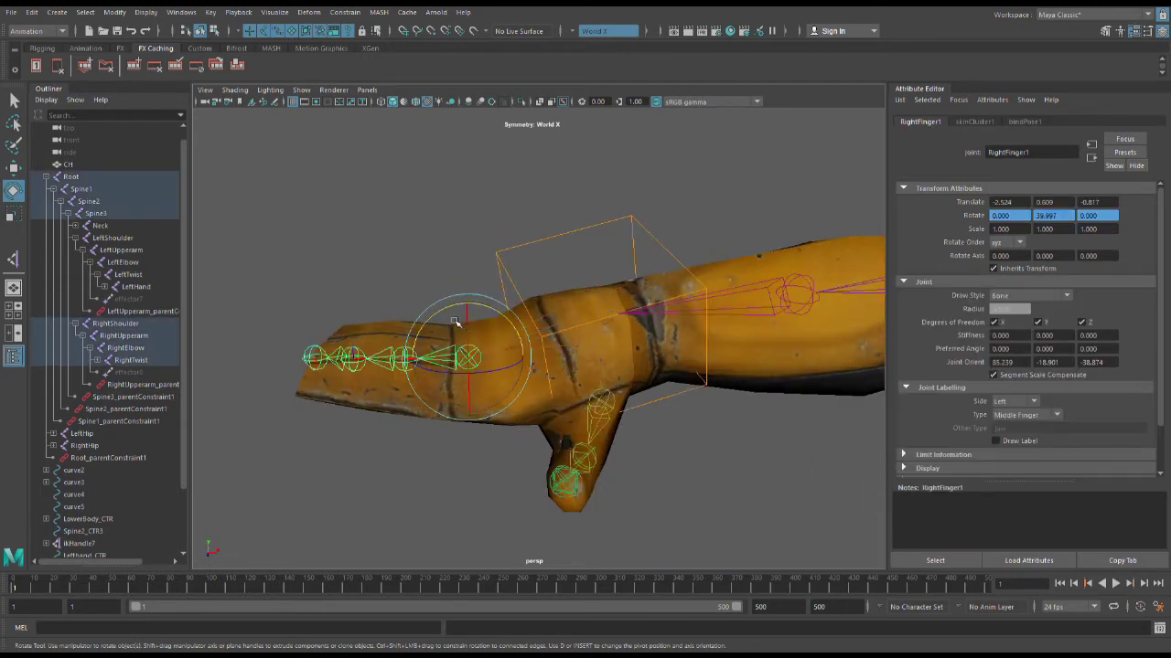
left_click_drag(455, 322, 375, 366)
key("ctrl+z")
left_click_drag(444, 327, 414, 344)
scroll(742, 515, "down", 8)
left_click_drag(708, 496, 723, 420, "alt")
scroll(649, 455, "down", 8)
scroll(645, 438, "up", 15)
scroll(553, 380, "up", 2)
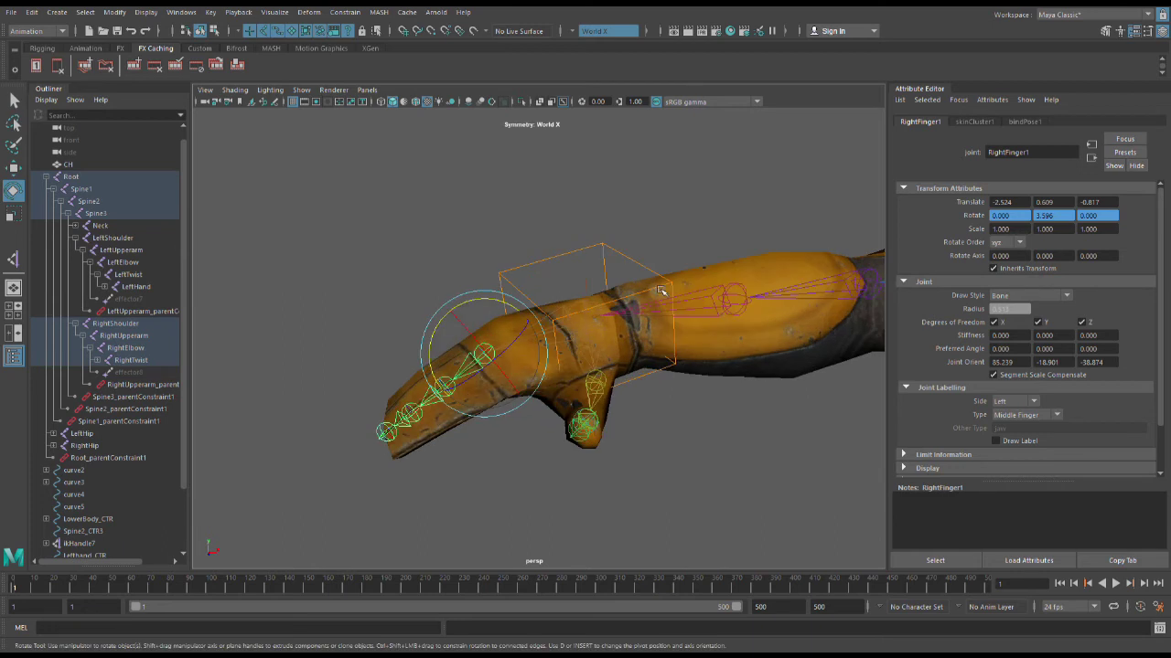
Open the Set Driven Key setup and select the Lefthand_CTR1 control to use as the driver.
left_click(664, 280)
left_click(213, 11)
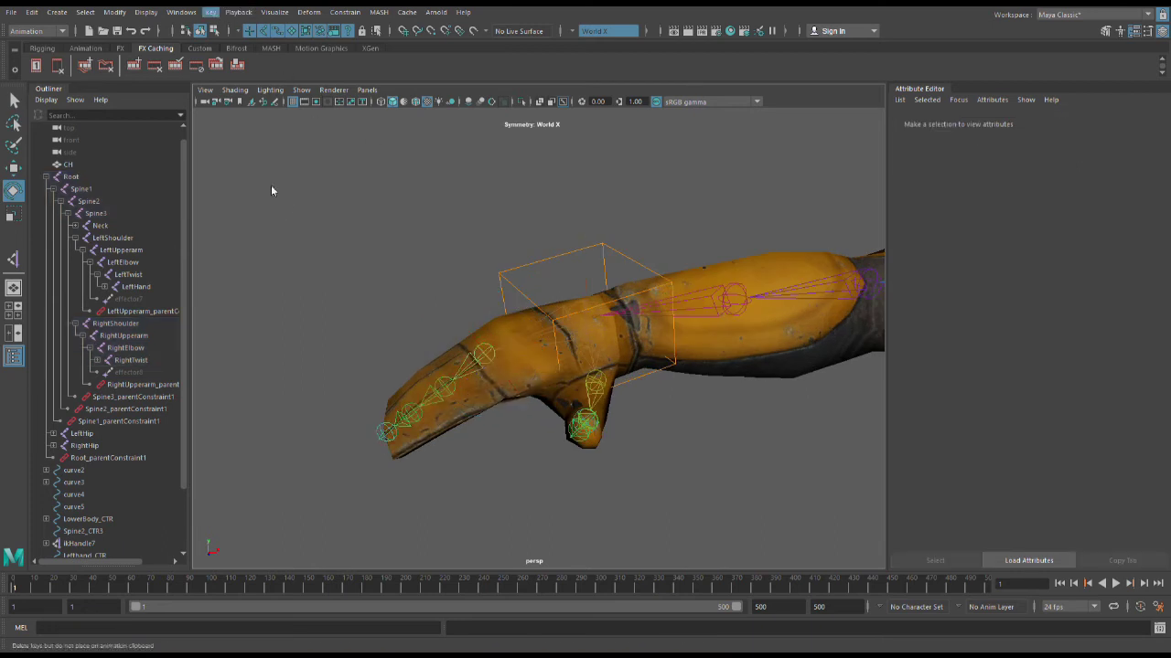
left_click(406, 122)
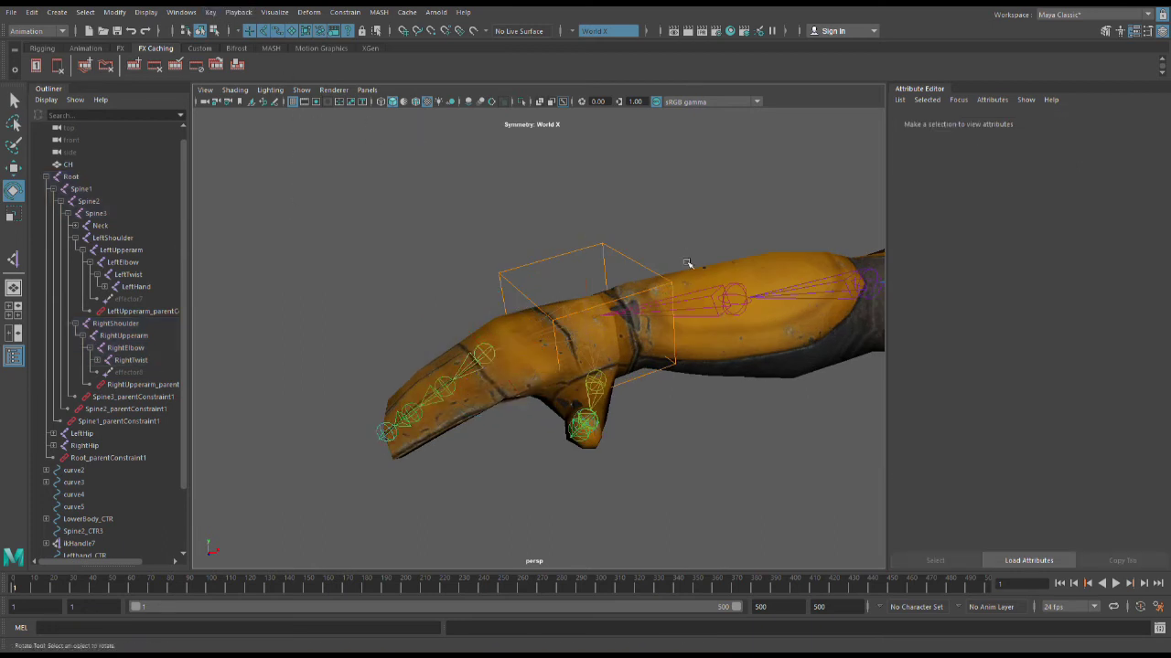
left_click(653, 276)
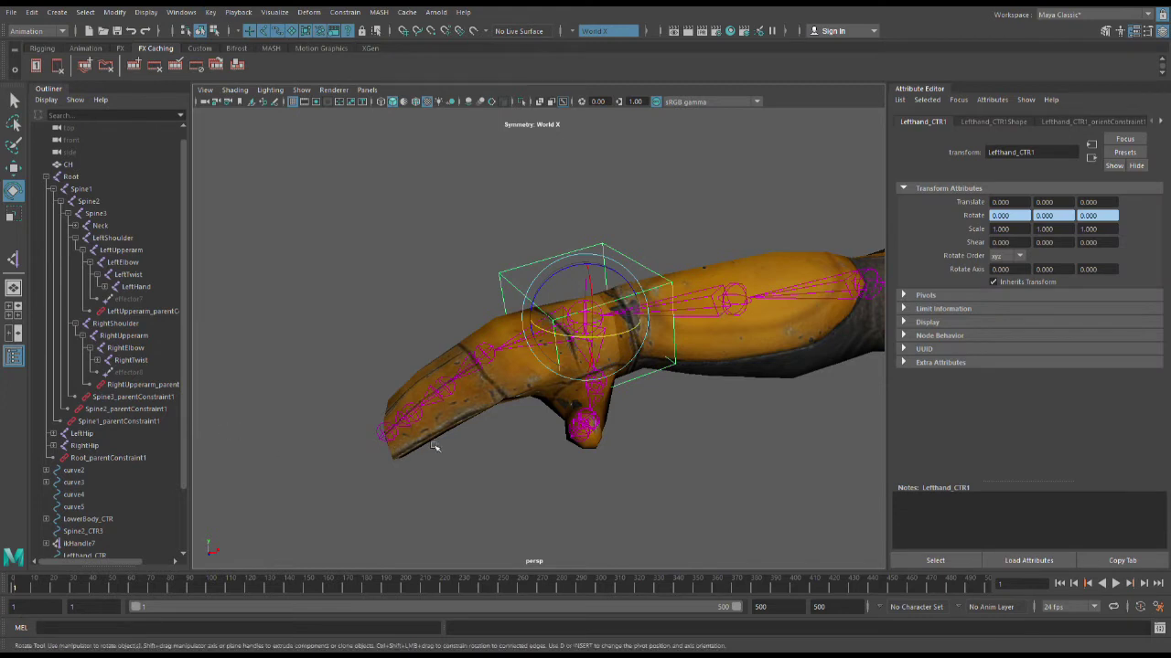
Select the finger joints from RightFinger2 up to RightFinger1 as driven objects and key their current pose against Lefthand_CTR1.
scroll(438, 446, "up", 2)
left_click(381, 446)
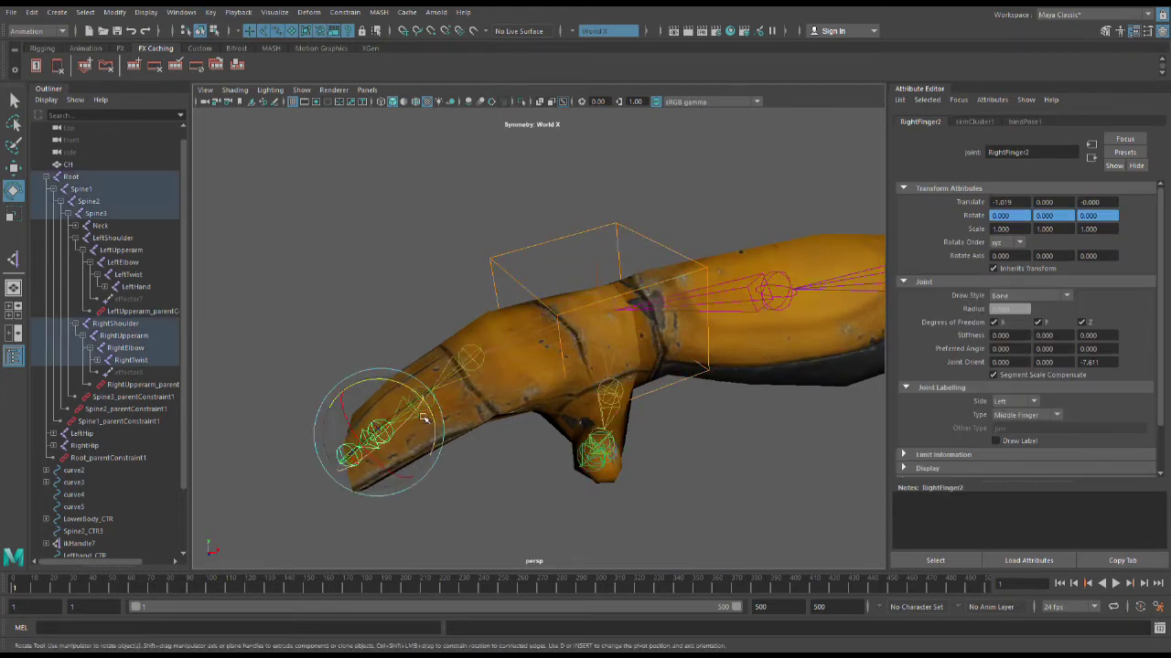
left_click(463, 436)
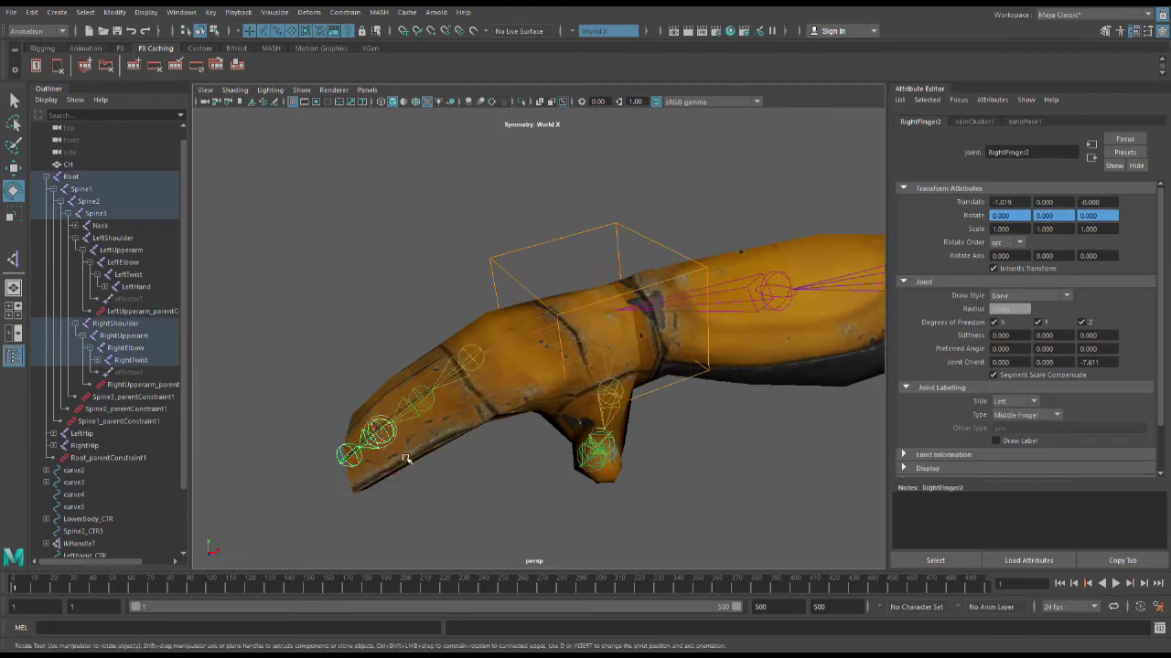
left_click(435, 409)
left_click(480, 370)
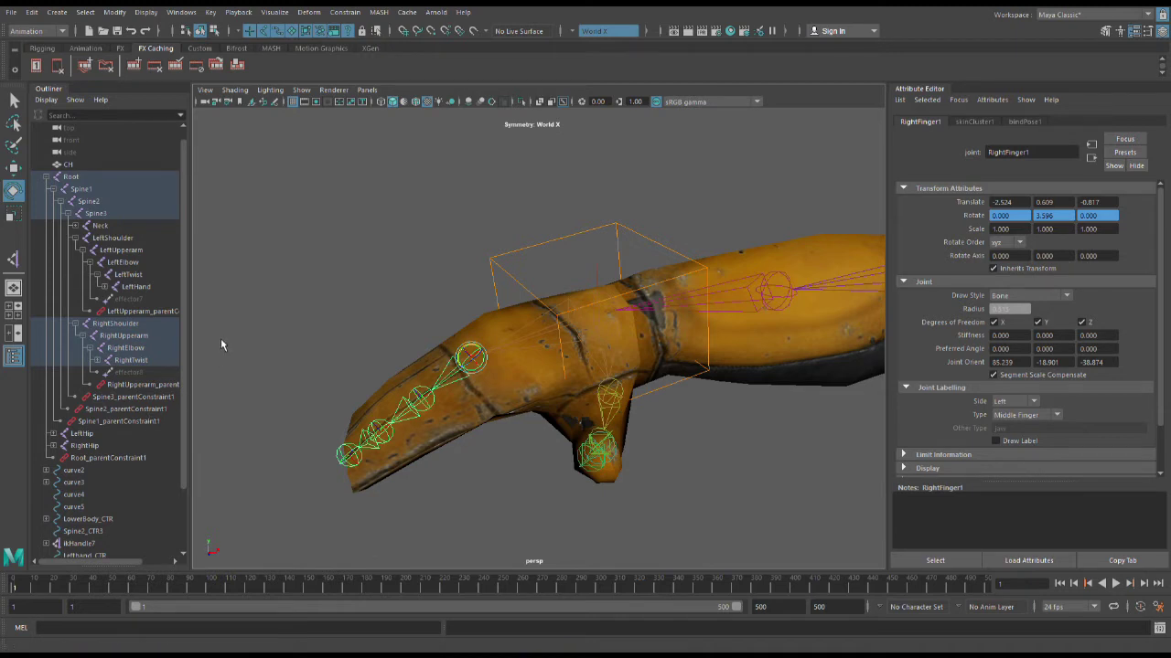
left_click(585, 246)
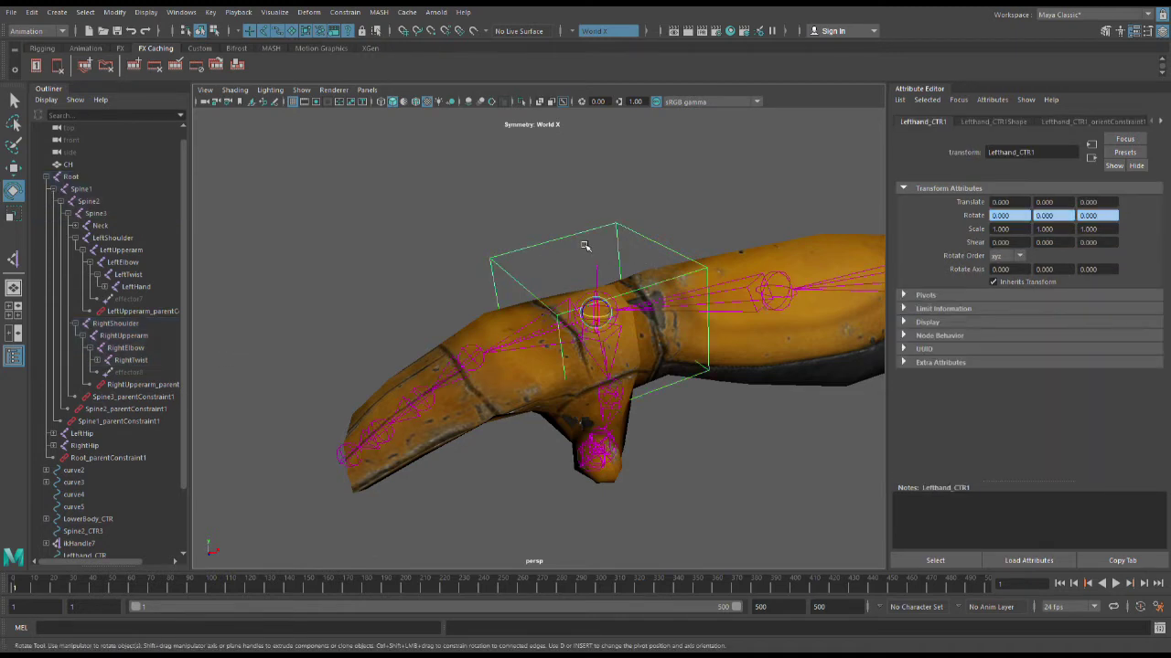
left_click(472, 364)
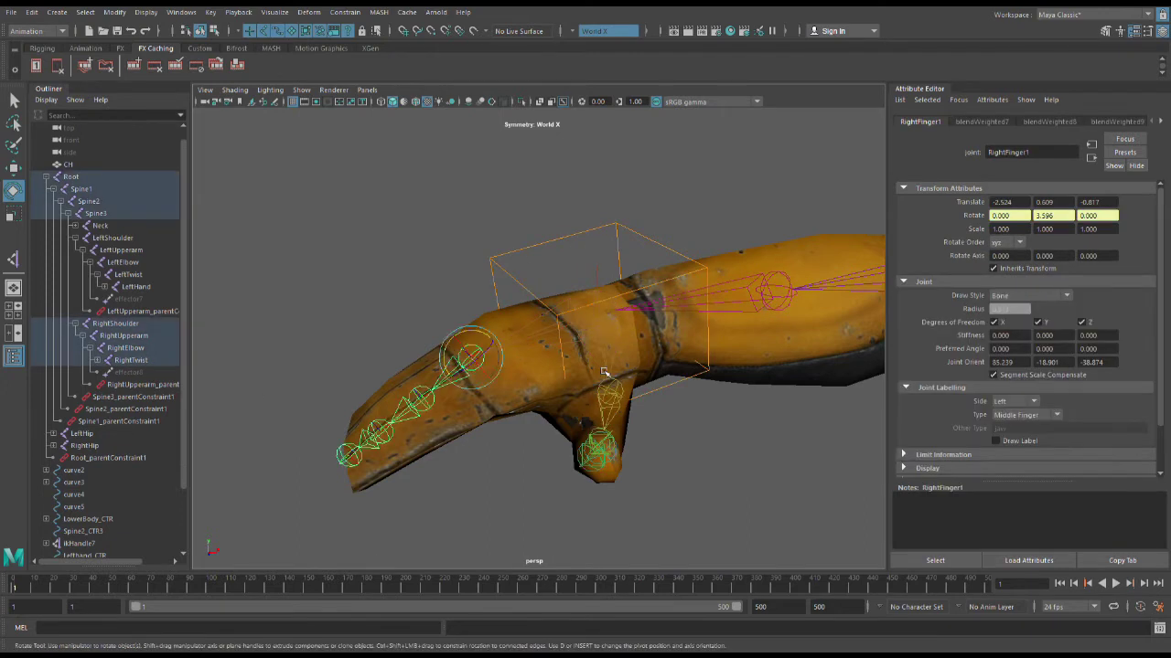
Adjust the Lefthand_CTR1 finger channel, rotate RightFinger1 upward to about 50.5 degrees in Y, and set a driven key.
left_click(494, 267)
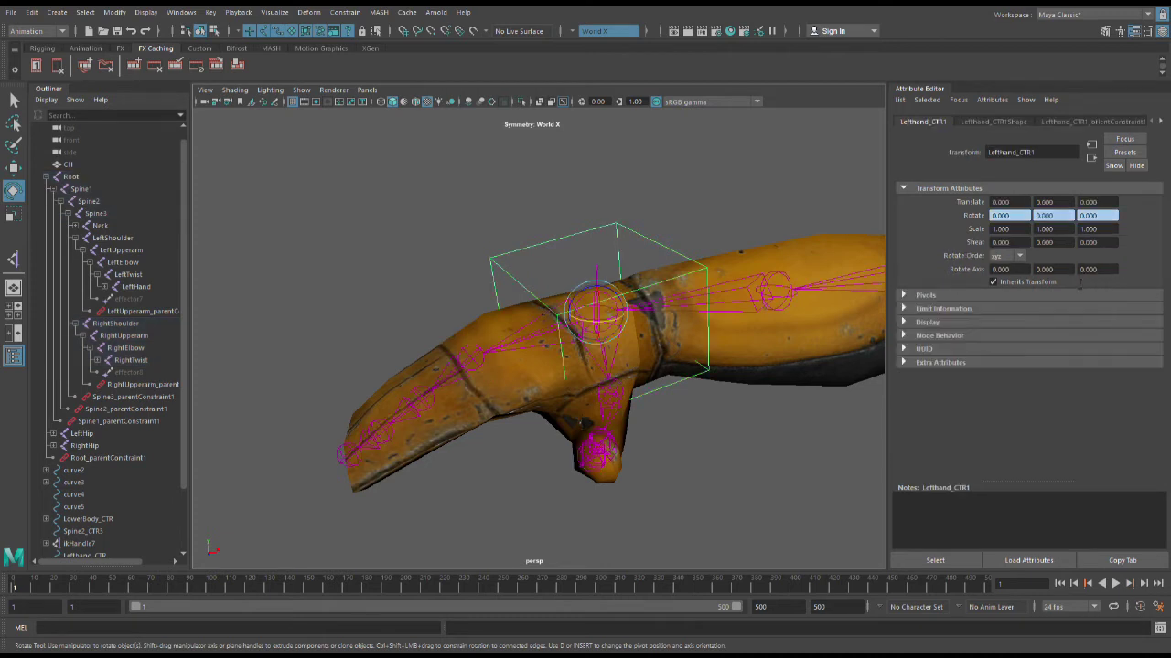
left_click(491, 373)
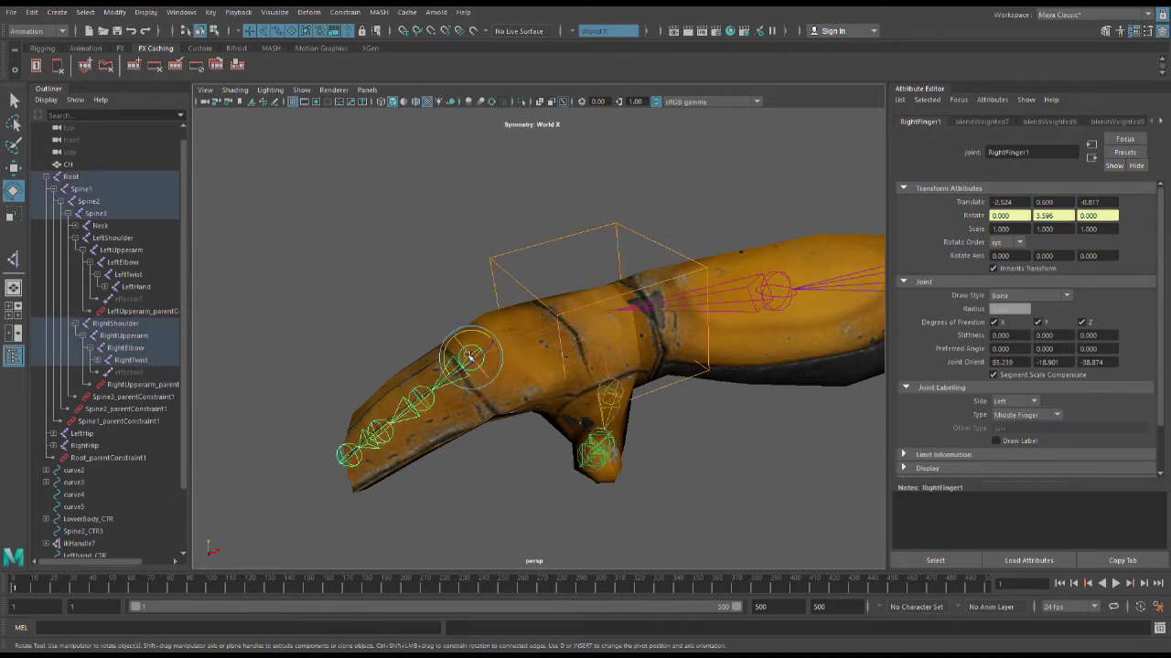
left_click_drag(491, 374, 521, 342)
left_click_drag(667, 408, 627, 429, "alt")
left_click(100, 438)
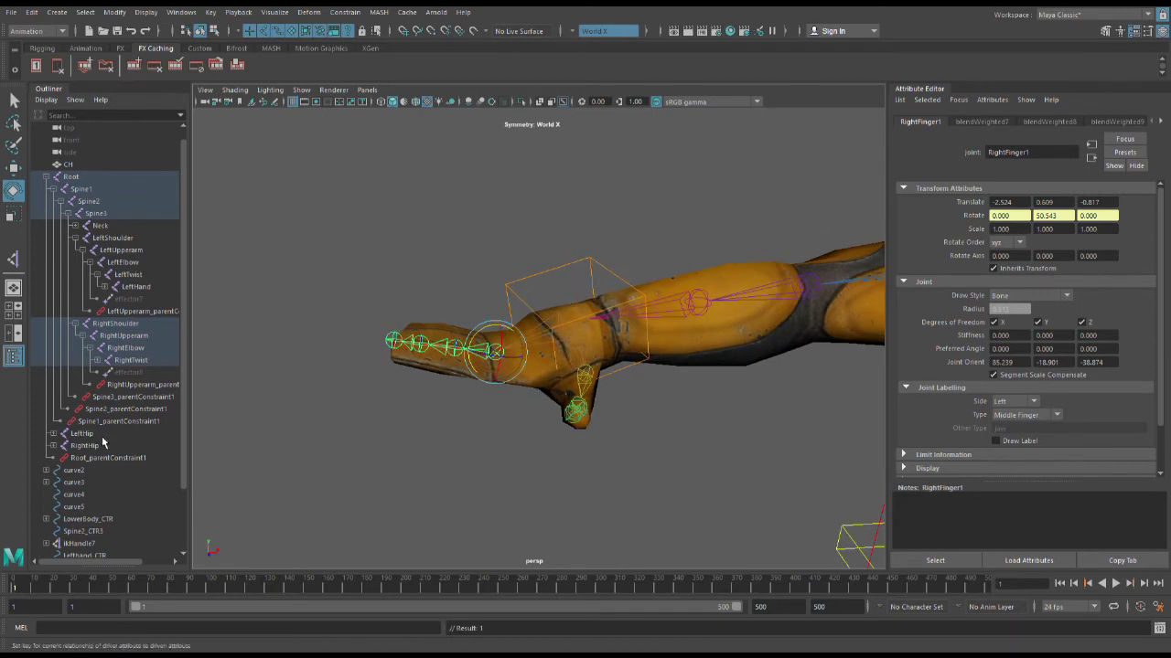
Slide the Lefthand_CTR1 finger channel the opposite way, rotate RightFinger1 to about -65.2 degrees in Y, and set a driven key.
left_click(643, 300)
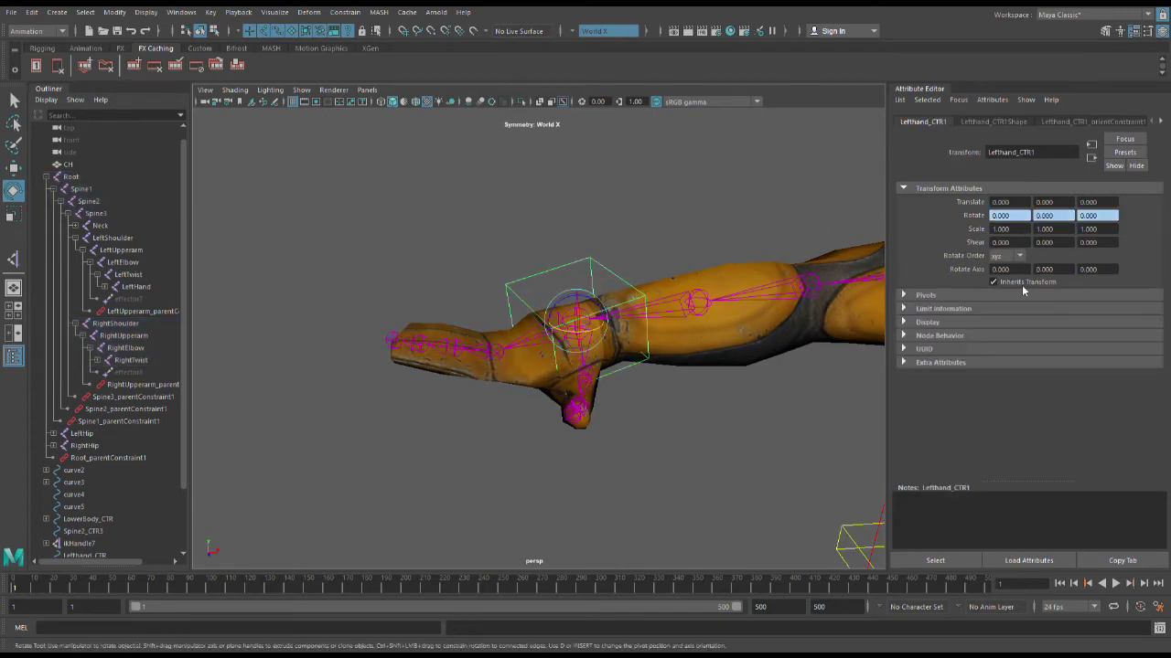
middle_click_drag(1071, 287, 1112, 286)
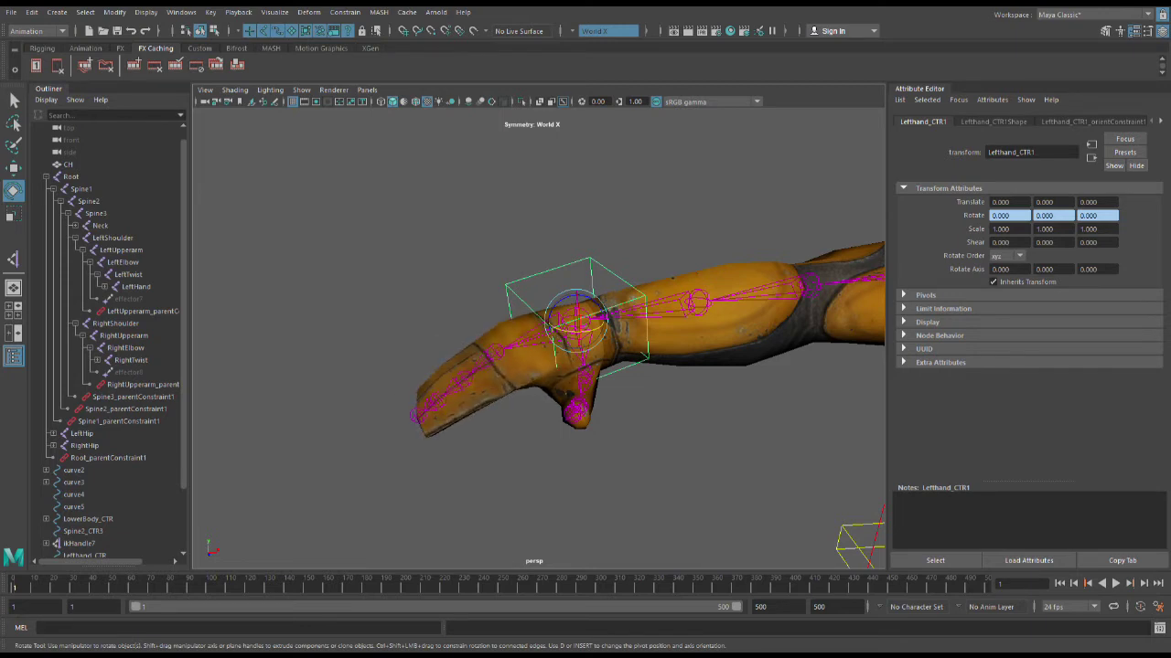
left_click(509, 369)
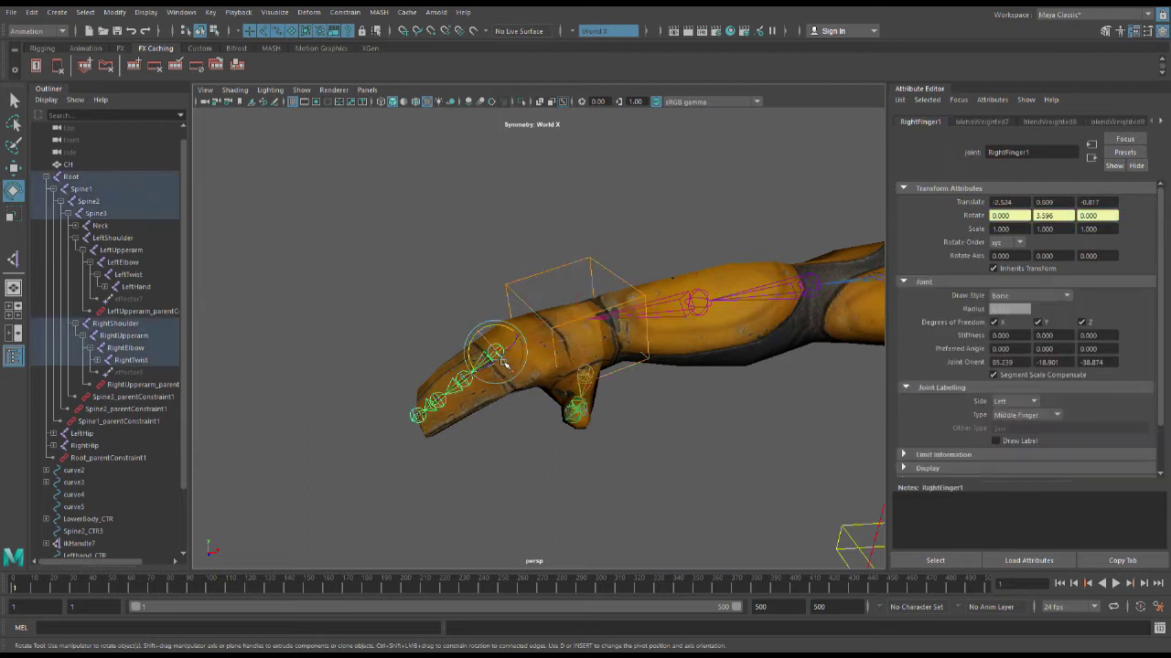
left_click_drag(508, 367, 469, 362)
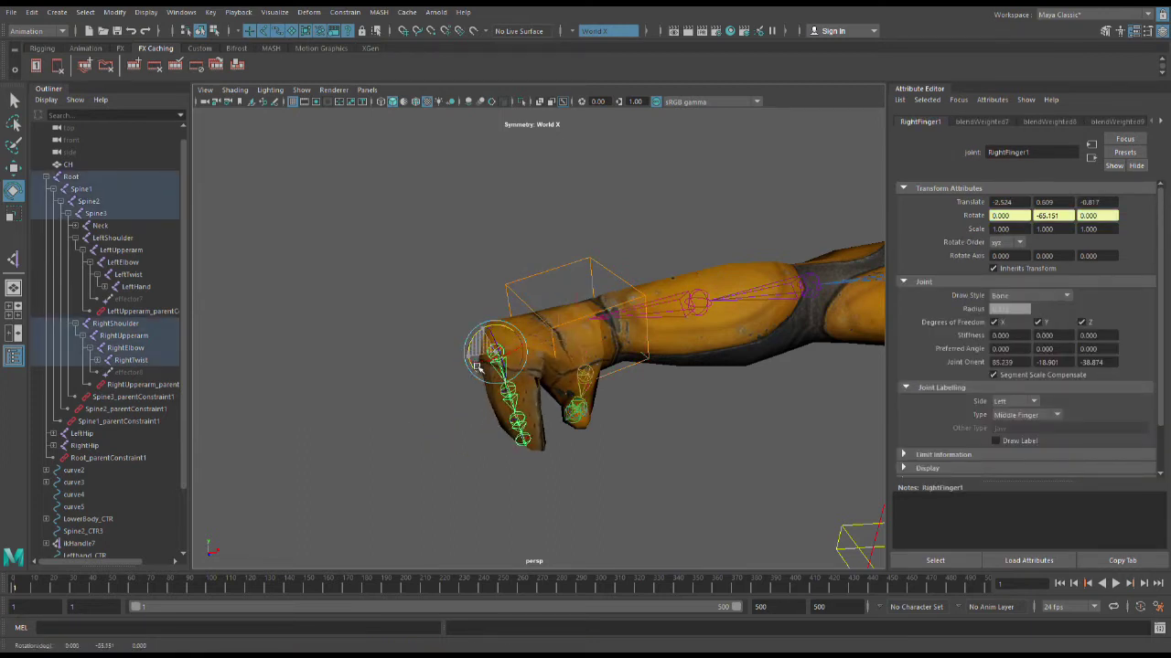
scroll(640, 457, "down", 4)
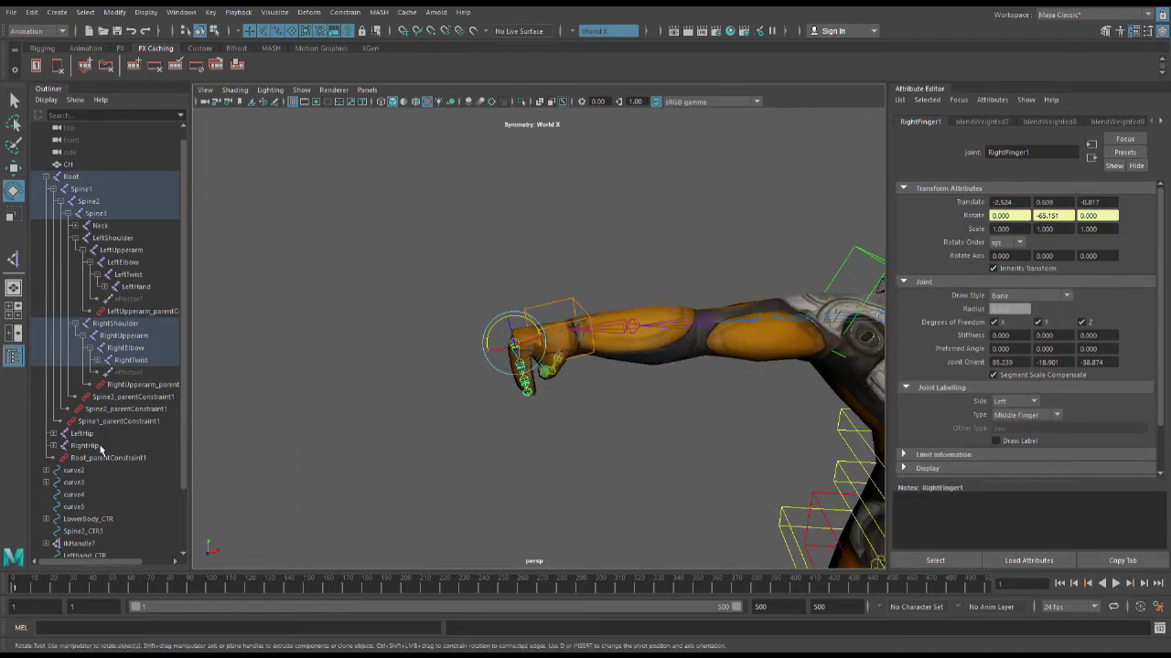
scroll(665, 392, "up", 2)
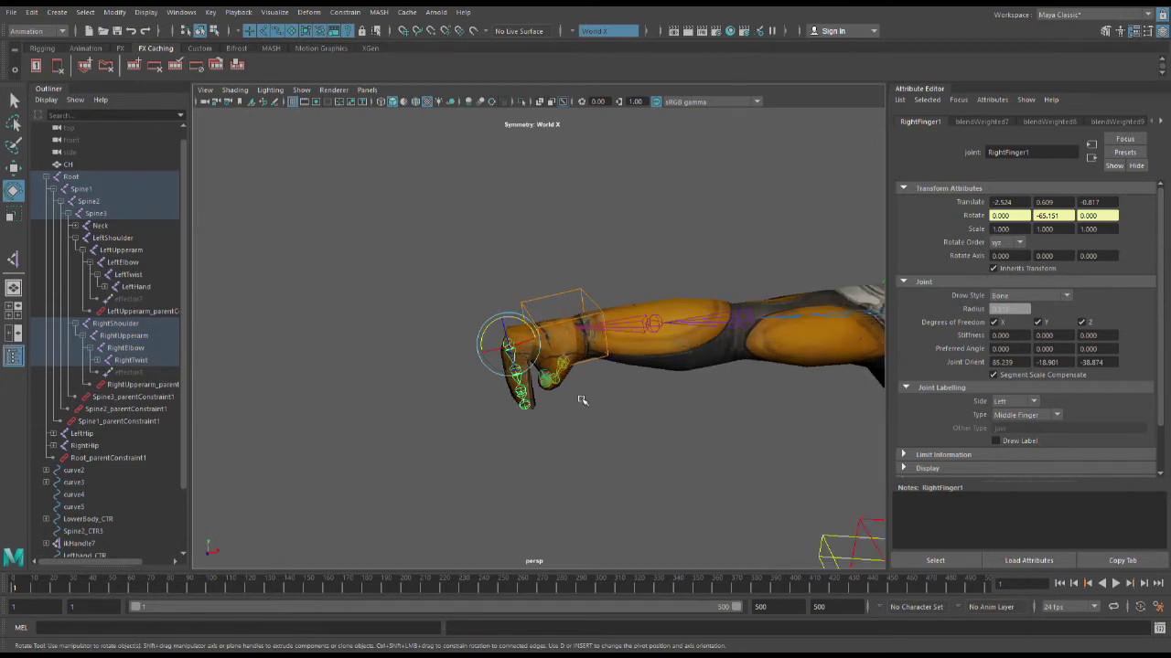
scroll(582, 400, "up", 2)
Curl the two joints below RightFinger1 to about -63.3 and -52.1 degrees in Y and key the fist pose.
left_click(634, 263)
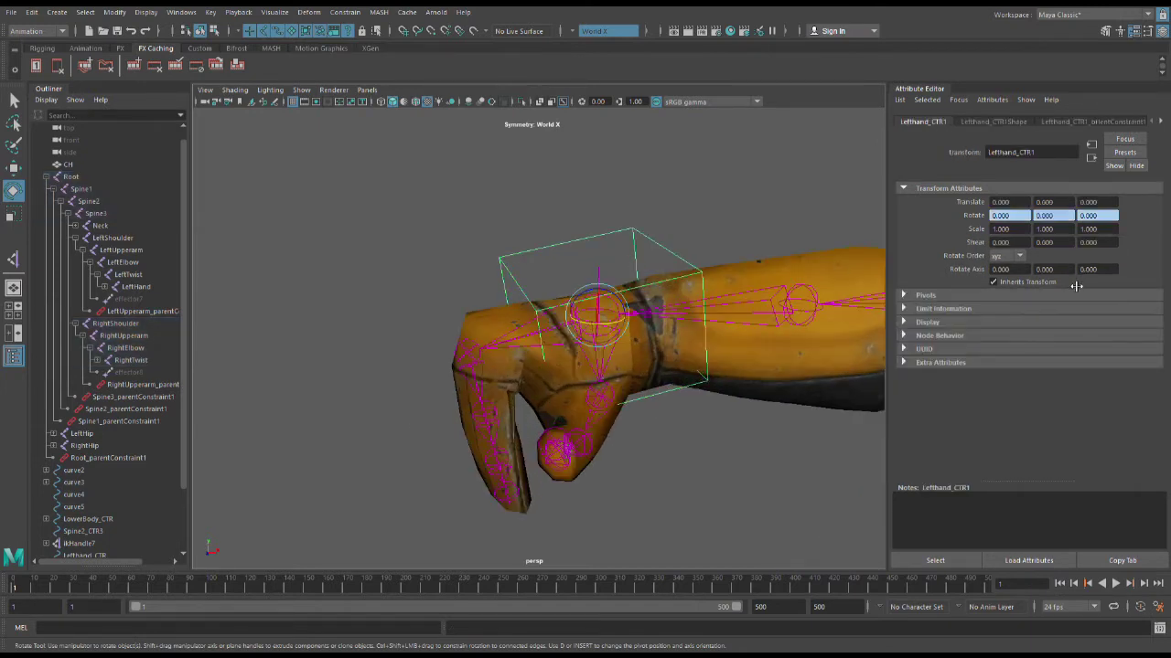
left_click(497, 427)
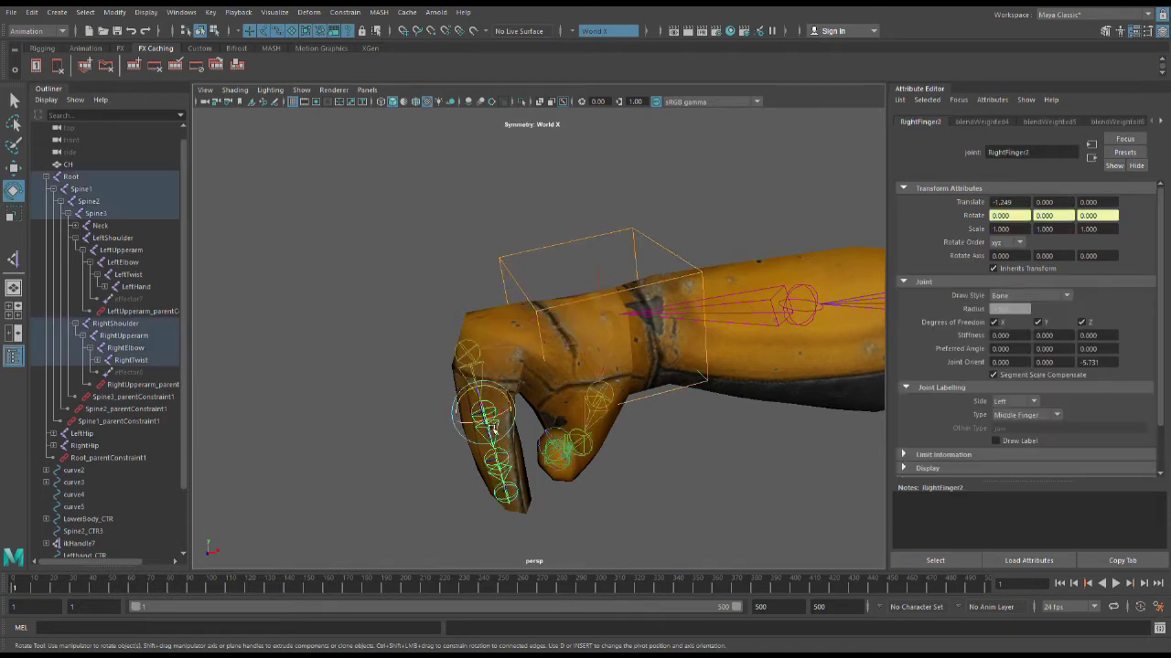
left_click_drag(465, 420, 444, 473)
scroll(530, 492, "up", 1)
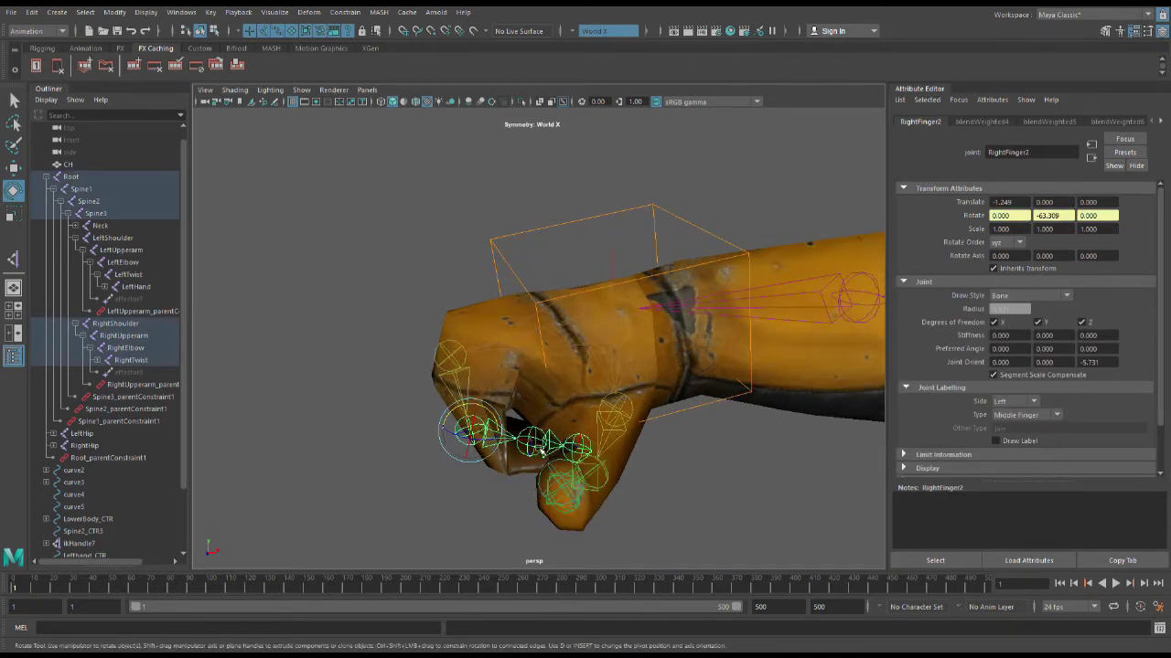
left_click(541, 450)
left_click_drag(518, 418, 524, 450)
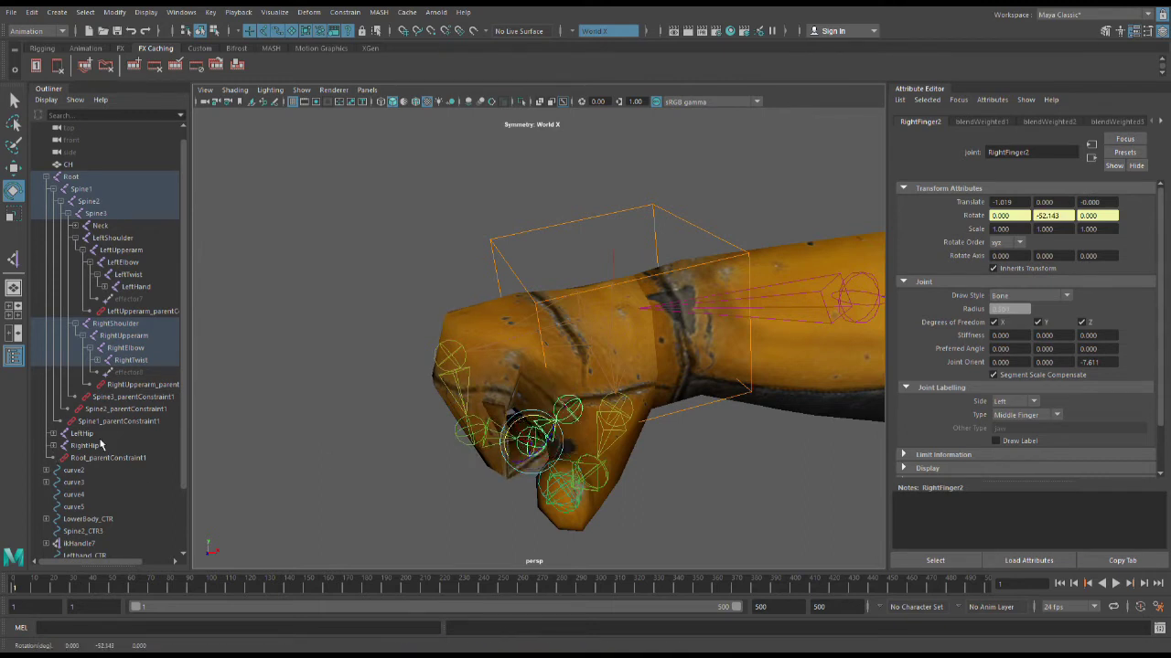
Select the Lefthand_CTR1 control and undo the last three changes.
left_click(516, 257)
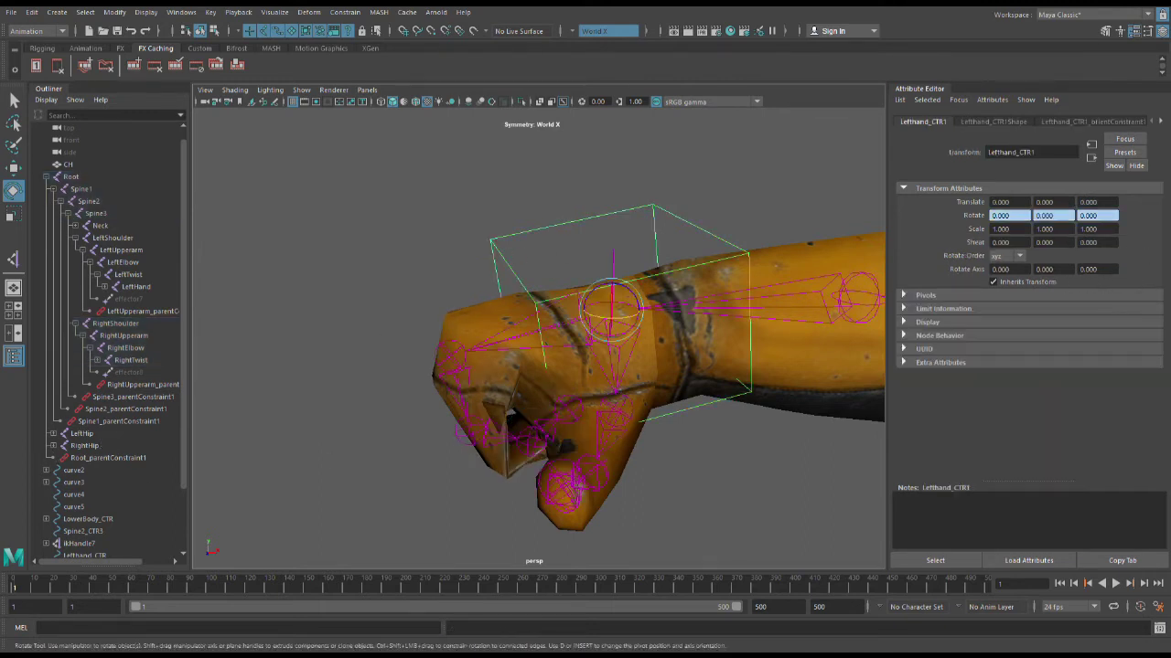
key("ctrl+z")
key("ctrl+z")
key("ctrl+z")
Duplicate the elbow pole vector control curve8 and move the copy to the opposite elbow, at about -34.1, -1.8, -2.9.
scroll(841, 350, "down", 6)
left_click_drag(708, 394, 758, 432, "alt")
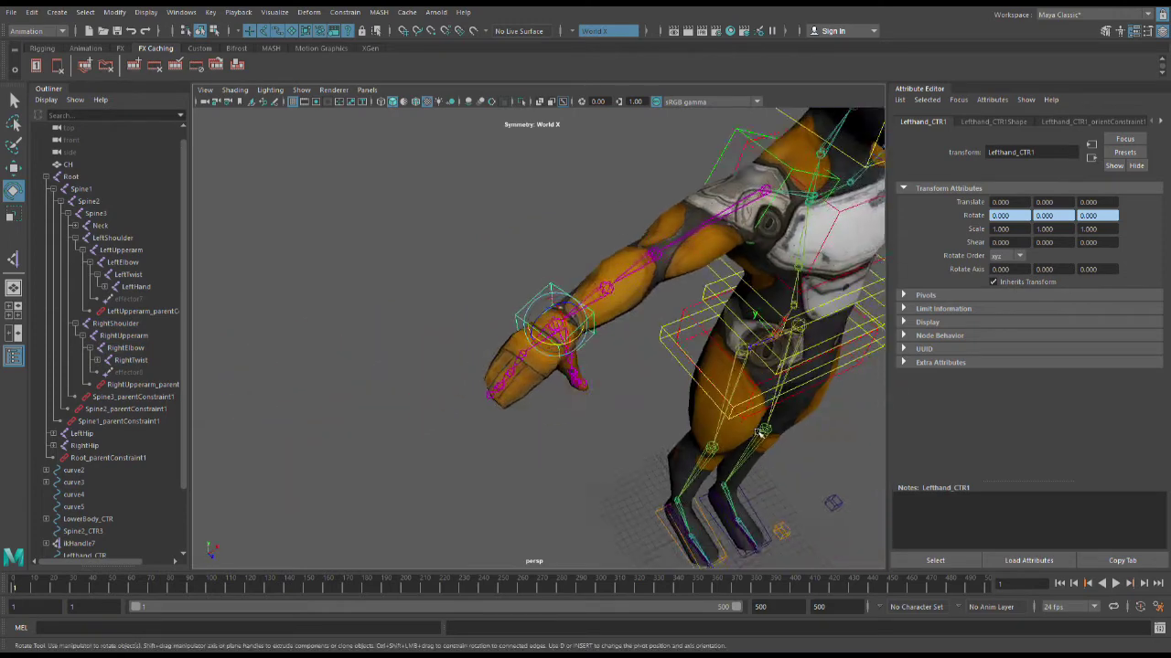
scroll(758, 430, "down", 5)
scroll(770, 357, "up", 3)
scroll(722, 364, "down", 5)
middle_click_drag(755, 353, 674, 381, "alt")
scroll(674, 378, "up", 5)
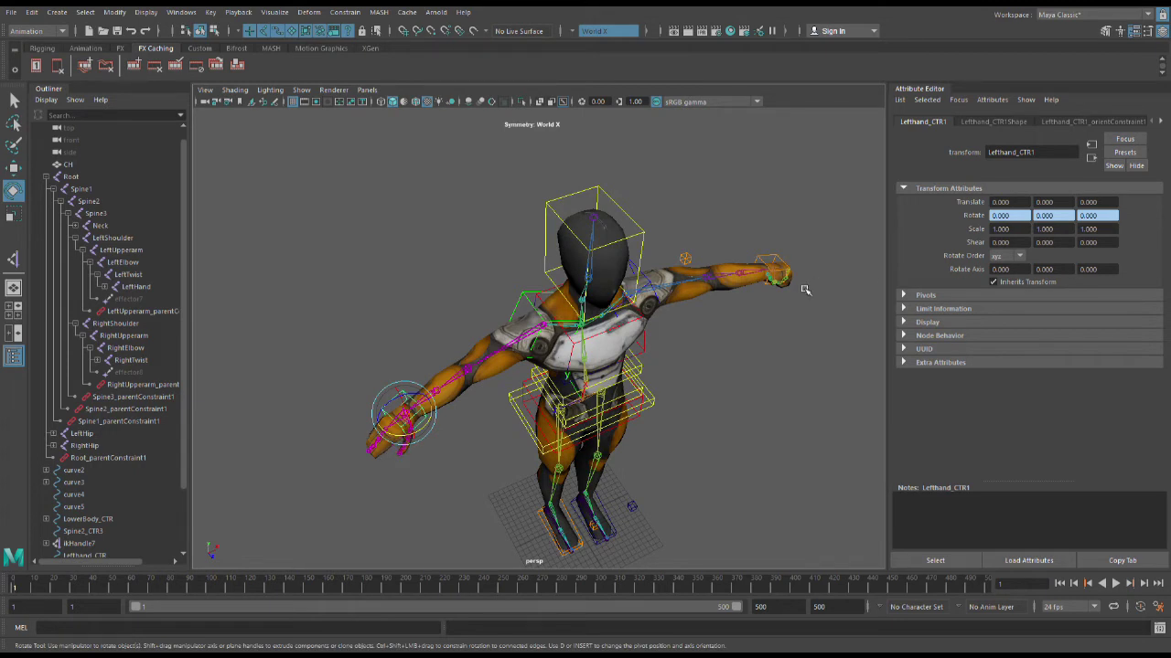
scroll(804, 290, "up", 3)
left_click(712, 245)
scroll(711, 306, "down", 3)
middle_click_drag(660, 347, 682, 339, "alt")
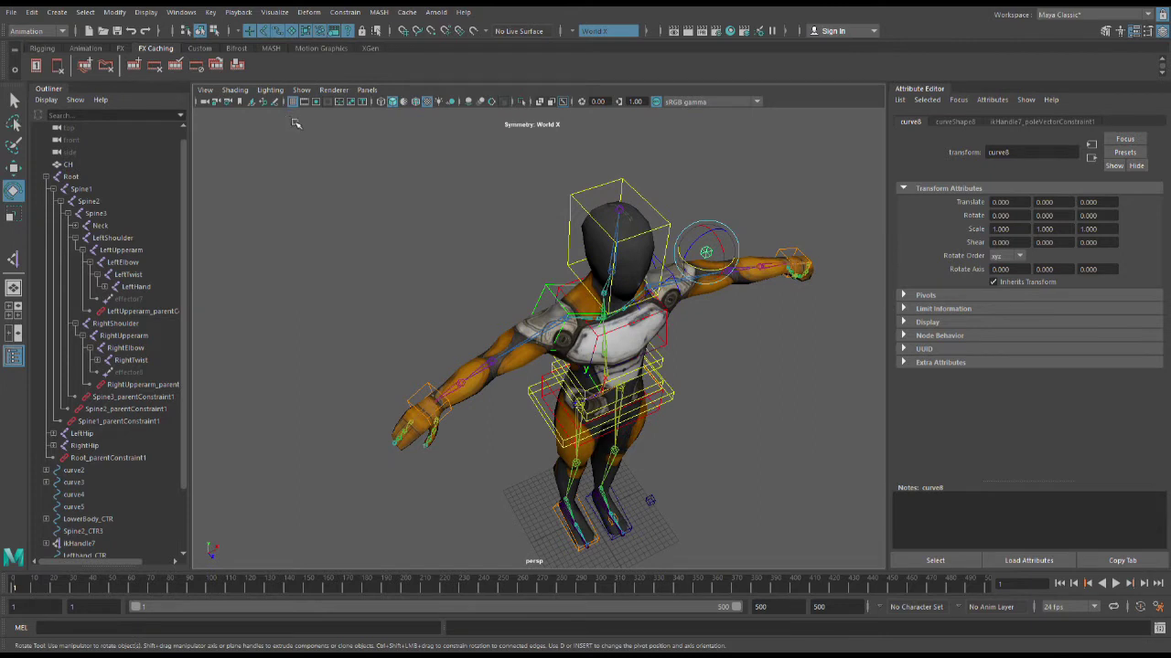
scroll(616, 220, "up", 3)
middle_click_drag(629, 236, 608, 244, "alt")
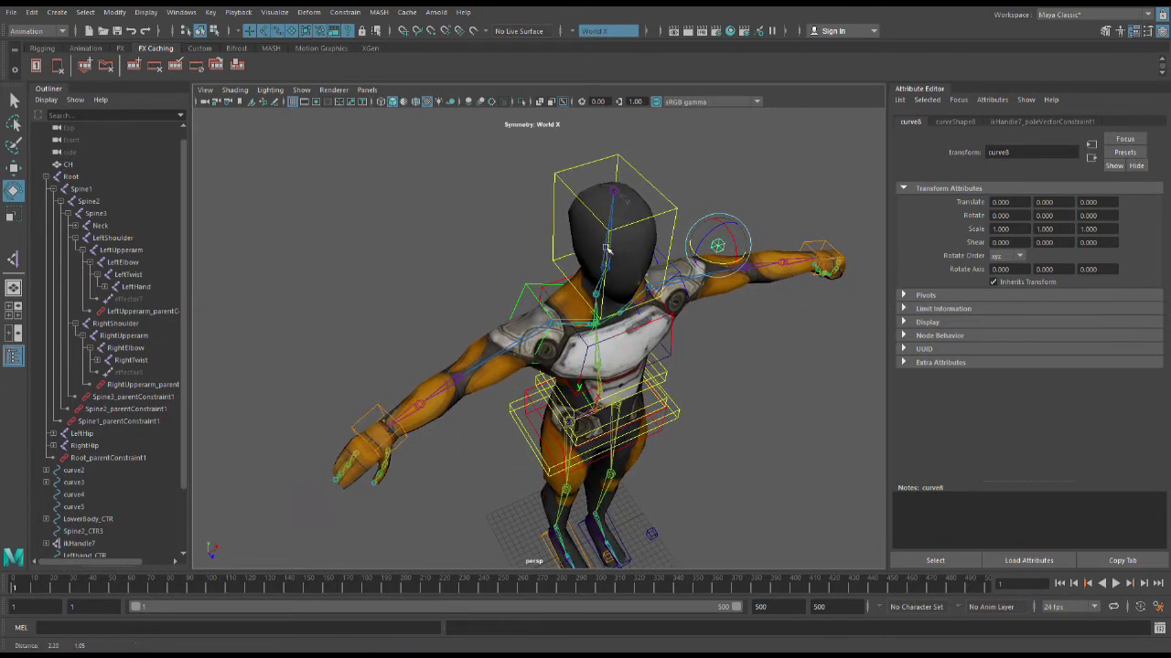
left_click(692, 255)
key("w")
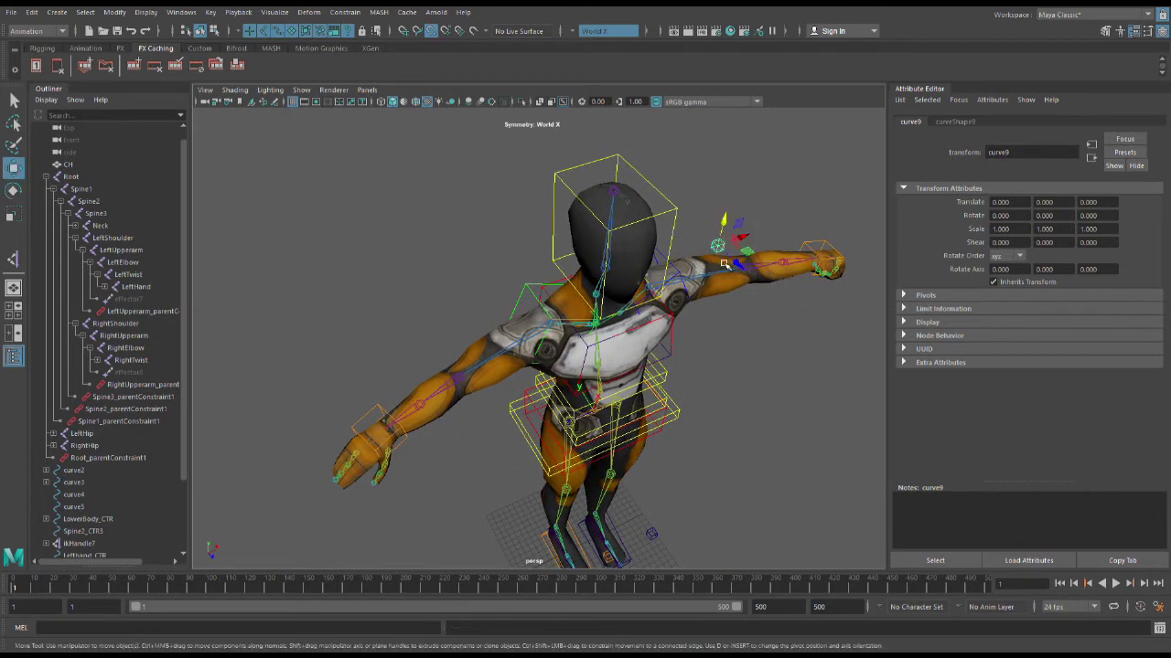
left_click_drag(725, 265, 449, 359)
scroll(741, 395, "down", 5)
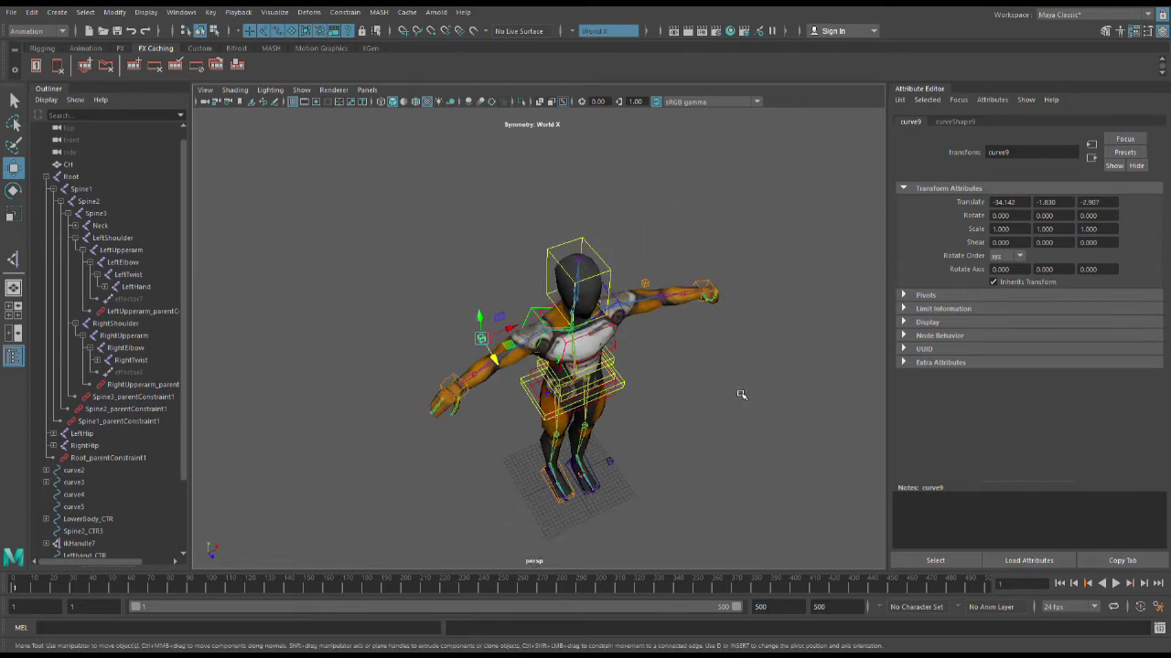
Compare curve8 with its copy curve9 from above, then move curve9 in the top view to about -0.087 in Z.
left_click_drag(741, 394, 716, 290, "alt")
left_click(753, 243)
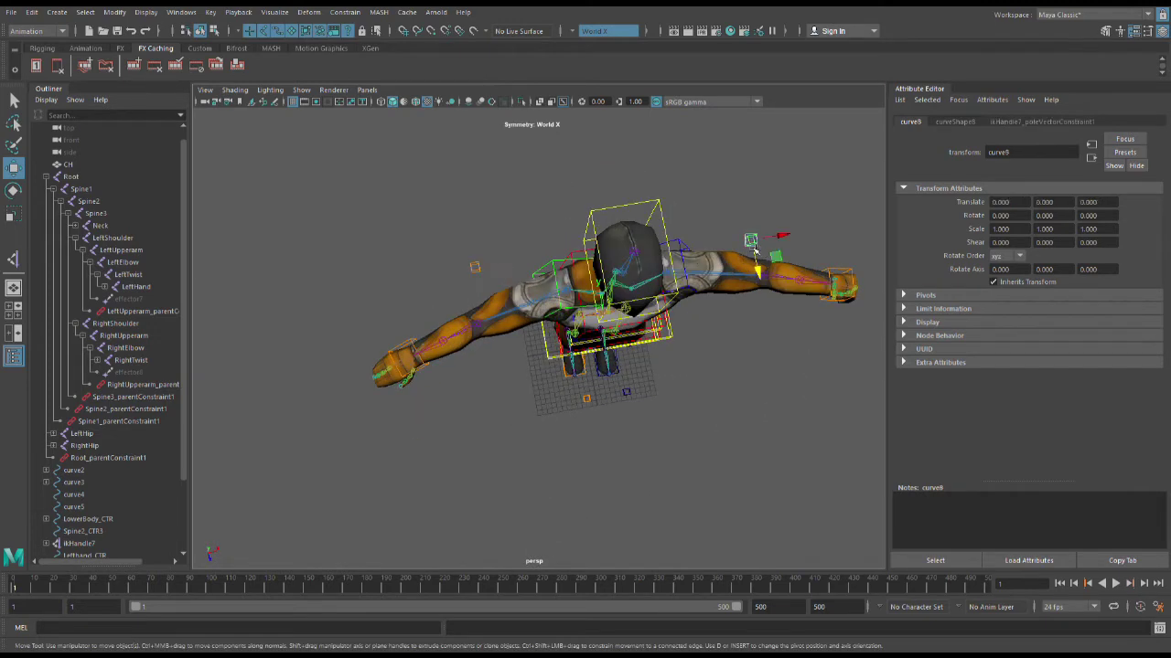
left_click_drag(677, 238, 495, 247, "alt")
scroll(498, 260, "down", 2)
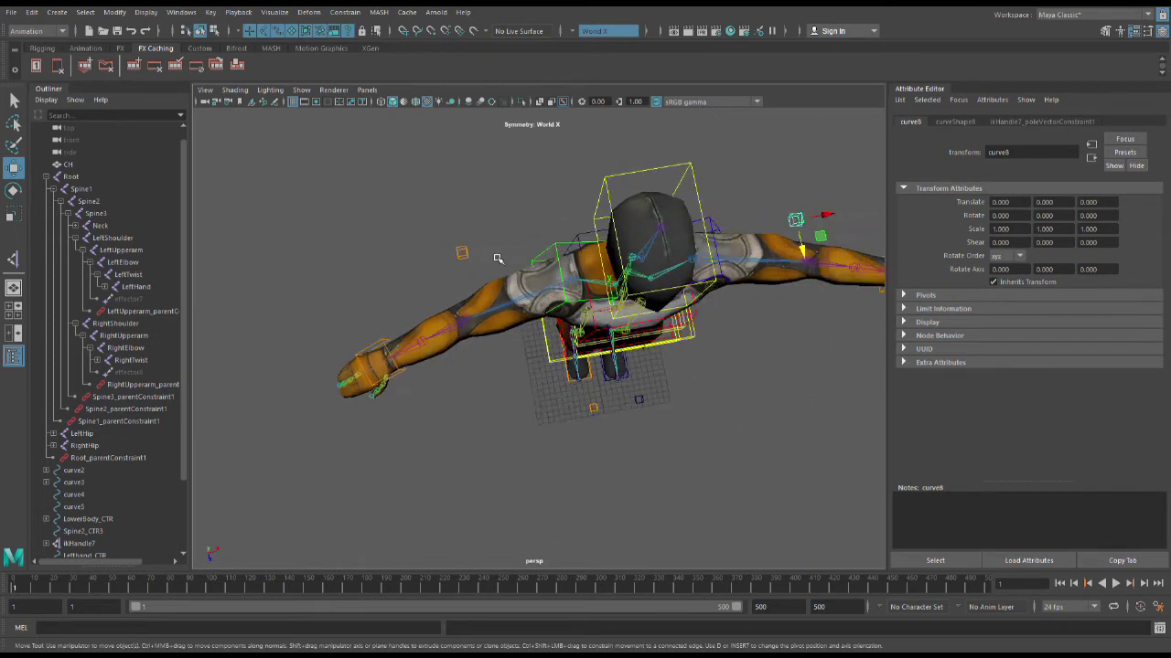
scroll(498, 259, "up", 1)
left_click(464, 255)
left_click_drag(723, 349, 719, 394, "alt")
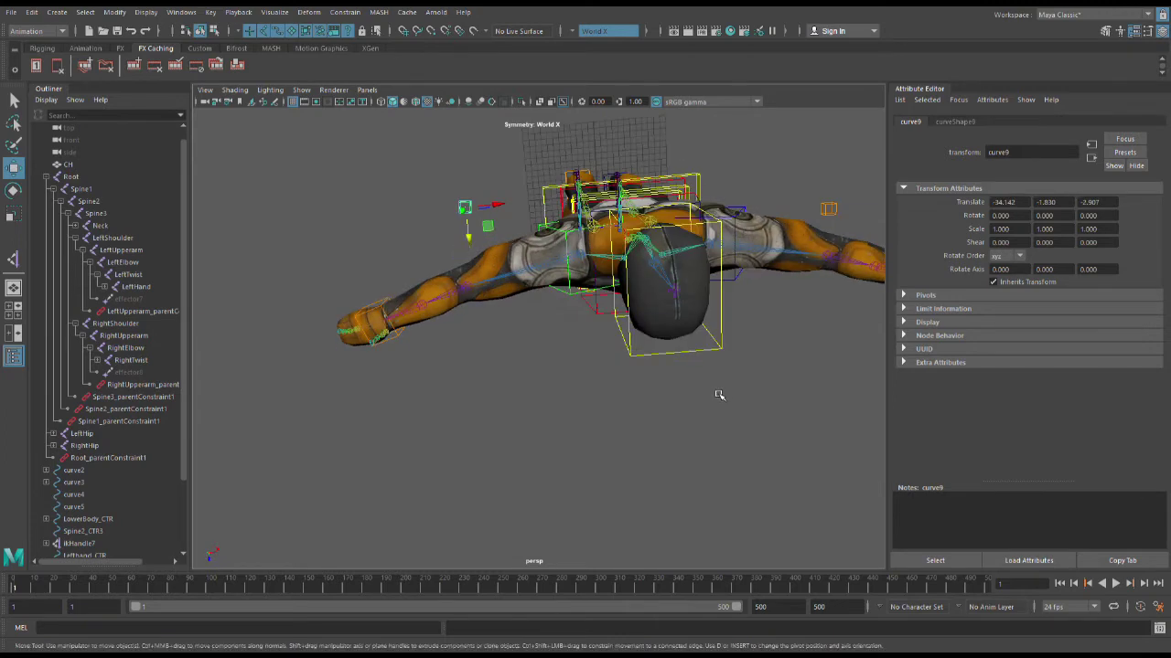
scroll(722, 362, "down", 1)
key("space")
key("f")
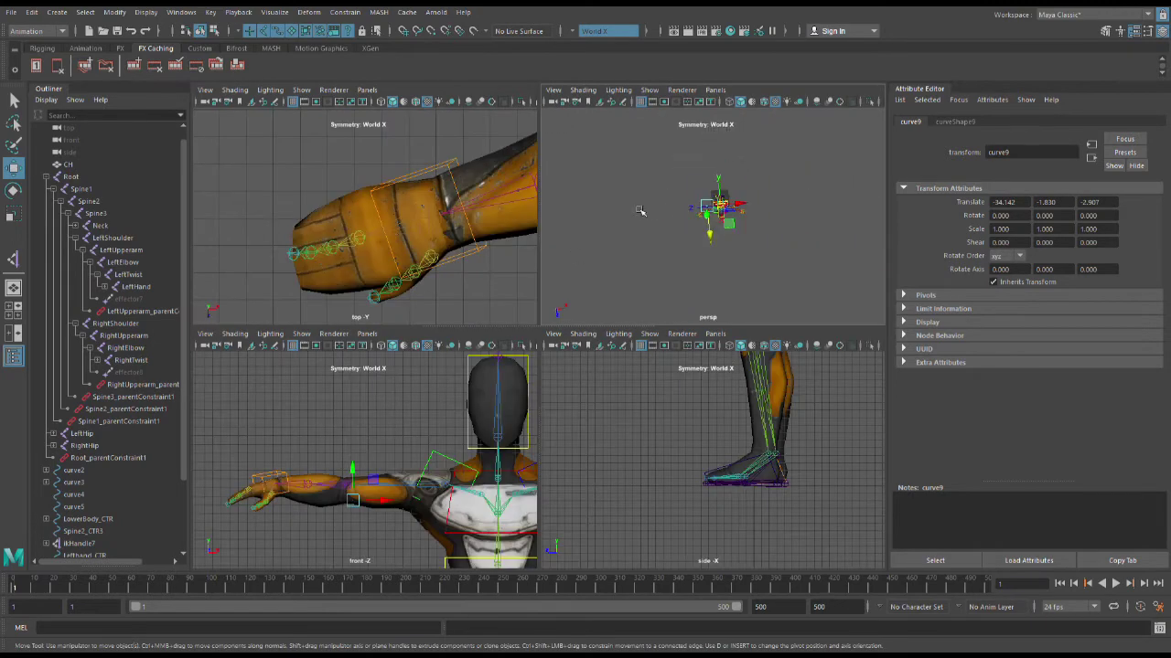
key("f")
scroll(447, 245, "up", 5)
middle_click_drag(503, 228, 369, 240, "alt")
left_click_drag(254, 231, 253, 247)
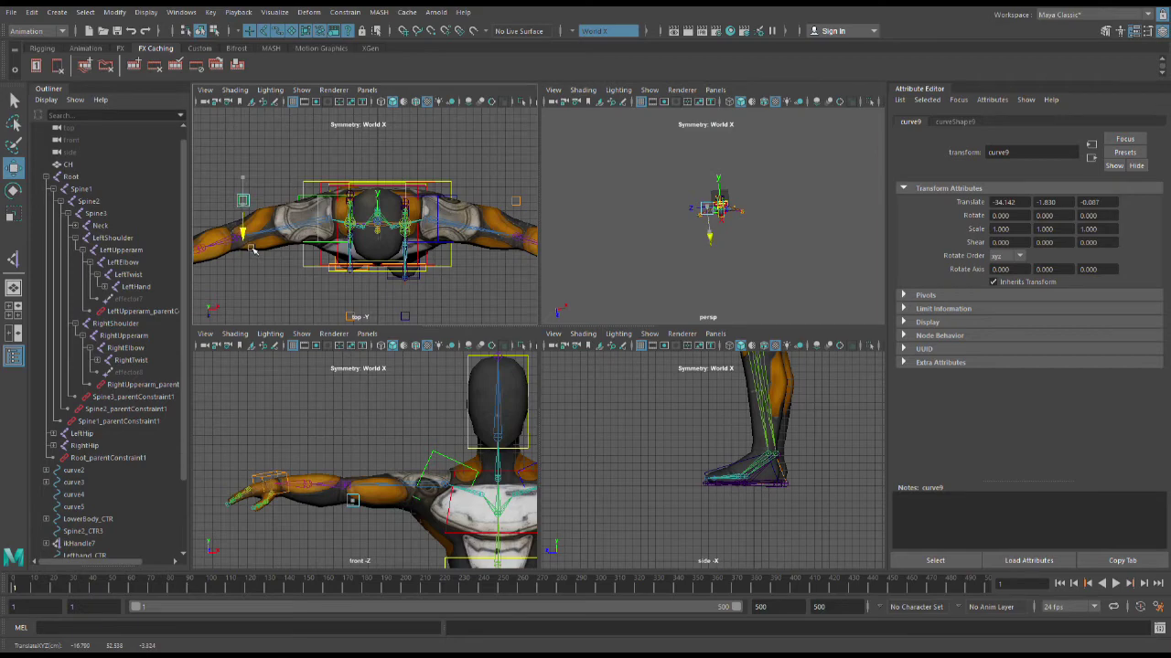
Return to the full perspective view and inspect the placement of curve9 behind the elbow.
key("space")
key("space")
key("space")
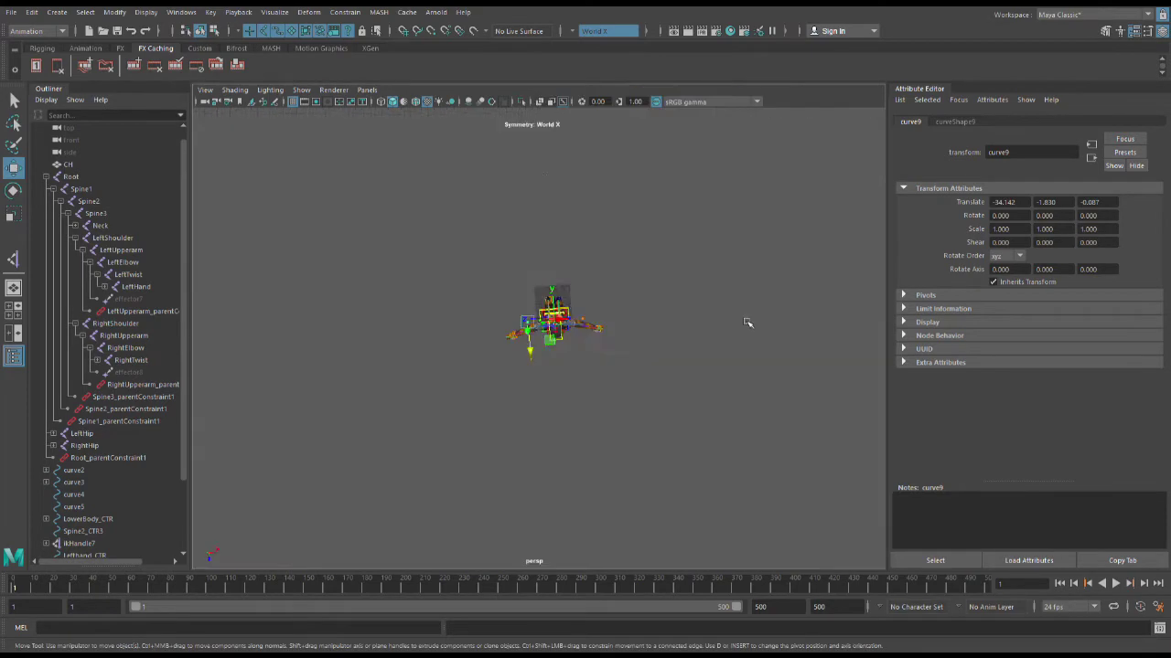
scroll(640, 363, "up", 10)
left_click_drag(540, 395, 528, 430, "alt")
scroll(468, 284, "up", 3)
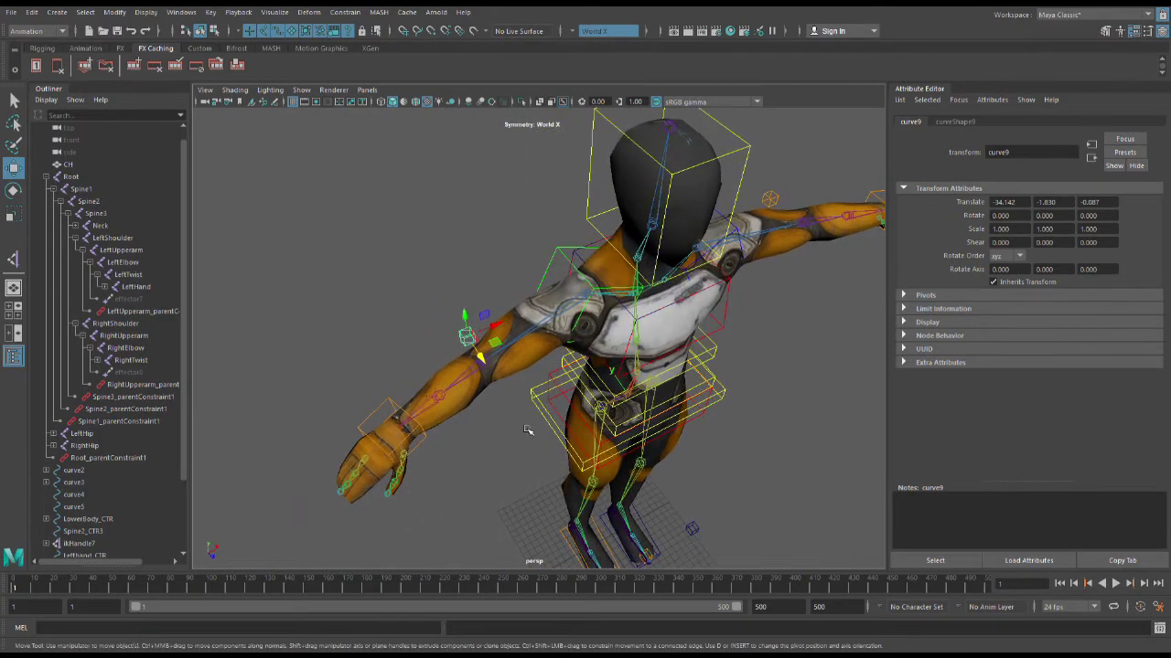
Switch to the Rigging menu set with the elbow control curve9 still selected.
scroll(528, 430, "up", 3)
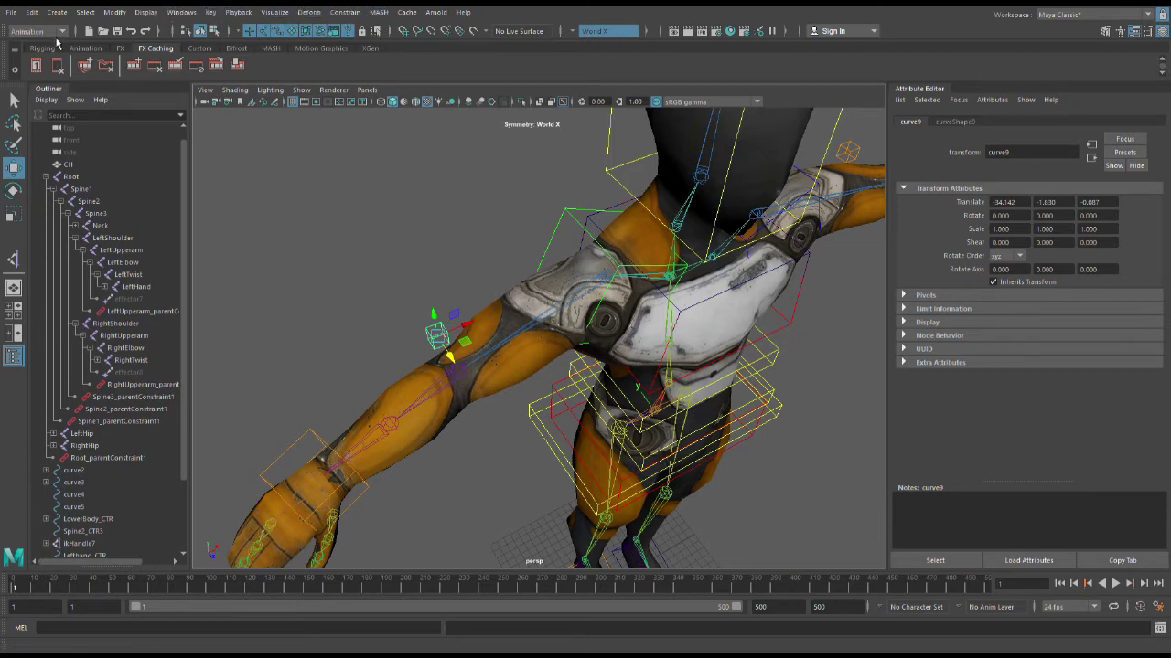
key("F3")
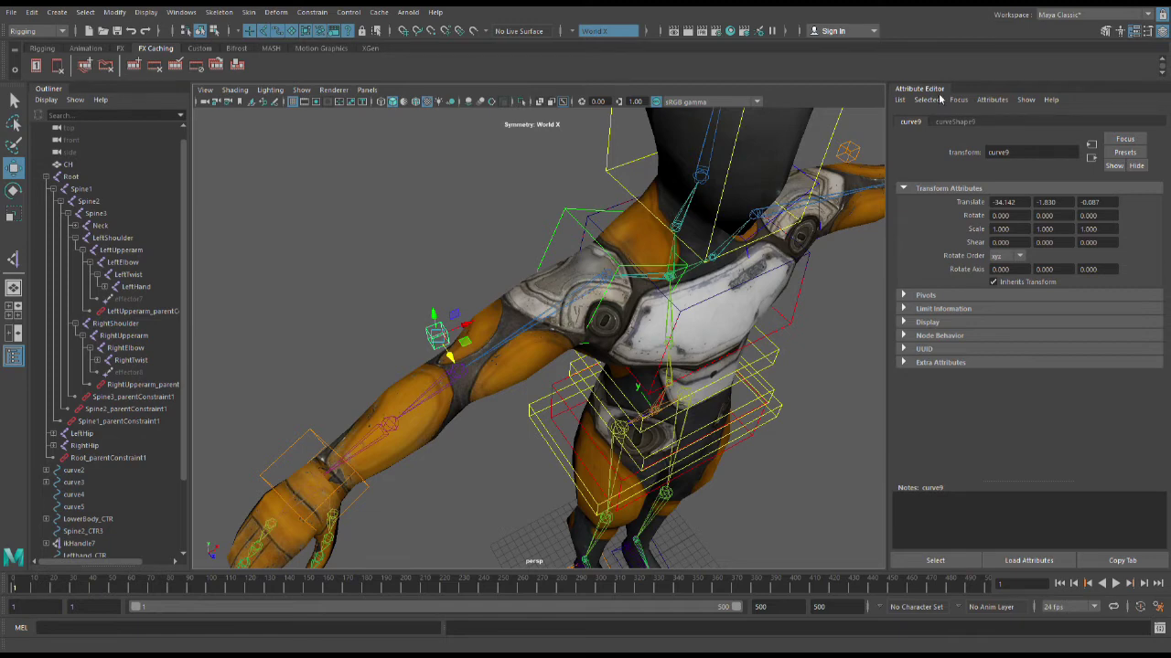
scroll(547, 420, "down", 4)
middle_click_drag(400, 435, 448, 382, "alt")
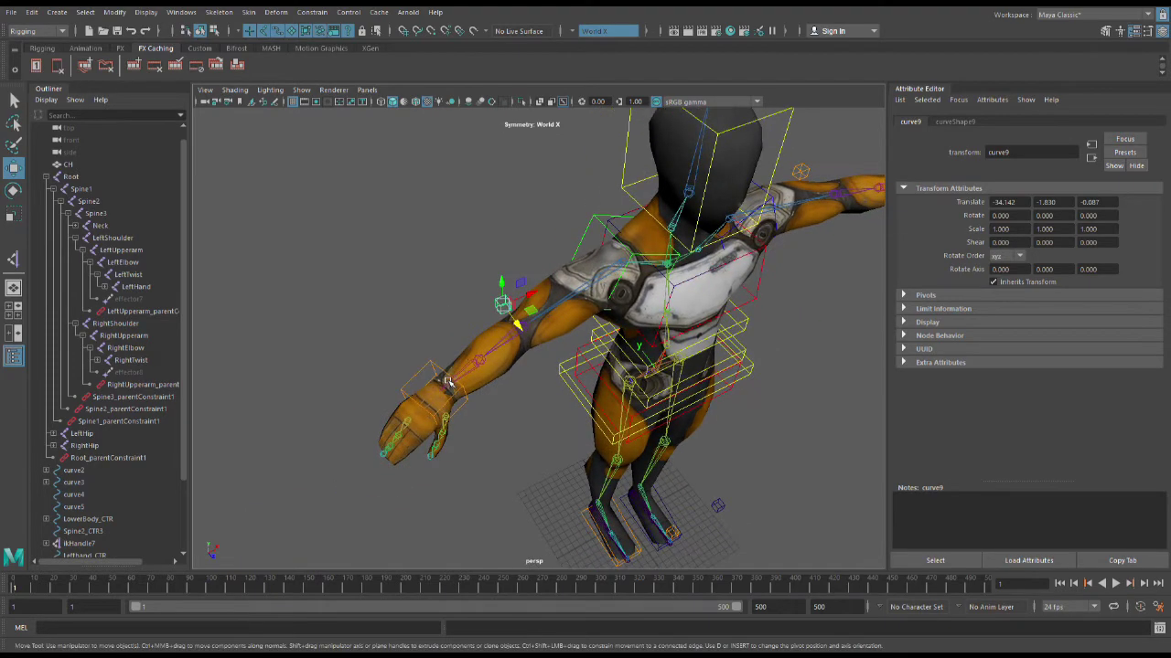
scroll(398, 396, "up", 4)
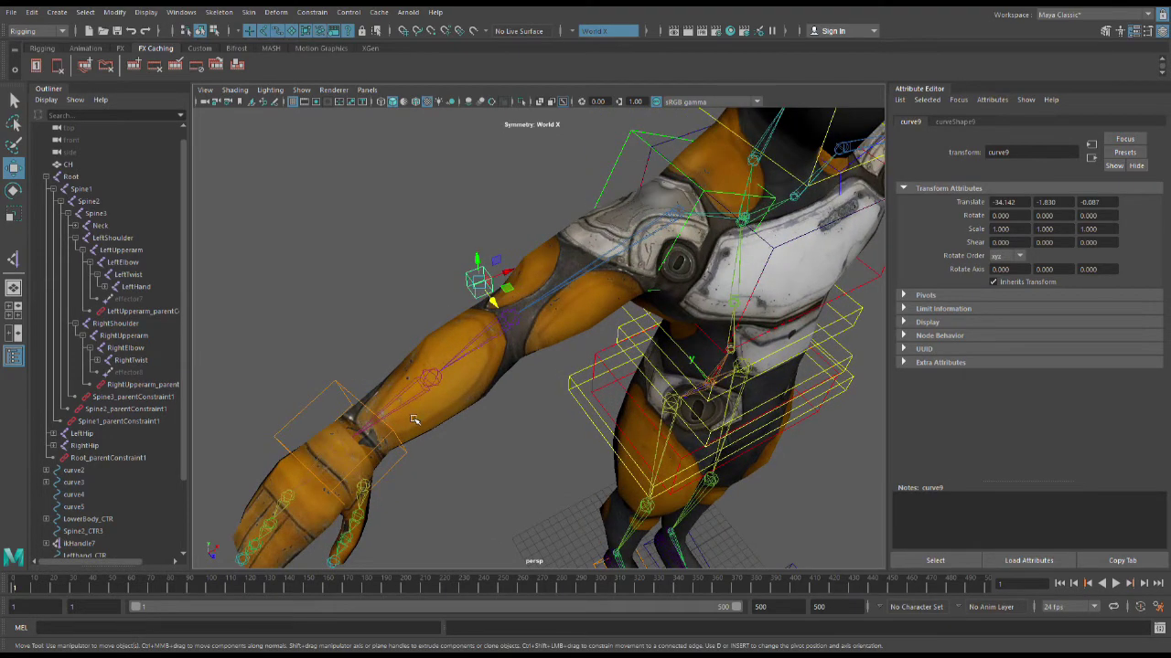
scroll(416, 420, "up", 3)
left_click_drag(479, 369, 509, 390, "alt")
scroll(508, 391, "up", 3)
scroll(347, 350, "up", 2)
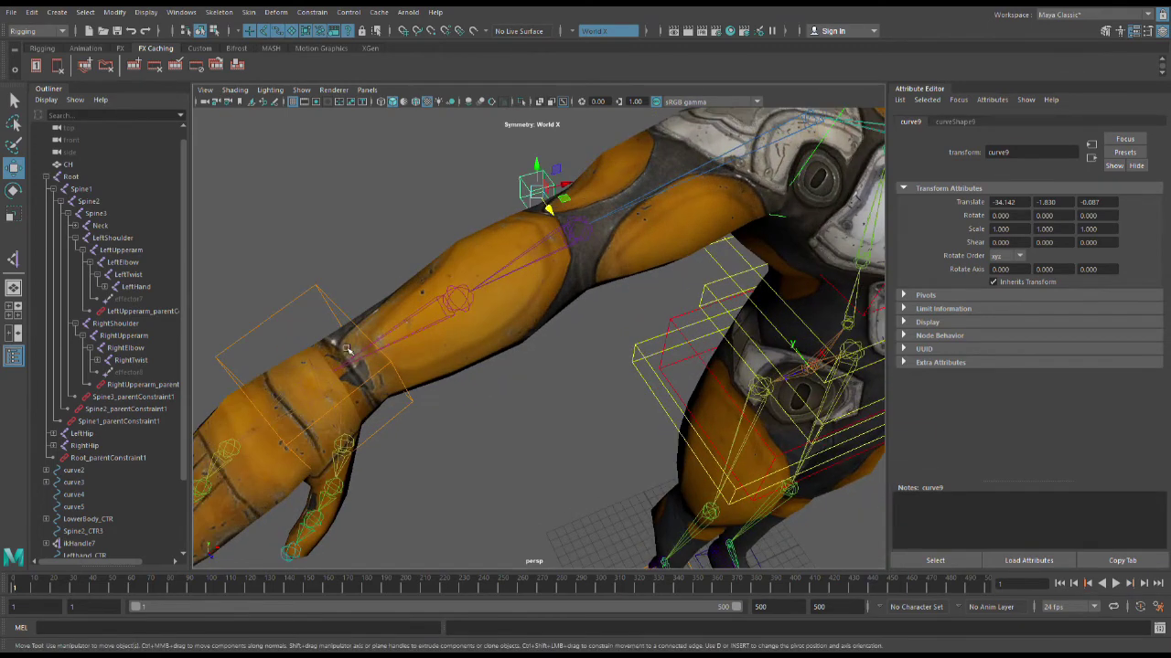
left_click(322, 367)
scroll(536, 397, "down", 3)
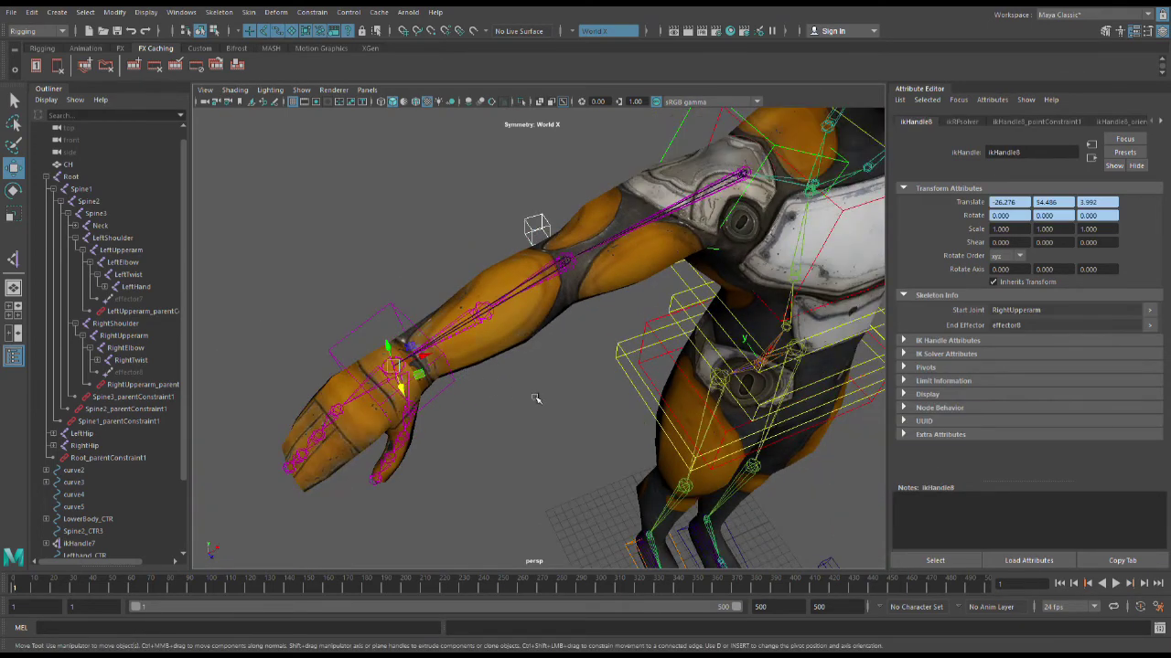
left_click(539, 399)
Examine the elbow pole vector controls on both arms and compare their placement.
scroll(546, 400, "down", 4)
left_click_drag(546, 401, 555, 367, "alt")
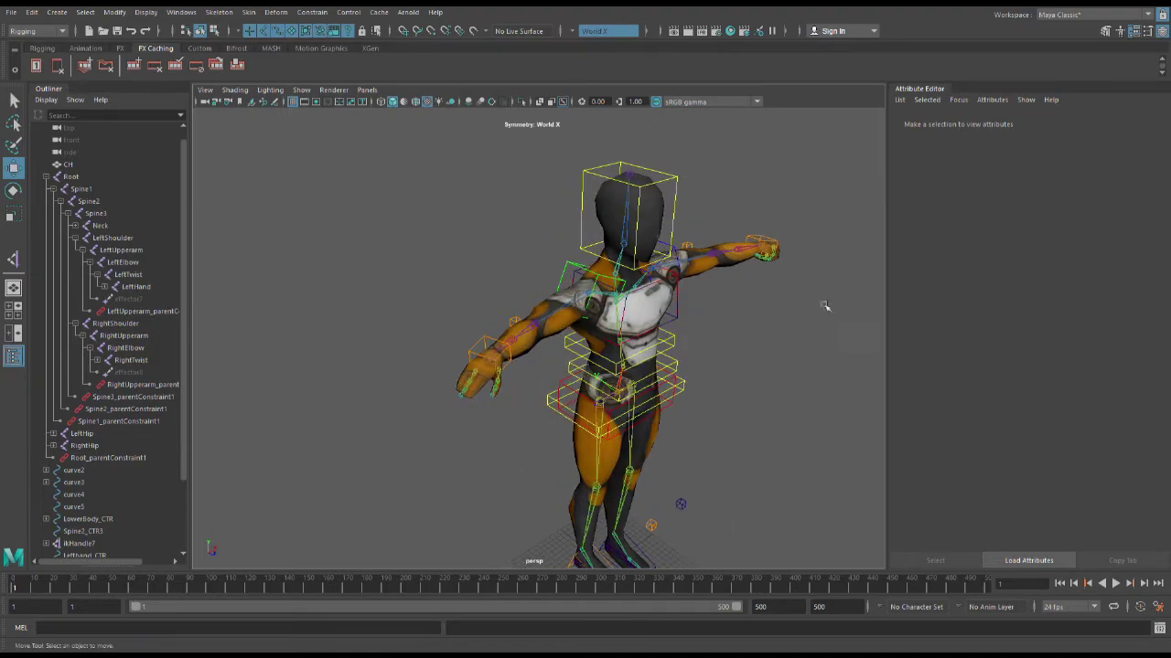
middle_click_drag(826, 305, 614, 394, "alt")
scroll(604, 366, "up", 5)
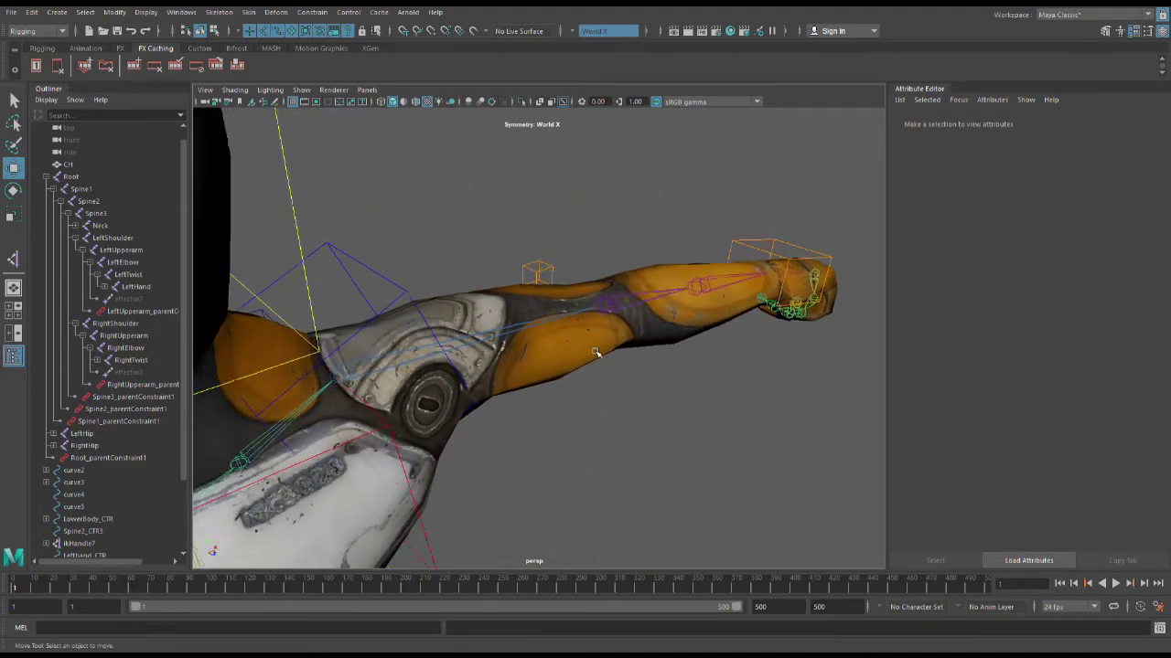
scroll(585, 357, "down", 7)
scroll(578, 363, "down", 2)
middle_click_drag(436, 416, 502, 371, "alt")
scroll(502, 371, "up", 8)
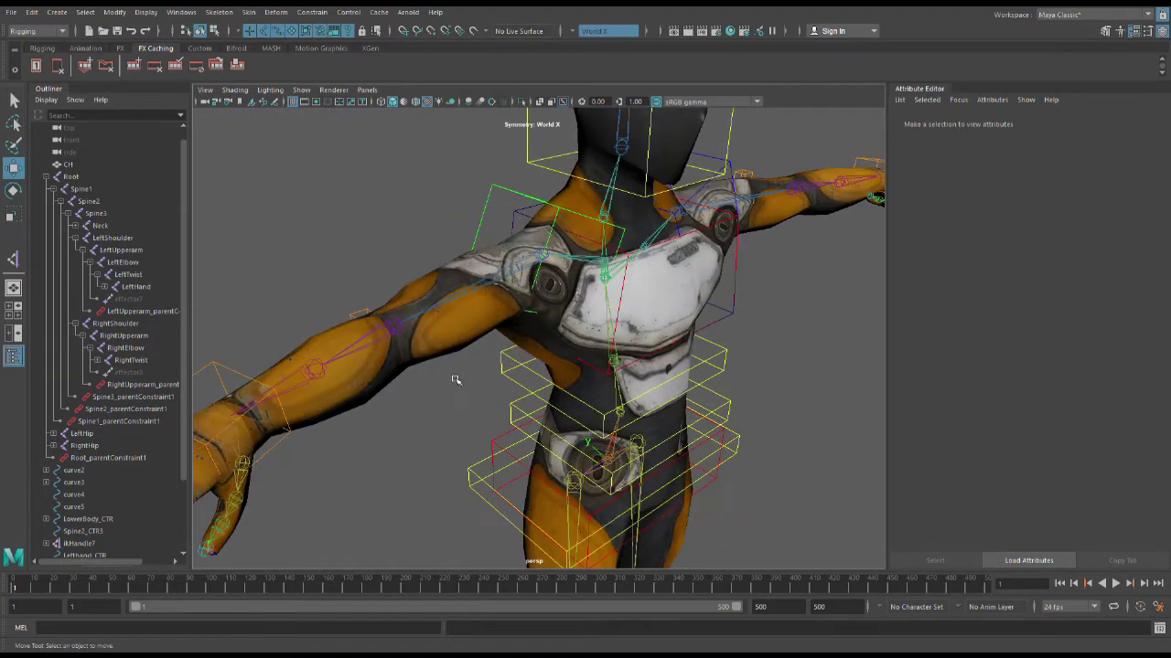
Select curve9 behind the right elbow and move it vertically to 0 in Translate Y.
left_click_drag(456, 380, 368, 419, "alt")
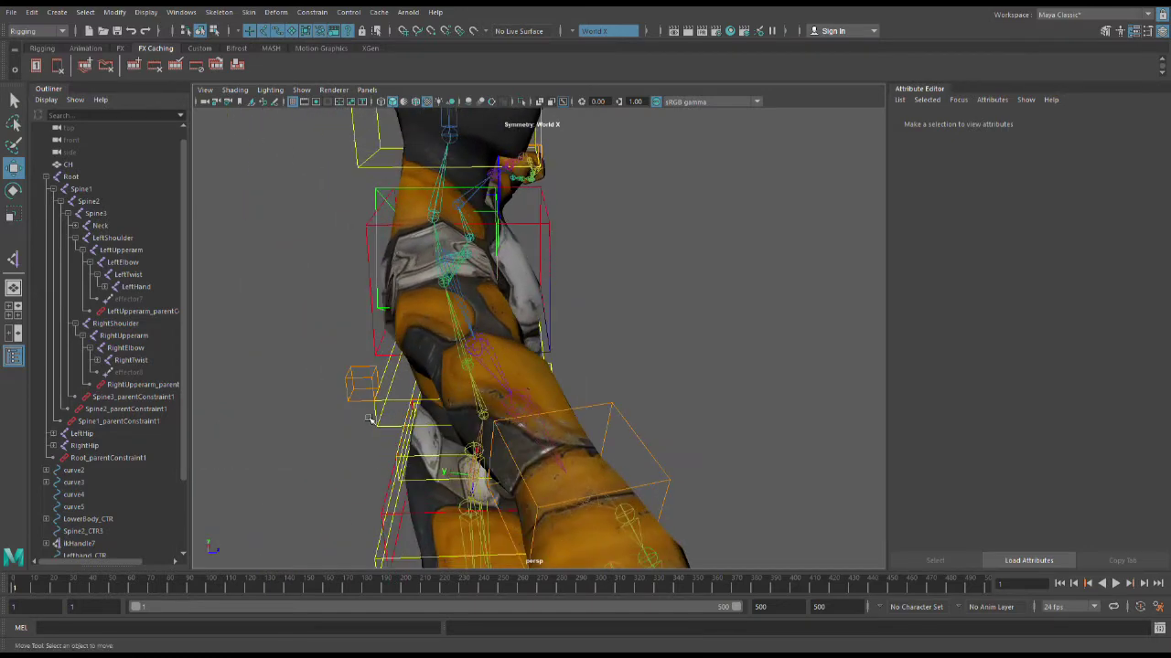
left_click(349, 391)
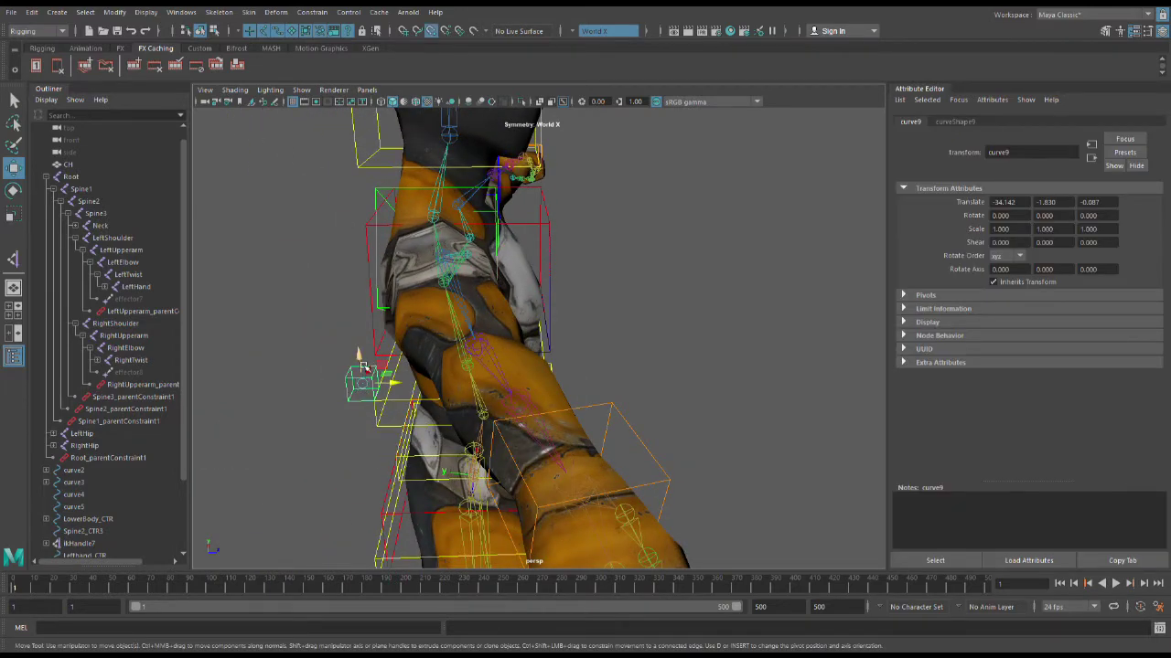
left_click_drag(361, 357, 537, 390)
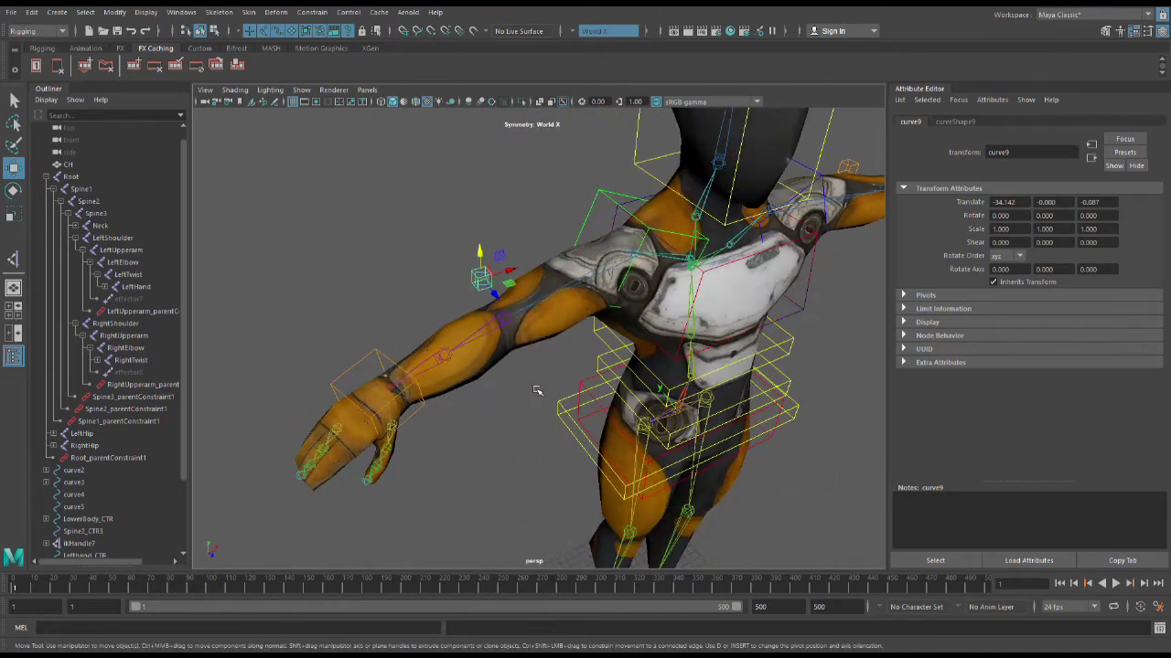
Apply a pole vector constraint from curve9 to the right arm's IK handle, then clear the selection.
left_click(494, 367)
left_click(488, 287)
scroll(470, 362, "up", 3)
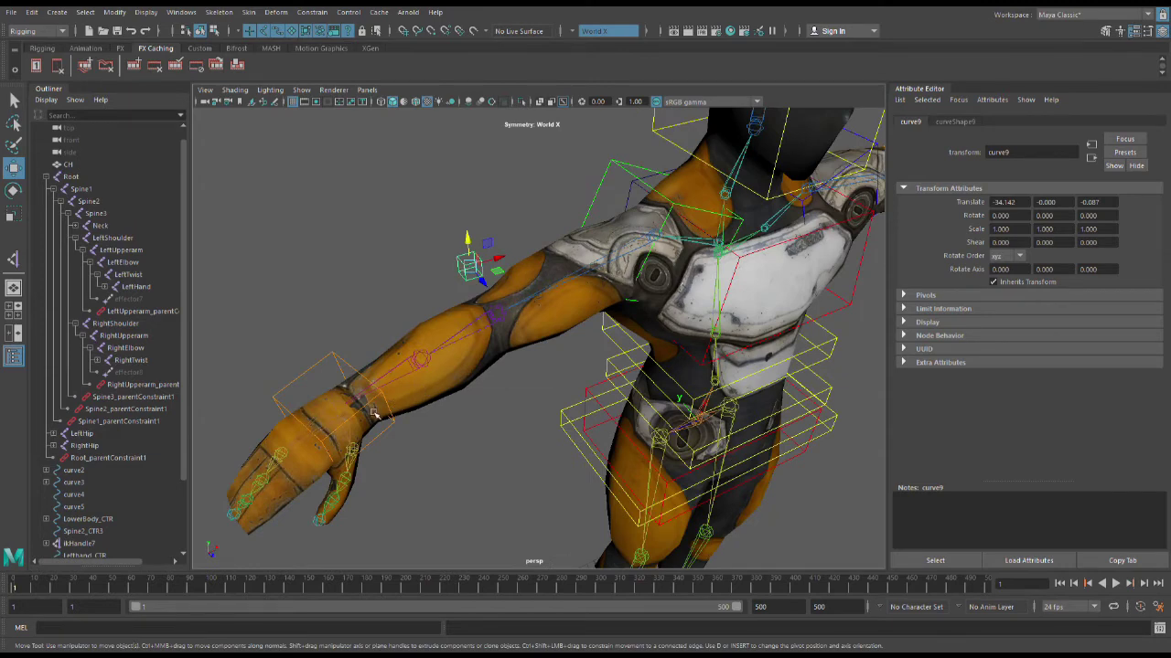
scroll(373, 414, "up", 1)
middle_click_drag(397, 426, 495, 379, "alt")
scroll(365, 363, "up", 1)
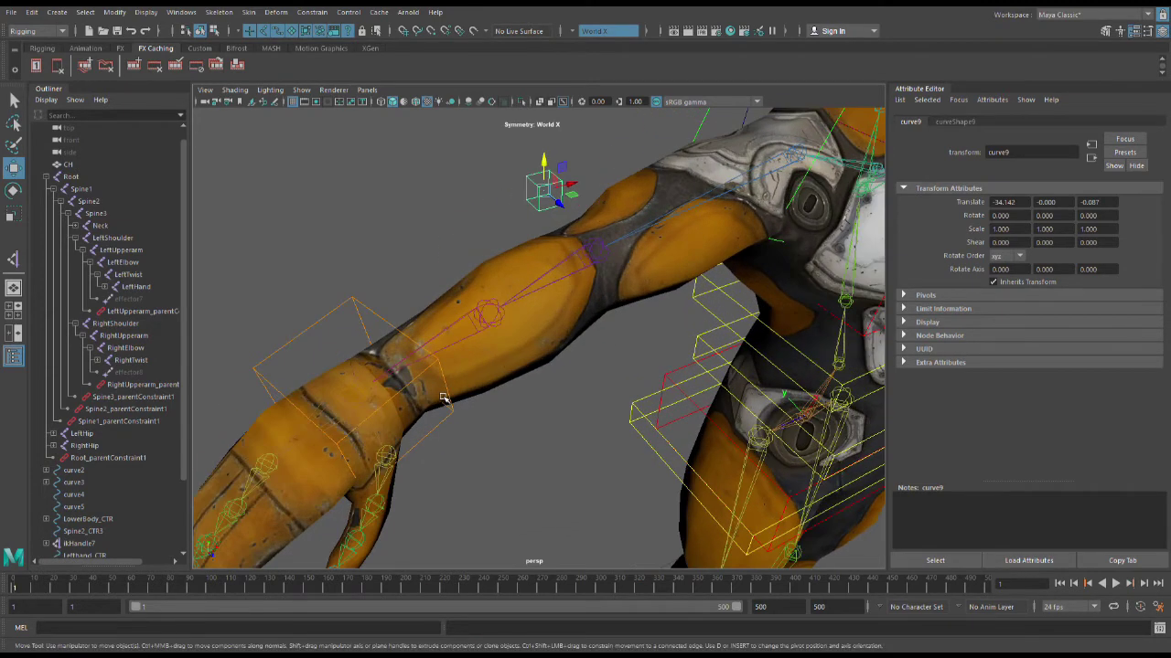
left_click_drag(552, 438, 546, 414, "alt")
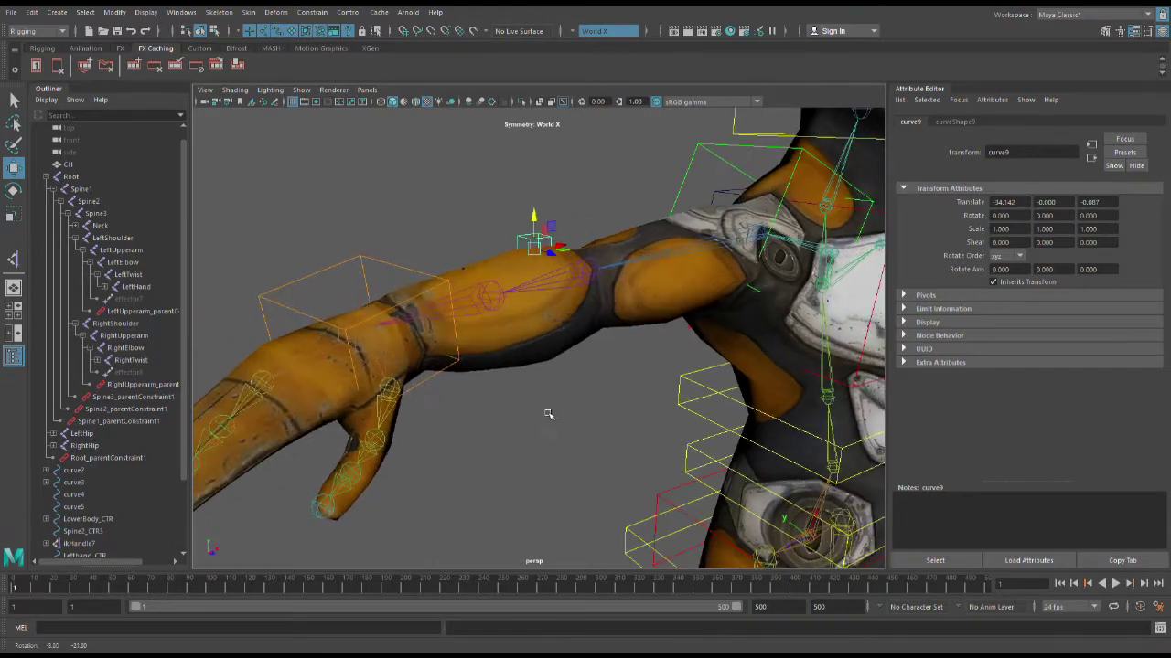
left_click(366, 304)
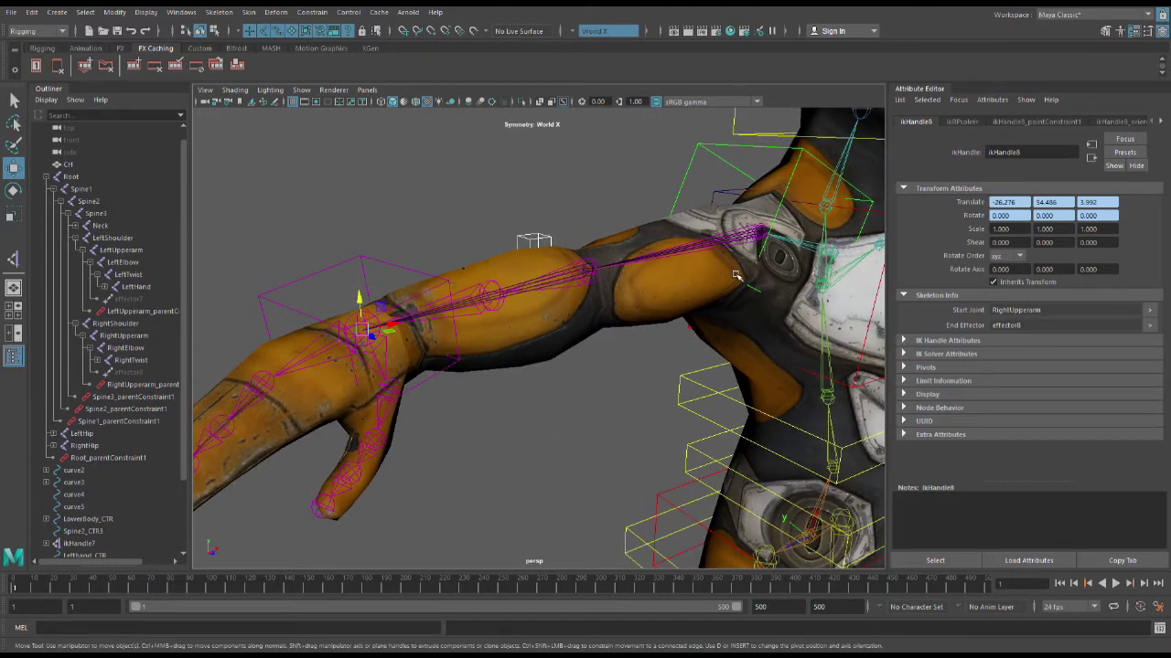
scroll(419, 254, "up", 3)
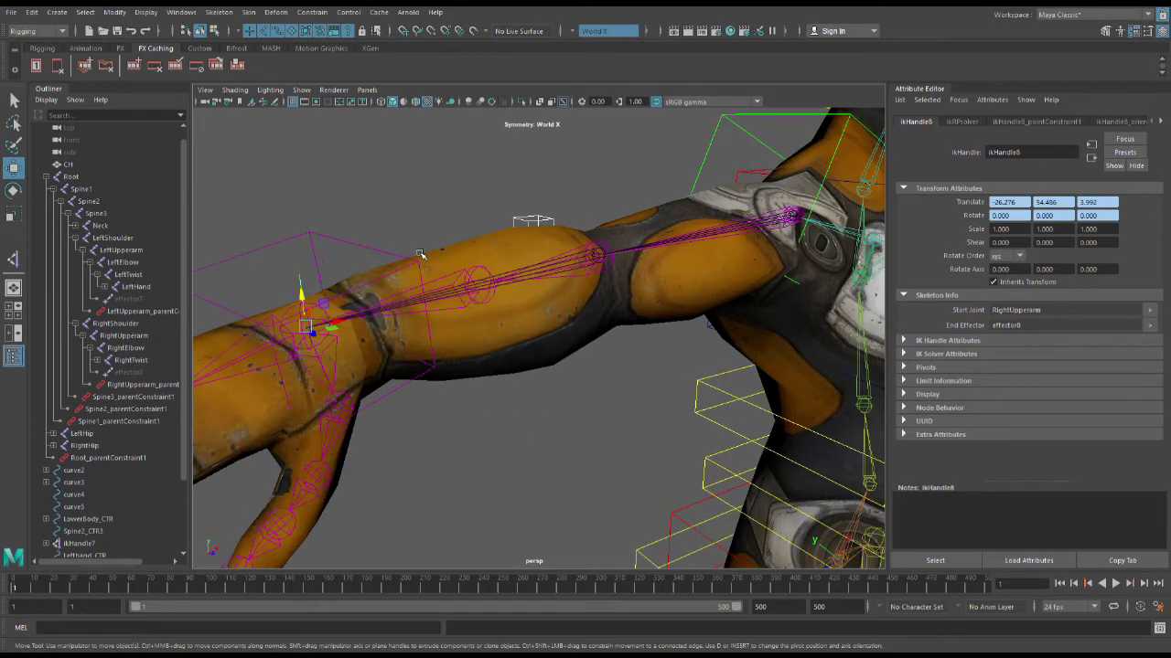
left_click_drag(421, 254, 511, 250, "alt")
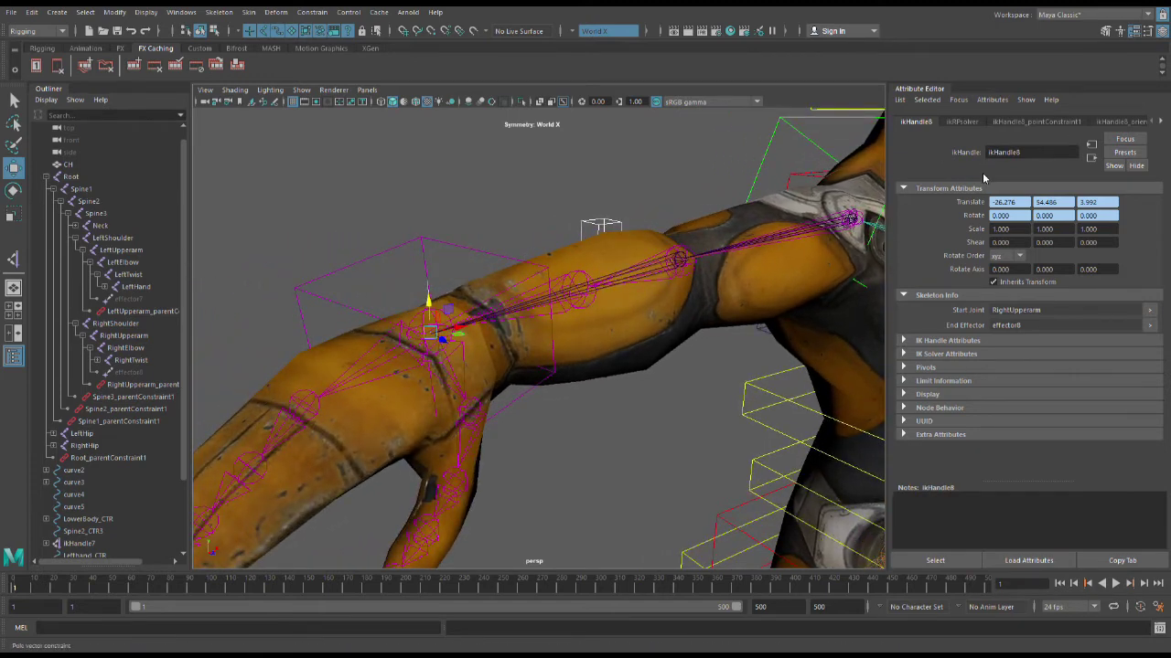
left_click_drag(622, 334, 713, 287, "alt")
left_click(664, 378)
Select curve9 and move it outward in the top view to about -35.073 in Translate X.
left_click(605, 212)
key("space")
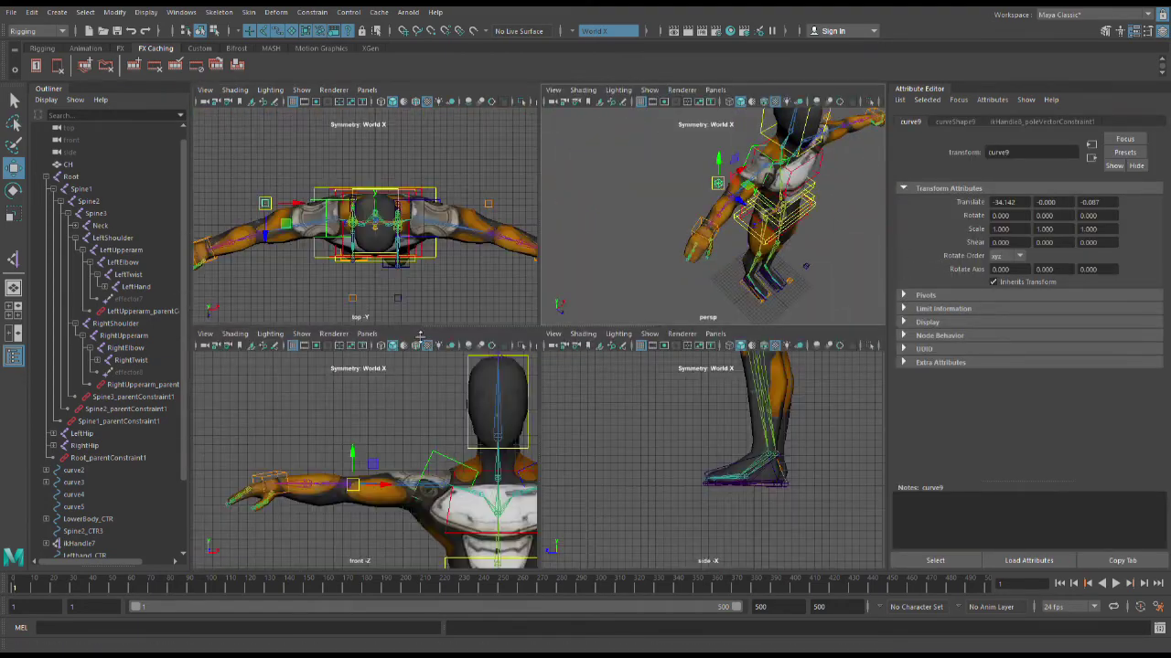
middle_click_drag(386, 275, 483, 279, "alt")
scroll(352, 245, "up", 5)
middle_click_drag(351, 246, 381, 249, "alt")
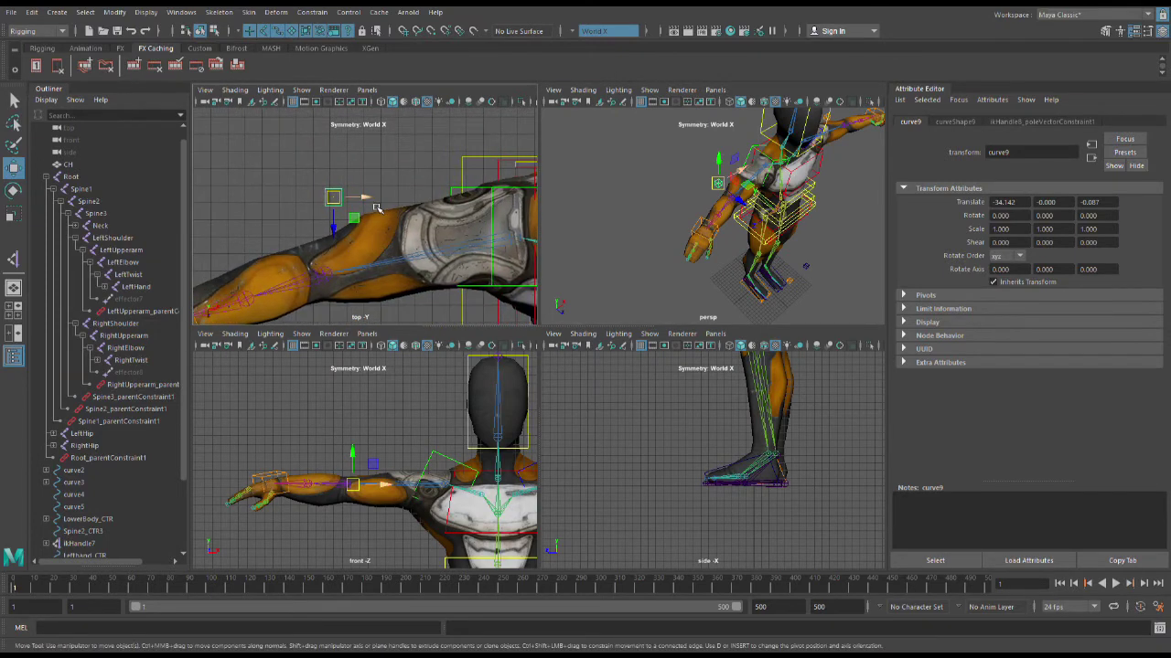
left_click_drag(377, 208, 361, 208)
scroll(366, 228, "down", 4)
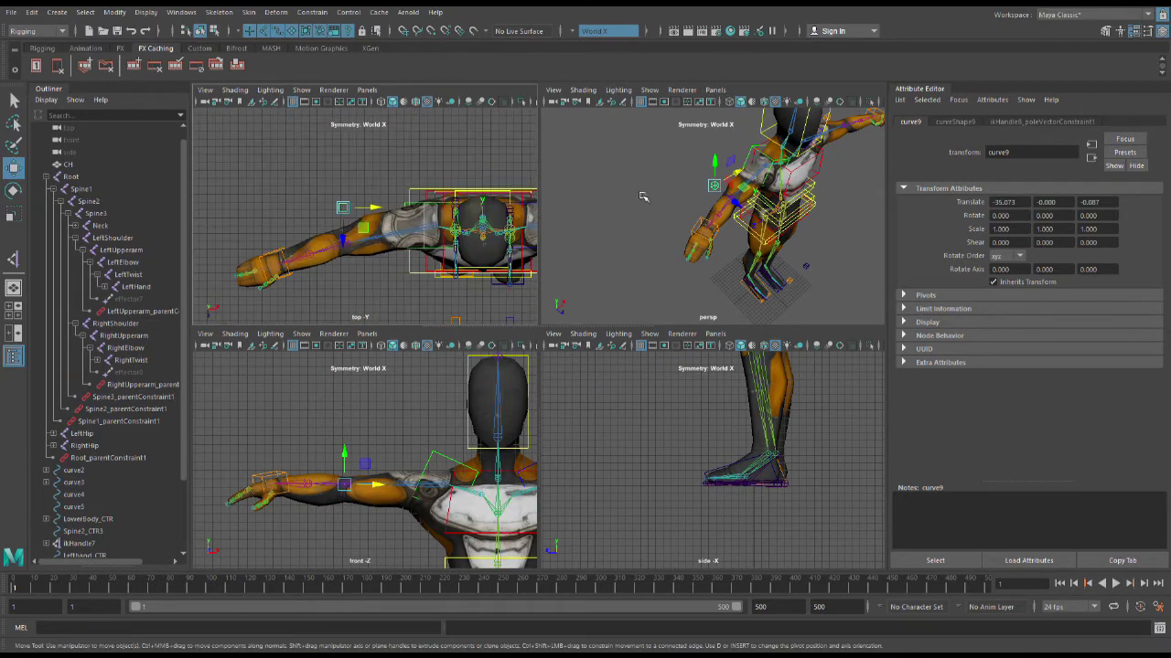
Return to the full perspective view and inspect the rig's arm and elbow controls from the front and above.
key("space")
scroll(800, 297, "down", 3)
scroll(800, 298, "up", 3)
left_click_drag(800, 298, 709, 265, "alt")
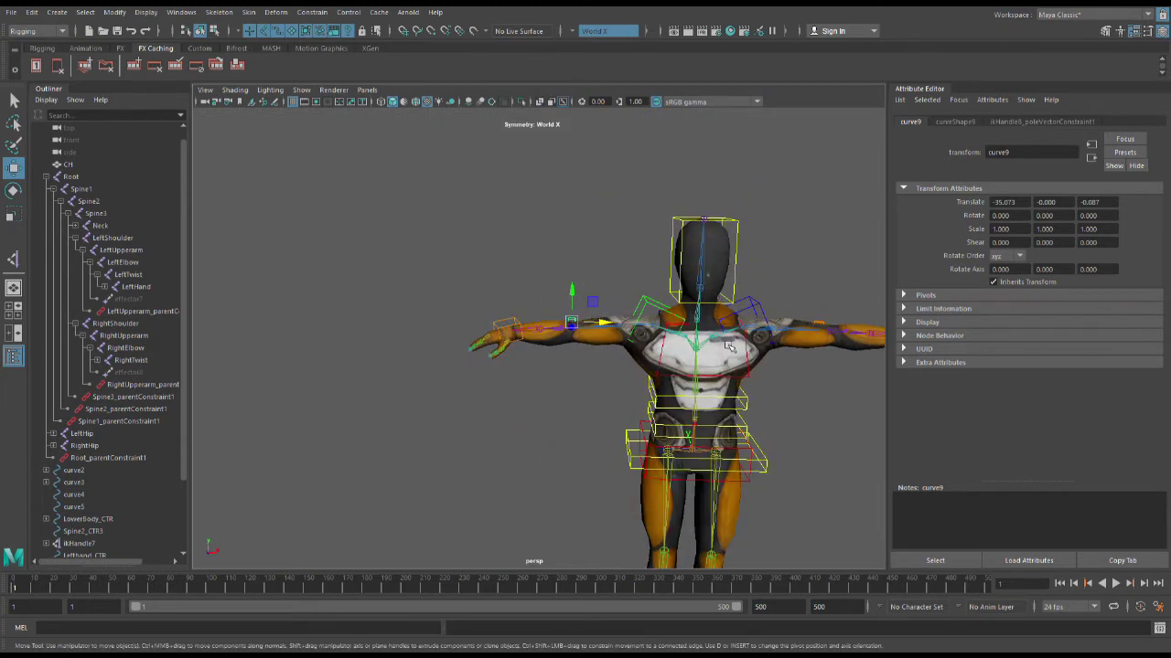
middle_click_drag(742, 365, 685, 228, "alt")
scroll(676, 311, "down", 6)
scroll(676, 330, "up", 3)
left_click_drag(677, 332, 740, 339, "alt")
left_click(716, 372)
scroll(721, 369, "up", 4)
middle_click_drag(740, 338, 685, 279, "alt")
scroll(682, 299, "up", 5)
scroll(692, 306, "down", 4)
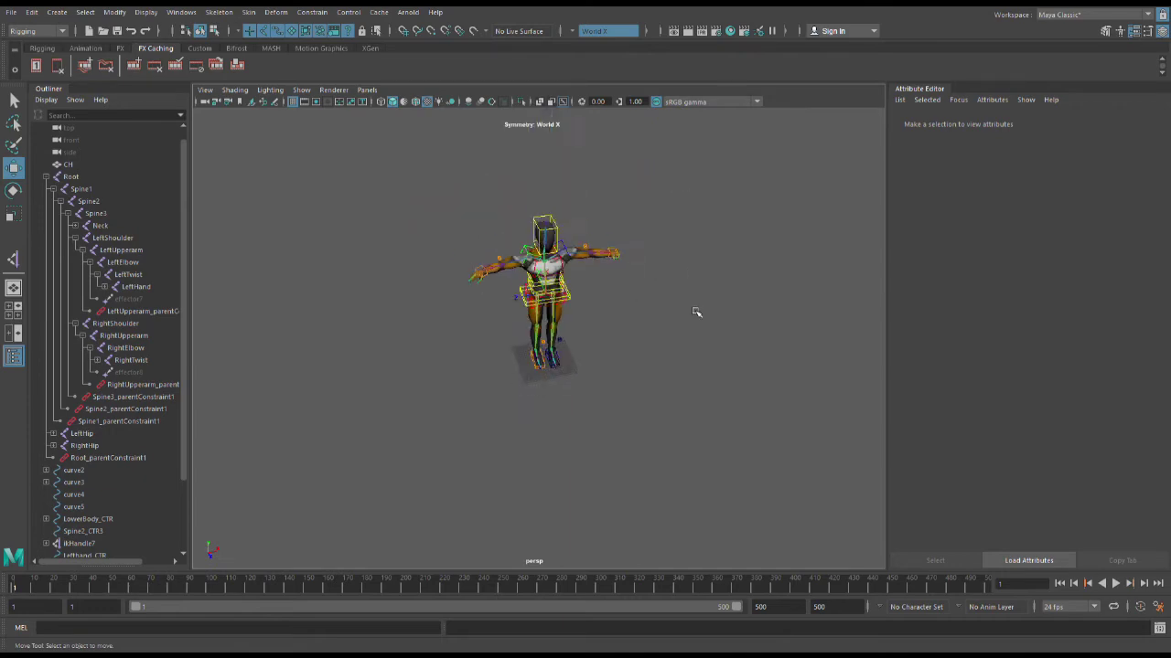
scroll(688, 334, "up", 7)
left_click_drag(701, 338, 702, 371, "alt")
scroll(702, 371, "down", 5)
scroll(696, 311, "down", 3)
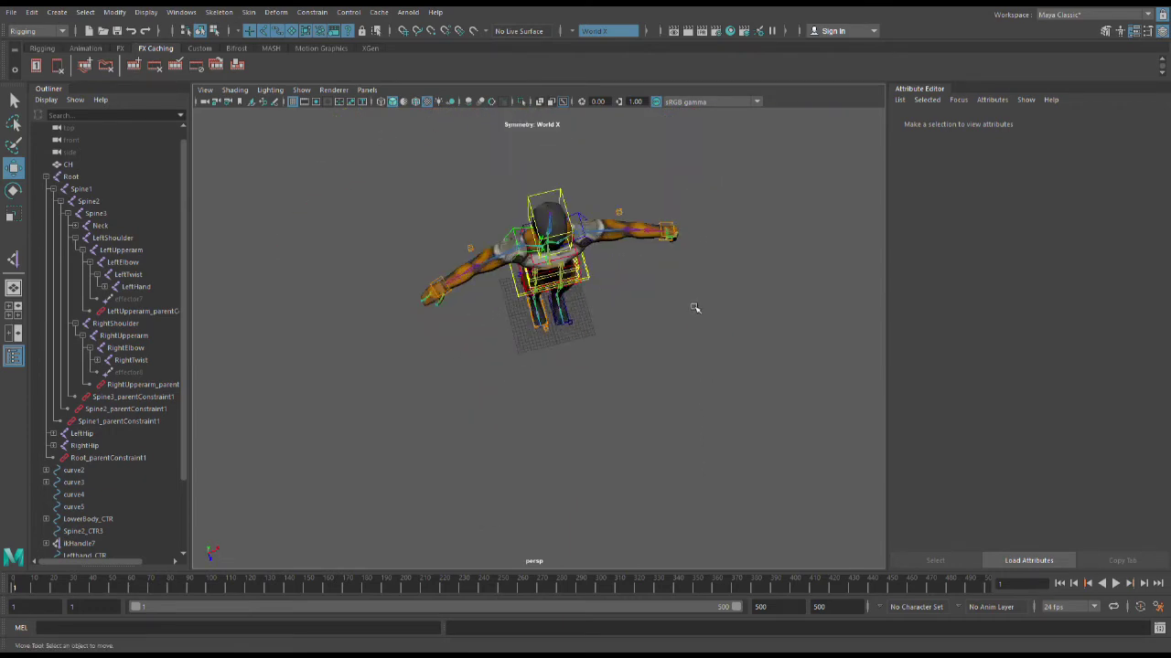
scroll(695, 308, "up", 3)
middle_click_drag(695, 309, 567, 384, "alt")
scroll(567, 384, "up", 6)
scroll(512, 300, "down", 5)
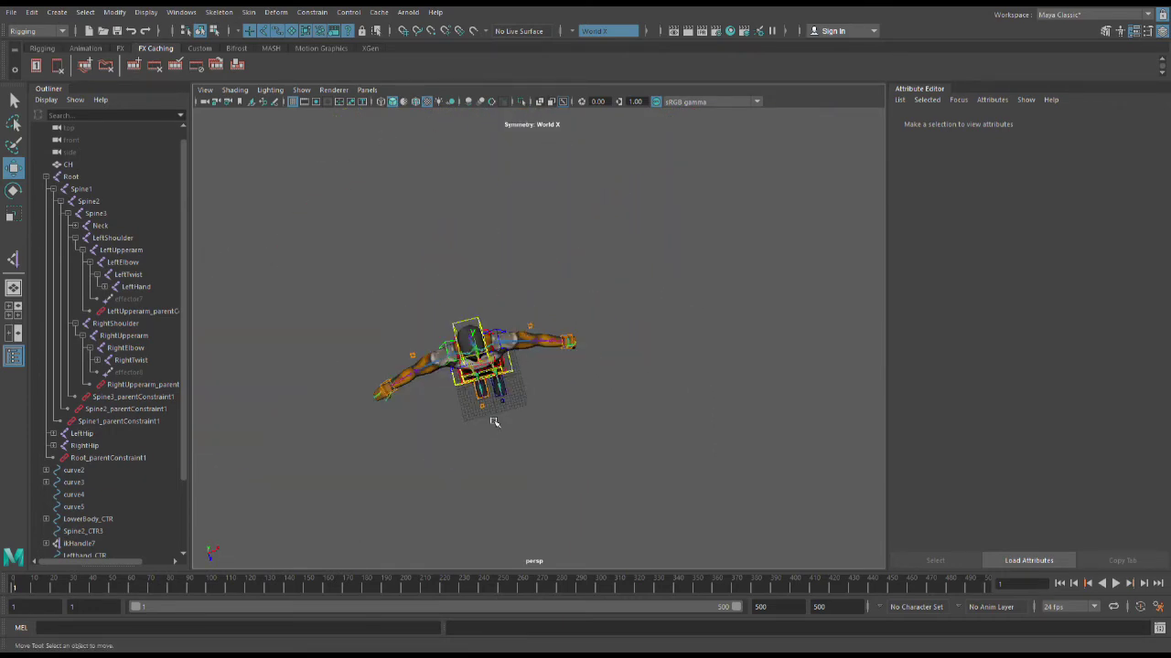
left_click_drag(491, 426, 651, 454, "alt")
scroll(631, 448, "down", 3)
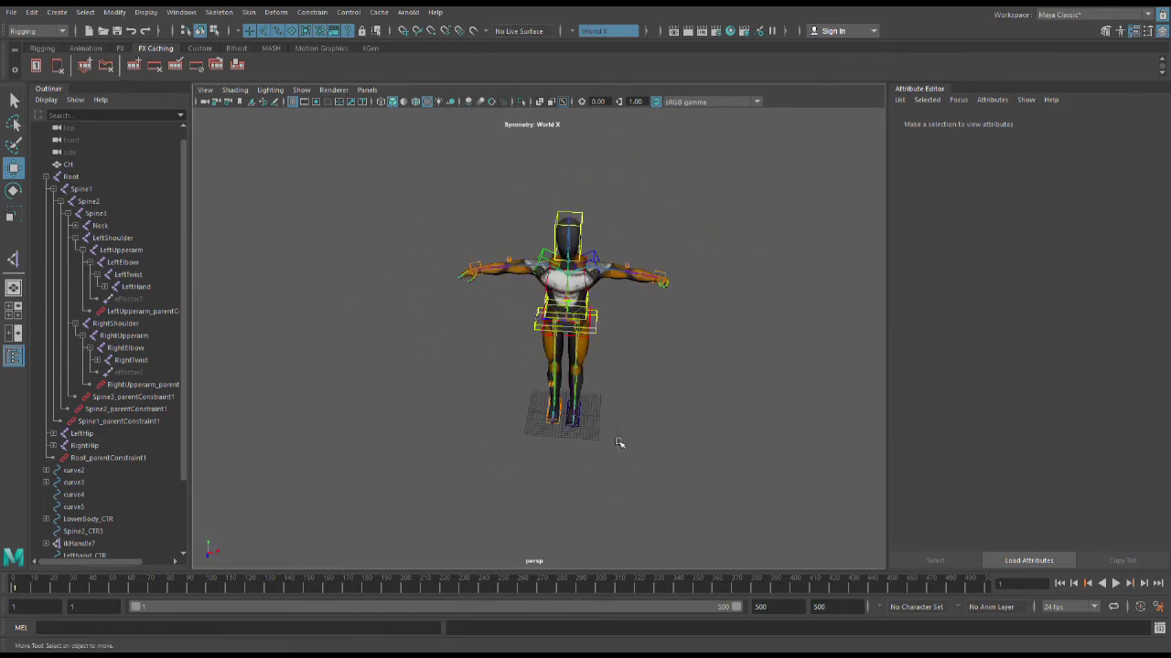
Draw a small closed square with a linear CV curve in the top view, behind the right shoulder.
middle_click_drag(619, 445, 514, 322, "alt")
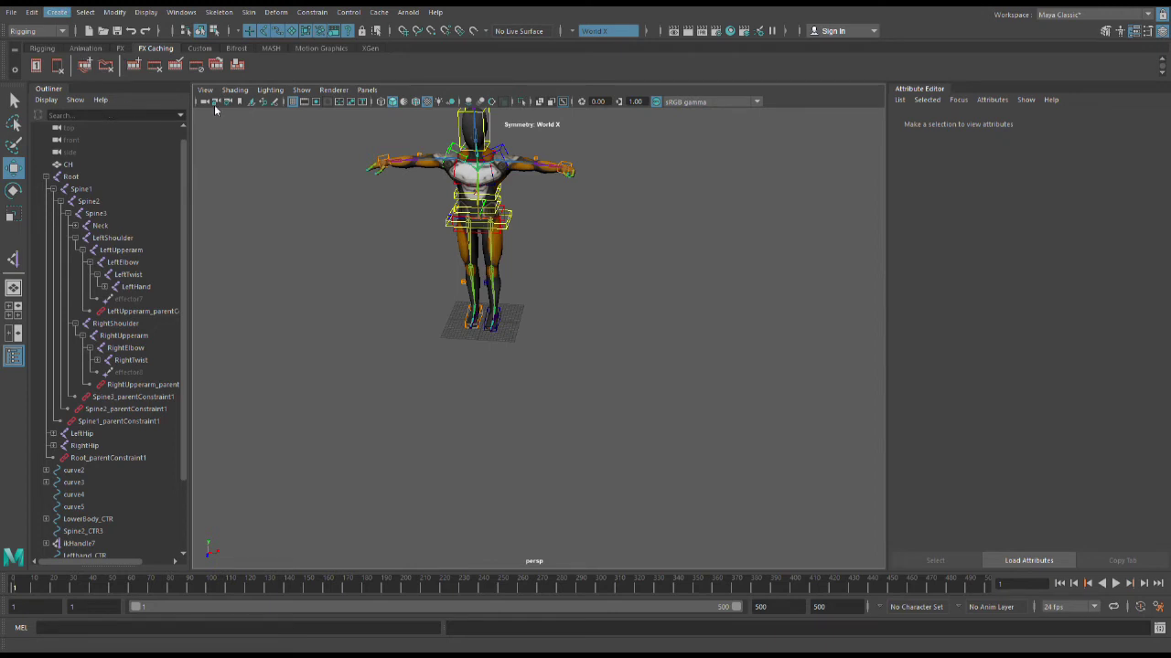
left_click(259, 115)
scroll(391, 359, "up", 5)
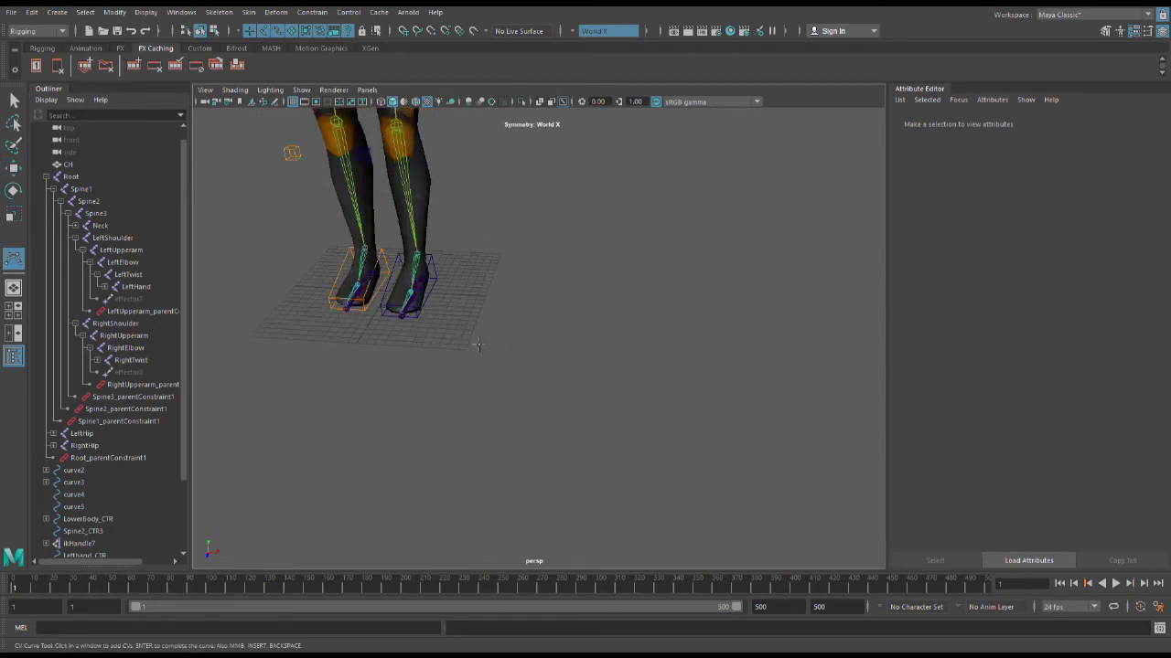
key("space")
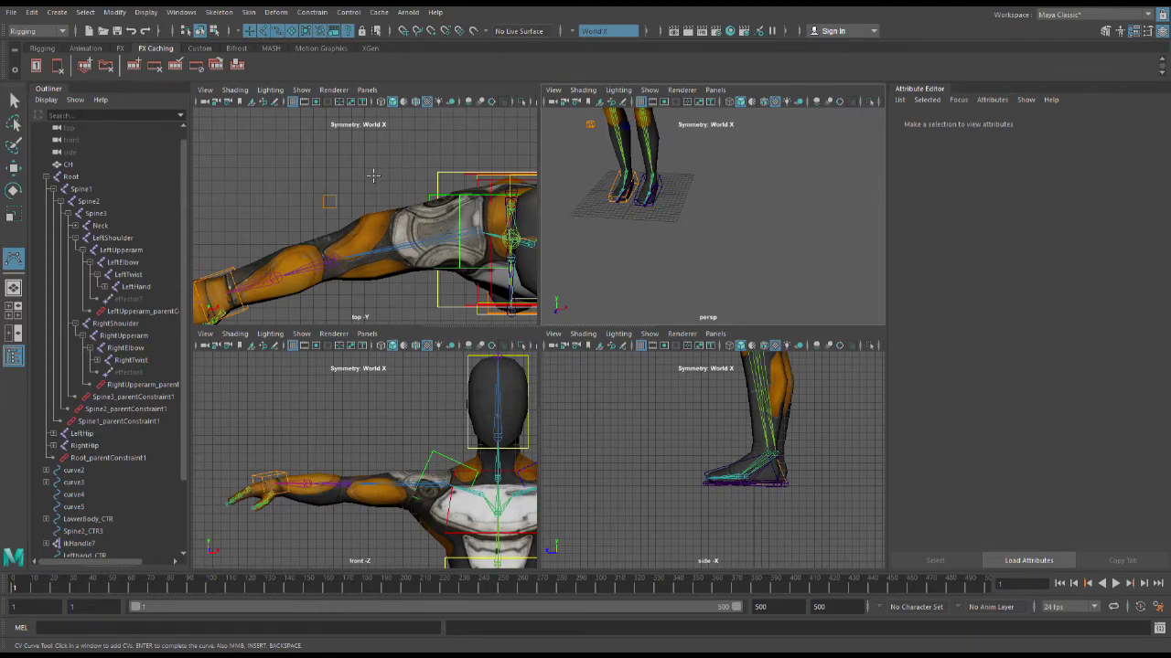
left_click(377, 190)
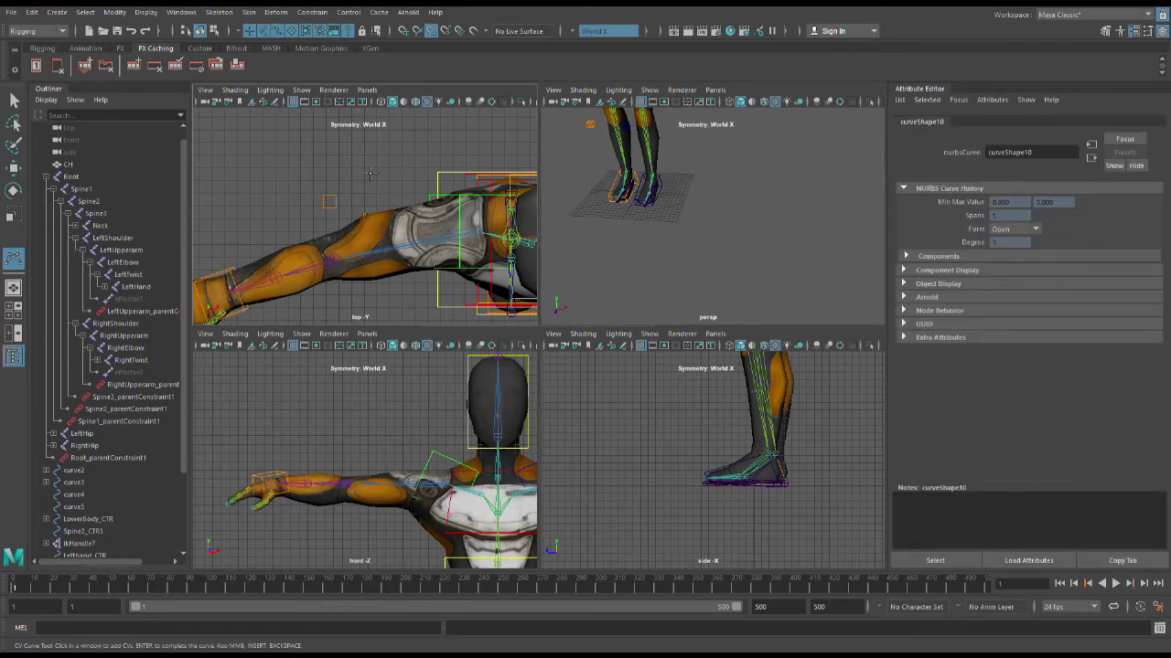
key("ctrl+z")
middle_click_drag(397, 172, 340, 266, "alt")
scroll(388, 187, "up", 7)
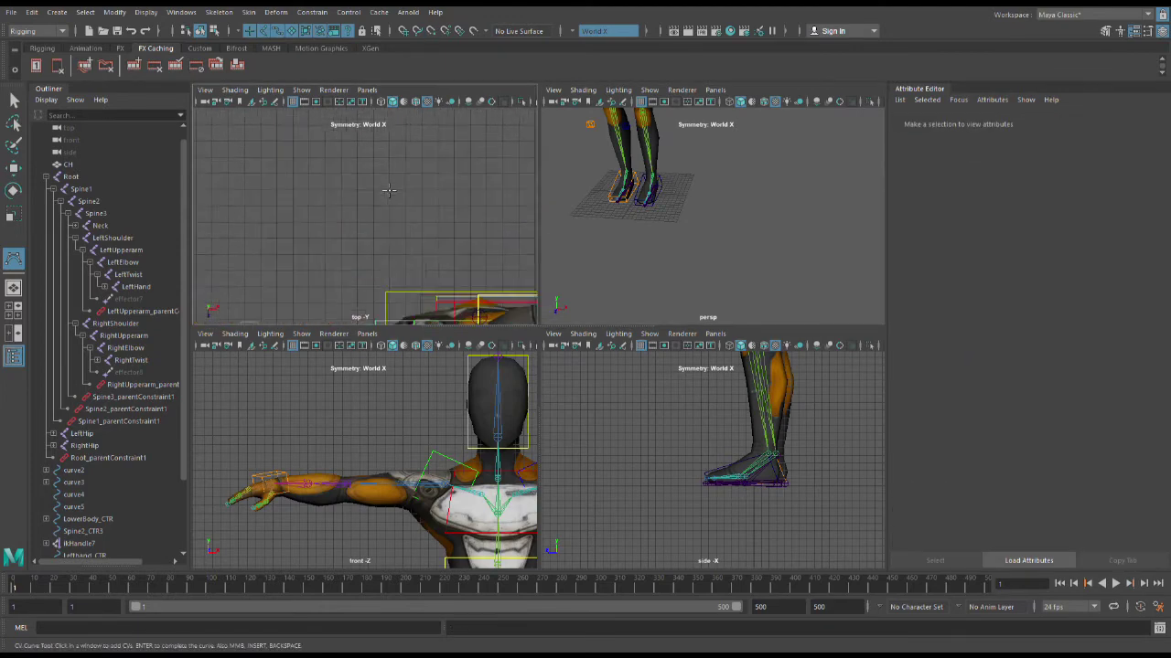
left_click(326, 198)
left_click(356, 155)
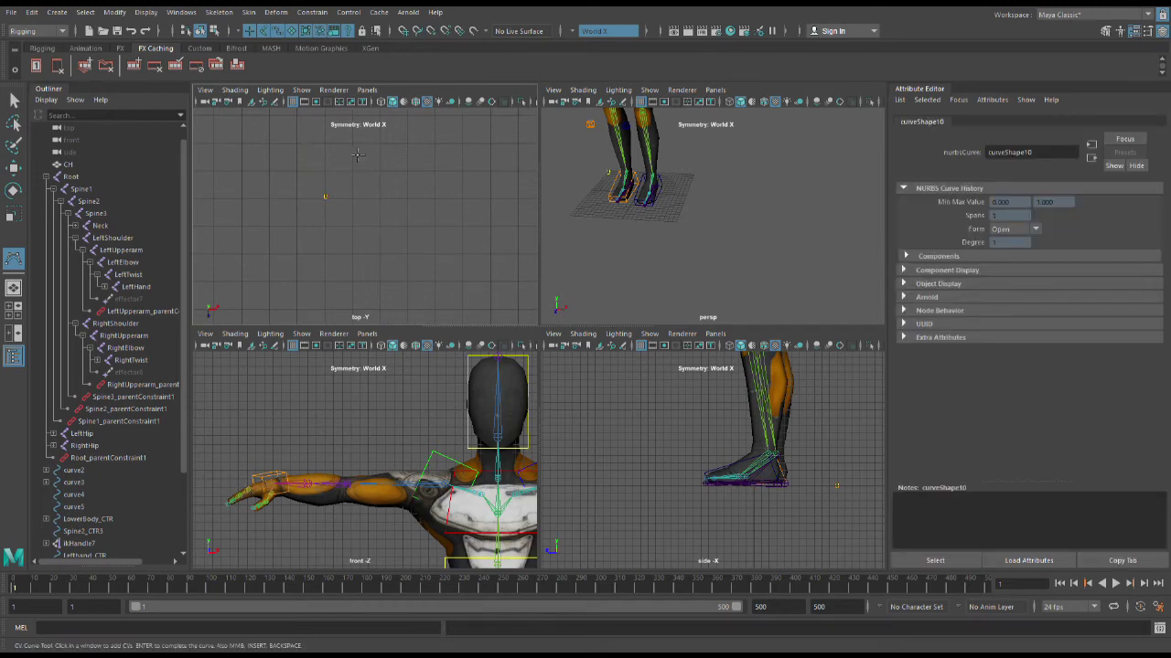
left_click(379, 143)
left_click(380, 198)
scroll(403, 220, "down", 6)
key("Return")
scroll(406, 220, "down", 4)
scroll(405, 220, "up", 4)
Try to rotate the new square curve by about -2.6 degrees in X, then undo the rotation.
key("e")
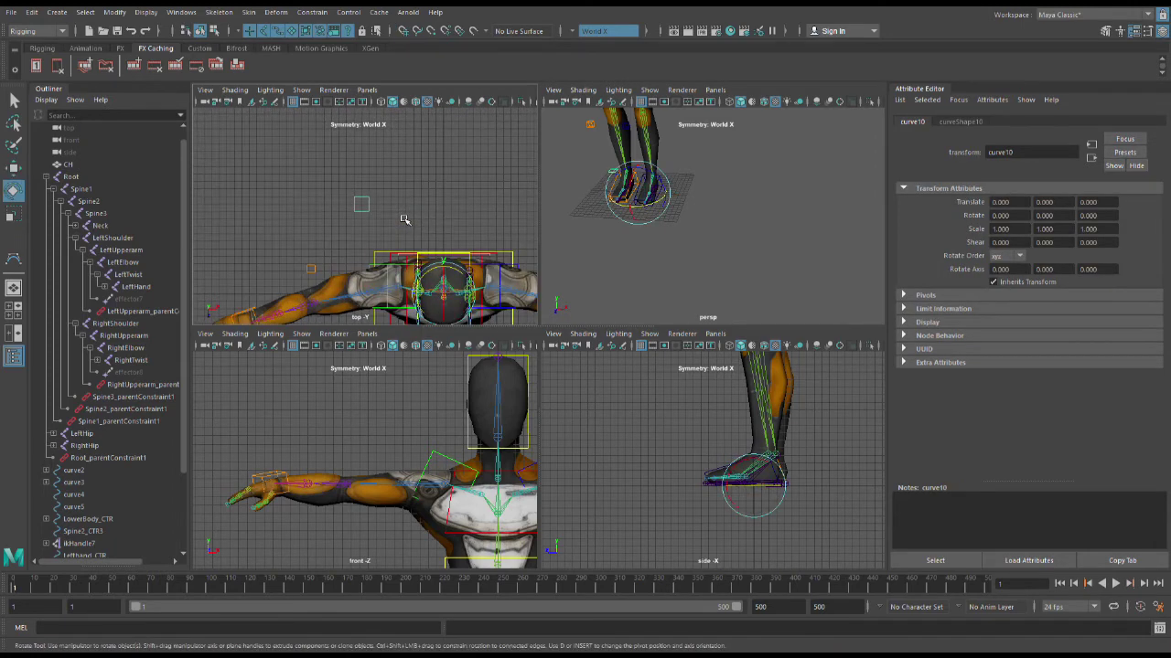
scroll(405, 223, "down", 5)
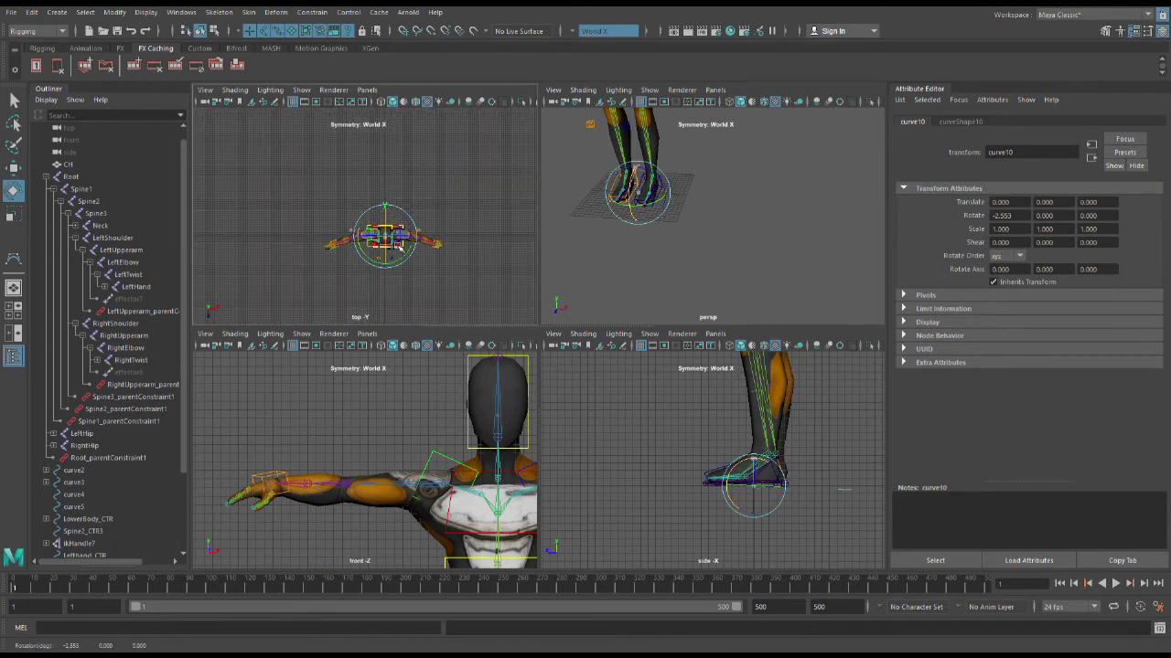
scroll(363, 174, "up", 4)
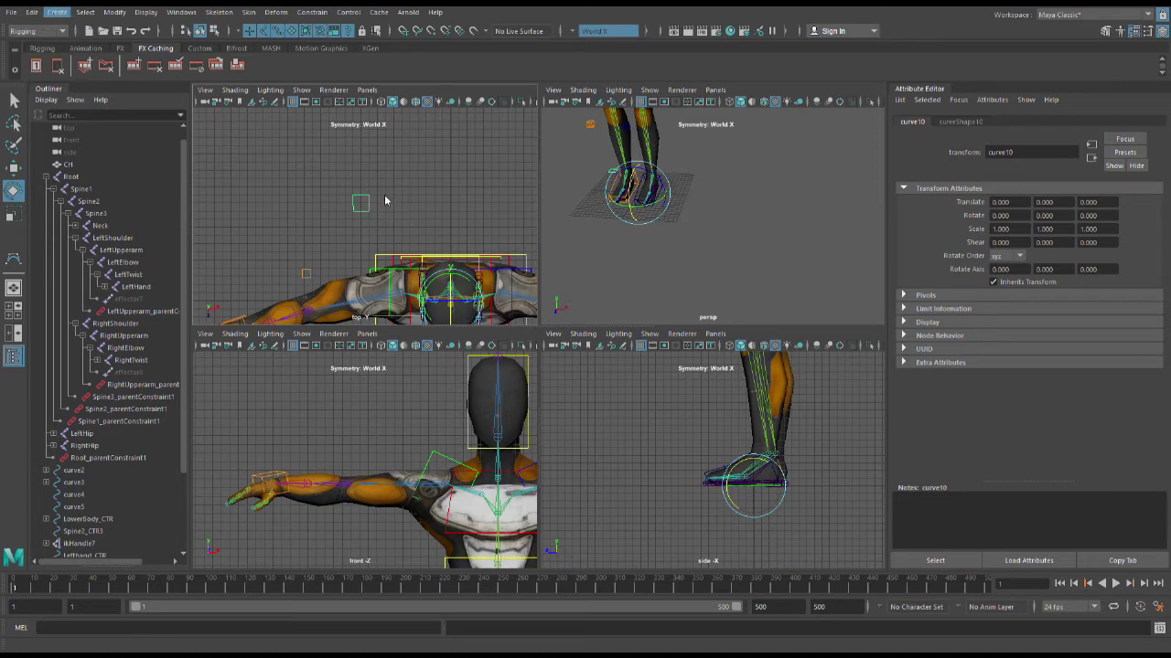
Delete the small square curve and the leftover square outline behind the right shoulder in the top view.
key("Delete")
scroll(379, 210, "up", 10)
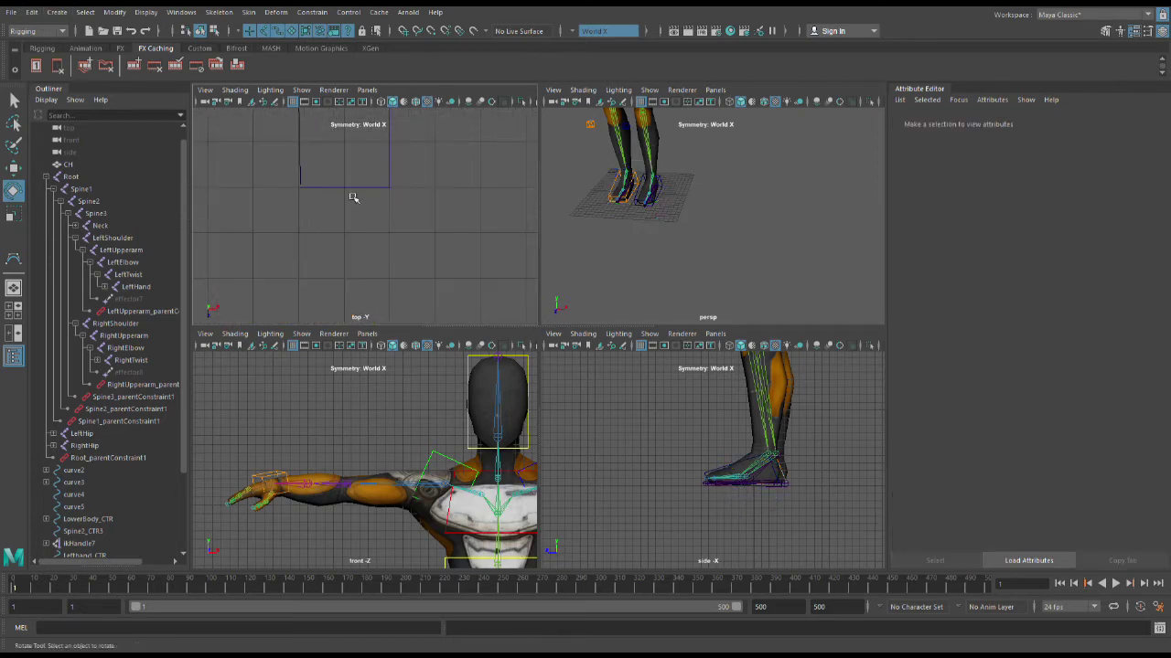
left_click(410, 258)
key("Delete")
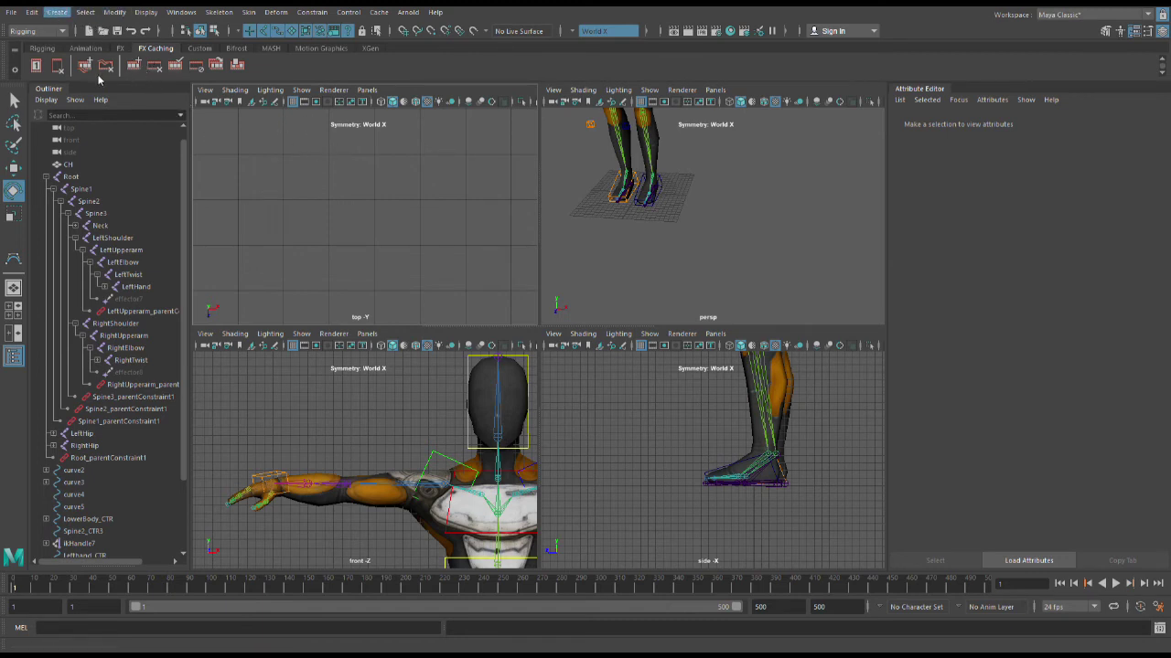
Draw a new closed one-grid-cell square with a linear CV curve snapped to the grid in the top view.
left_click(259, 109)
scroll(325, 236, "up", 2)
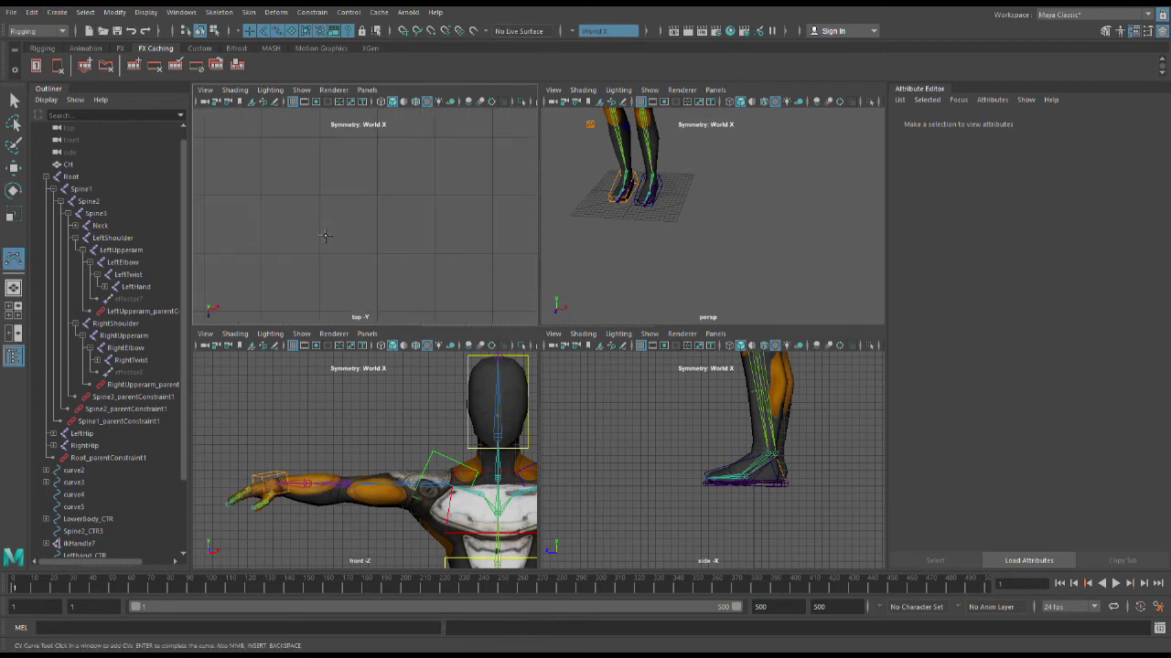
key("v")
key("c")
left_click(320, 255)
left_click(319, 195)
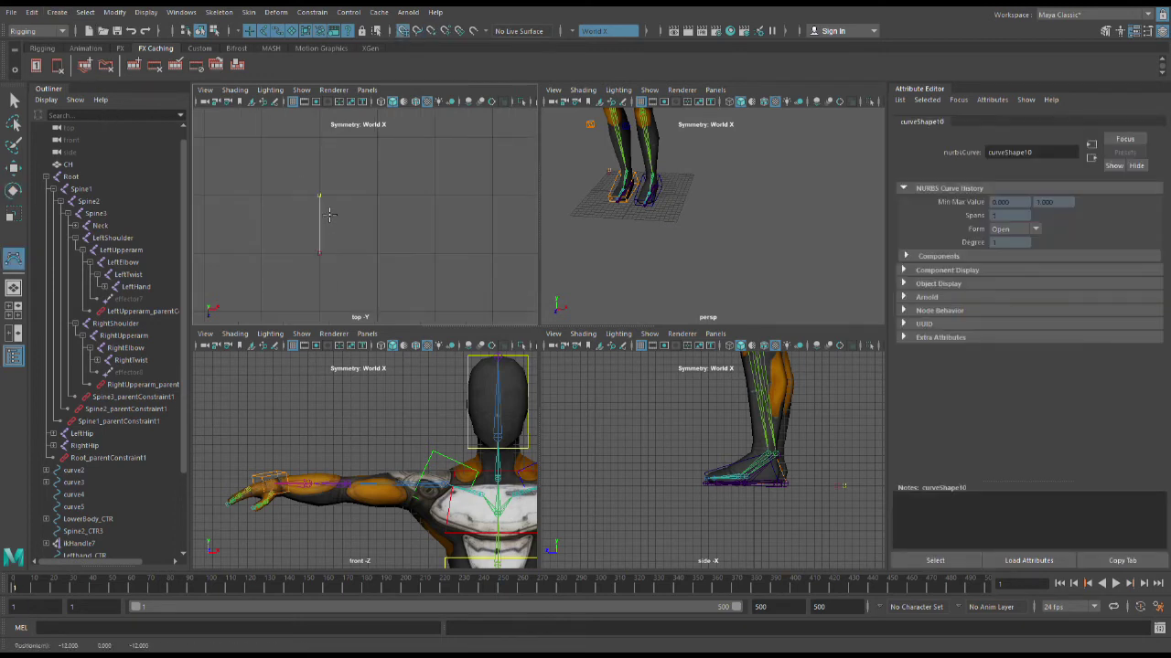
left_click(376, 195)
left_click(319, 254)
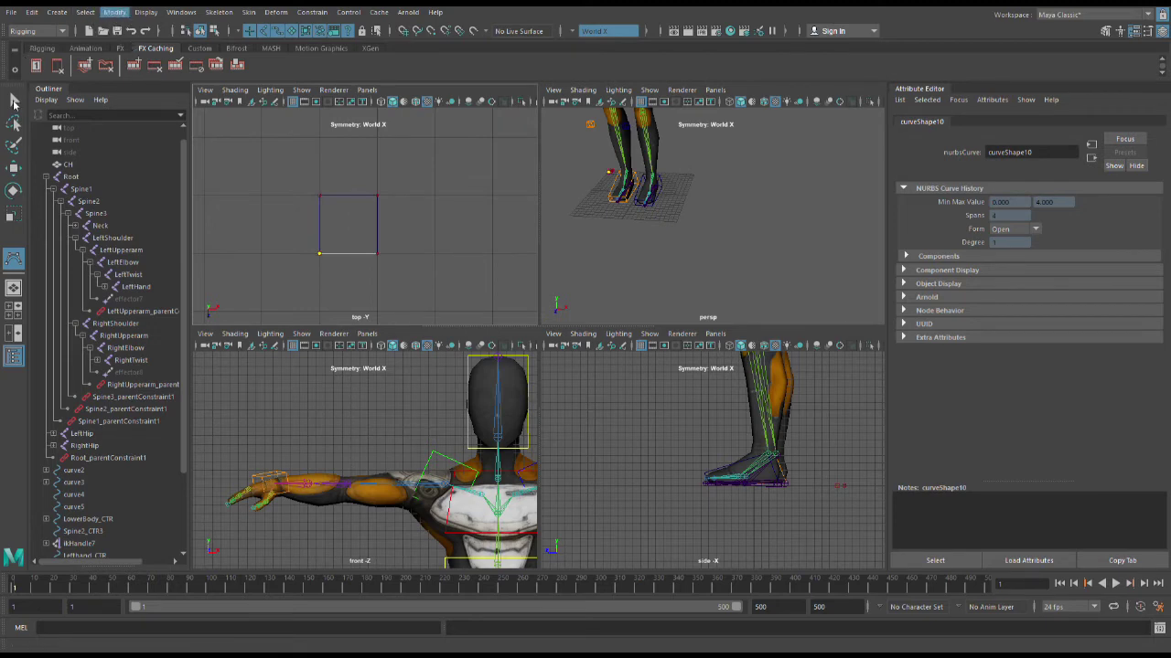
left_click(14, 102)
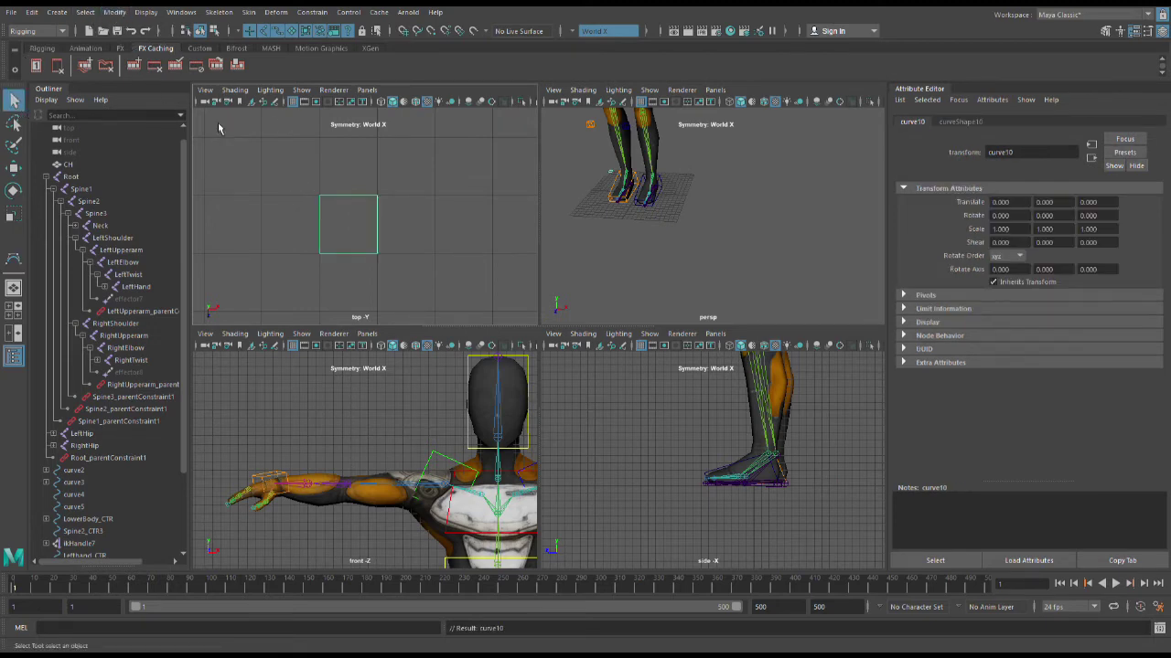
Scale the new square curve uniformly to about 58.896 so it surrounds the character's torso.
scroll(373, 224, "down", 10)
scroll(378, 224, "up", 5)
scroll(379, 225, "down", 3)
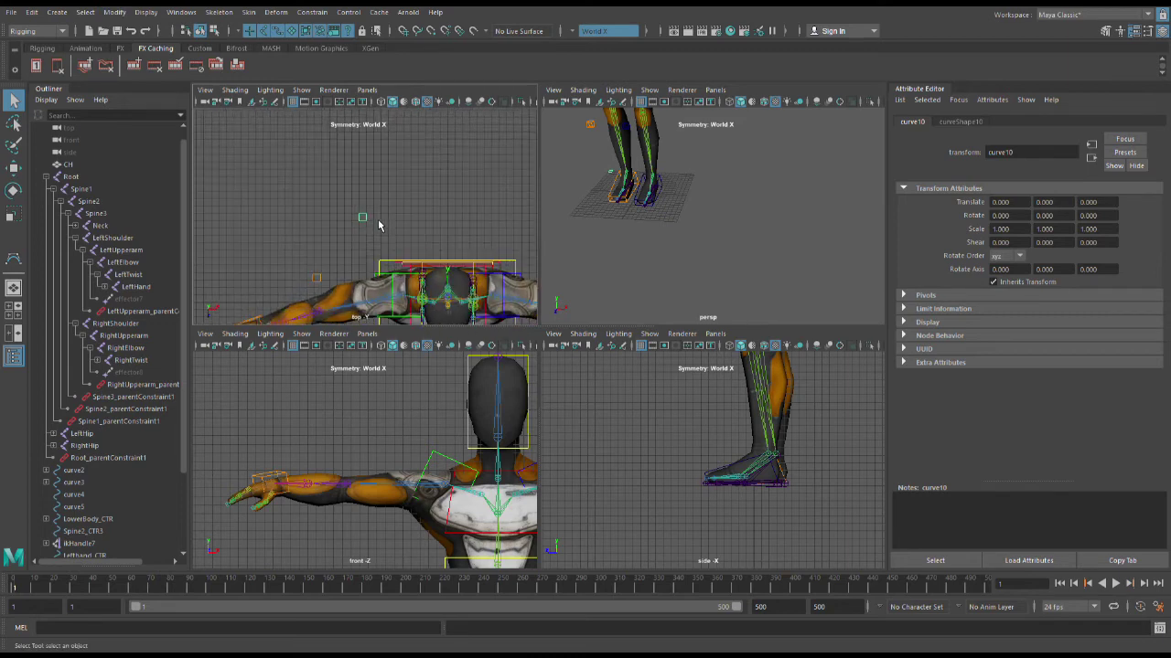
scroll(378, 226, "down", 3)
key("e")
key("r")
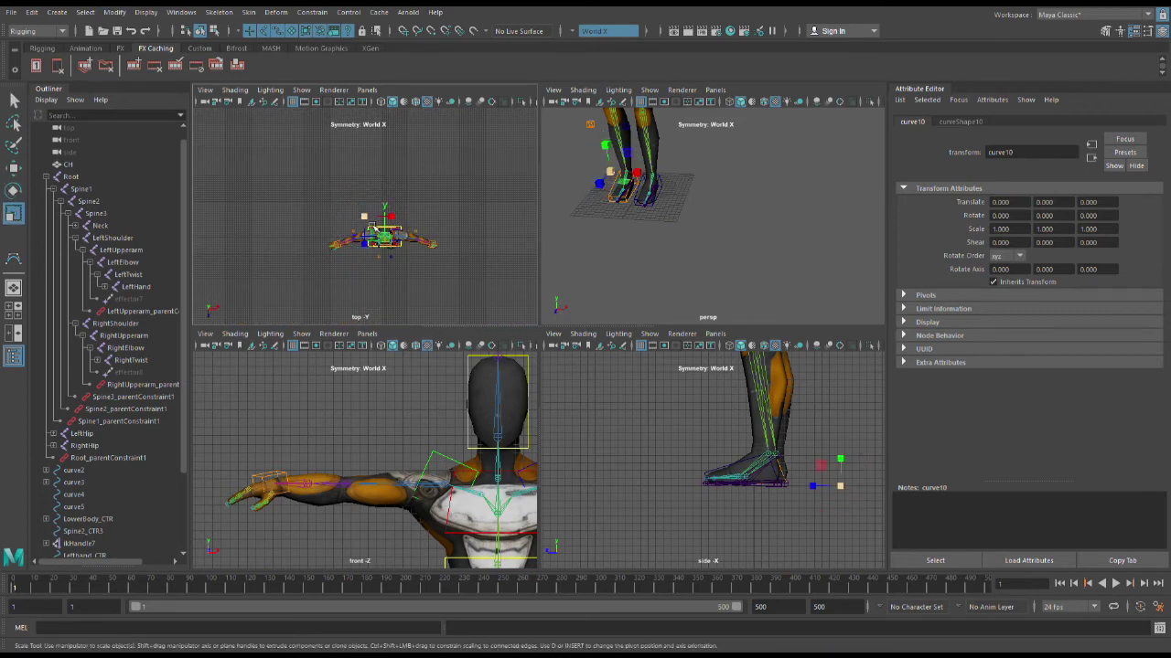
left_click_drag(384, 234, 460, 206)
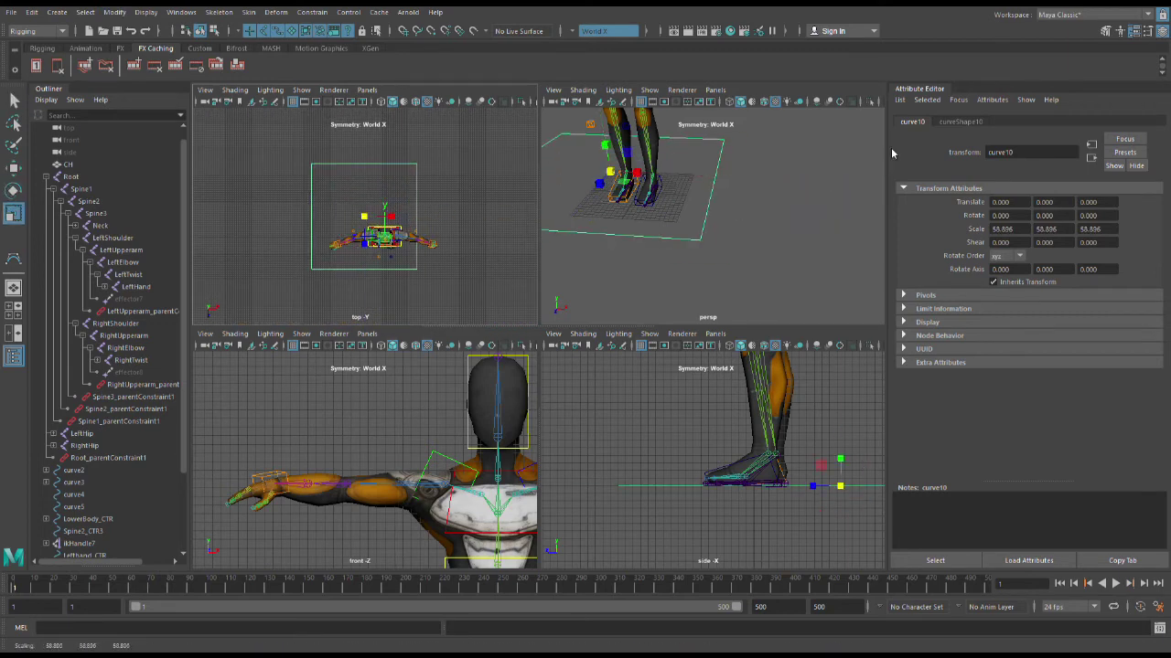
Move curve10 with grid snapping to the world centre, at Translate X 11.500 and Z 11.500.
scroll(450, 185, "up", 3)
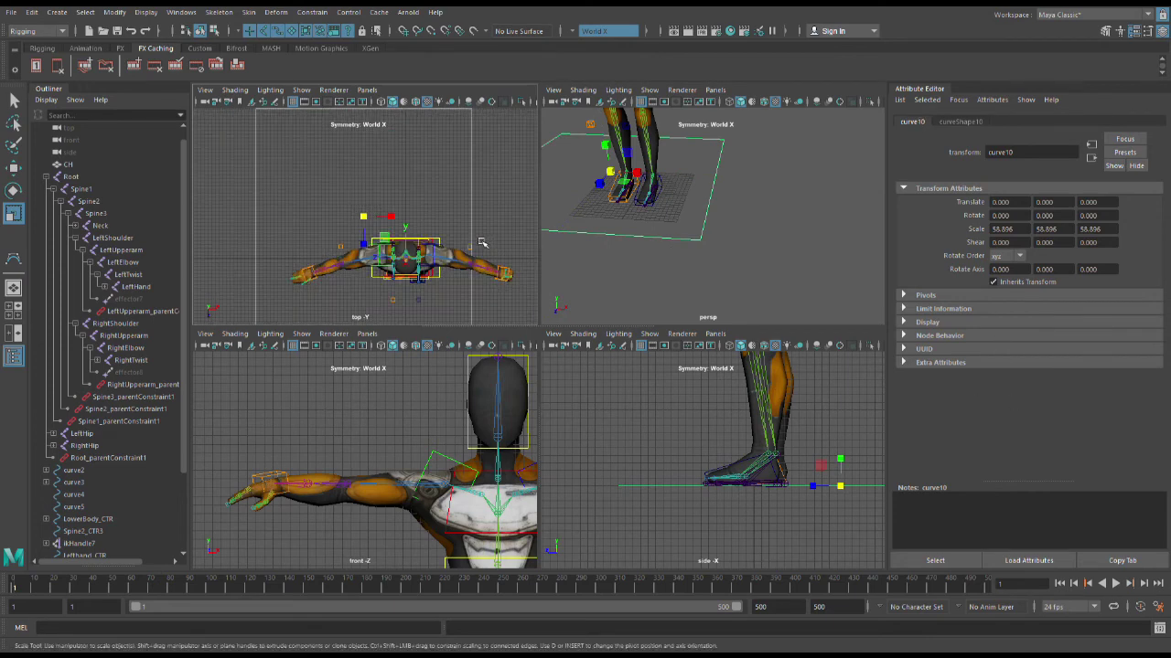
key("w")
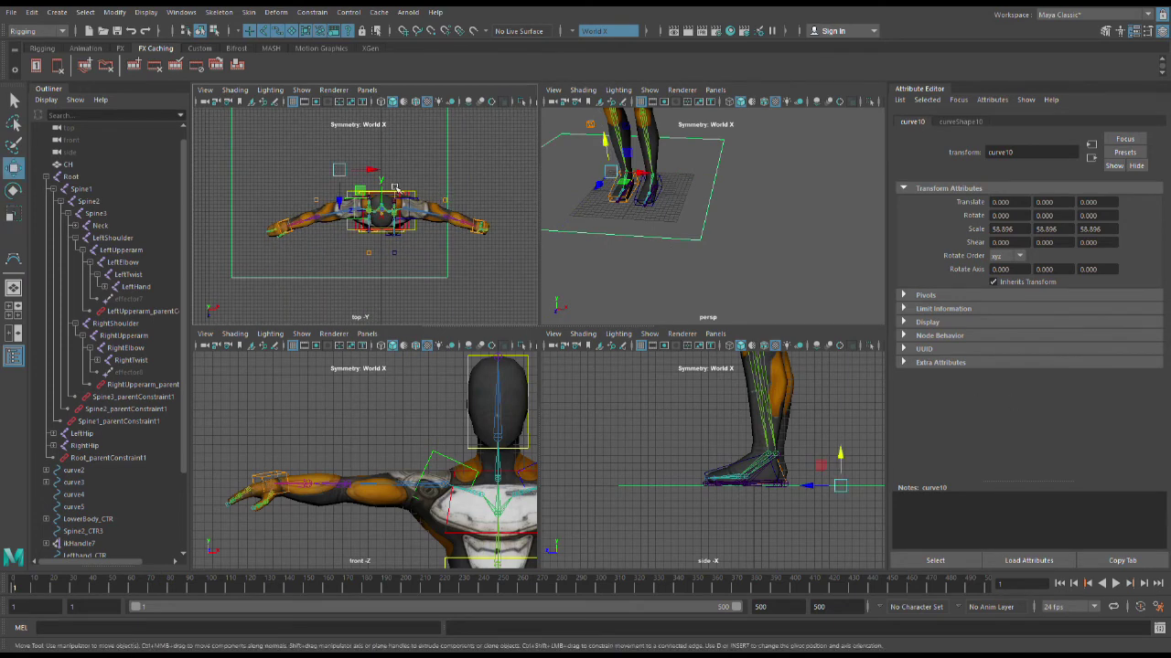
key("x")
left_click_drag(378, 174, 404, 218)
scroll(392, 183, "up", 3)
key("x")
scroll(423, 228, "down", 6)
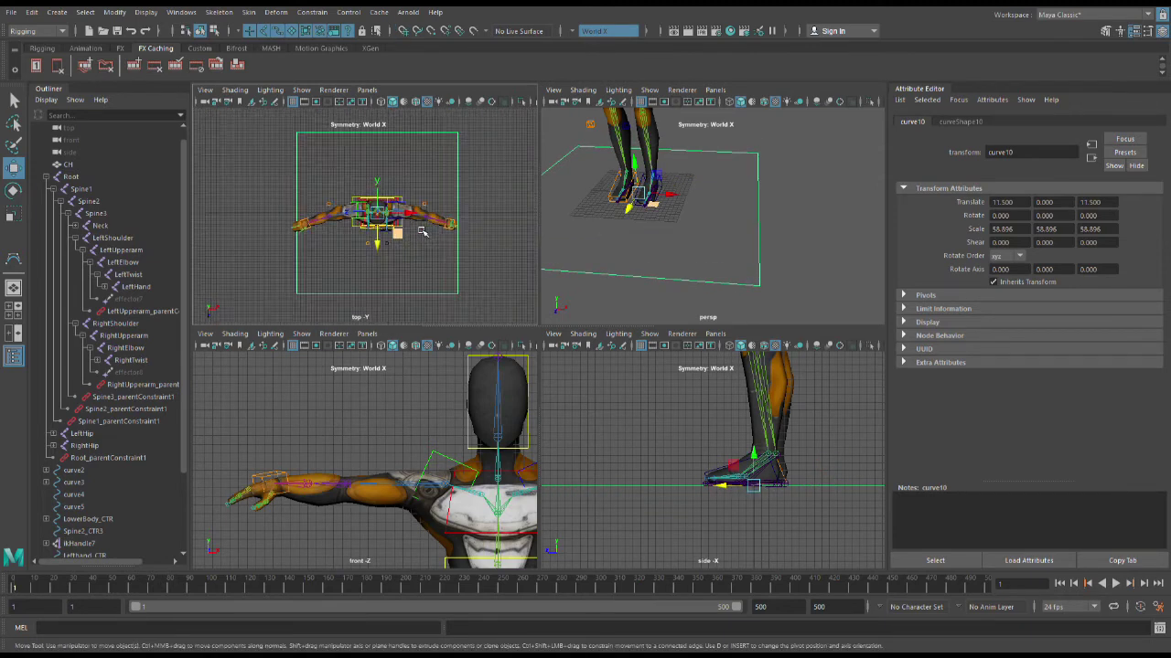
Scale curve10 down uniformly to about 40.163 and check its size around the feet in the perspective view.
scroll(697, 219, "down", 5)
mouse_move(703, 219)
left_mouse_down("alt")
mouse_move(663, 208)
mouse_move(609, 217)
mouse_move(672, 204)
mouse_move(698, 227)
left_mouse_up("alt")
scroll(691, 220, "up", 3)
key("r")
left_click(753, 240)
scroll(763, 238, "down", 5)
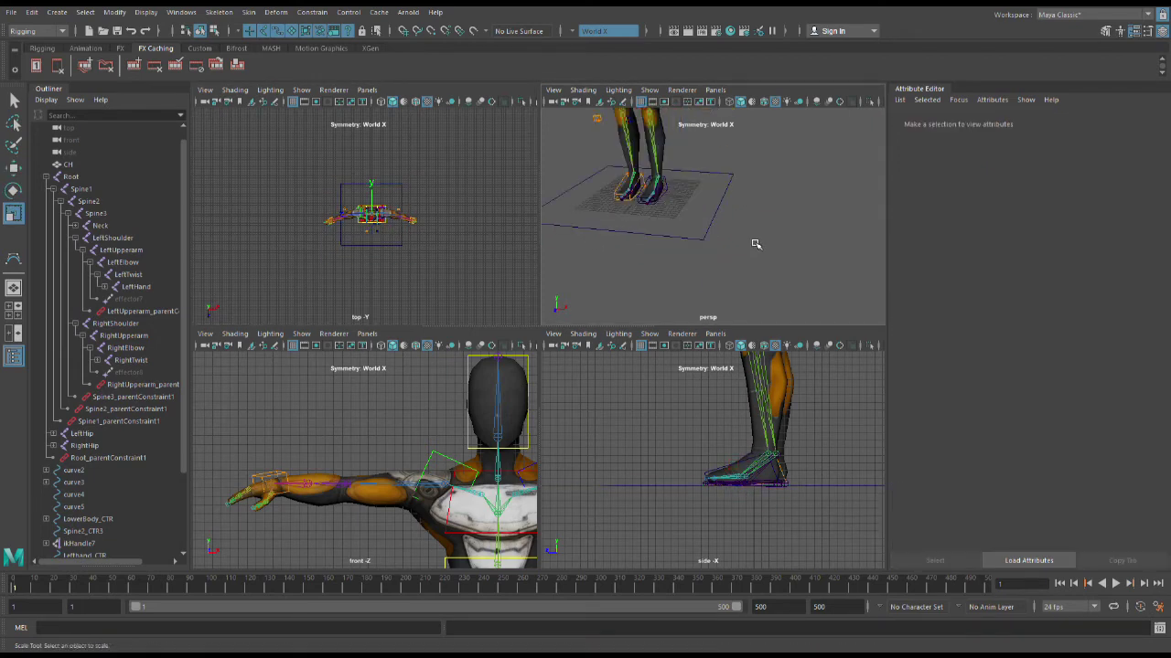
scroll(766, 224, "up", 4)
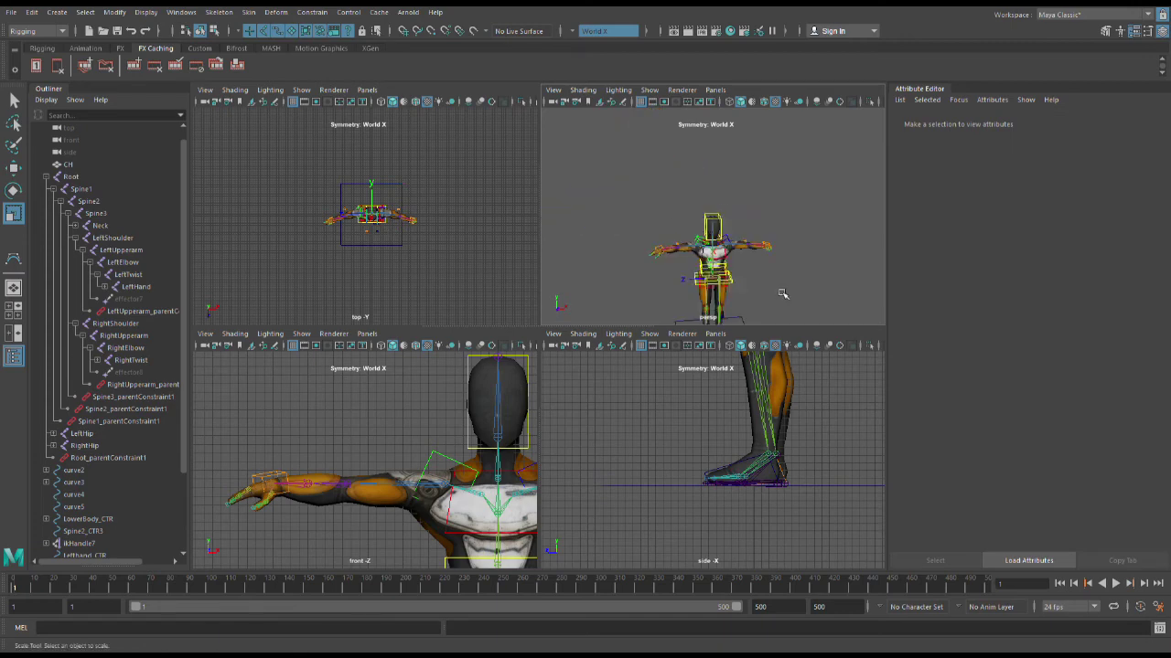
scroll(762, 273, "up", 2)
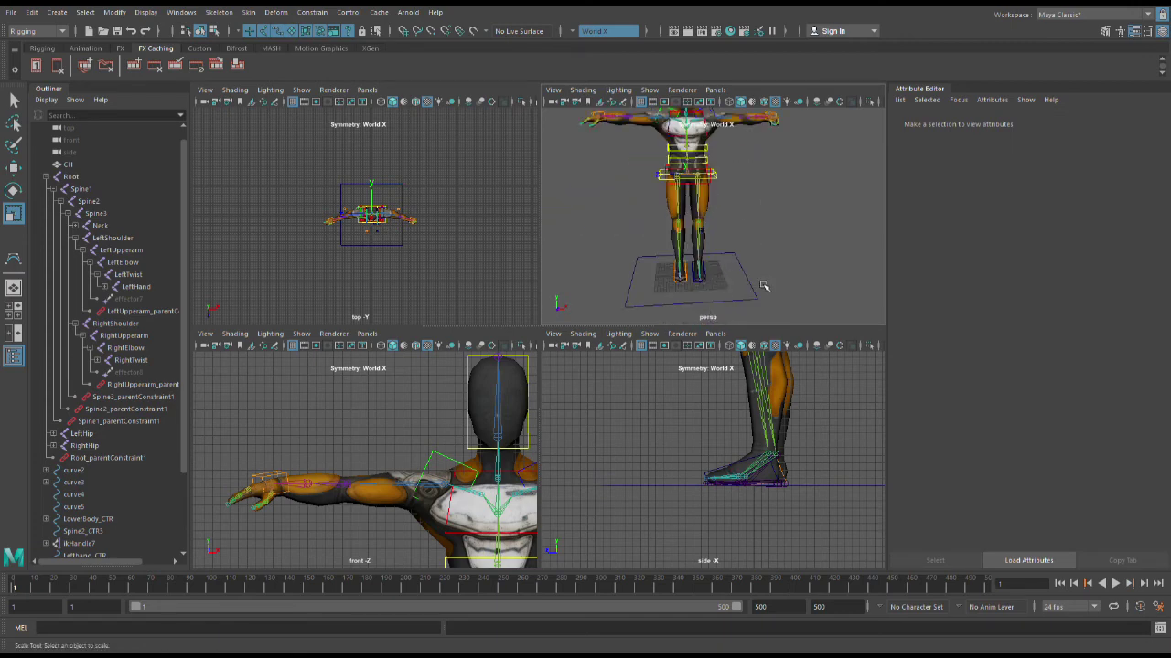
left_click_drag(764, 286, 723, 366, "alt")
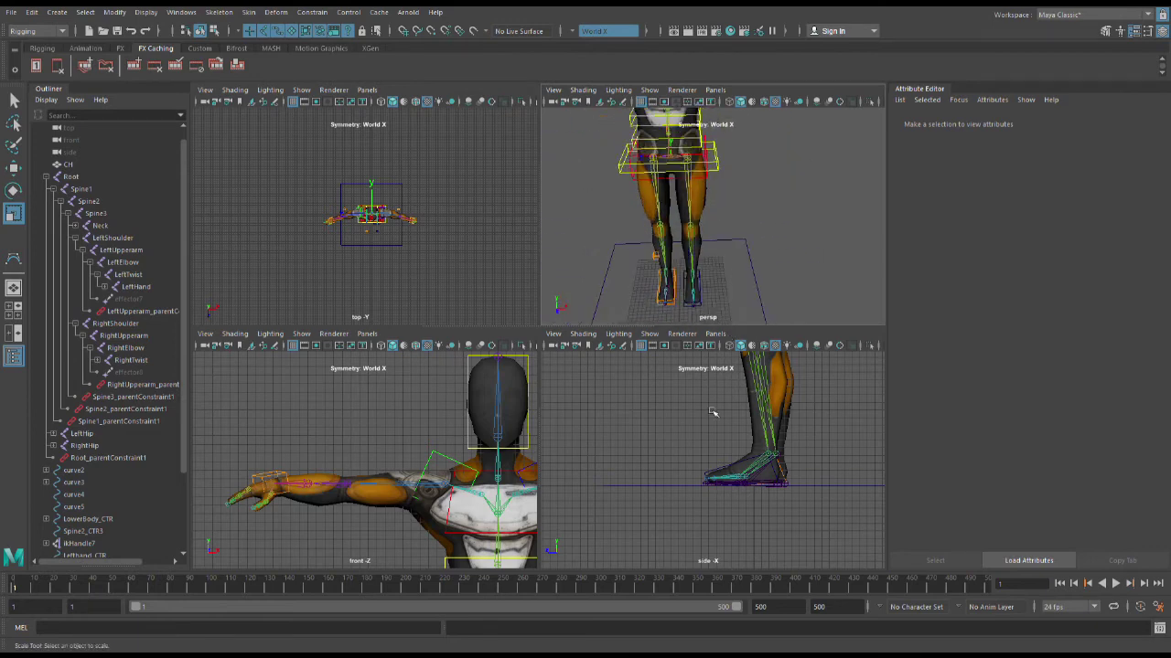
scroll(445, 246, "up", 6)
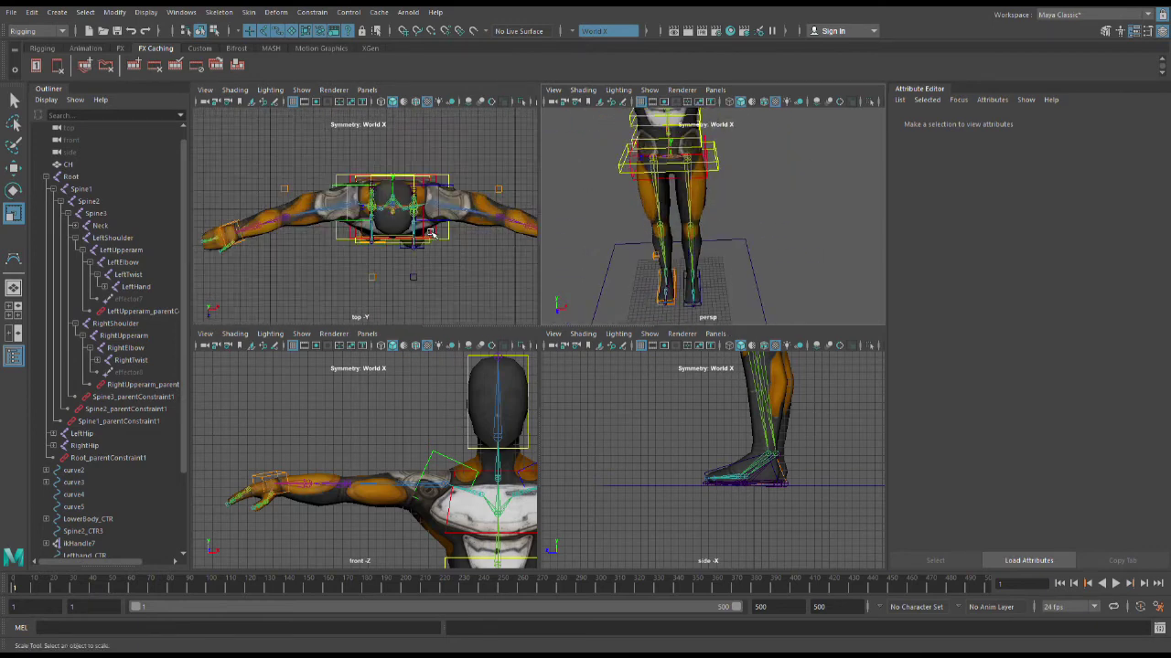
Scale curve10 up uniformly to about 70.737 so it extends well beyond the character.
left_click(475, 273)
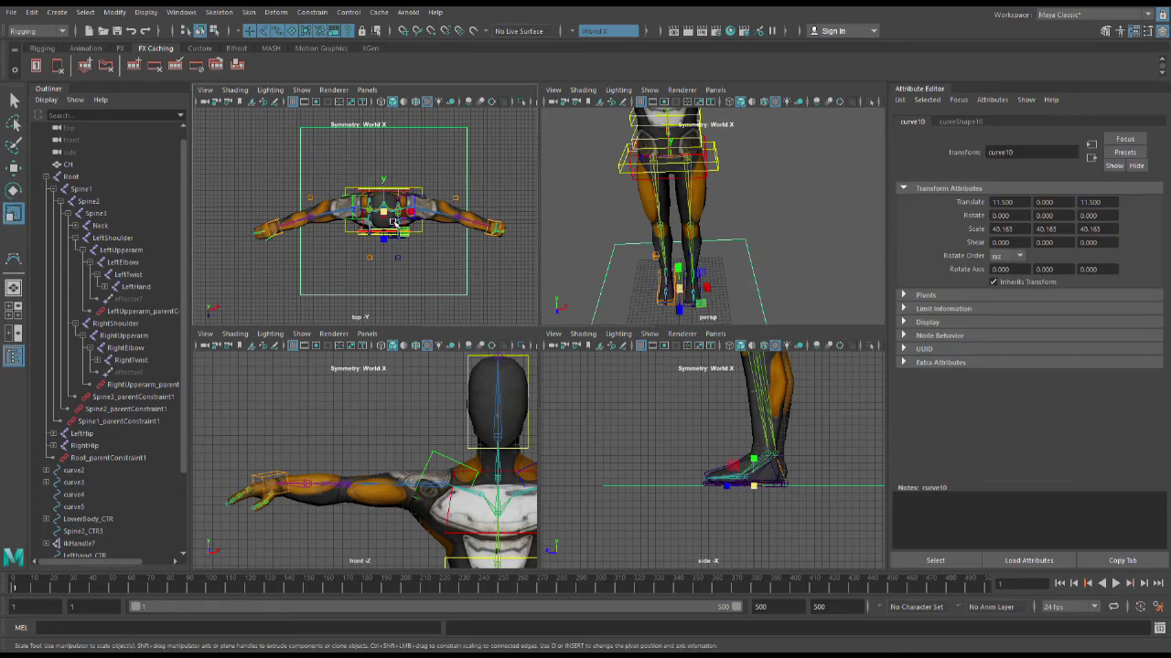
left_click_drag(401, 226, 482, 214)
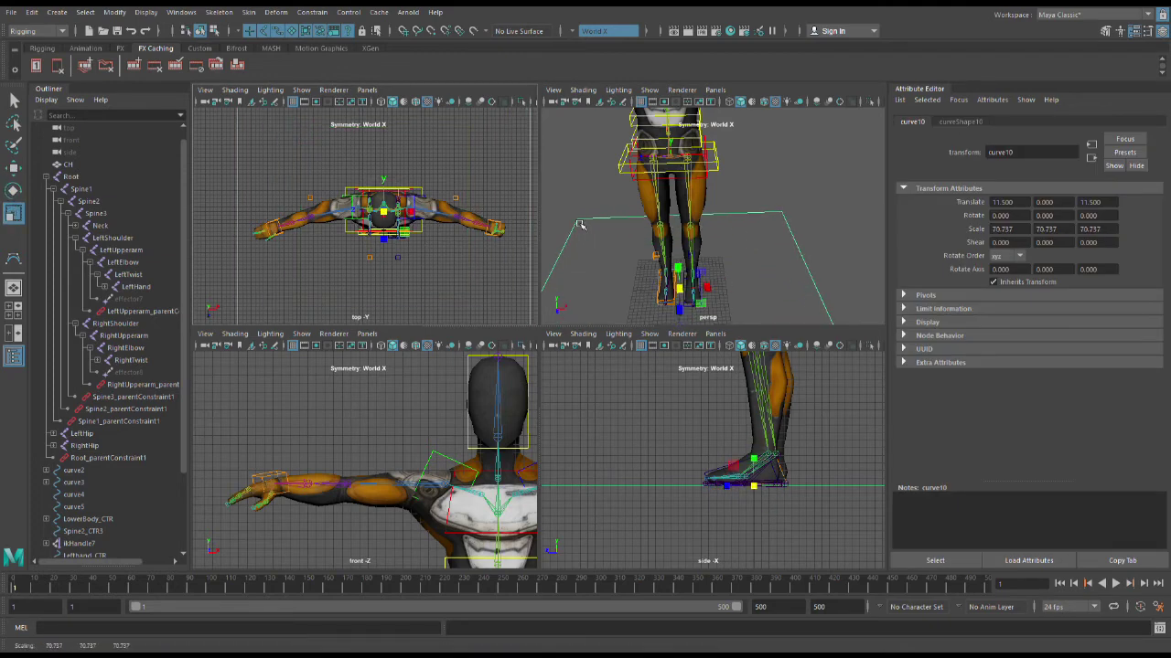
scroll(811, 200, "down", 8)
left_click(811, 200)
scroll(393, 208, "down", 3)
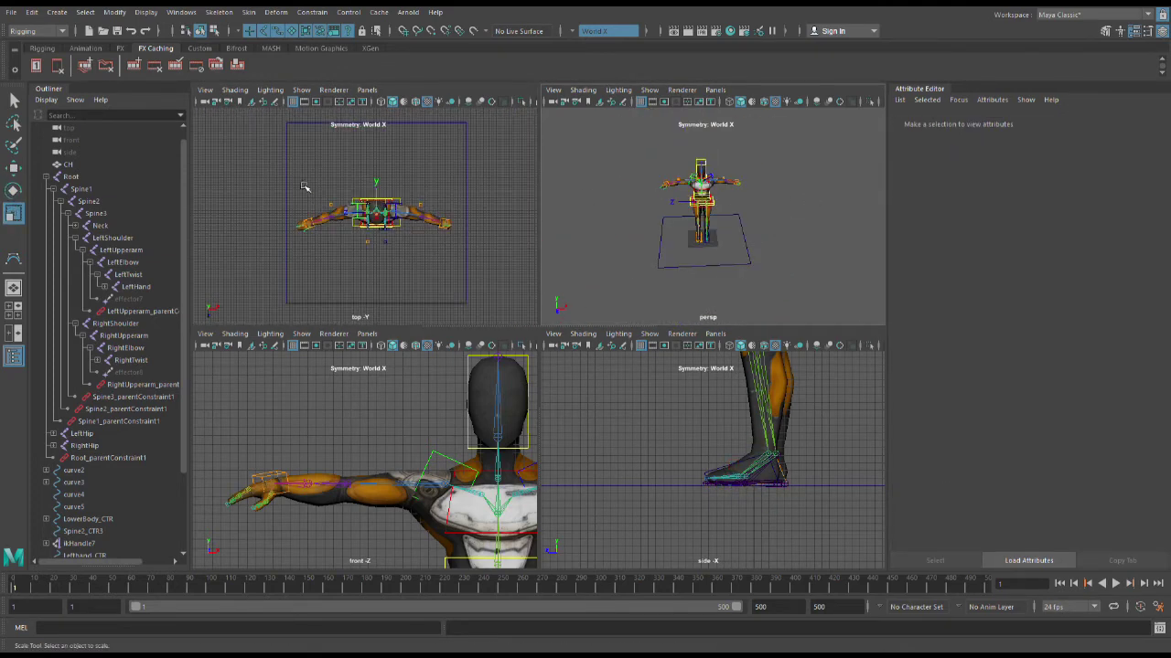
Try to parent all the rig's selected IK handles and controls to curve10 and check the result in perspective.
left_click_drag(293, 154, 467, 278)
scroll(466, 278, "up", 4)
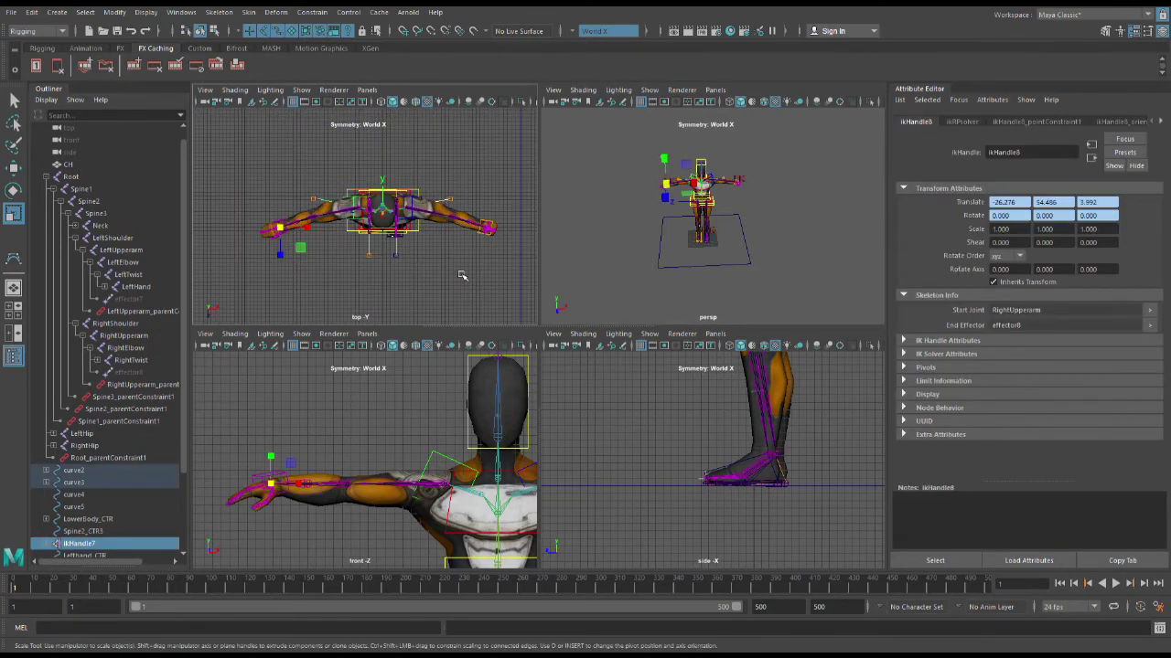
left_click(524, 292)
key("p")
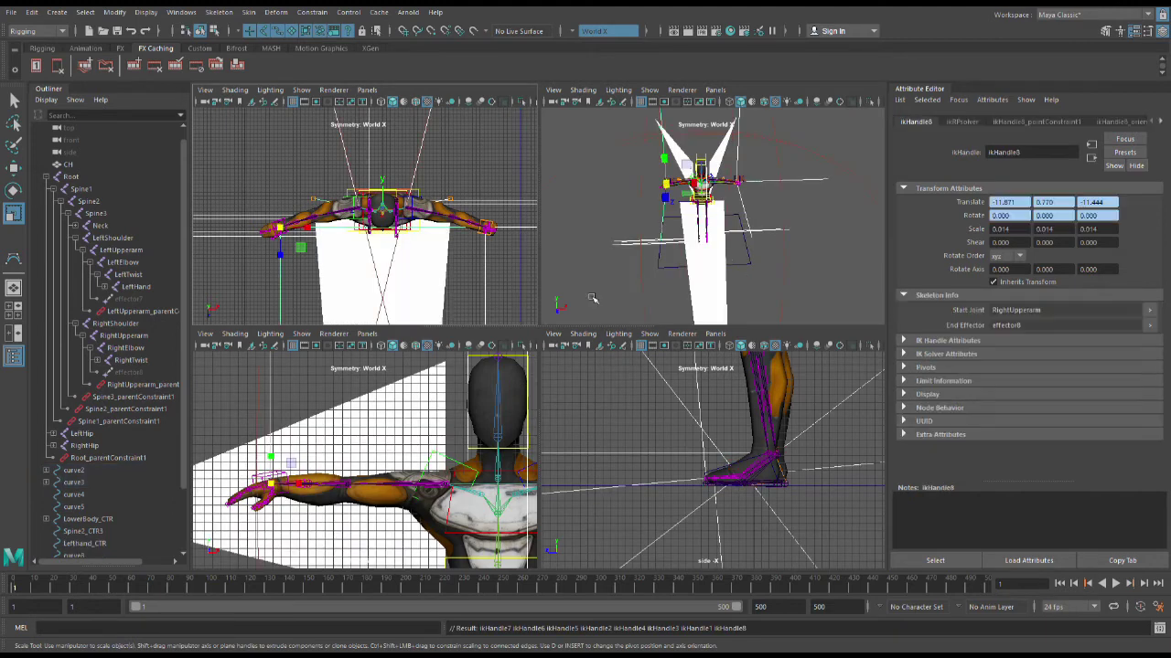
scroll(737, 245, "down", 4)
scroll(699, 268, "up", 4)
scroll(711, 268, "down", 7)
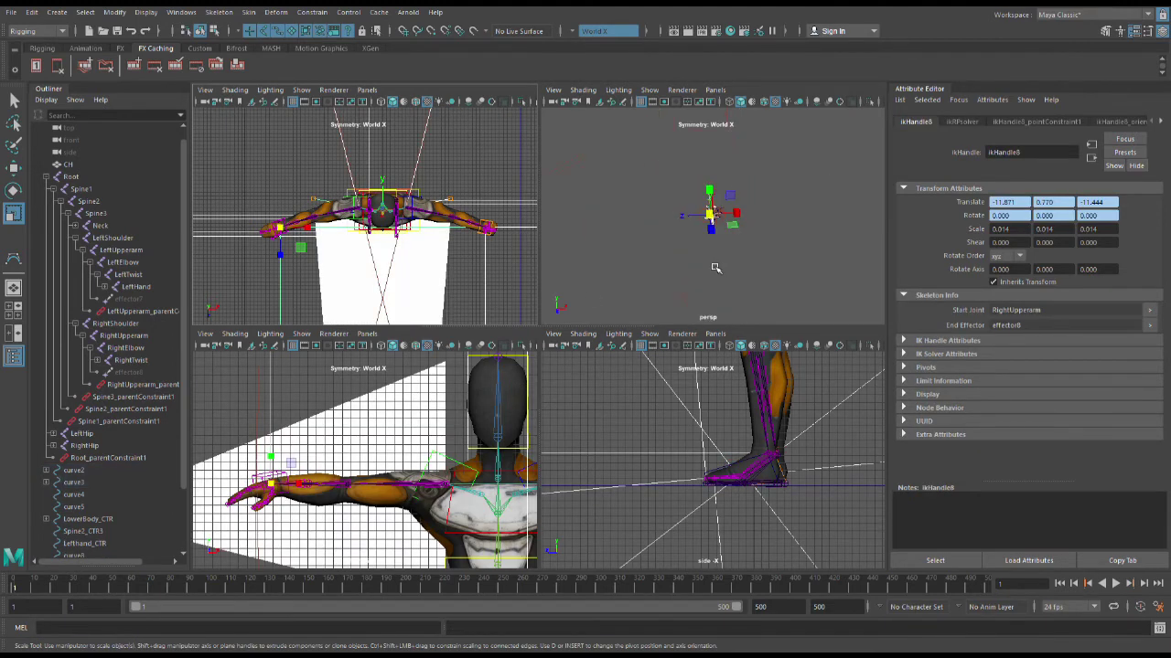
scroll(730, 269, "up", 7)
left_click_drag(755, 275, 782, 273, "alt")
left_click(830, 264)
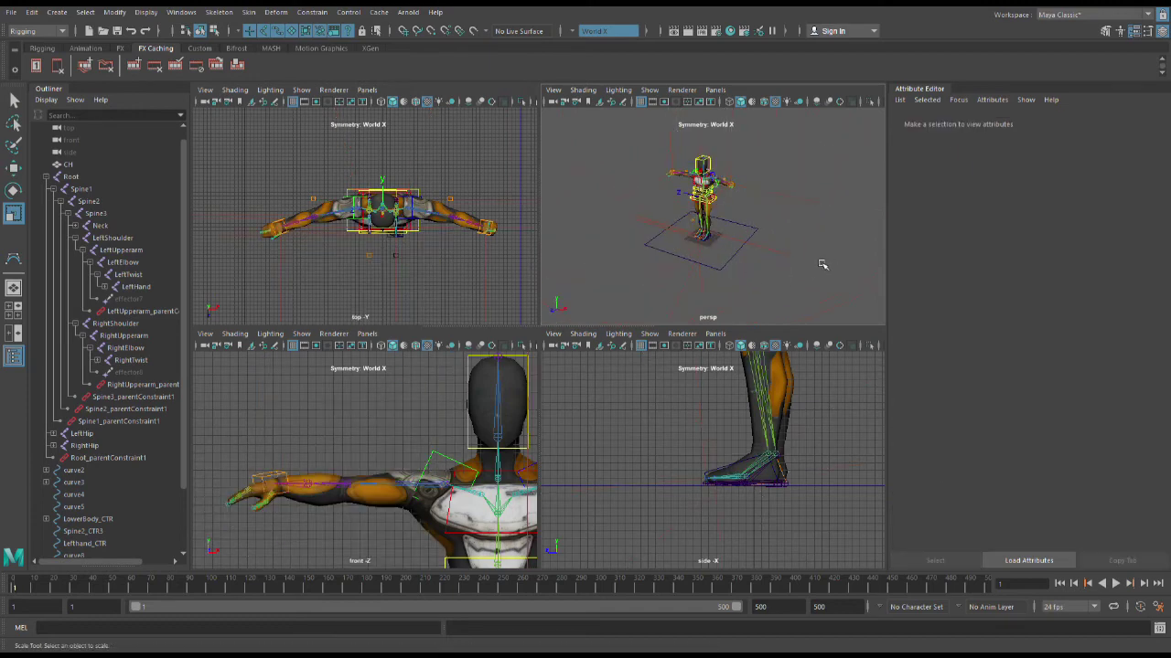
scroll(819, 265, "up", 2)
Undo the parenting of the rig's IK handles to curve10 and clear the selection.
key("ctrl+z")
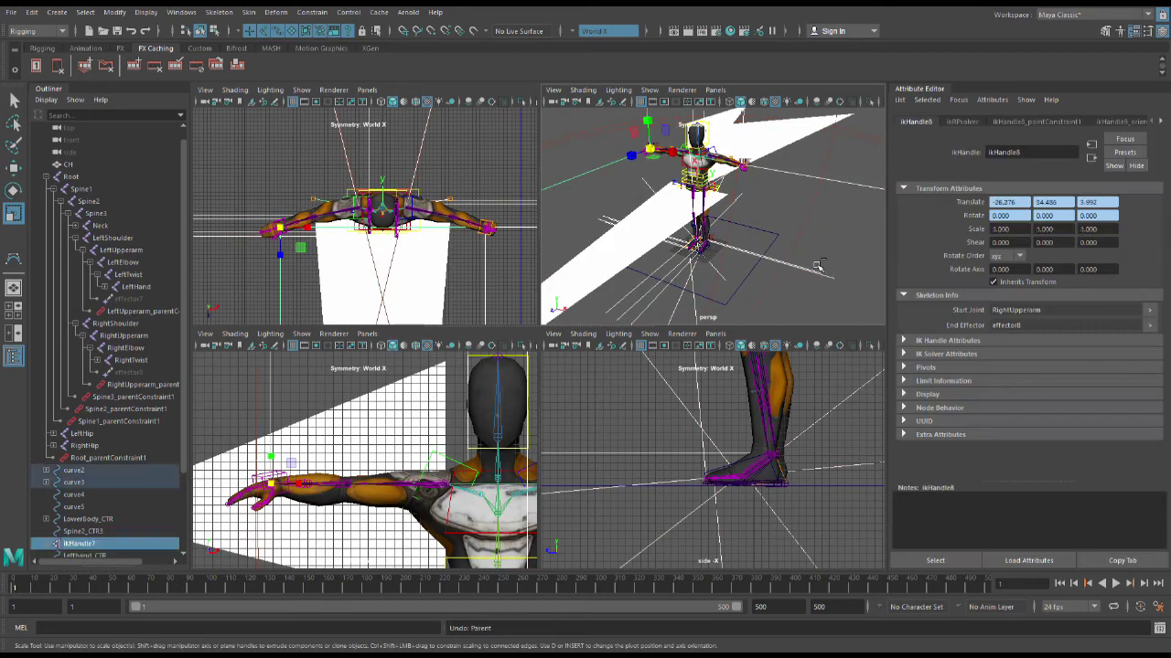
key("ctrl+z")
scroll(816, 266, "up", 2)
left_click(805, 277)
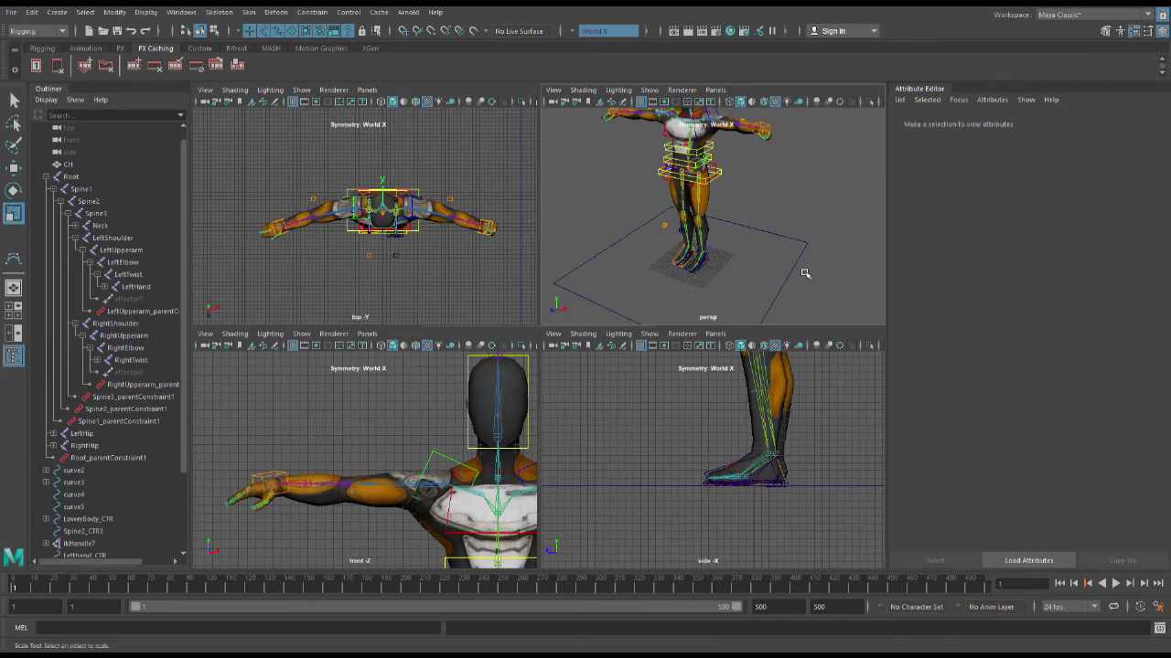
Reselect curve10, try moving it by about -17.131 in X, and undo the move.
key("ctrl+z")
key("w")
left_click_drag(728, 274, 695, 269)
key("ctrl+z")
Collapse the Root hierarchy in the Outliner and inspect the body, leg and foot controls within curve10 in the full perspective view.
left_click(49, 177)
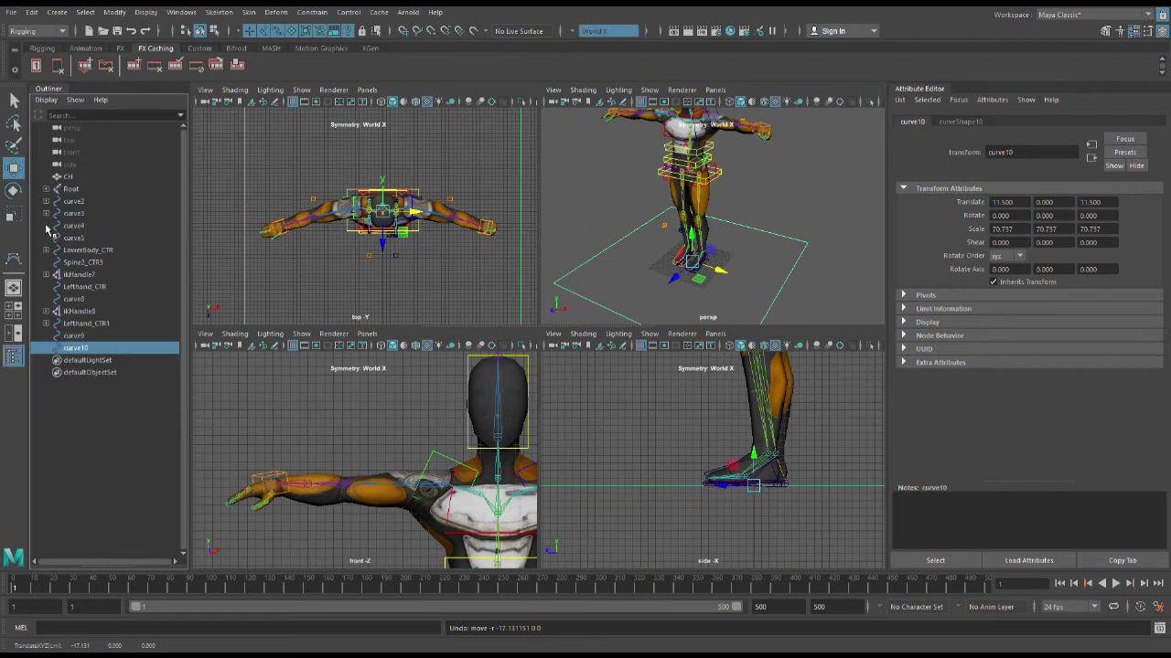
left_click_drag(748, 259, 625, 345, "alt")
key("space")
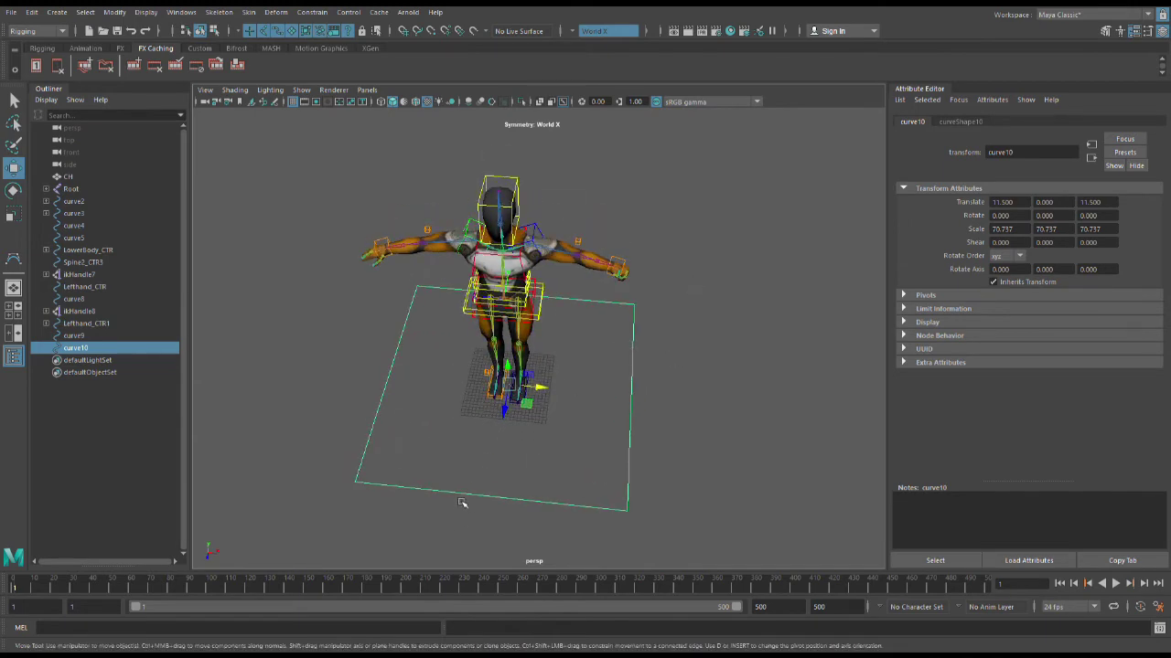
scroll(466, 503, "up", 6)
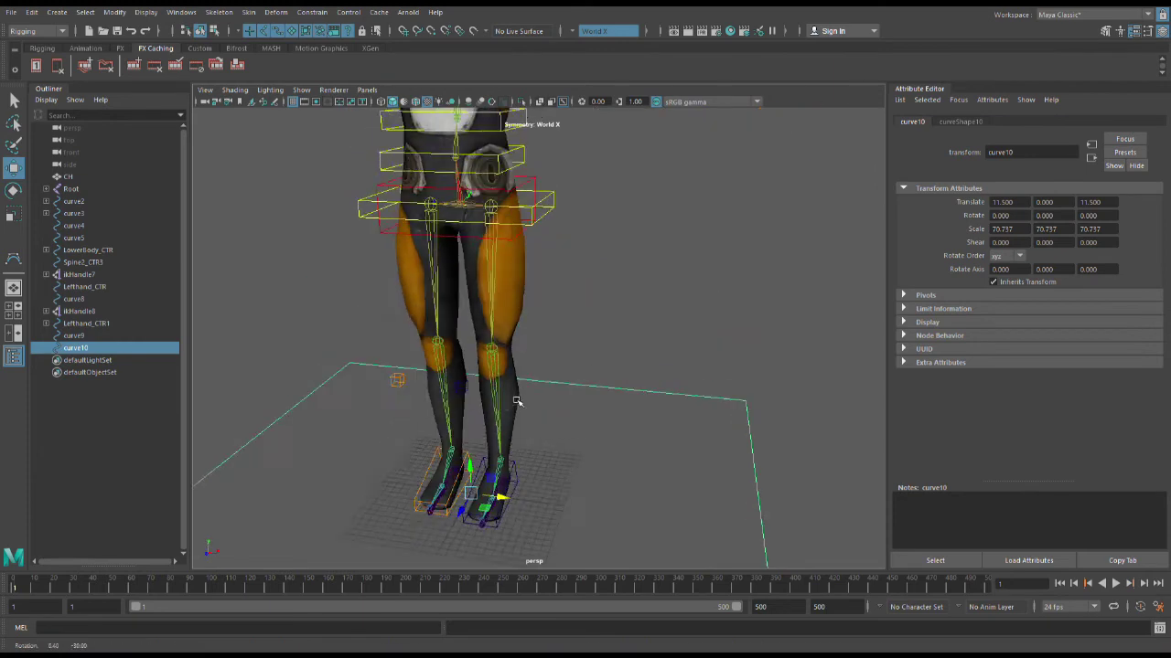
left_click_drag(454, 362, 815, 355, "alt")
scroll(548, 455, "down", 12)
scroll(726, 353, "up", 12)
left_click_drag(501, 422, 622, 389, "alt")
scroll(641, 372, "up", 6)
scroll(682, 364, "down", 8)
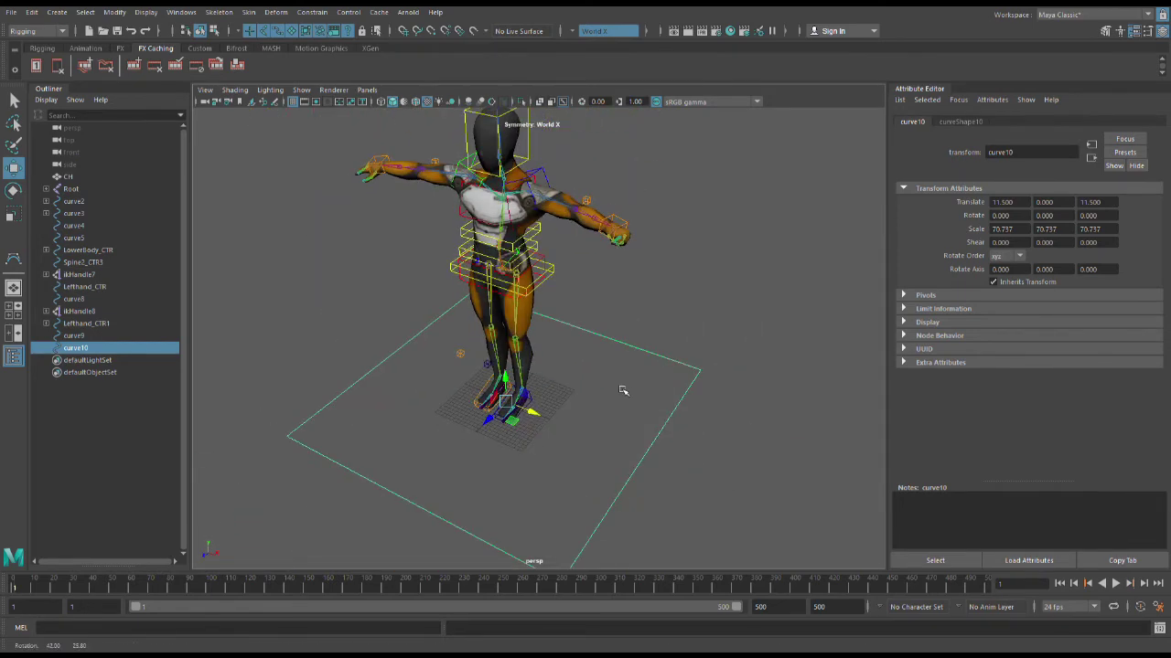
scroll(622, 391, "up", 5)
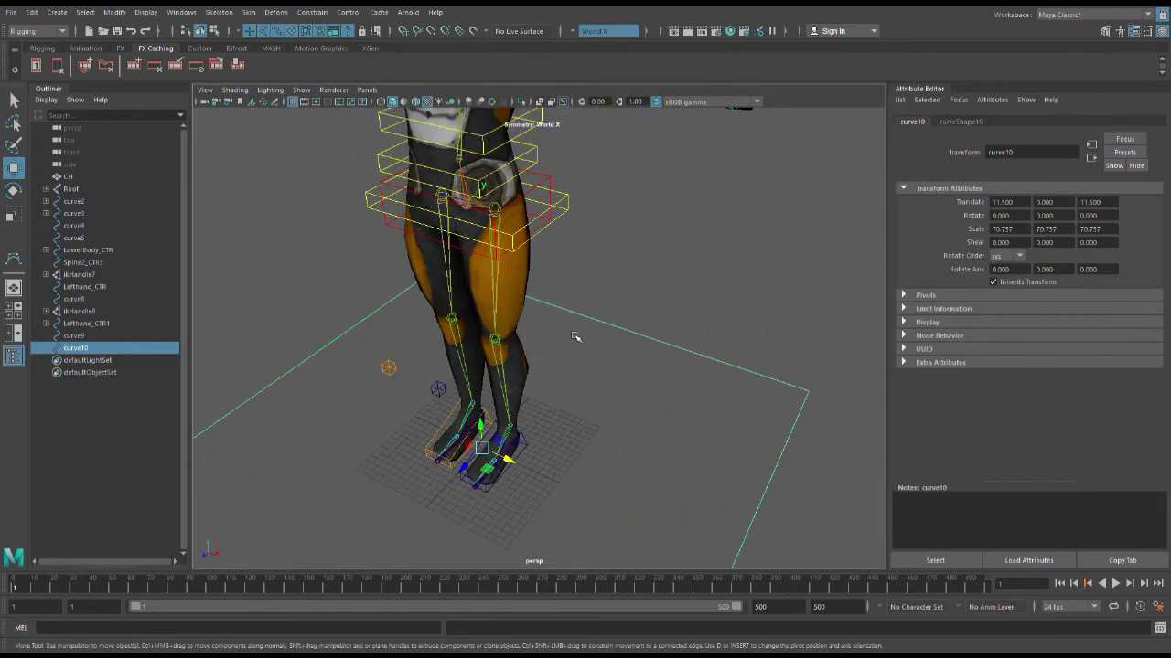
scroll(595, 409, "down", 3)
scroll(609, 419, "down", 4)
scroll(617, 416, "up", 5)
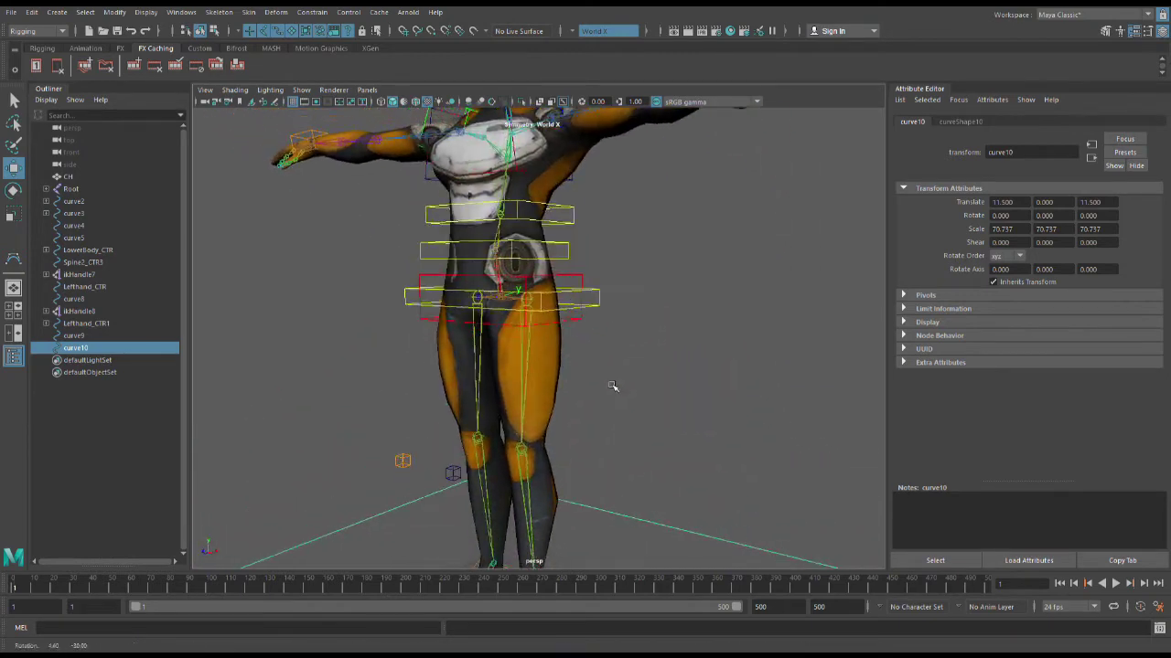
scroll(612, 384, "down", 4)
scroll(601, 350, "up", 2)
scroll(578, 317, "up", 2)
Parent the LowerBody_CTR control to the square master curve curve10, and clear the selection.
left_click(551, 303)
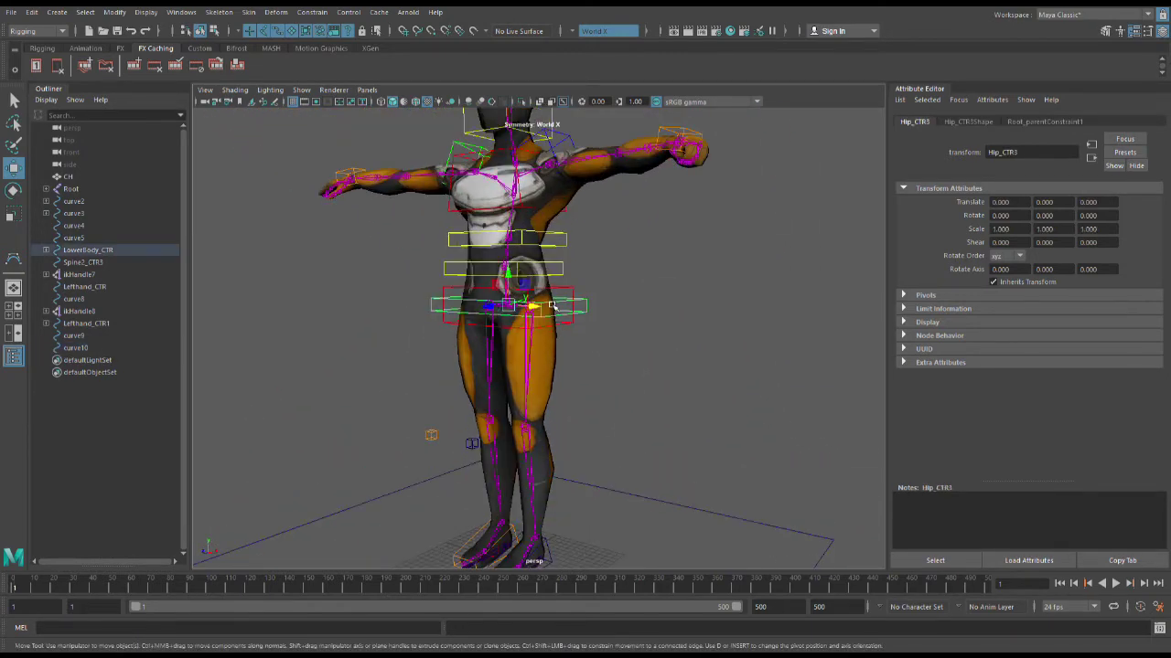
left_click(623, 305)
left_click(573, 288)
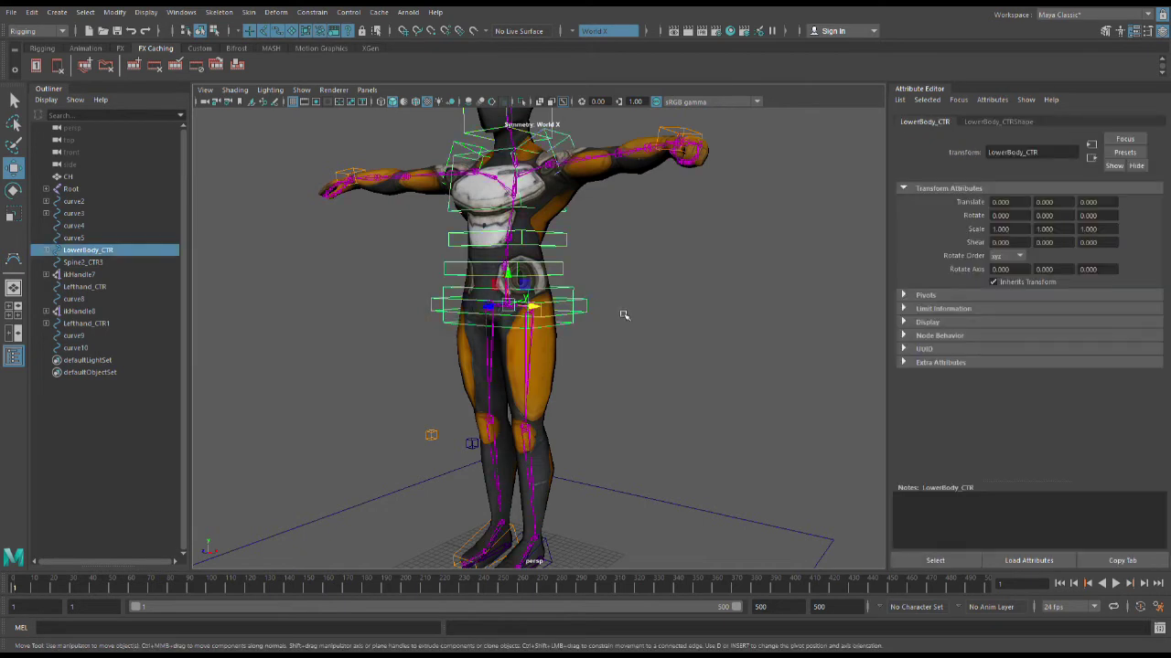
scroll(666, 345, "down", 2)
left_click(668, 491, "shift")
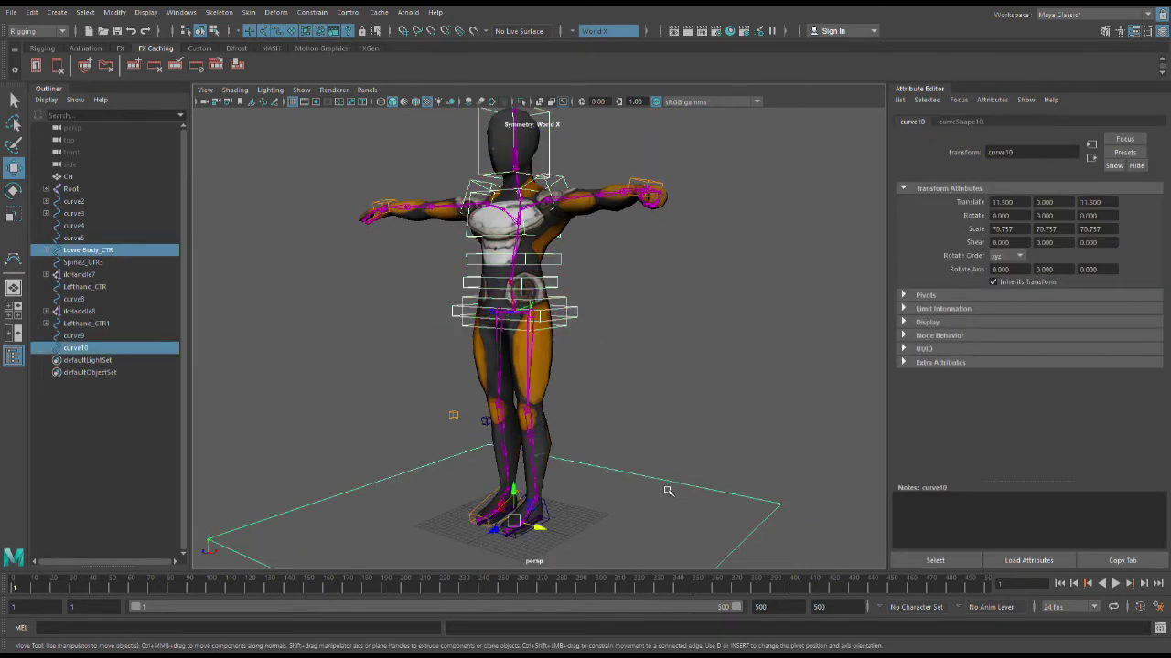
key("p")
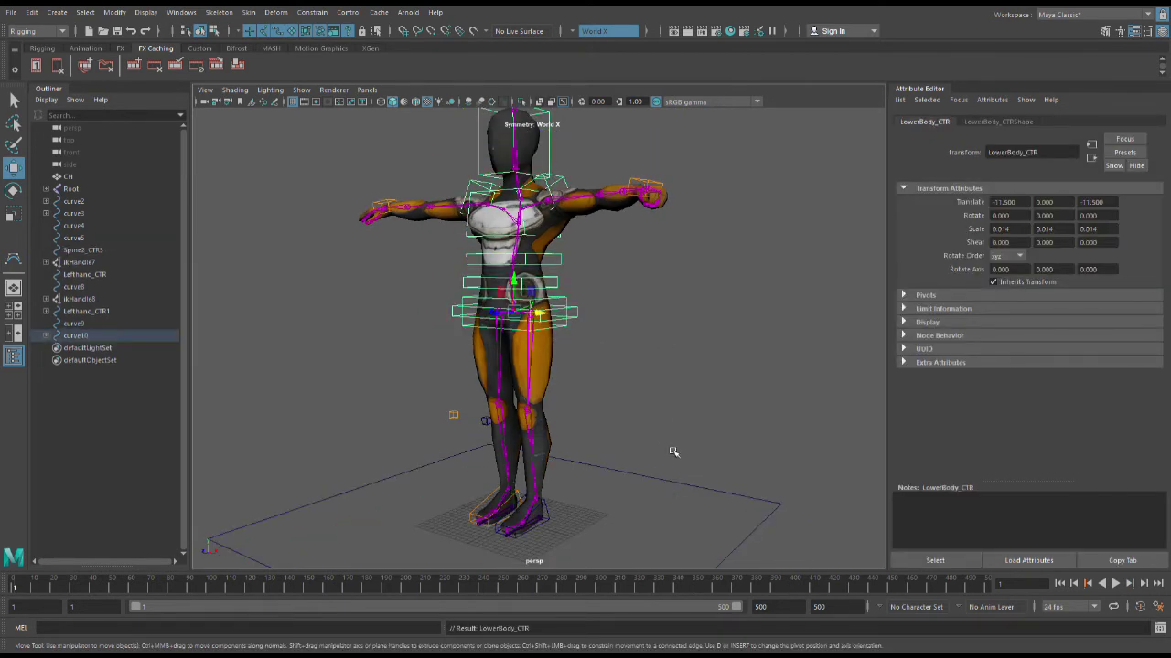
left_click(662, 391)
Examine the foot control curve2 and its knee control curve4, selecting them individually and together.
scroll(557, 306, "up", 2)
left_click_drag(557, 306, 556, 363, "alt")
middle_click_drag(555, 392, 575, 304, "alt")
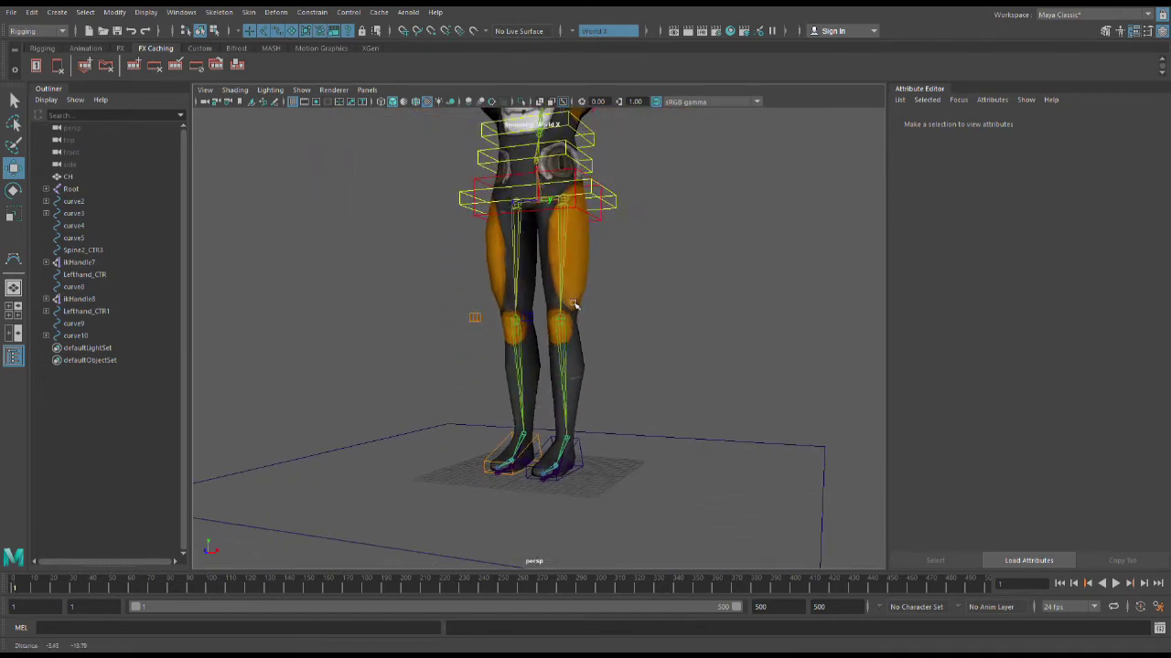
right_click_drag(574, 304, 544, 461, "alt")
left_click(600, 476)
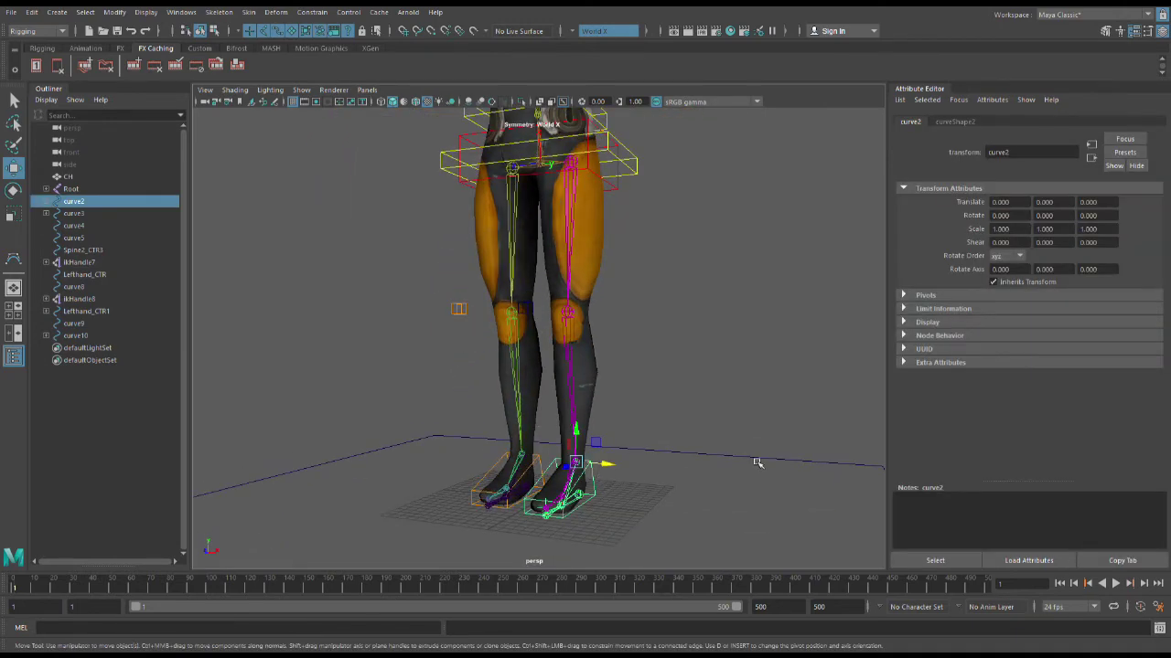
scroll(750, 466, "down", 3)
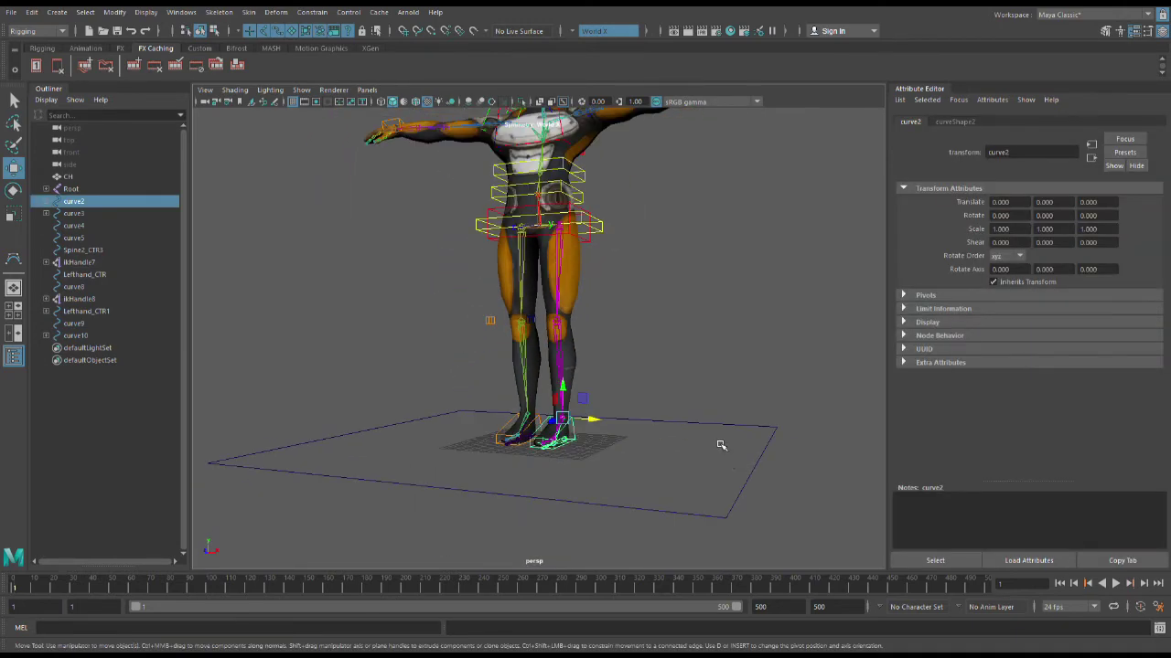
scroll(700, 422, "up", 5)
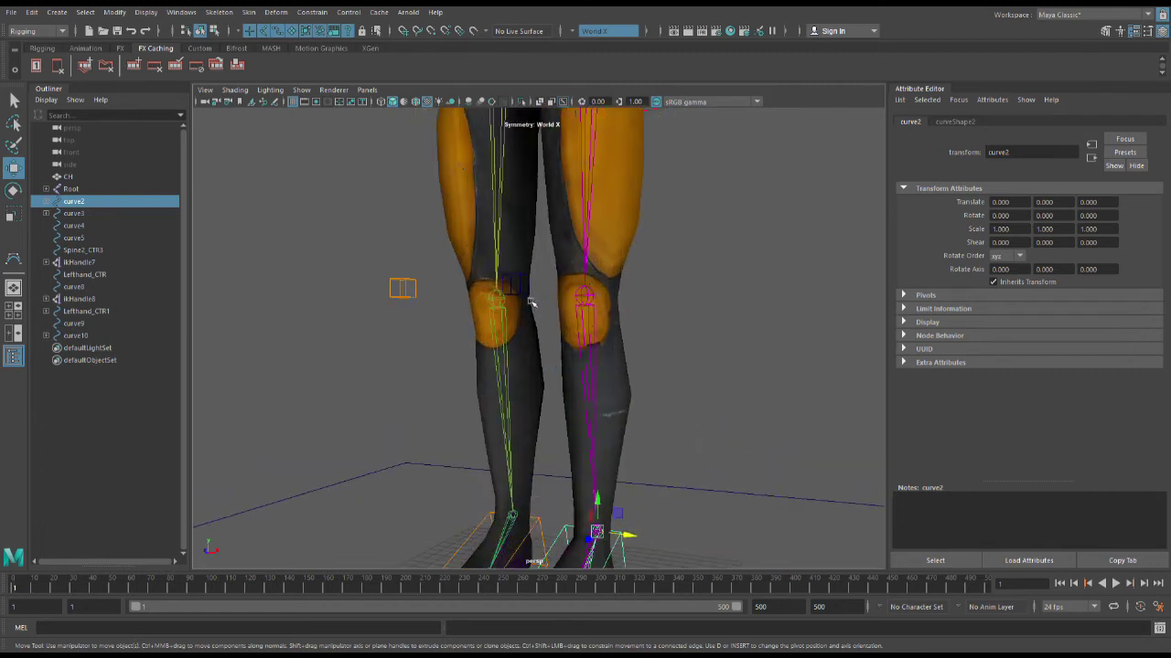
left_click(528, 299)
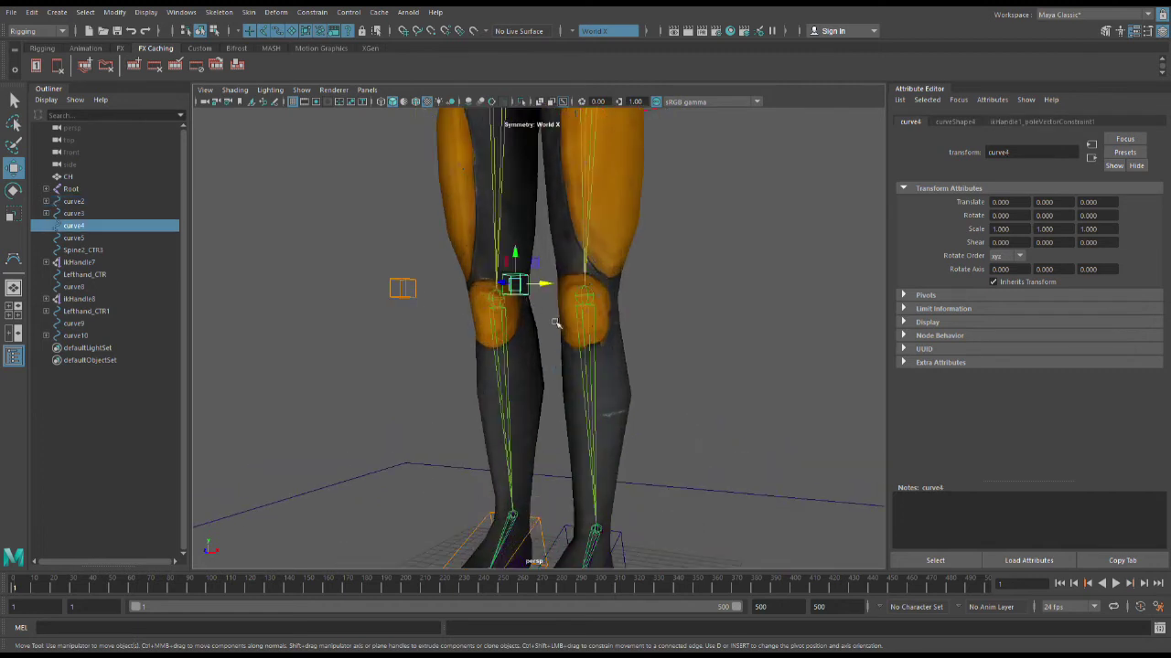
left_click(704, 354)
scroll(658, 344, "down", 4)
left_click(602, 476)
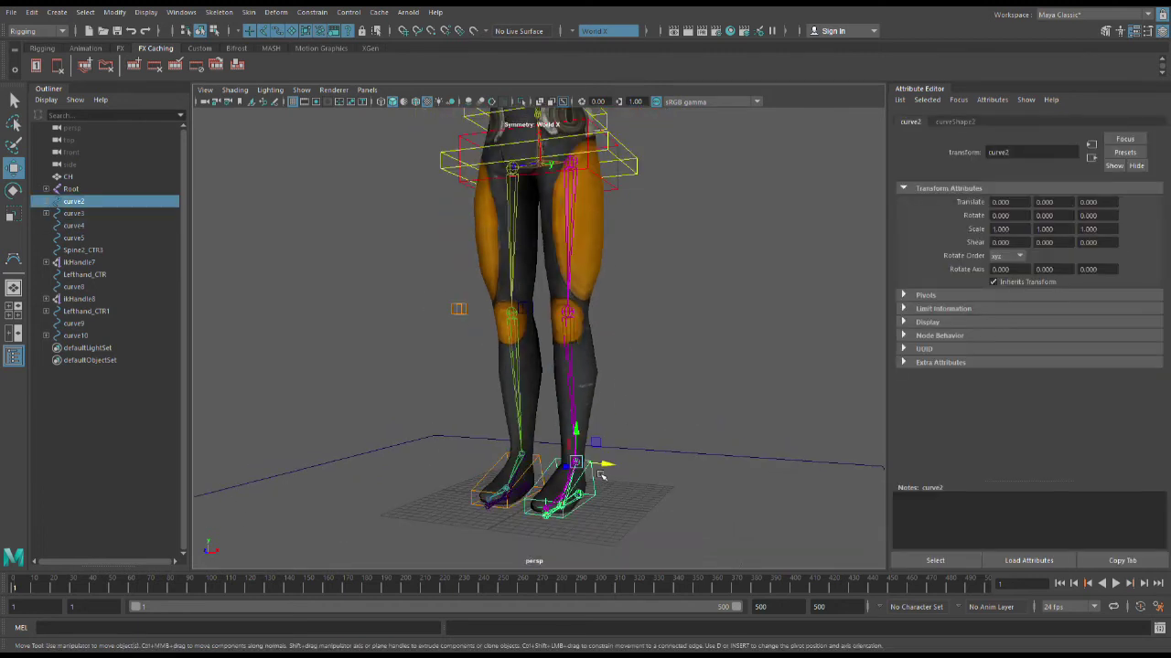
left_click(544, 327, "shift")
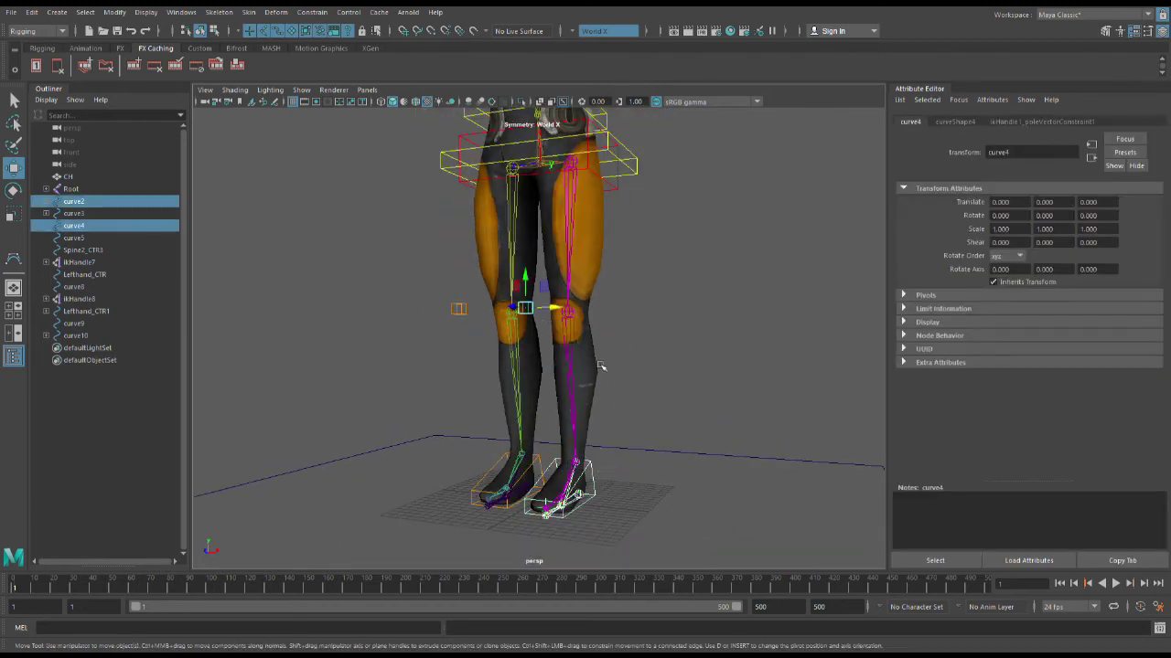
left_click(712, 465)
Parent the foot control curve2 and knee control curve4 to curve10, and clear the selection.
left_click(600, 478)
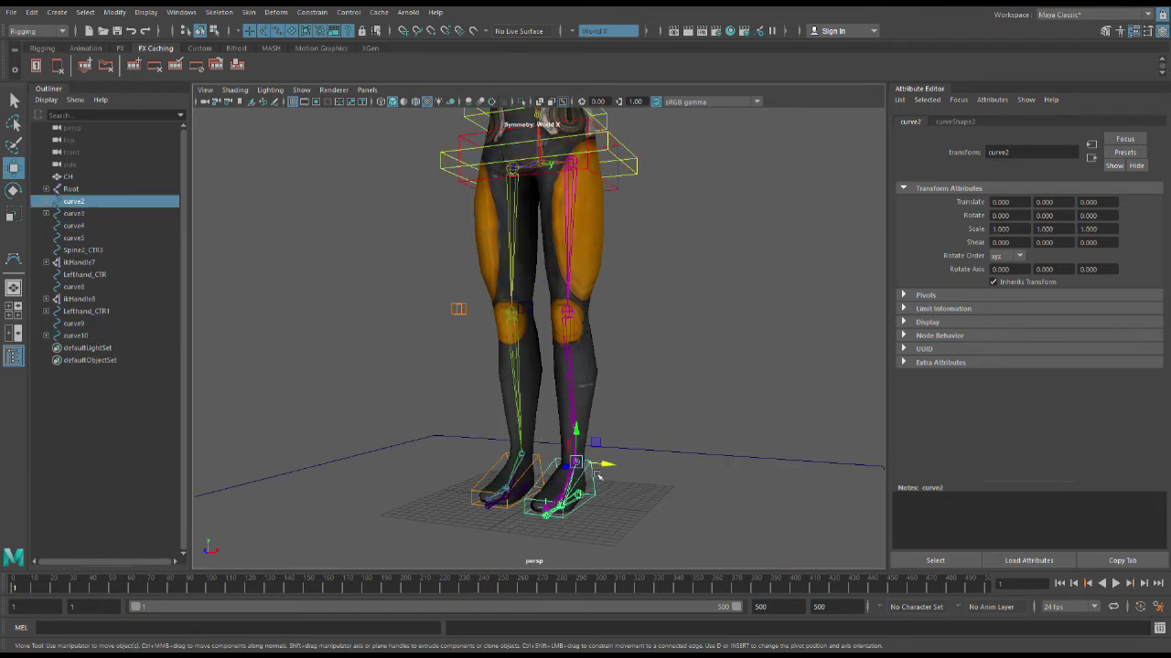
left_click(536, 322, "shift")
left_click(737, 466, "shift")
key("p")
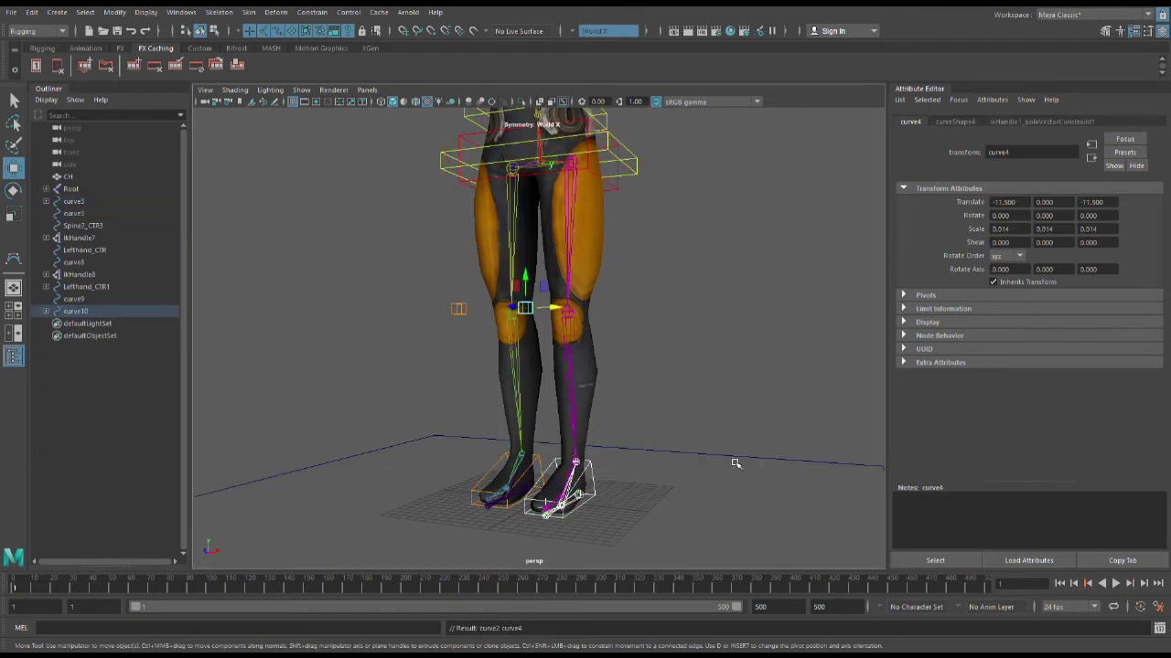
scroll(631, 393, "down", 3)
scroll(681, 410, "up", 5)
left_click(715, 398)
Parent the other leg's foot control curve3 and knee control curve5 to curve10.
scroll(678, 412, "down", 5)
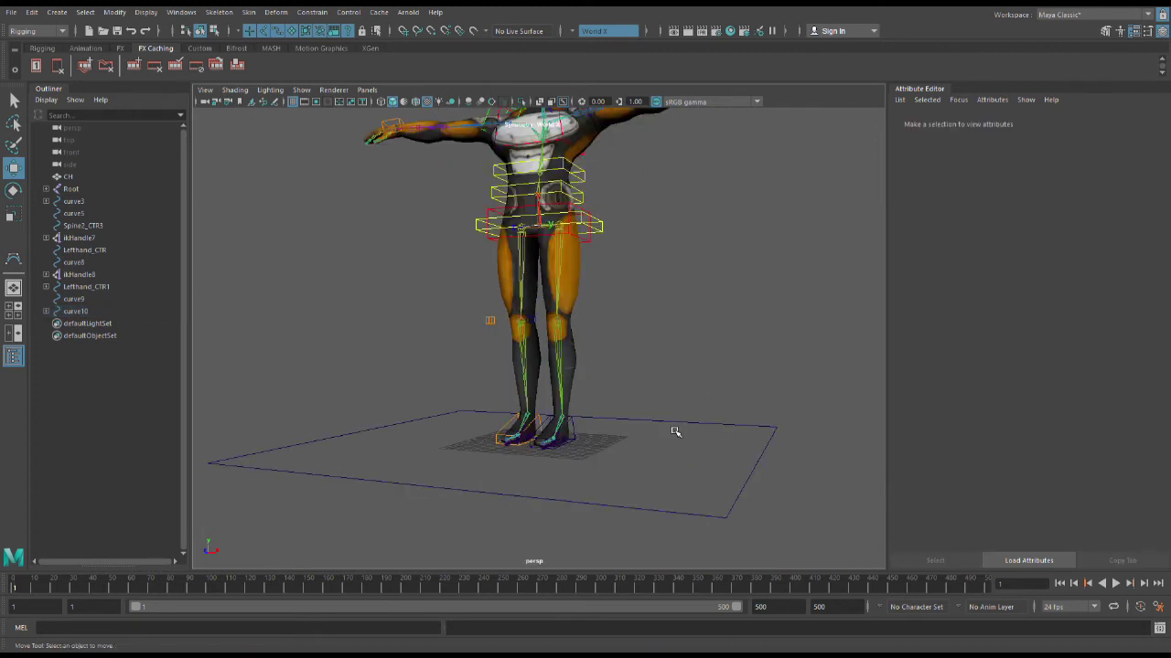
left_click(675, 431)
left_click(645, 394)
scroll(548, 439, "up", 5)
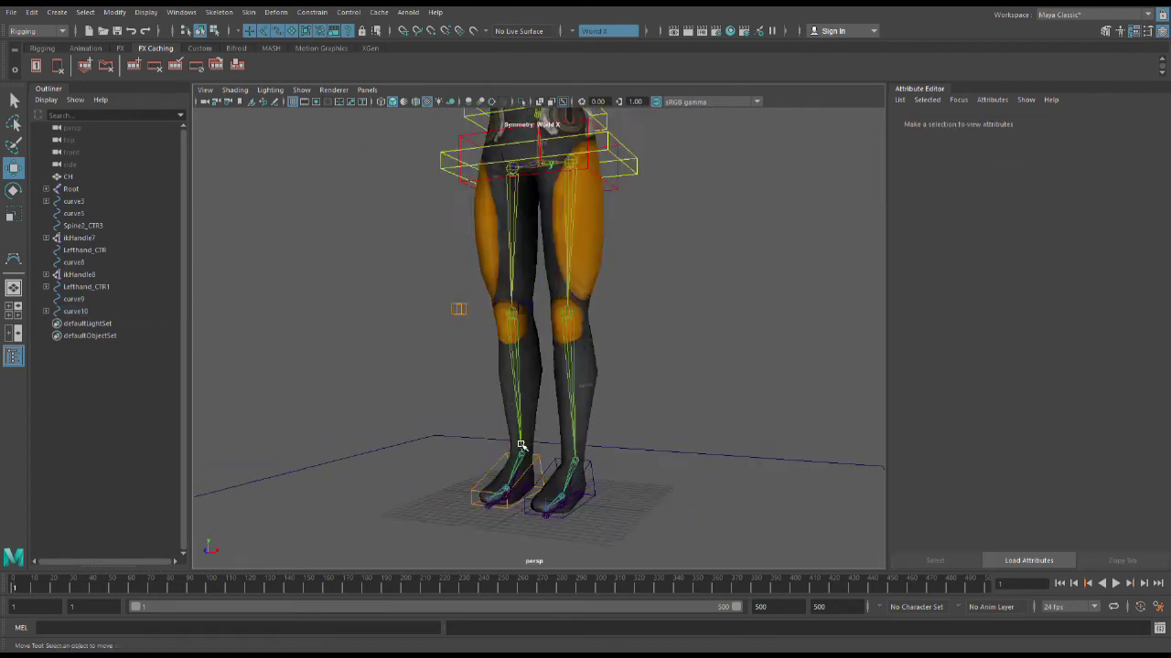
left_click(472, 526)
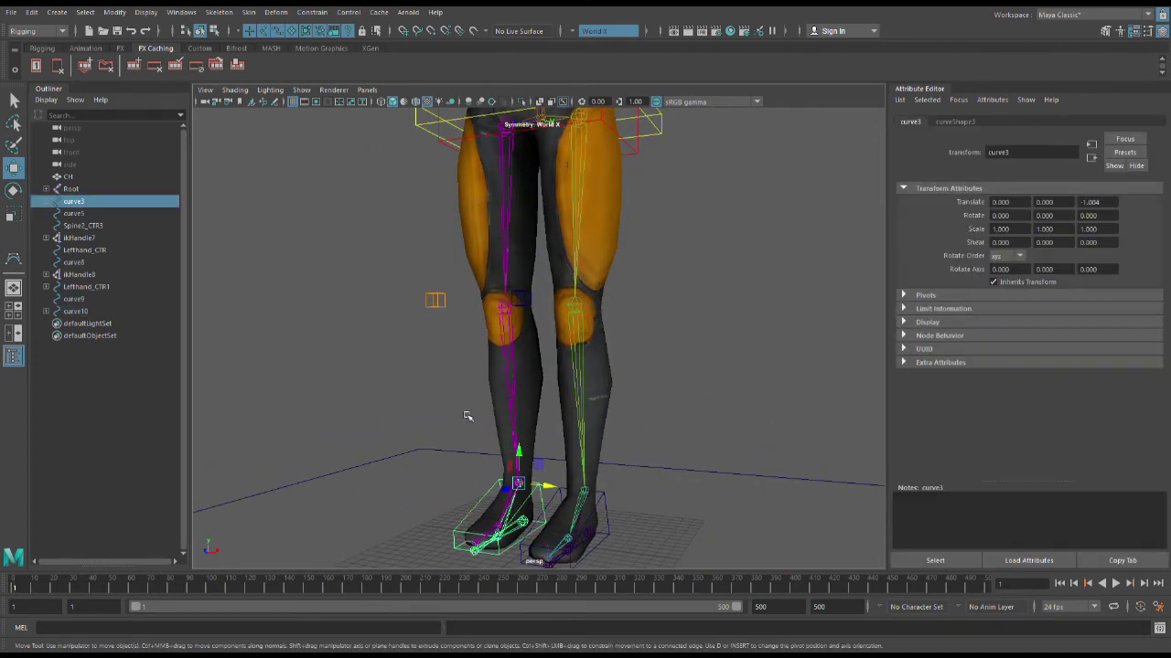
left_click(439, 309, "shift")
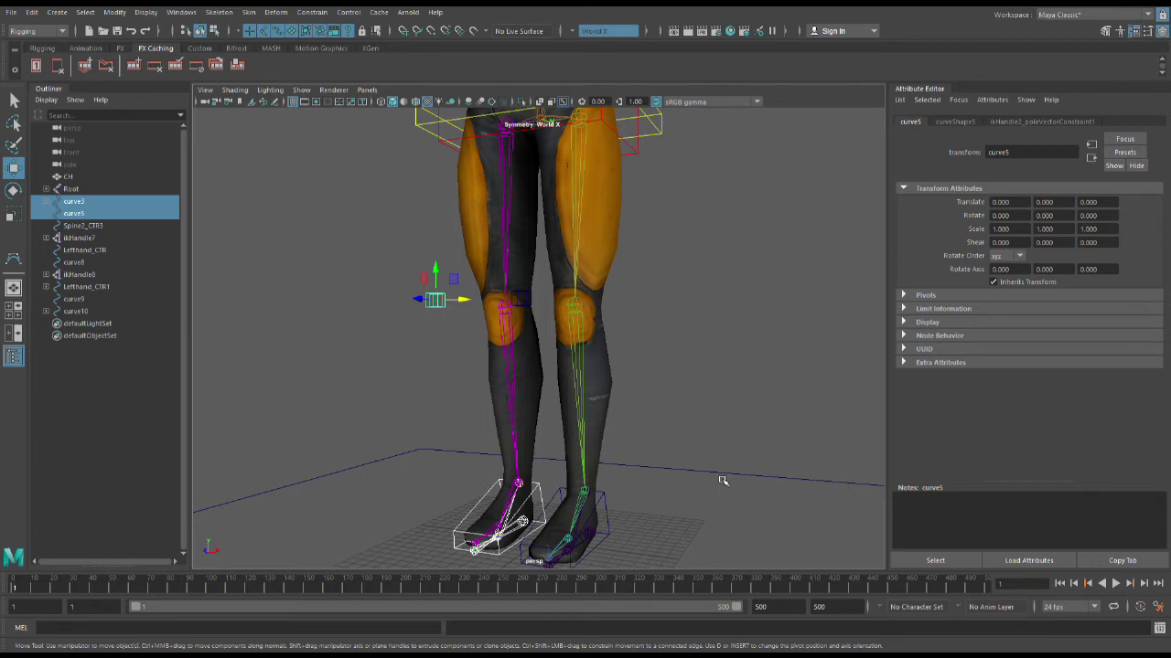
key("p")
left_click(672, 405)
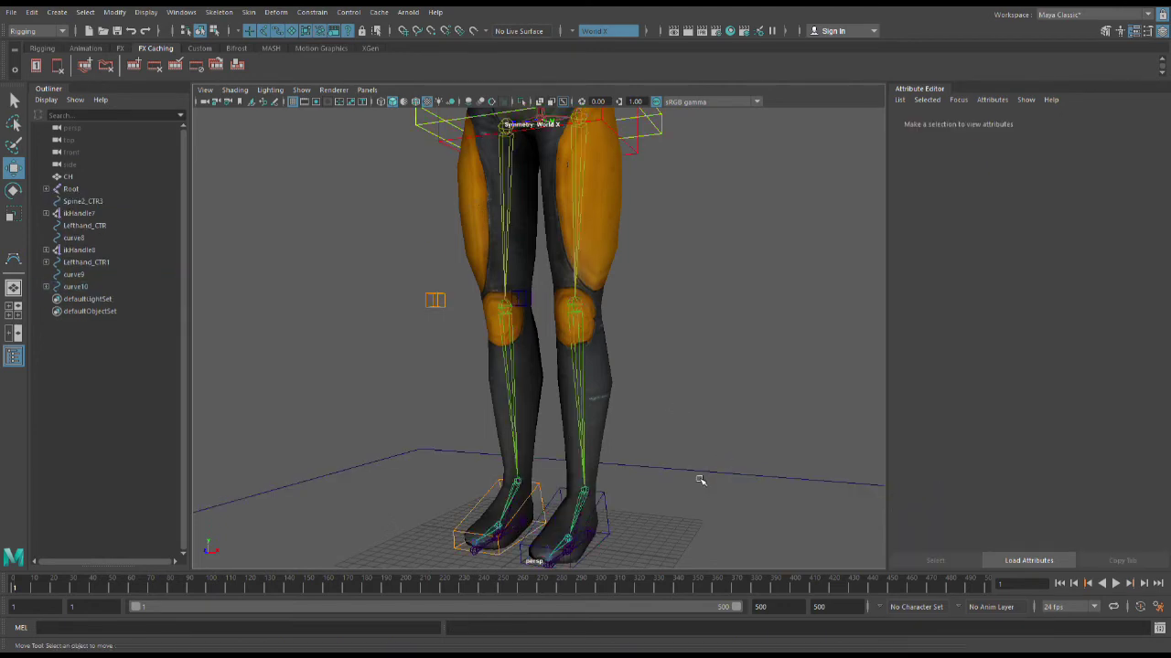
Select curve10 and examine which body, leg and arm controls belong to its hierarchy.
left_click(695, 473)
scroll(581, 370, "down", 10)
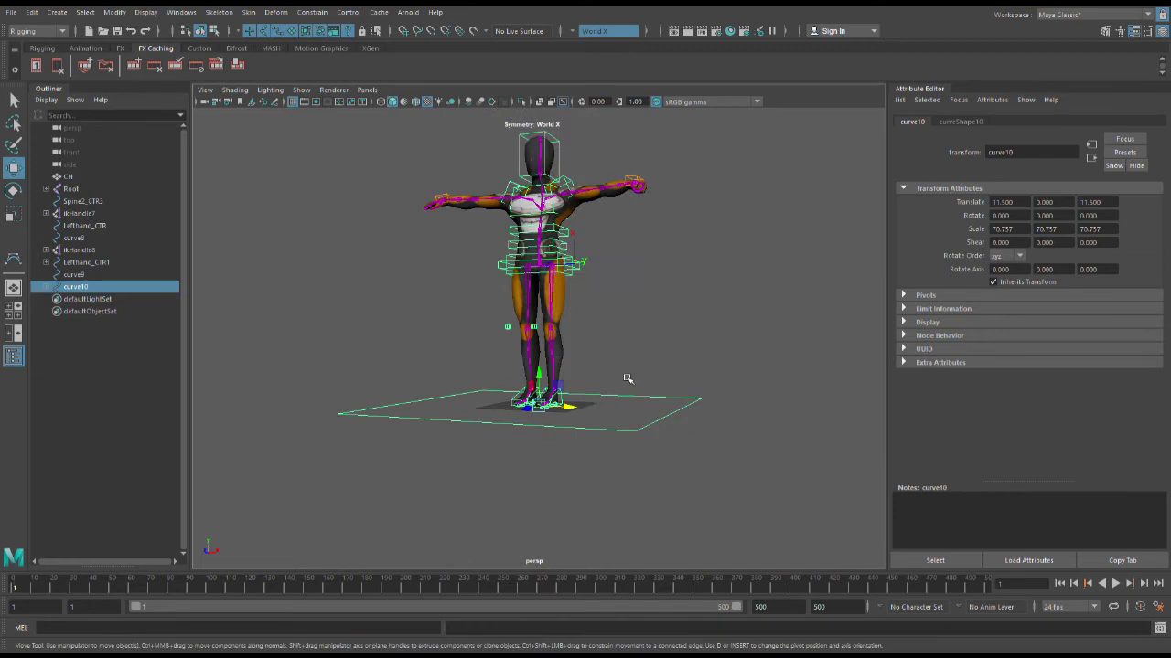
left_click_drag(628, 377, 649, 399, "alt")
middle_click_drag(623, 351, 598, 445, "alt")
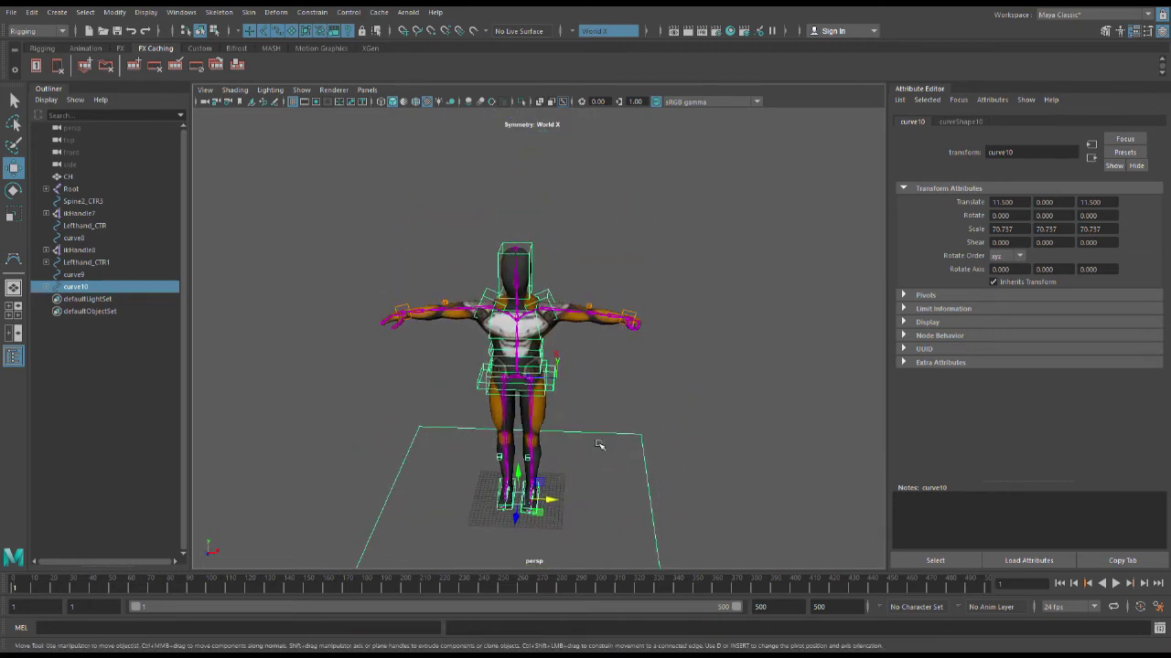
scroll(598, 444, "up", 8)
left_click_drag(357, 348, 383, 364, "alt")
left_click_drag(394, 401, 472, 358, "alt")
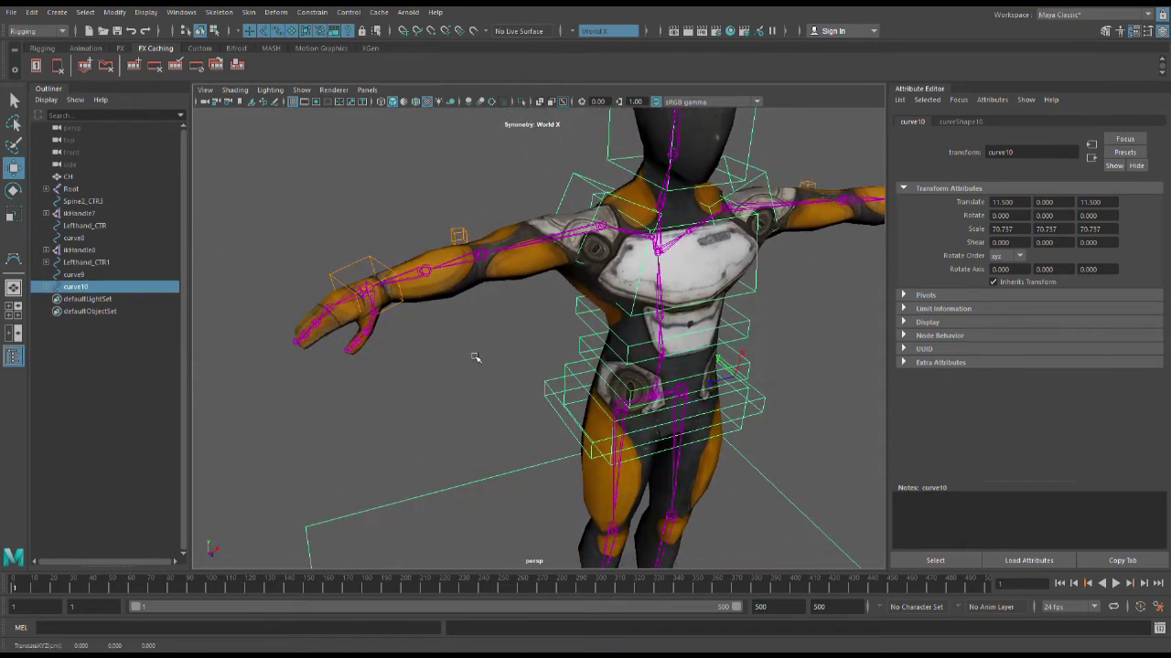
Select the two hand controls, Lefthand_CTR1 and Lefthand_CTR, to examine them together, and clear the selection.
left_click(421, 300)
left_click(400, 277)
left_click_drag(401, 278, 770, 330, "alt")
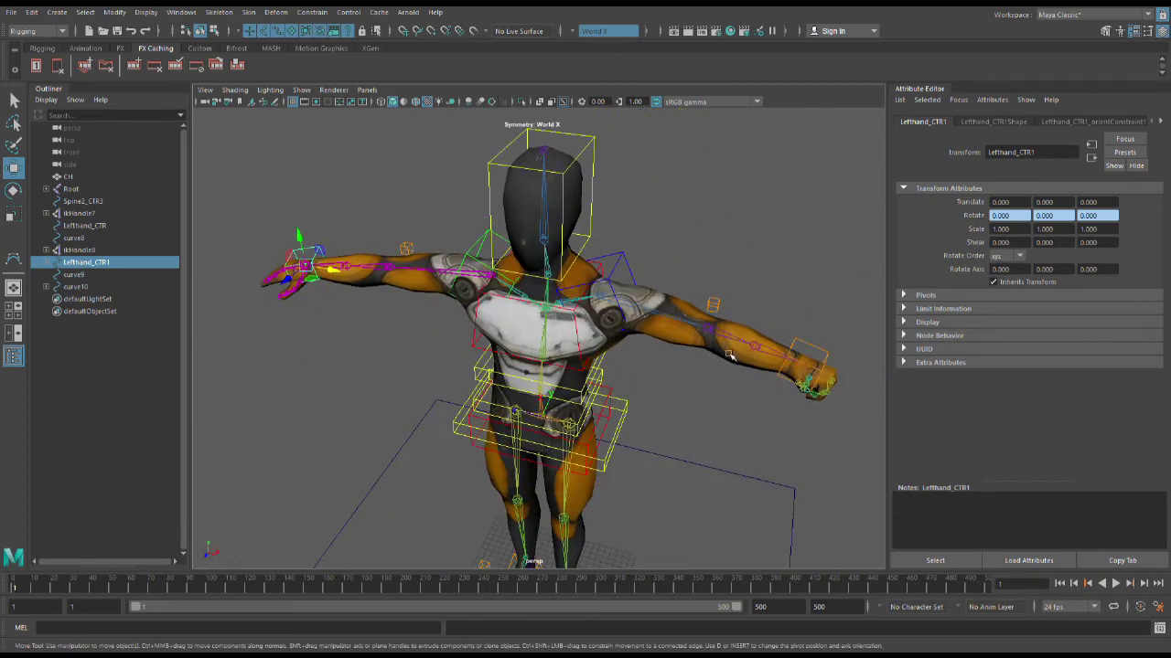
scroll(730, 354, "up", 3)
scroll(815, 347, "down", 5)
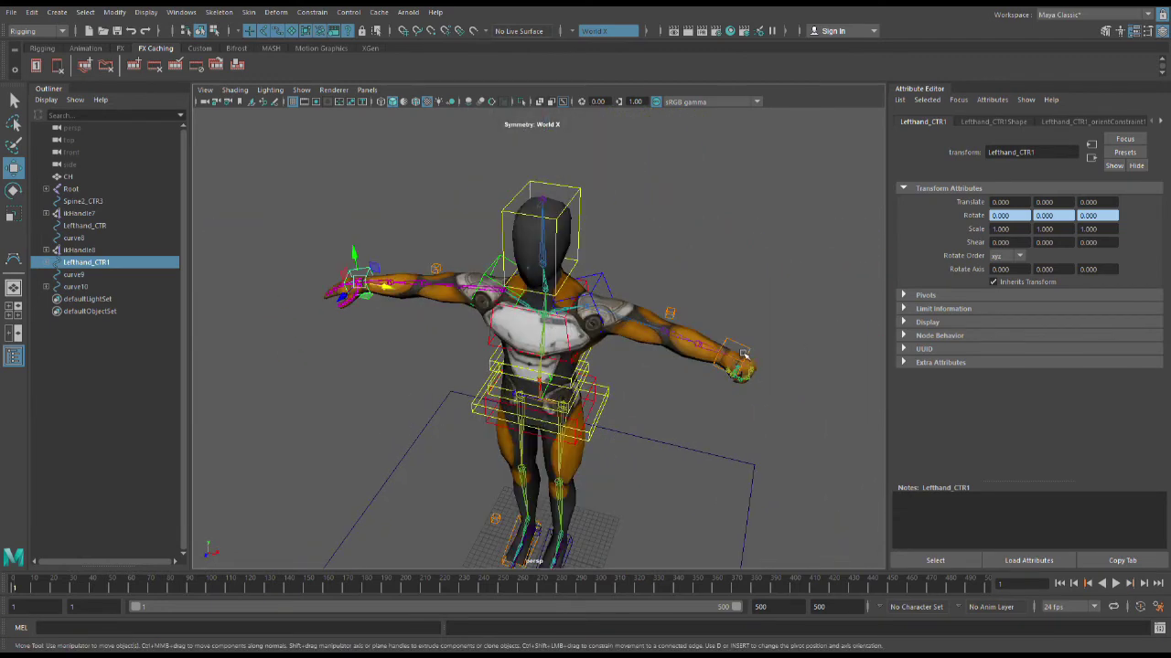
left_click(744, 354, "shift")
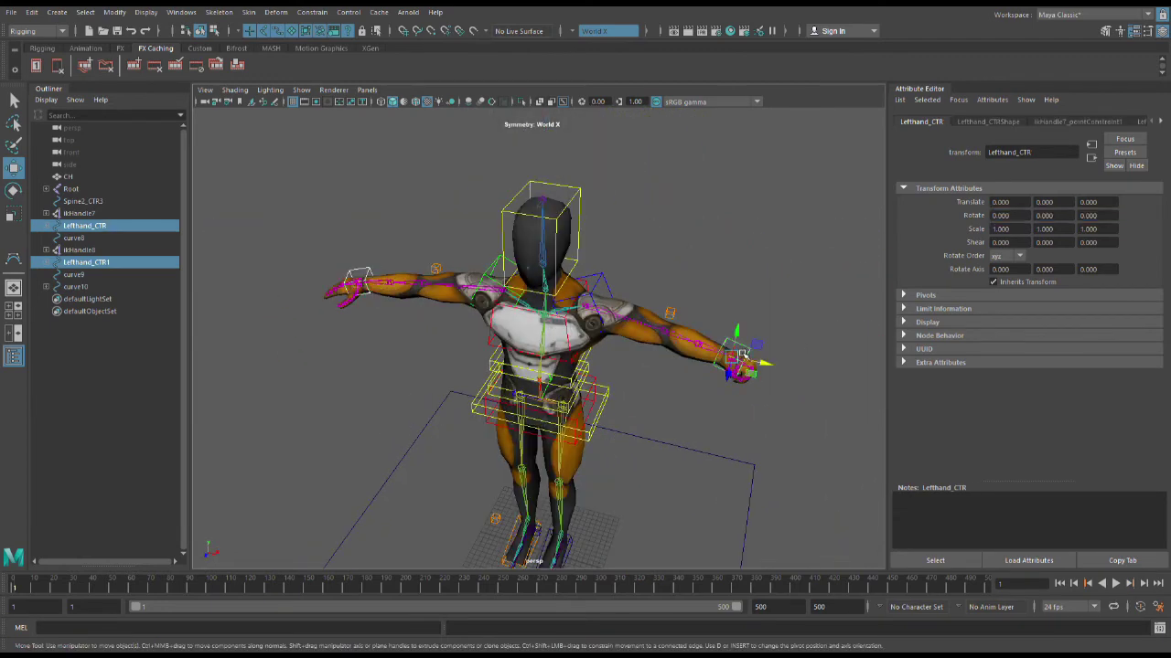
left_click_drag(743, 354, 642, 382, "alt")
scroll(661, 406, "up", 1)
left_click(718, 413)
Select Lefthand_CTR alone and examine its arm in relation to the body controls.
scroll(743, 382, "up", 2)
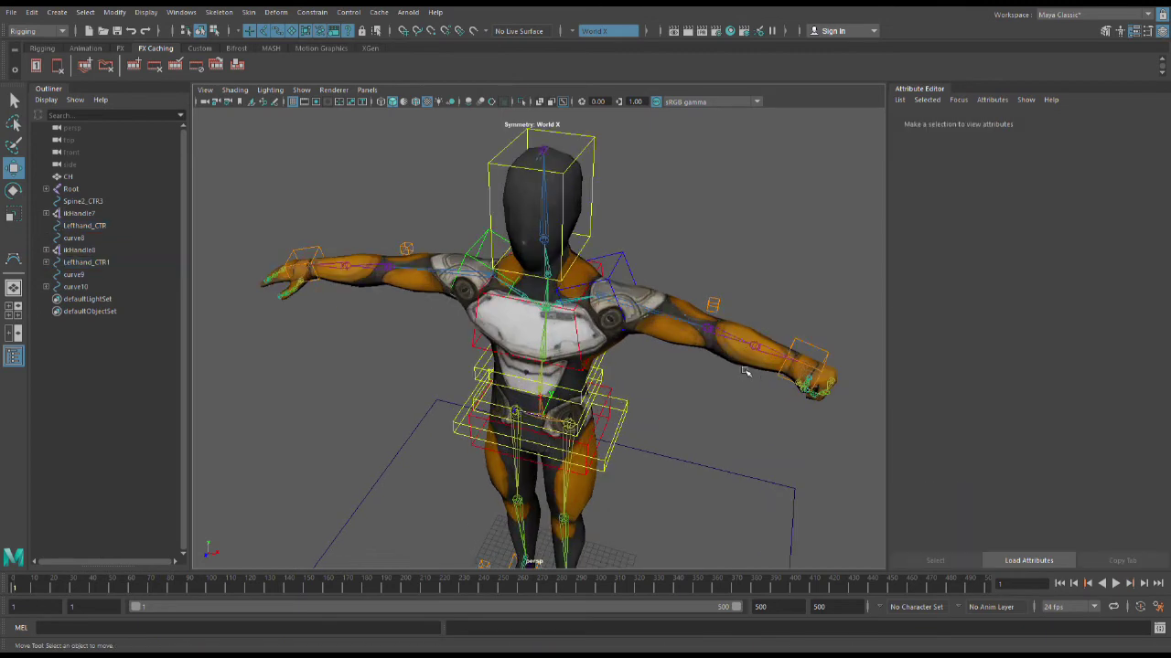
left_click_drag(749, 368, 772, 327, "alt")
left_click(773, 324)
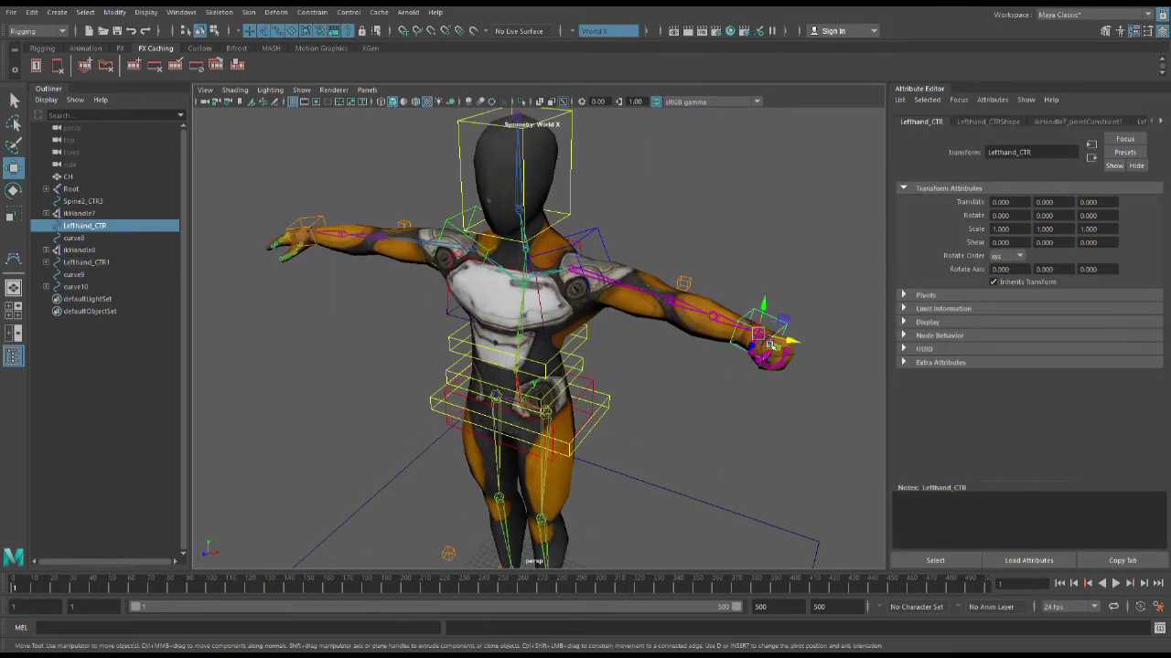
scroll(479, 460, "up", 2)
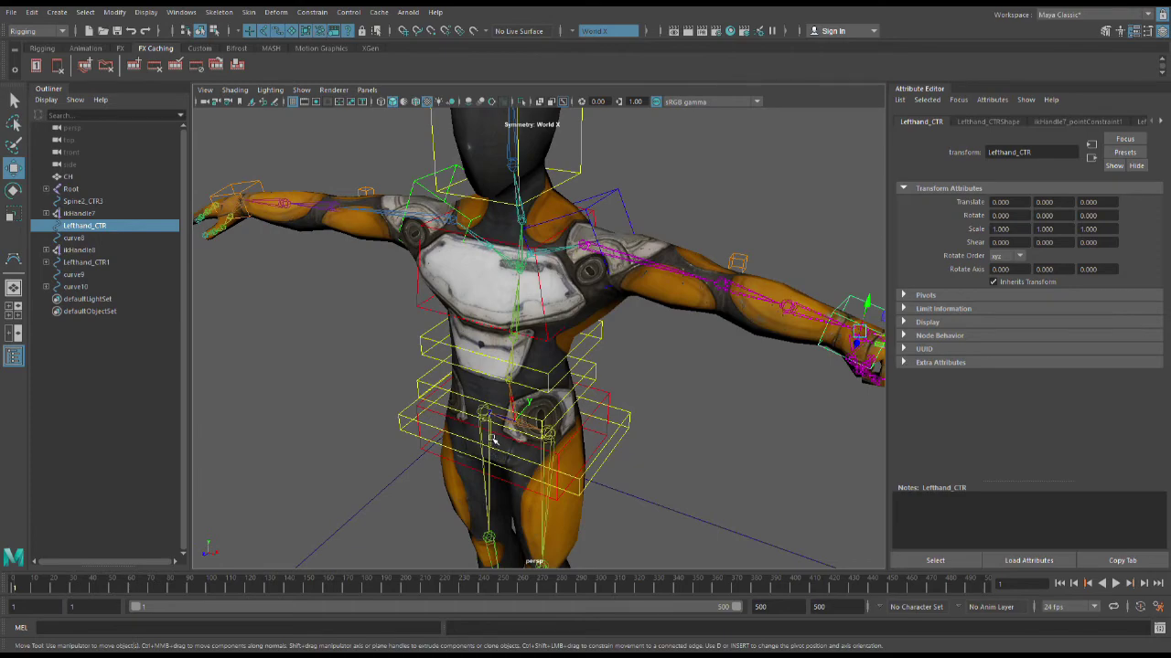
scroll(647, 390, "down", 5)
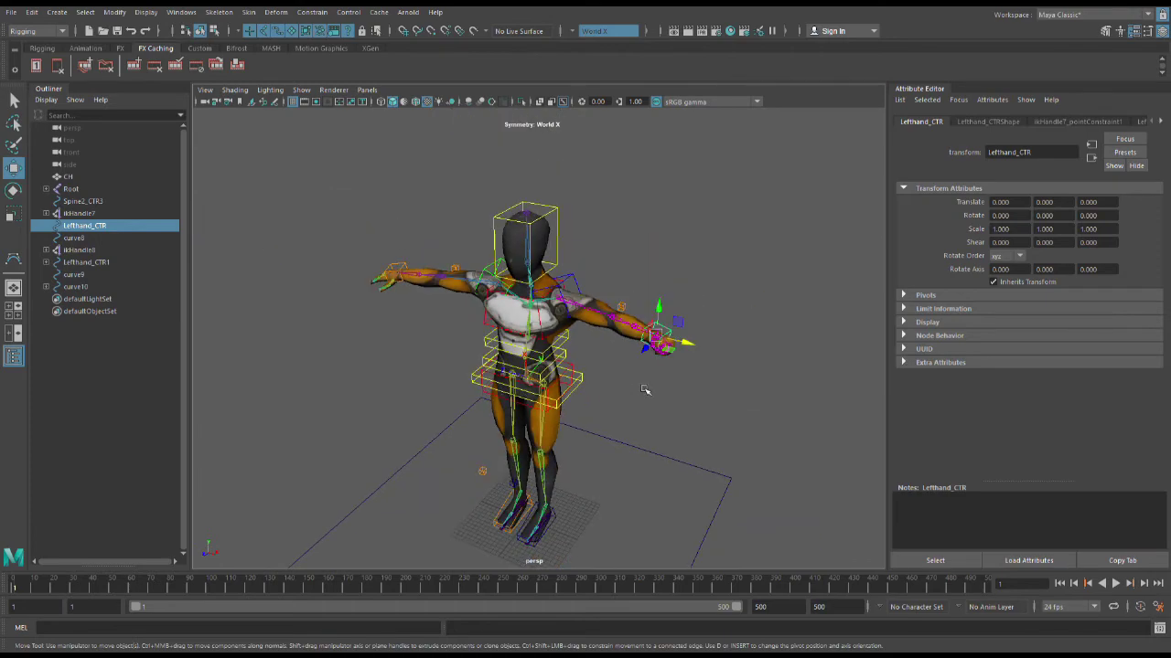
scroll(650, 391, "up", 3)
Examine the shoulder control curve7 and the arm joints that it drives.
left_click_drag(659, 395, 694, 342, "alt")
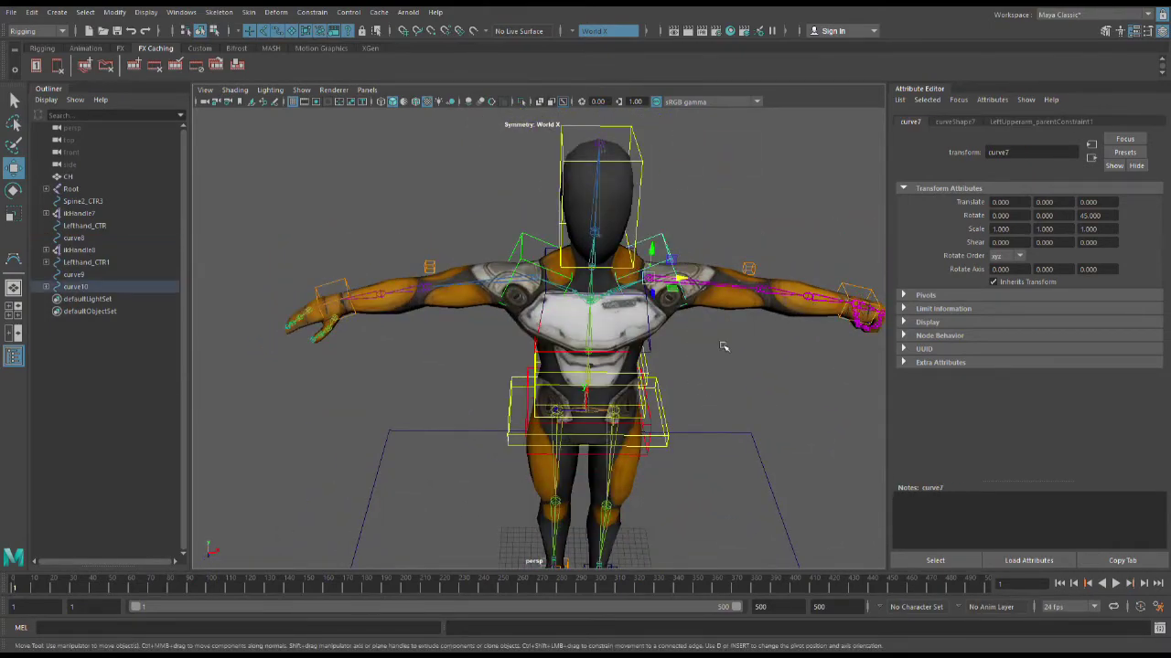
scroll(728, 351, "up", 3)
middle_click_drag(765, 390, 522, 419, "alt")
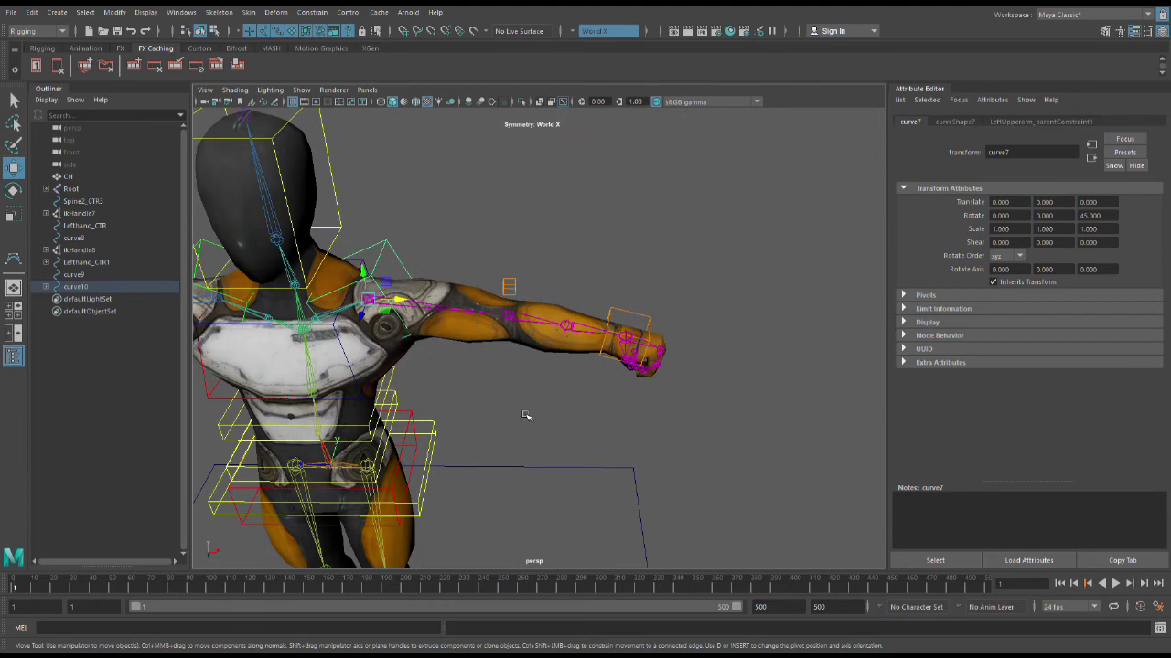
scroll(540, 402, "down", 6)
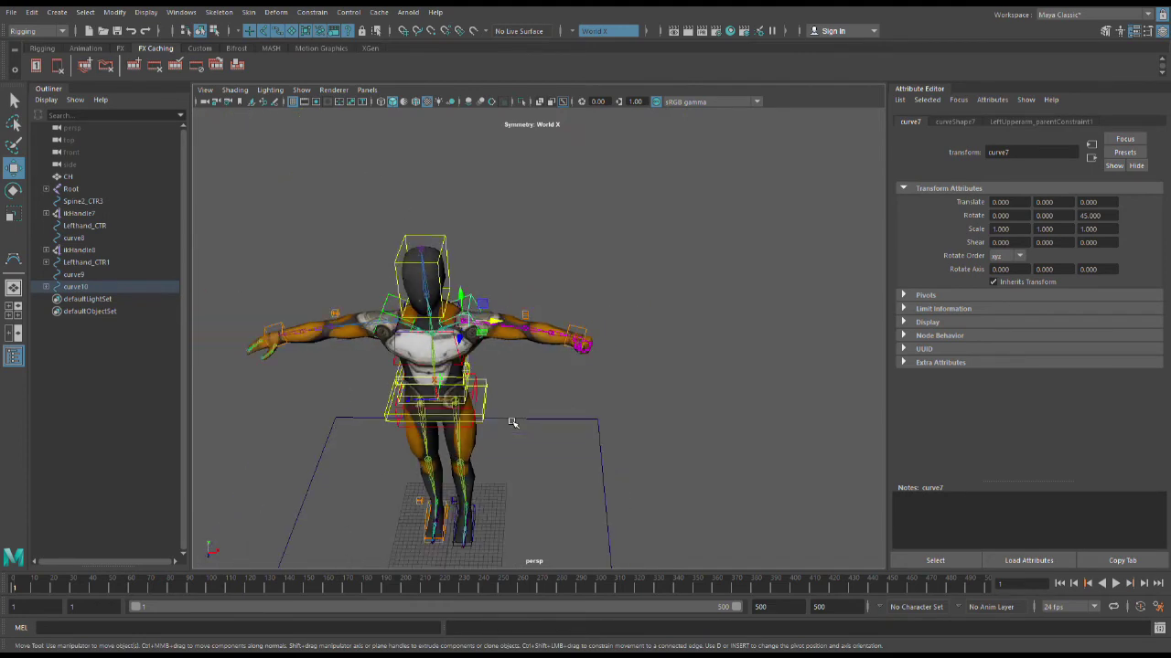
middle_click_drag(512, 424, 604, 367, "alt")
scroll(604, 368, "up", 3)
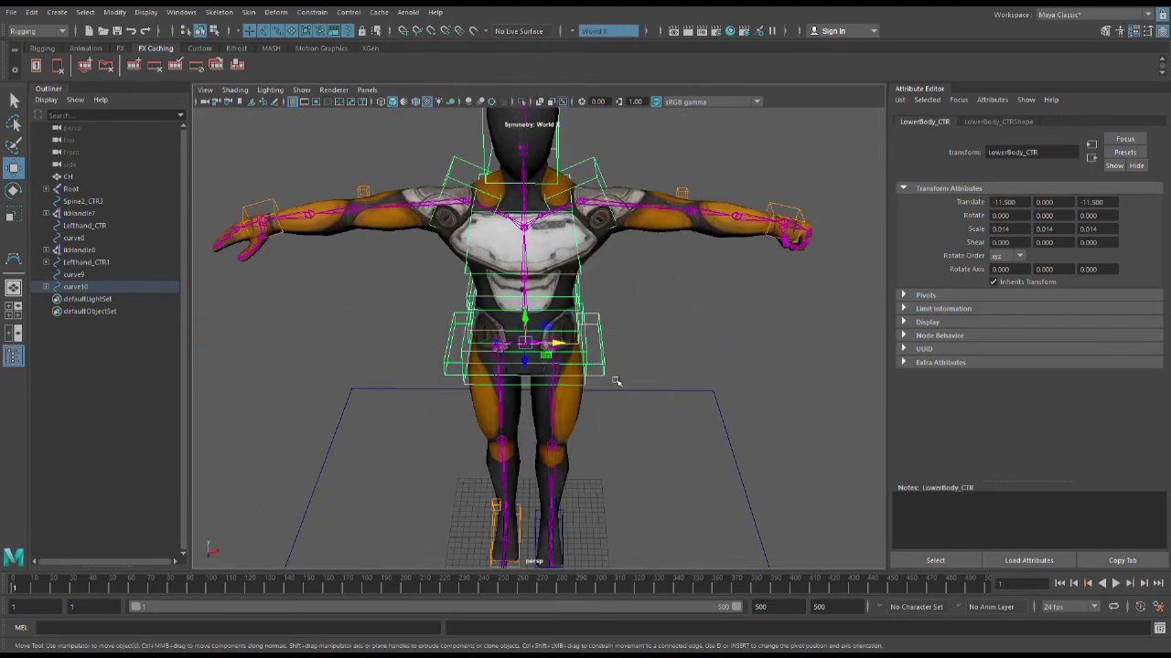
Examine LowerBody_CTR and the spine, head and arm controls relative to the joints it drives, and clear the selection.
left_click_drag(570, 358, 599, 459)
left_click(690, 325)
scroll(677, 290, "up", 3)
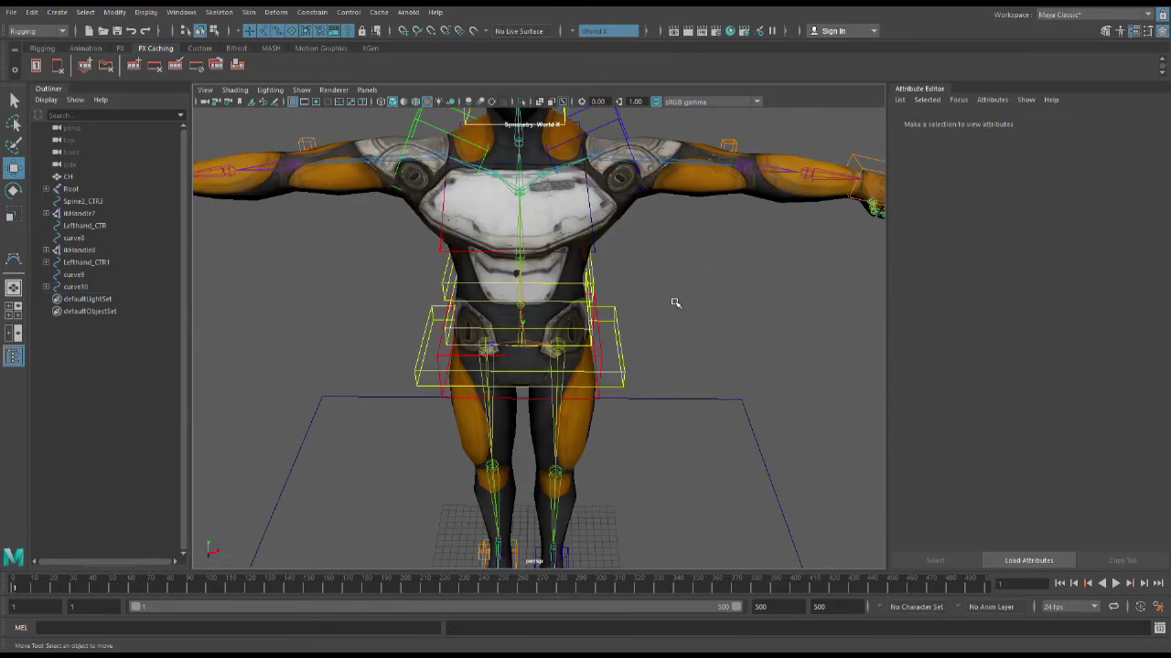
scroll(676, 304, "down", 4)
left_click_drag(707, 290, 675, 305, "alt")
scroll(622, 333, "up", 3)
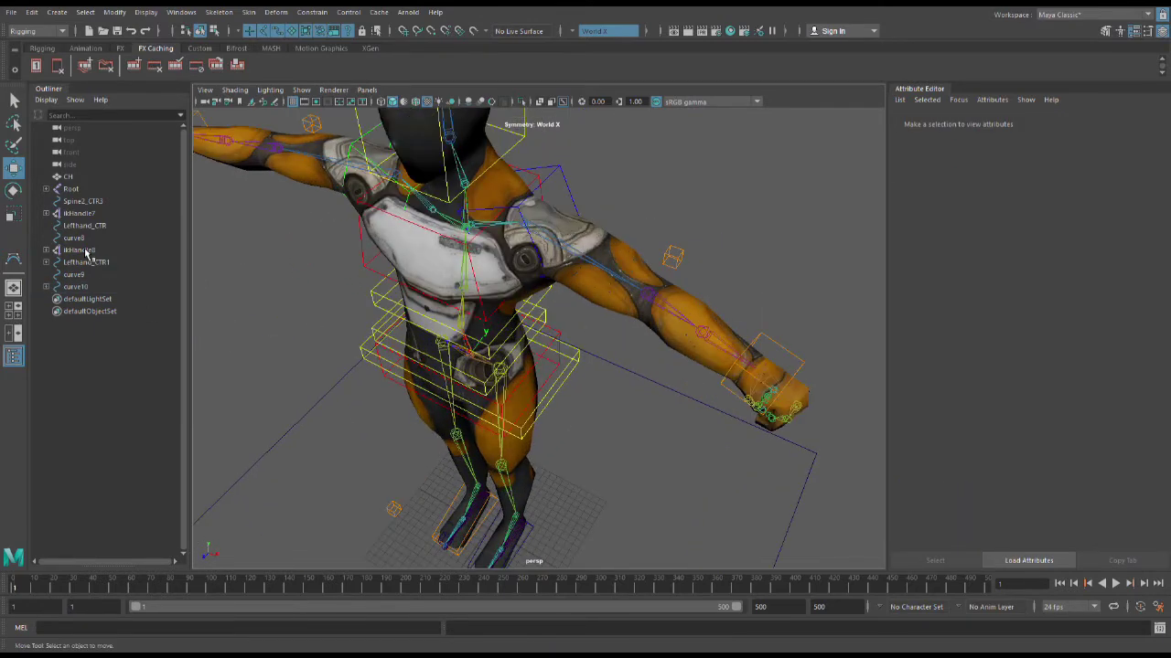
scroll(634, 353, "up", 2)
left_click(573, 344)
scroll(595, 344, "down", 4)
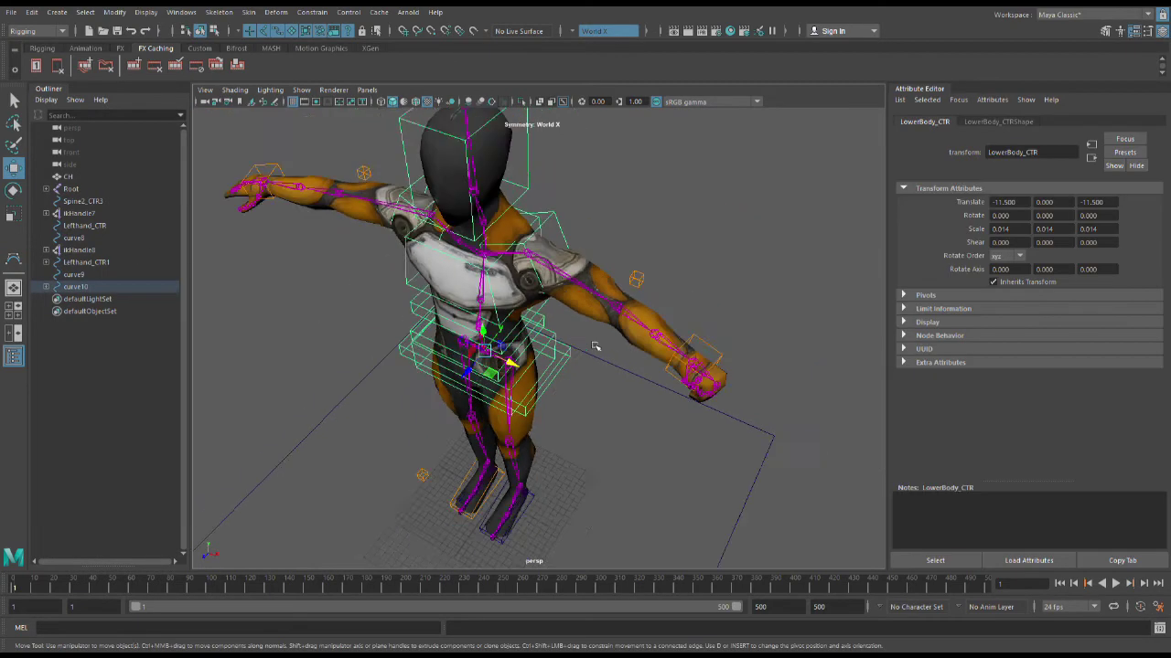
scroll(599, 346, "up", 3)
left_click(611, 349)
scroll(612, 357, "down", 3)
left_click_drag(612, 371, 633, 346, "alt")
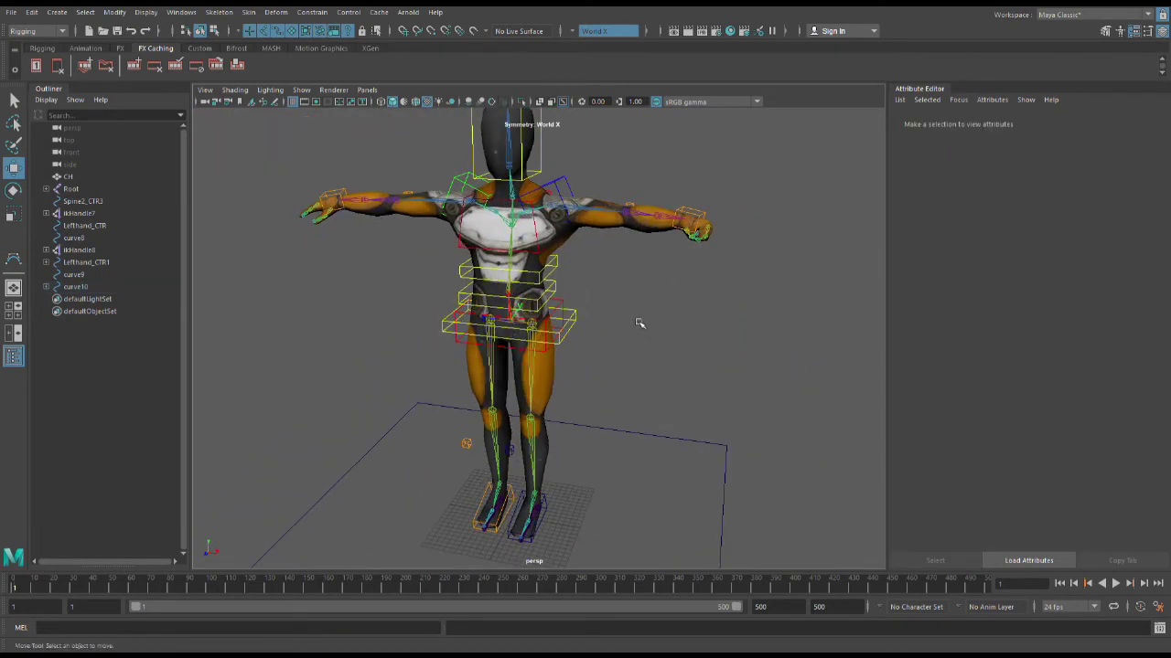
Select the left shoulder control curve7 and the hand control Lefthand_CTR to examine how they relate on the arm.
scroll(637, 324, "up", 5)
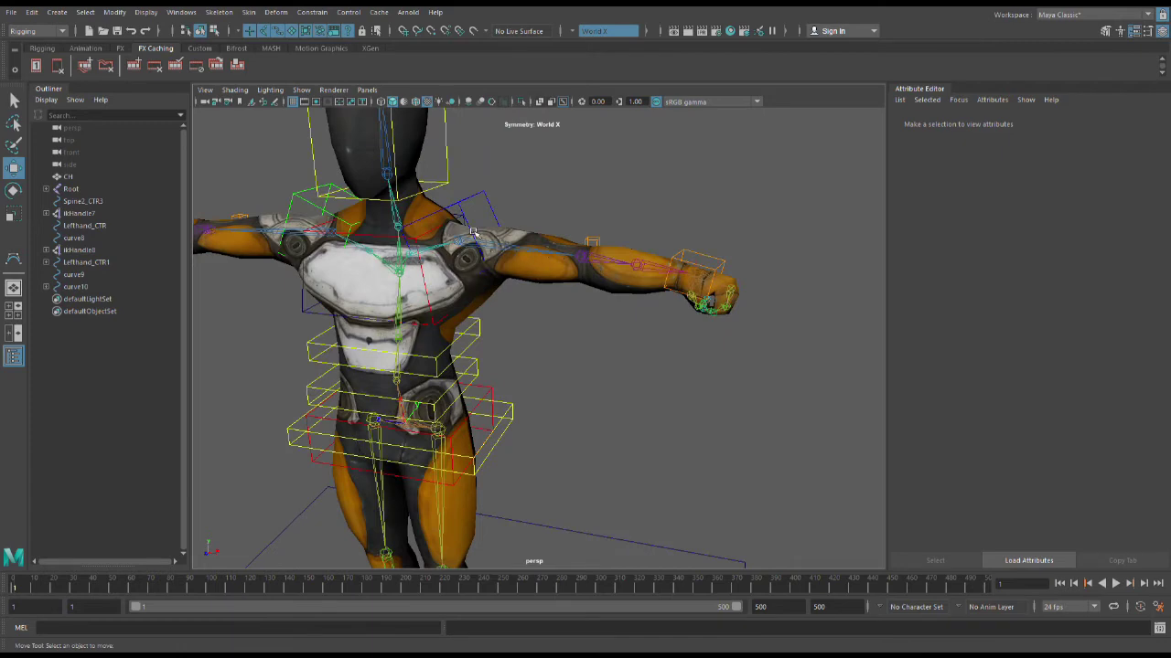
left_click(474, 234)
scroll(540, 272, "down", 3)
left_click(585, 346)
left_click_drag(536, 313, 553, 342, "alt")
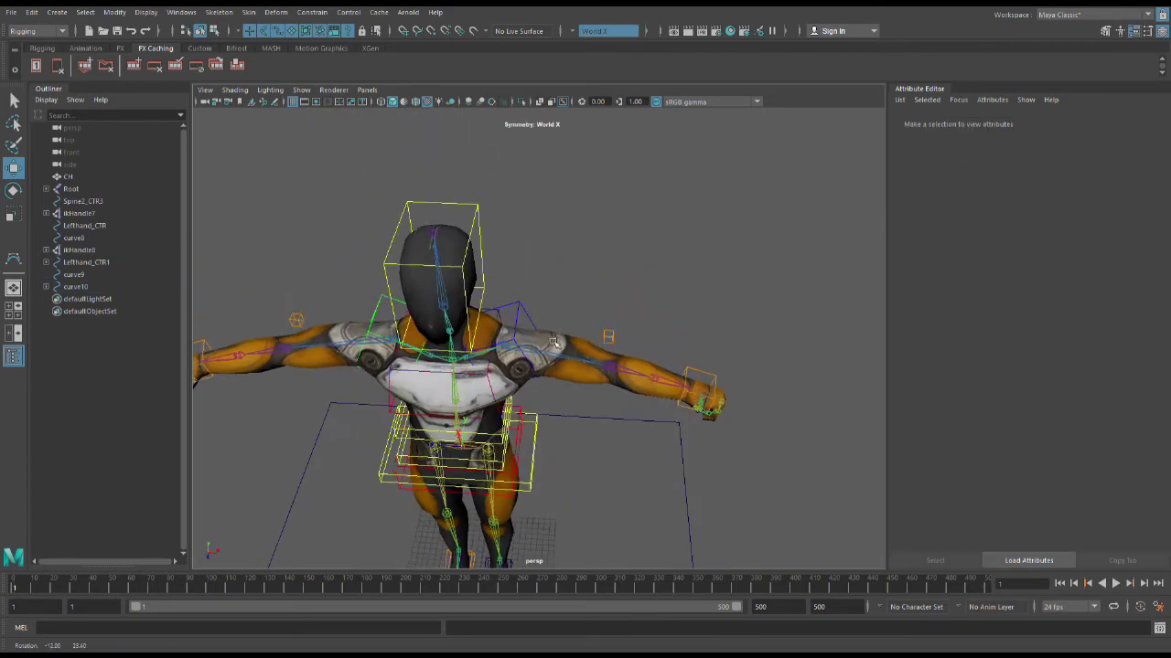
left_click(531, 317)
left_click_drag(658, 385, 732, 349, "alt")
left_click(729, 345)
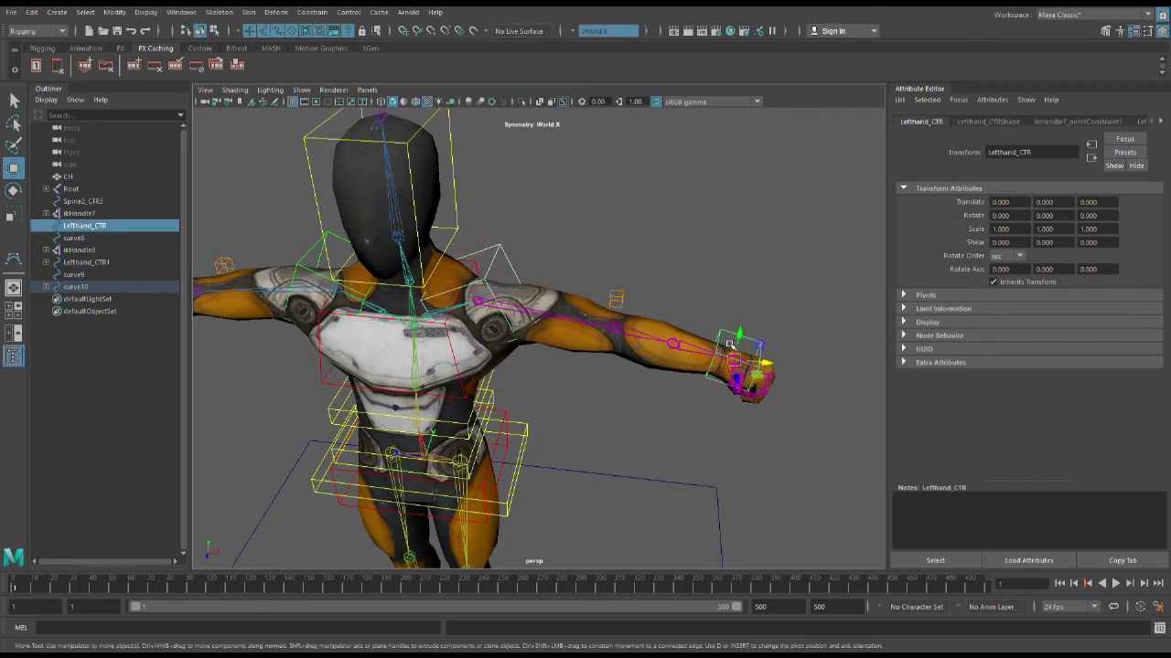
Parent the left shoulder control curve7 under the hand control Lefthand_CTR.
left_click(508, 262)
left_click(507, 261)
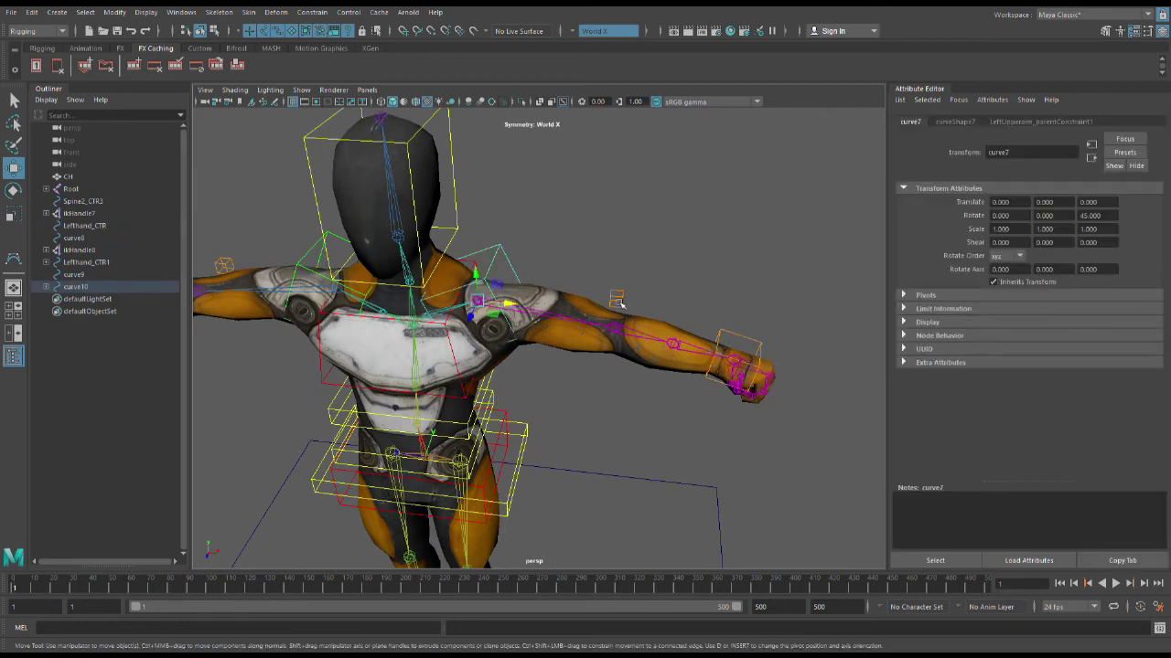
left_click(727, 346)
left_click(528, 274)
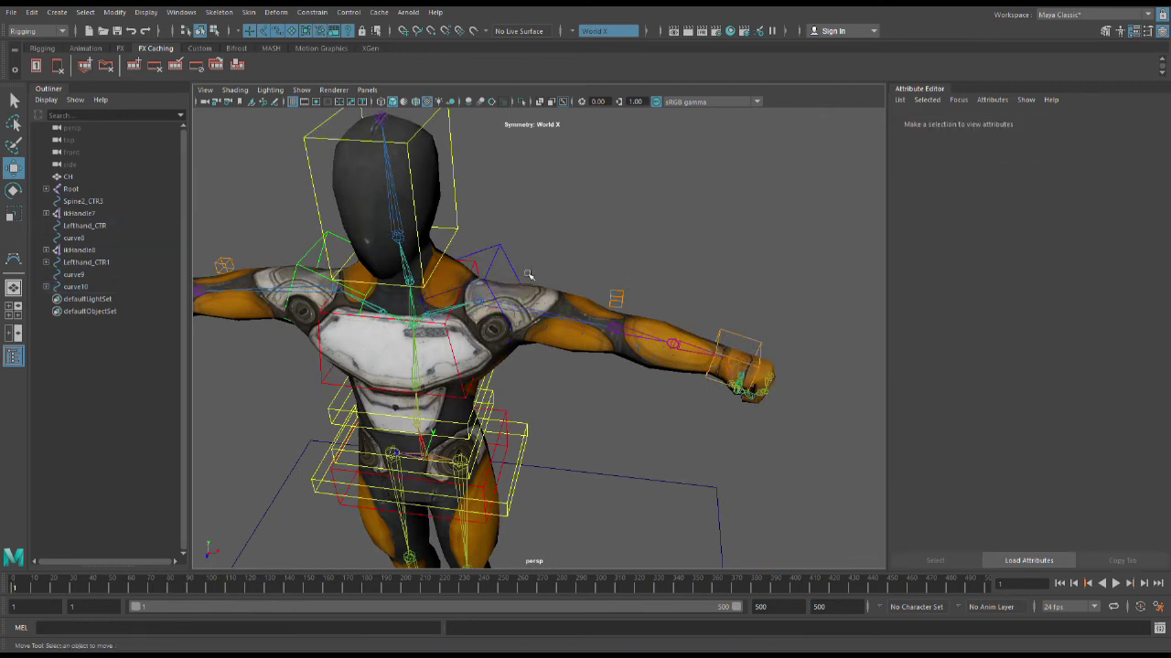
left_click(506, 265)
left_click(727, 348)
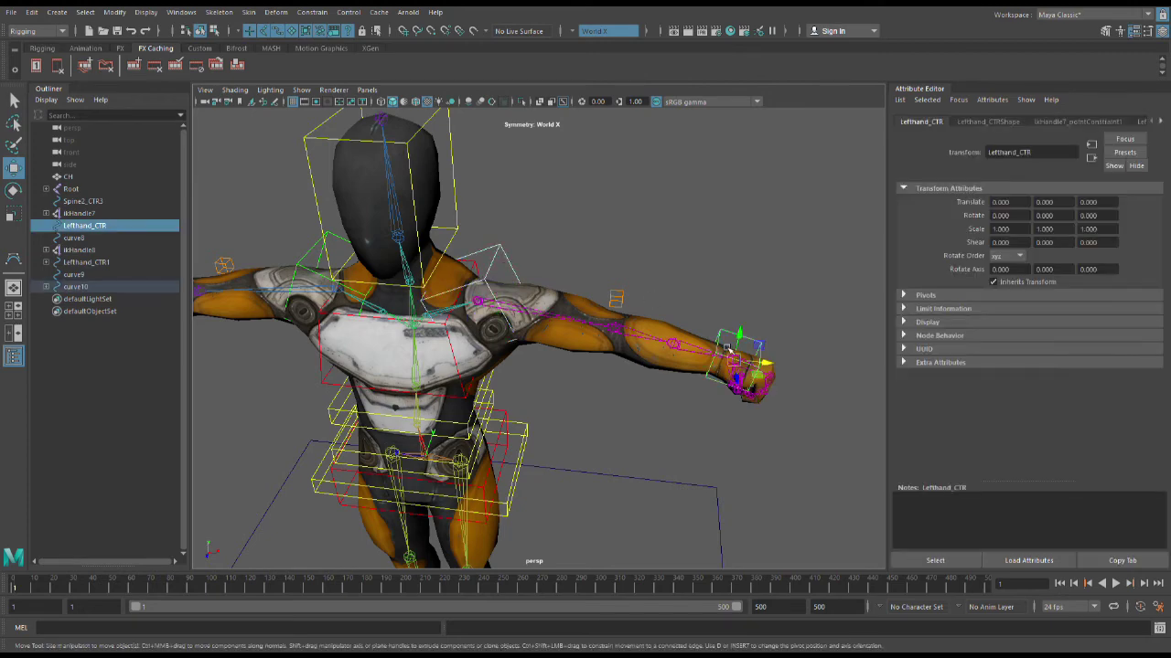
scroll(450, 323, "down", 3)
left_click_drag(450, 324, 547, 340, "alt")
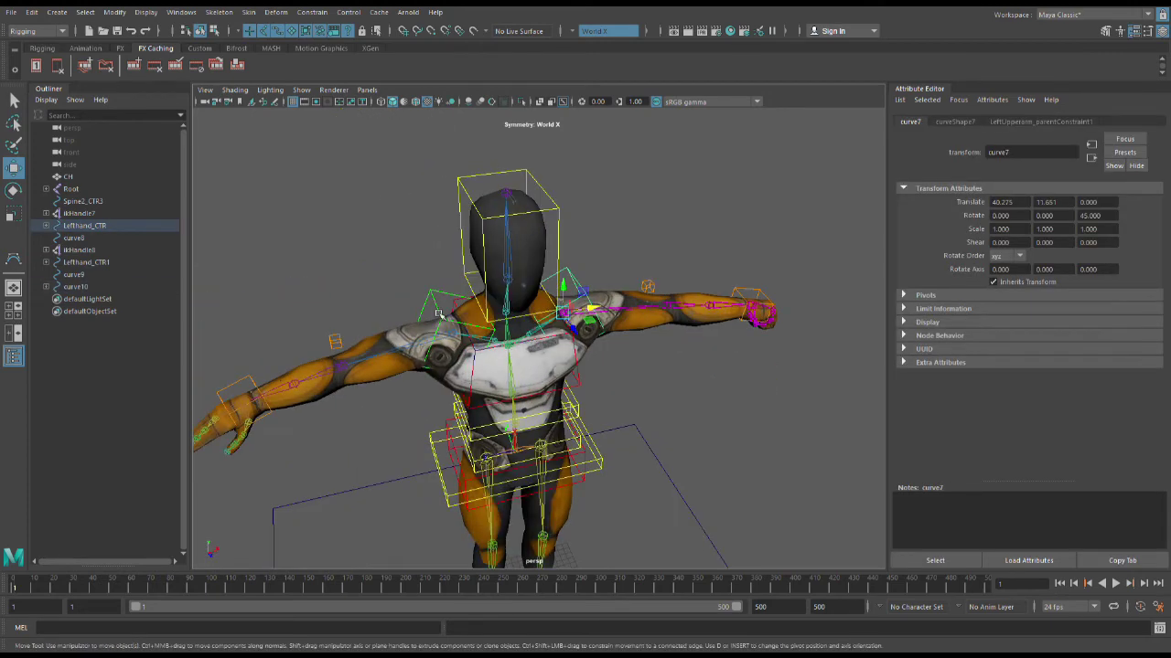
Parent the right shoulder control curve6 under the hand control Lefthand_CTR1 and clear the selection.
left_click(439, 312)
left_click(421, 317)
middle_click_drag(408, 329, 448, 309, "alt")
left_click_drag(448, 309, 329, 351, "alt")
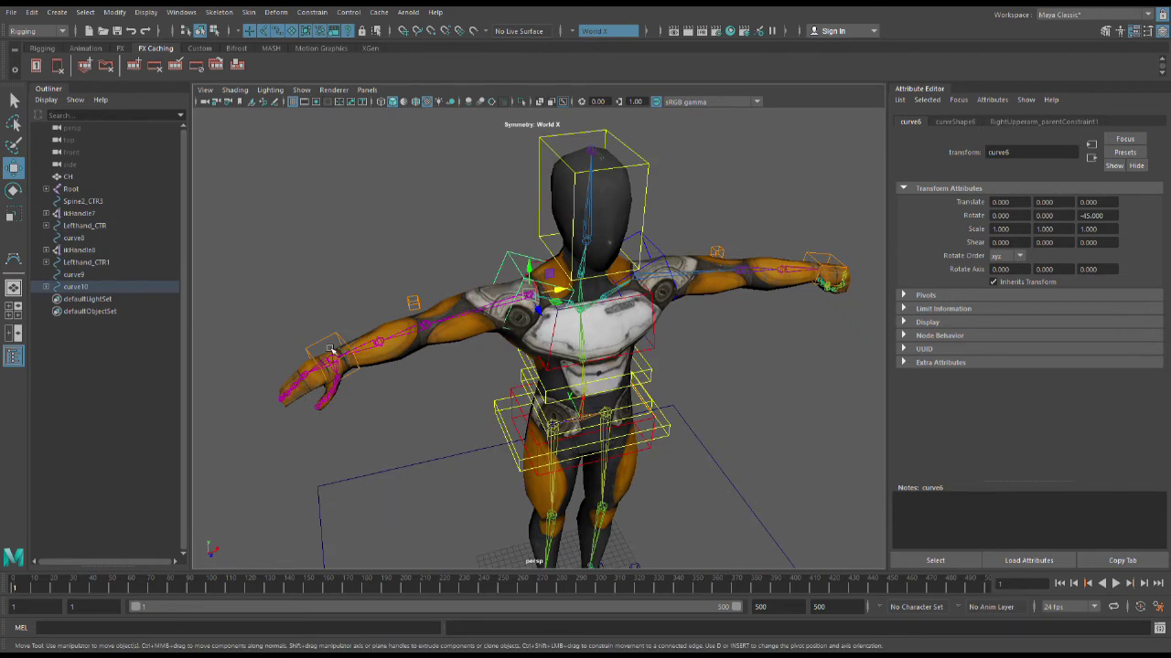
left_click(331, 349)
key("ctrl+z")
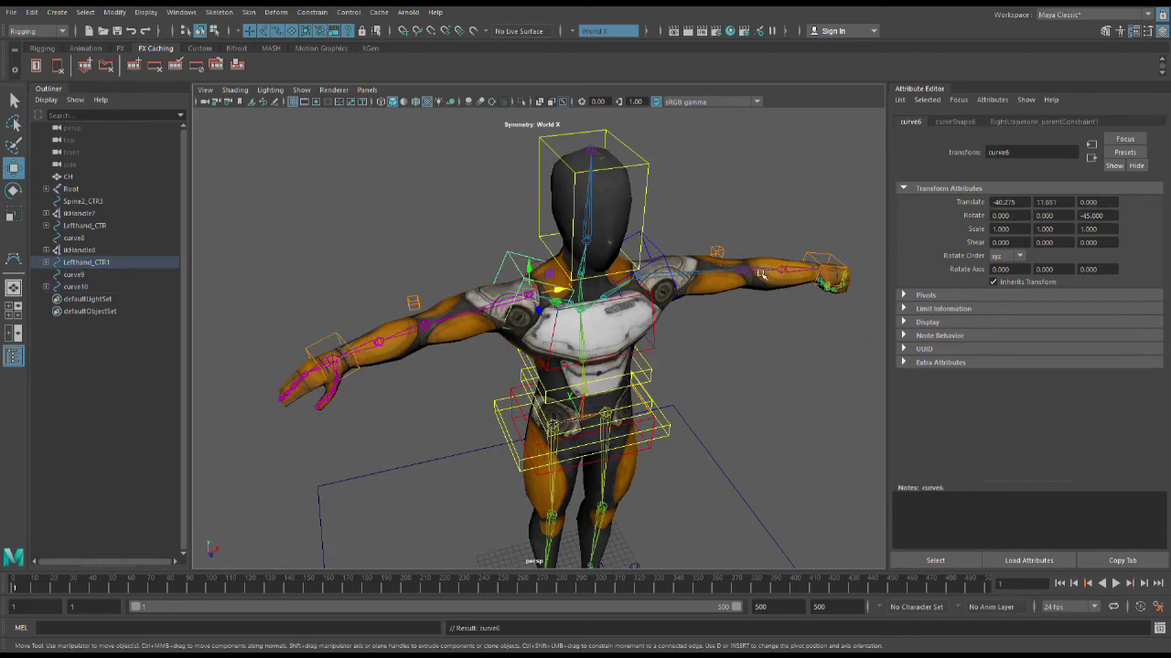
left_click_drag(761, 275, 688, 322, "alt")
left_click(625, 280)
left_click(689, 396)
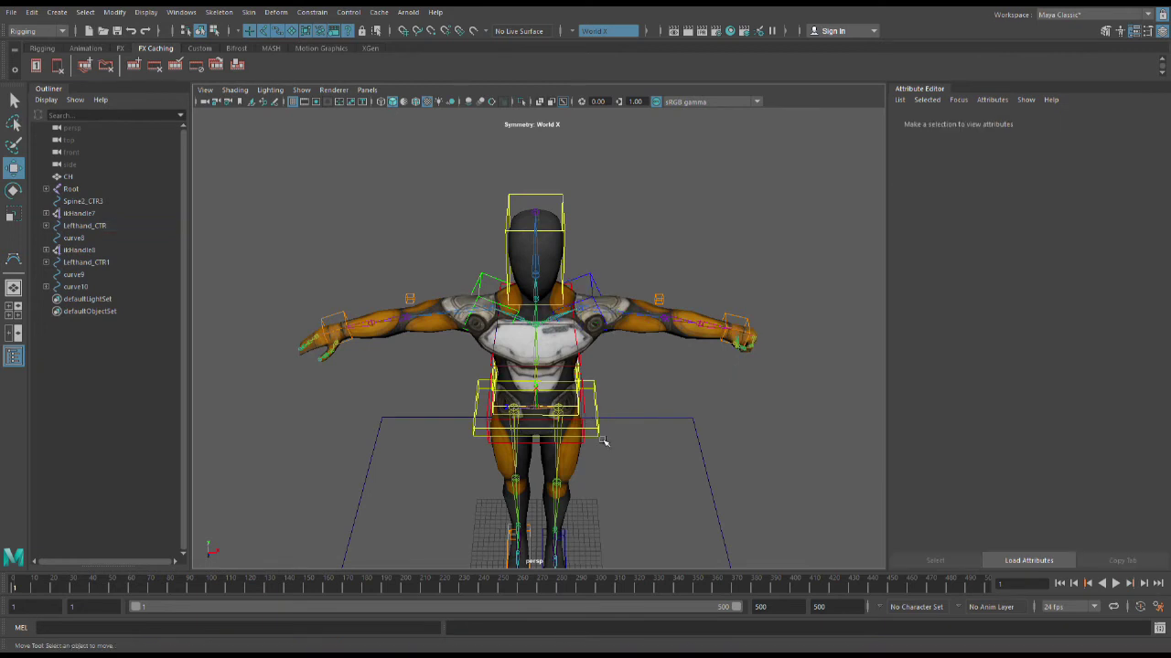
Select the master control curve10, move it to test how the rig follows, and undo the move.
left_click(604, 442)
scroll(645, 453, "down", 3)
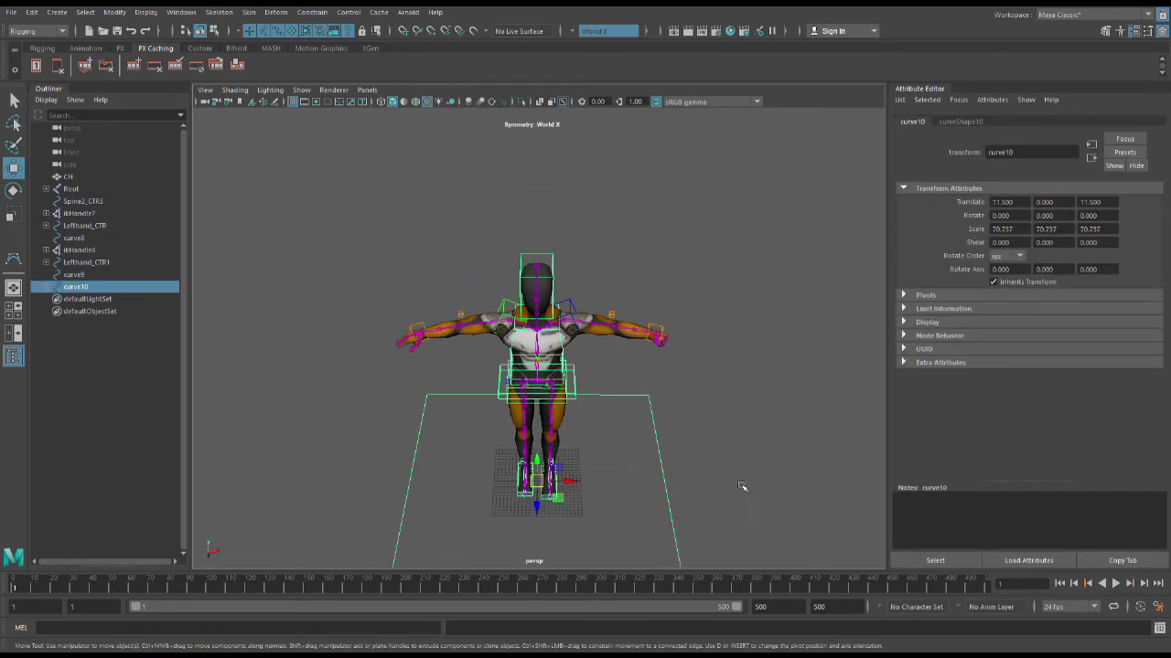
left_click(718, 487)
left_click(665, 487)
left_click_drag(571, 486, 426, 430)
key("ctrl+z")
scroll(744, 393, "up", 2)
scroll(743, 394, "up", 2)
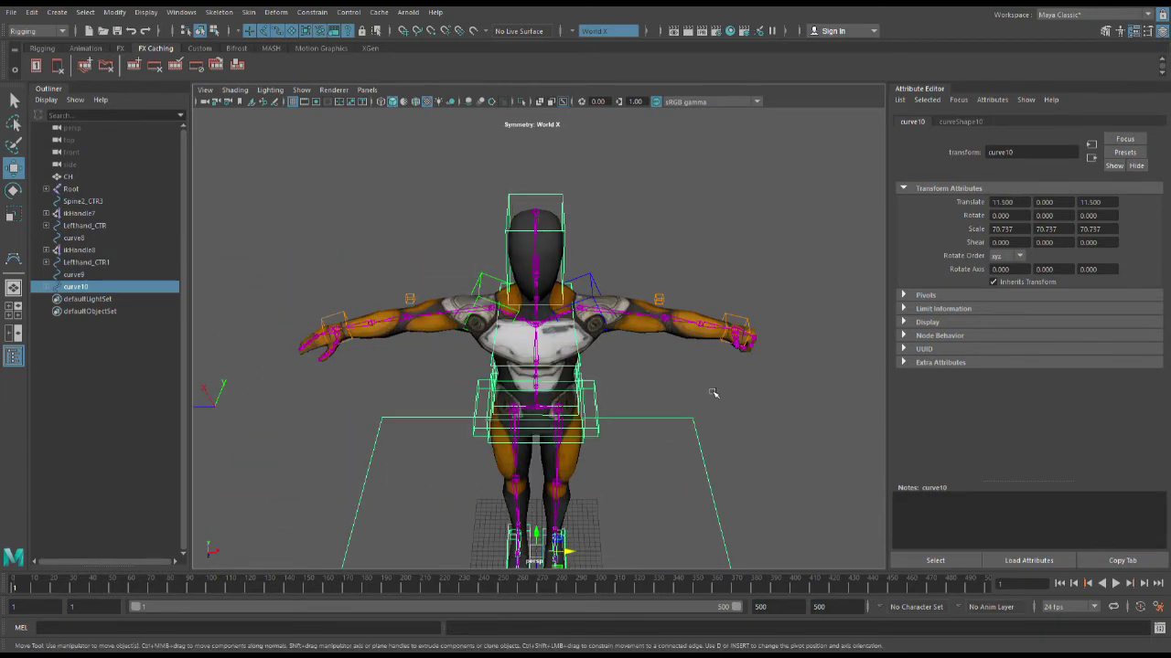
Undo the parenting of the shoulder controls curve6 and curve7 under the hand controls.
left_click(676, 404)
key("ctrl+z")
key("ctrl+z")
key("ctrl+z")
key("ctrl+z")
key("ctrl+z")
key("ctrl+z")
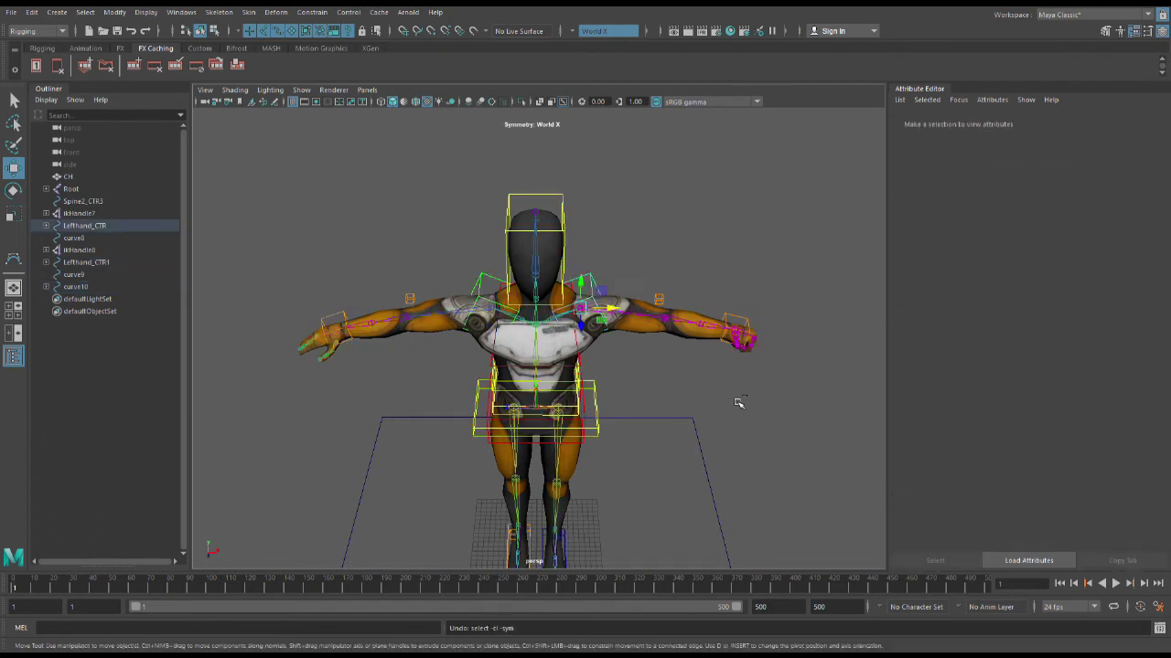
key("ctrl+z")
key("ctrl+z")
key("ctrl+z")
key("ctrl+z")
key("ctrl+z")
key("ctrl+z")
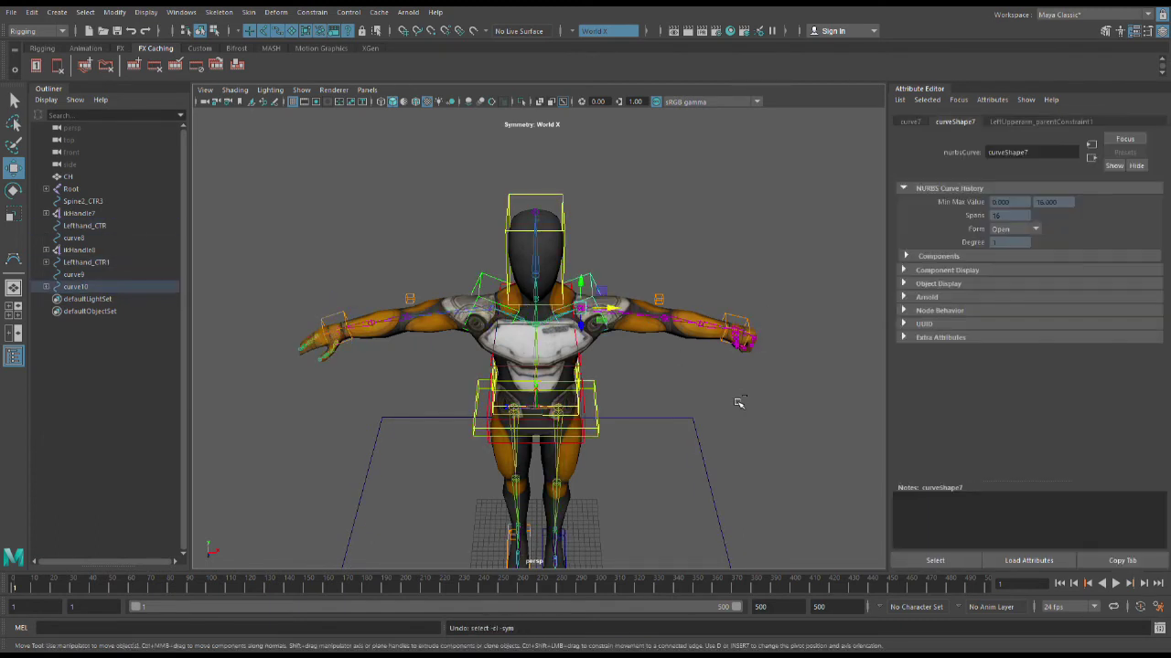
Undo the earlier parenting of the foot and knee controls curve2, curve3, curve4 and curve5 under curve10.
key("ctrl+z")
key("ctrl+z")
key("ctrl+z")
key("ctrl+z")
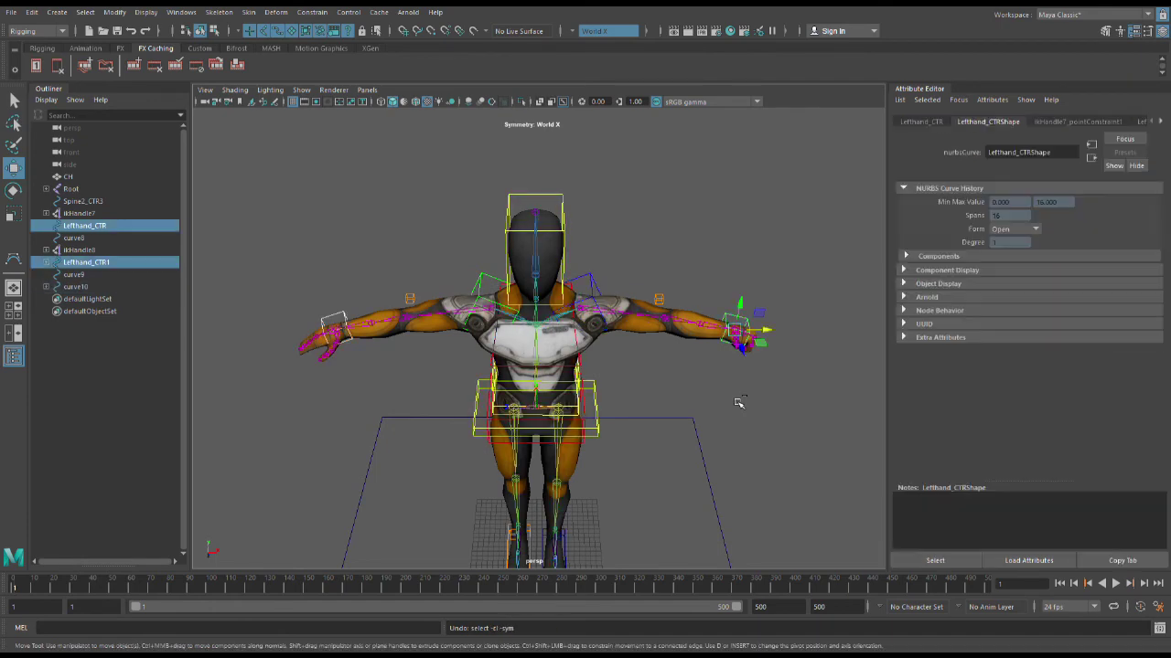
key("ctrl+z")
key("ctrl+z")
key("ctrl+z")
key("ctrl+z")
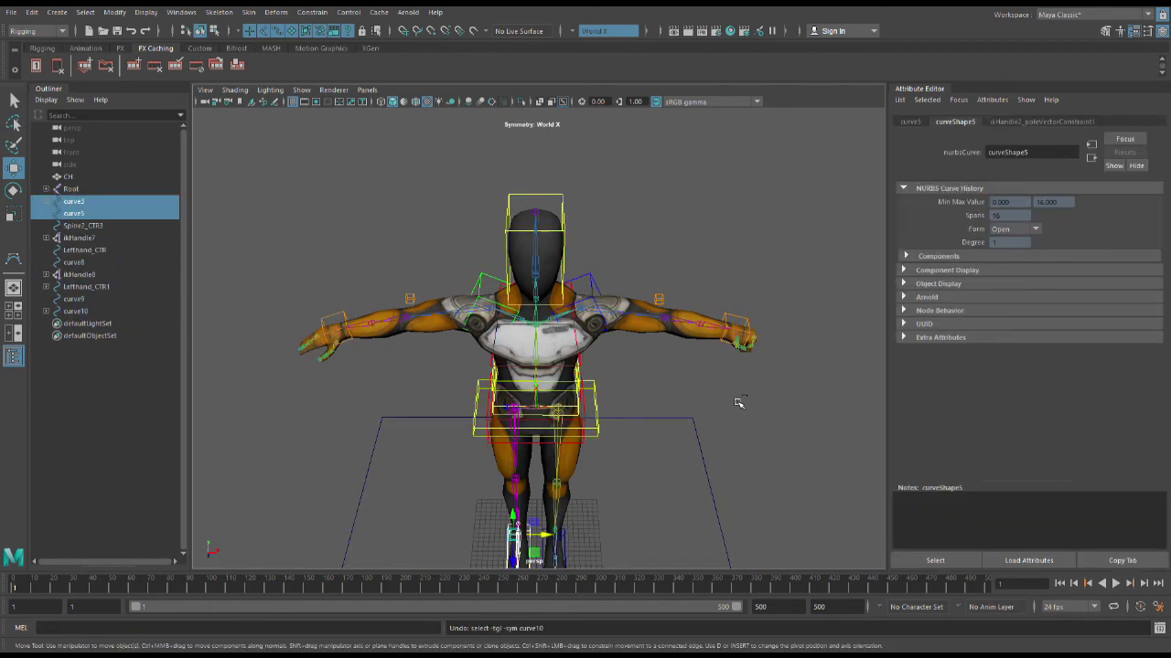
key("ctrl+z")
key("ctrl+z")
key("ctrl+z")
key("ctrl+z")
key("ctrl+z")
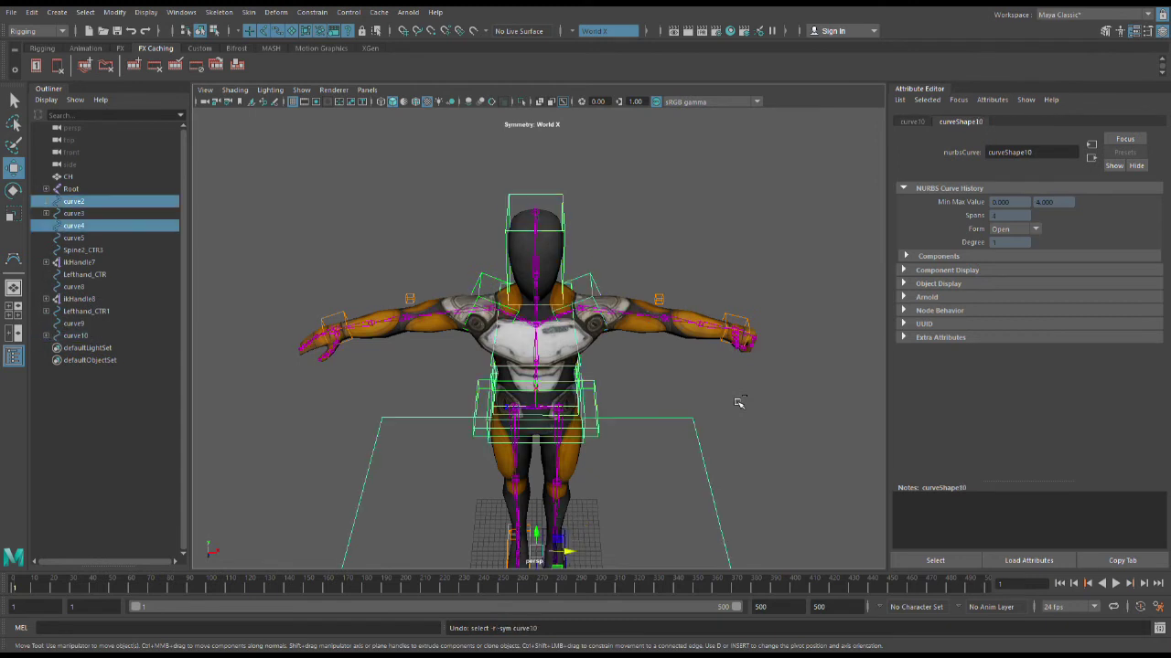
key("ctrl+z")
key("ctrl+z")
Select curve10, move it along the X axis to test which controls follow, and undo the move.
scroll(739, 404, "down", 3)
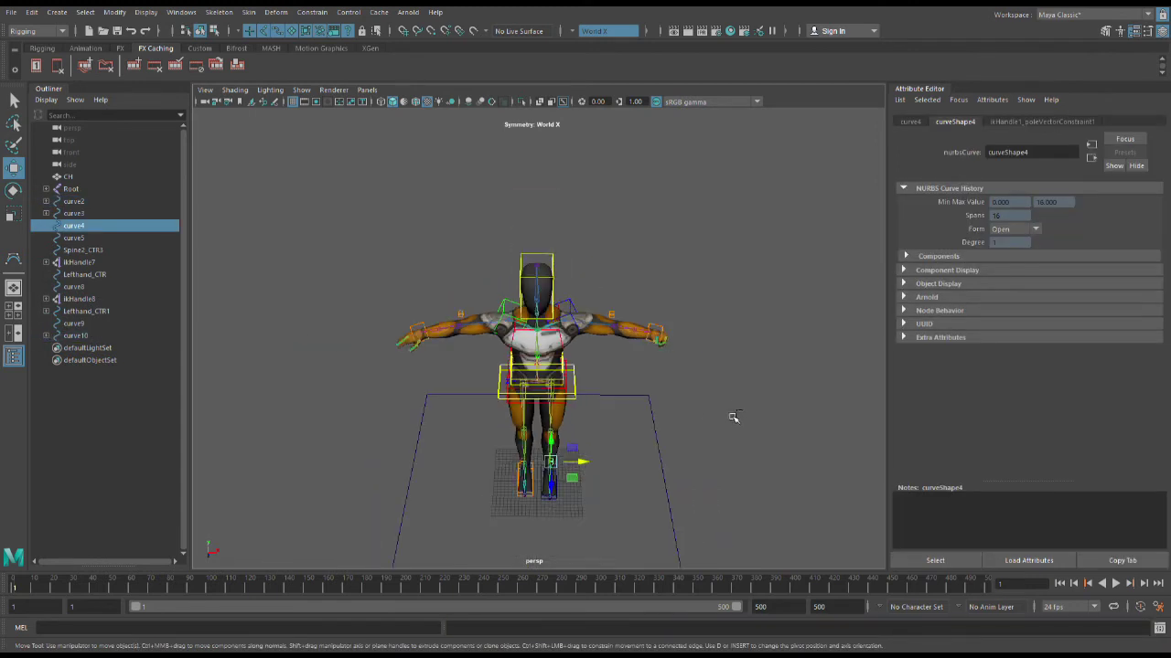
scroll(681, 437, "up", 1)
left_click(684, 437)
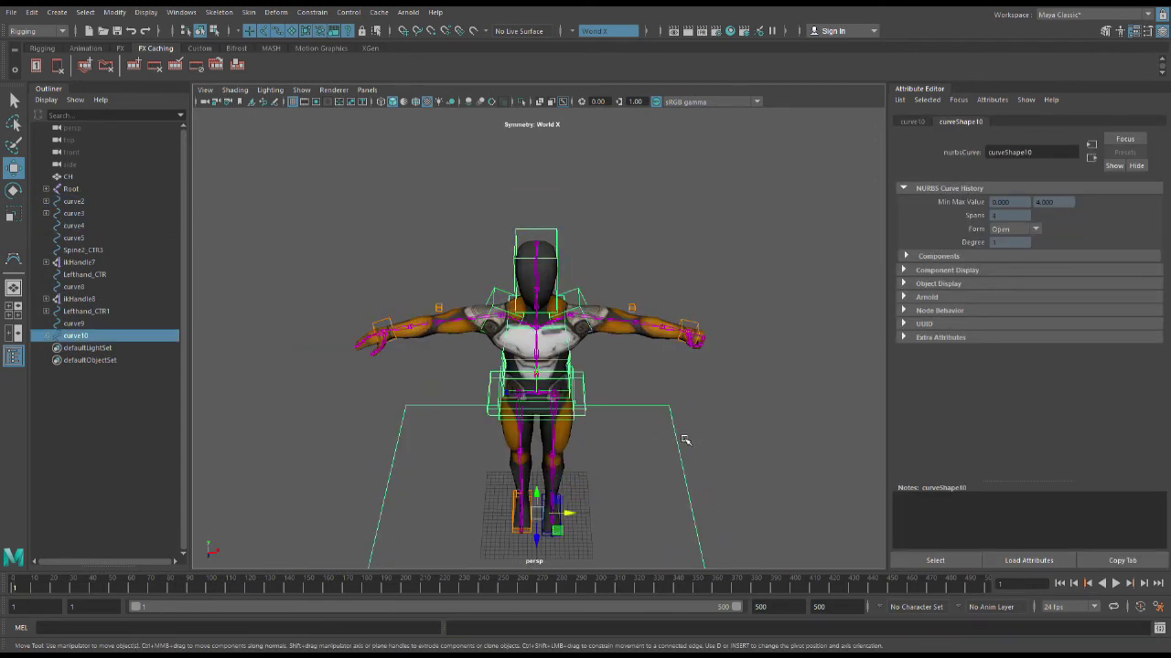
scroll(684, 438, "up", 2)
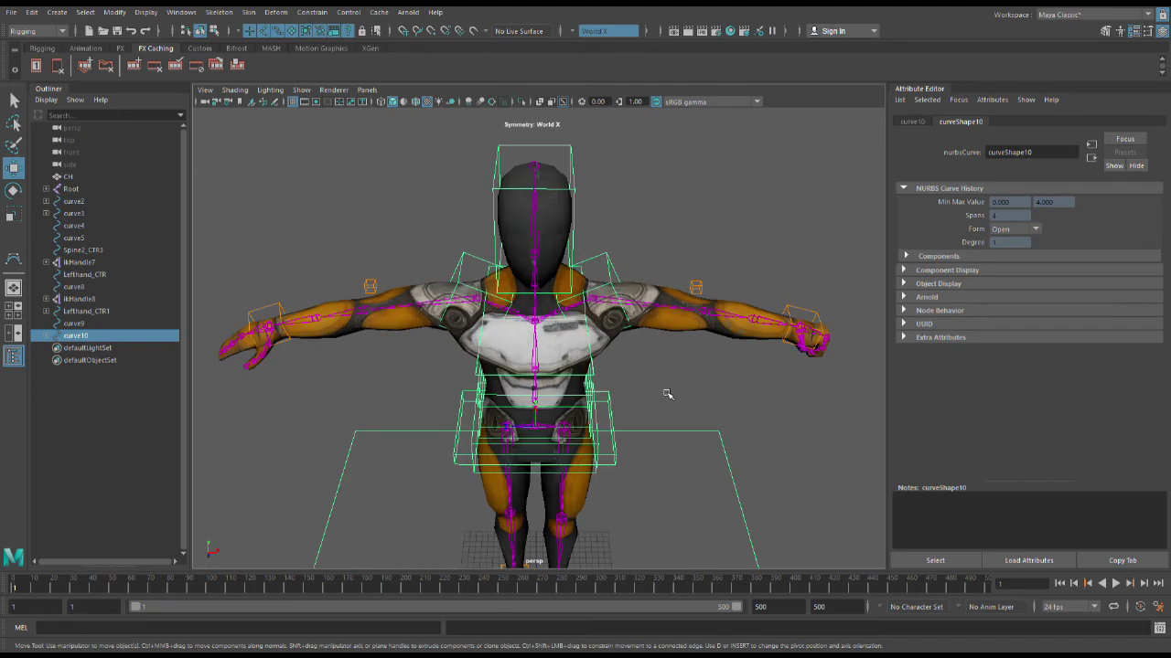
left_click(739, 401)
middle_click_drag(752, 399, 649, 378, "alt")
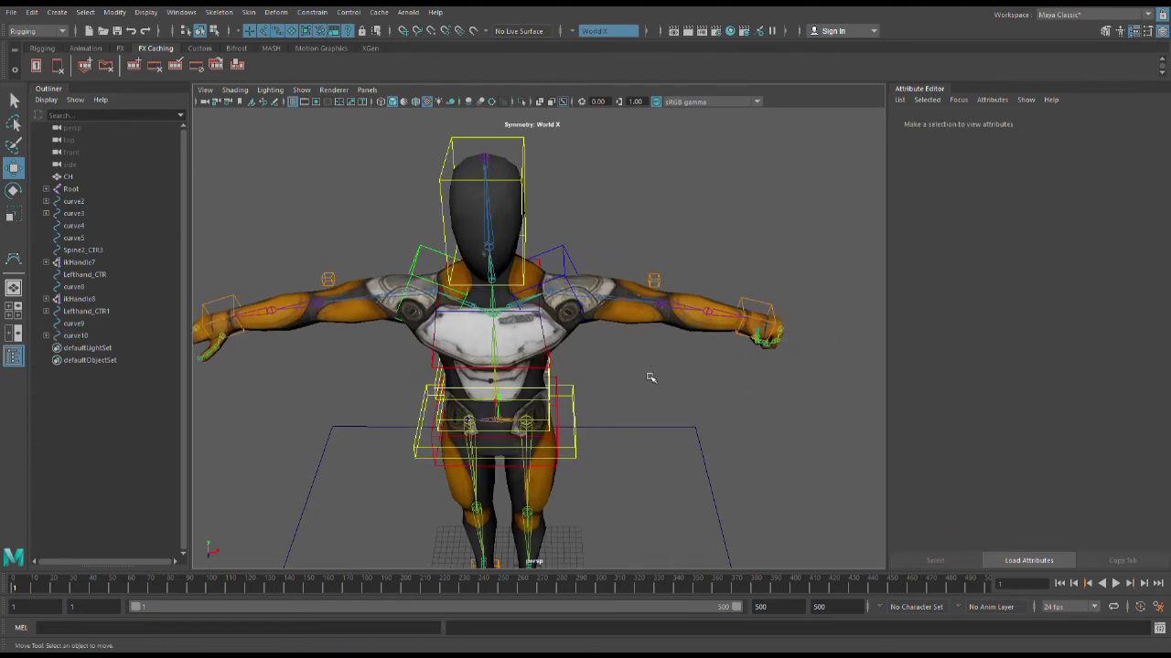
left_click(667, 434)
scroll(586, 436, "down", 4)
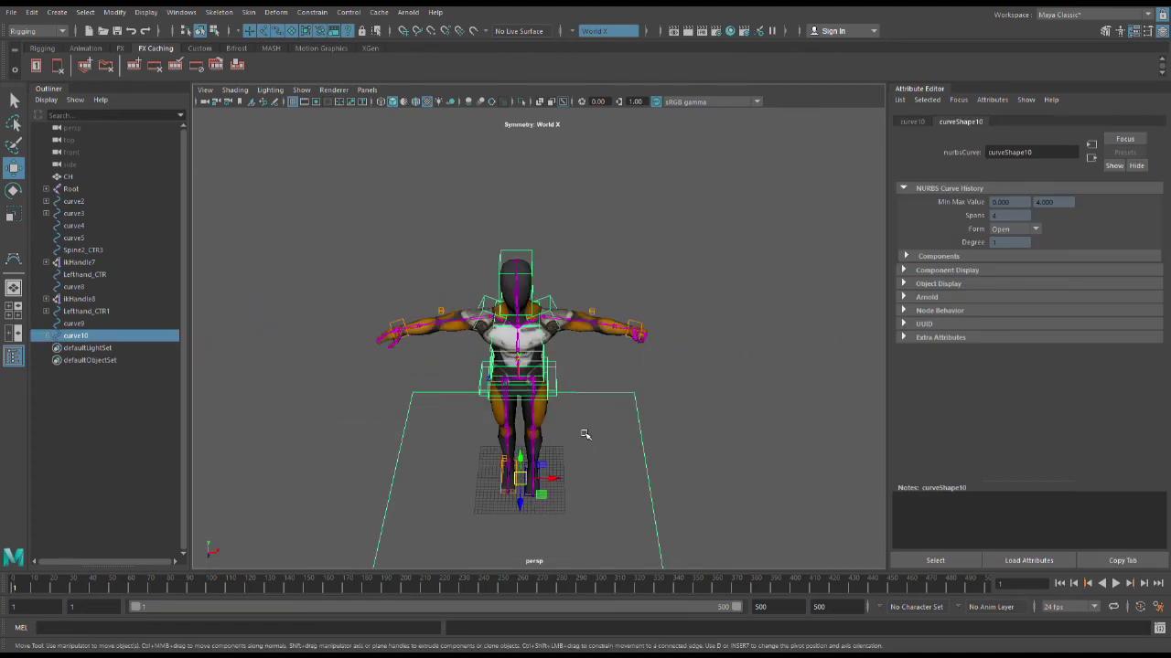
left_click_drag(562, 493, 863, 491)
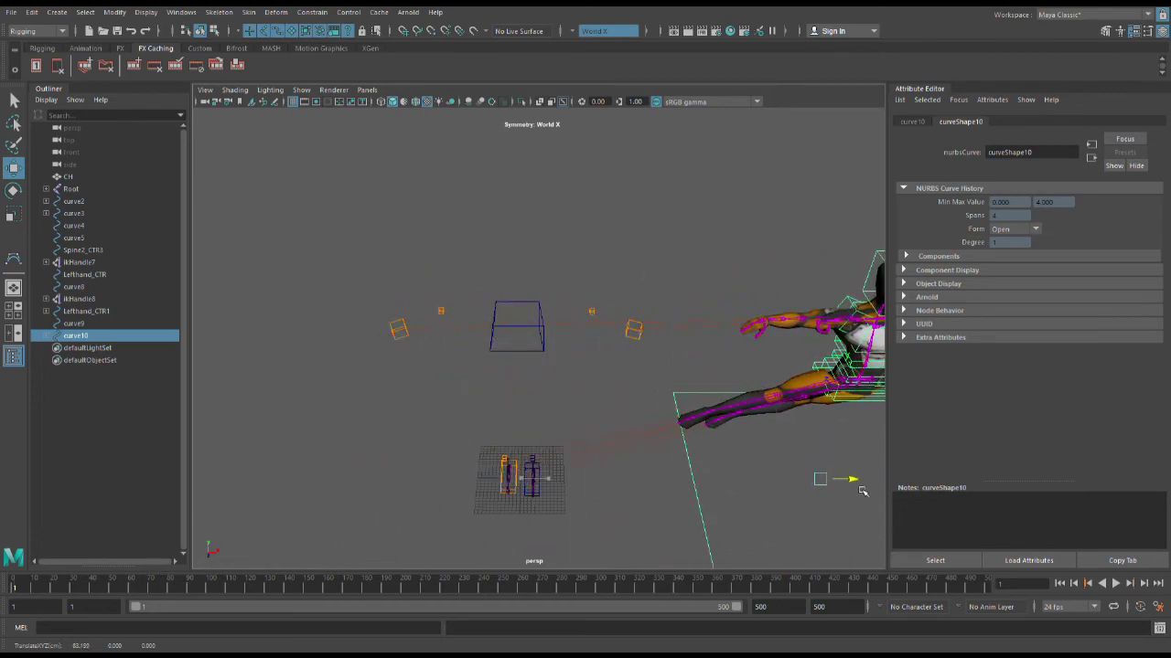
key("ctrl+z")
Select the left foot control curve2, examine it in relation to the knee controls and the square master control, and clear the selection.
scroll(771, 410, "up", 6)
scroll(766, 419, "down", 3)
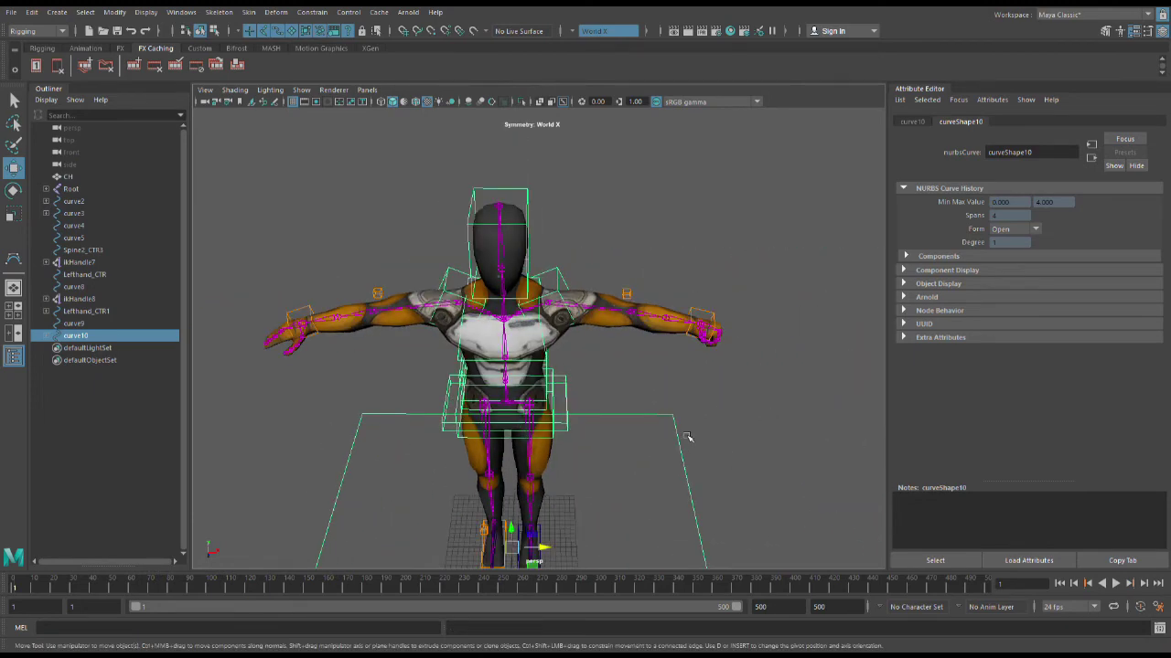
middle_click_drag(619, 549, 658, 376, "alt")
right_click_drag(659, 377, 703, 423, "alt")
left_click(703, 443)
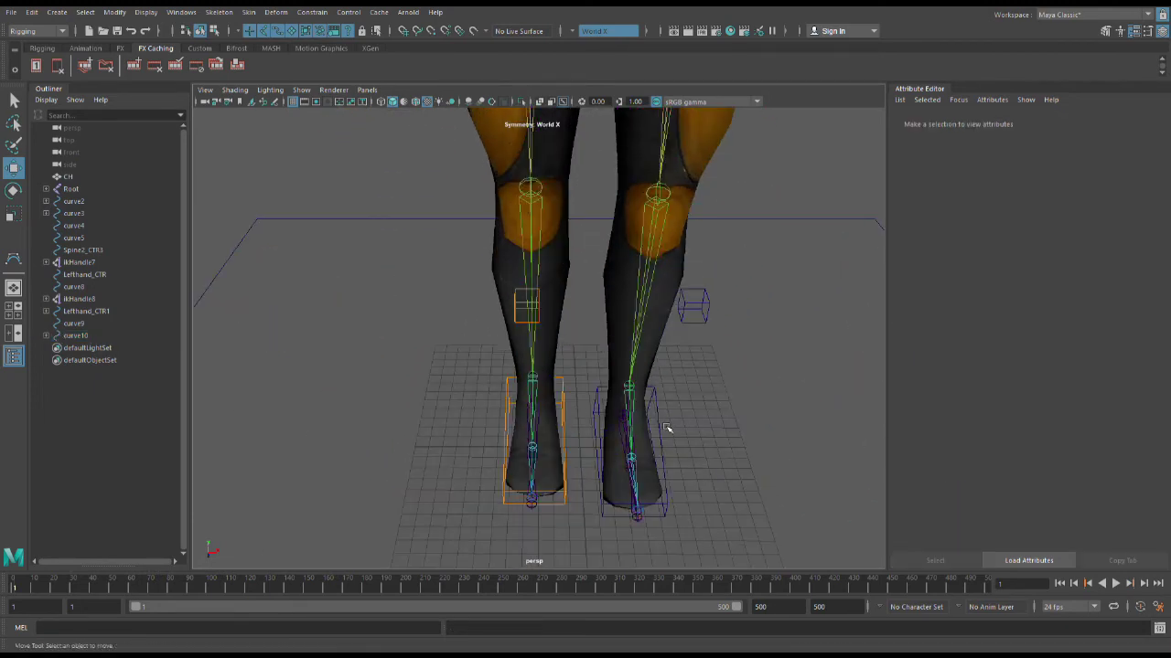
left_click(662, 430)
scroll(714, 473, "down", 3)
left_click_drag(724, 481, 695, 525, "alt")
scroll(721, 441, "down", 3)
right_click_drag(696, 525, 675, 441, "alt")
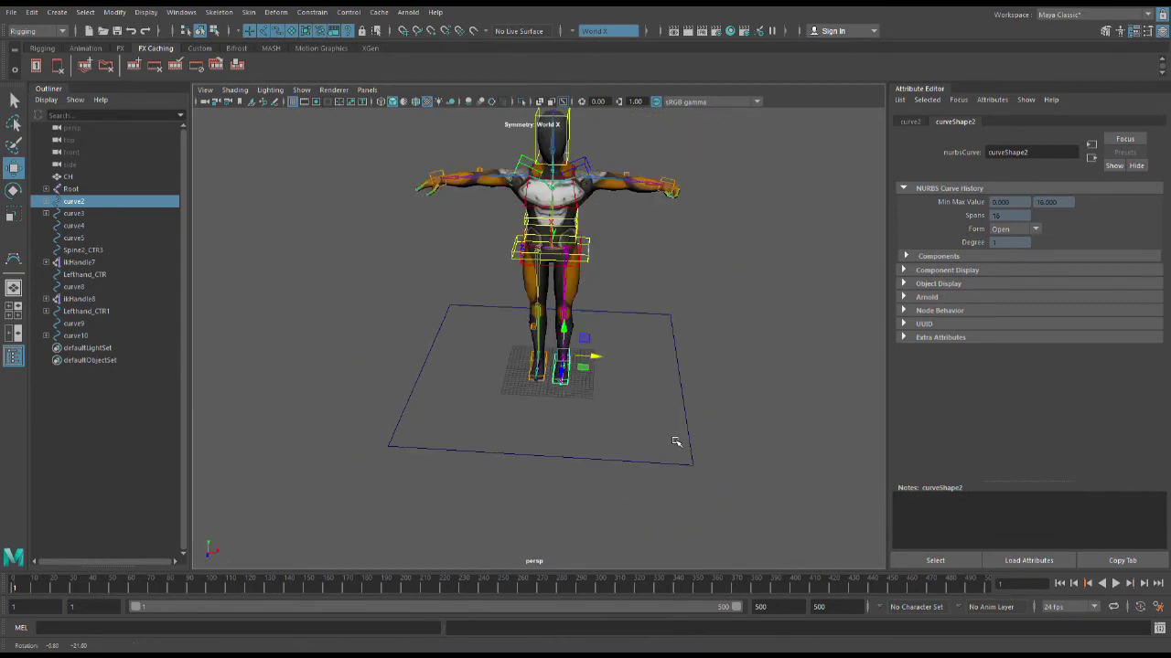
scroll(673, 437, "up", 5)
left_click(671, 426)
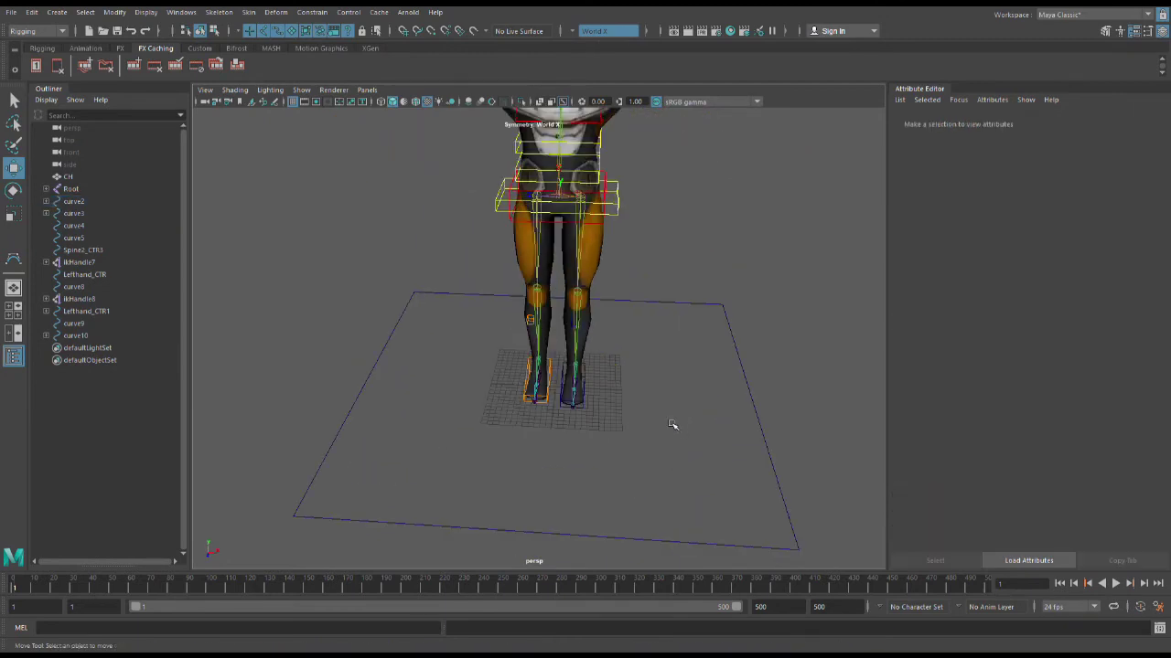
Parent the left foot control curve2 and knee control curve4 under the master control curve10.
left_click(607, 403)
left_click_drag(646, 403, 703, 414, "alt")
left_click_drag(604, 342, 592, 309, "alt")
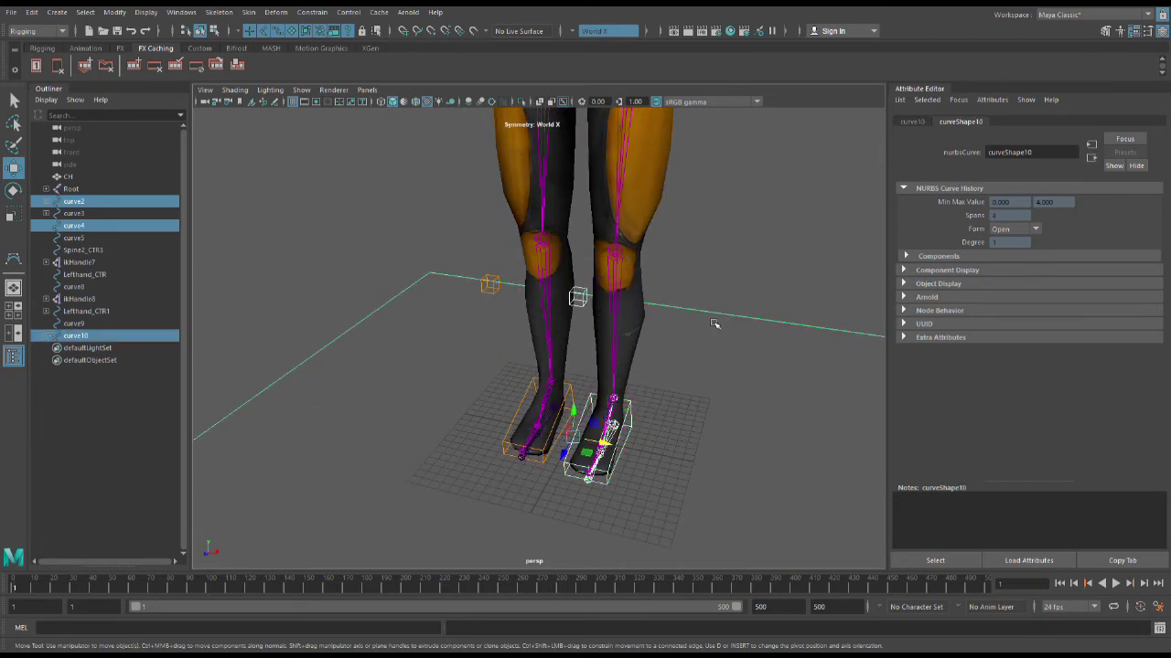
key("Delete")
Parent the right foot control curve3 and knee control curve5 under curve10, and clear the selection.
left_click(514, 451)
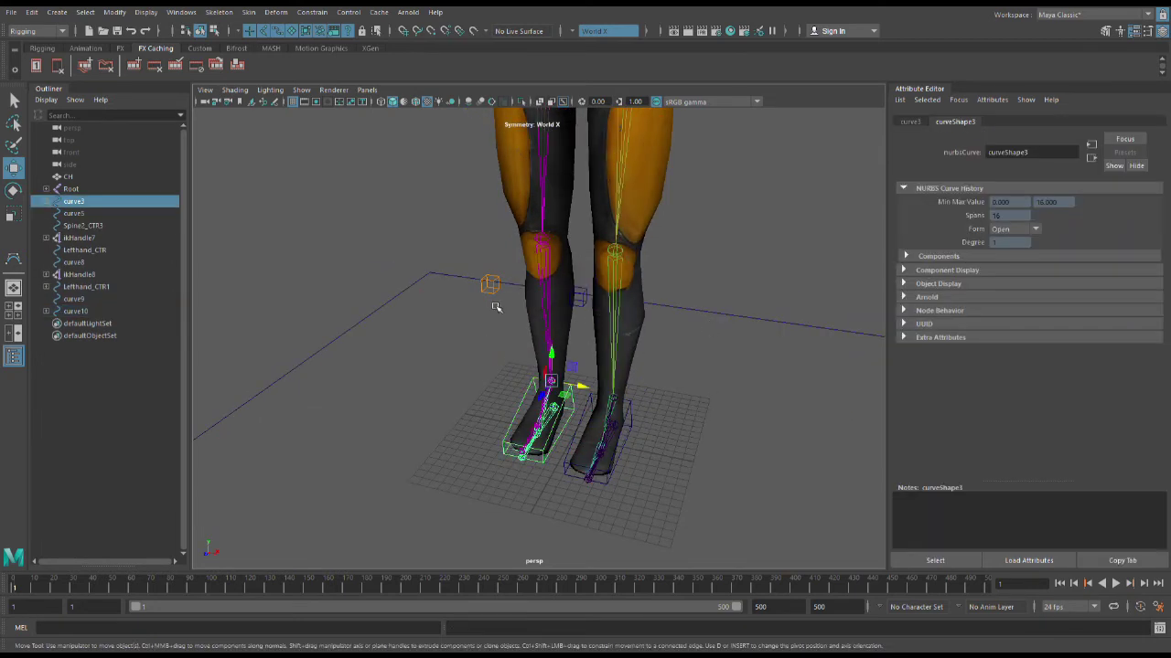
left_click(366, 333, "shift")
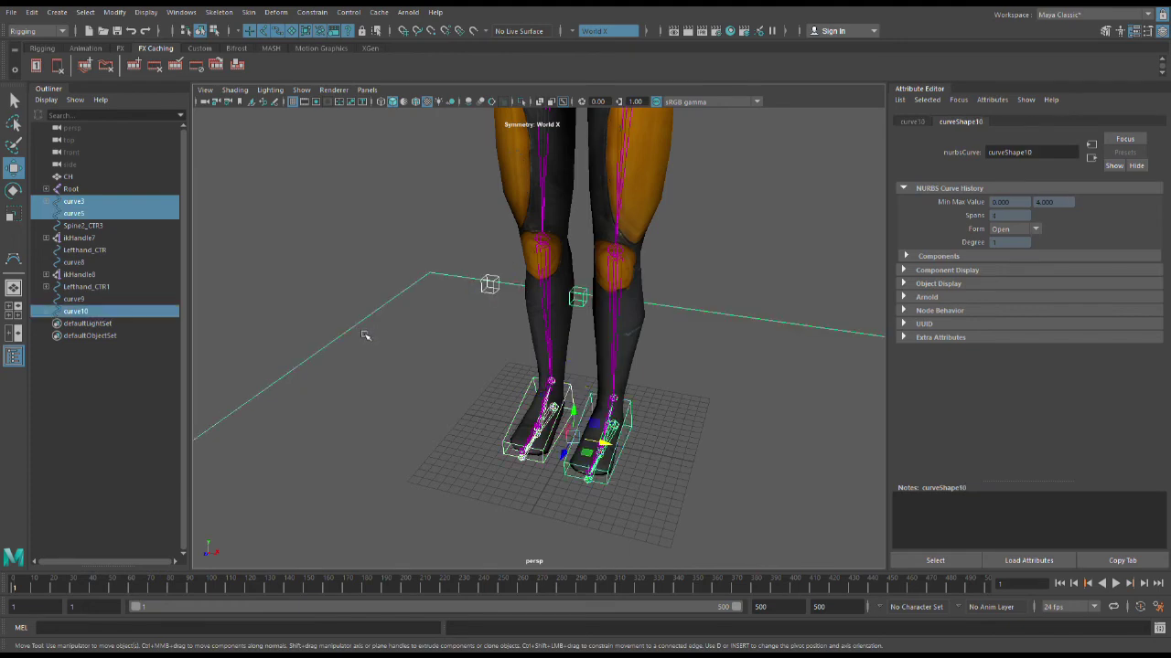
key("p")
scroll(605, 394, "down", 5)
left_click(665, 391)
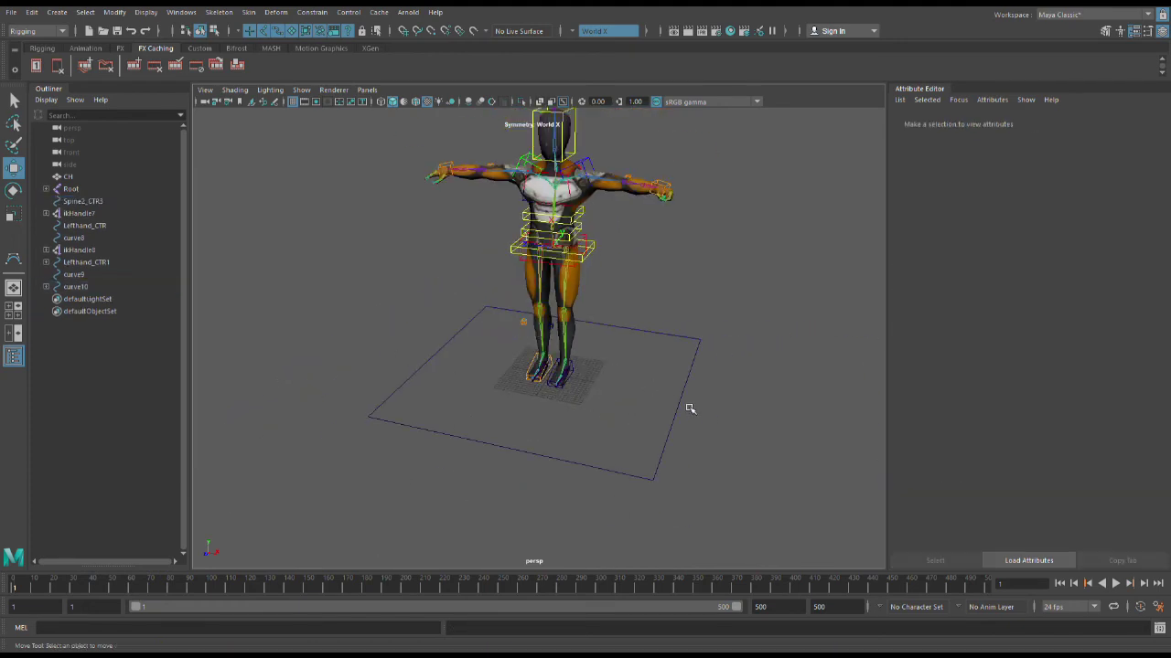
Try moving the master control curve10 along the X axis, undo the move, and clear the selection.
left_click(690, 408)
left_click_drag(580, 392, 483, 366)
key("ctrl+z")
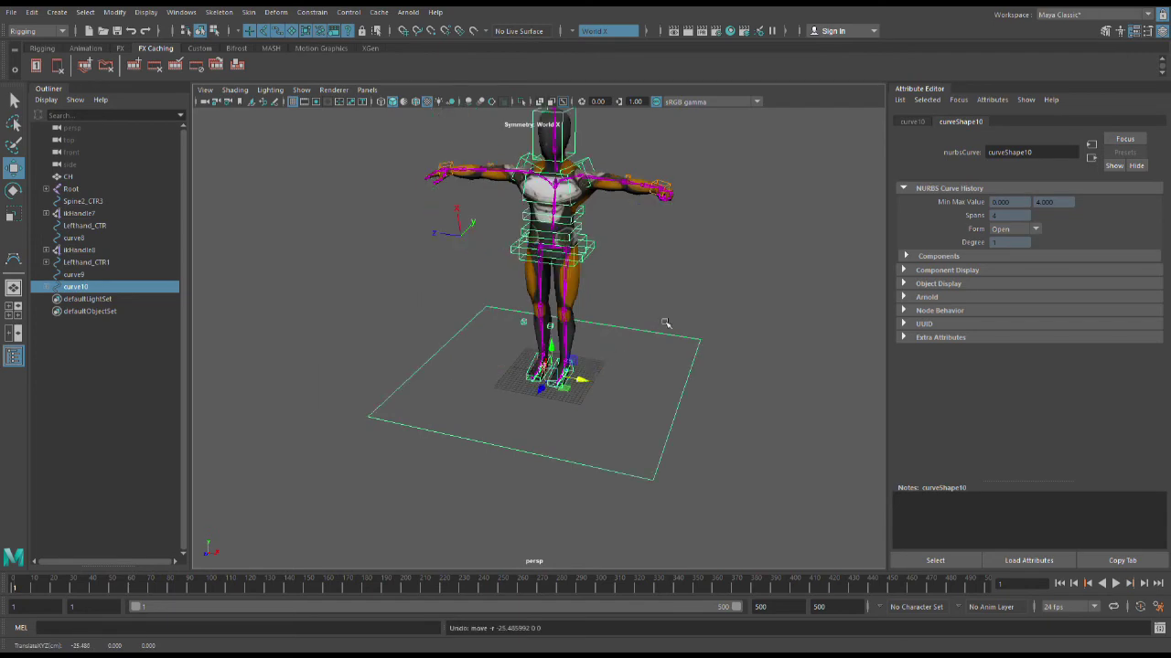
middle_click_drag(665, 322, 666, 374, "alt")
scroll(666, 374, "up", 5)
left_click(702, 409)
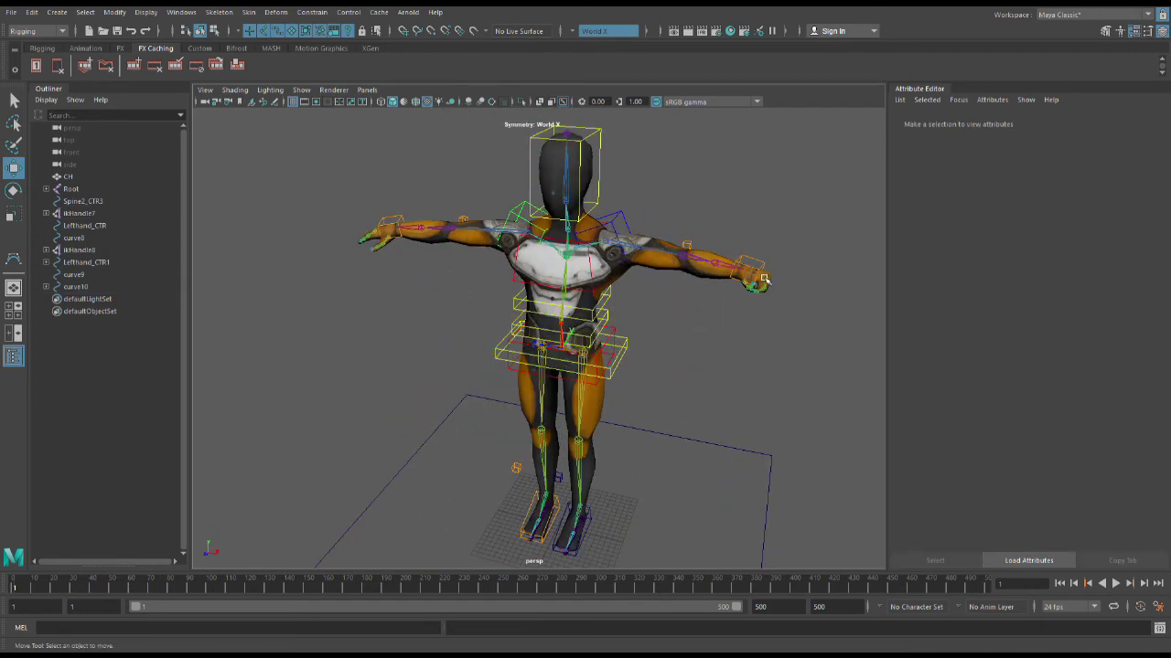
Parent the left hand control Lefthand_CTR and left elbow control curve8 under the master control curve10, and clear the selection.
left_click(764, 279)
left_click(793, 449)
scroll(704, 359, "up", 4)
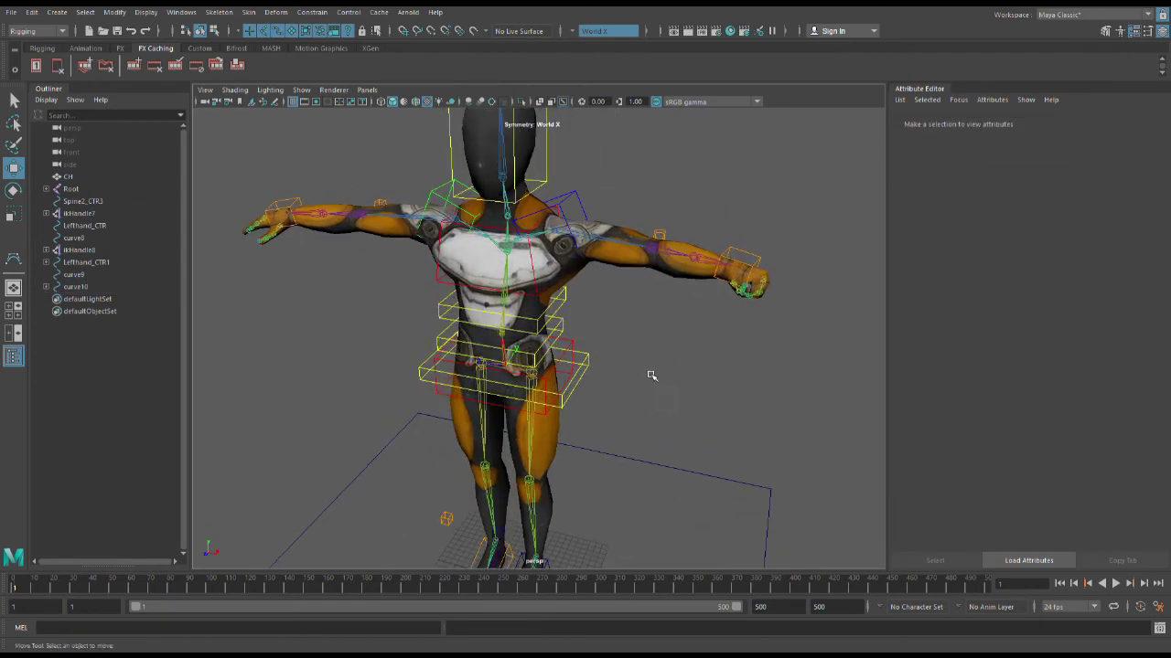
scroll(745, 267, "up", 3)
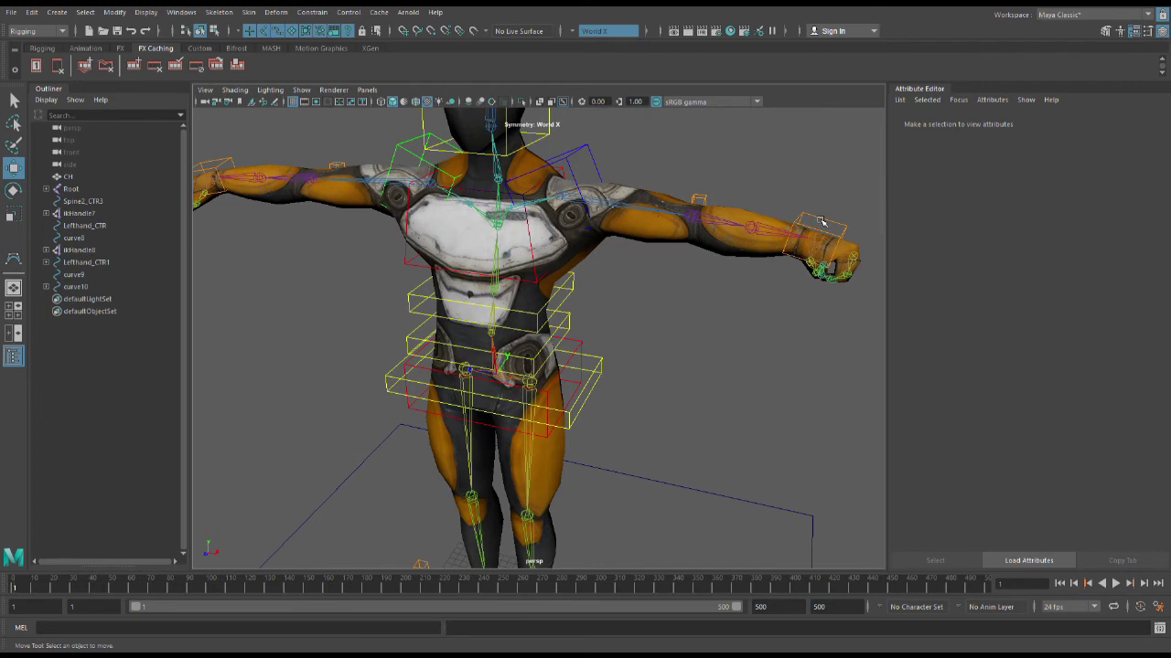
left_click(821, 221)
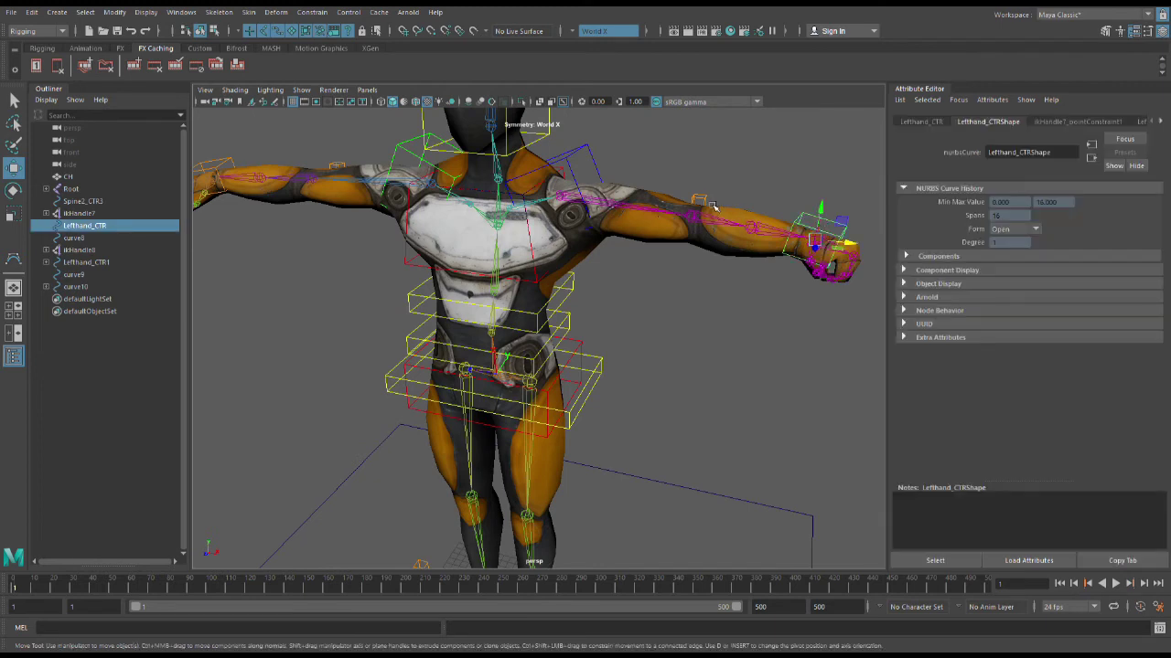
left_click(737, 511, "shift")
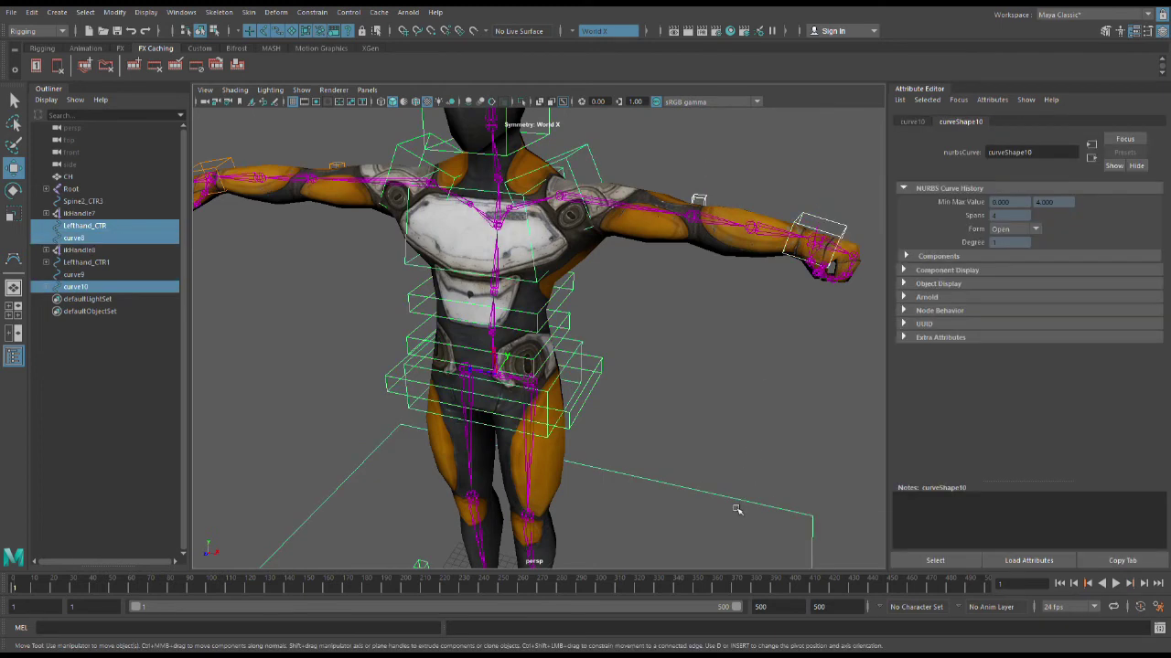
left_click(746, 510)
scroll(756, 519, "down", 3)
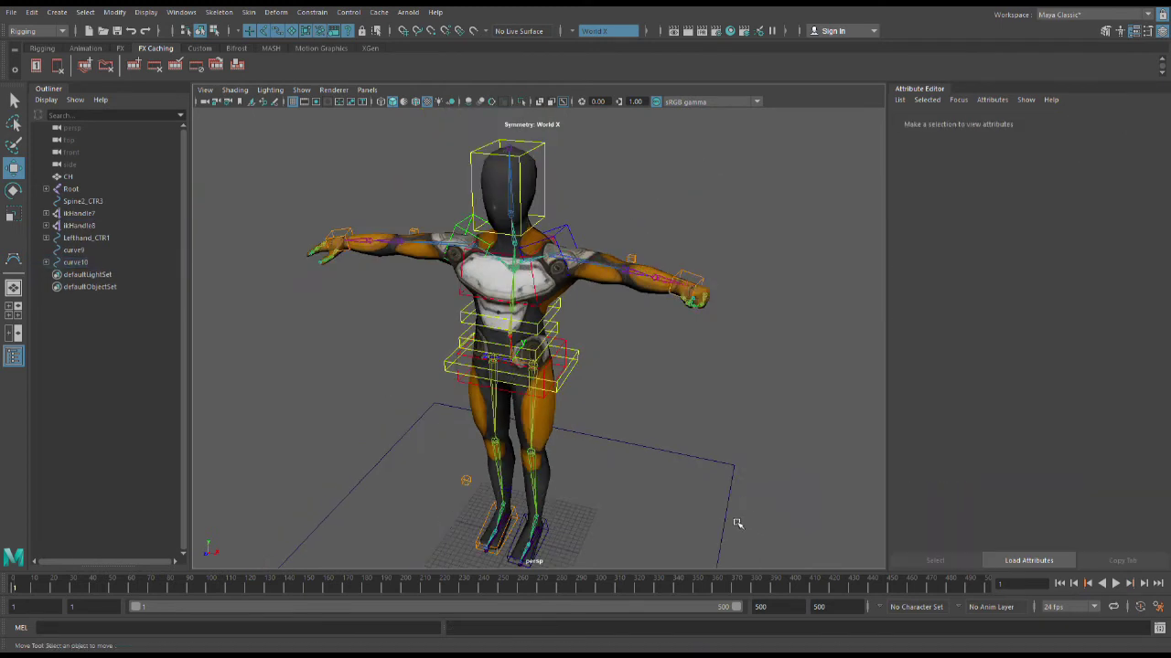
Test whether the left arm controls follow by moving curve10 along the X axis, undo the move, and clear the selection.
left_click(734, 523)
left_click_drag(554, 552, 635, 568)
key("ctrl+z")
middle_click_drag(364, 314, 486, 334, "alt")
left_click(492, 423)
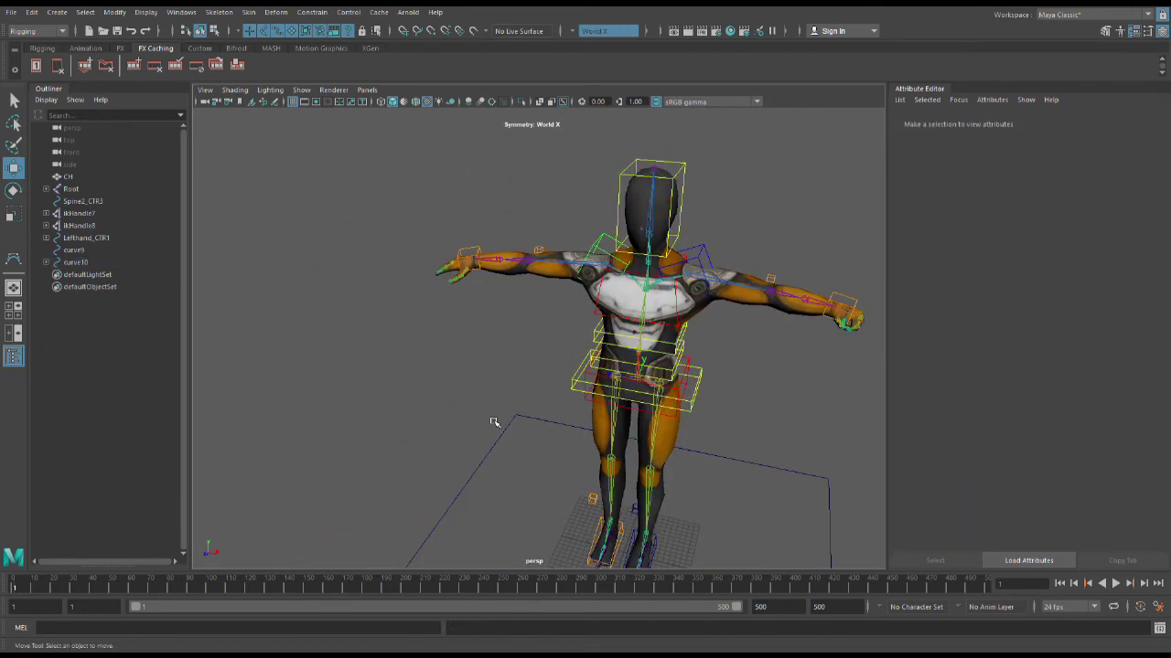
Parent the right hand control Lefthand_CTR1 and right elbow control curve9 under curve10, and clear the selection.
left_click(487, 260)
scroll(549, 247, "up", 2)
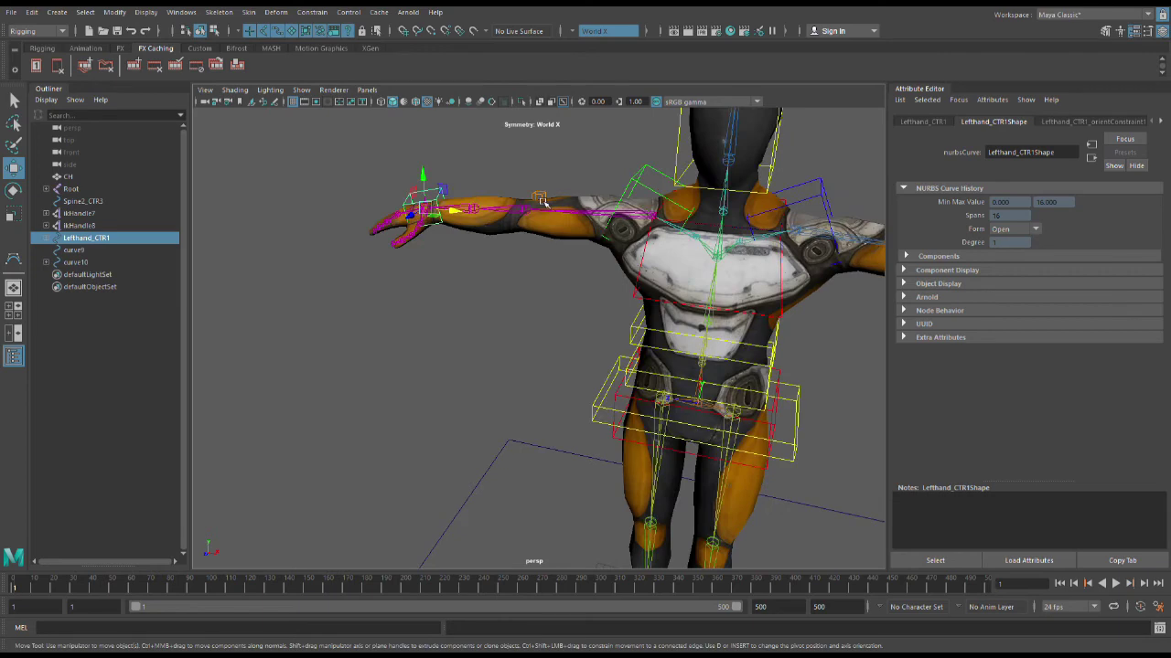
left_click(542, 202, "shift")
left_click(470, 515, "shift")
key("p")
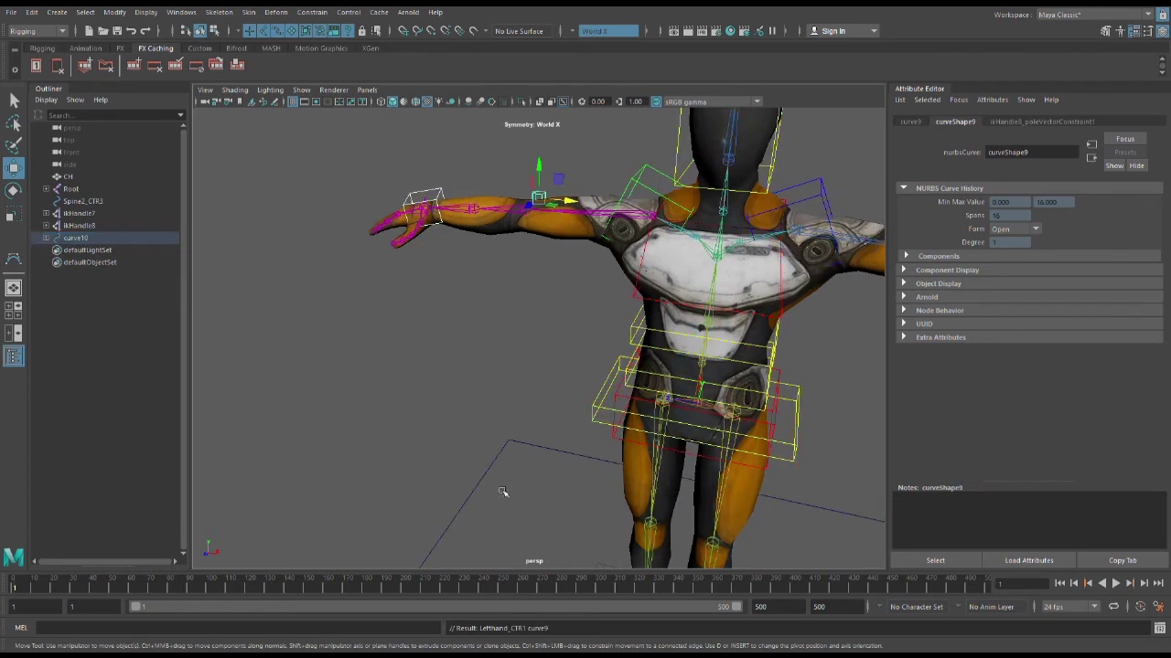
left_click(518, 419)
Test the whole rig by moving the master control curve10 along the X axis several times, undoing each move.
scroll(518, 422, "down", 3)
left_click(516, 440)
scroll(585, 448, "down", 3)
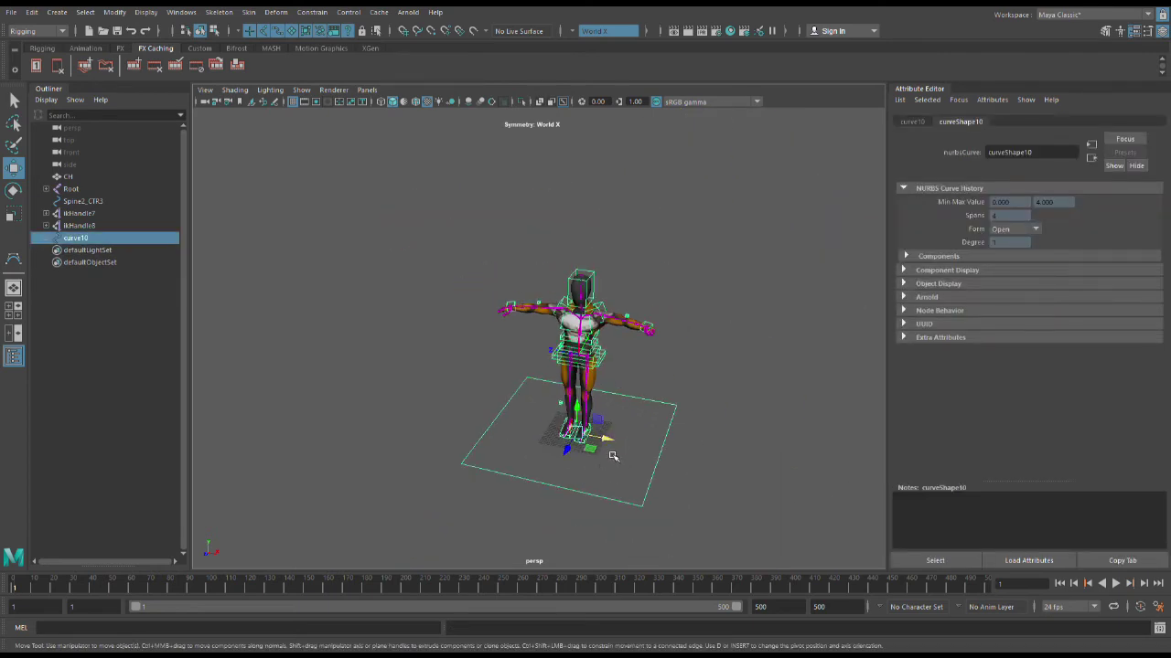
left_click_drag(613, 457, 849, 512)
key("ctrl+z")
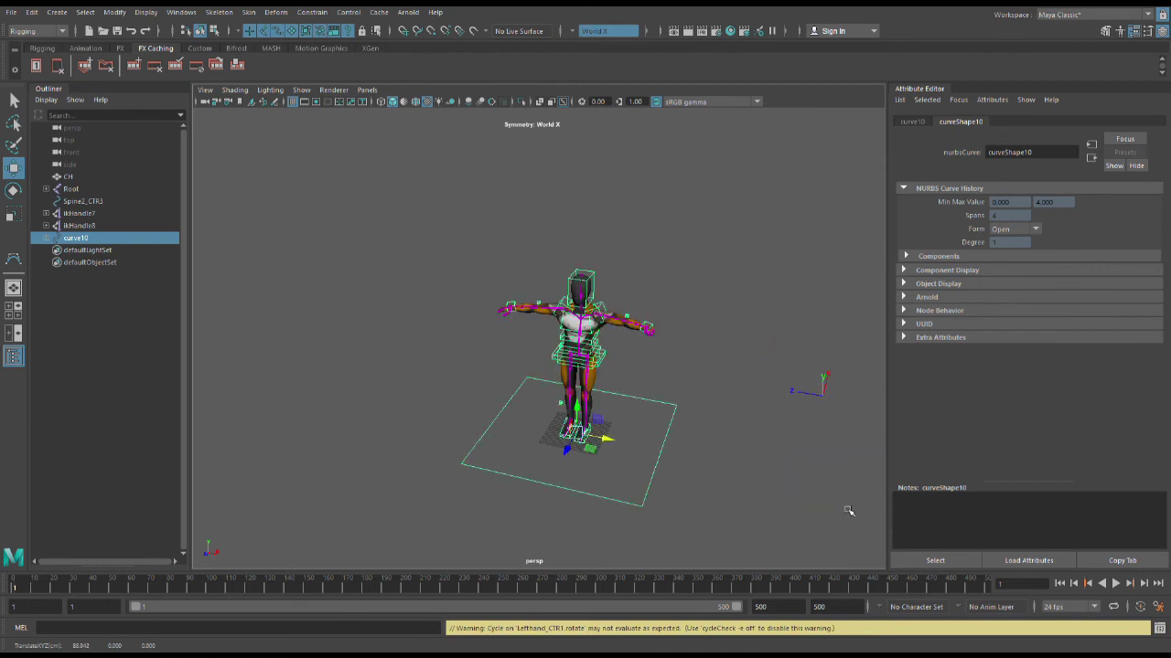
left_click(692, 424)
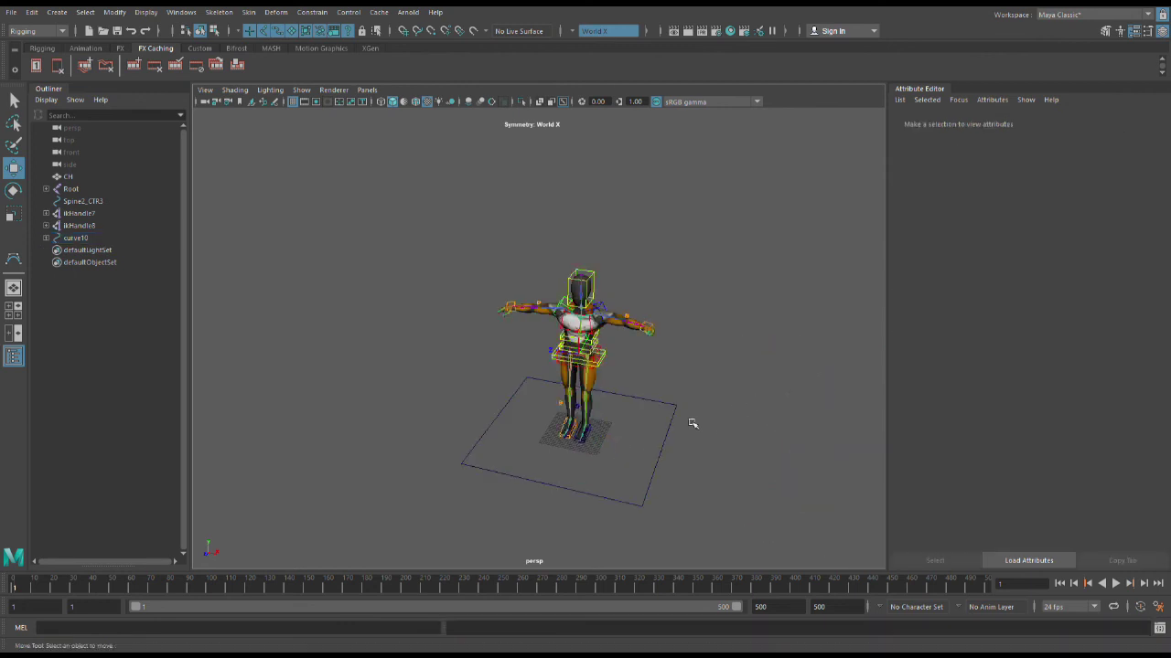
left_click(675, 463)
left_click_drag(629, 460, 833, 501)
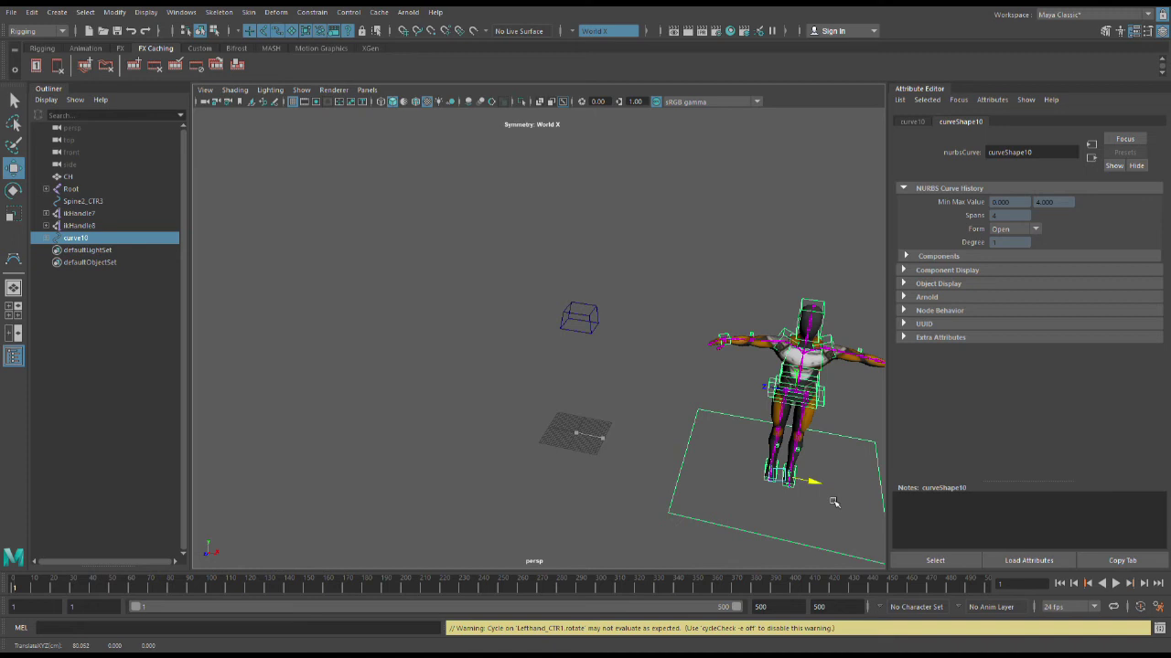
key("ctrl+z")
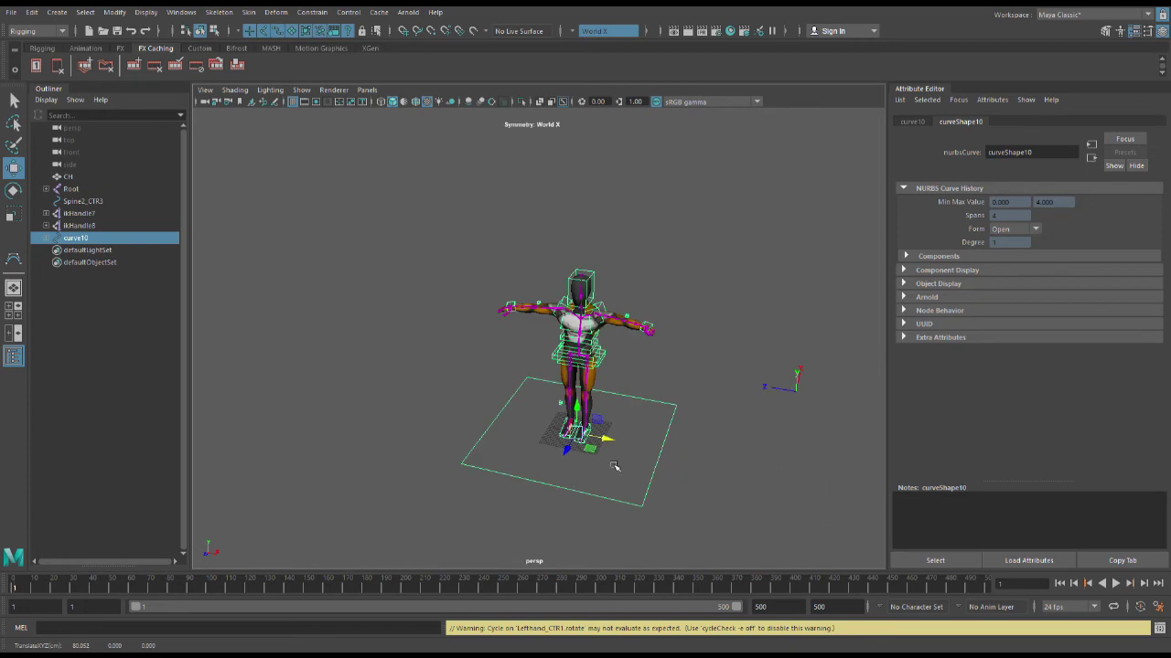
left_click_drag(610, 441, 749, 462)
key("ctrl+z")
Move curve10 along the Z axis, and delete the stray control Spine2_CTR3 left beside the head.
scroll(750, 420, "up", 4)
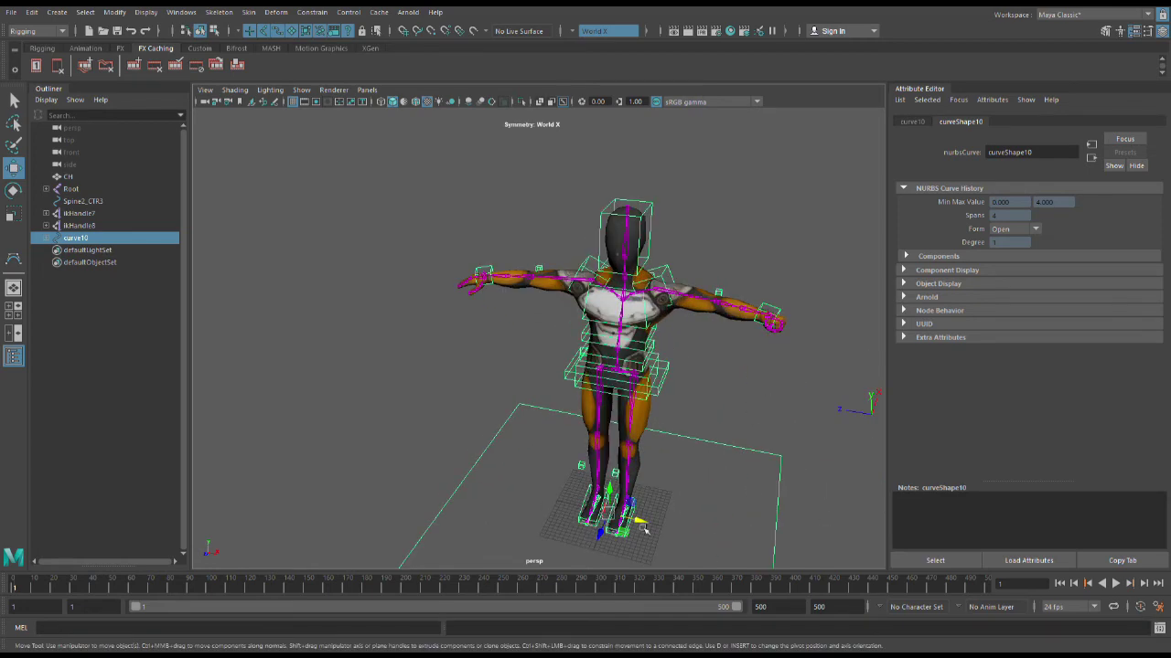
left_click_drag(607, 545, 514, 629)
left_click(654, 299)
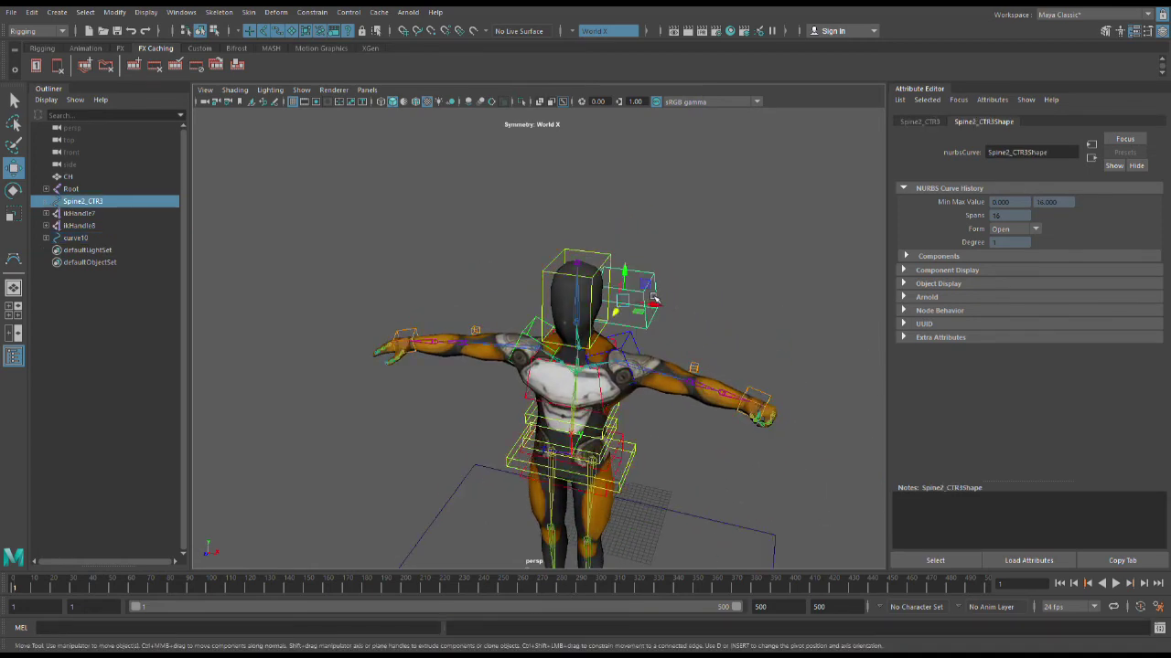
key("Delete")
scroll(703, 361, "down", 5)
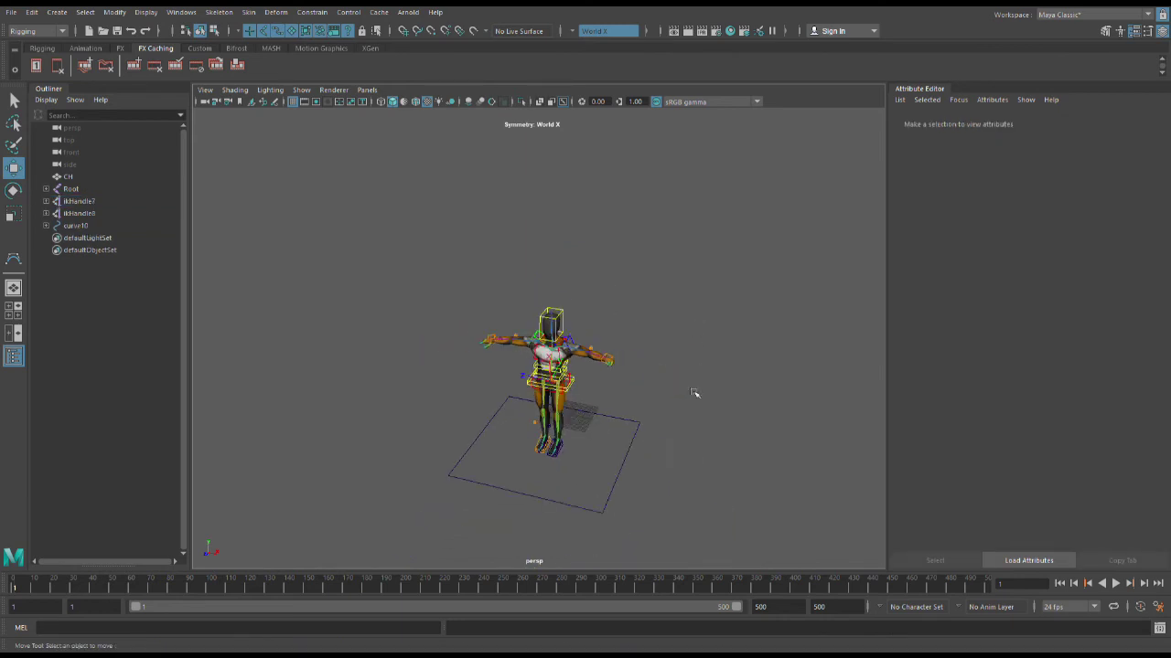
Show curve10's transform attributes, move it along the Z axis to about -3.4, and reselect it.
left_click(631, 449)
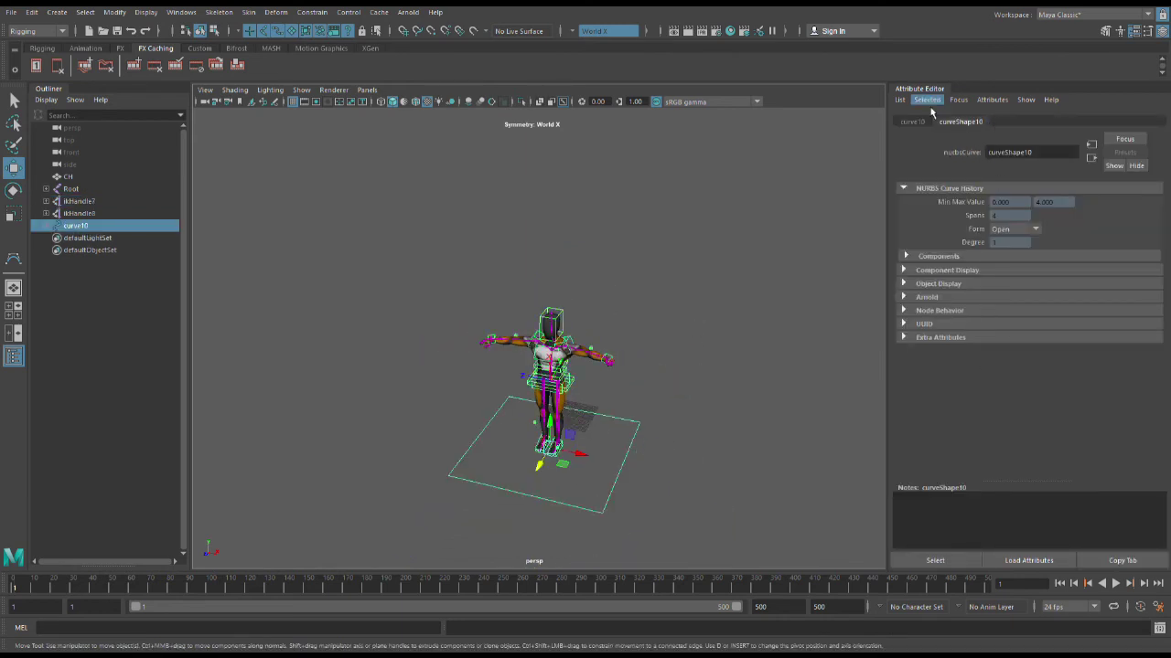
left_click(917, 123)
left_click_drag(541, 482, 611, 444)
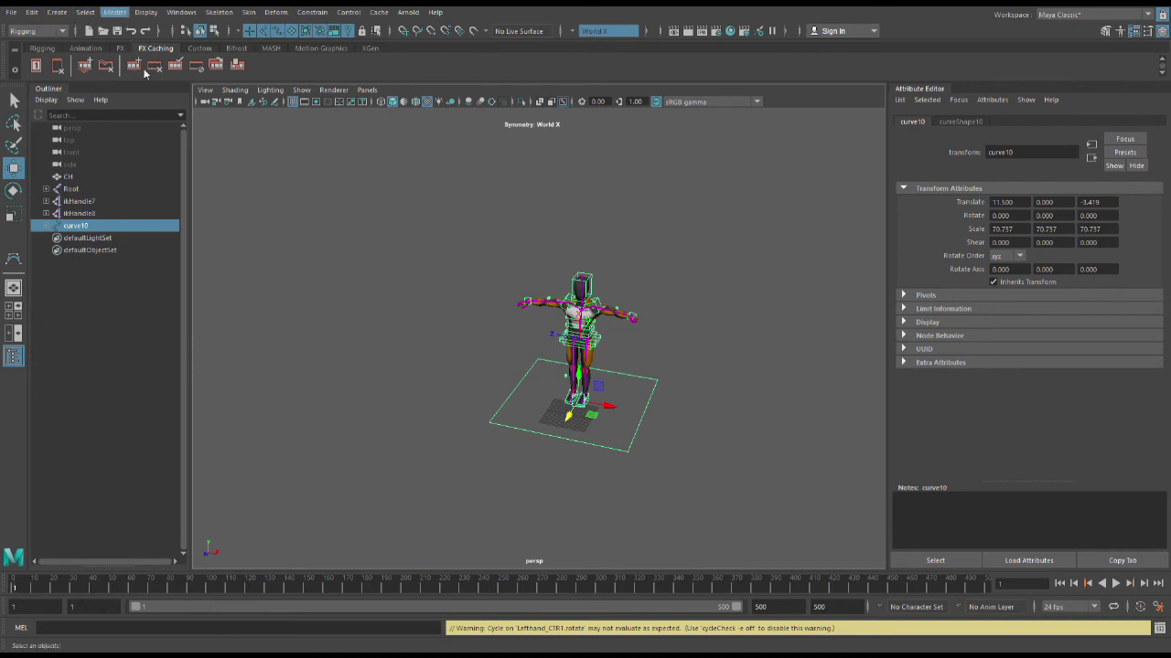
scroll(704, 415, "up", 3)
left_click(715, 432)
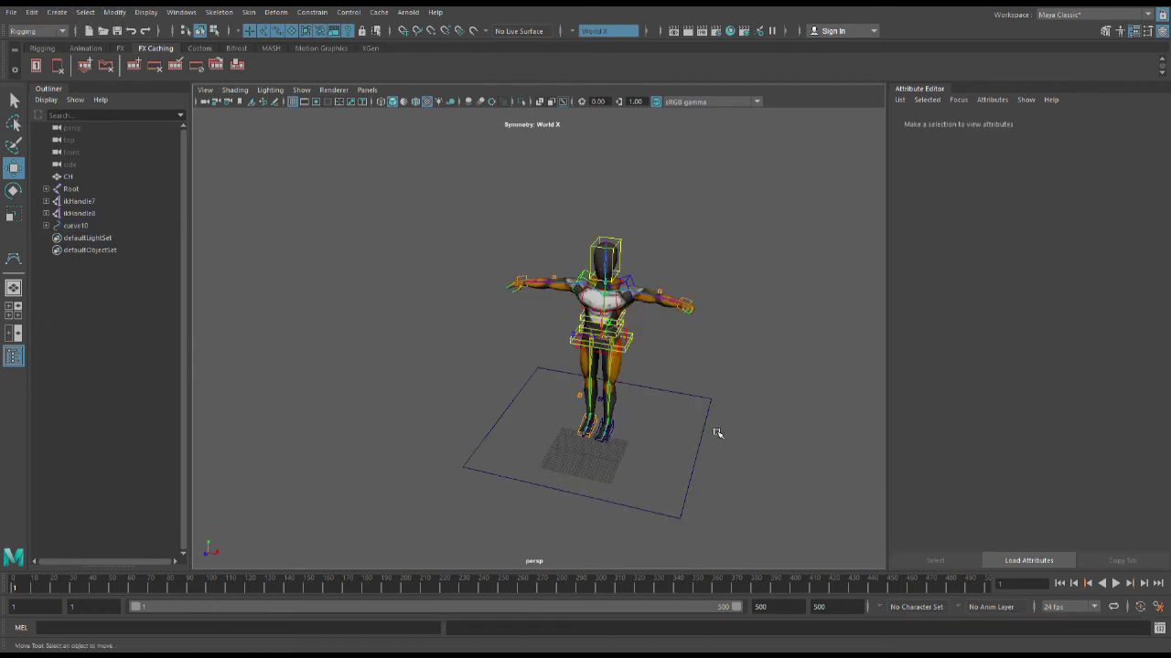
left_click(711, 432)
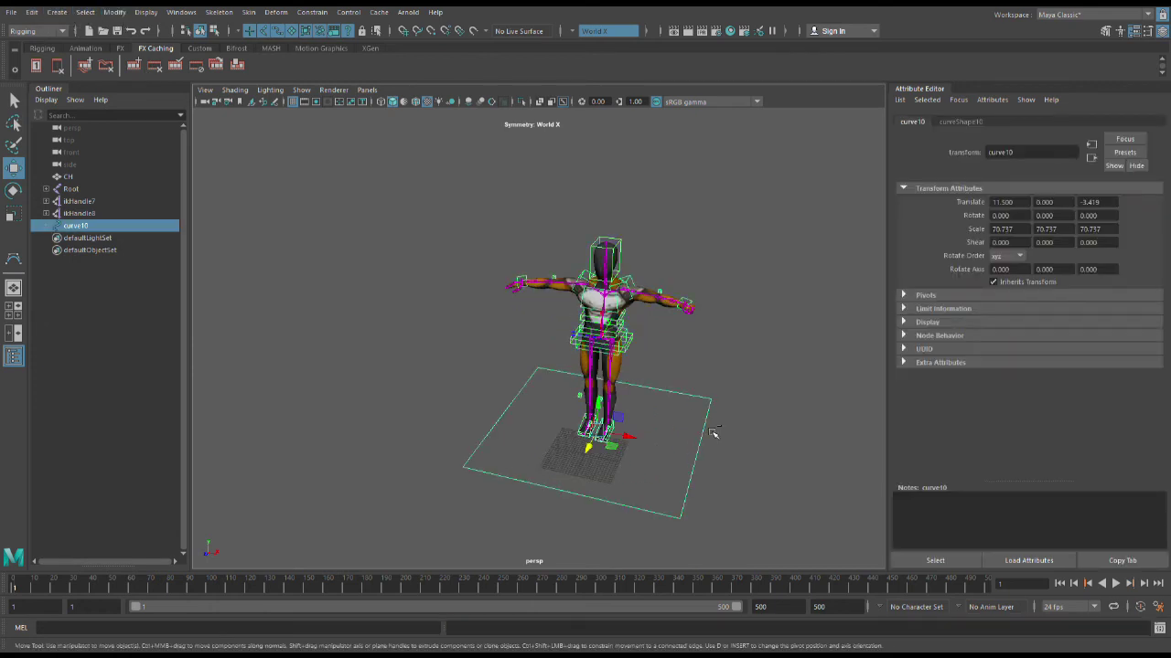
Undo the recent Z-axis moves of curve10 and the deletion of Spine2_CTR3.
key("ctrl+z")
key("ctrl+z")
key("ctrl+z")
key("ctrl+z")
key("ctrl+z")
key("ctrl+z")
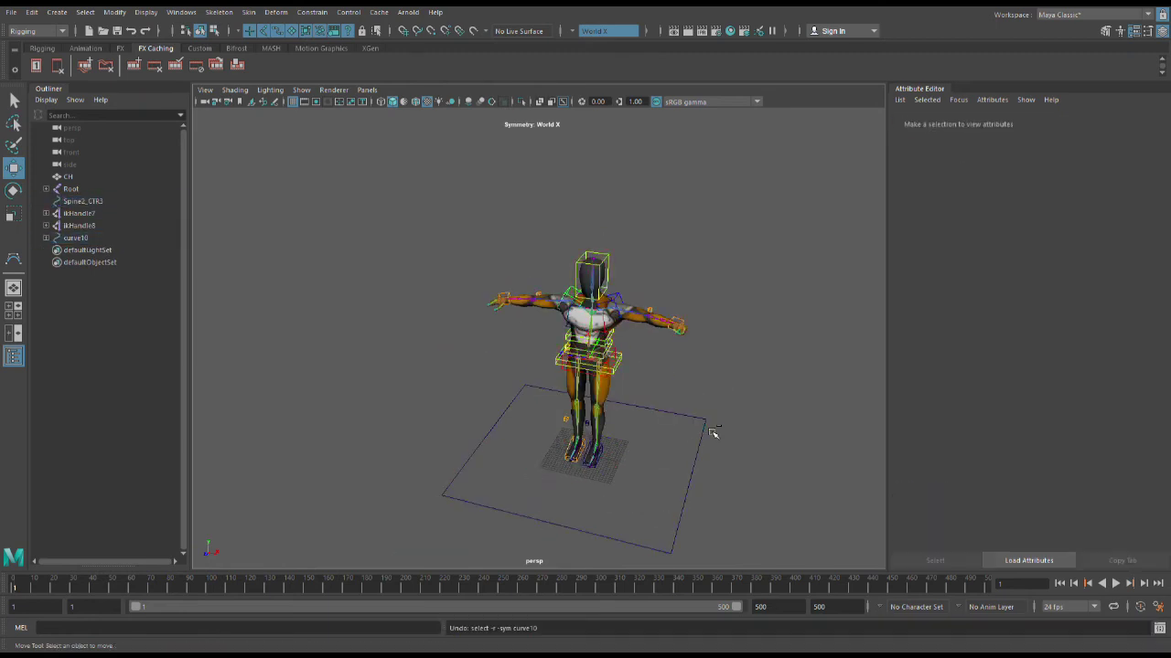
key("ctrl+z")
Set the Translate X and Translate Z of the master control curve10 to 0, and clear the selection.
left_click(707, 454)
double_click(1017, 203)
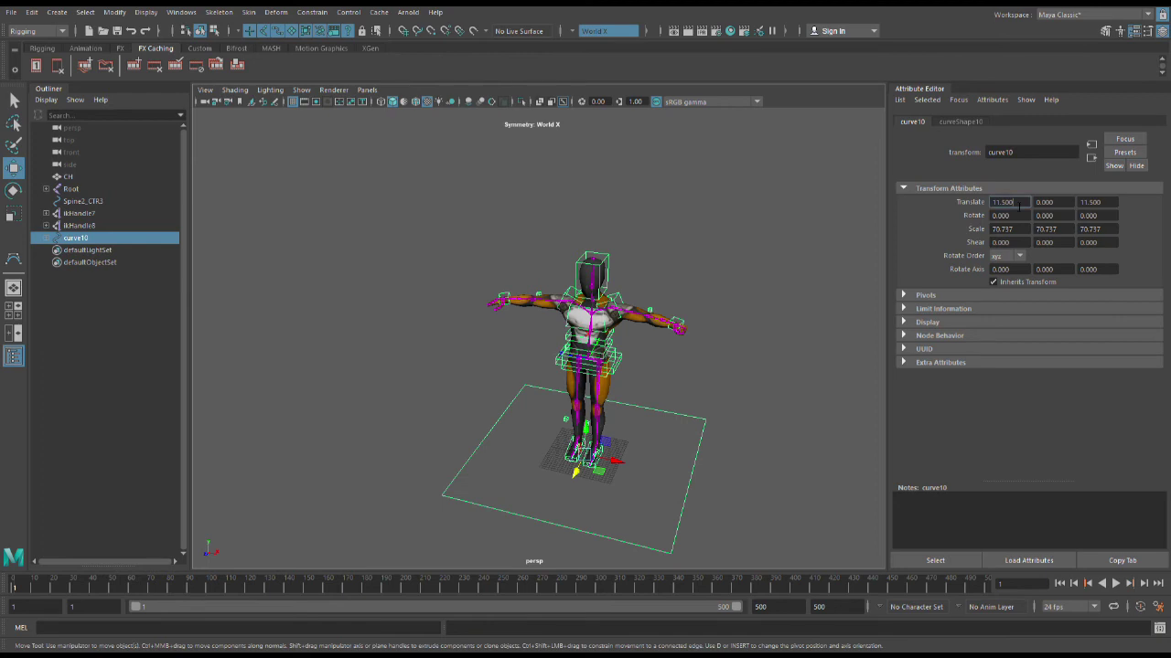
type("0")
key("Return")
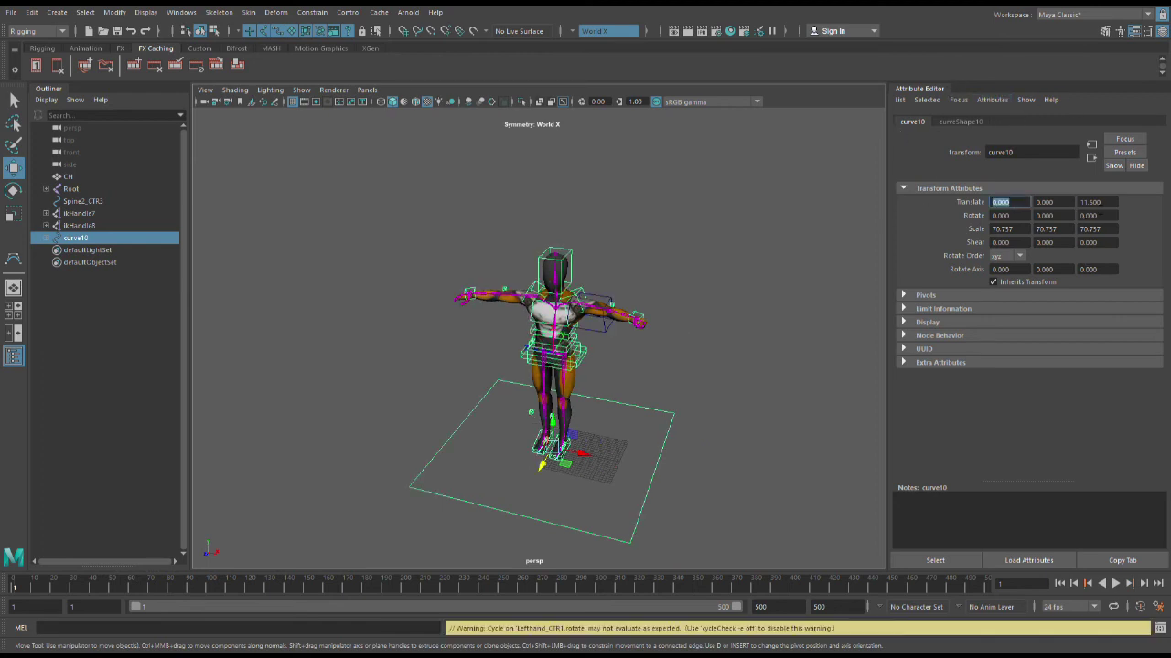
left_click(1105, 205)
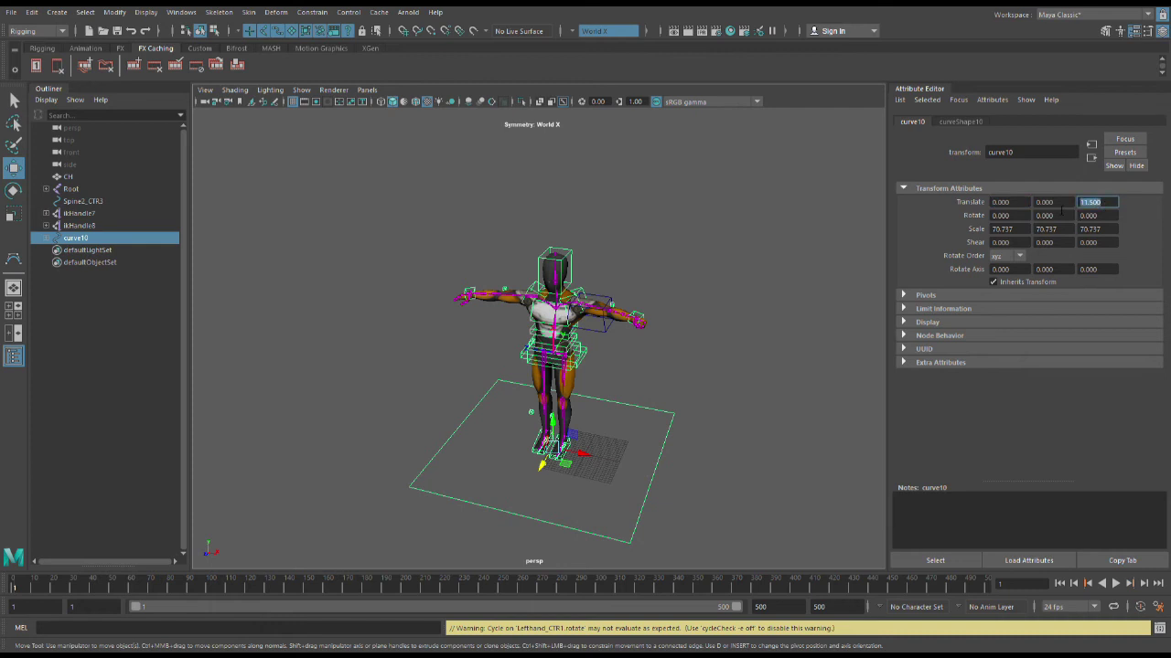
type("0")
key("Return")
scroll(703, 413, "up", 1)
left_click(732, 419)
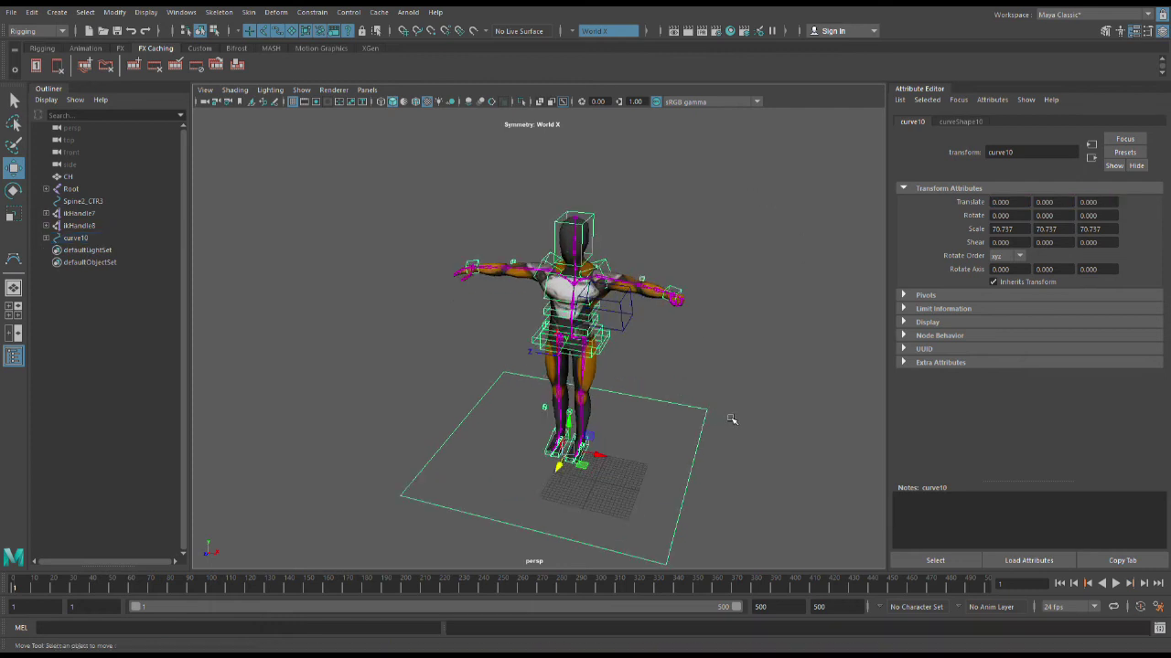
Delete the stray control curve Spine2_CTR3 located over the character's left upper arm.
scroll(656, 486, "up", 1)
scroll(659, 488, "down", 2)
left_click_drag(658, 490, 674, 308, "alt")
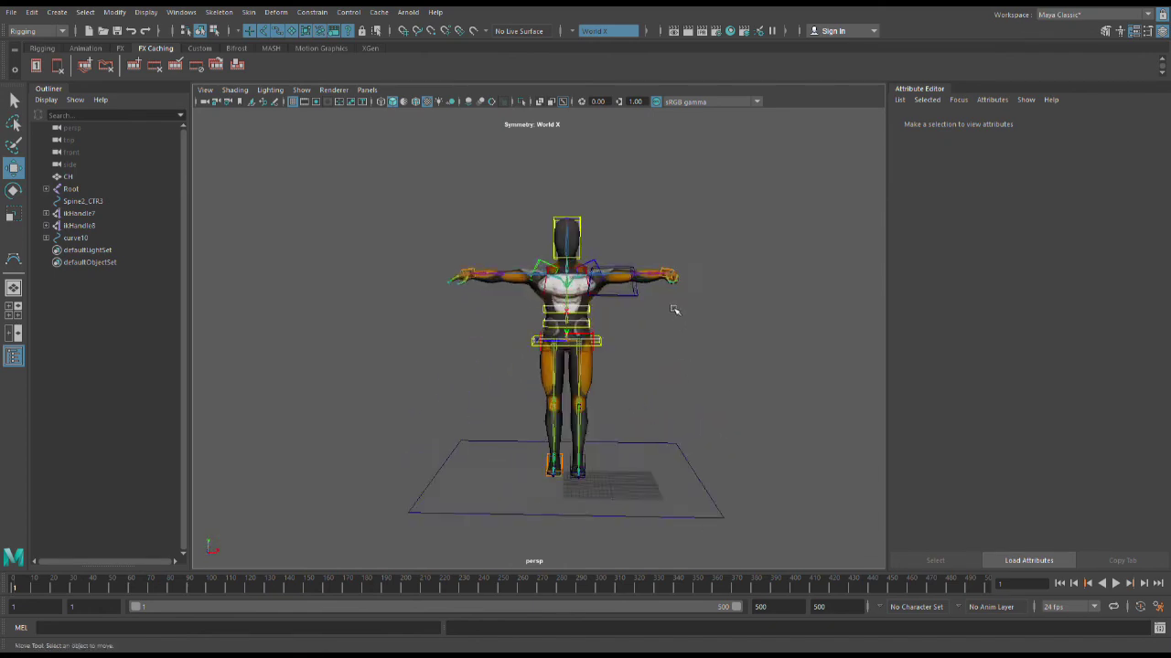
scroll(681, 311, "up", 4)
left_click(707, 266)
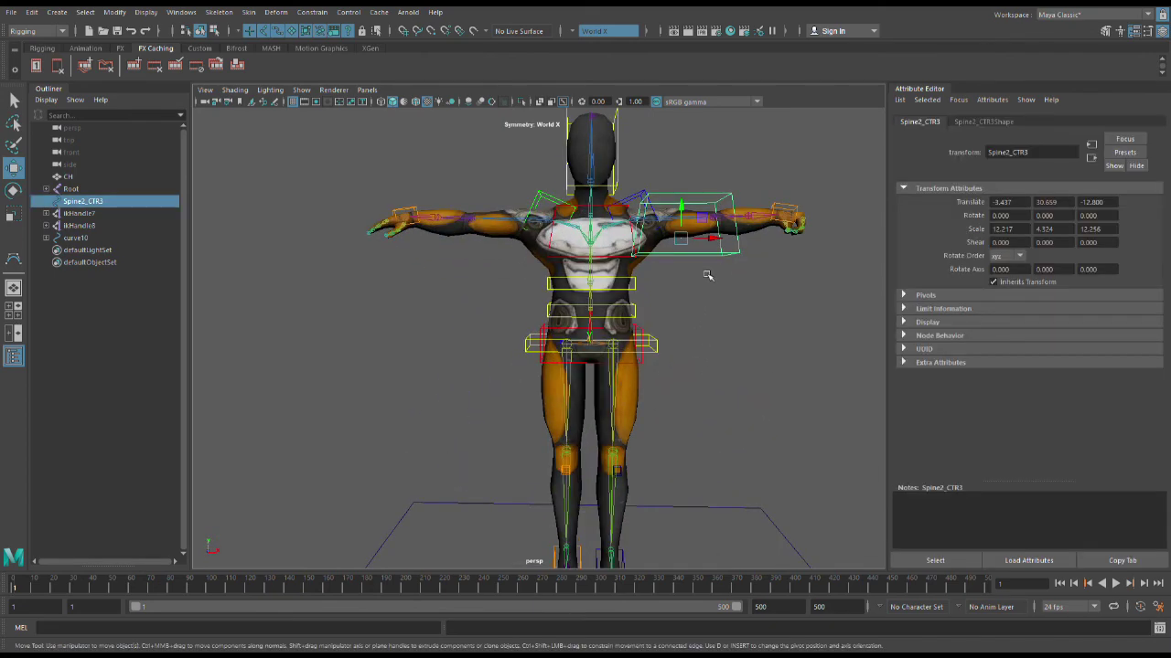
left_click(707, 267)
Examine the rig from several angles and select the right hand control Lefthand_CTR1 to inspect it.
scroll(721, 274, "down", 4)
left_click_drag(721, 274, 758, 357, "alt")
scroll(706, 395, "up", 4)
scroll(758, 358, "down", 5)
scroll(479, 265, "up", 3)
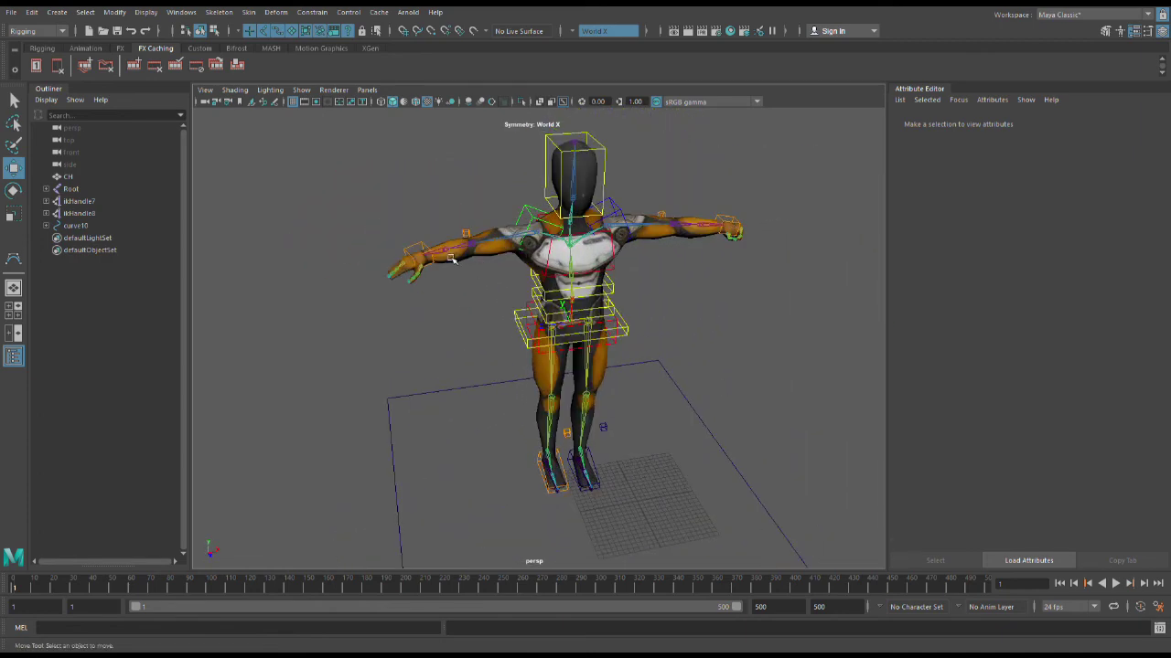
left_click(440, 265)
left_click(397, 226)
left_click(409, 256)
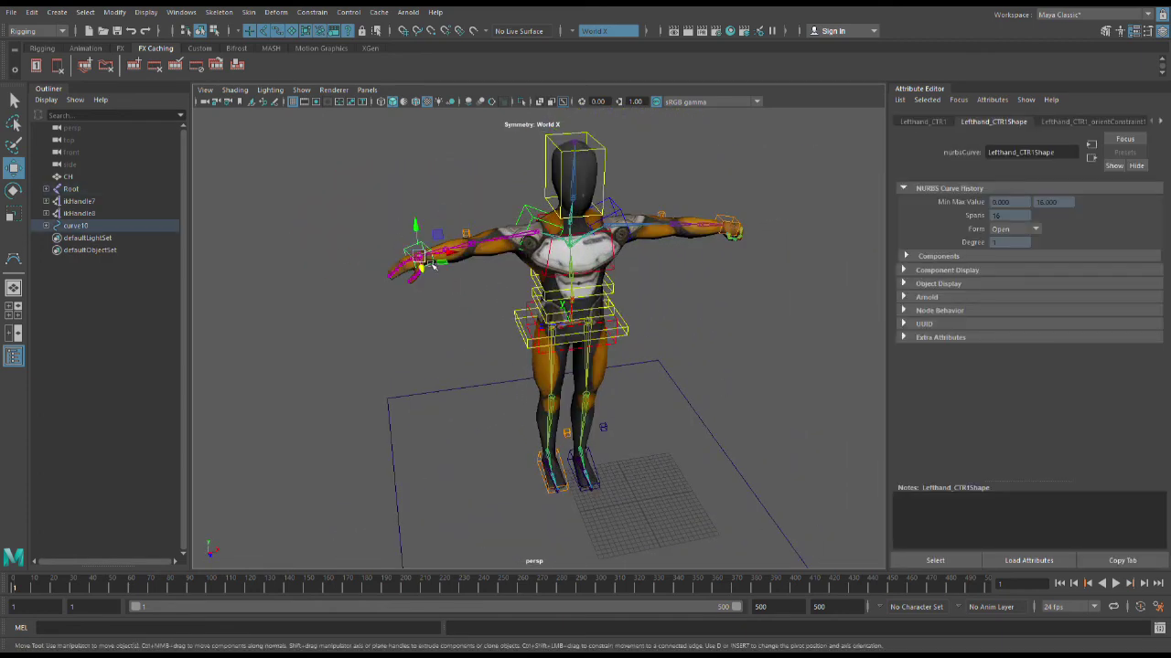
Move curve10 along the X axis as a test, undo the move, and read the message about Lefthand_CTR1.rotate.
left_click(684, 396)
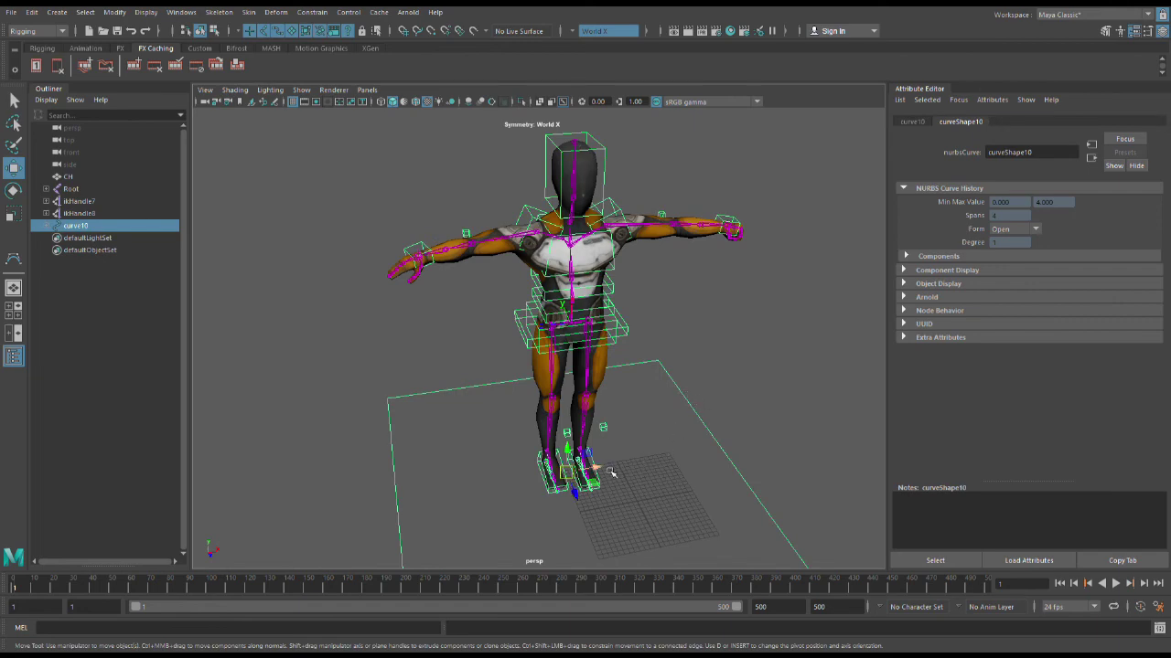
left_click_drag(599, 468, 671, 467)
key("ctrl+z")
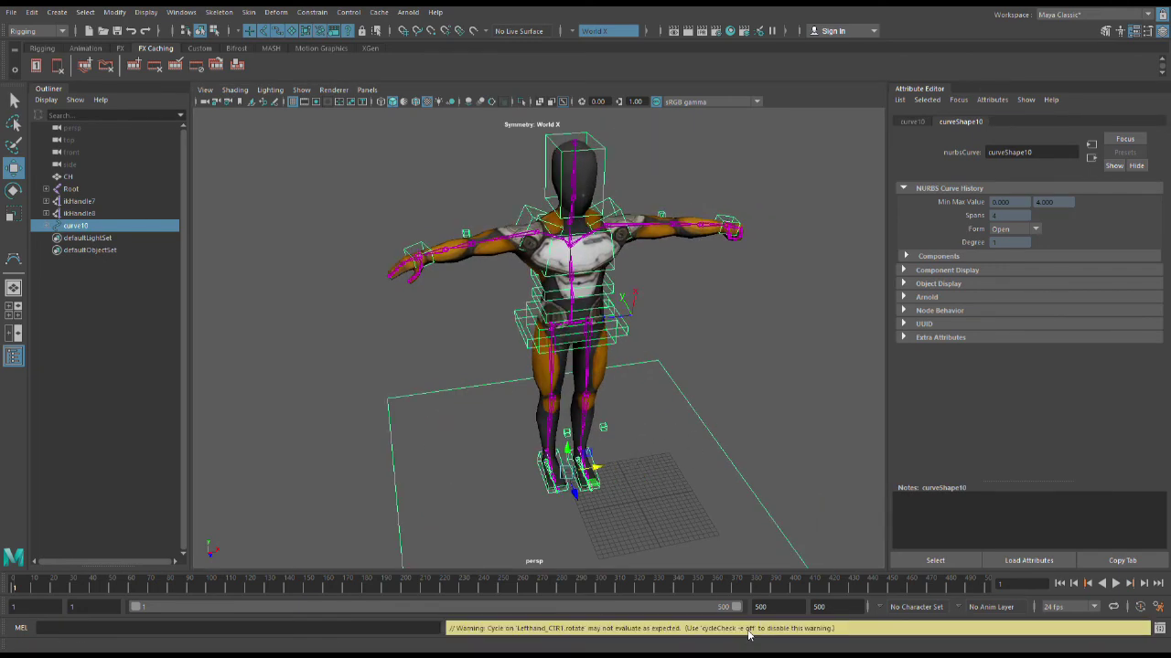
left_click(492, 630)
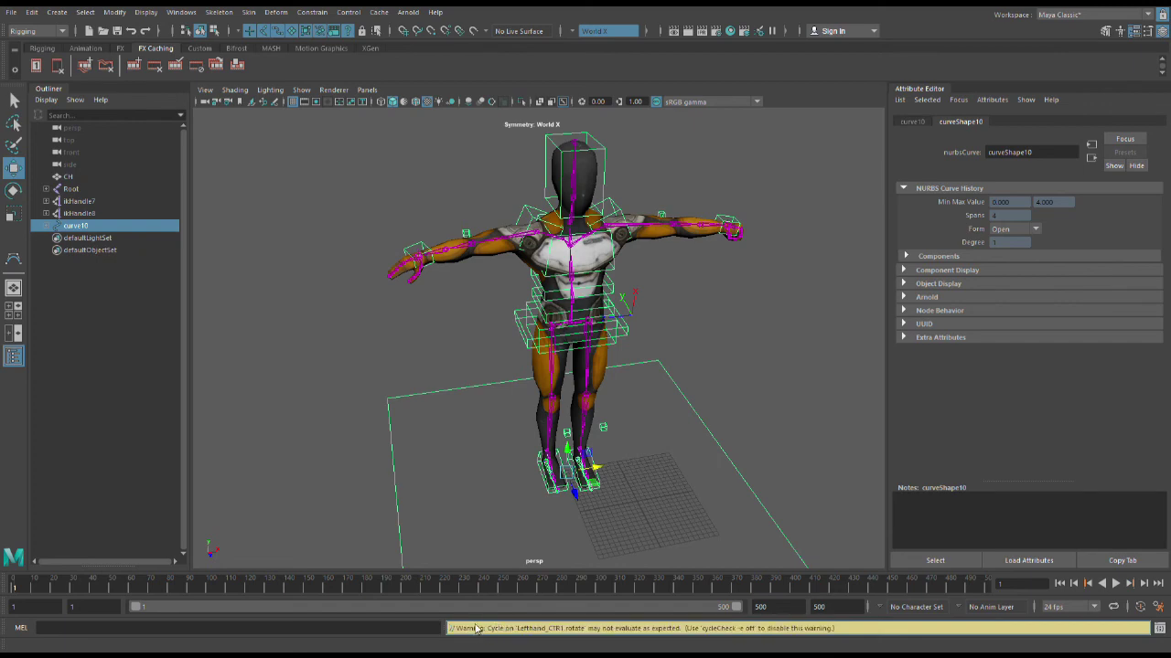
scroll(500, 457, "up", 3)
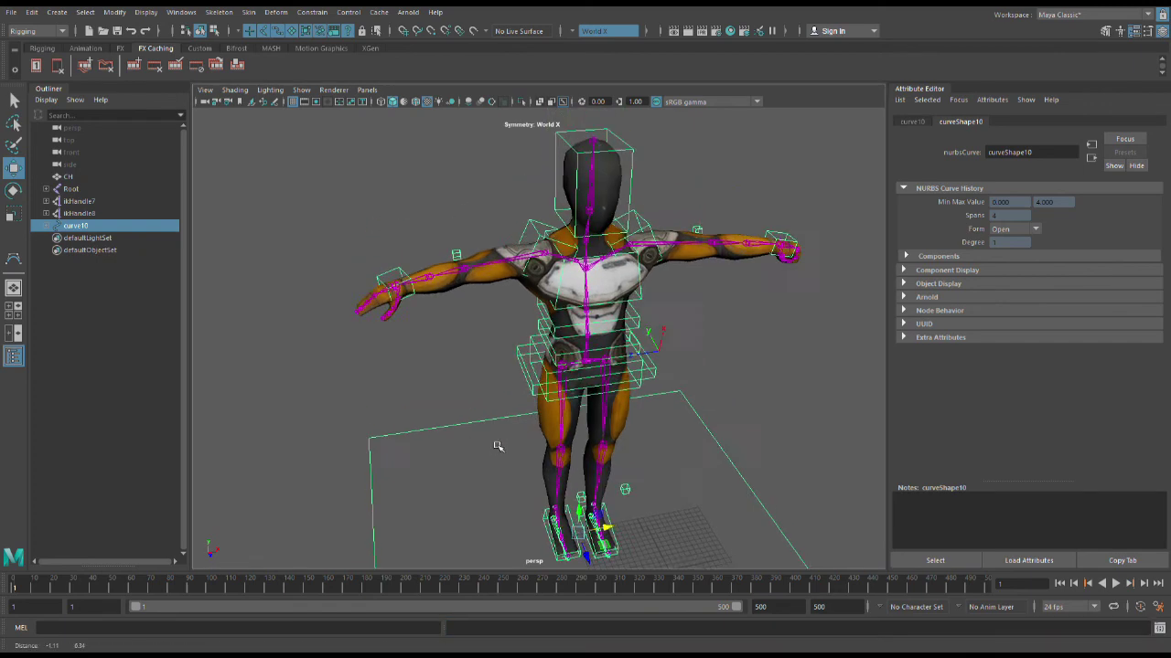
Move the master control curve10 sideways as a test of the whole rig, and undo the move.
scroll(497, 446, "up", 3)
scroll(642, 417, "down", 4)
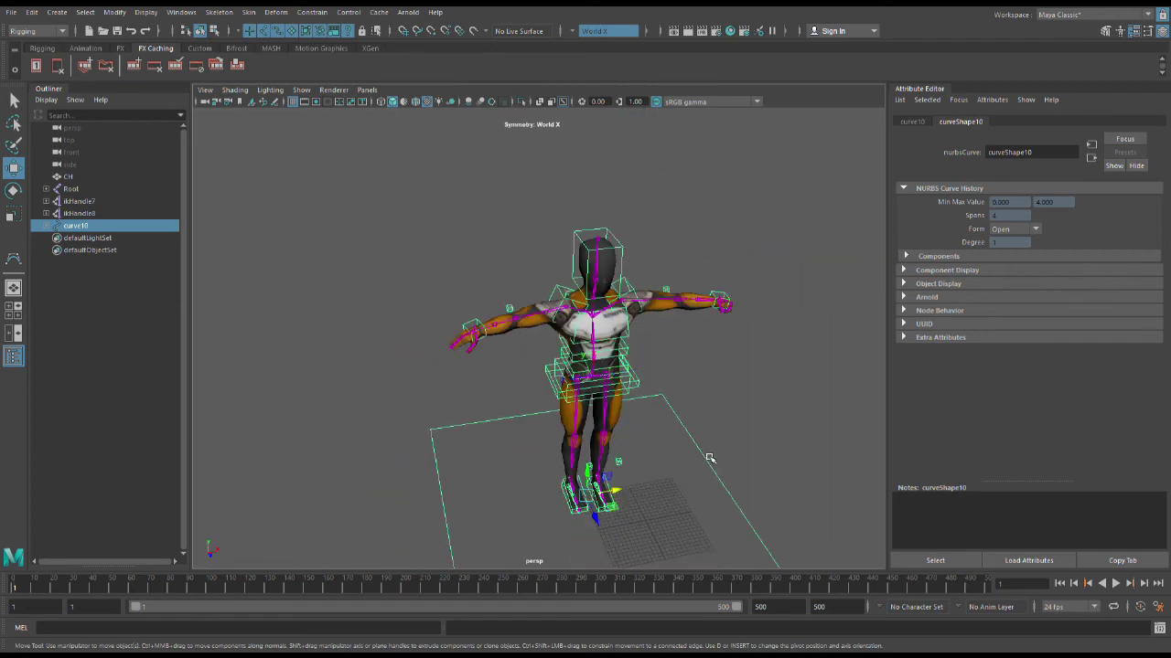
left_click_drag(623, 495, 689, 495)
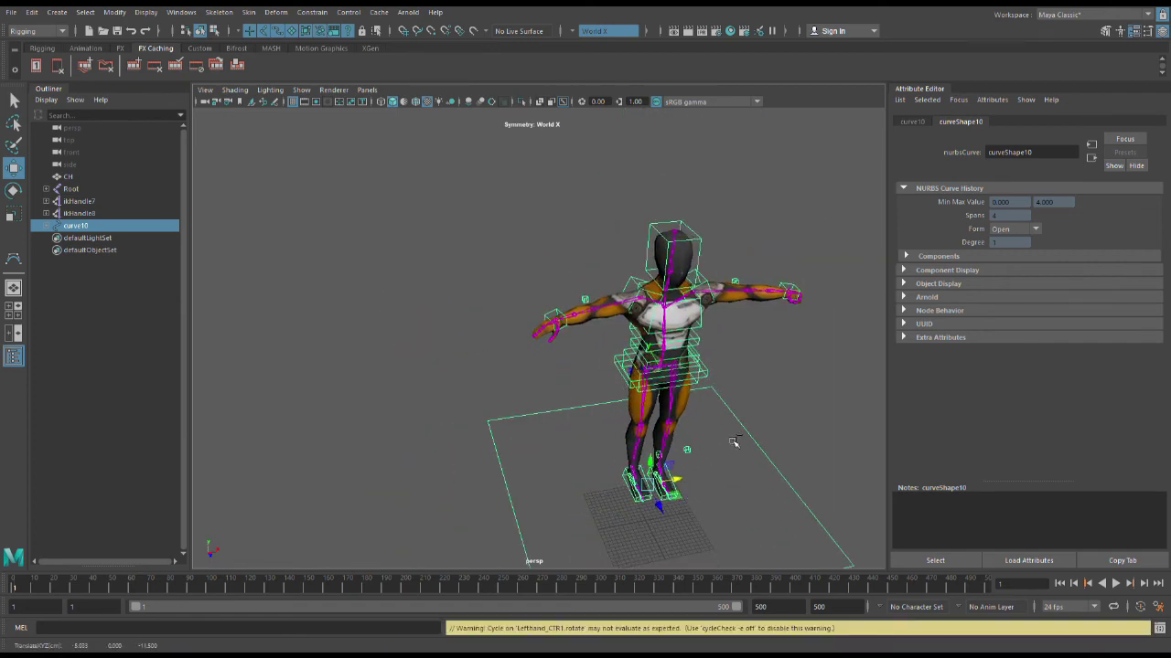
key("ctrl+z")
middle_click_drag(771, 401, 606, 415, "alt")
scroll(599, 419, "up", 3)
left_click(575, 451)
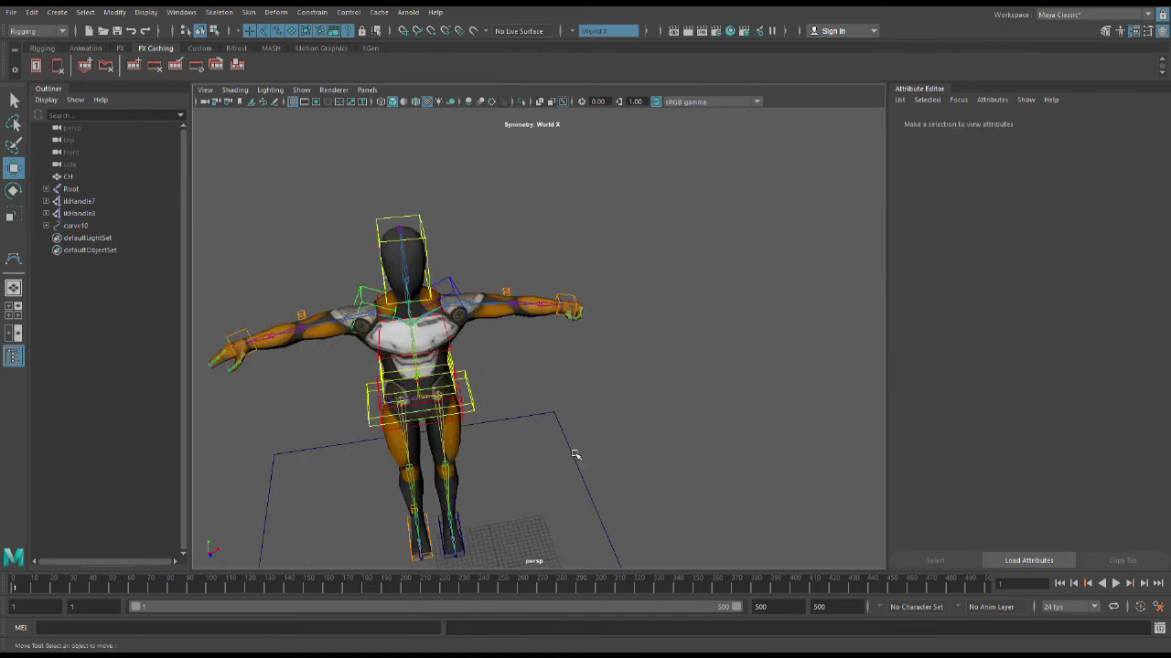
left_click(570, 454)
left_click_drag(478, 540, 551, 524)
Rotate the left hand control Lefthand_CTR about X as a test, undo the rotation, and clear the selection.
left_click(632, 303)
scroll(668, 293, "up", 3)
key("e")
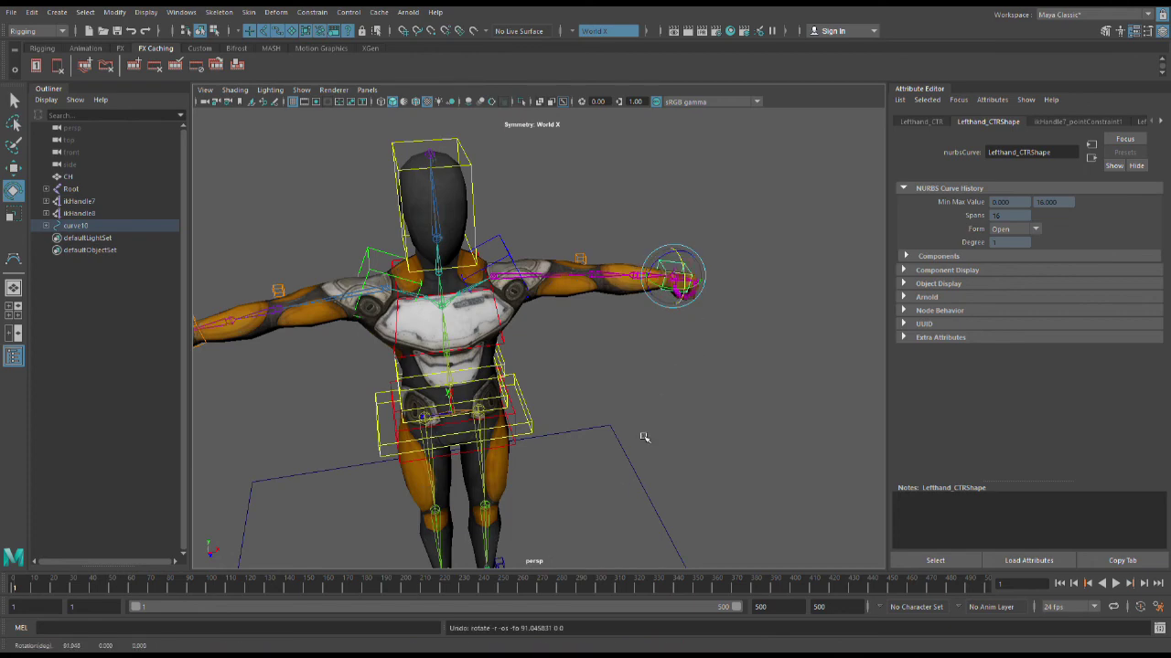
left_click(636, 479)
Select the right hand control Lefthand_CTR1 at the character's right wrist and try to rotate it about X.
scroll(640, 478, "down", 5)
middle_click_drag(653, 426, 731, 420, "alt")
scroll(390, 373, "up", 4)
left_click(394, 362)
scroll(388, 340, "up", 4)
middle_click_drag(434, 349, 523, 378, "alt")
scroll(566, 339, "up", 3)
scroll(549, 340, "up", 3)
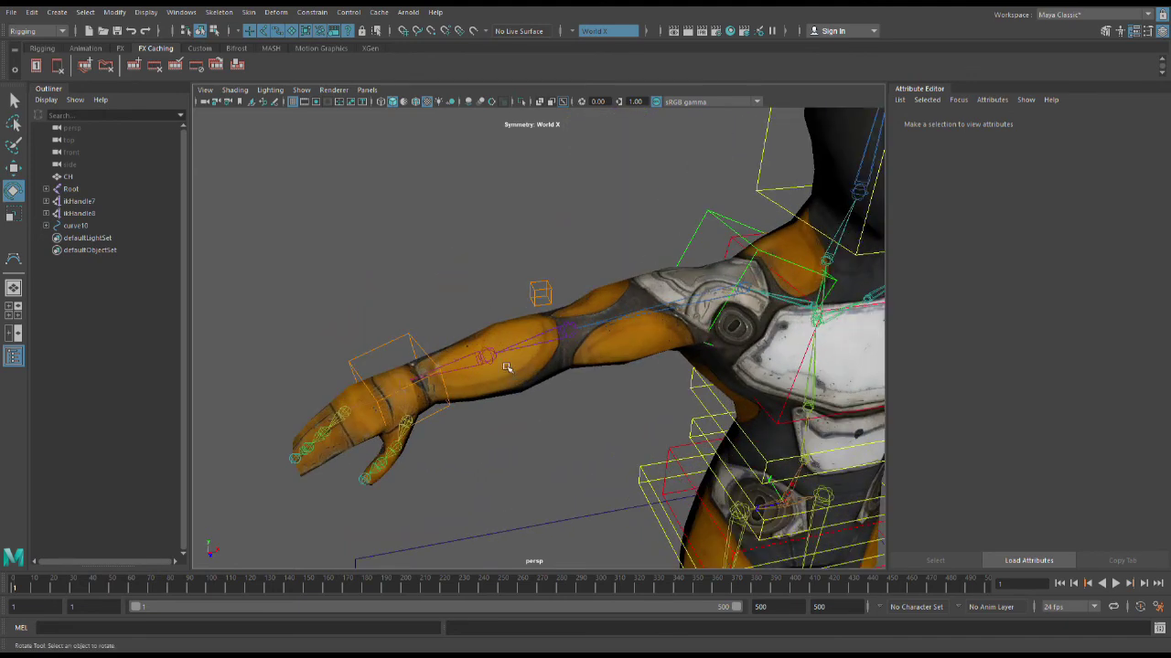
left_click(510, 368)
scroll(543, 396, "up", 3)
left_click(386, 444)
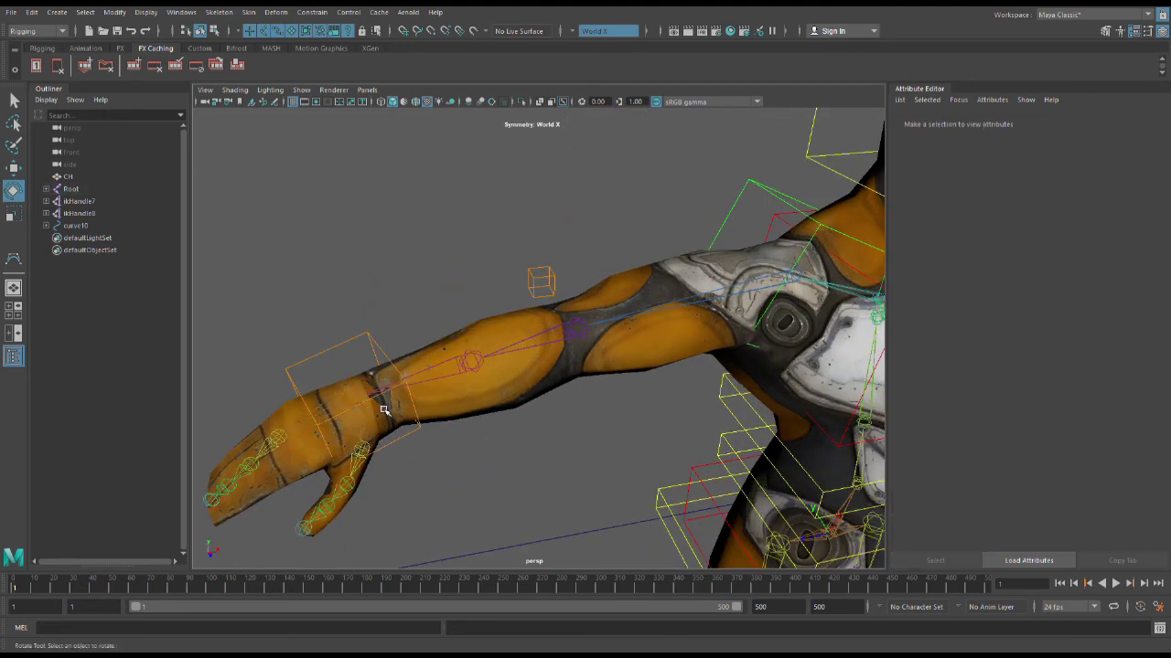
left_click(383, 410)
left_click_drag(362, 403, 428, 462)
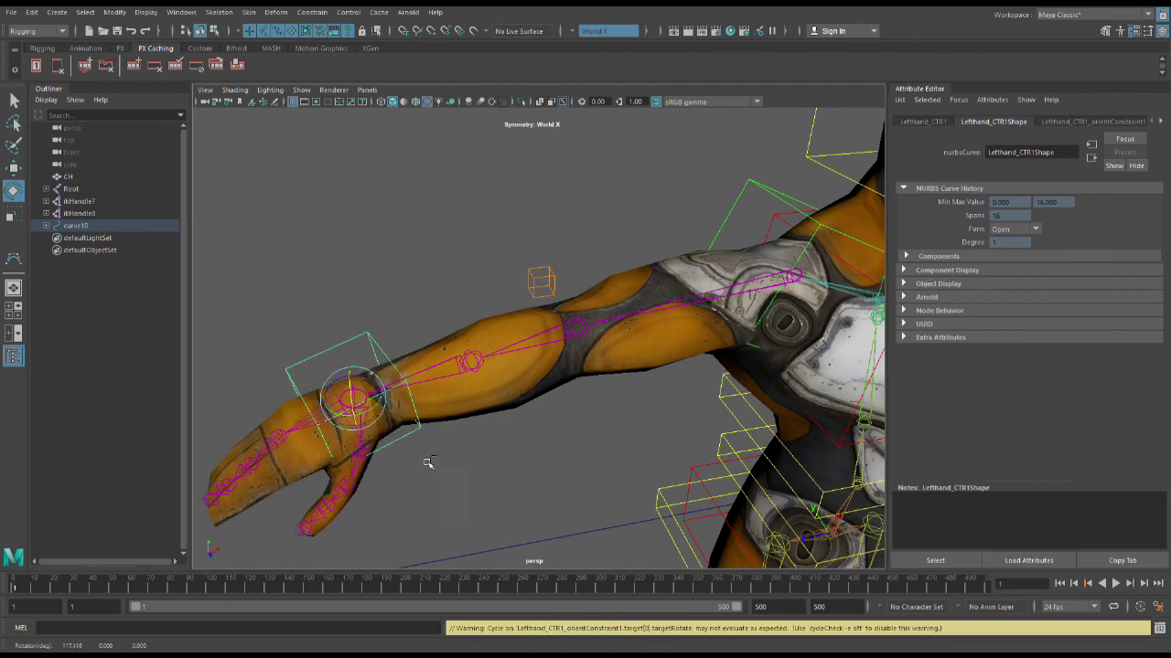
Examine the right hand control and the arm's joint chain up close and against the full rig.
scroll(518, 430, "up", 2)
scroll(570, 411, "up", 2)
scroll(585, 410, "up", 2)
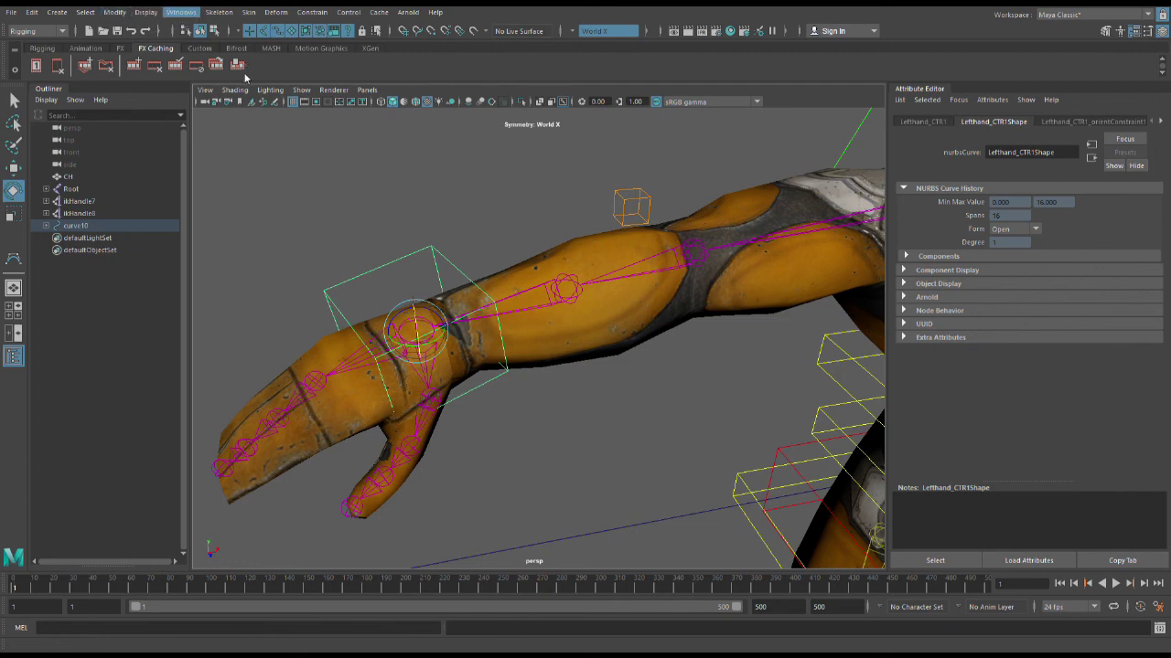
scroll(515, 241, "up", 2)
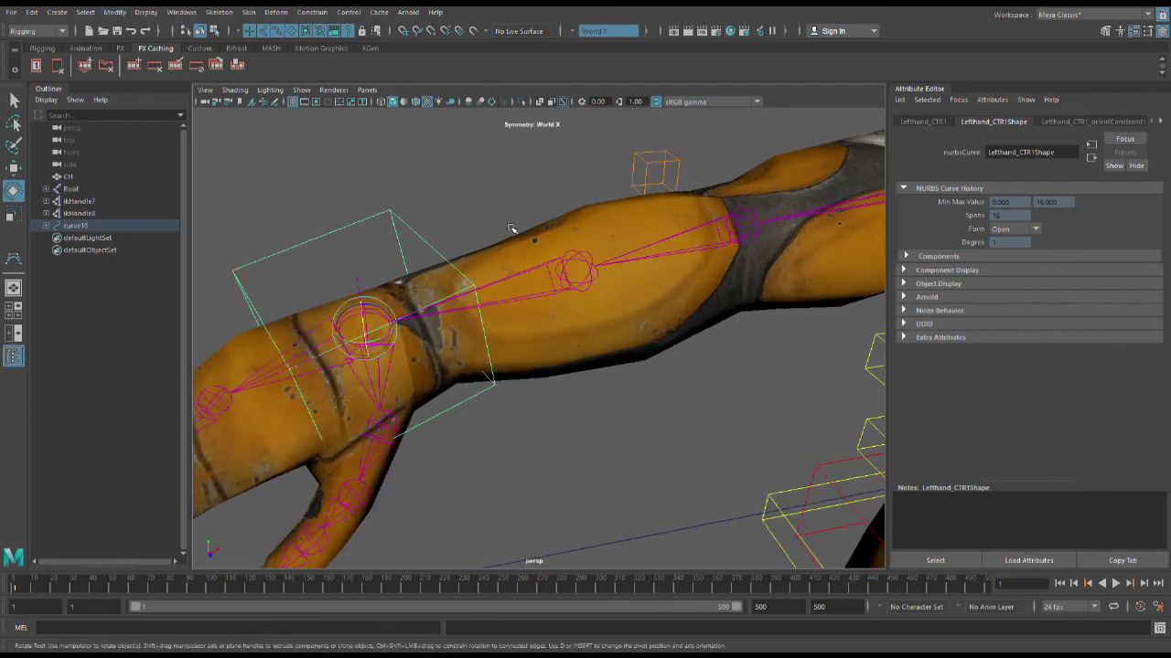
scroll(514, 231, "down", 10)
middle_click_drag(581, 245, 452, 223, "alt")
scroll(458, 229, "up", 2)
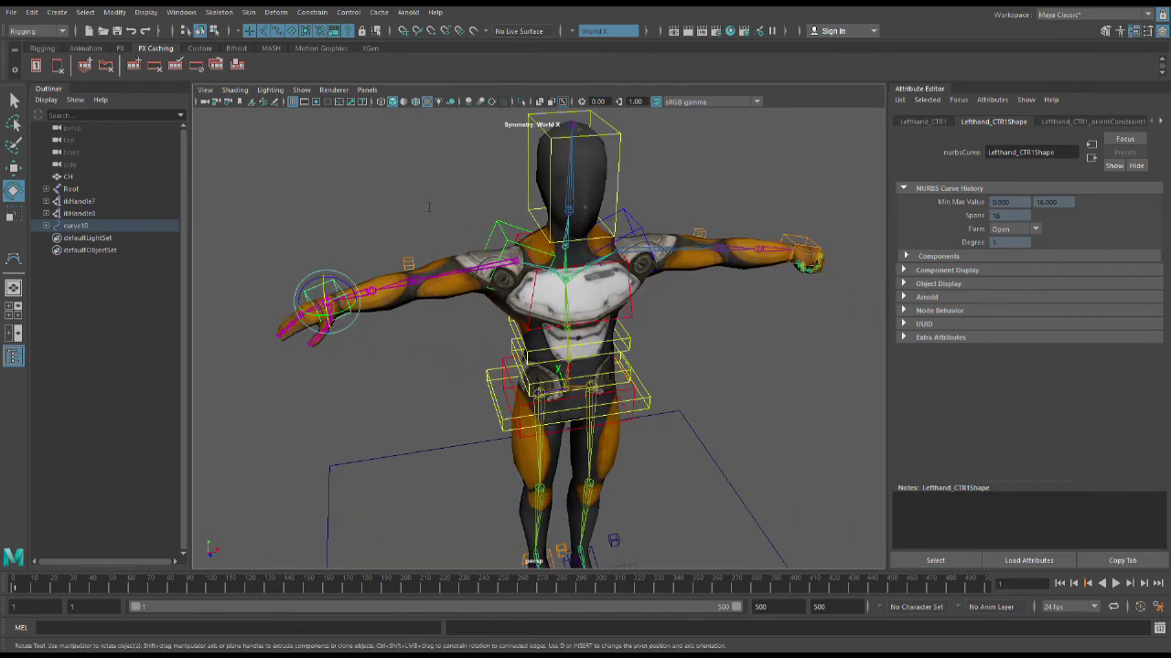
scroll(357, 289, "up", 2)
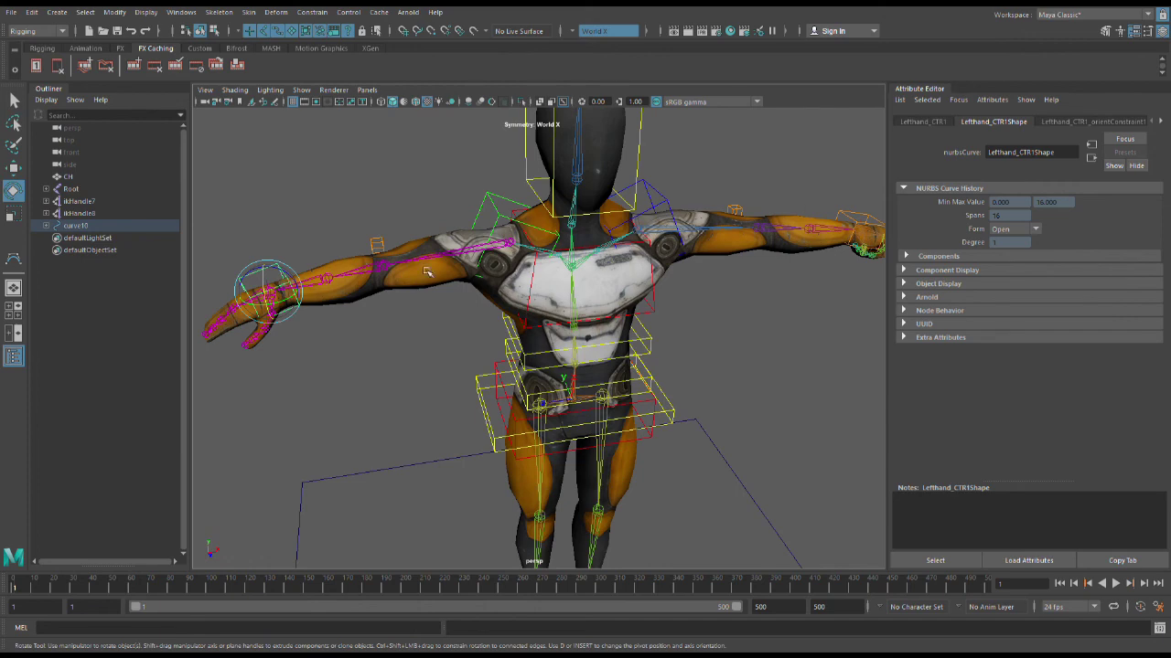
scroll(426, 274, "up", 5)
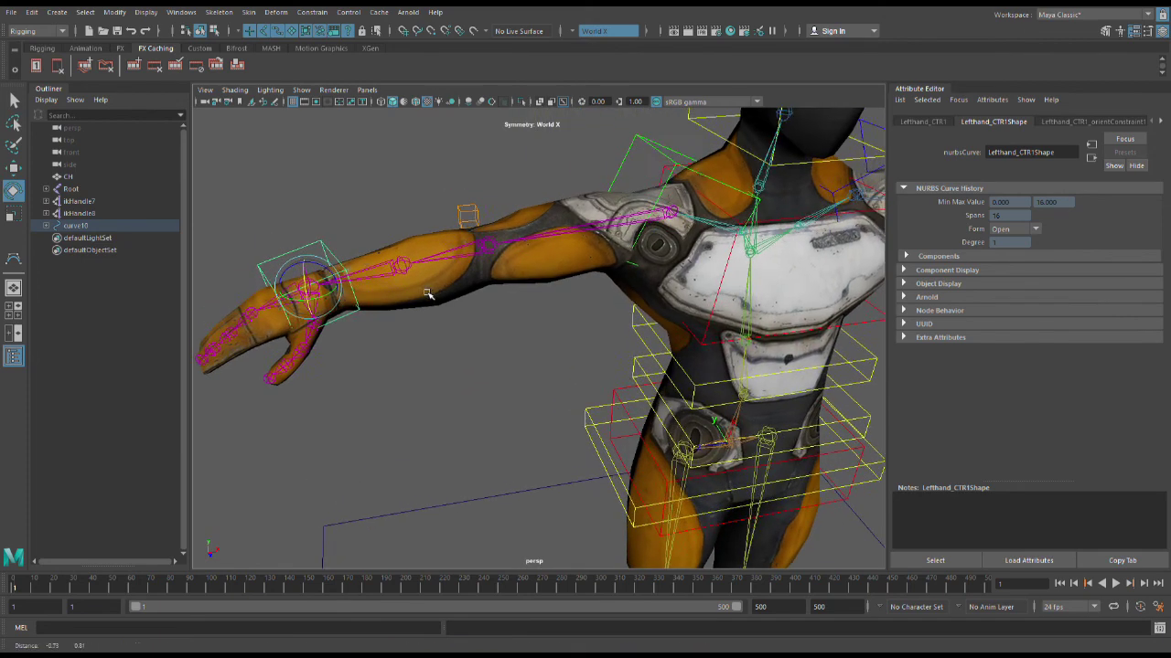
scroll(426, 292, "up", 1)
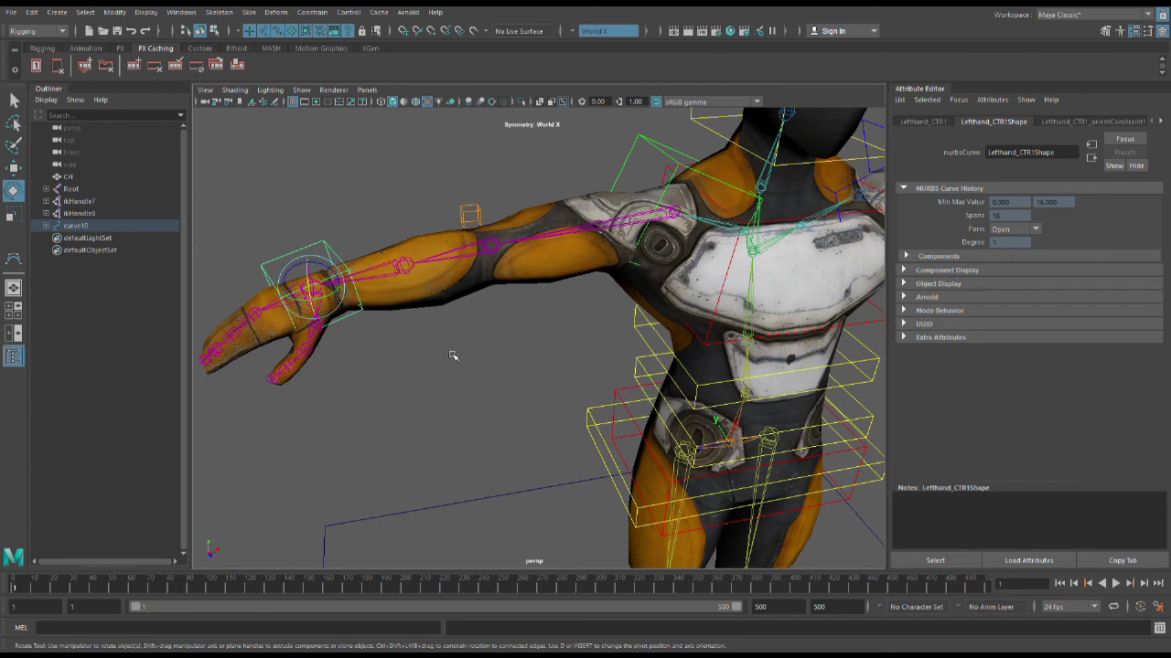
Show the transform attributes of Lefthand_CTR1 and retry rotating the control to check its Rotate channels.
left_click_drag(311, 284, 314, 320)
left_click(939, 122)
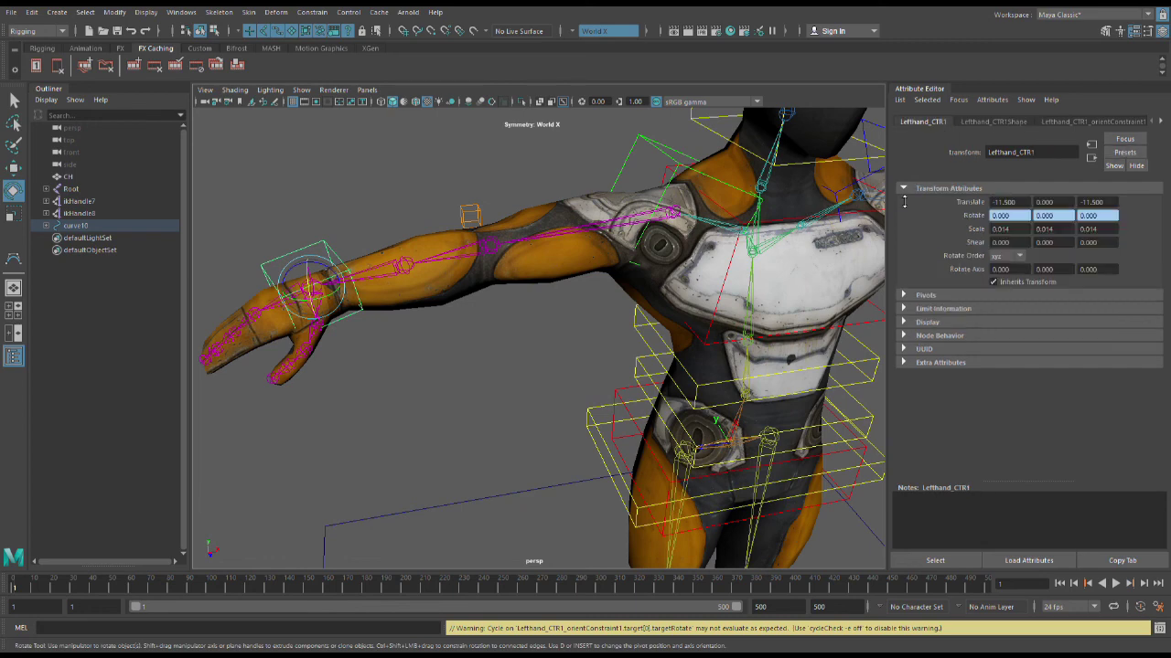
left_click_drag(311, 287, 323, 317)
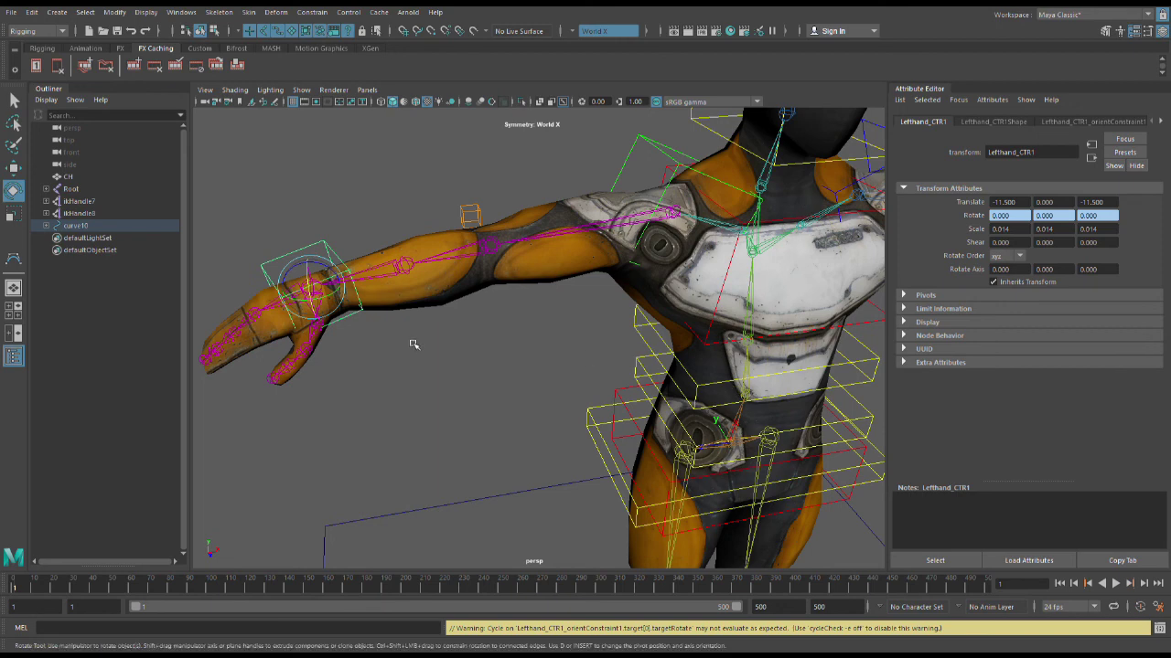
Select the RightTwist joint in the character's right forearm and inspect its transform attributes.
scroll(367, 354, "up", 3)
middle_click_drag(368, 354, 509, 386, "alt")
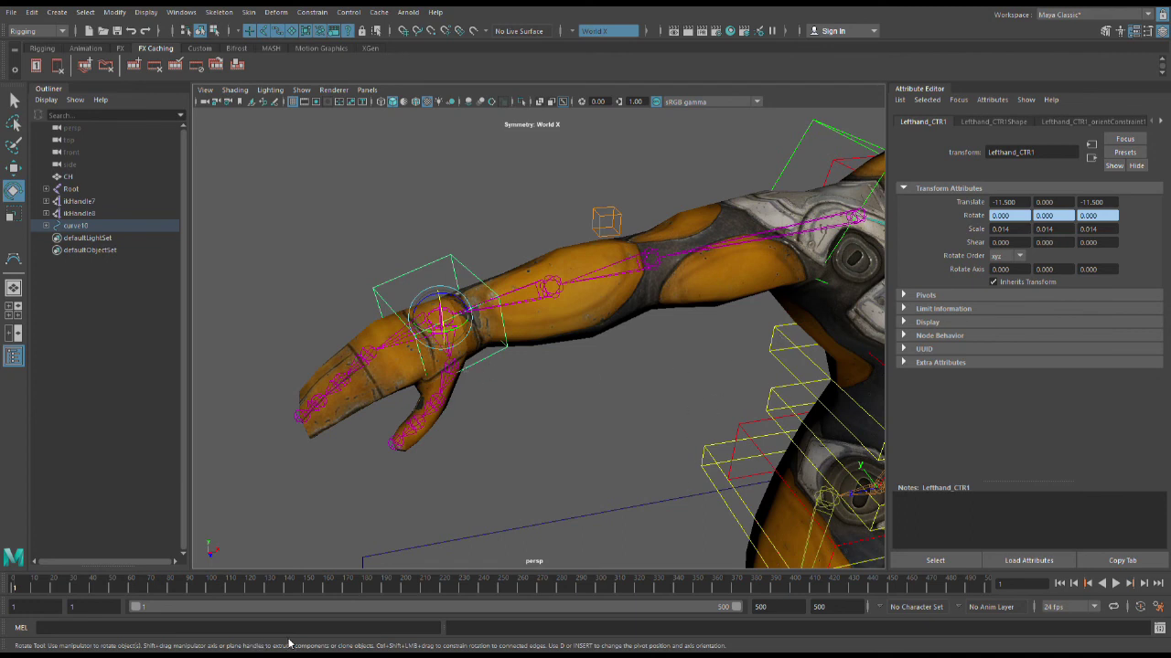
scroll(517, 365, "up", 2)
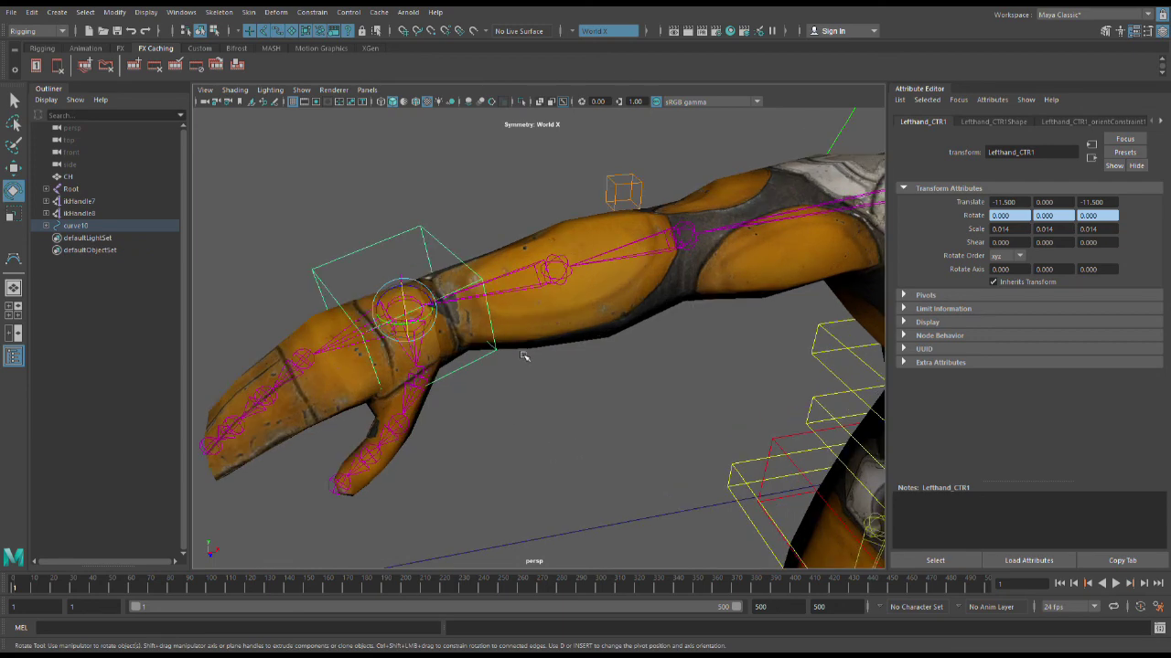
middle_click_drag(538, 410, 439, 471, "alt")
left_click(440, 377)
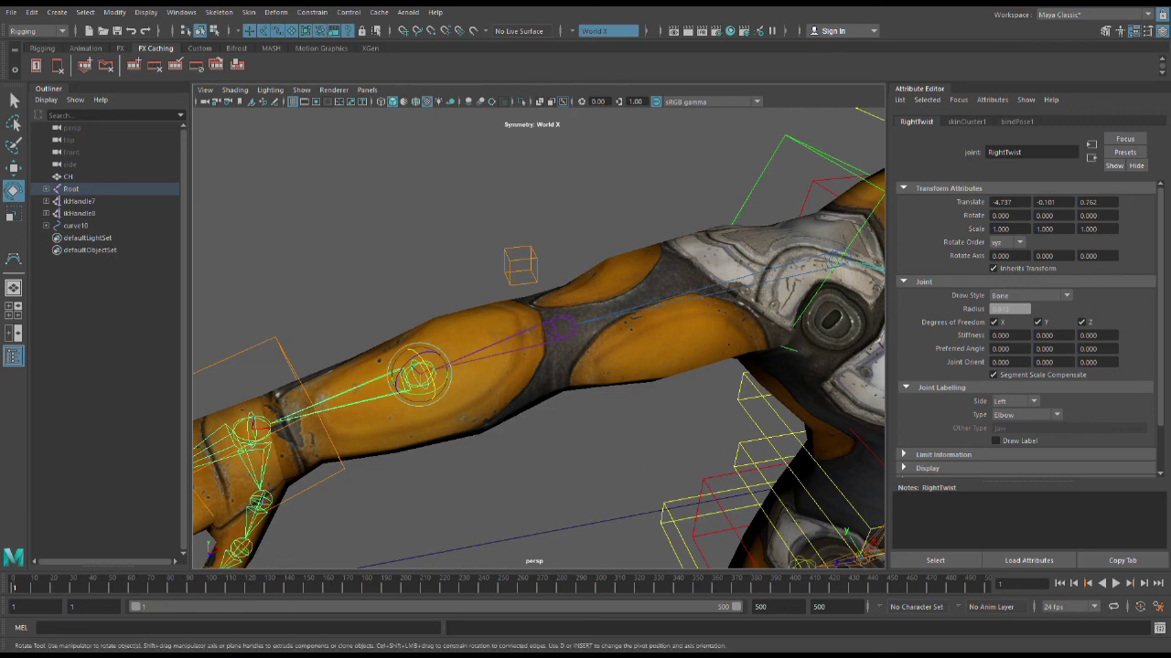
right_click_drag(543, 460, 439, 448, "alt")
mouse_move(439, 447)
left_mouse_down("alt")
mouse_move(447, 423)
mouse_move(452, 432)
mouse_move(439, 430)
left_mouse_up("alt")
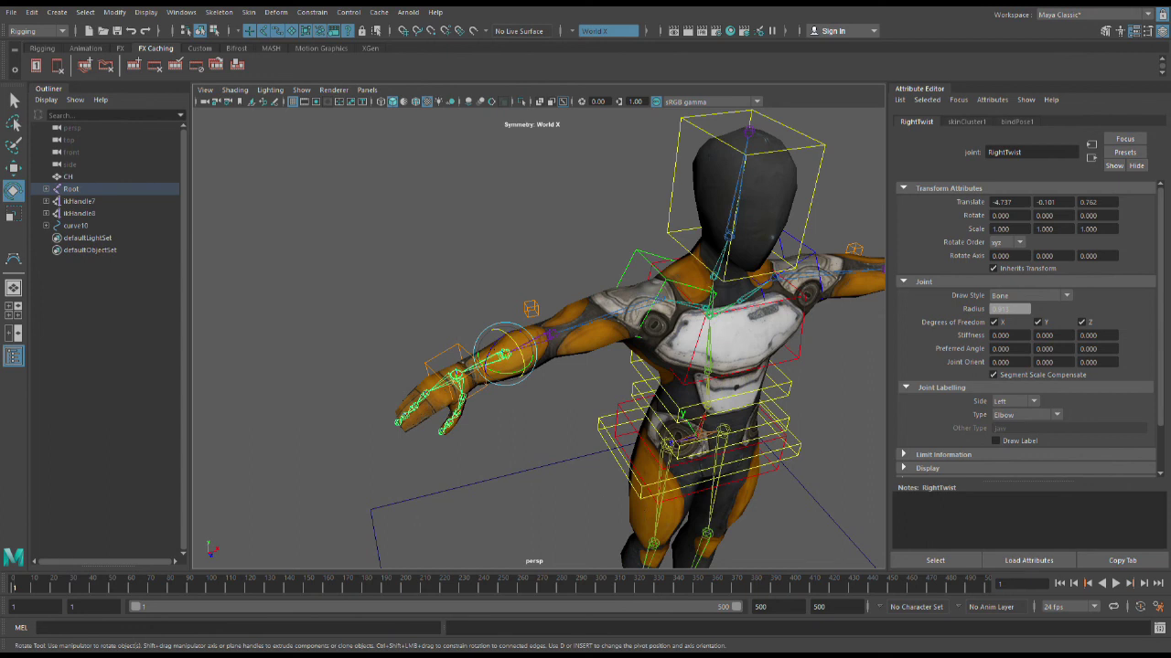
Reselect the right hand control Lefthand_CTR1 and make another attempt to rotate it about X.
left_click(629, 524)
scroll(506, 431, "up", 5)
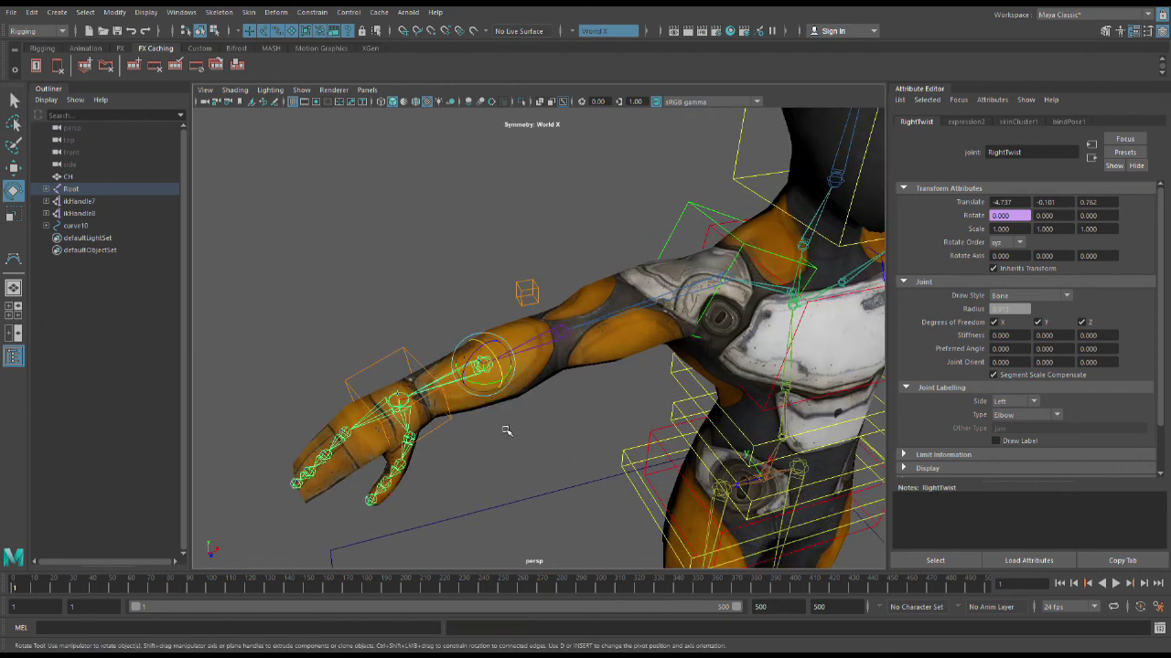
right_click_drag(506, 430, 470, 464, "alt")
left_click(470, 464)
left_click(325, 386)
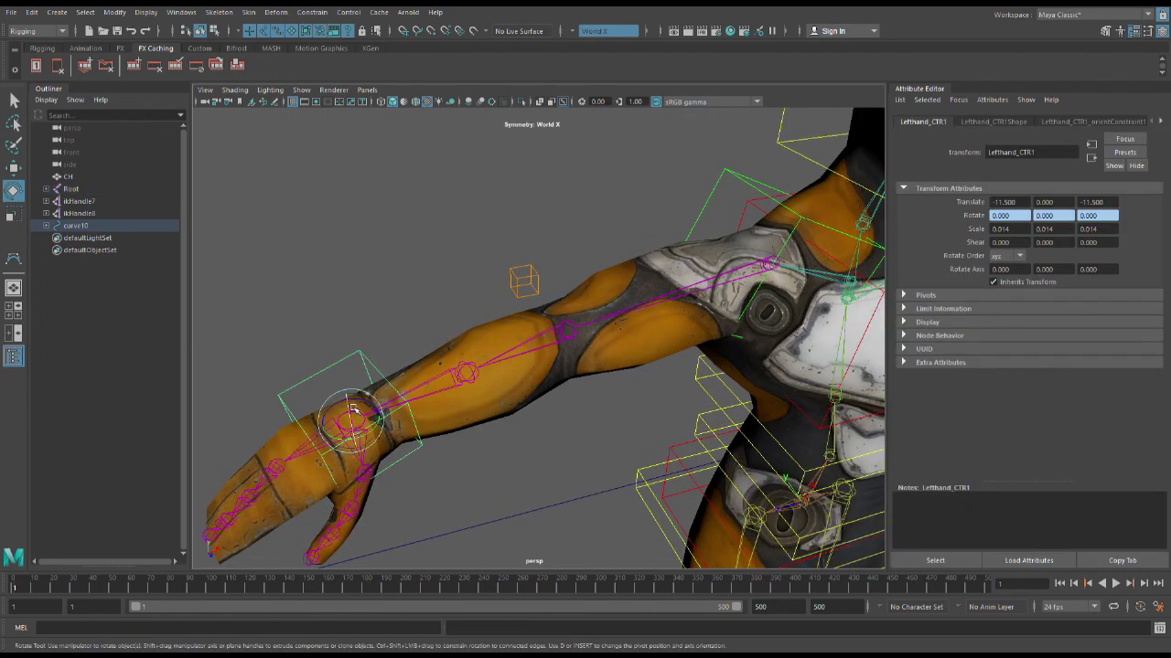
left_click_drag(352, 409, 406, 476)
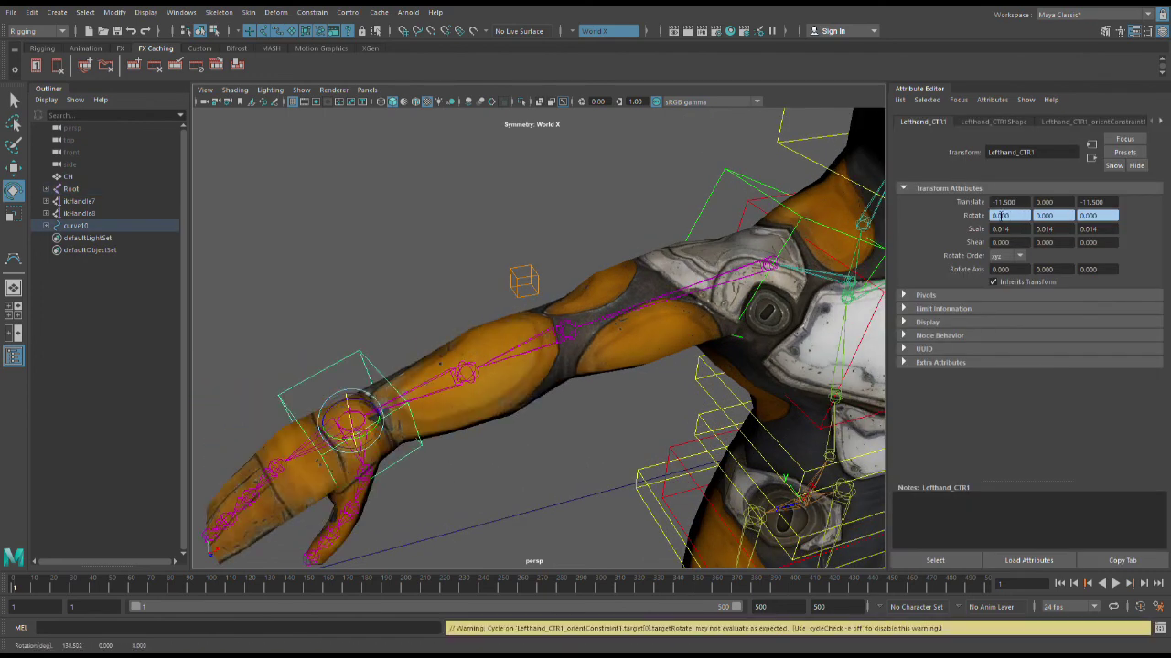
scroll(604, 253, "down", 10)
scroll(650, 275, "up", 3)
left_click_drag(724, 338, 760, 452, "alt")
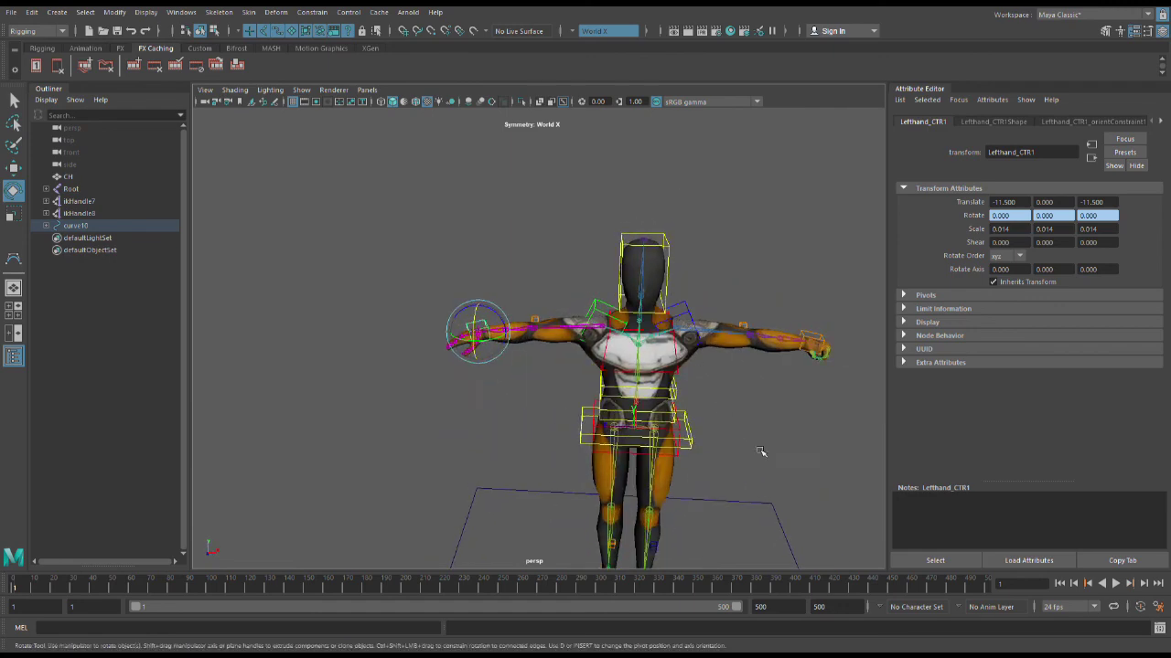
scroll(732, 503, "down", 2)
left_click_drag(730, 506, 750, 470, "alt")
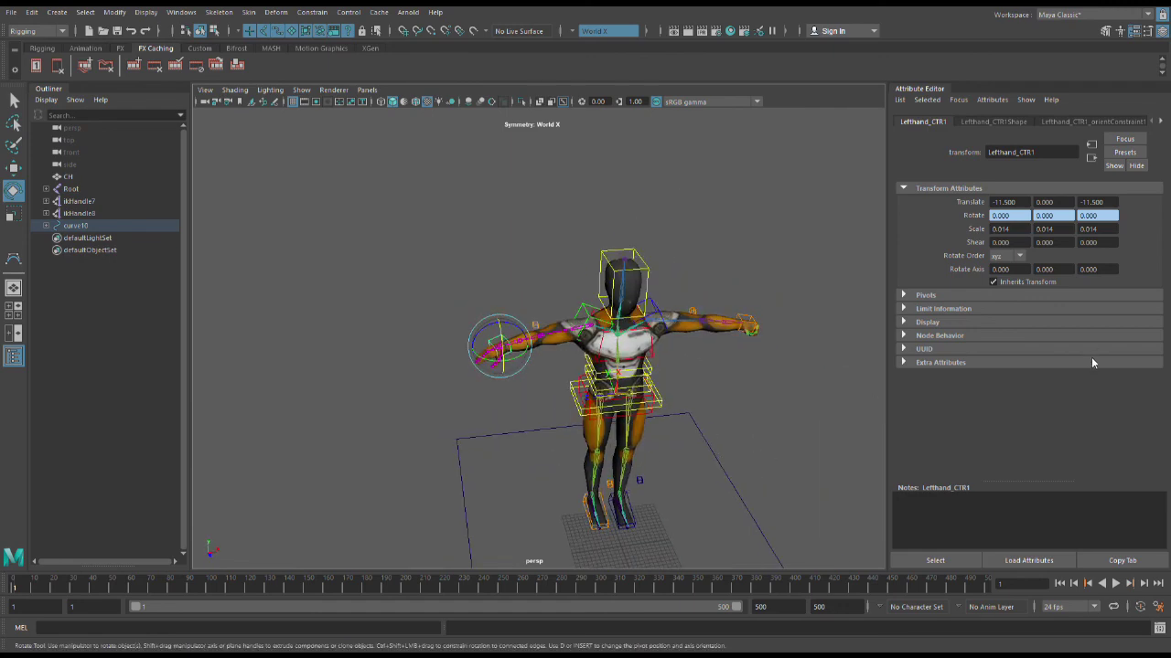